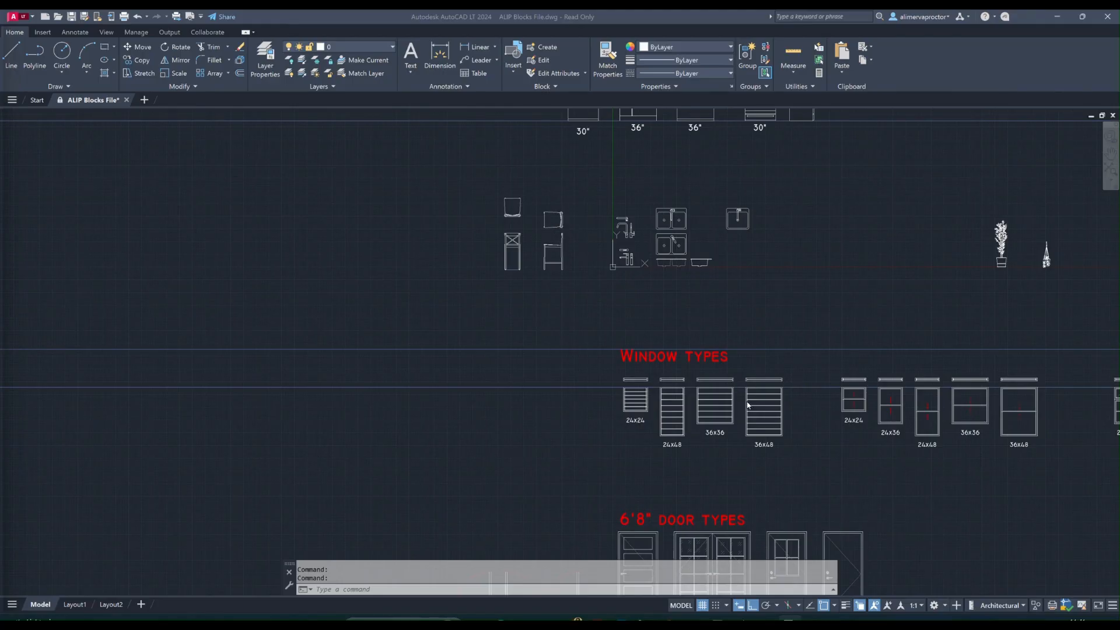
Examine the window types and the surrounding door, kitchen, furniture and bathroom block categories in the blocks file
mouse_move(780, 408)
middle_mouse_down()
mouse_move(590, 445)
mouse_move(493, 447)
middle_mouse_up()
scroll(496, 449, "up", 2)
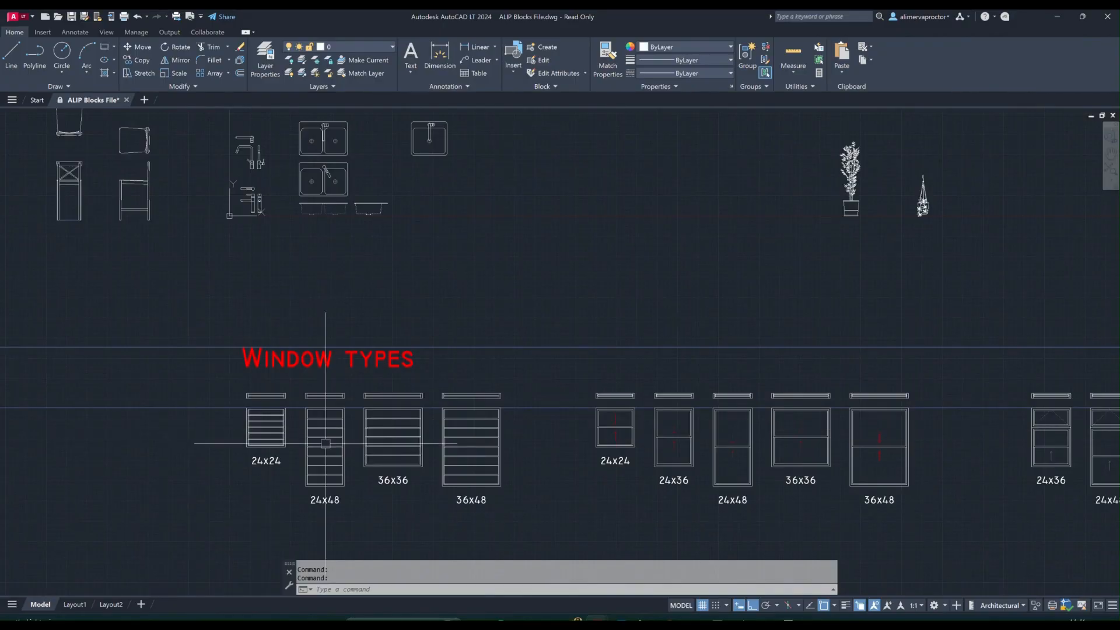
scroll(326, 443, "up", 4)
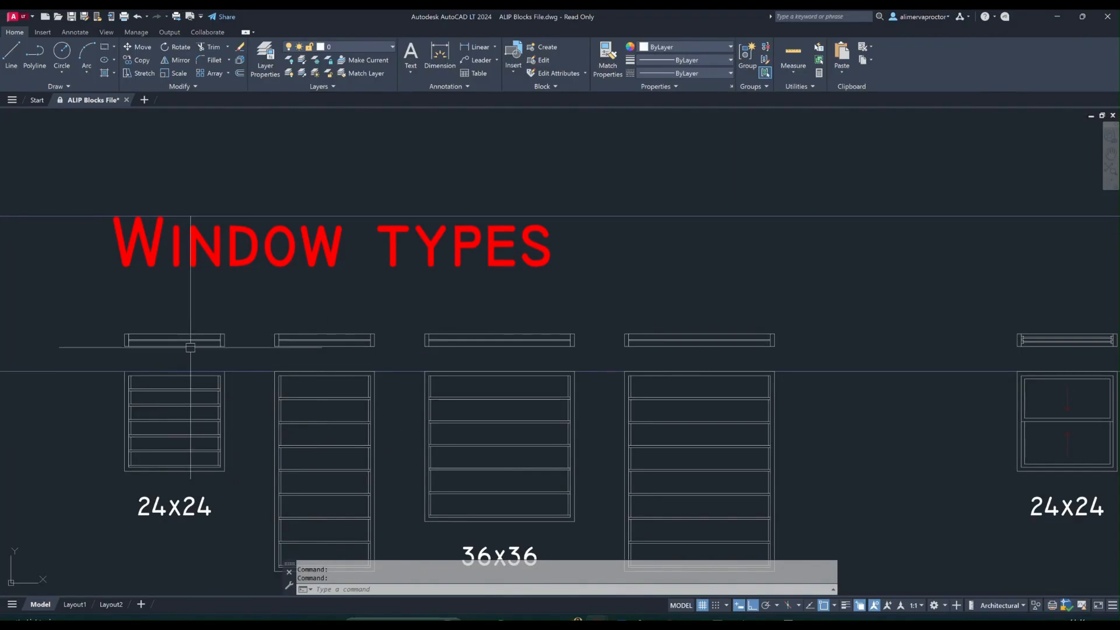
middle_click_drag(190, 344, 314, 275)
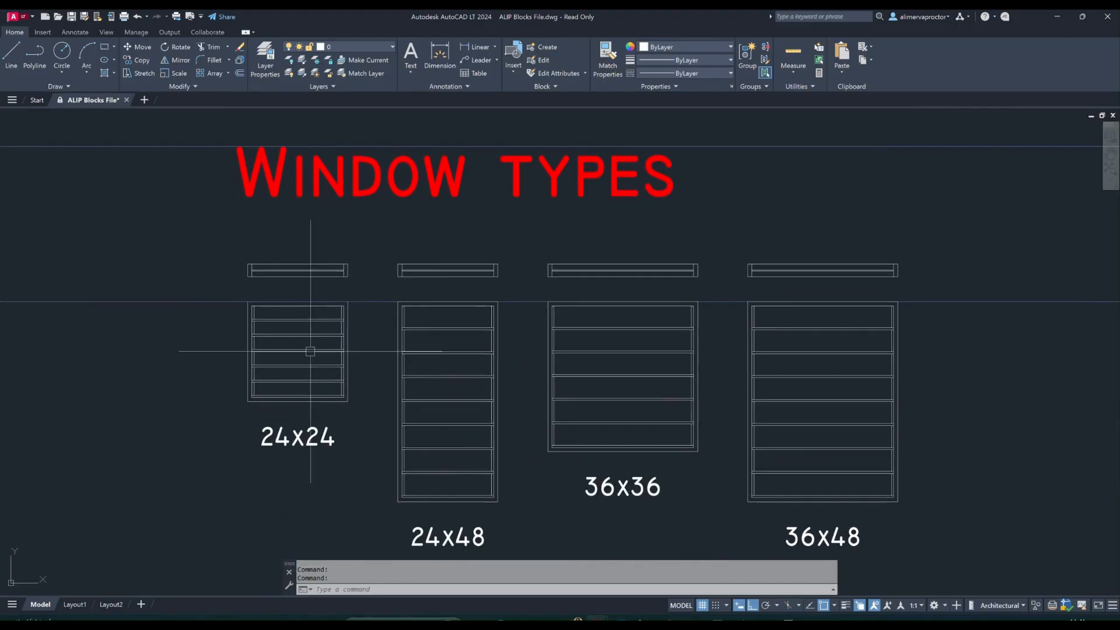
scroll(350, 416, "down", 4)
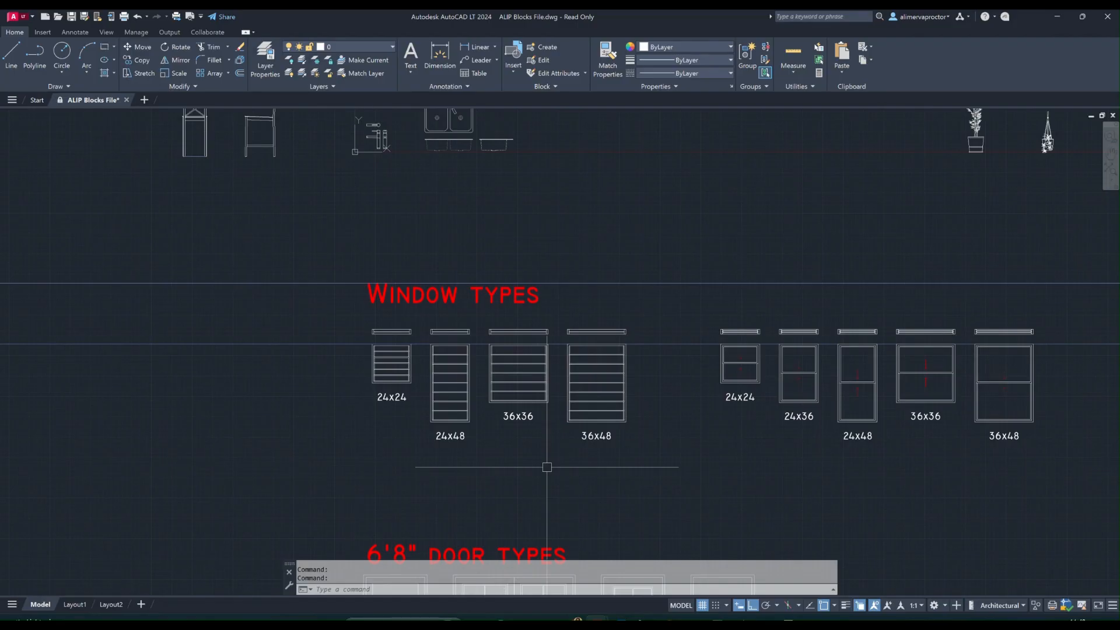
scroll(513, 461, "down", 2)
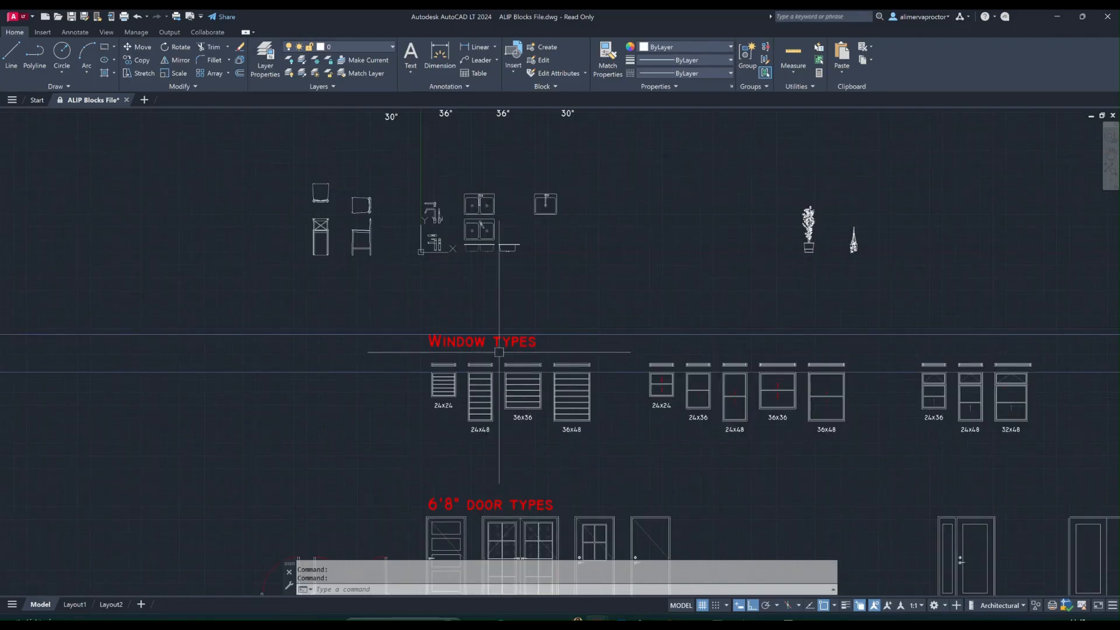
middle_click_drag(500, 357, 530, 275)
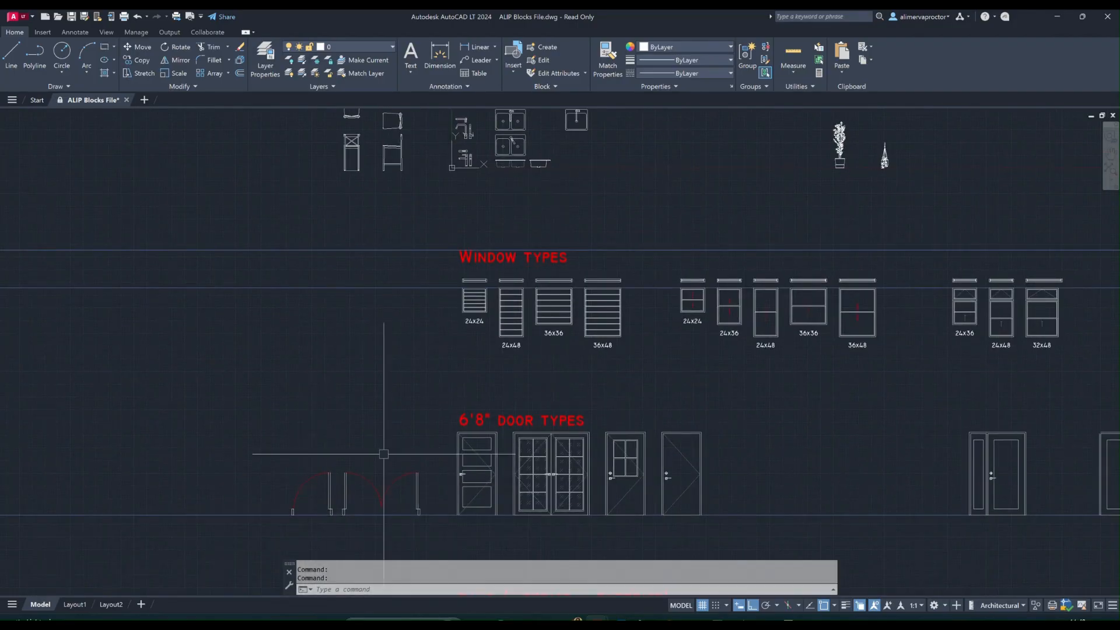
middle_click_drag(389, 386, 442, 554)
scroll(567, 277, "up", 4)
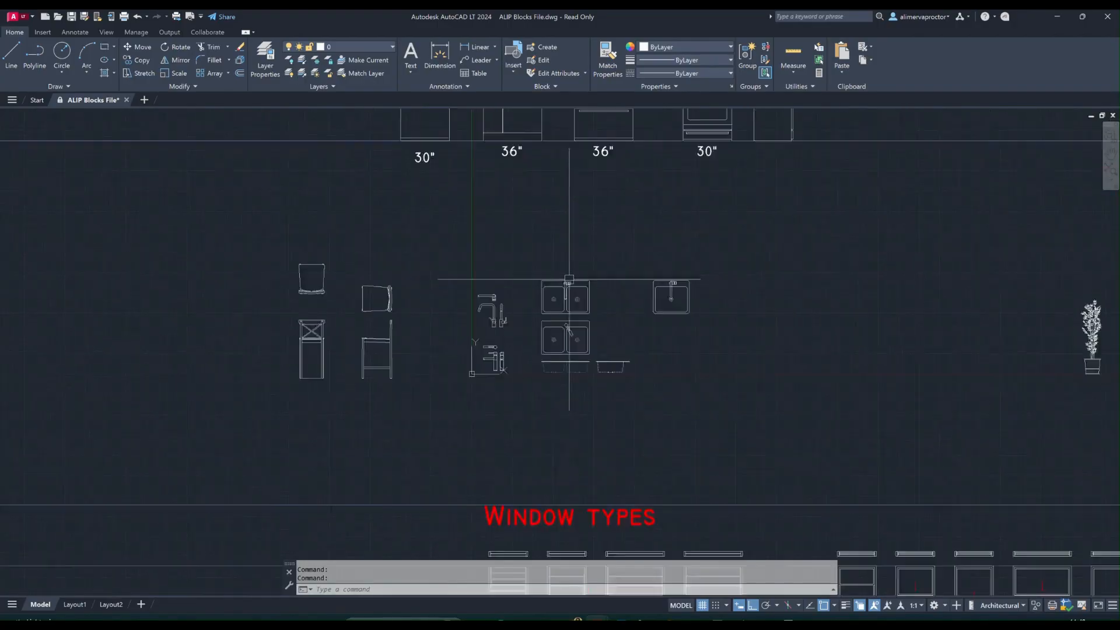
scroll(545, 376, "down", 6)
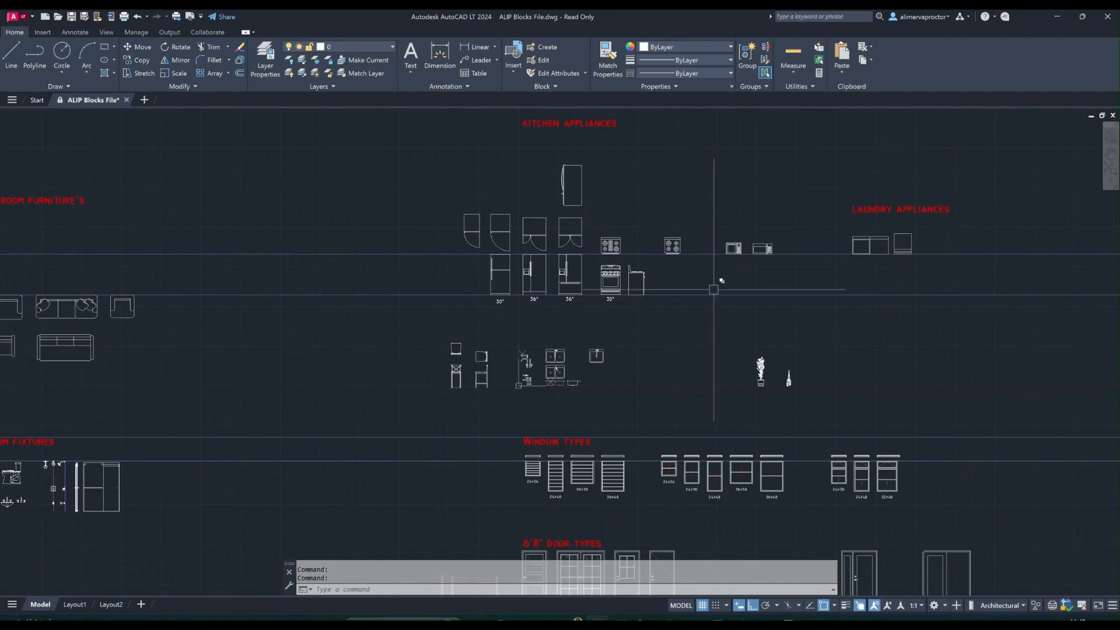
middle_click_drag(450, 253, 655, 245)
middle_click_drag(217, 245, 303, 193)
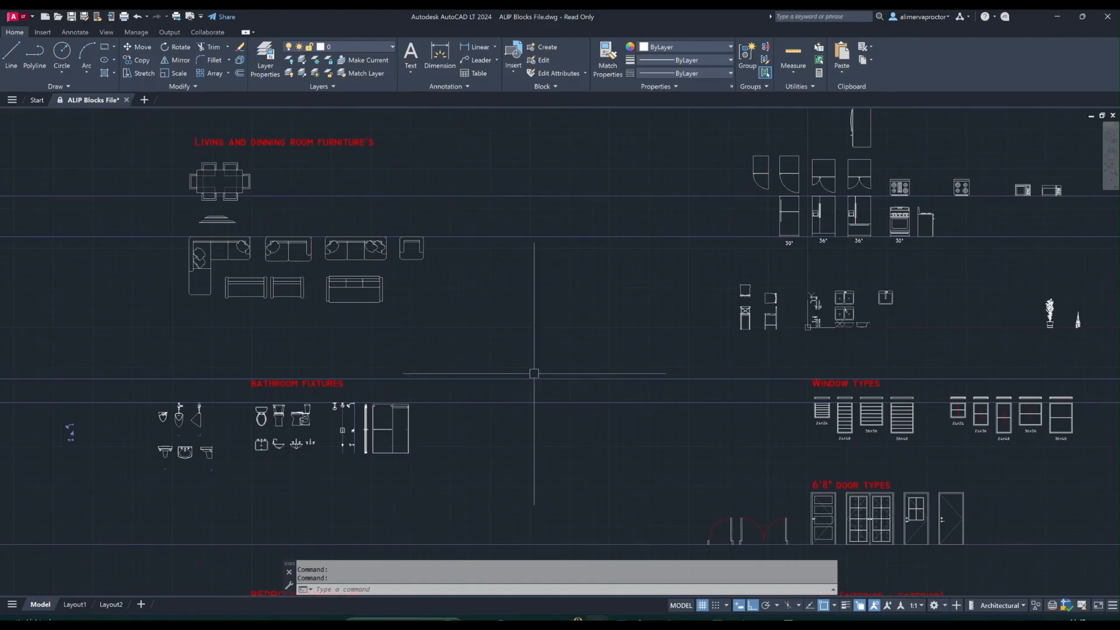
middle_click_drag(532, 370, 273, 244)
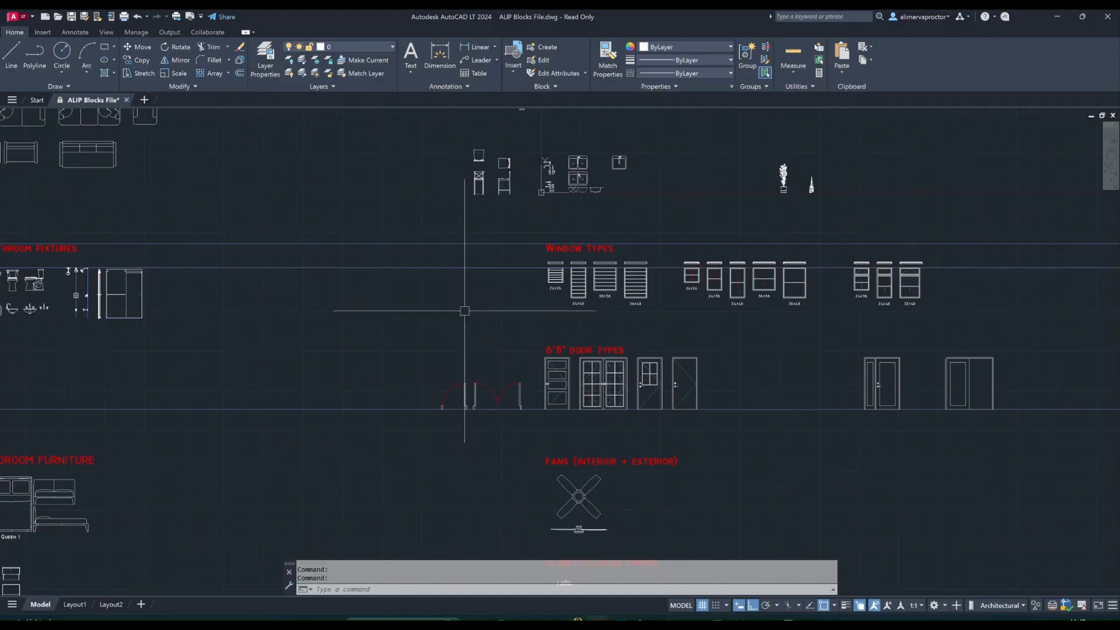
Open the 24x24 louvred window elevation block for editing, inspect its geometry and close it without changes
scroll(538, 260, "up", 5)
scroll(546, 282, "up", 2)
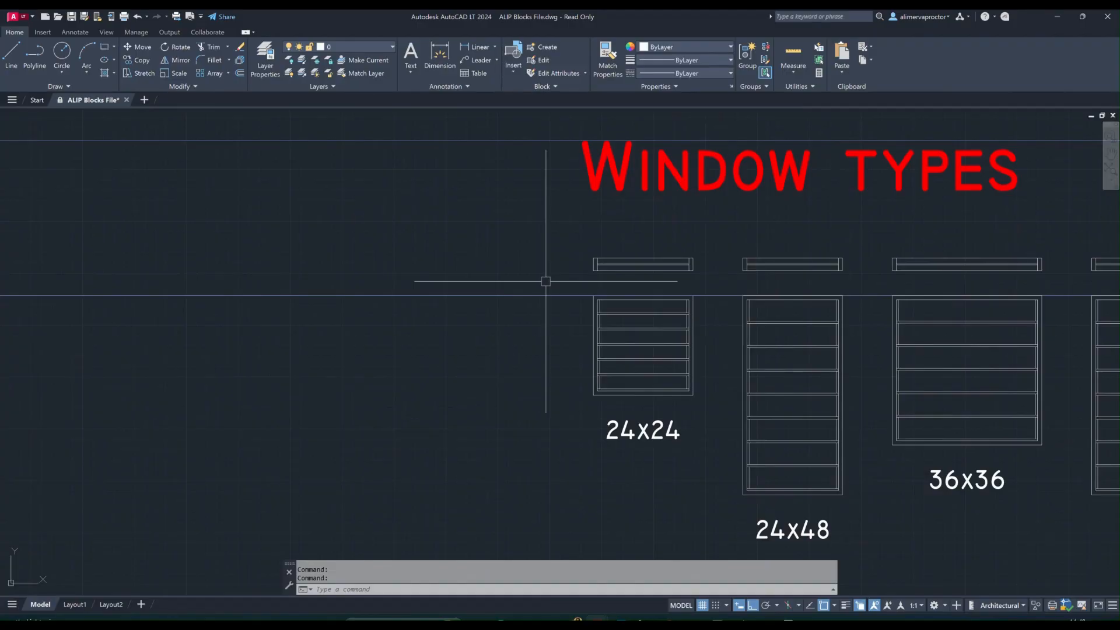
scroll(520, 280, "down", 2)
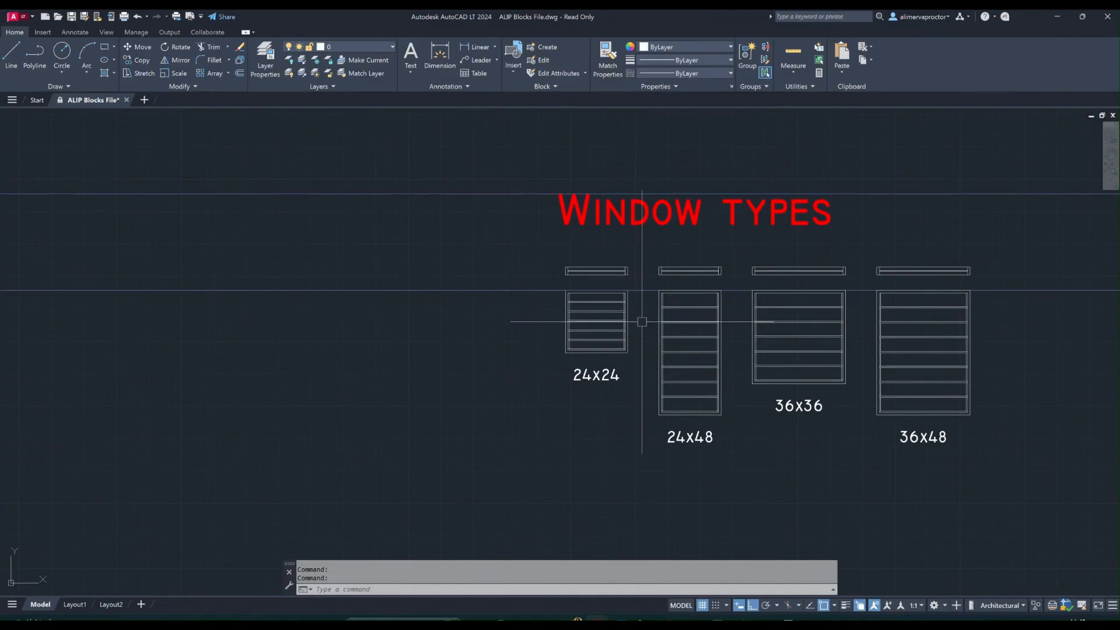
middle_click_drag(647, 355, 530, 370)
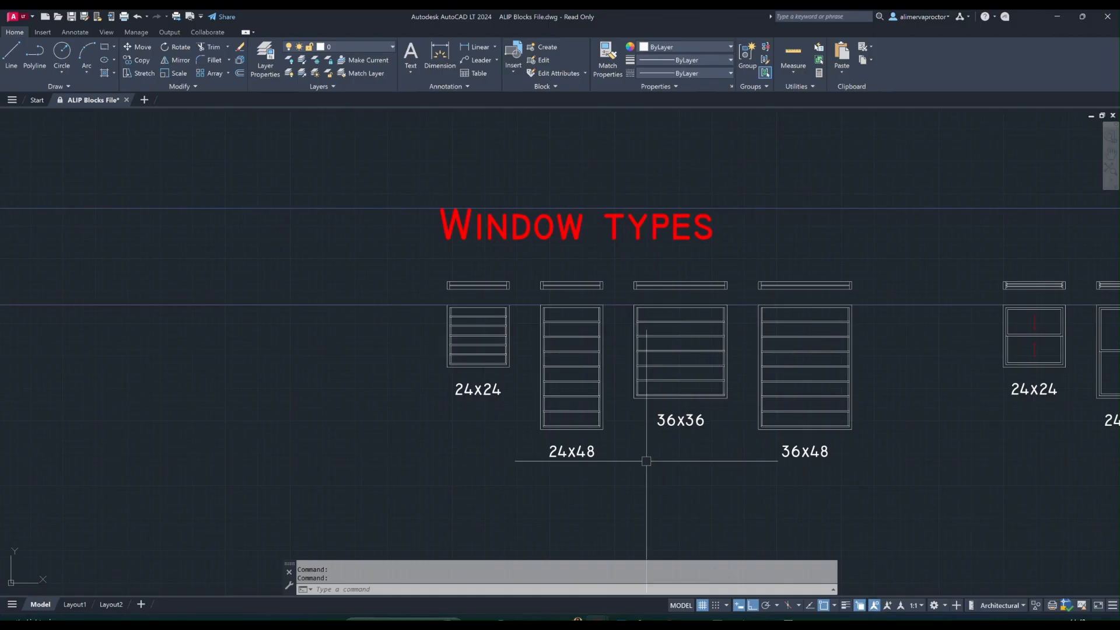
scroll(428, 319, "up", 4)
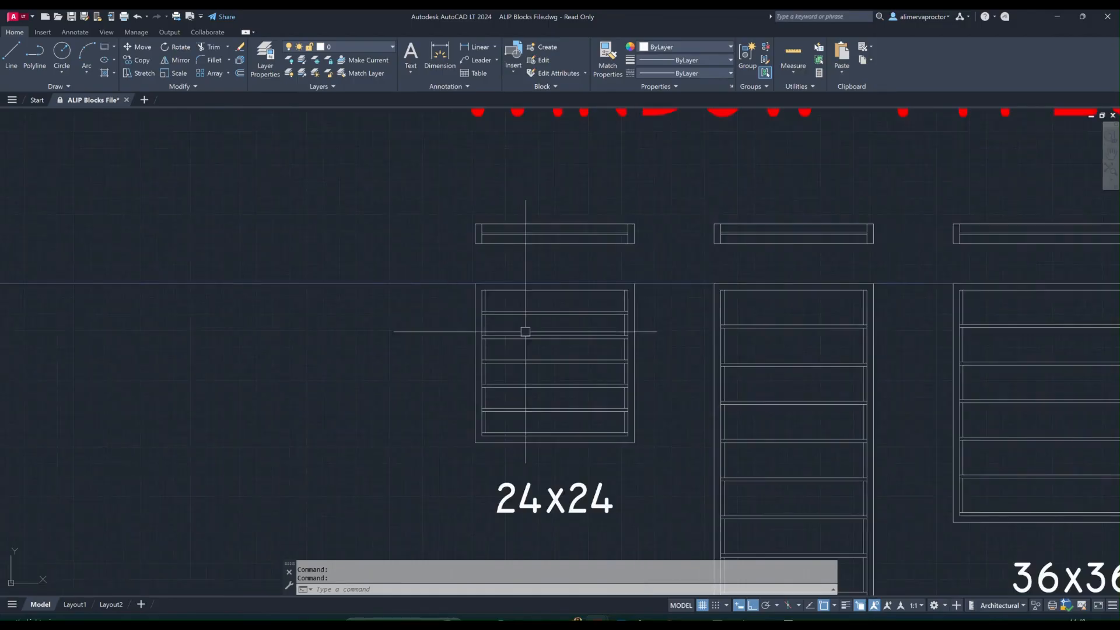
middle_click_drag(525, 331, 255, 290)
double_click(278, 276)
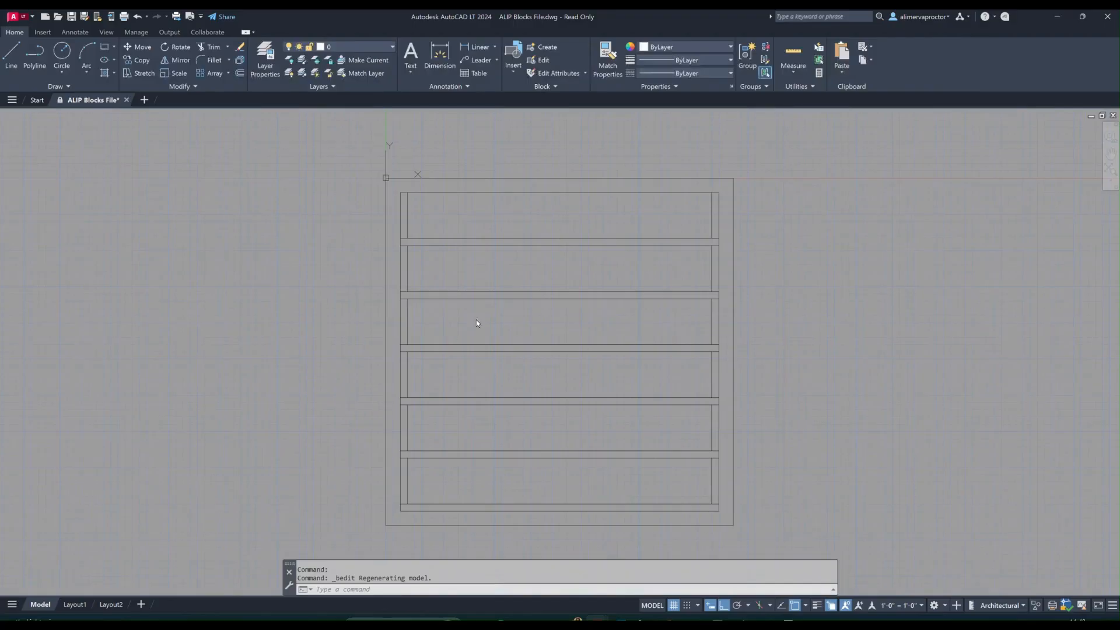
left_click(365, 53)
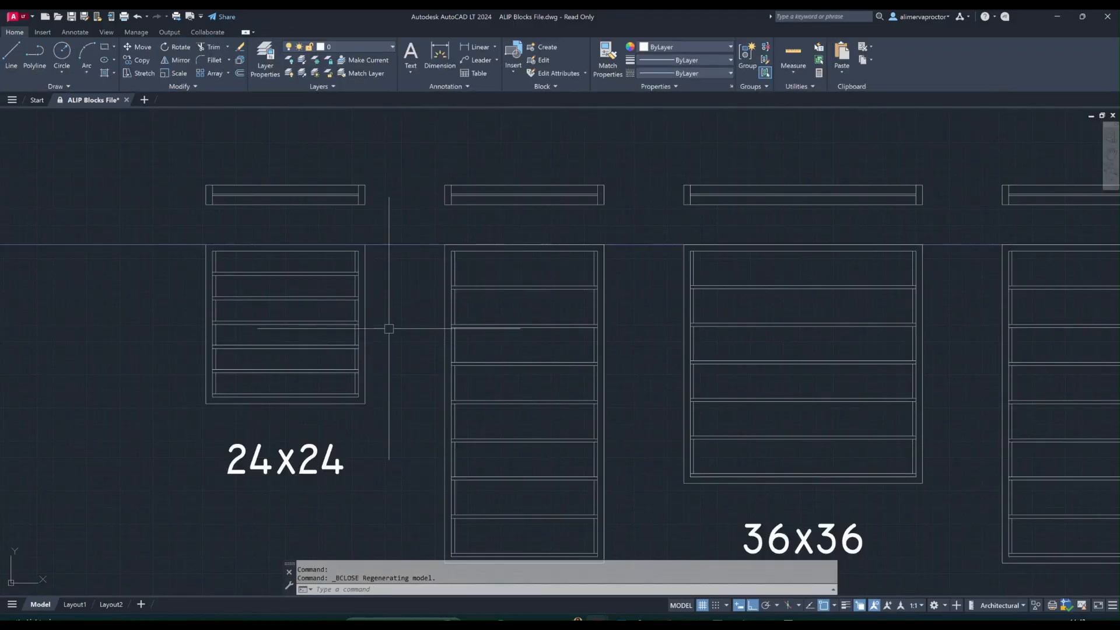
Review the list of layers defined in the blocks file
scroll(387, 325, "down", 6)
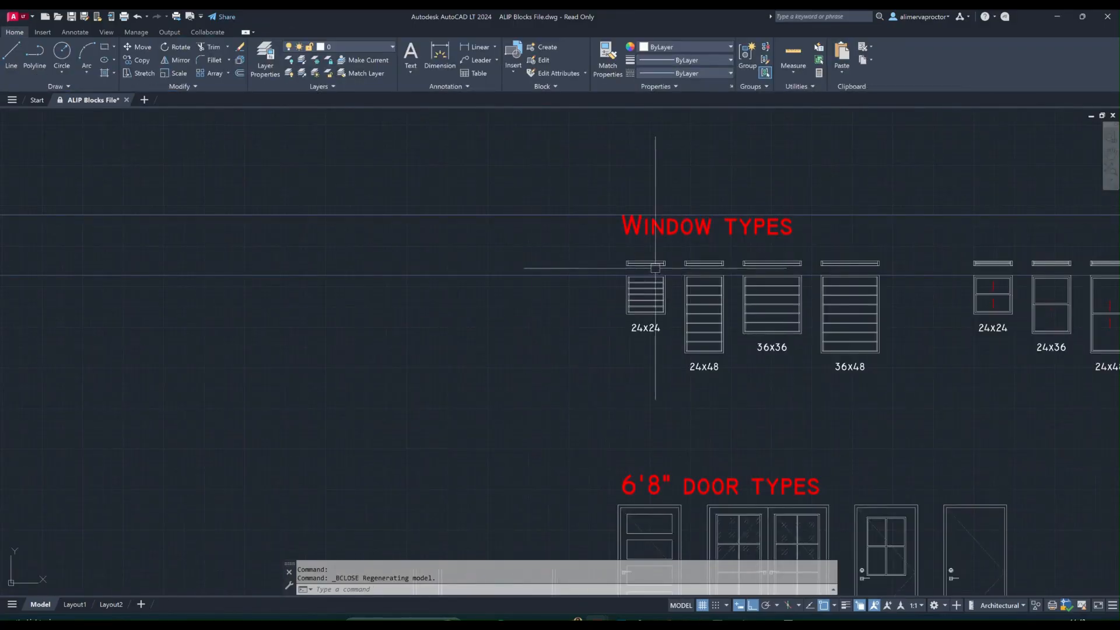
scroll(669, 285, "up", 4)
middle_click_drag(507, 343, 498, 373)
scroll(498, 373, "down", 4)
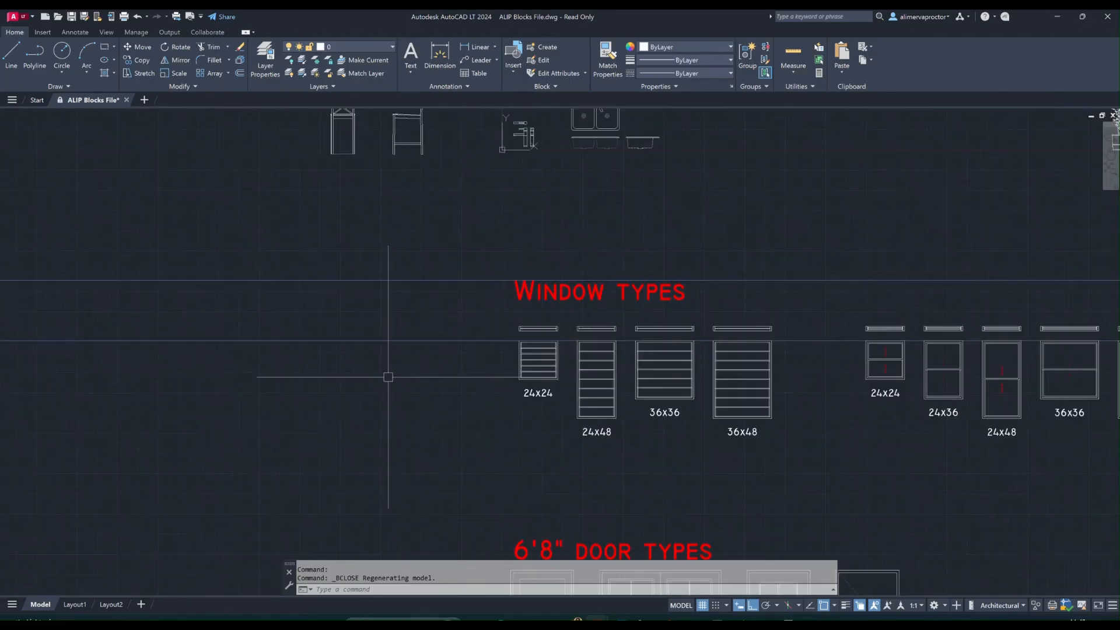
middle_click_drag(395, 350, 464, 384)
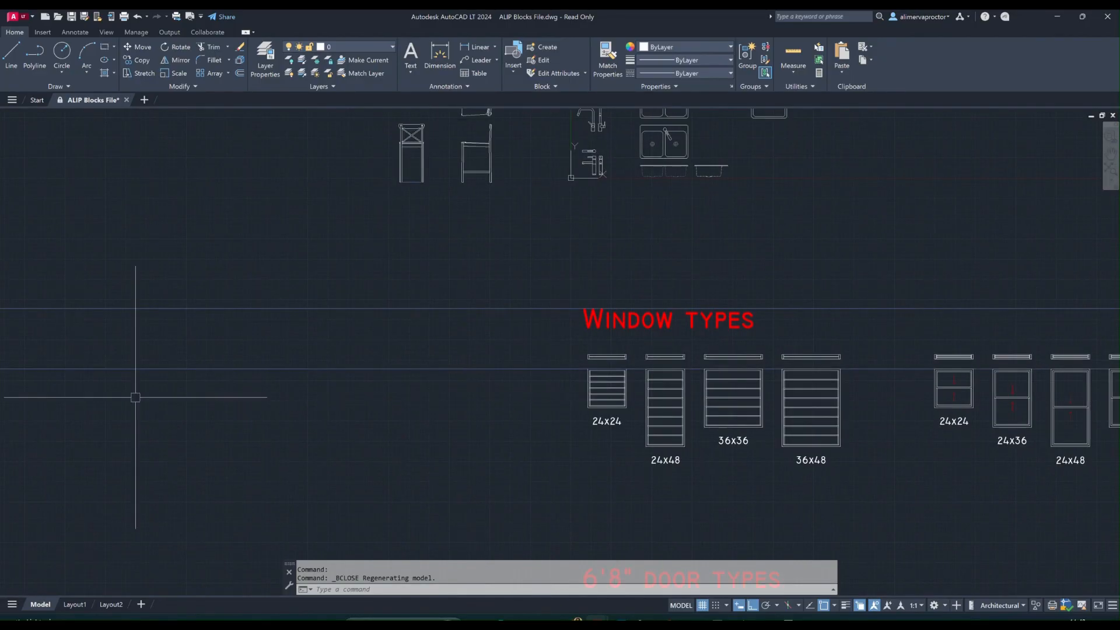
scroll(560, 337, "up", 2)
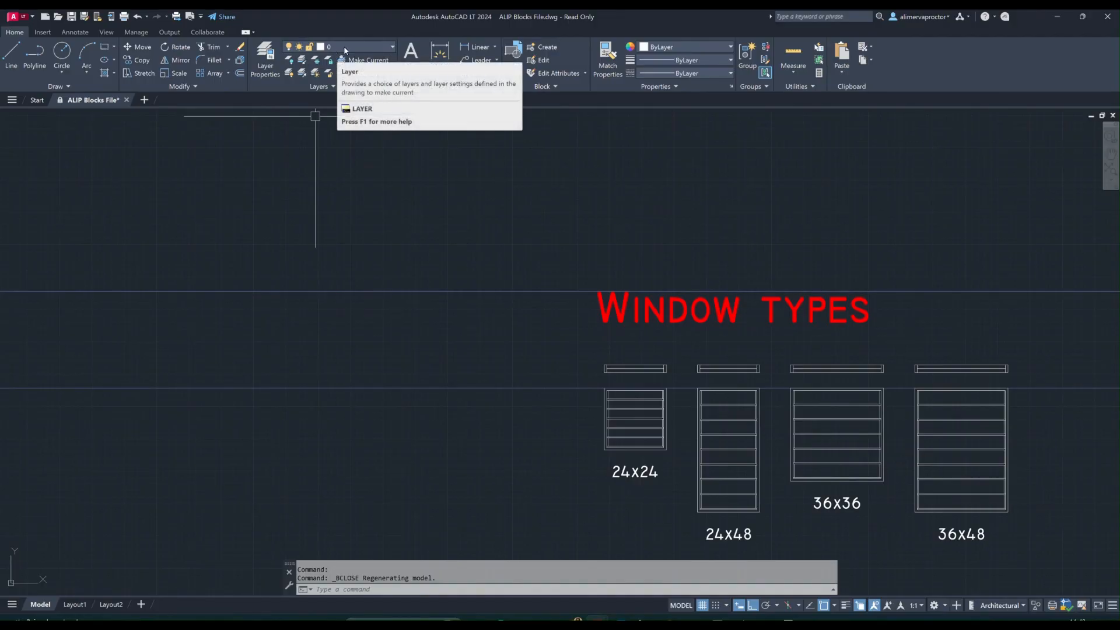
left_click(361, 46)
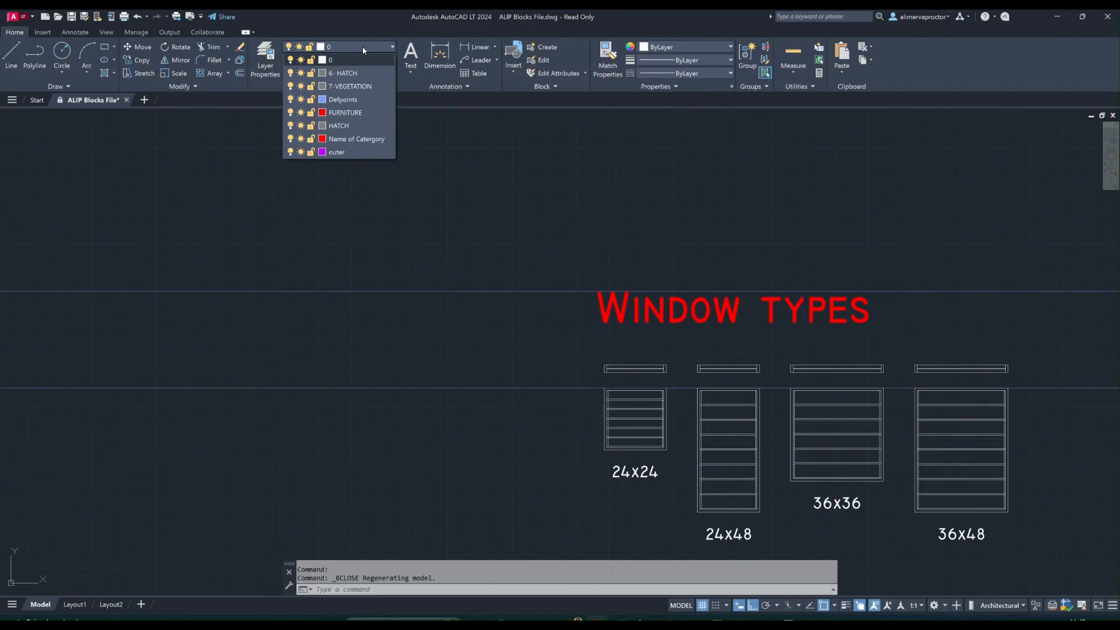
middle_click_drag(468, 375, 542, 364)
Copy the plan views of the 24x24 and 36x36 louvred windows to the empty area left of the window types
scroll(748, 367, "up", 6)
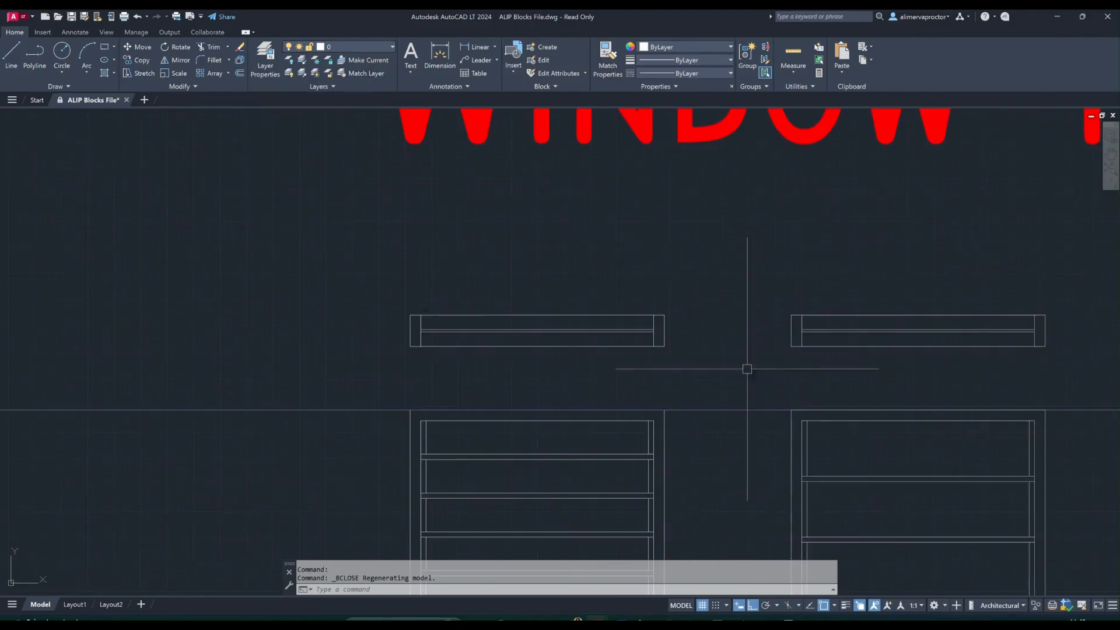
scroll(527, 325, "up", 2)
left_click(416, 331)
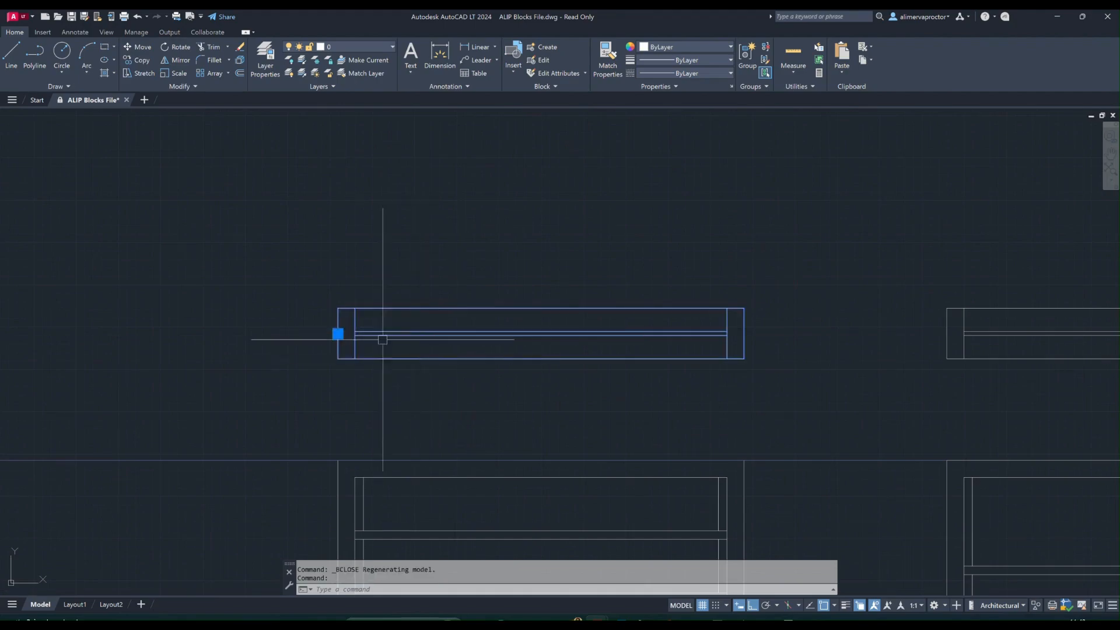
scroll(380, 338, "down", 2)
scroll(677, 326, "down", 3)
left_click(890, 345)
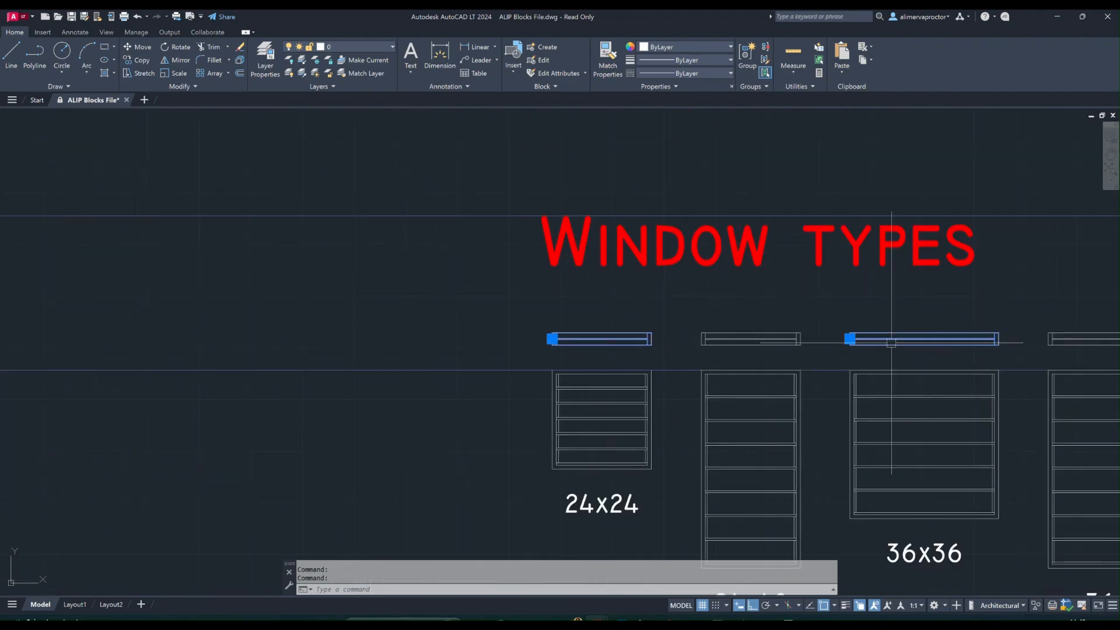
type("co")
key("Return")
scroll(863, 359, "down", 4)
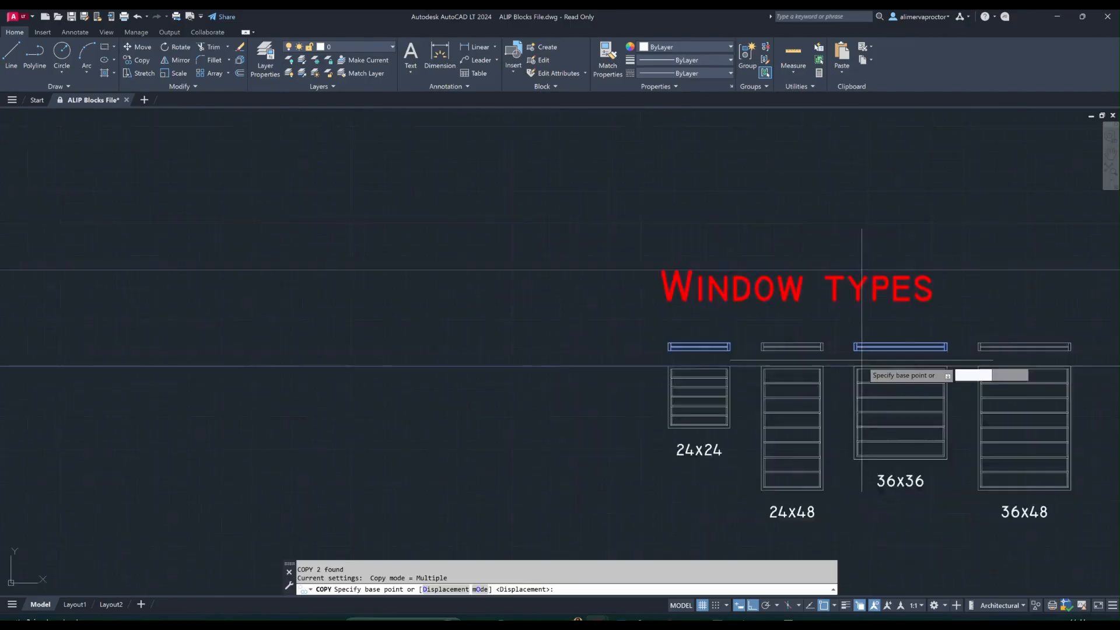
left_click(861, 353)
scroll(622, 339, "up", 6)
left_click(561, 354)
key("Escape")
key("Escape")
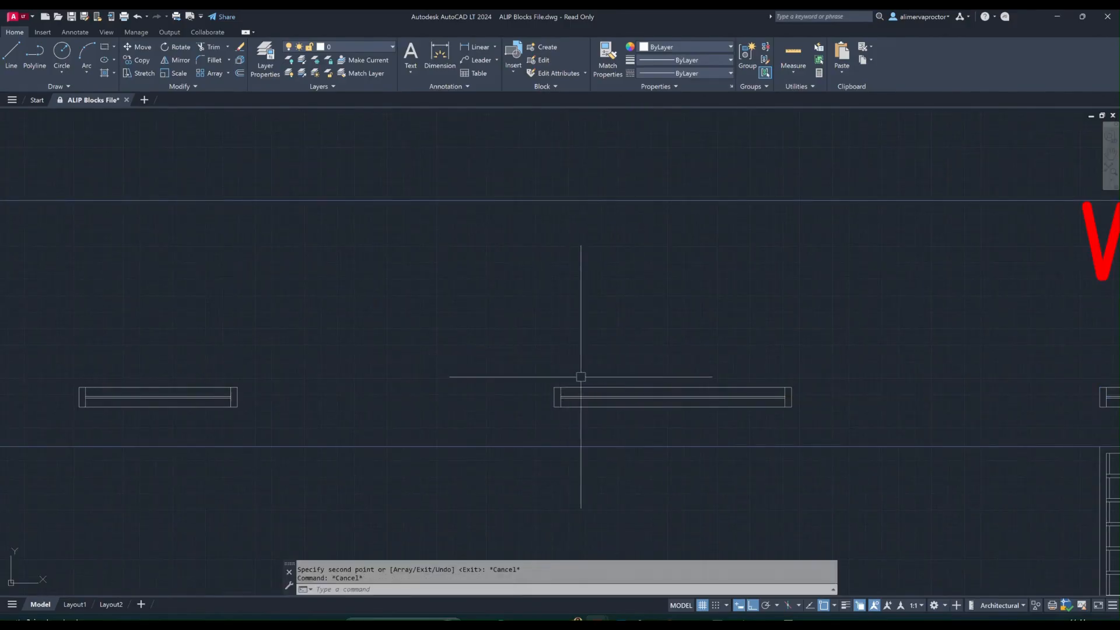
Delete the two copied window plan blocks from the empty area beside the window types
middle_click_drag(576, 375, 640, 338)
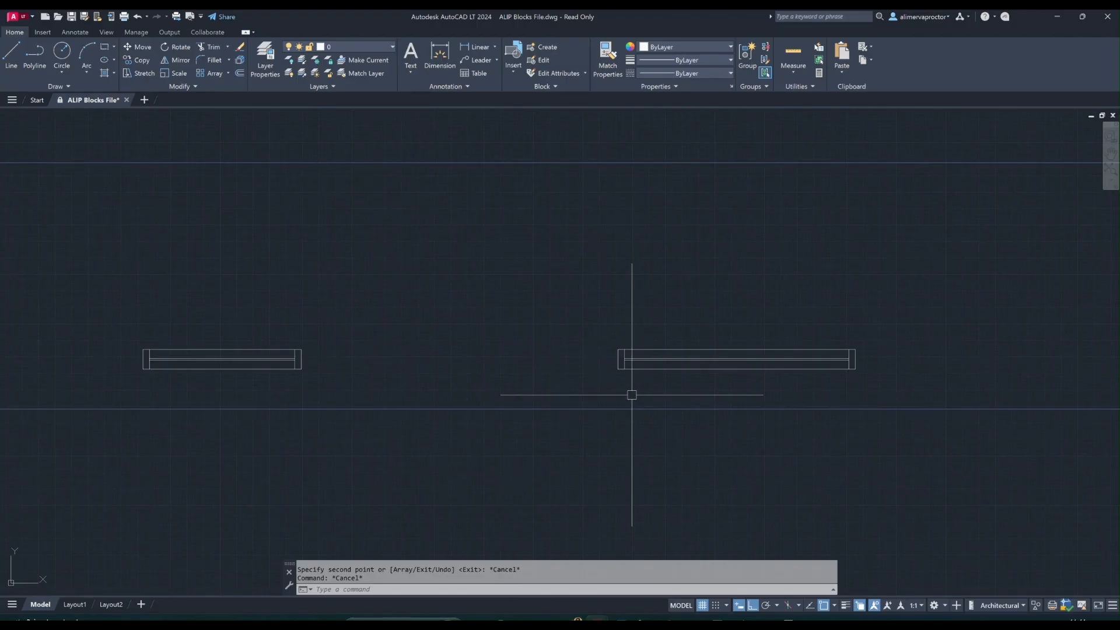
scroll(561, 390, "down", 5)
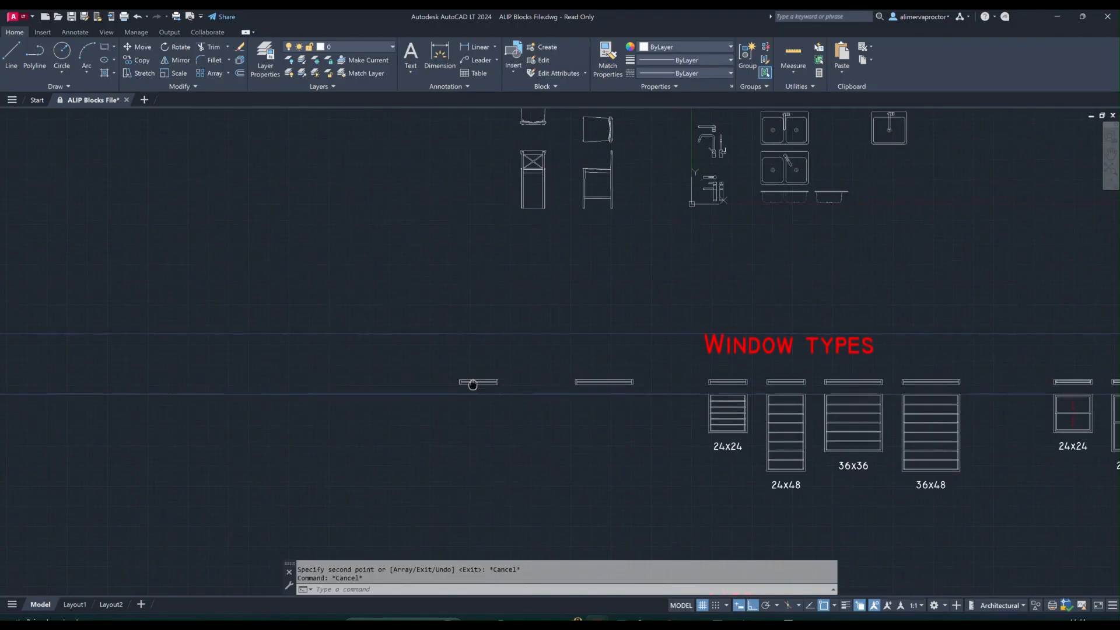
scroll(533, 383, "up", 4)
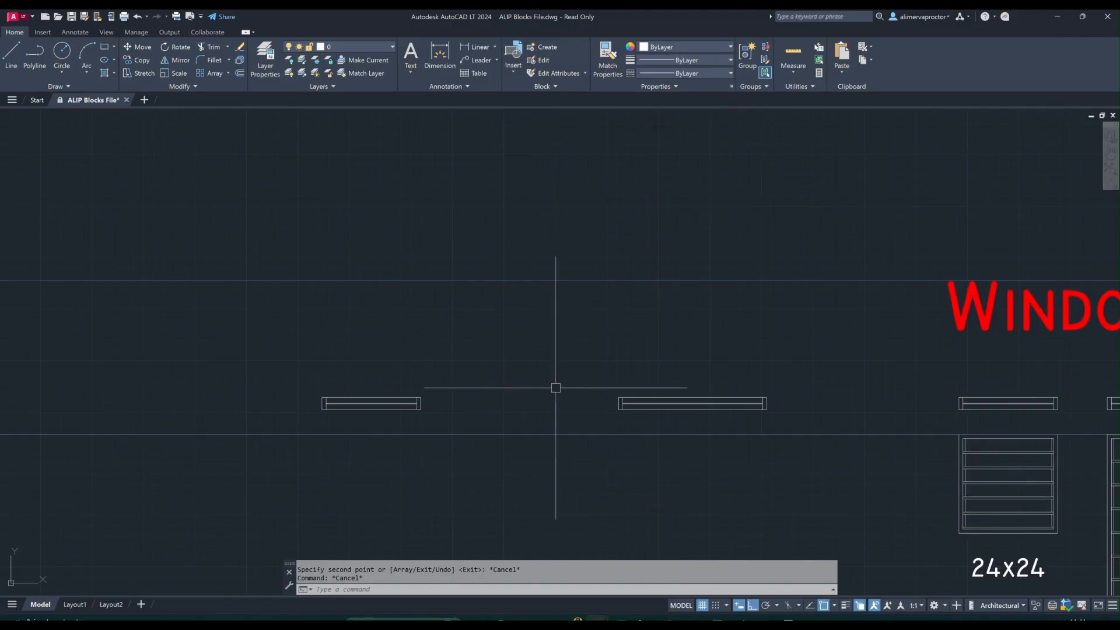
left_click(670, 403)
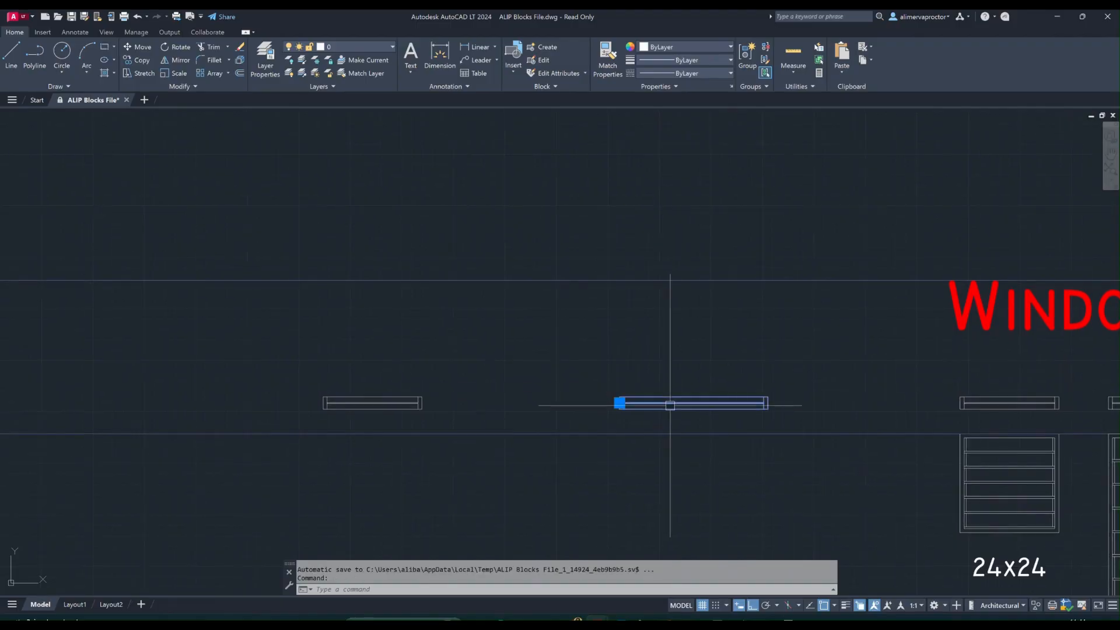
left_click(393, 403)
key("Delete")
scroll(553, 382, "down", 2)
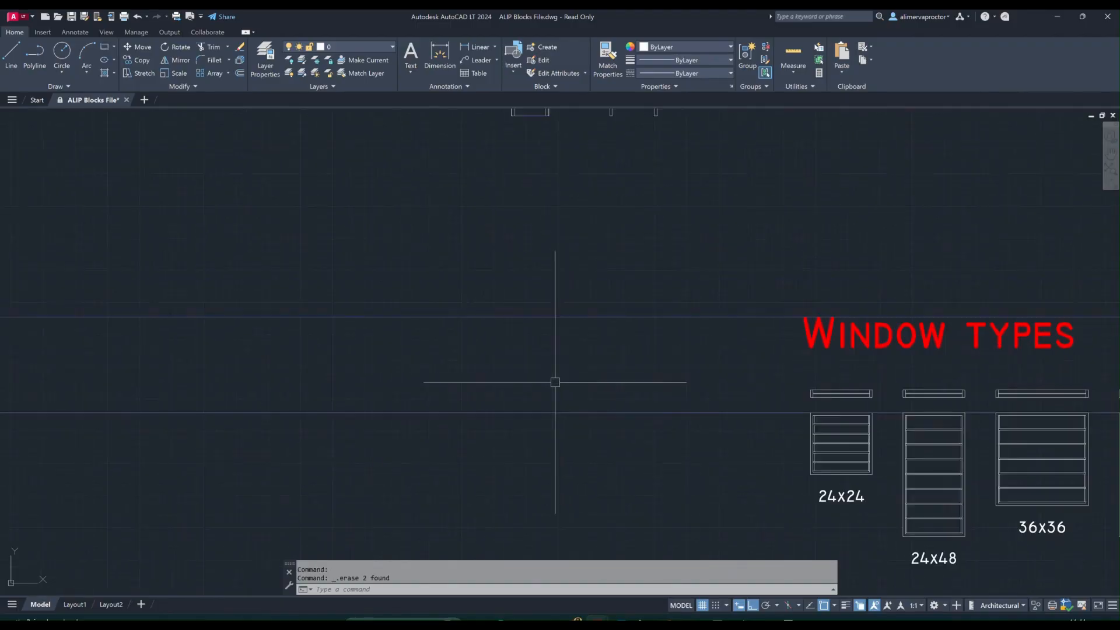
Start a new blank drawing alongside the blocks file
scroll(612, 383, "up", 2)
middle_click_drag(612, 382, 558, 367)
scroll(557, 368, "down", 2)
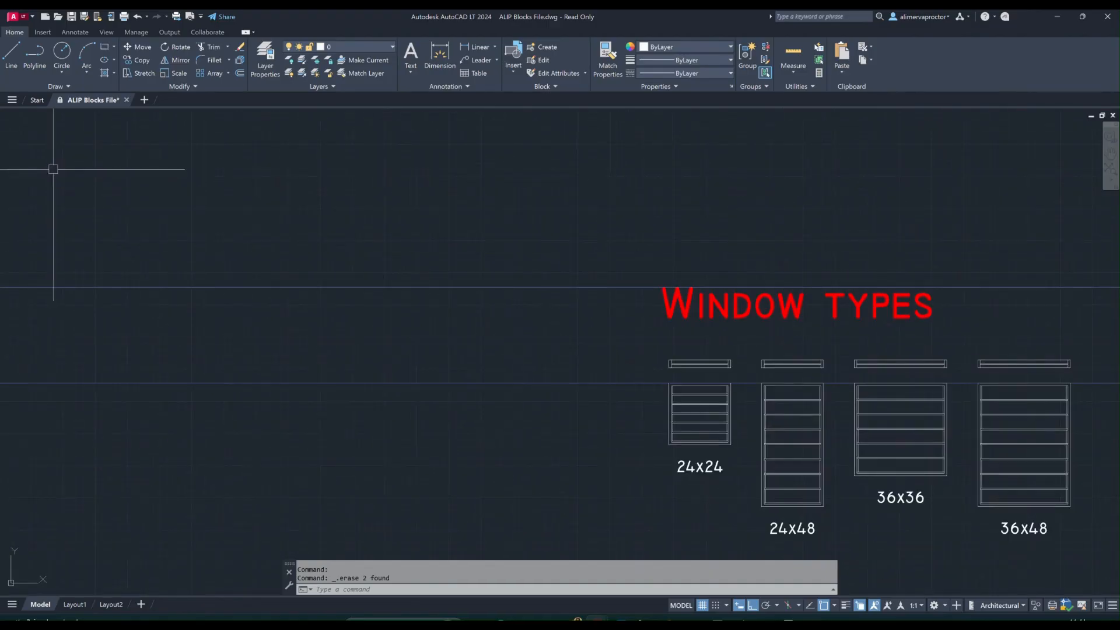
left_click(145, 101)
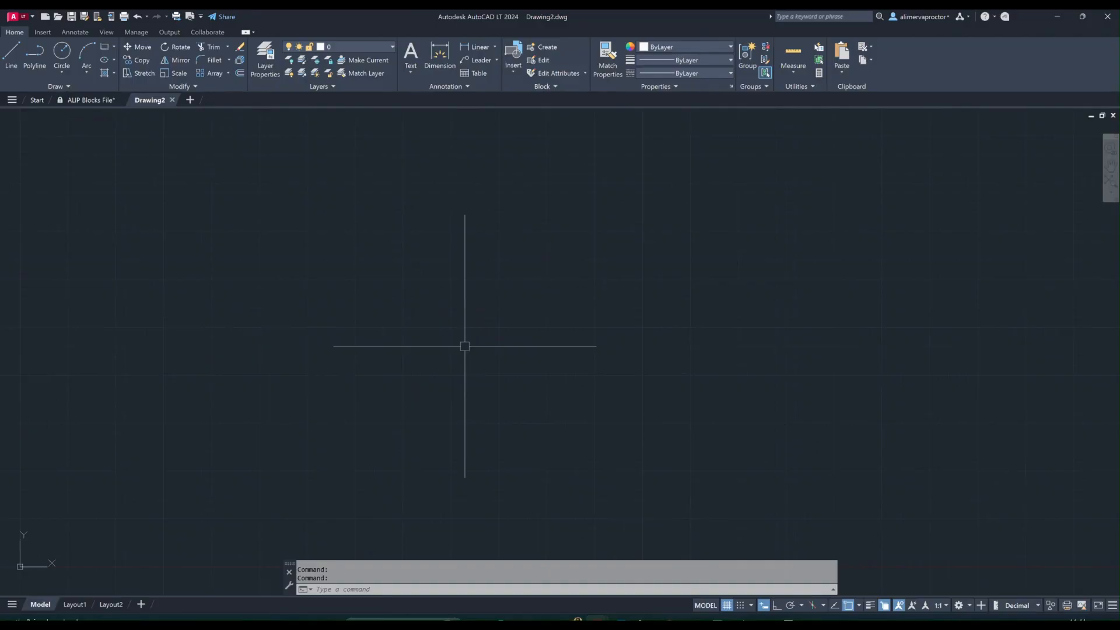
Set the drawing's length units to Architectural with a precision of 0'-0 1/8"
type("units")
key("Return")
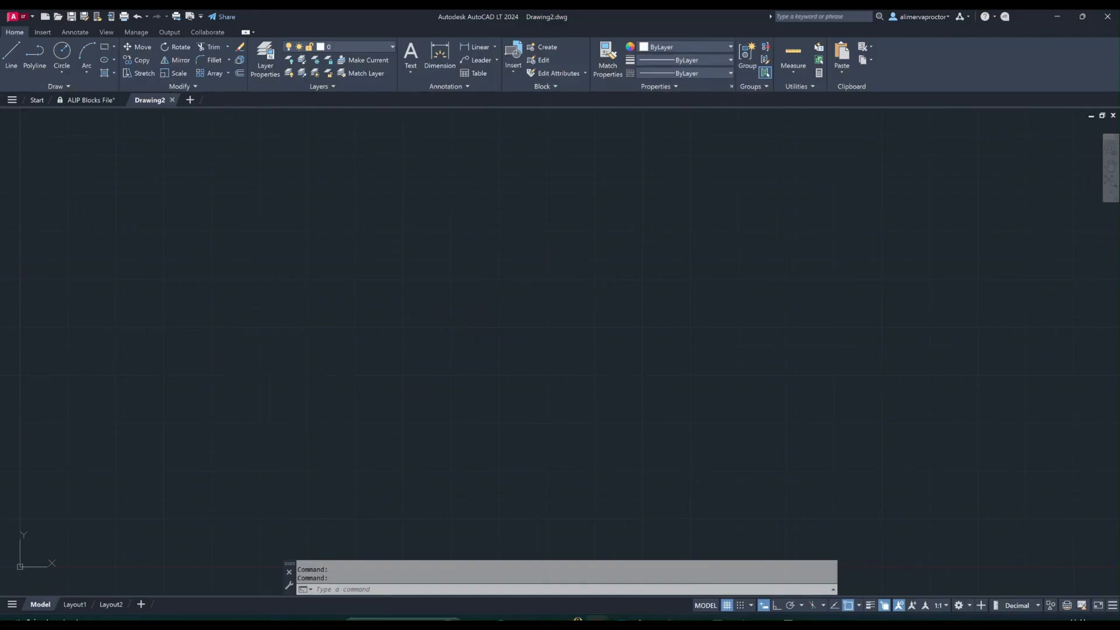
left_click(445, 260)
left_click(449, 270)
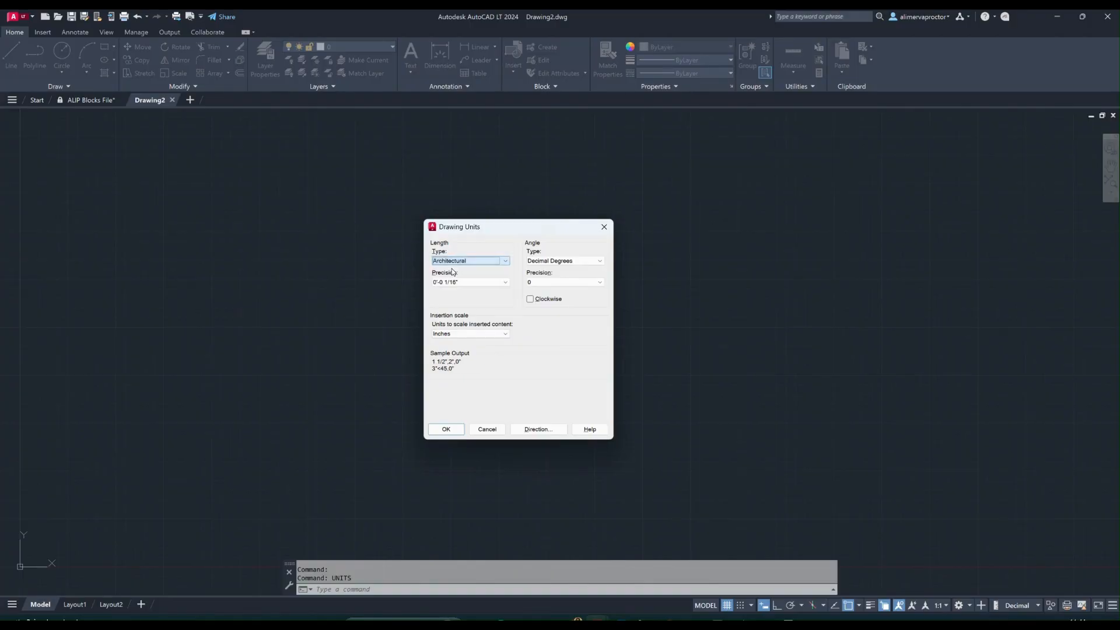
left_click(467, 283)
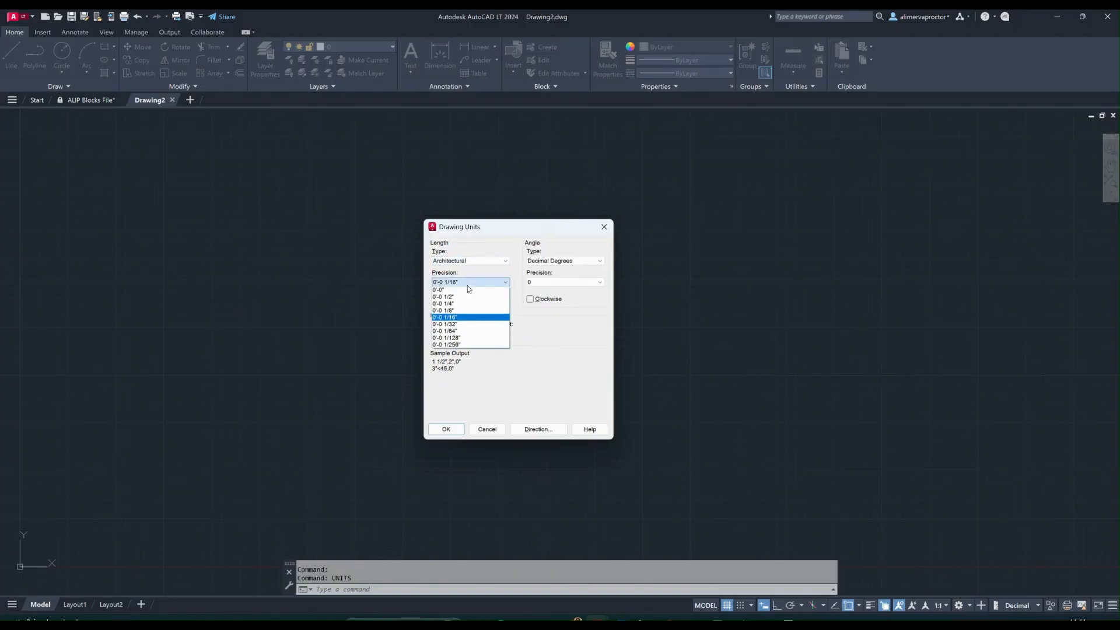
left_click(496, 309)
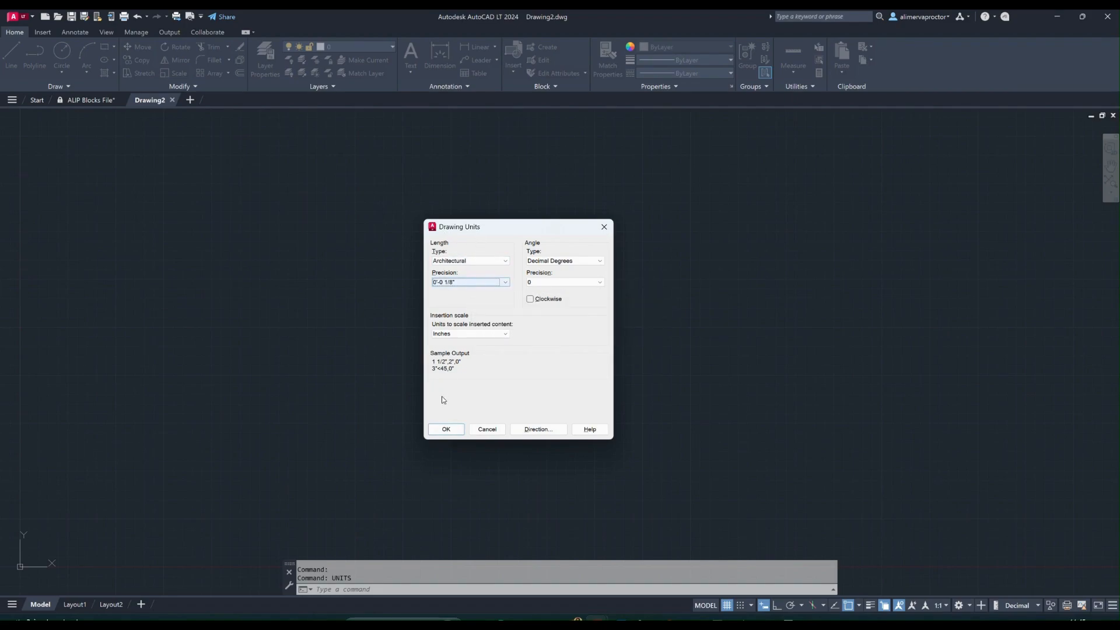
left_click(446, 430)
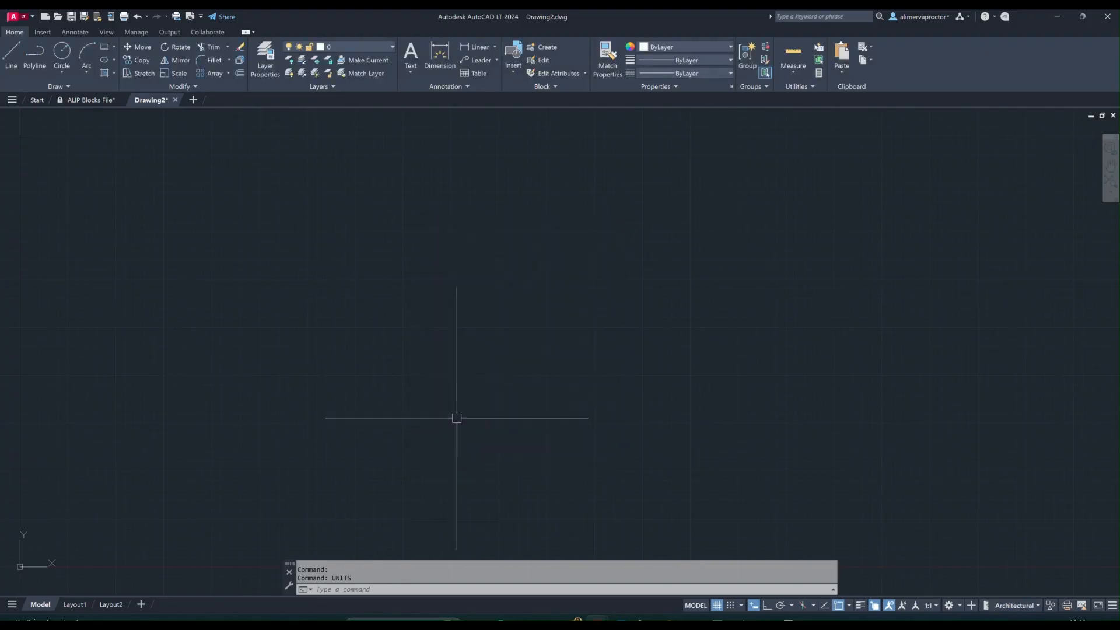
left_click(351, 414)
middle_click_drag(369, 391, 342, 397)
key("Escape")
key("Escape")
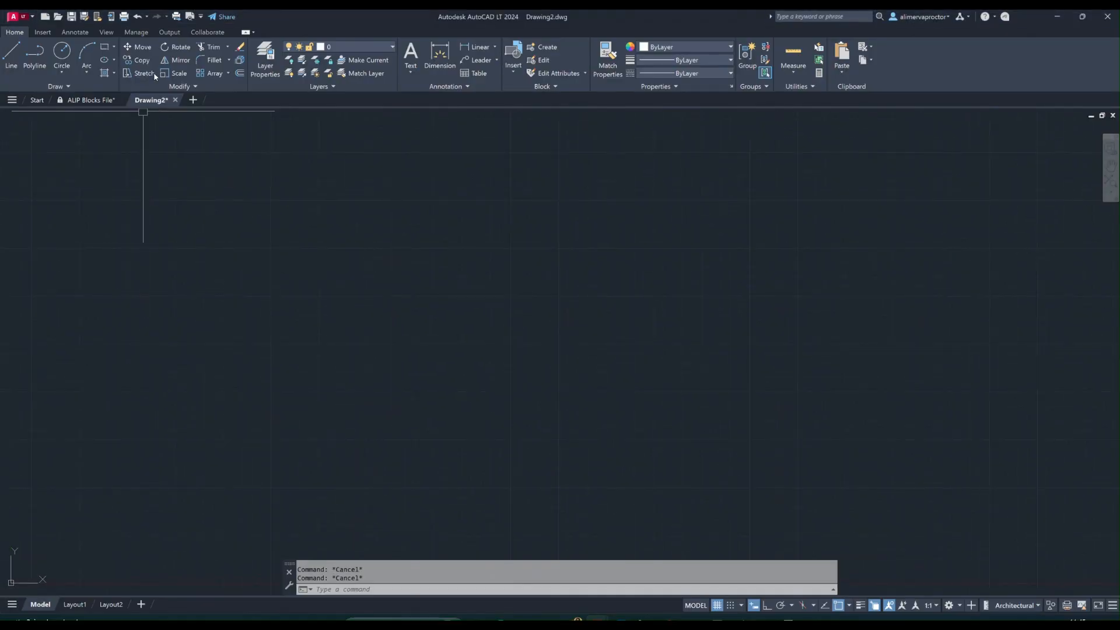
left_click(105, 46)
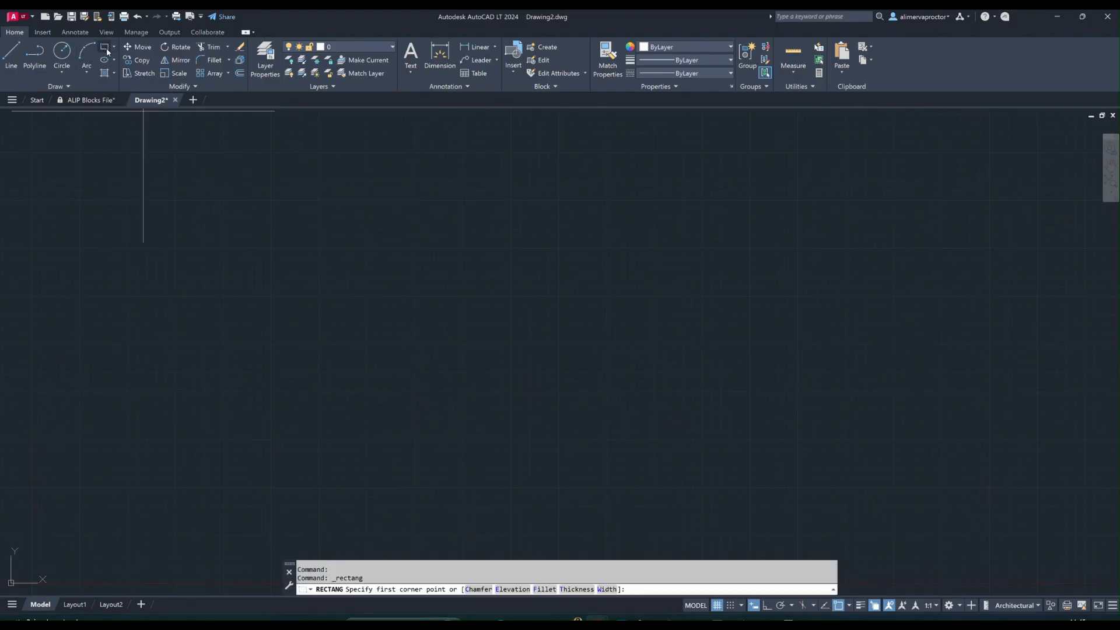
key("Escape")
key("Escape")
key("Escape")
Draw a rectangle 24 inches wide and 2 inches deep in the empty drawing
type("REC")
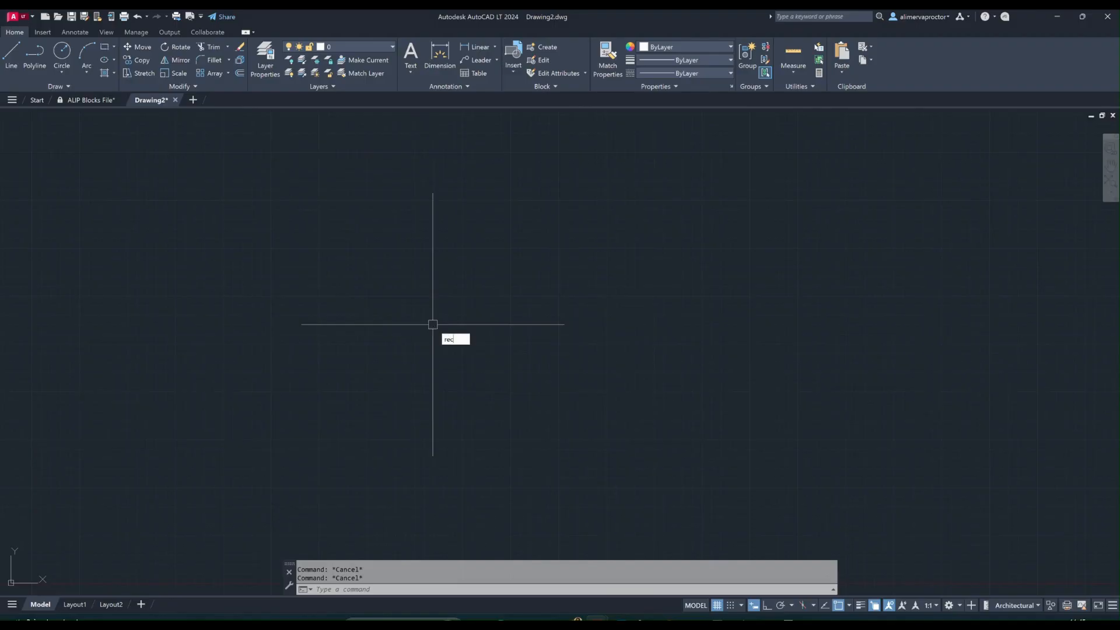
key("Return")
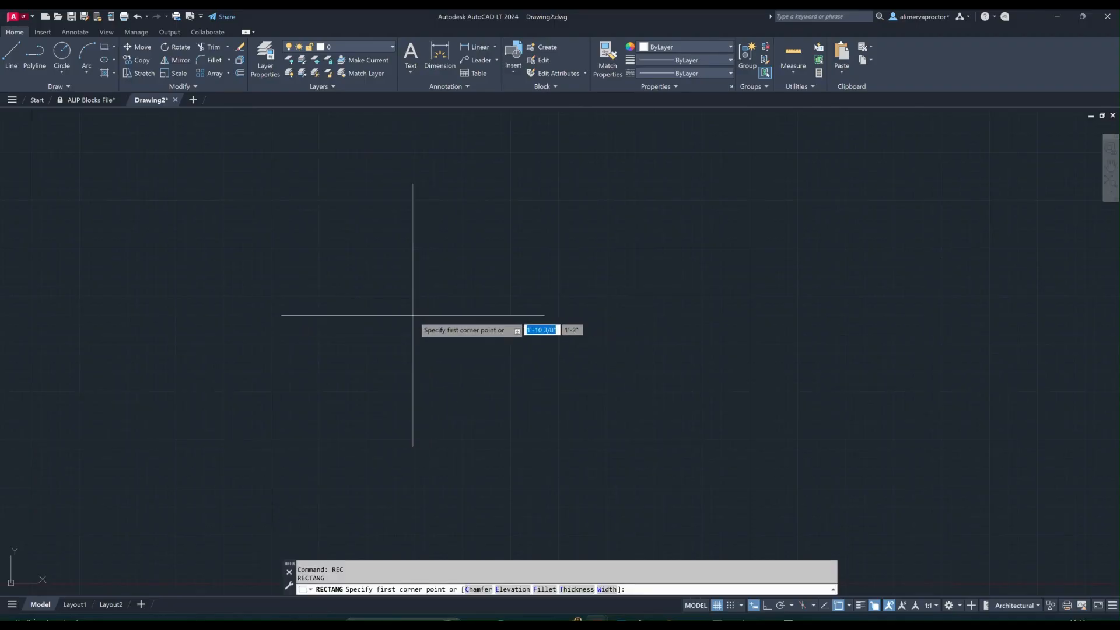
left_click(413, 314)
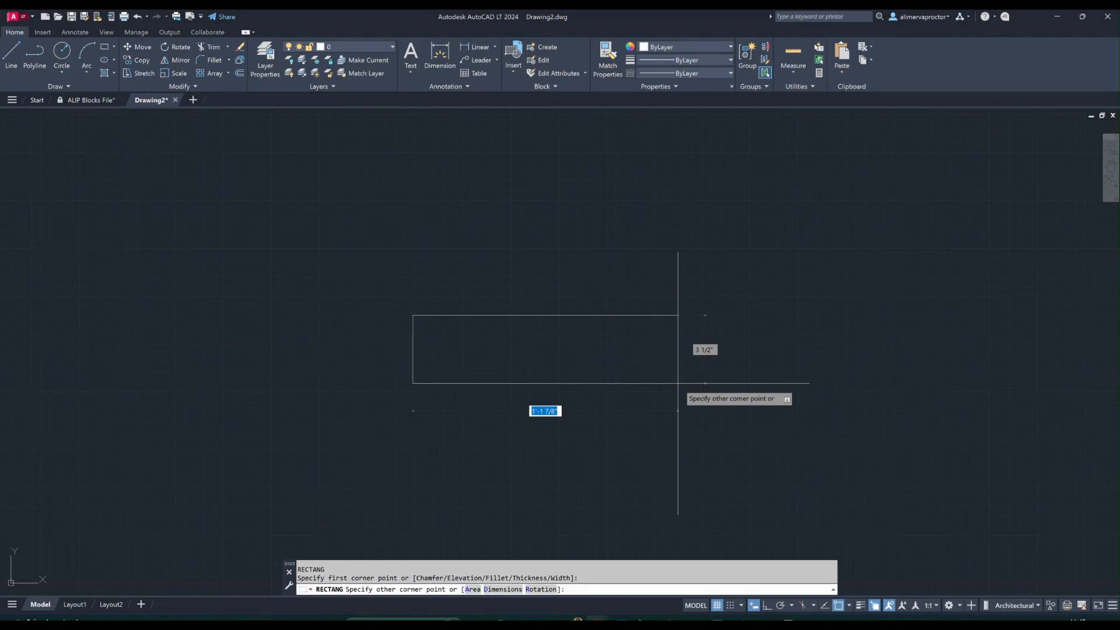
type("24")
key("Tab")
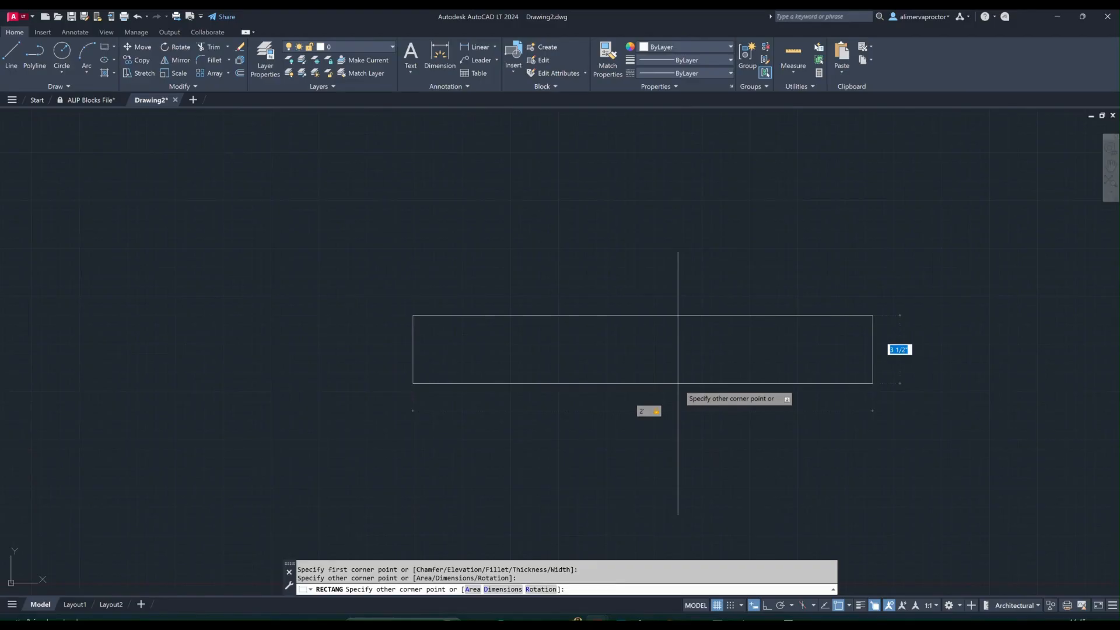
type("2")
key("Return")
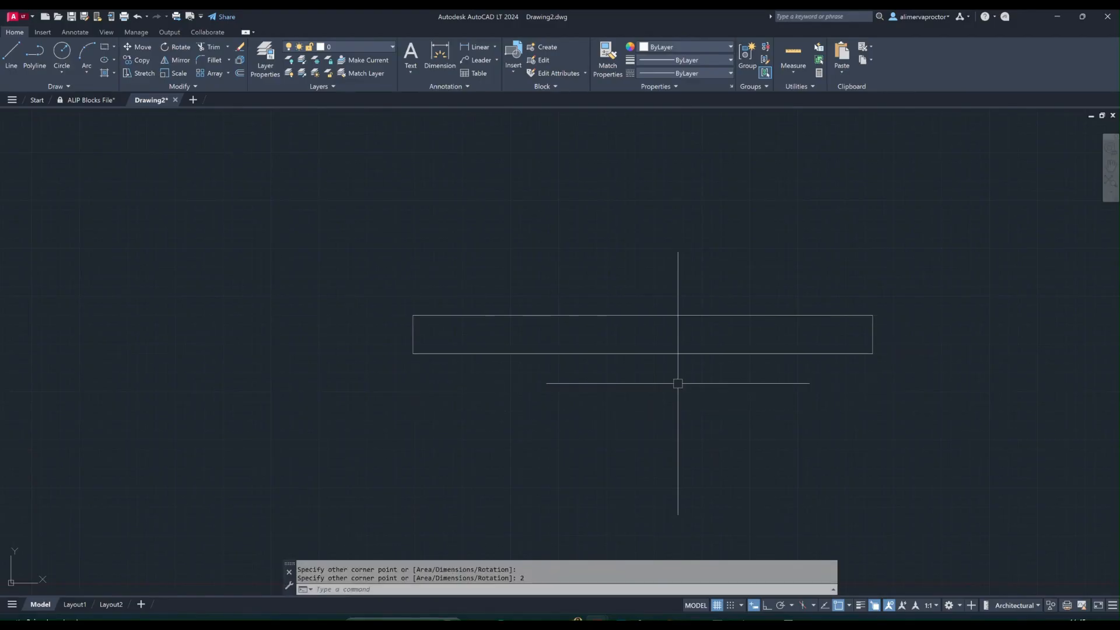
middle_click_drag(684, 345, 560, 375)
key("Escape")
Check the width and depth of the rectangle with Quick Measure
left_click(551, 384)
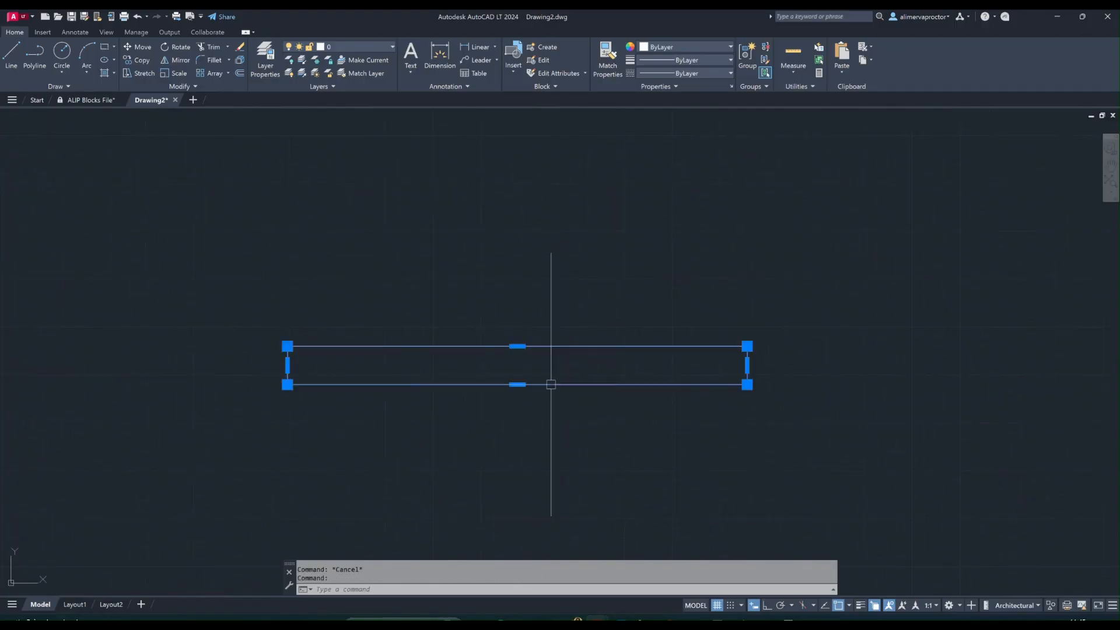
key("Escape")
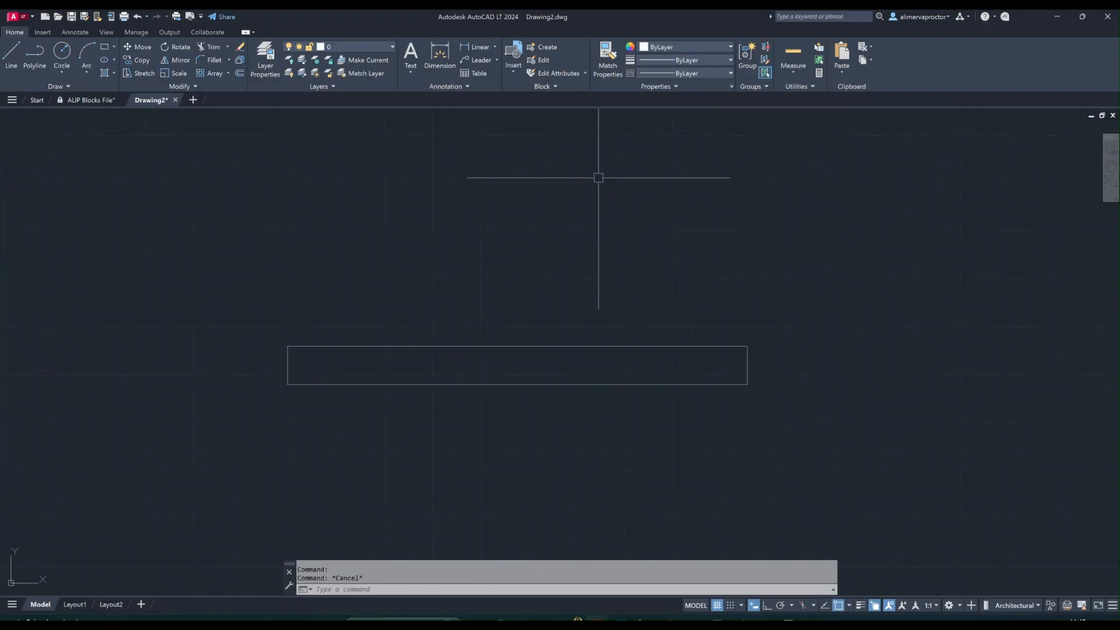
left_click(798, 74)
left_click(798, 75)
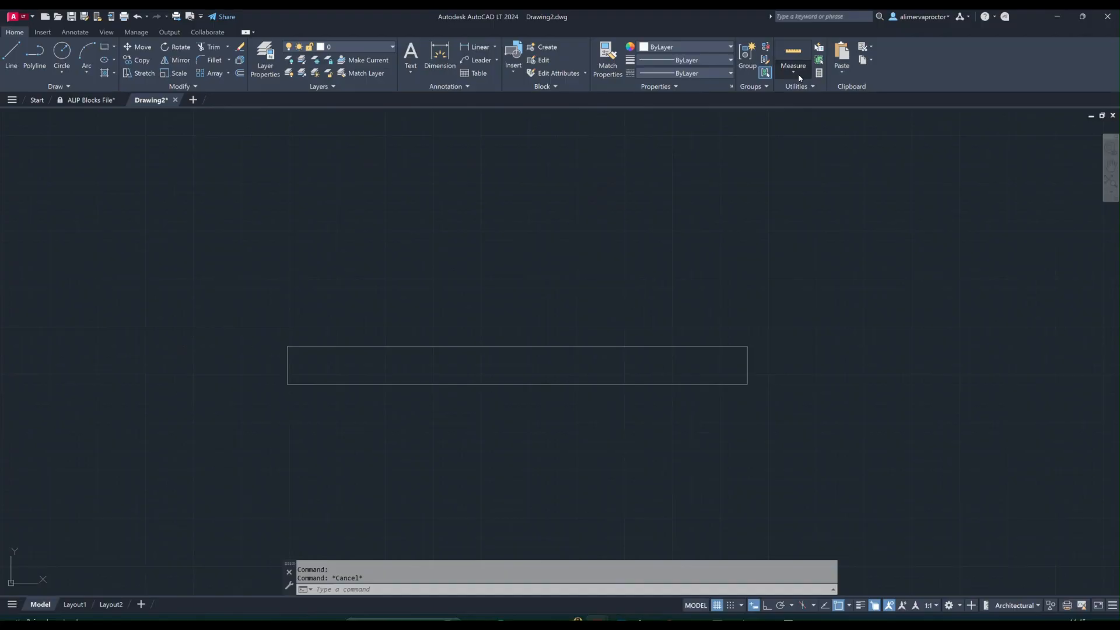
left_click(795, 73)
left_click(807, 99)
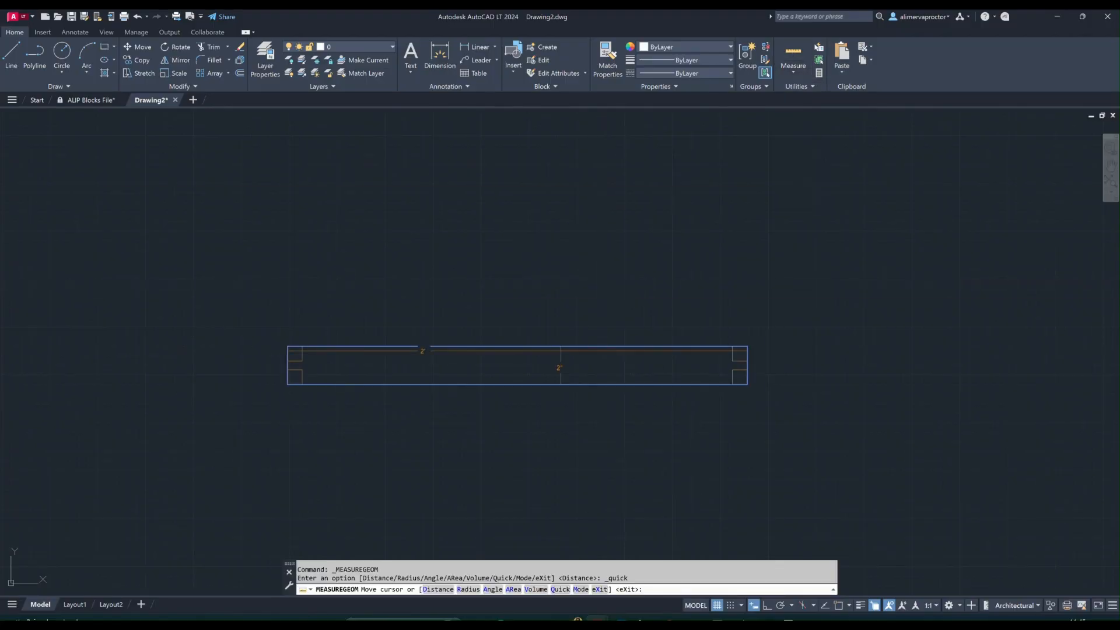
key("Escape")
Delete the 24 by 2 inch rectangle
left_click(523, 384)
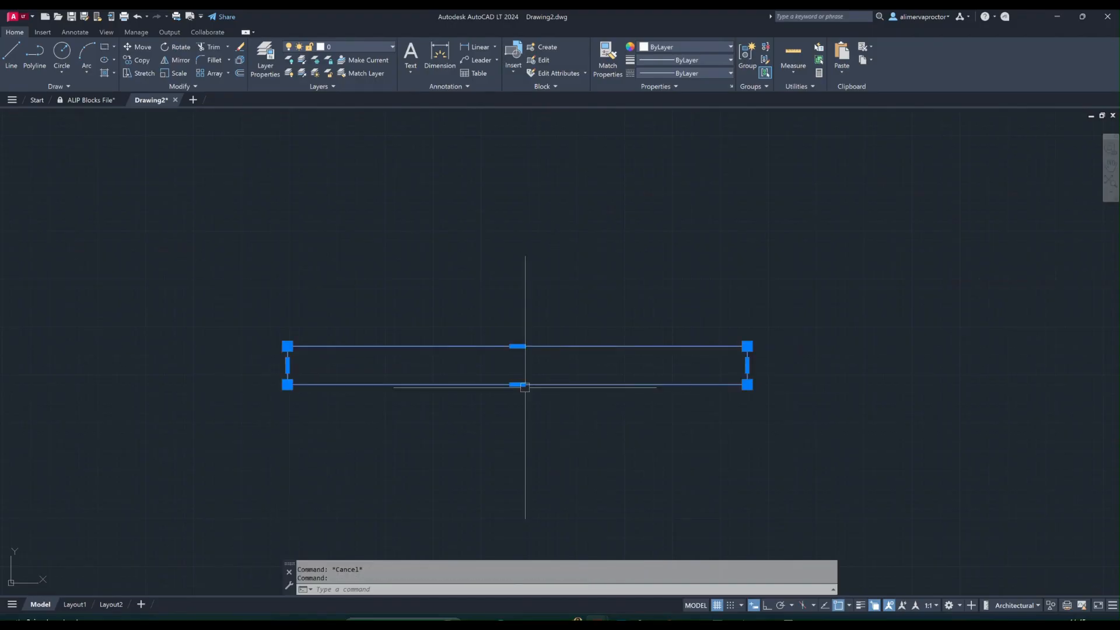
left_click(517, 384)
key("Escape")
left_click(530, 413)
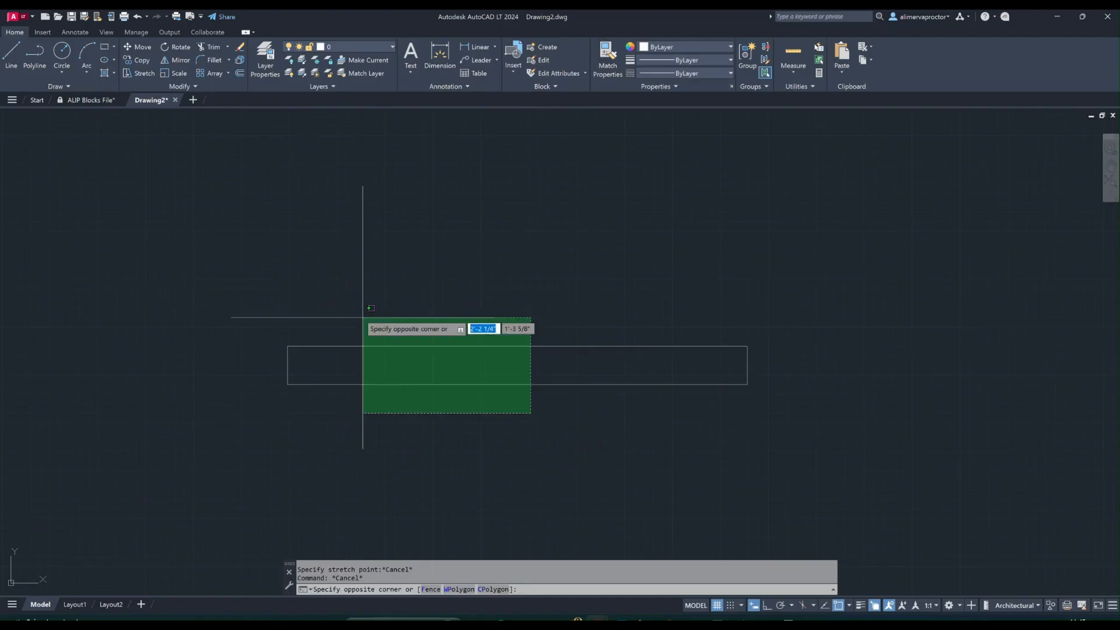
left_click(365, 318)
key("Delete")
Draw a rectangle 24 inches wide and 3 inches deep as the window's plan outline
type("rec")
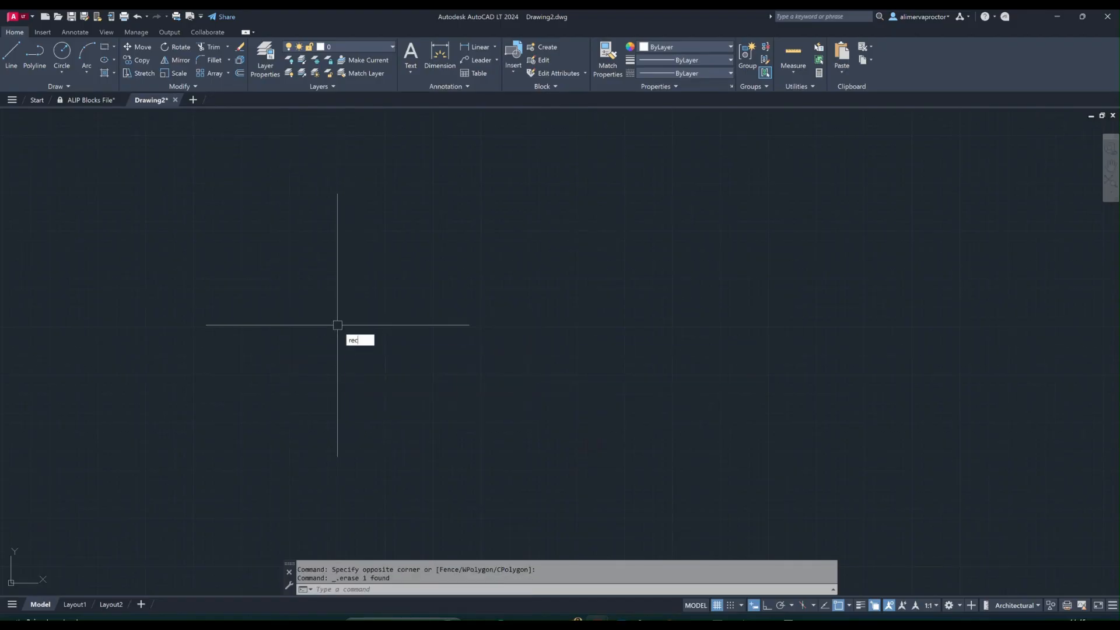
key("Return")
left_click(340, 257)
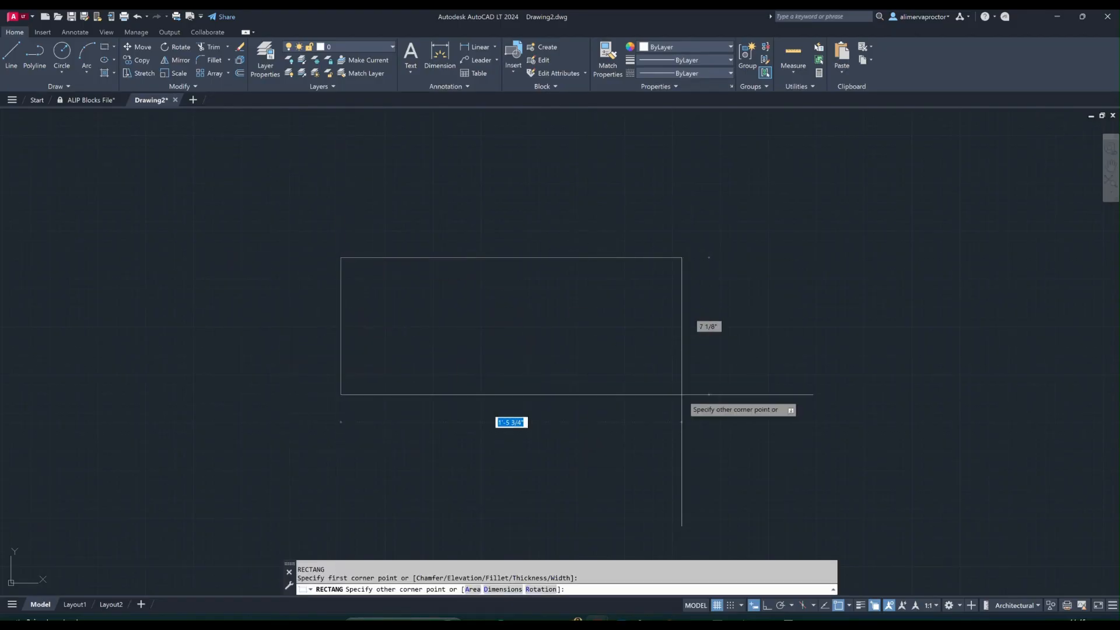
type("24")
key("Tab")
type("3")
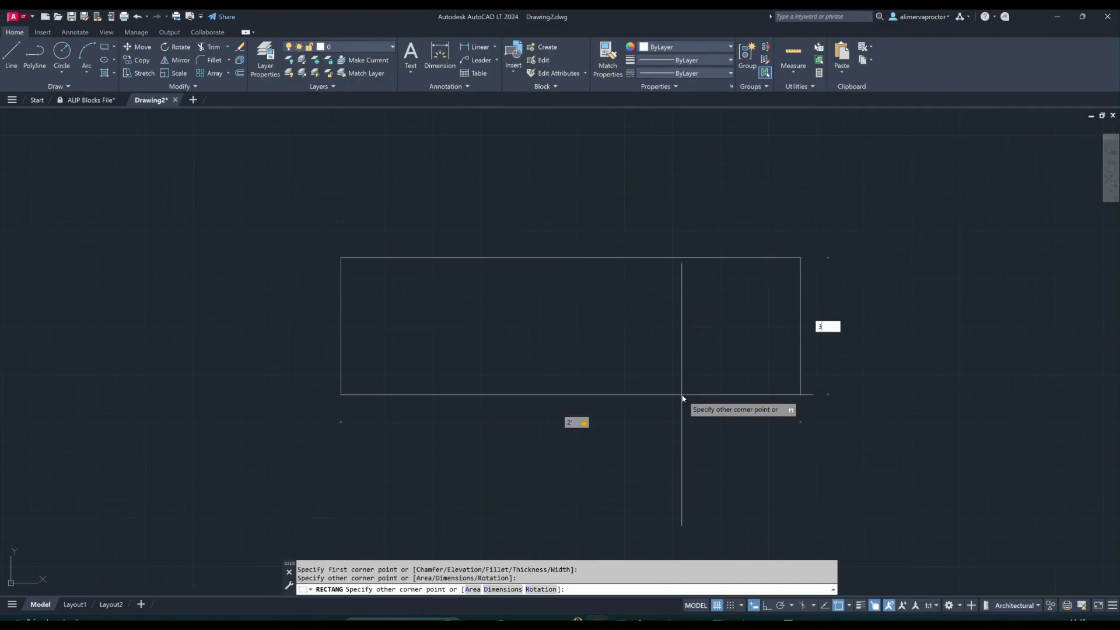
key("Return")
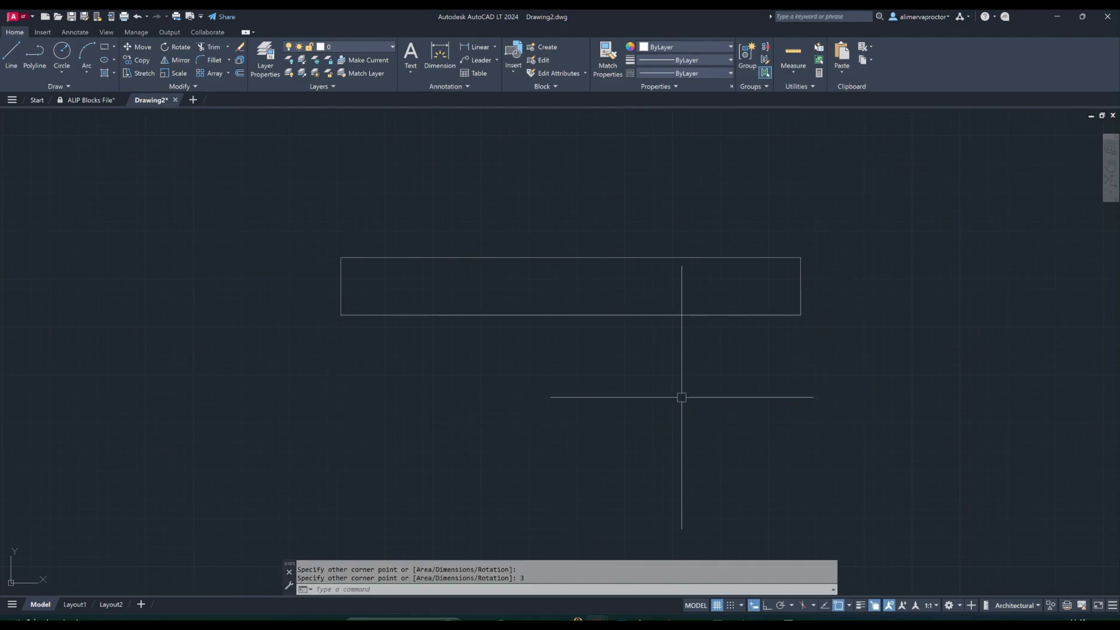
Check the window outline's width and depth with Quick Measure
left_click(793, 69)
left_click(797, 92)
middle_click_drag(616, 286, 600, 345)
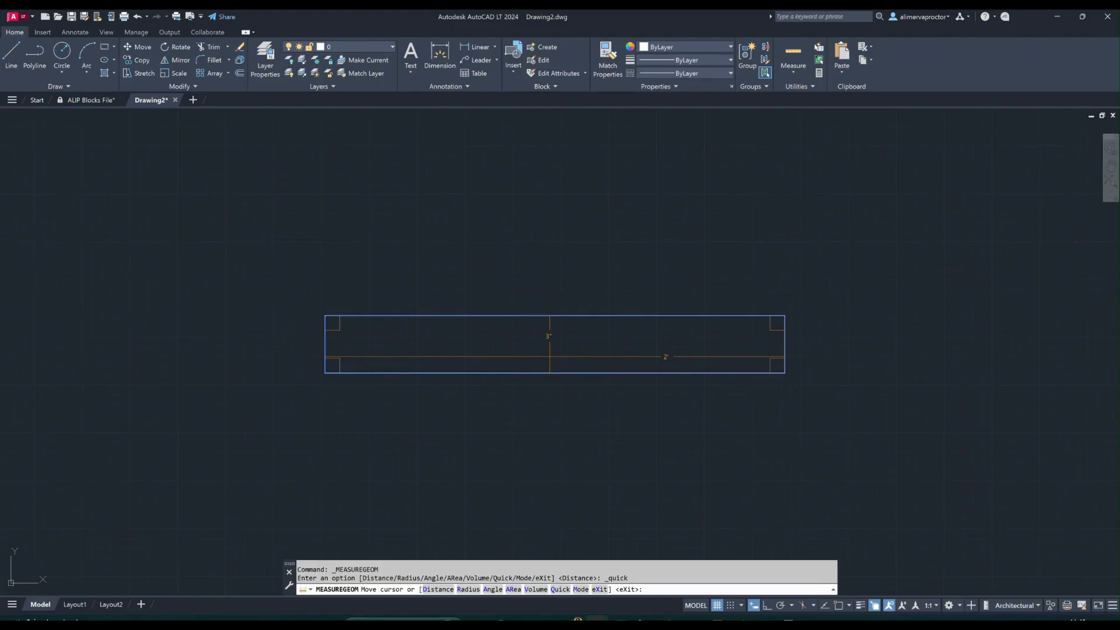
key("Escape")
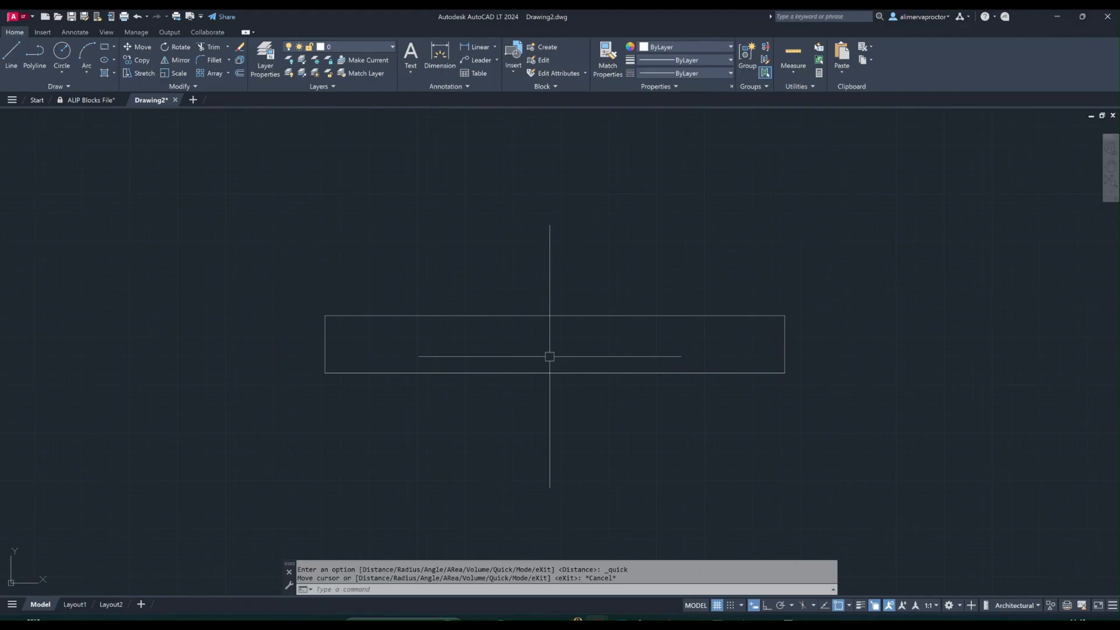
left_click(805, 73)
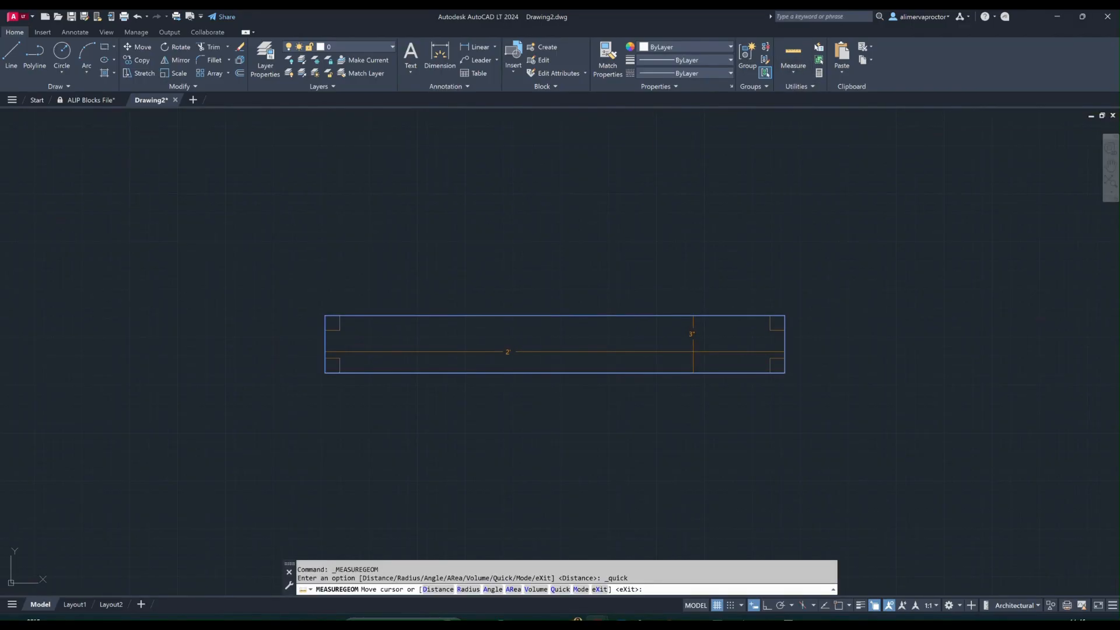
key("Escape")
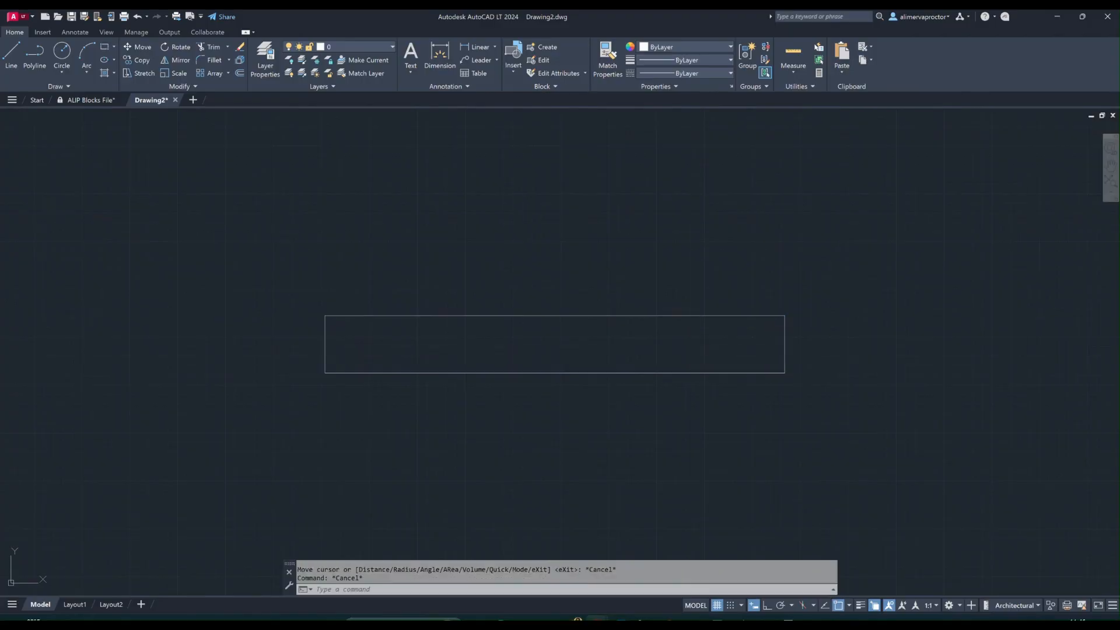
left_click(12, 61)
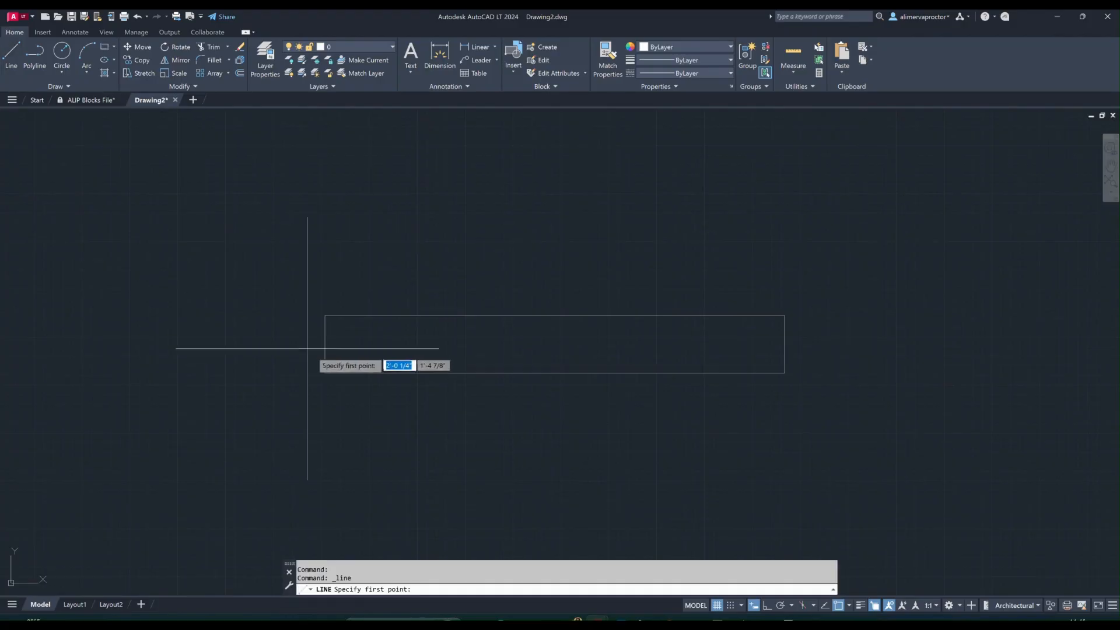
left_click(325, 344)
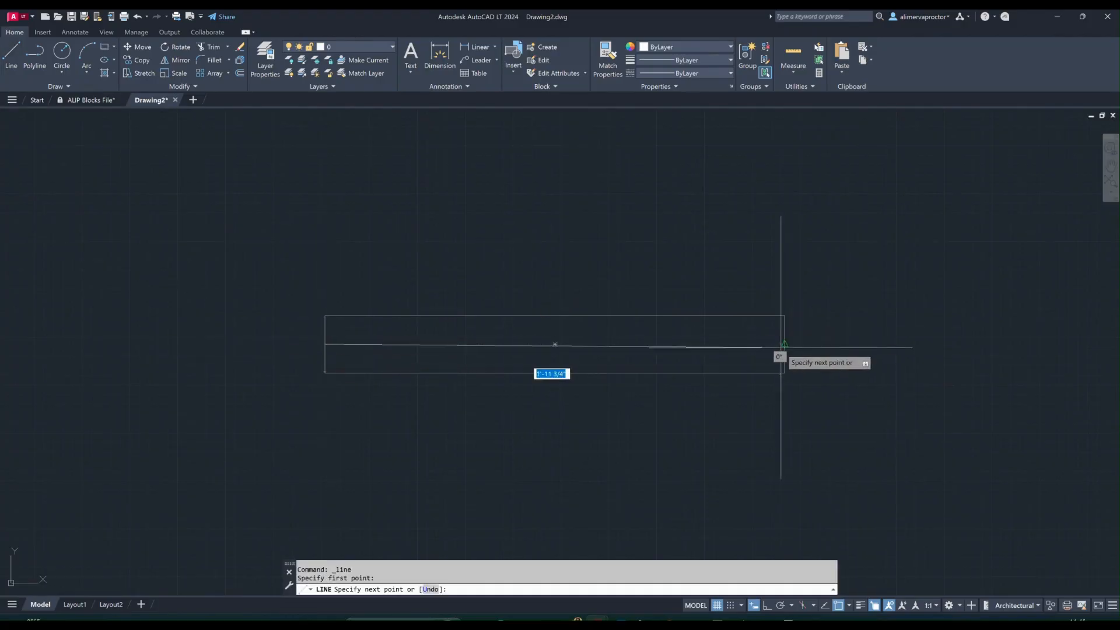
key("Escape")
key("Escape")
key("Escape")
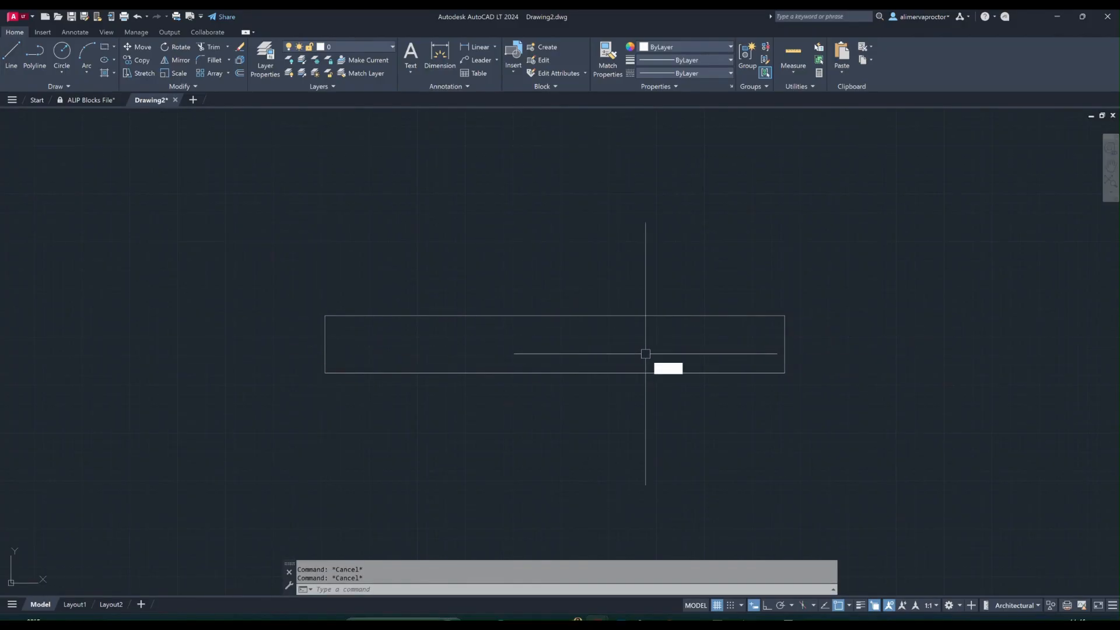
Draw a horizontal centre line between the midpoints of the rectangle's two short sides and select it
type("l")
key("Return")
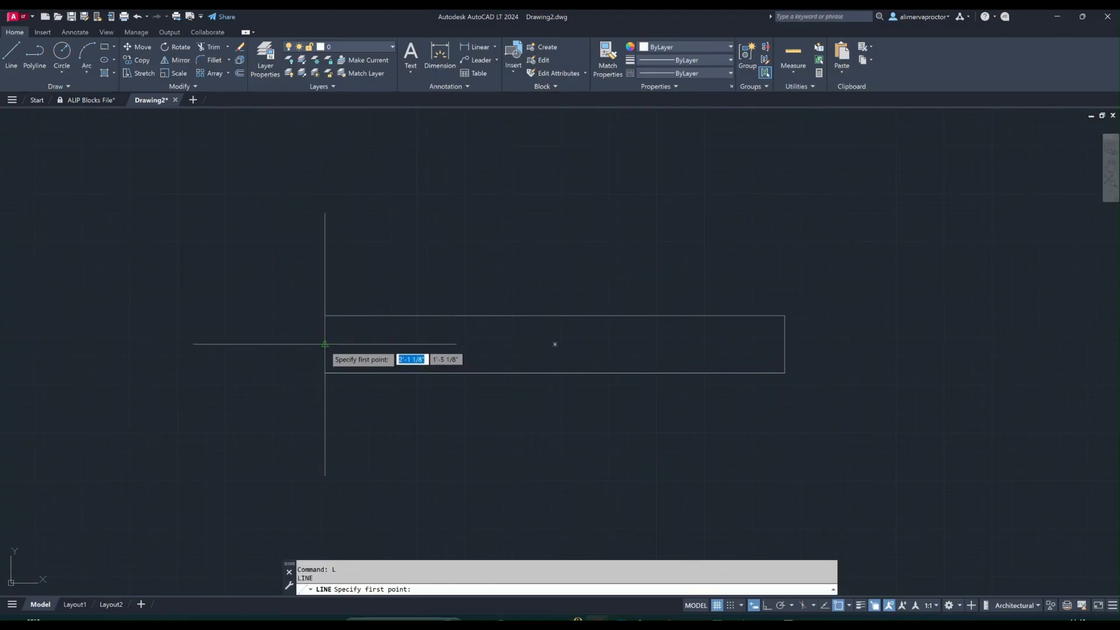
left_click(325, 344)
type("2")
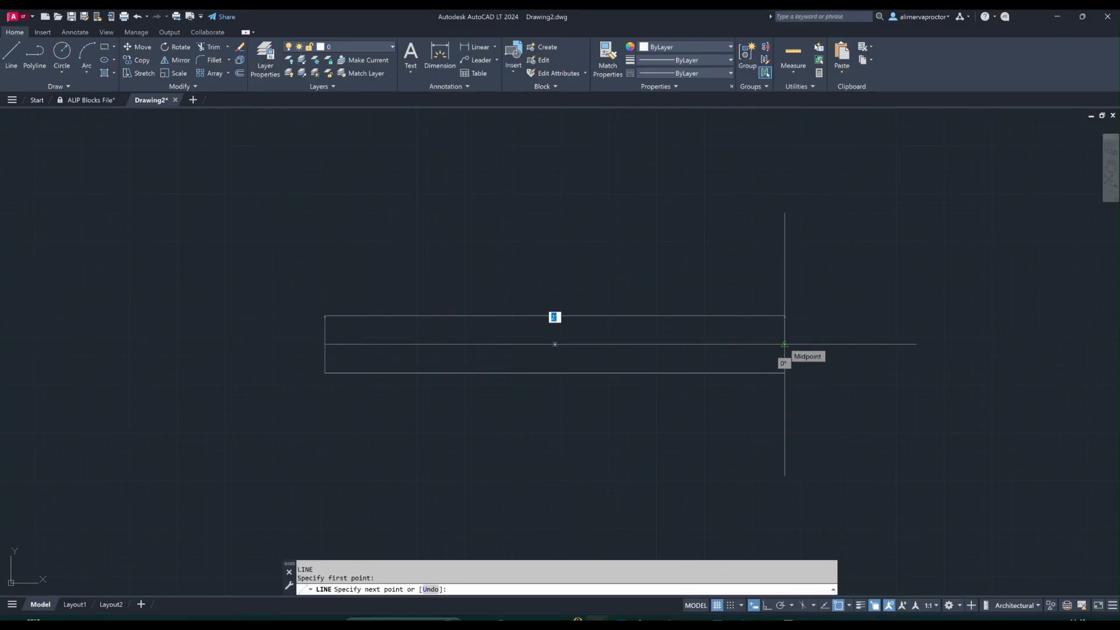
left_click(785, 344)
key("Escape")
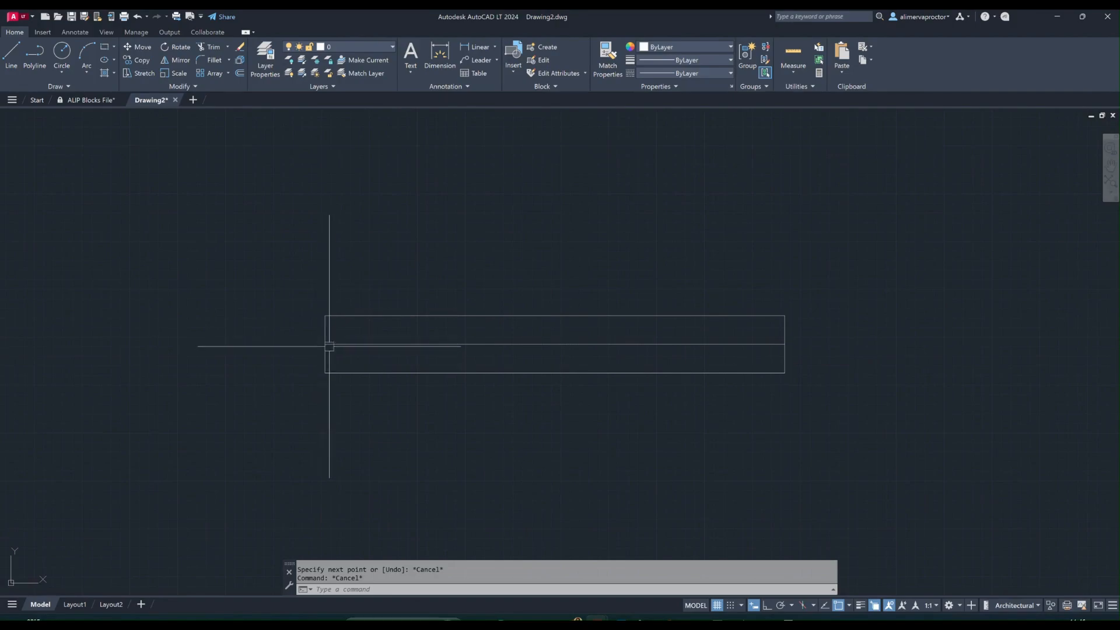
left_click(337, 344)
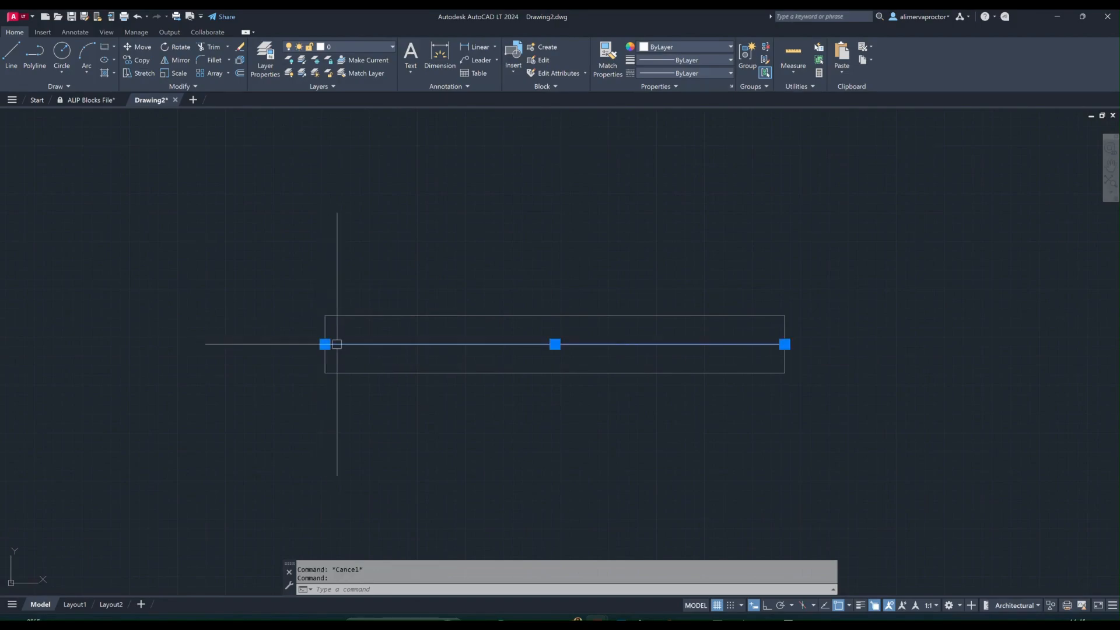
Replace the selected centre line with a new one between the midpoints of the rectangle's short sides, with Ortho on
key("Delete")
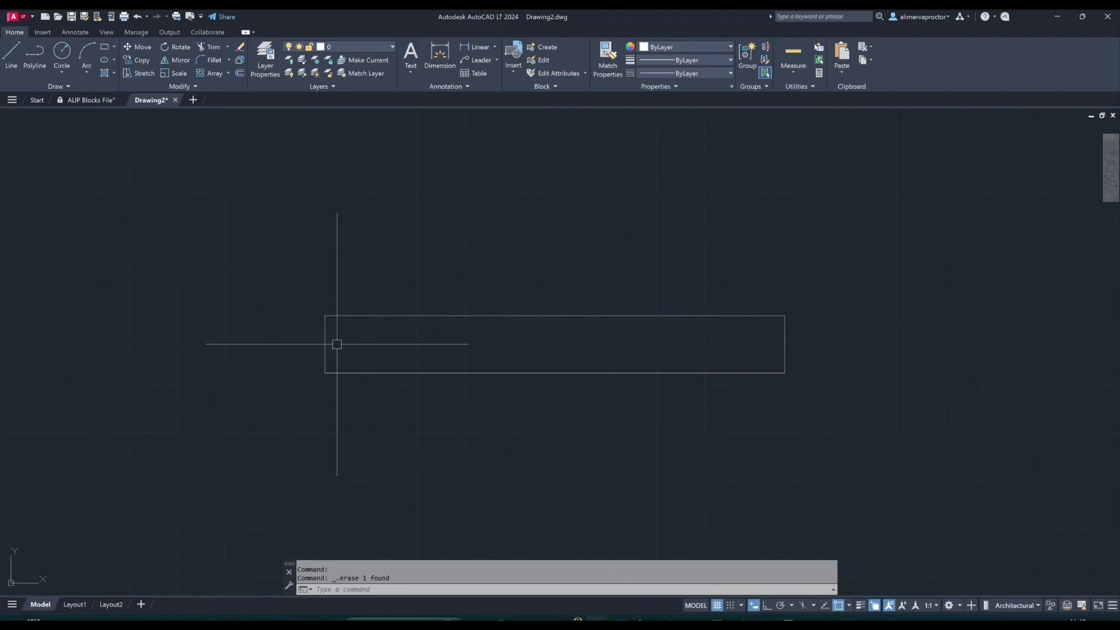
key("F8")
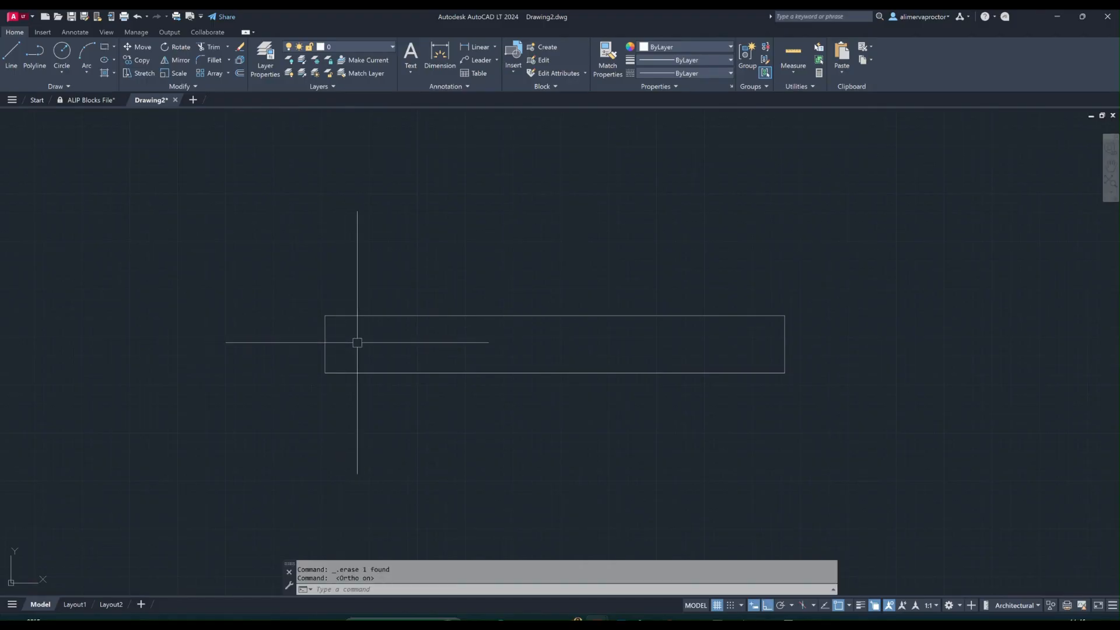
type("L")
key("Return")
left_click(325, 344)
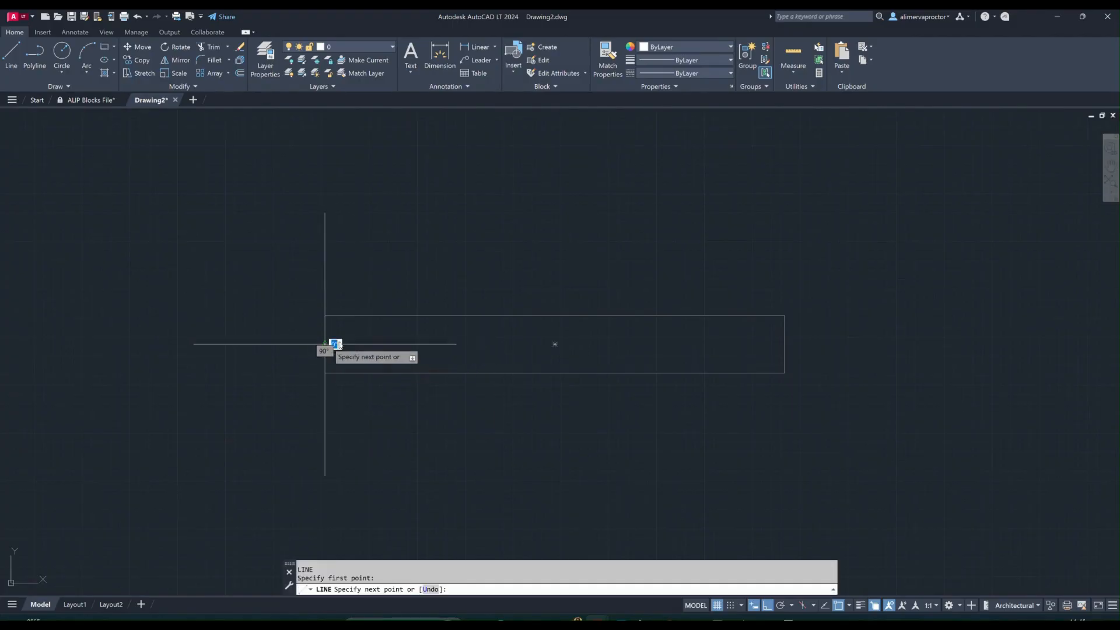
left_click(784, 344)
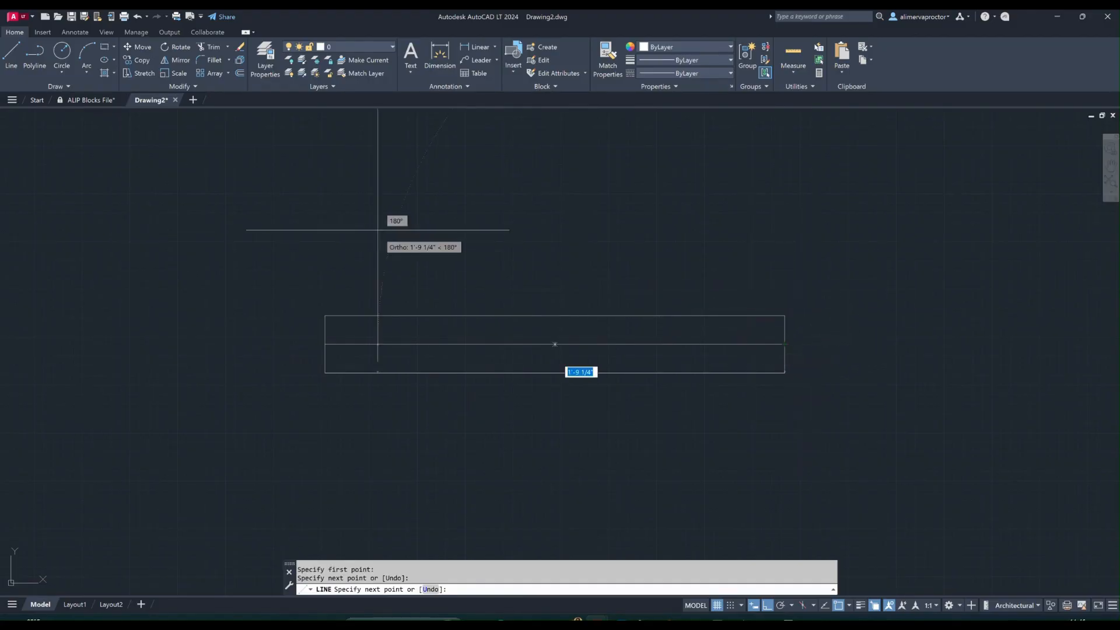
key("Escape")
key("Escape")
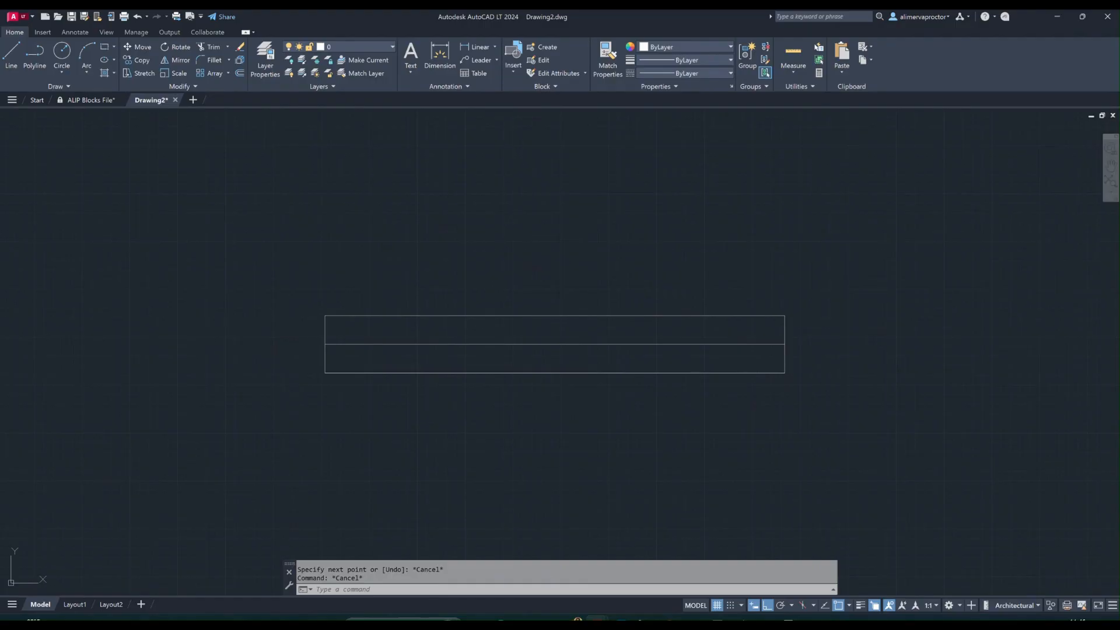
Offset the centre line by 1/8" to both sides
type("of")
key("Return")
type("1/8")
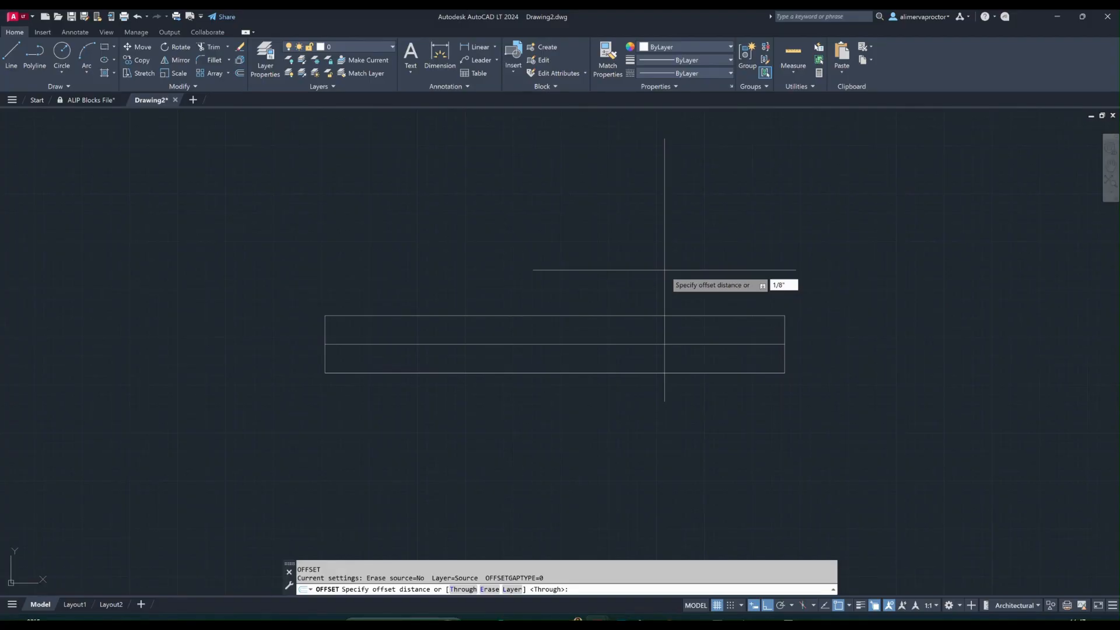
key("Return")
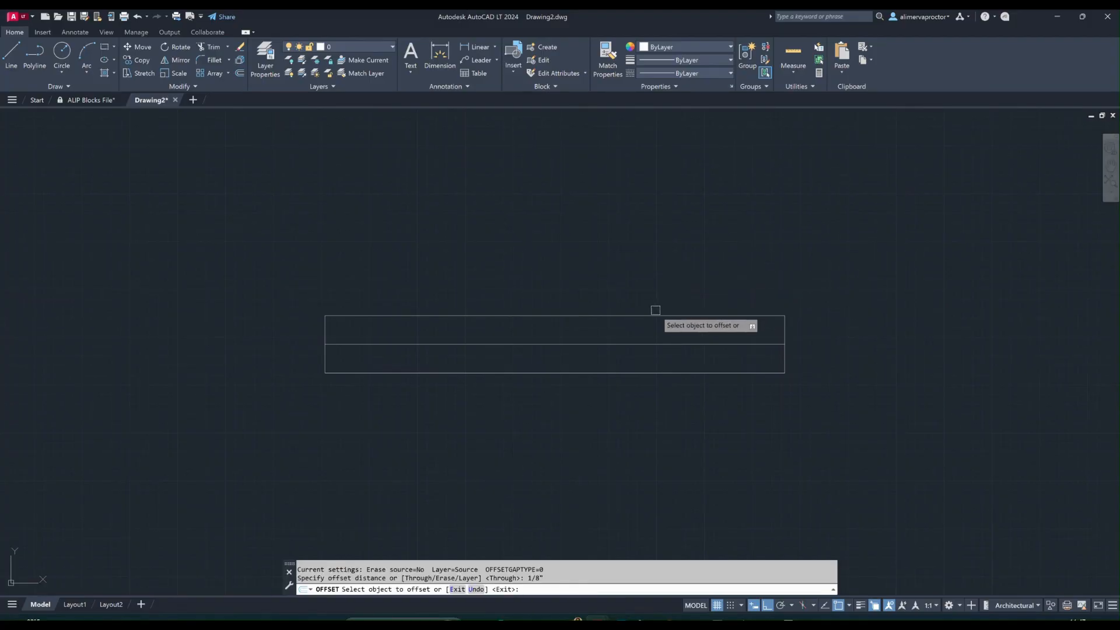
scroll(655, 311, "up", 2)
left_click(657, 362)
left_click(653, 335)
scroll(659, 365, "up", 4)
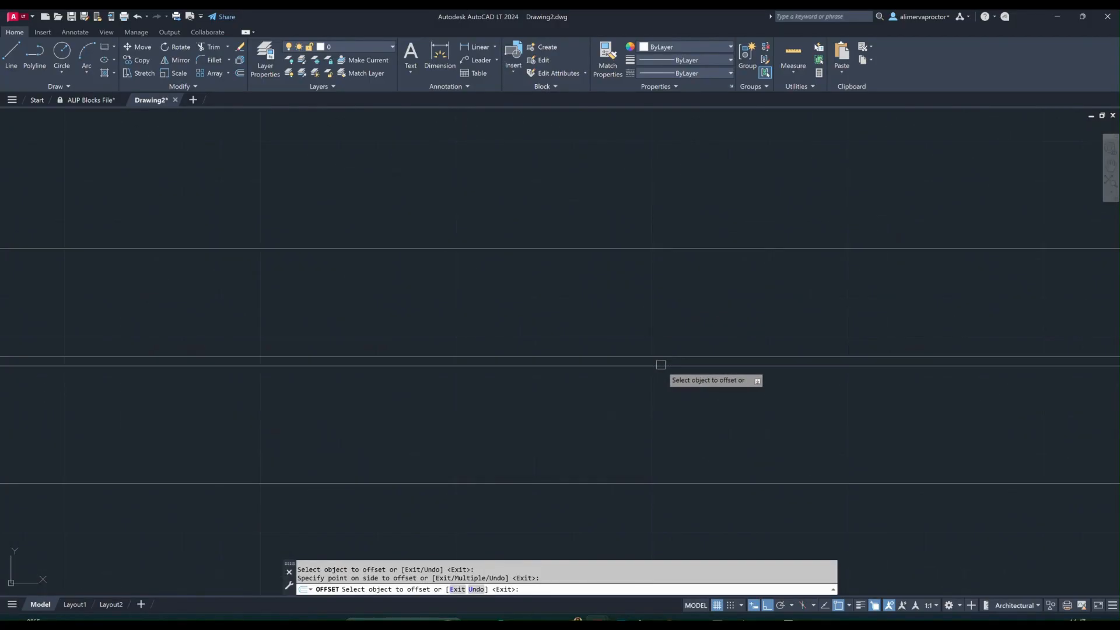
key("Escape")
Delete the centre line with its offset copies and redraw a centre line between the midpoints of the rectangle's short sides
left_click_drag(684, 387, 579, 314)
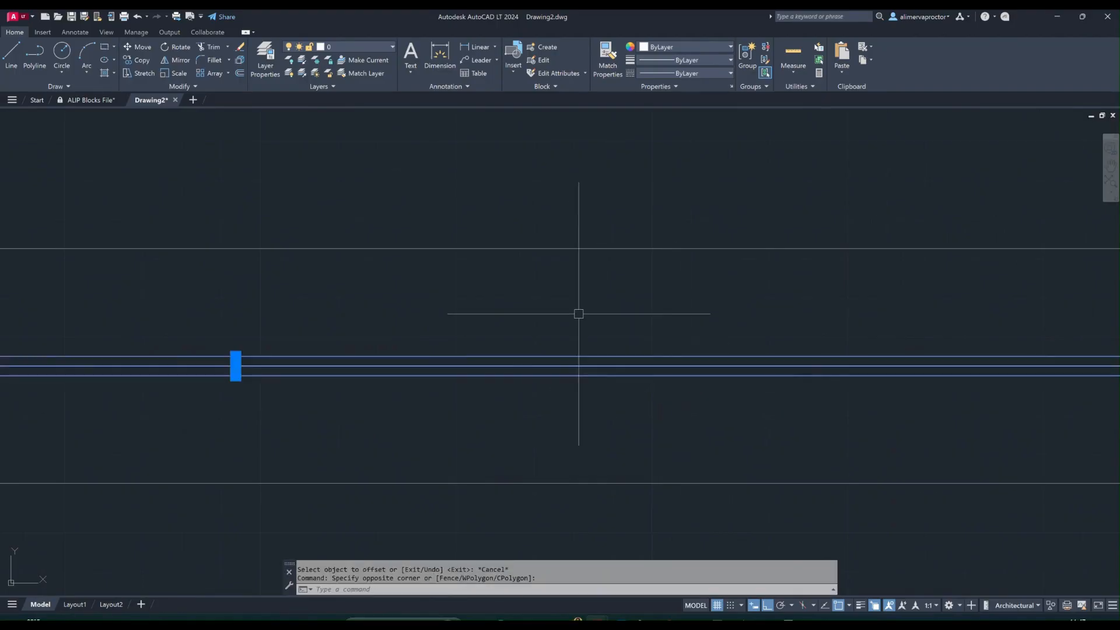
scroll(579, 314, "down", 5)
type("l")
key("Return")
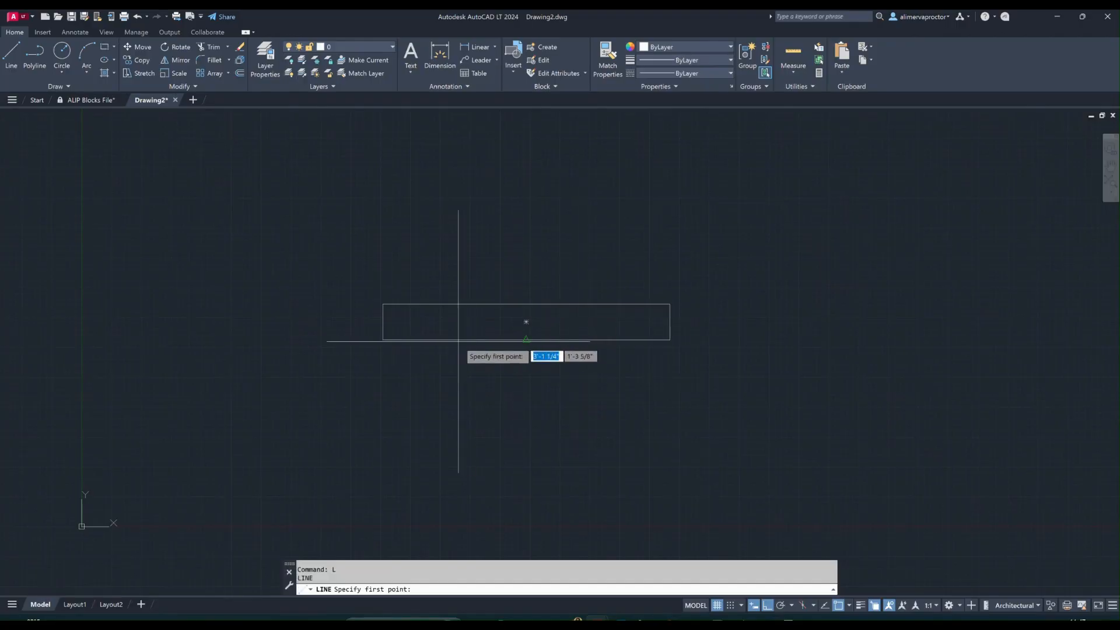
left_click(382, 321)
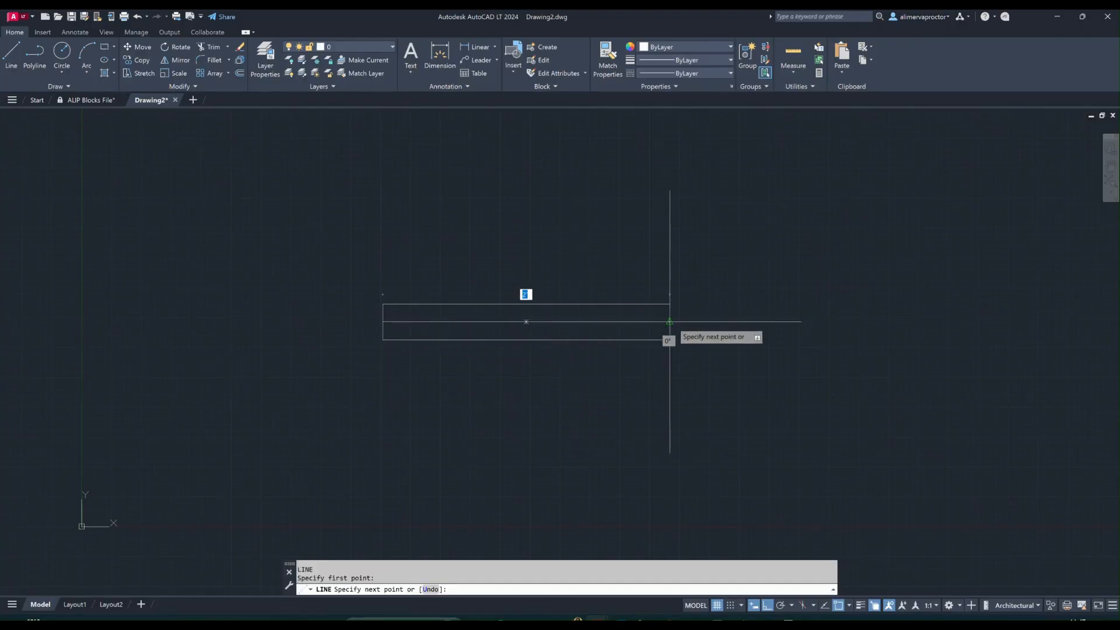
scroll(568, 315, "up", 4)
key("Escape")
key("Escape")
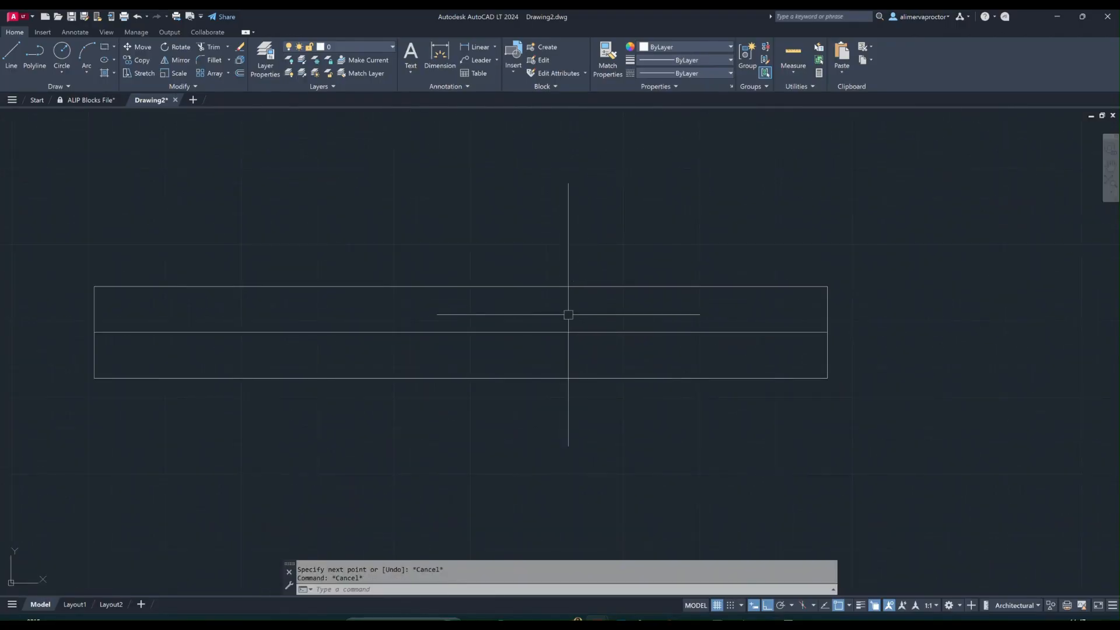
Offset the redrawn centre line by 1/8" above and below to form the glass lines
type("of")
key("Return")
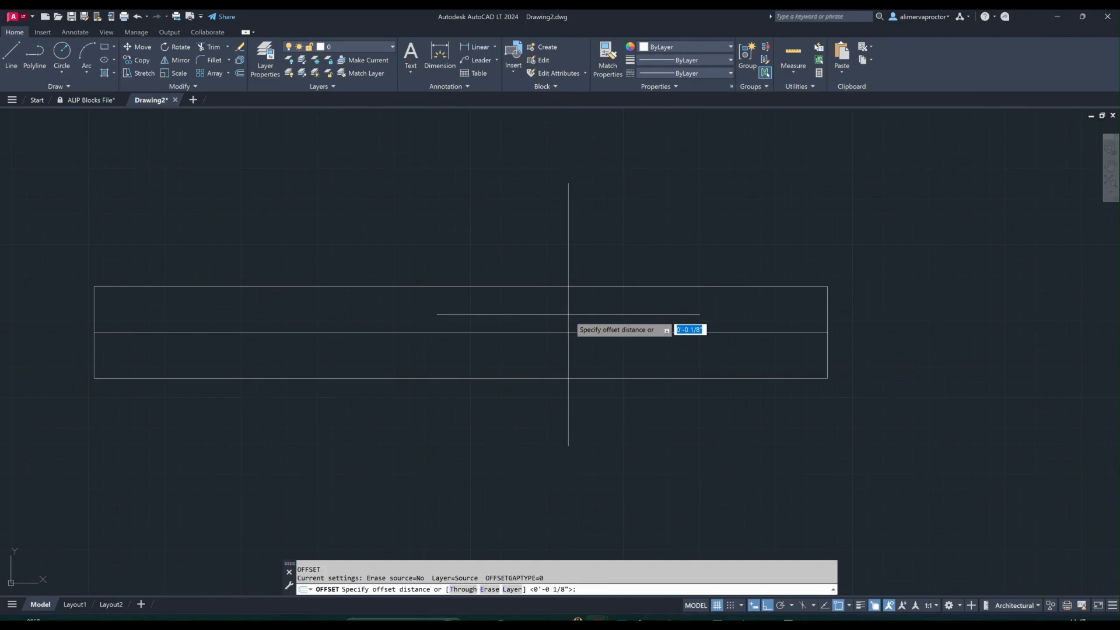
type("1/8")
key("Return")
scroll(575, 321, "up", 3)
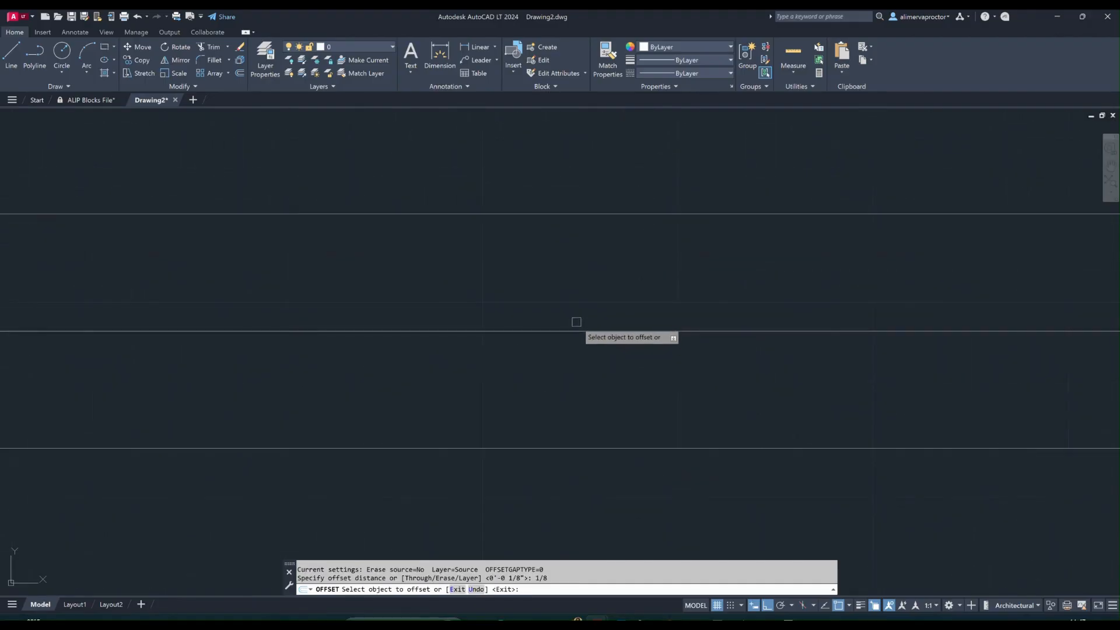
left_click(575, 330)
left_click(575, 291)
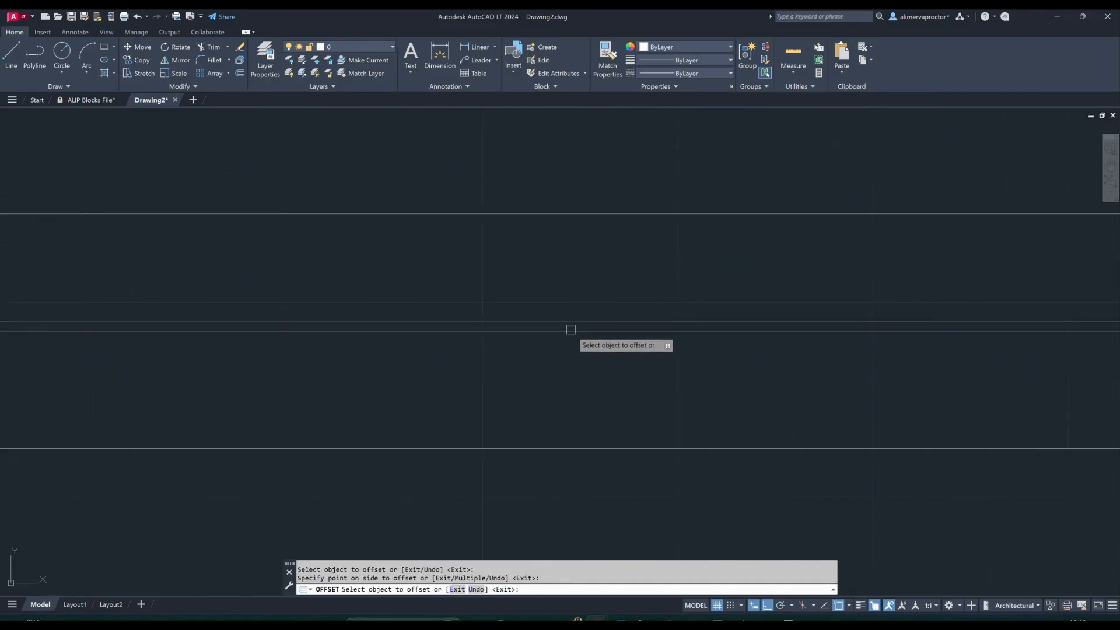
left_click(571, 330)
left_click(577, 336)
key("Escape")
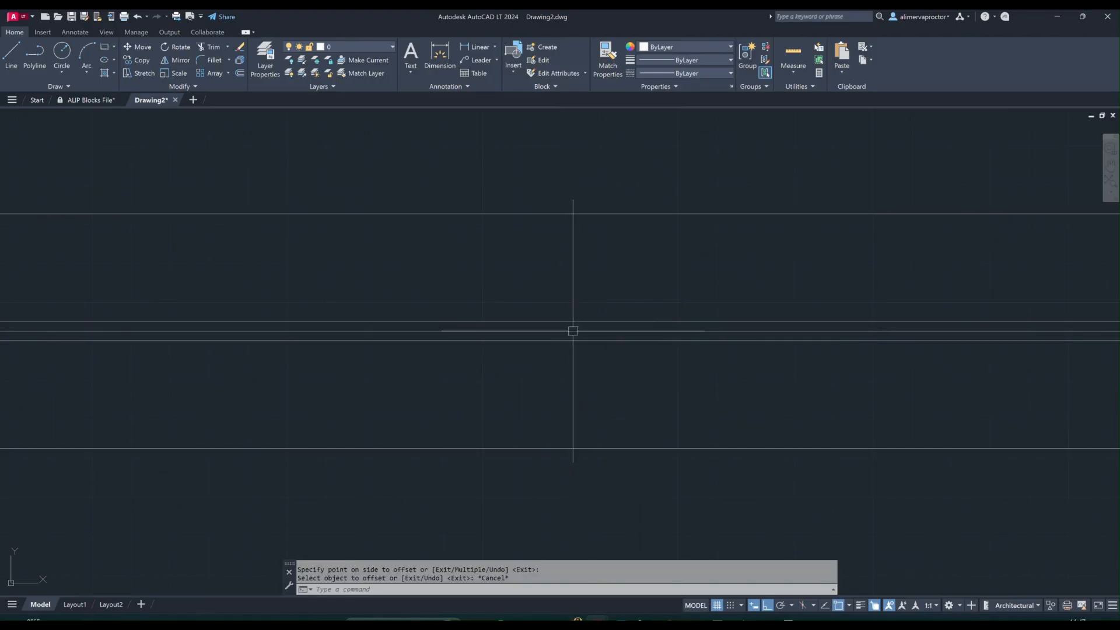
Delete the original centre line between the two glass lines
left_click(573, 331)
key("Delete")
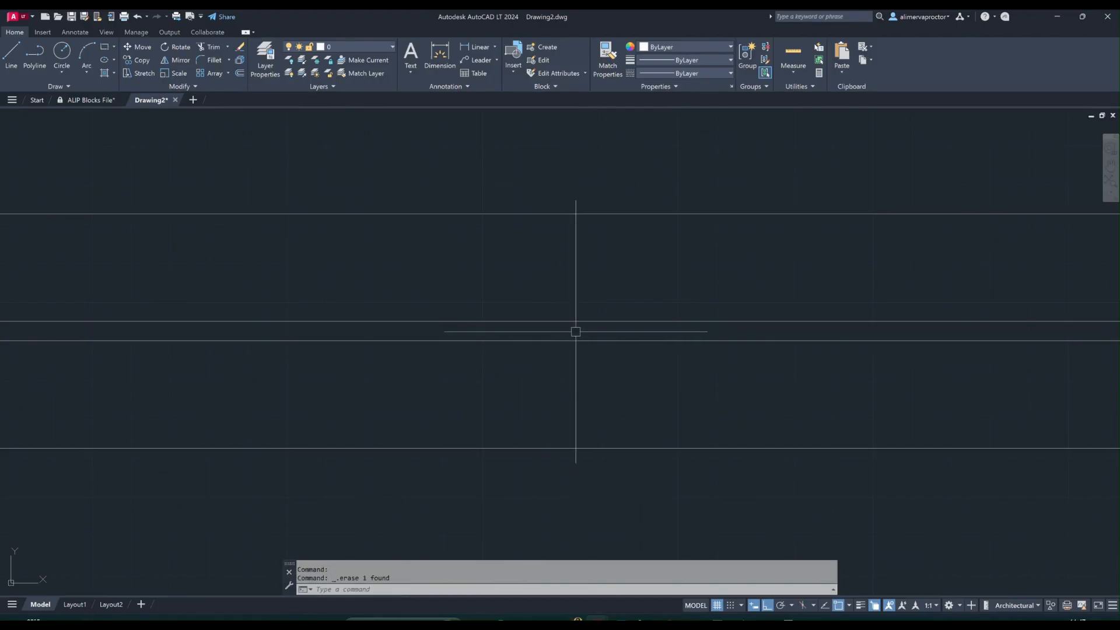
scroll(575, 331, "down", 4)
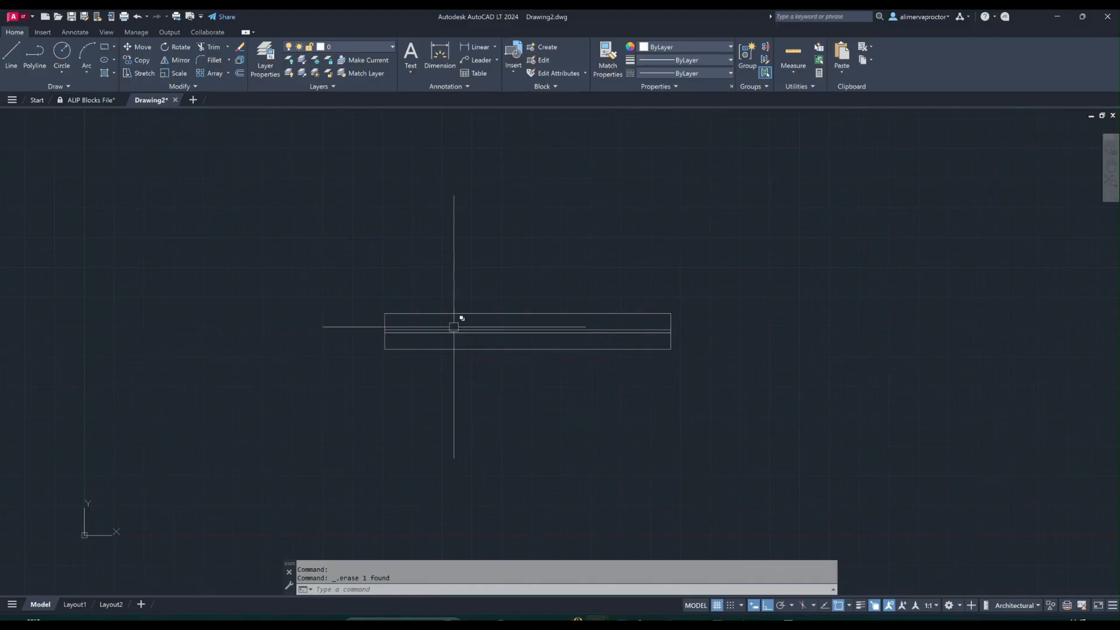
Explode the window's outer rectangle into separate lines
scroll(454, 326, "up", 4)
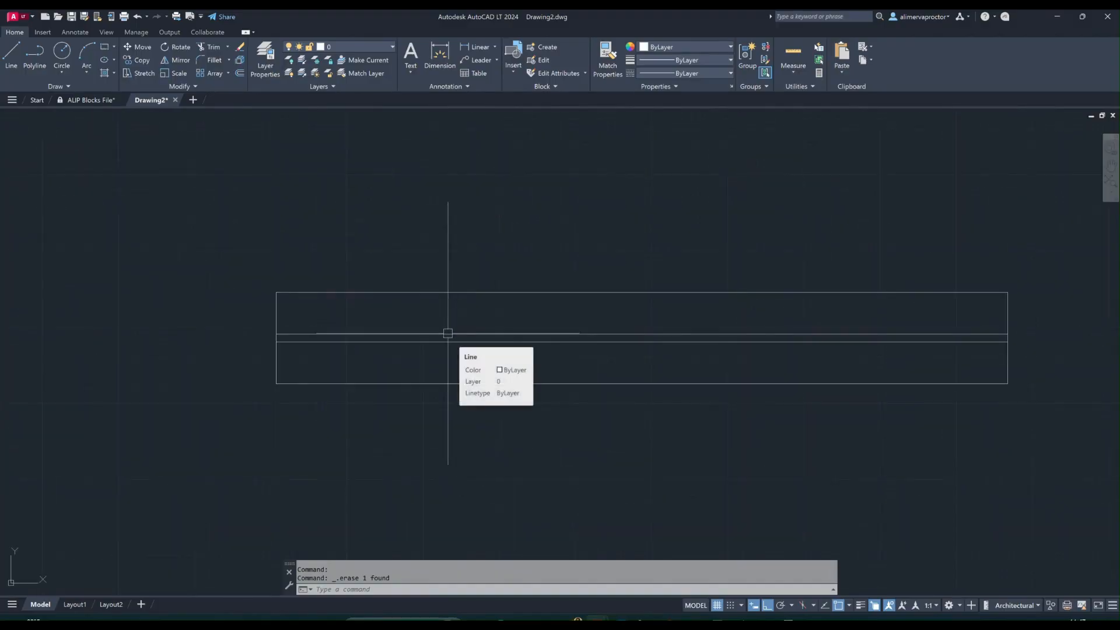
scroll(392, 337, "up", 2)
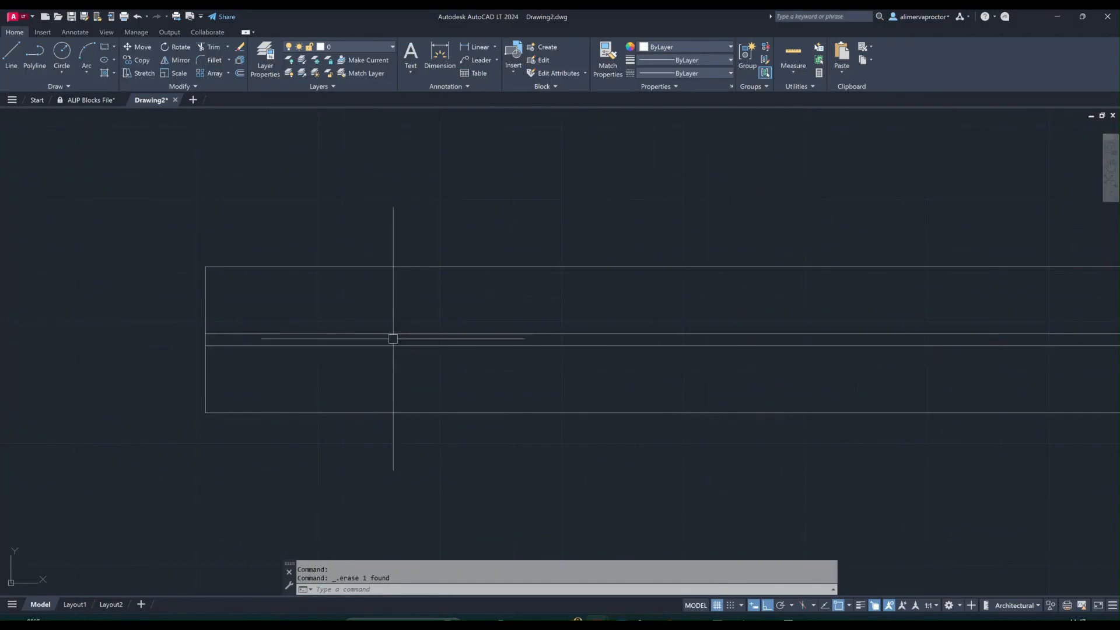
left_click(209, 375)
key("Escape")
key("Escape")
scroll(211, 377, "down", 2)
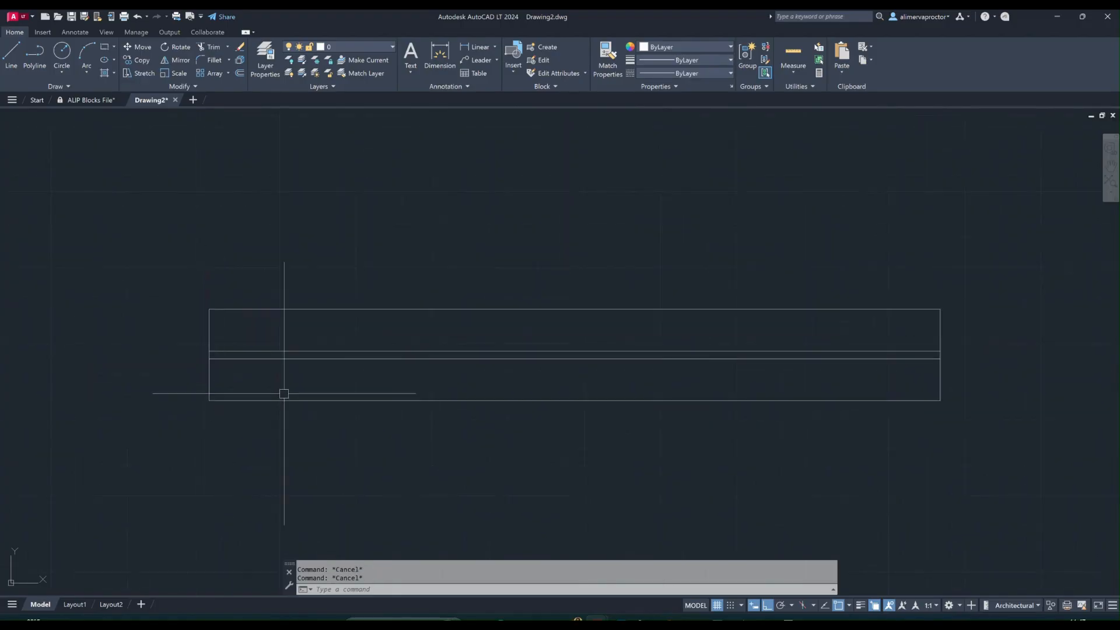
left_click(284, 394)
type("EX")
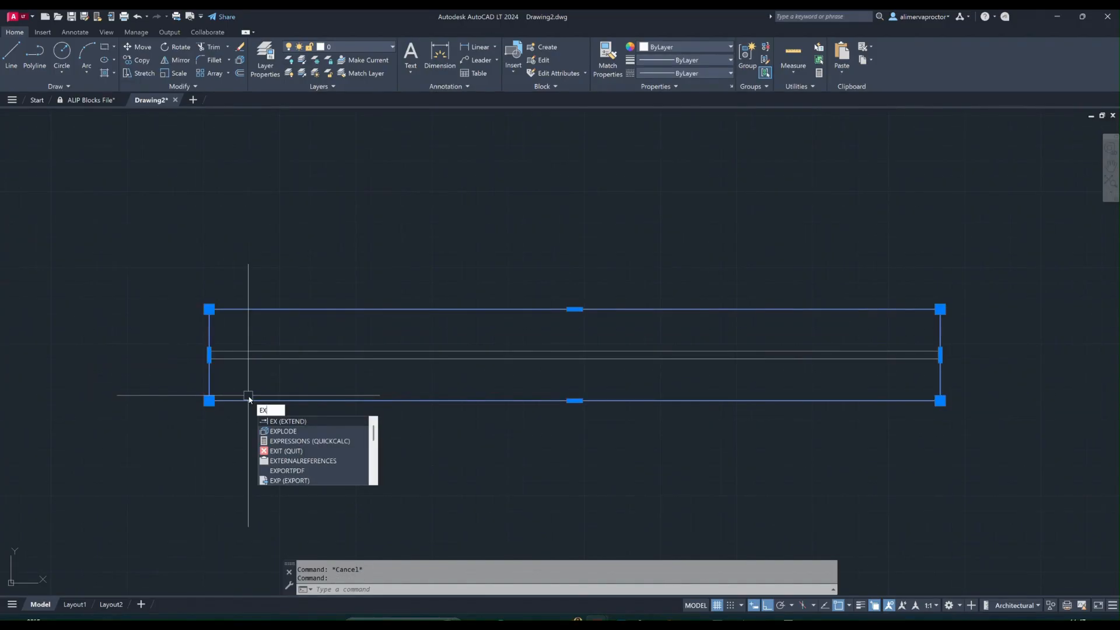
left_click(286, 431)
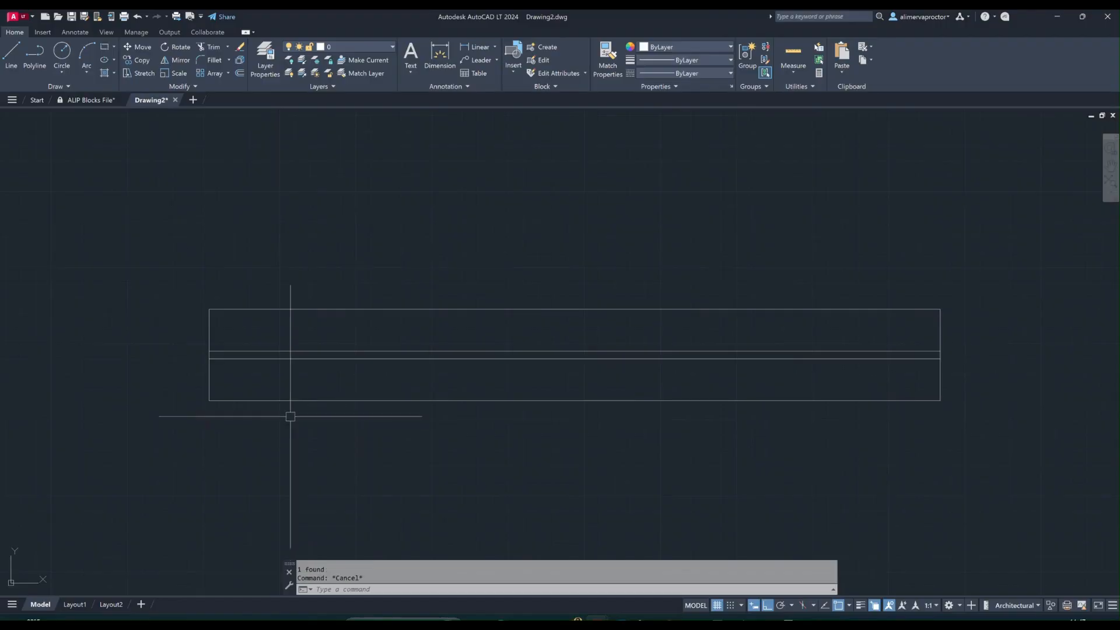
left_click(259, 400)
key("Escape")
key("Escape")
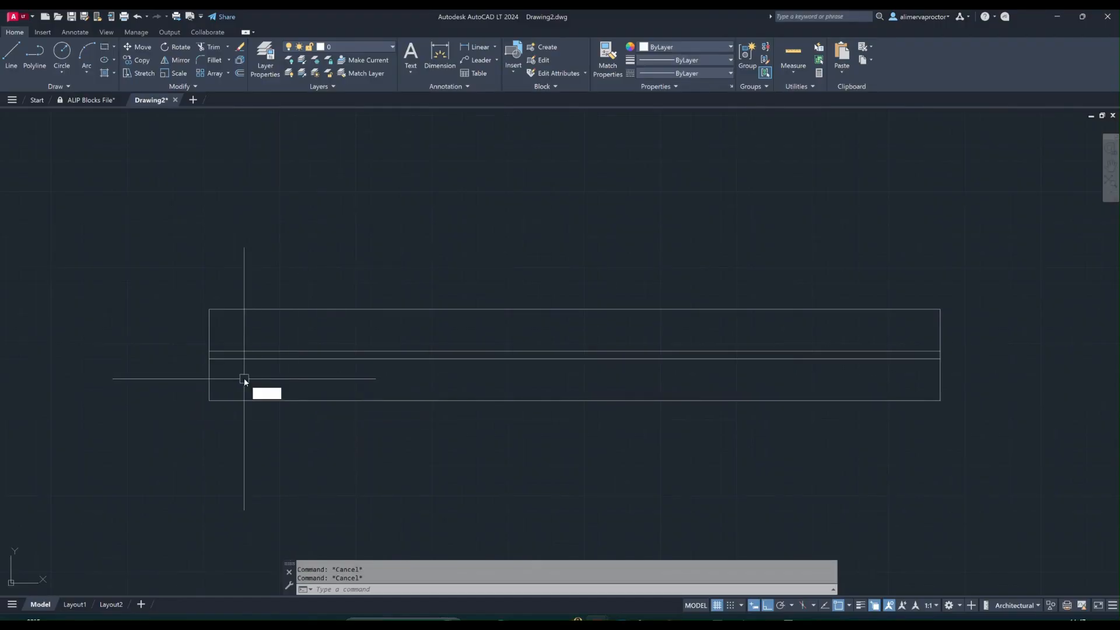
Offset both short sides of the window outline 1" inwards to form the end frames
type("of")
key("Return")
type("1\"")
key("Return")
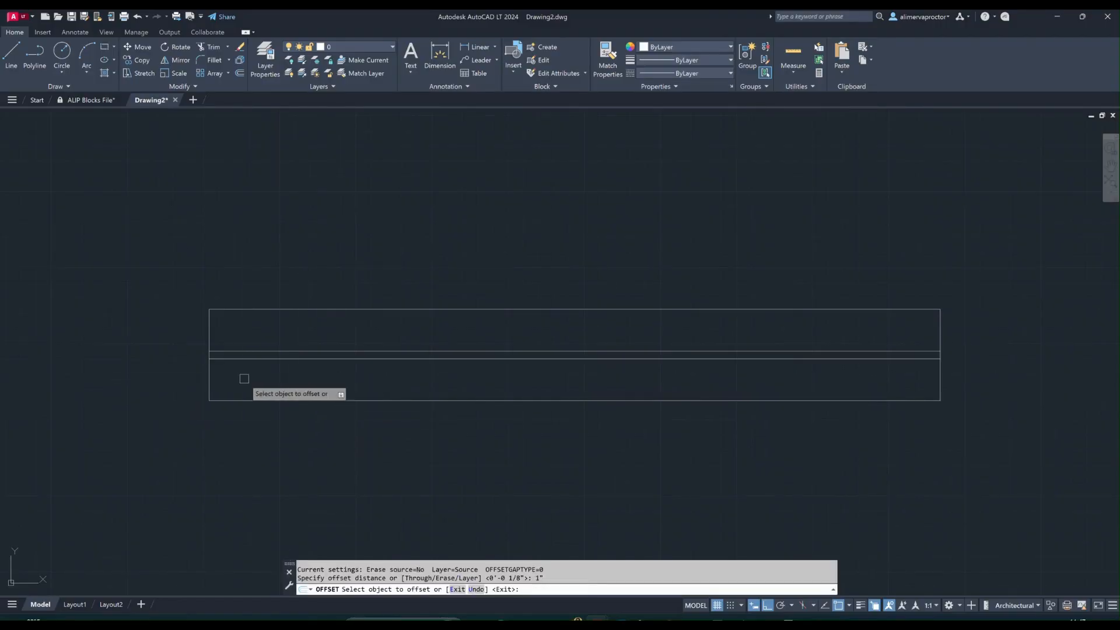
left_click(209, 386)
left_click(294, 380)
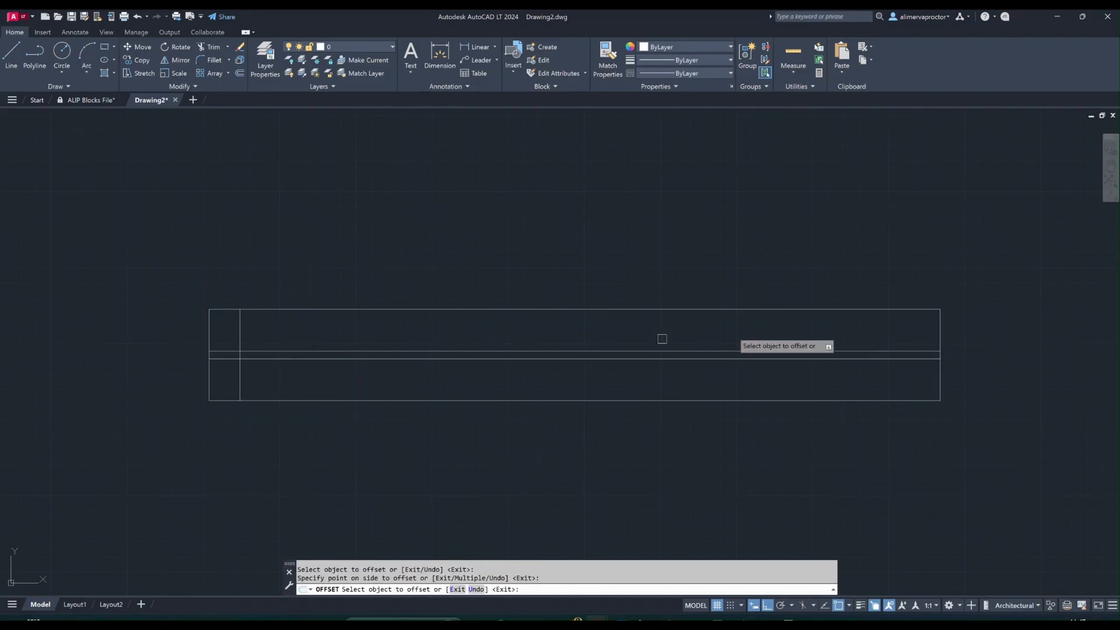
left_click(938, 364)
left_click(861, 375)
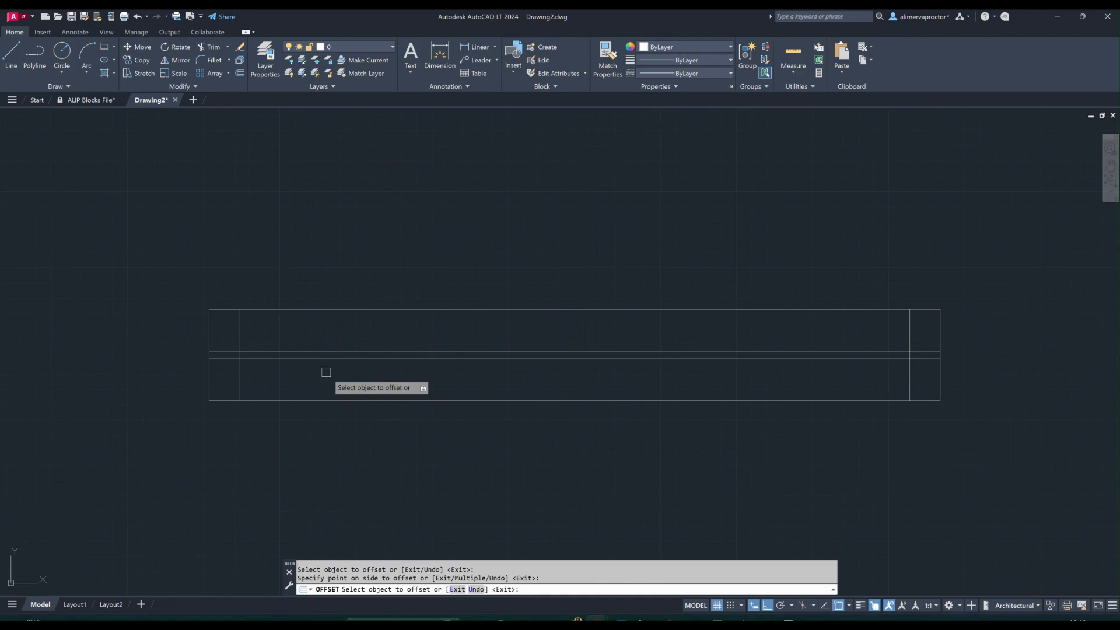
key("Escape")
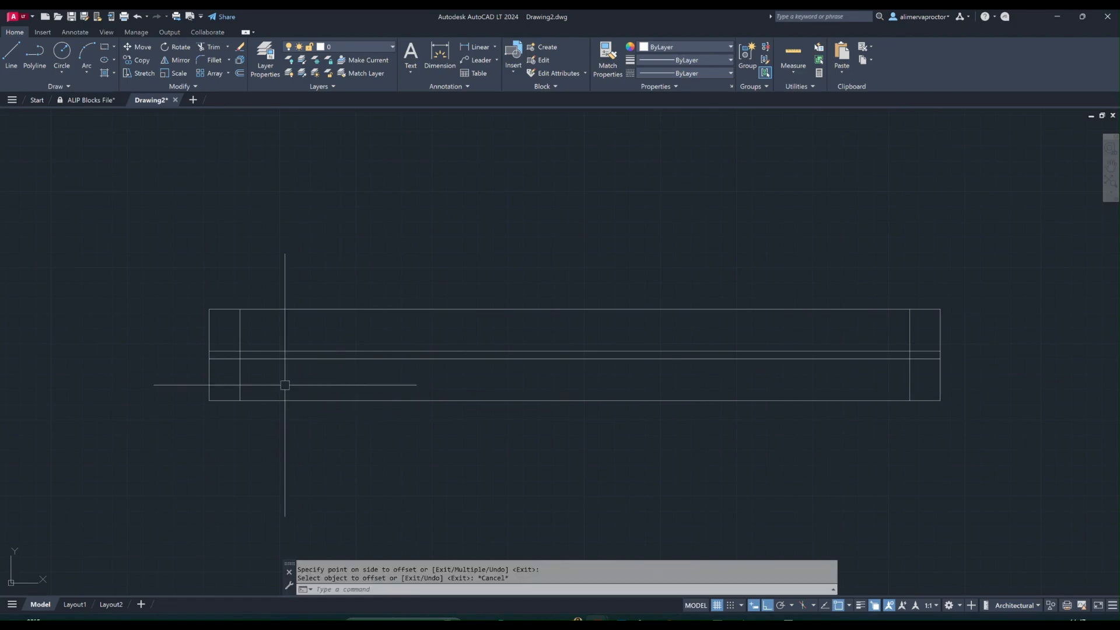
Check the window's left end frame dimensions with Quick Measure
scroll(253, 354, "up", 2)
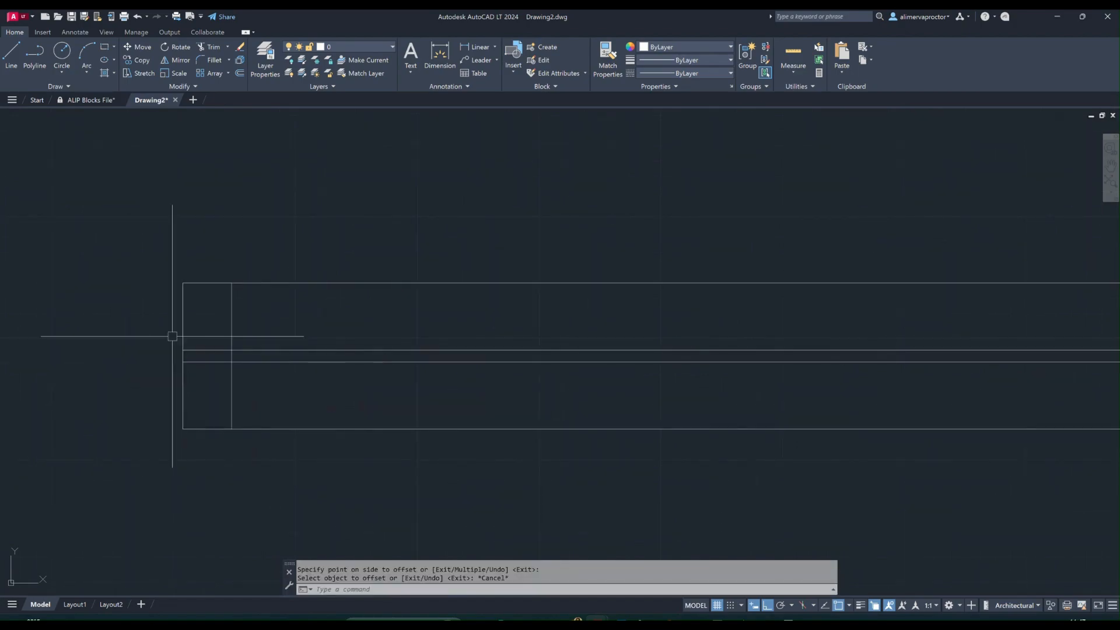
left_click(792, 57)
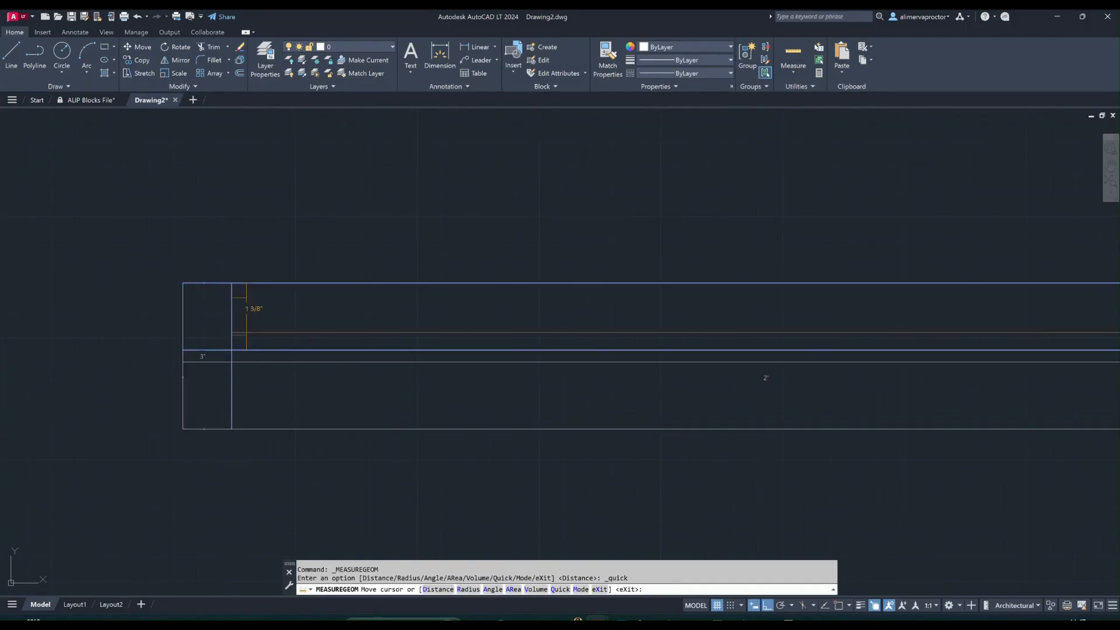
key("Escape")
key("Escape")
Trim the two glass lines where they run through the end frames on both sides of the window
scroll(375, 404, "down", 2)
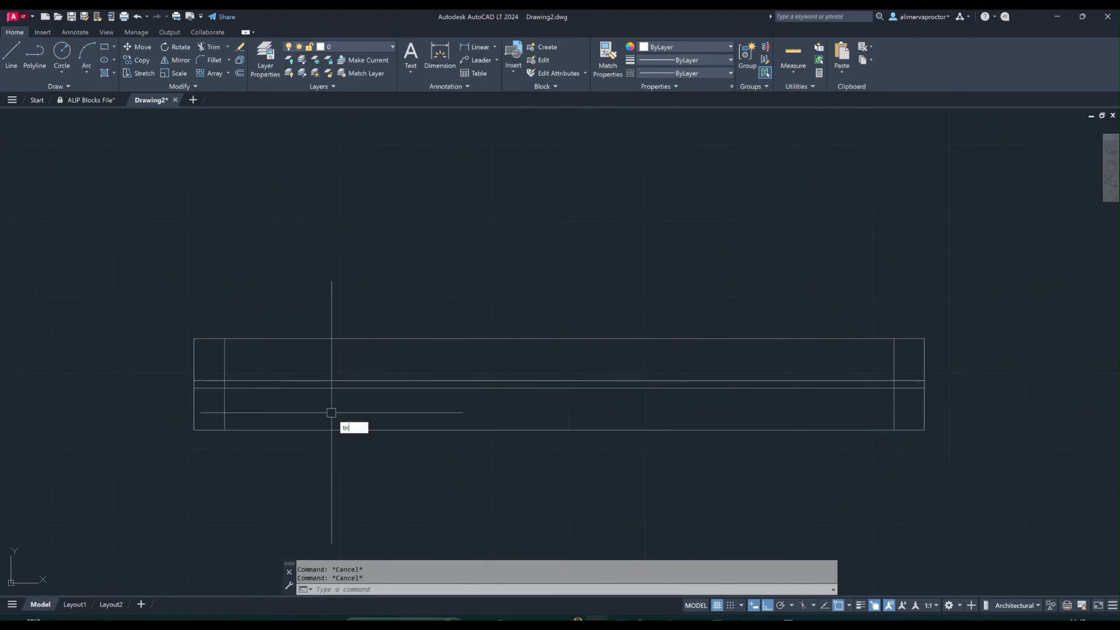
type("m")
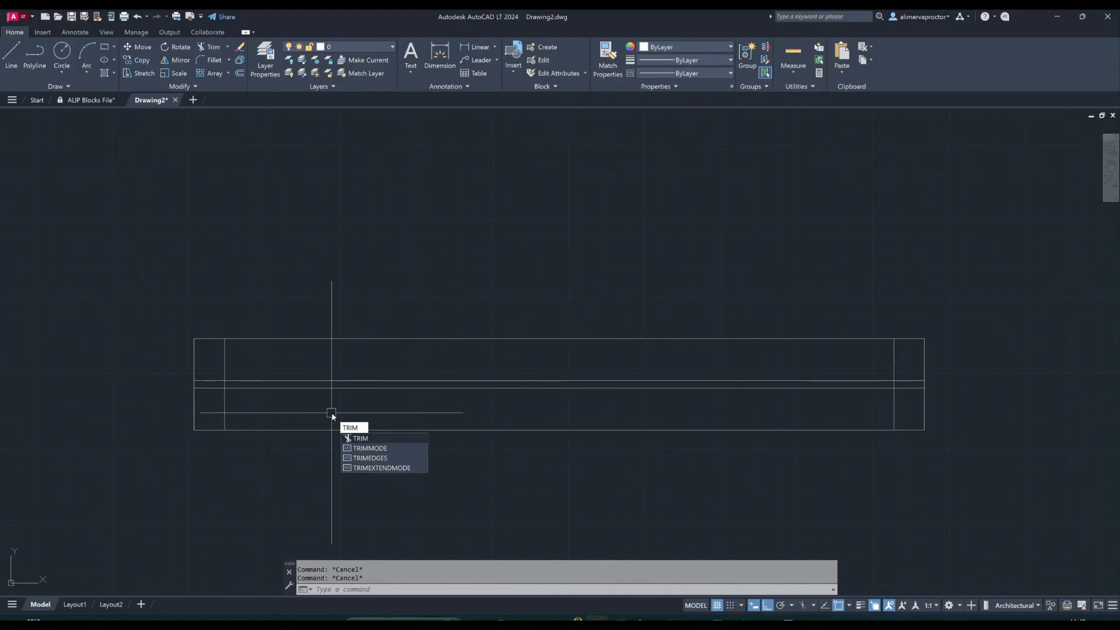
key("Return")
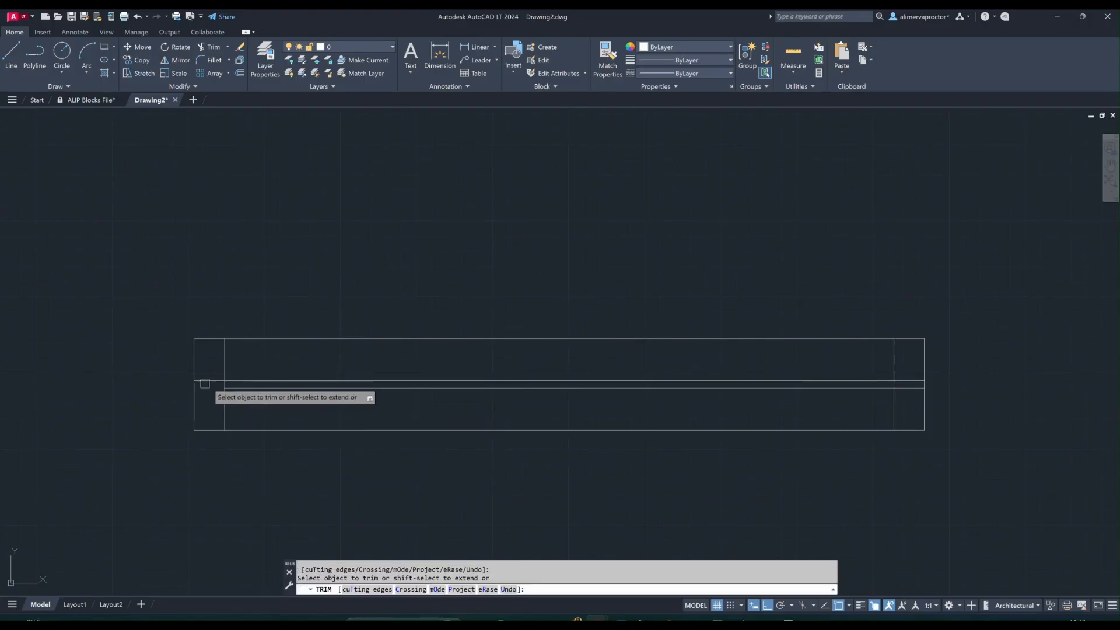
left_click(204, 383)
left_click(914, 387)
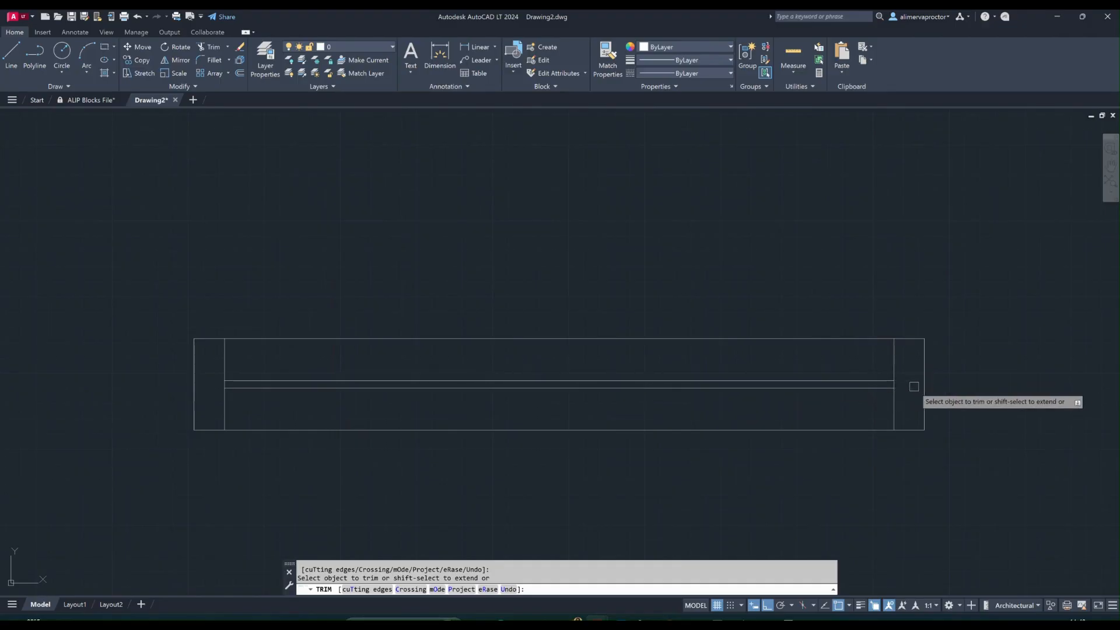
key("Return")
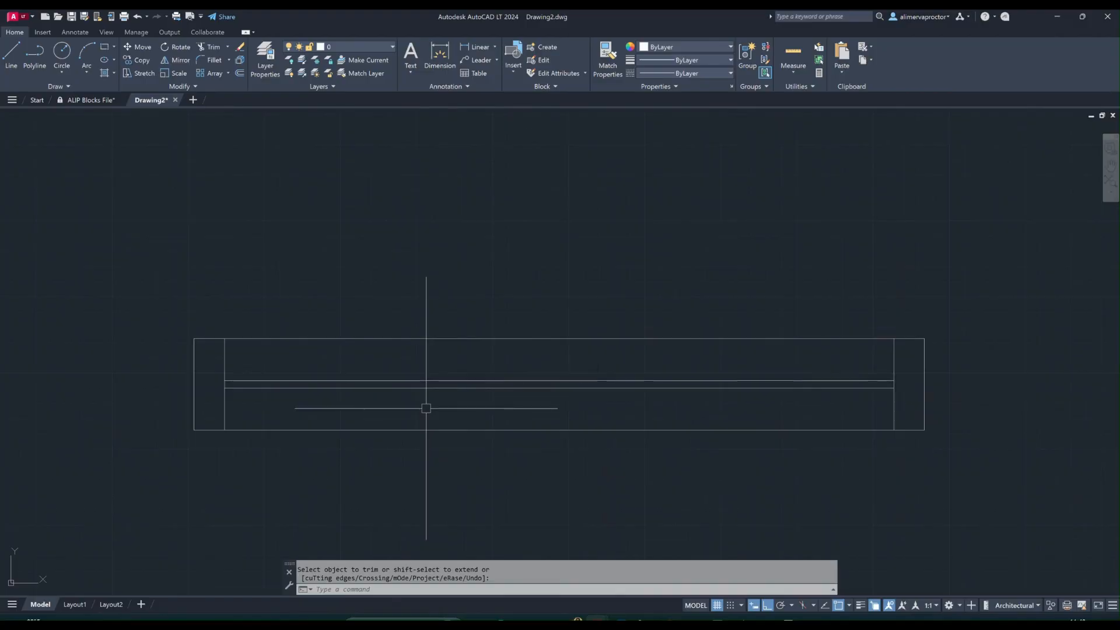
Draw a 3' by 3" rectangle above the finished window as the outline of a second, wider window
scroll(245, 327, "down", 2)
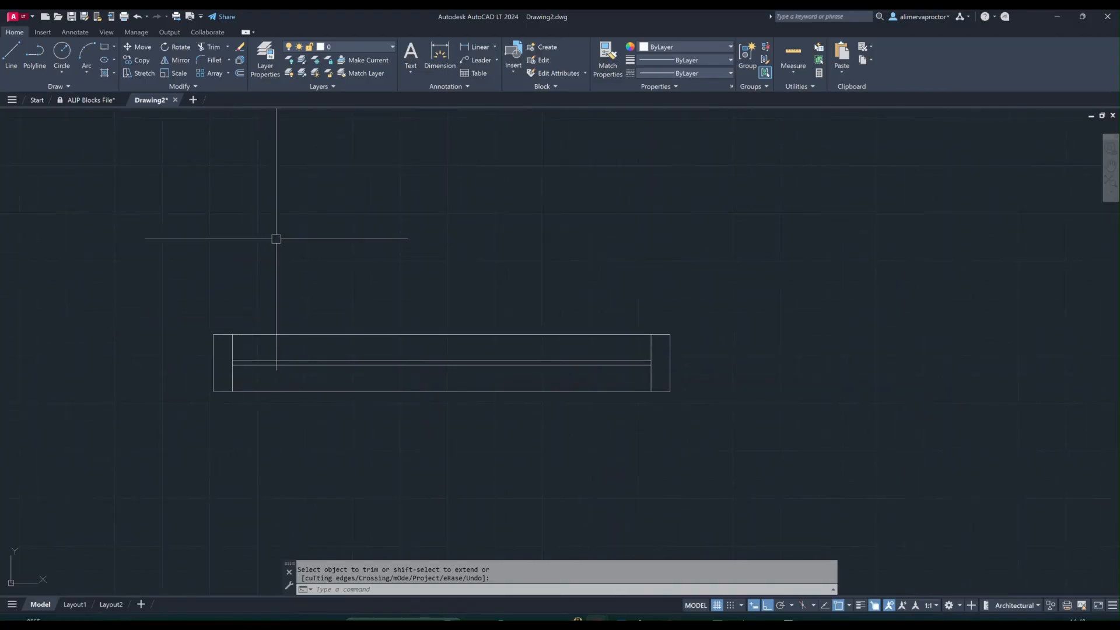
middle_click_drag(276, 239, 293, 311)
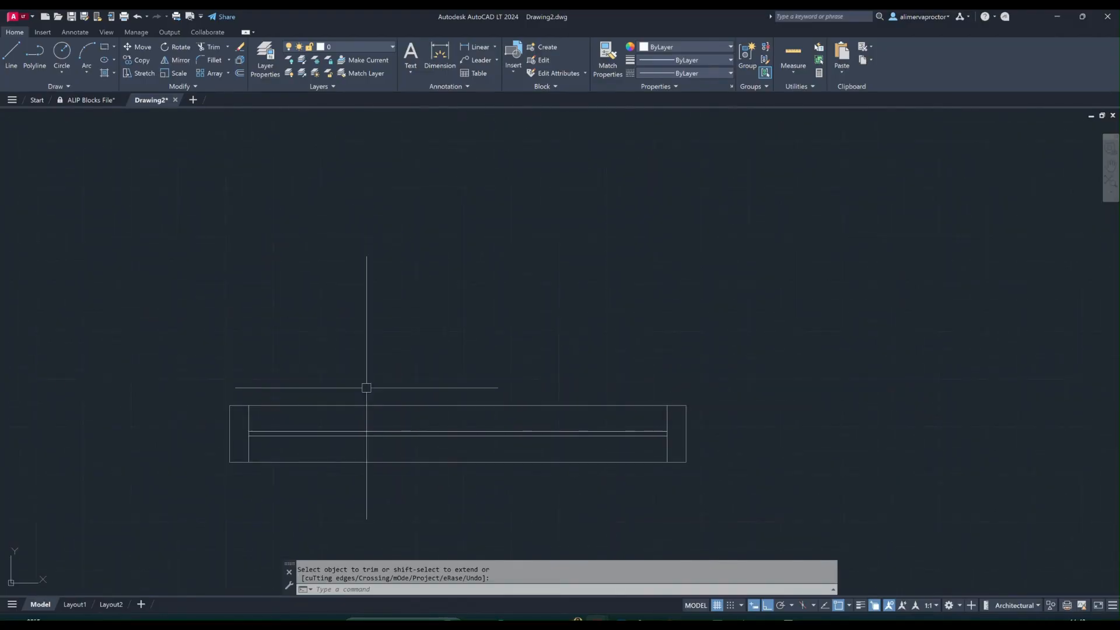
middle_click_drag(366, 388, 370, 402)
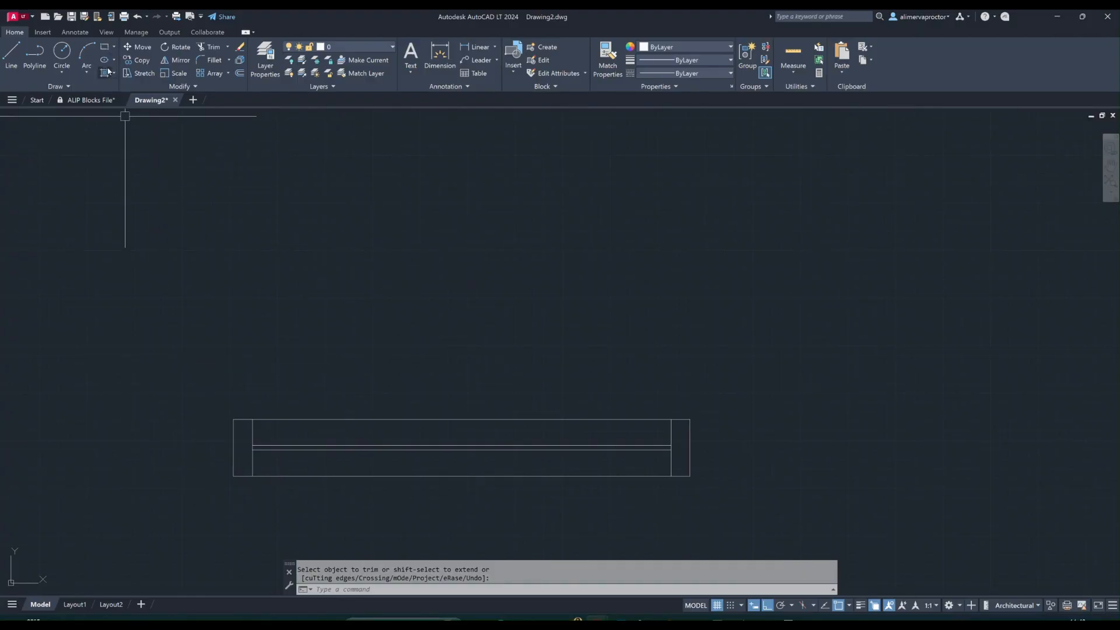
left_click(107, 47)
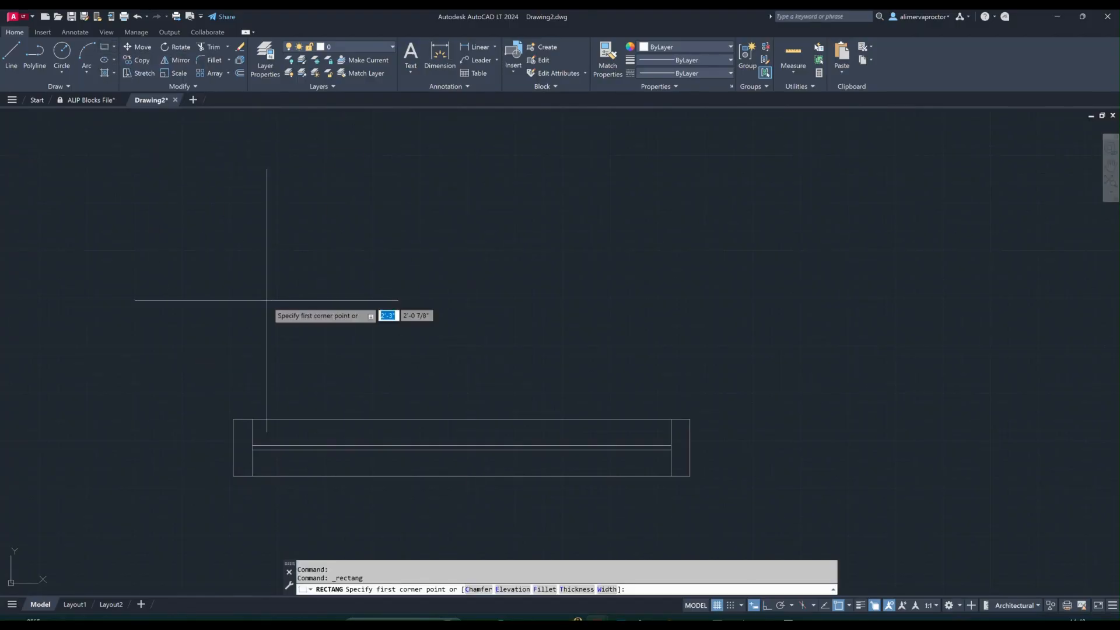
key("Escape")
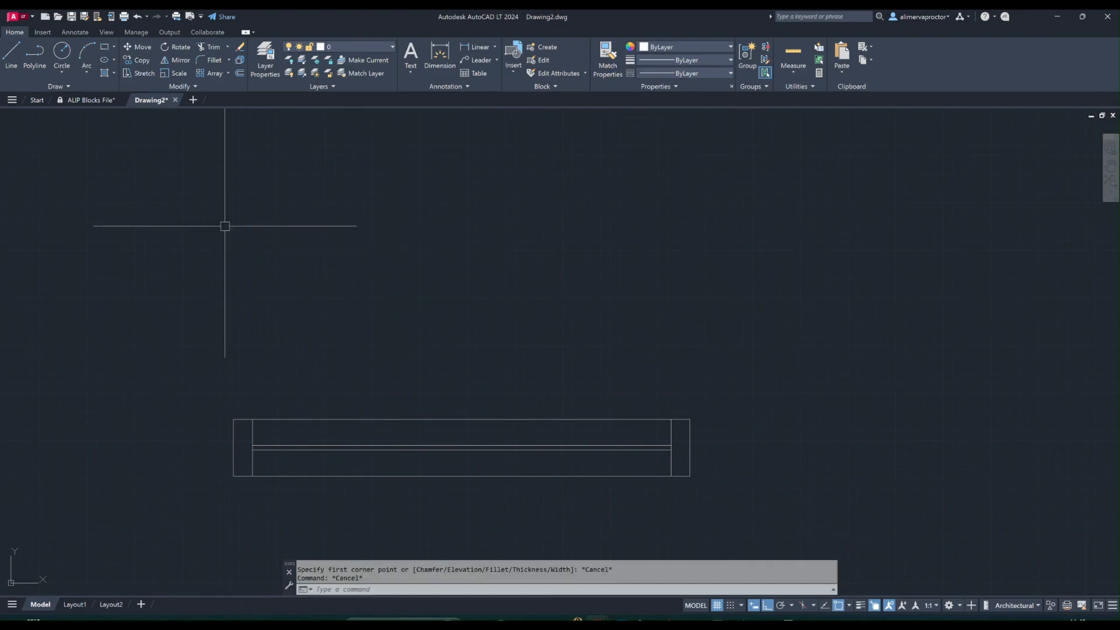
key("Return")
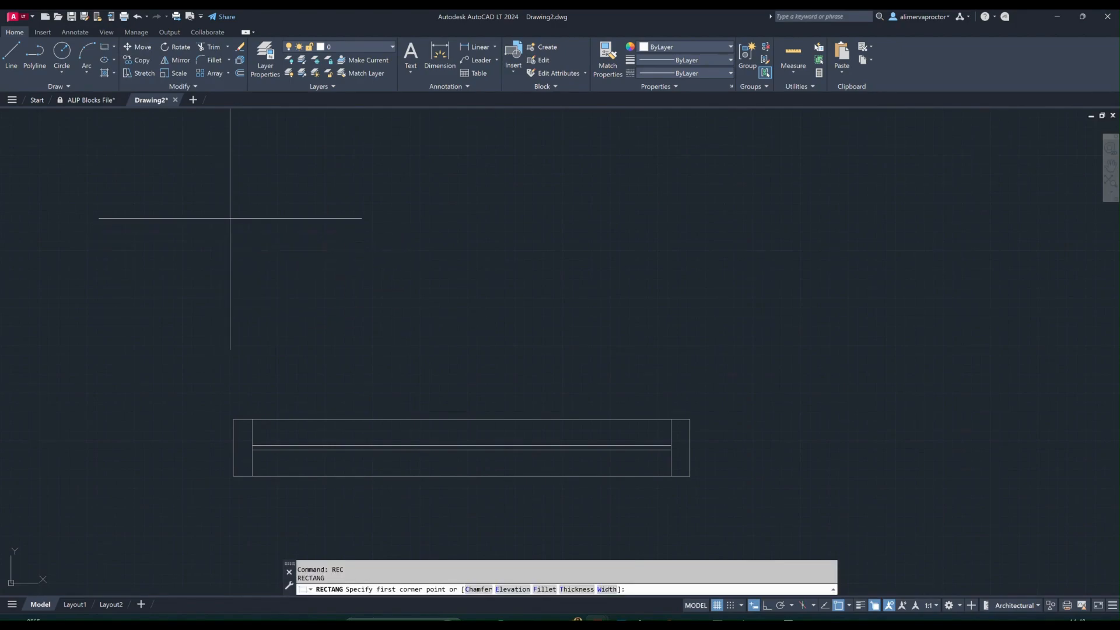
left_click(230, 218)
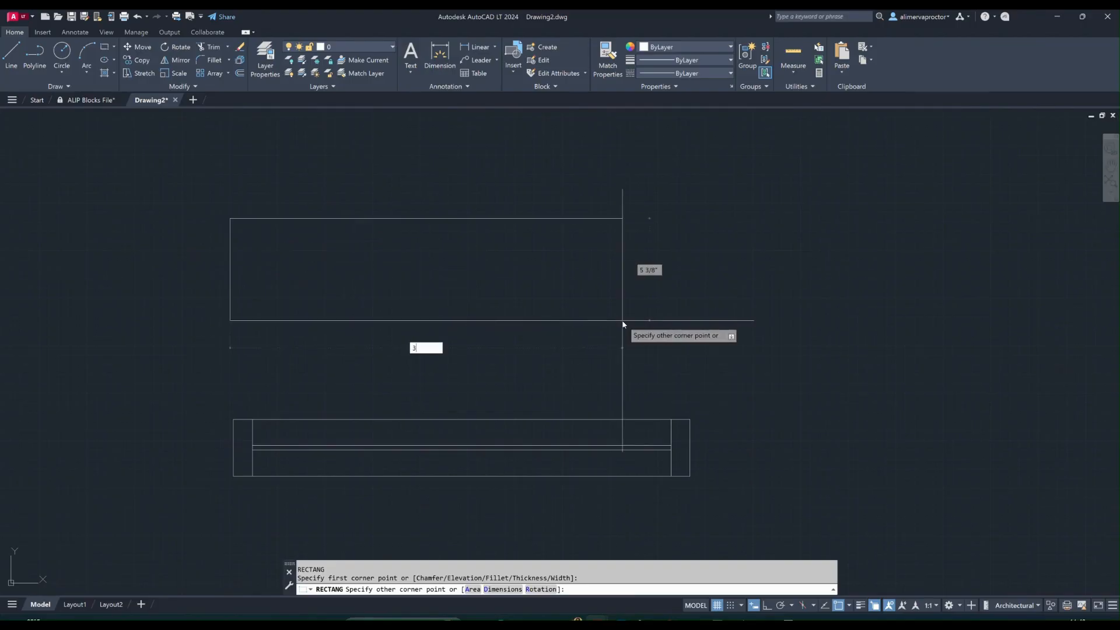
key("Tab")
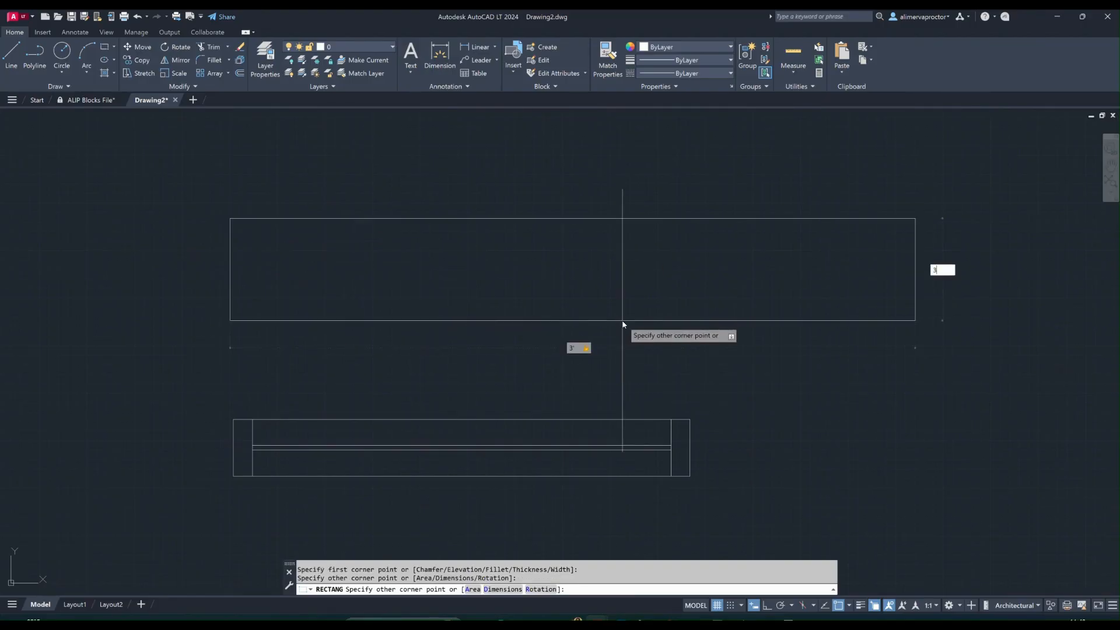
type("3\"")
key("Return")
middle_click_drag(614, 281, 612, 290)
key("Escape")
key("Escape")
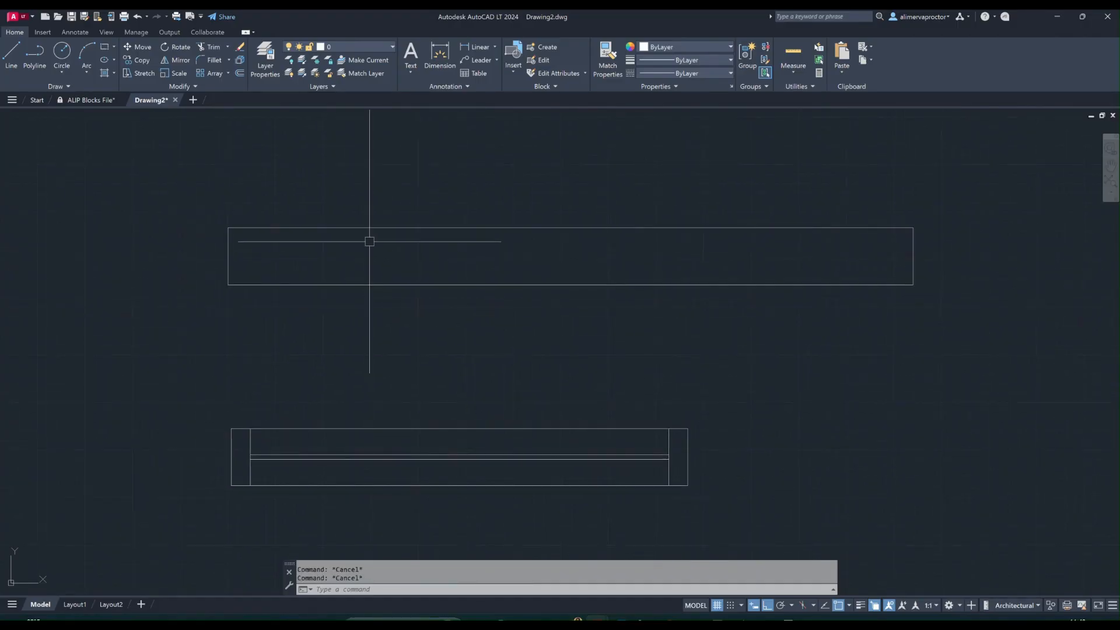
Draw a horizontal centre line through the new rectangle, joining the midpoints of its two short sides
type("l")
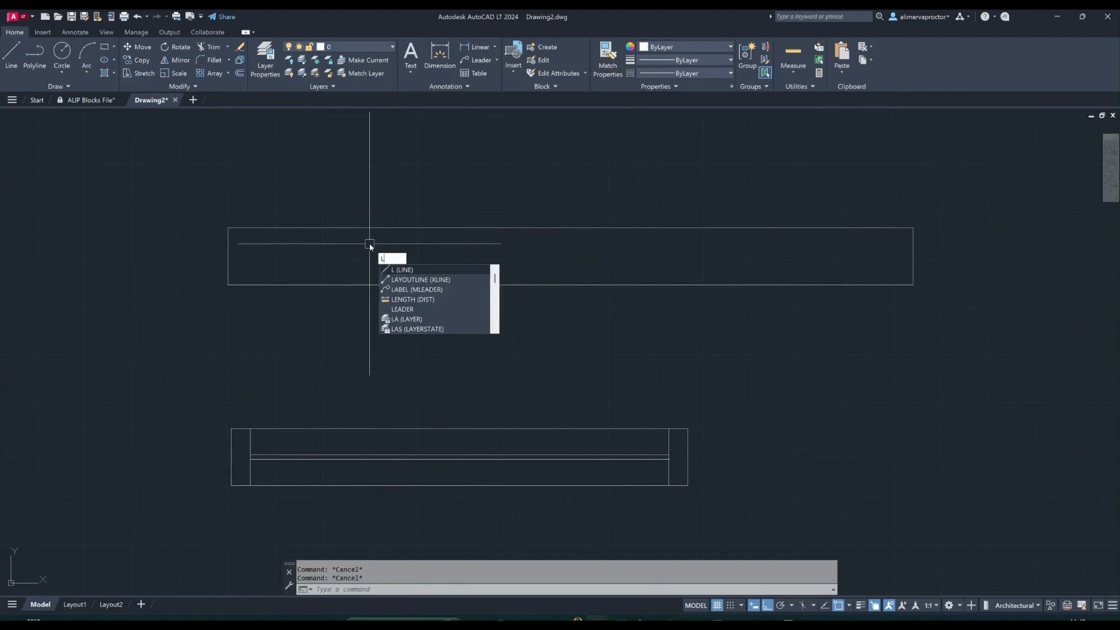
key("Return")
left_click(228, 256)
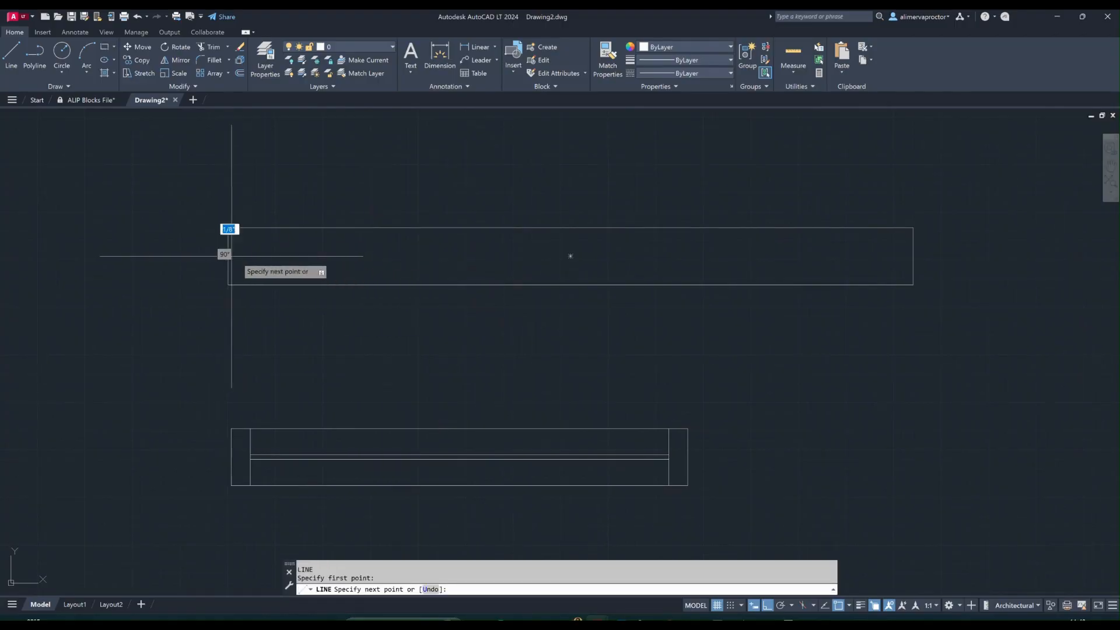
left_click(913, 256)
key("Escape")
key("Escape")
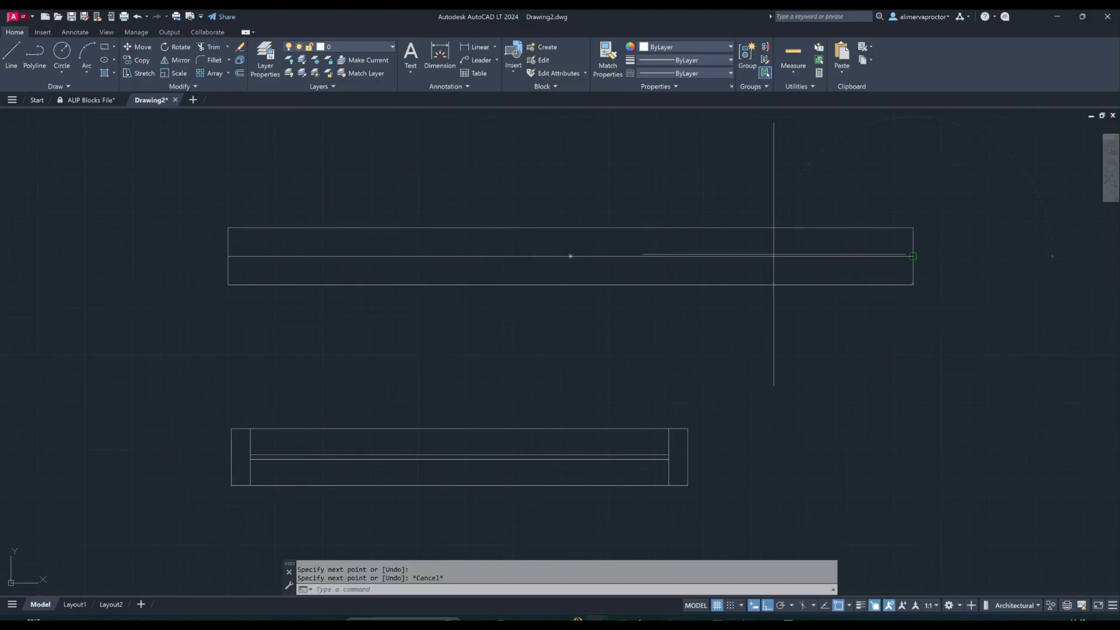
Offset the centre line 1/8" to both sides for the glass lines and erase the original centre line
type("o")
key("Return")
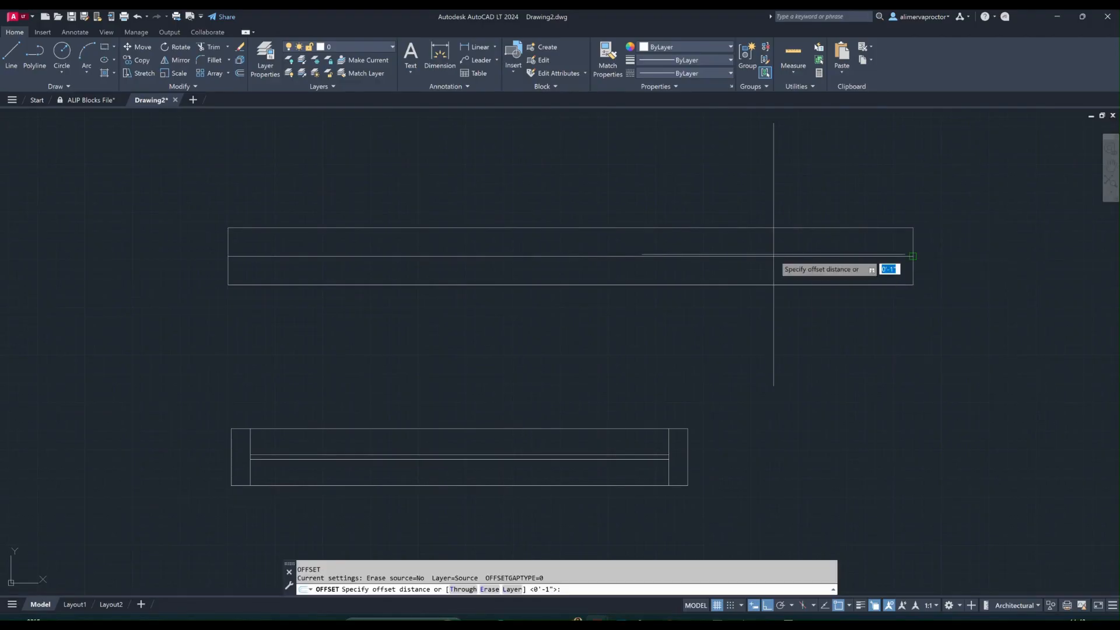
type("1/8\"")
key("Return")
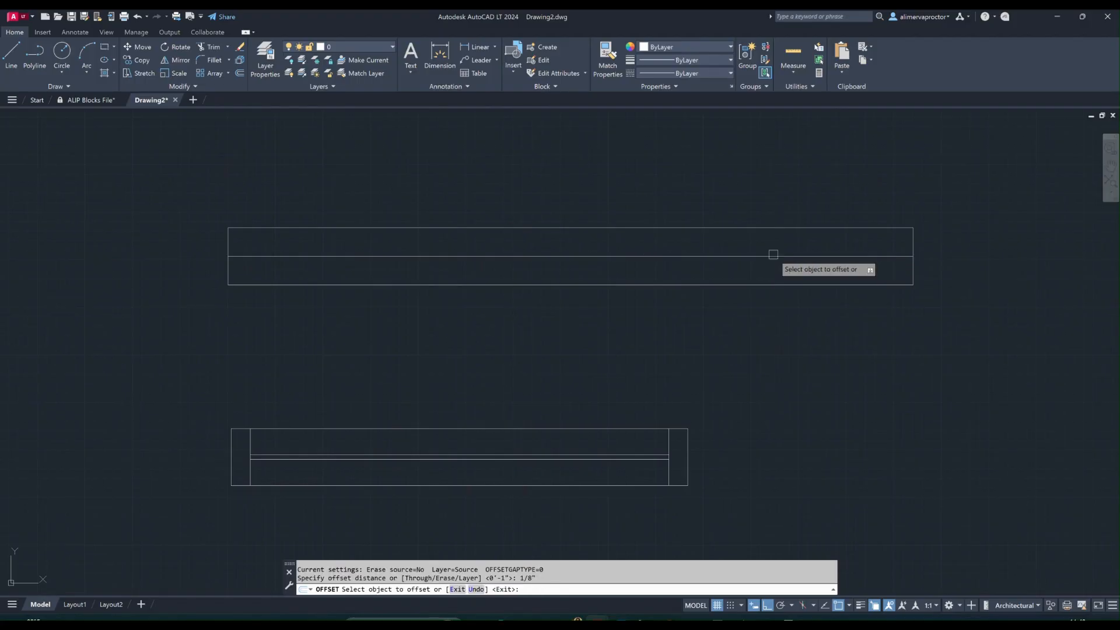
left_click(773, 255)
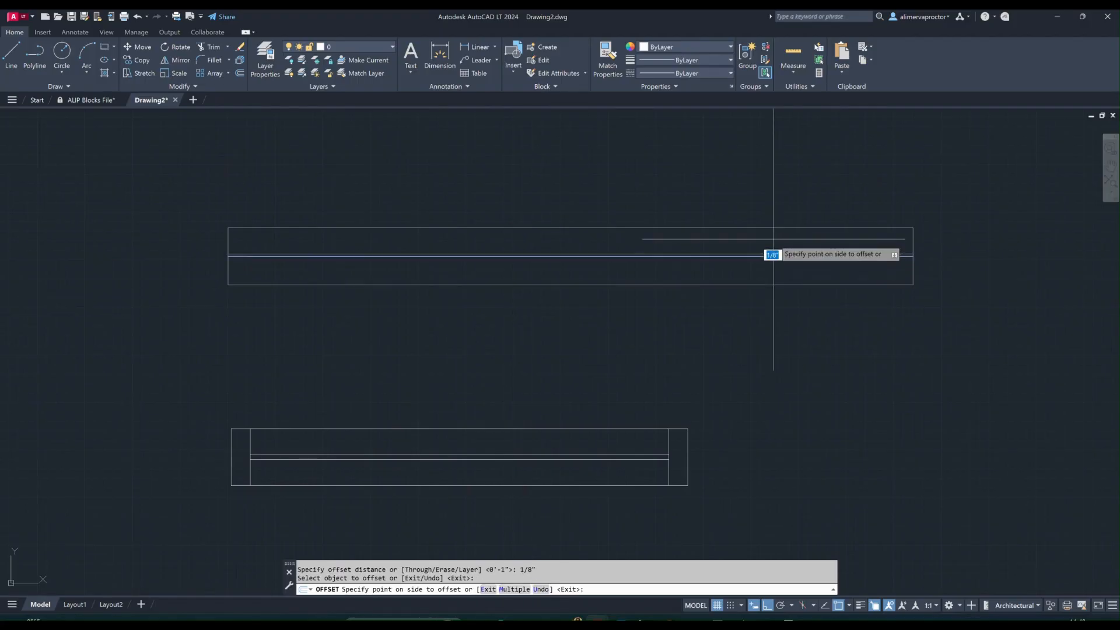
left_click(773, 259)
left_click(773, 257)
left_click(773, 259)
scroll(790, 261, "up", 4)
key("Escape")
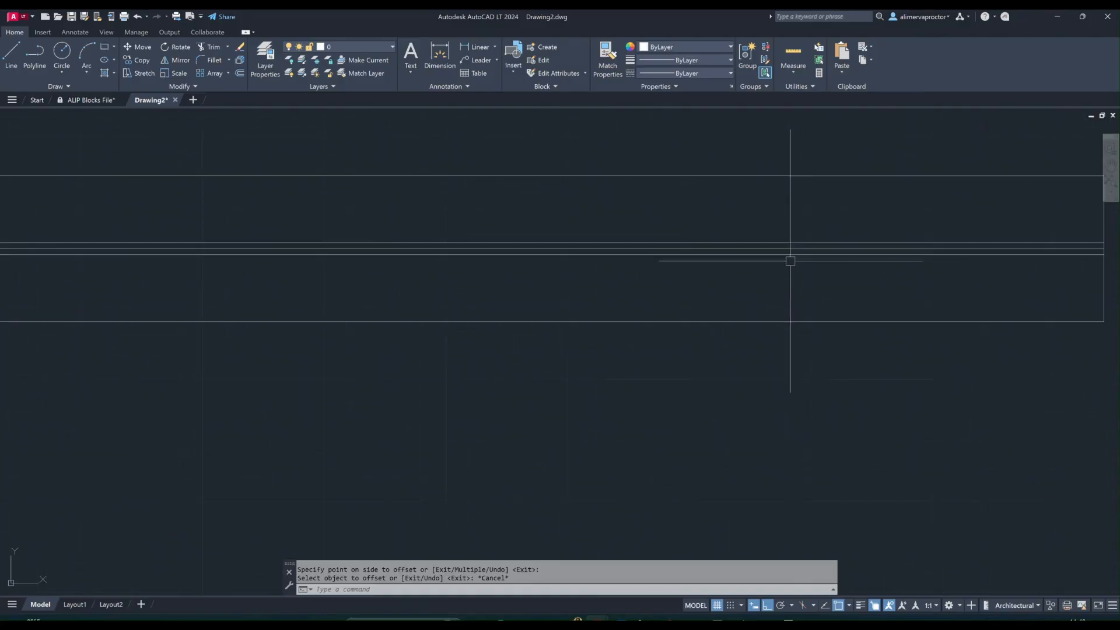
left_click(792, 249)
key("Escape")
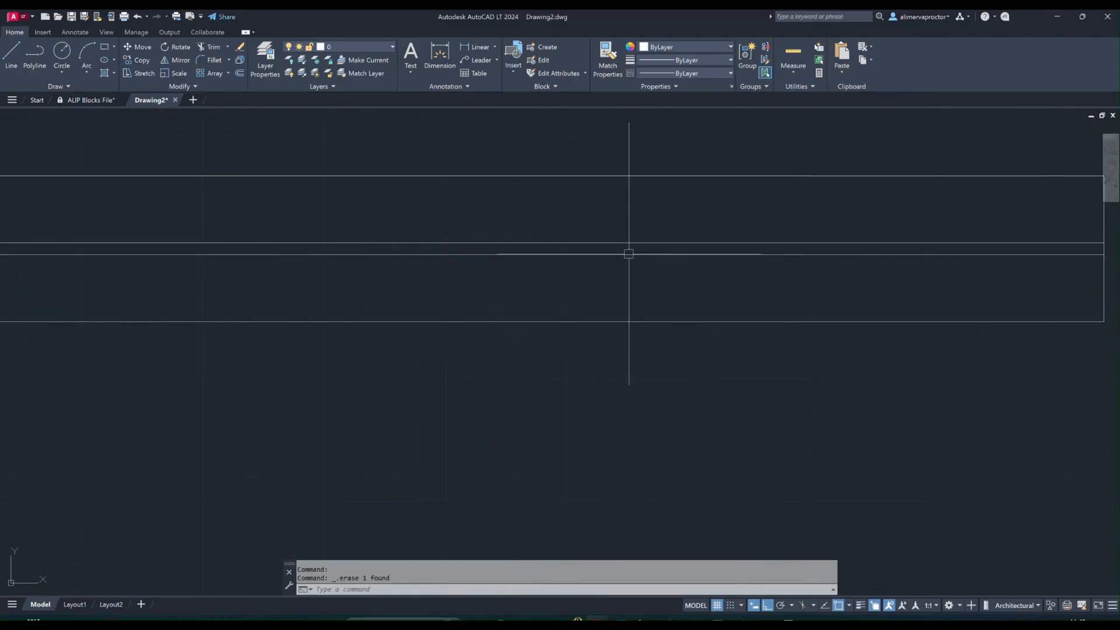
scroll(621, 250, "down", 5)
type("o")
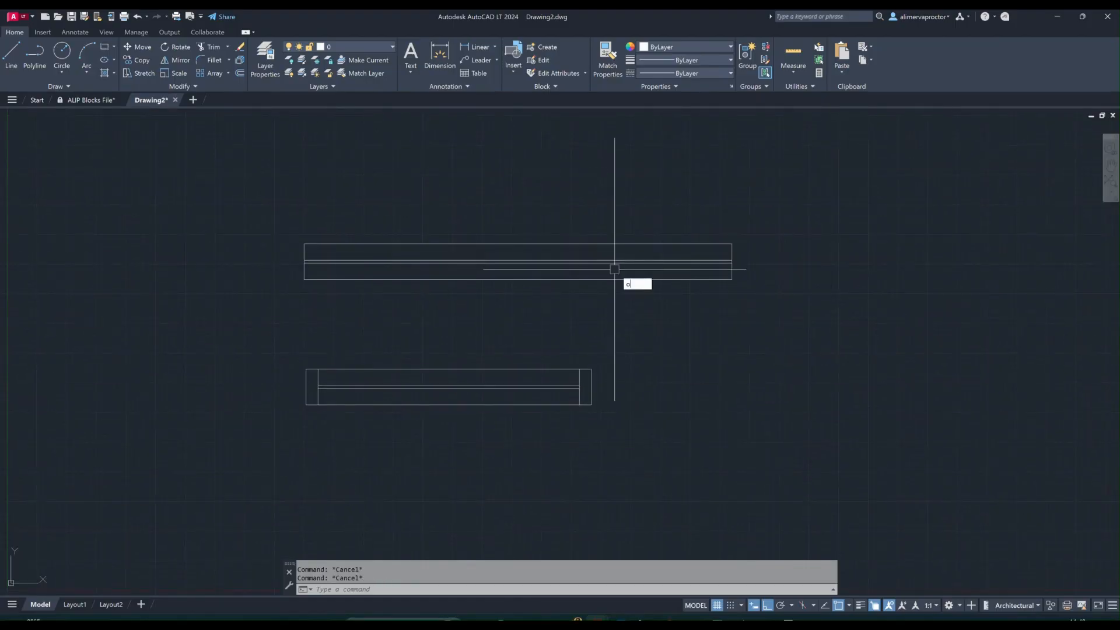
key("Return")
type("1")
key("Return")
scroll(515, 280, "up", 2)
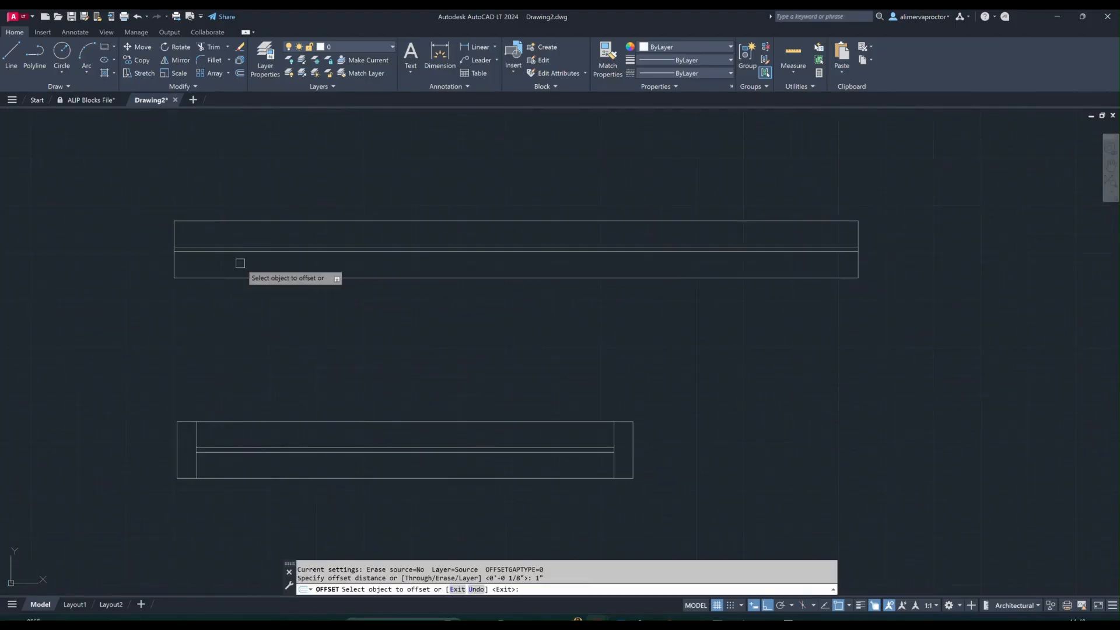
left_click(175, 244)
key("Escape")
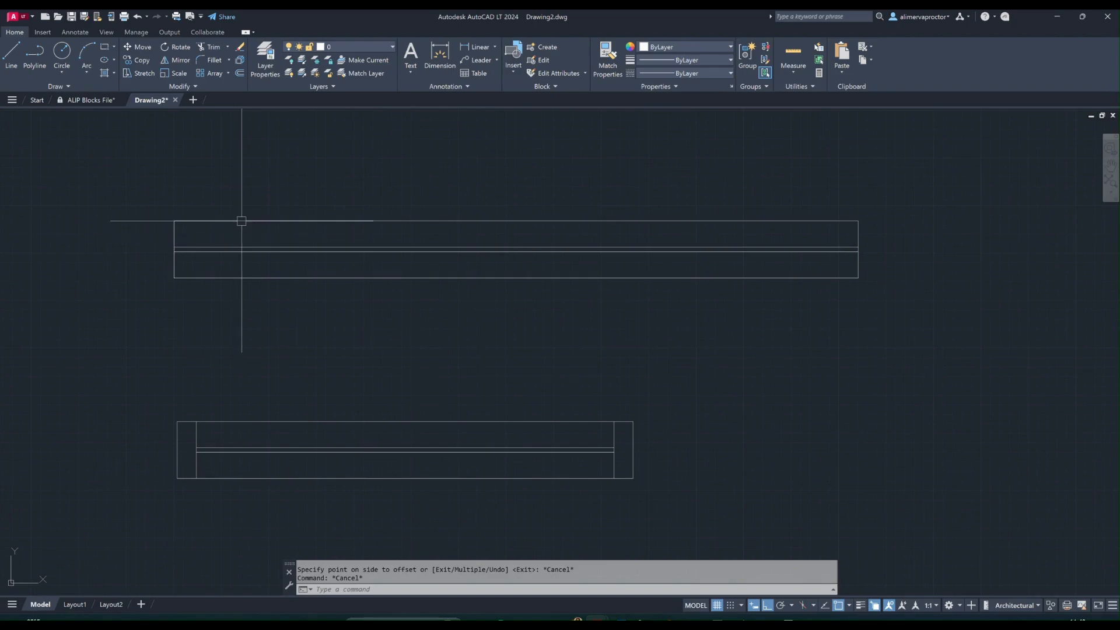
Try offsetting the wider window's outer rectangle 1" inwards, and erase the resulting inner rectangle
type("of")
key("Return")
type("1")
key("Return")
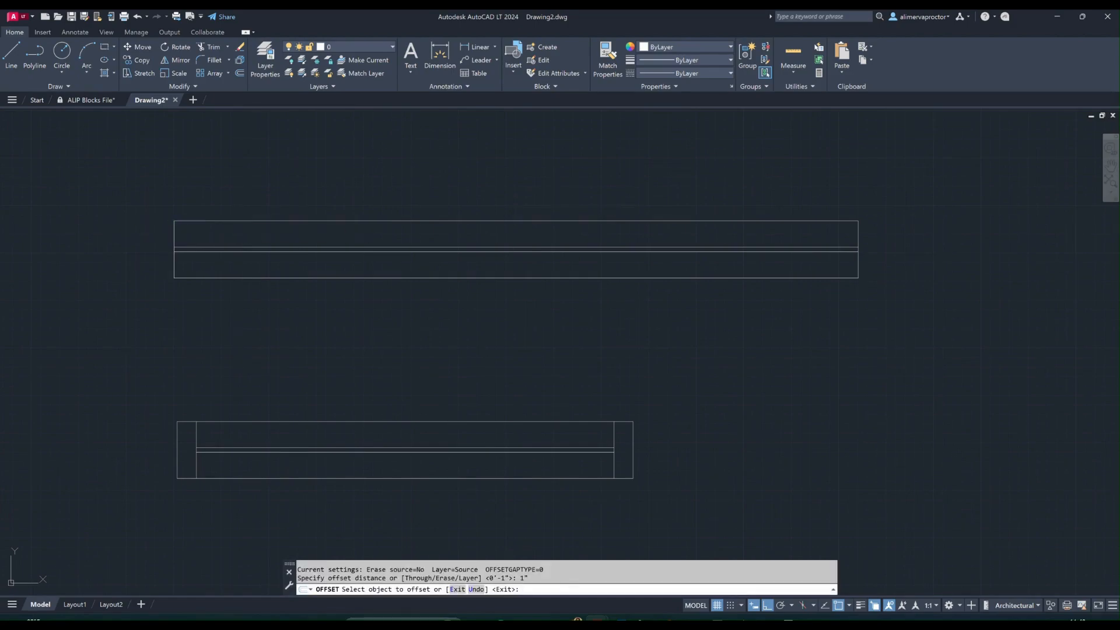
left_click(243, 221)
left_click(253, 237)
key("Escape")
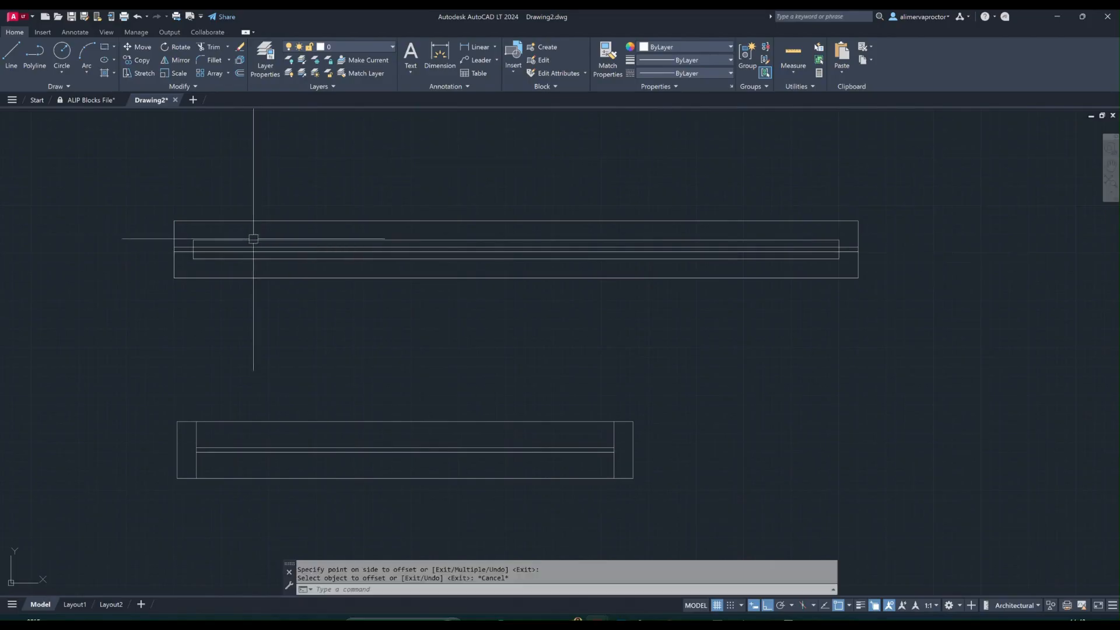
left_click(254, 236)
key("Delete")
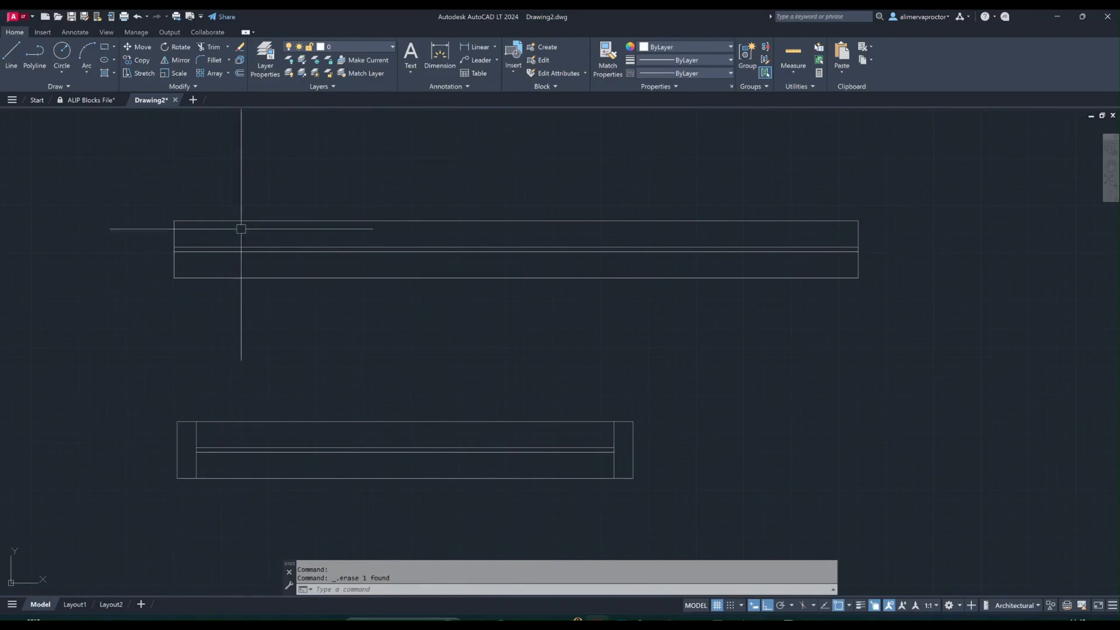
Explode the wider window's outer rectangle into separate lines
left_click(236, 221)
type("exp")
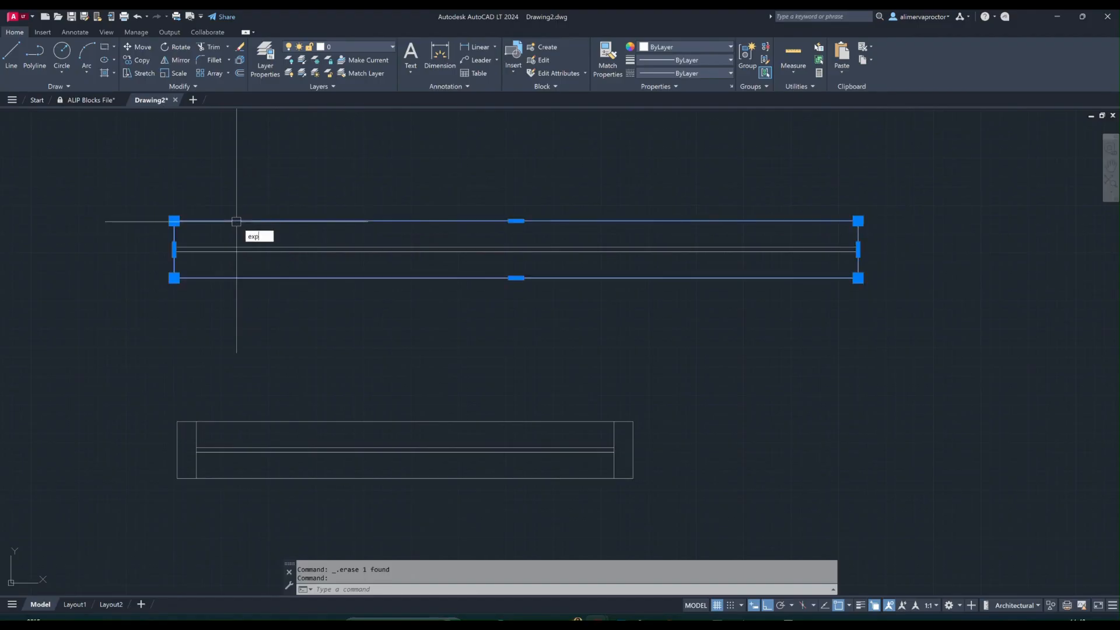
type("l")
key("Return")
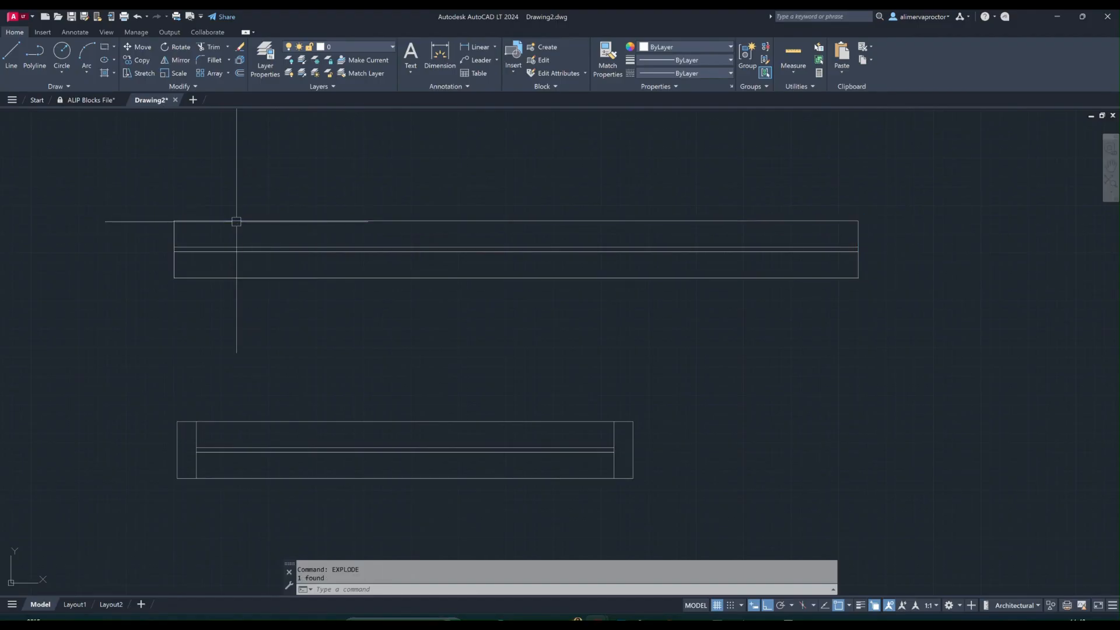
Offset both short sides of the wider window's outline 1" inwards to form its end frames
type("of")
key("Return")
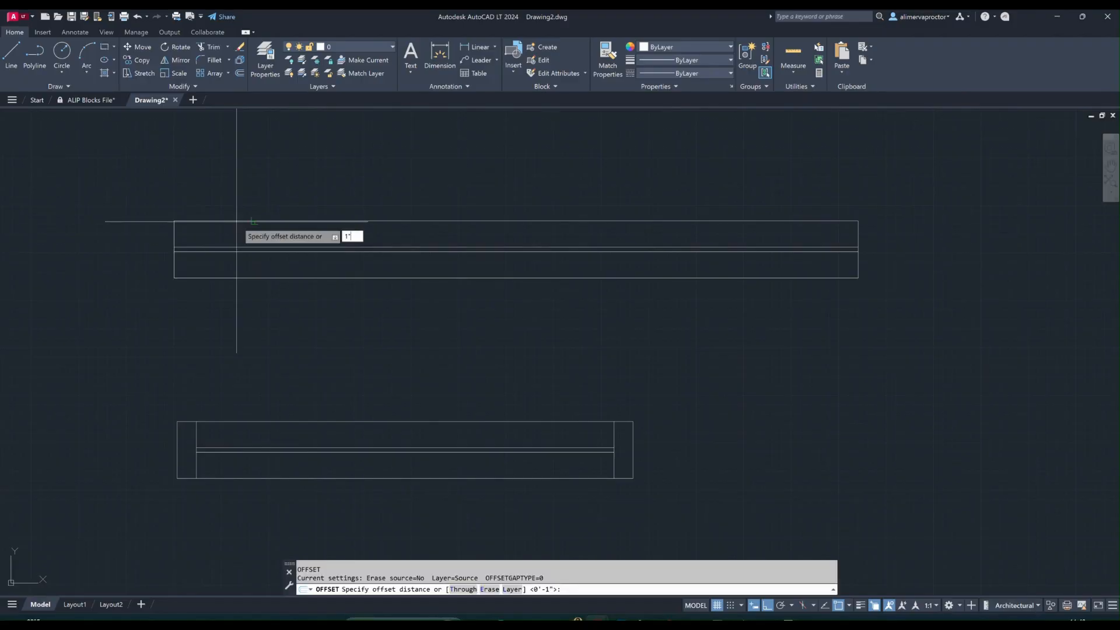
type("1\"")
key("Return")
left_click(170, 235)
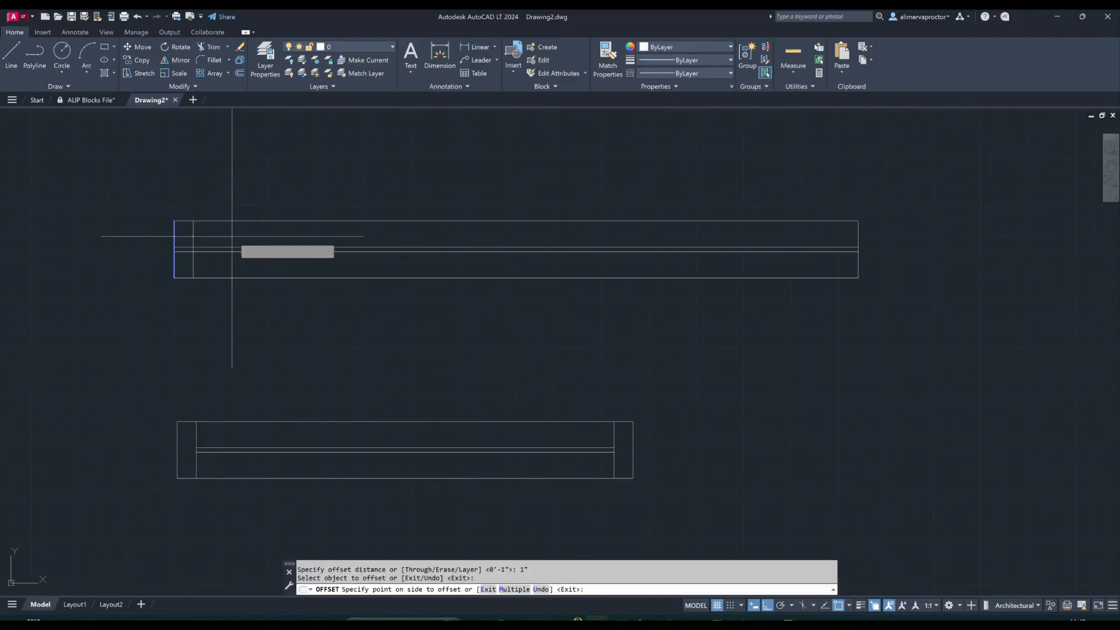
left_click(232, 237)
left_click(858, 235)
left_click(818, 237)
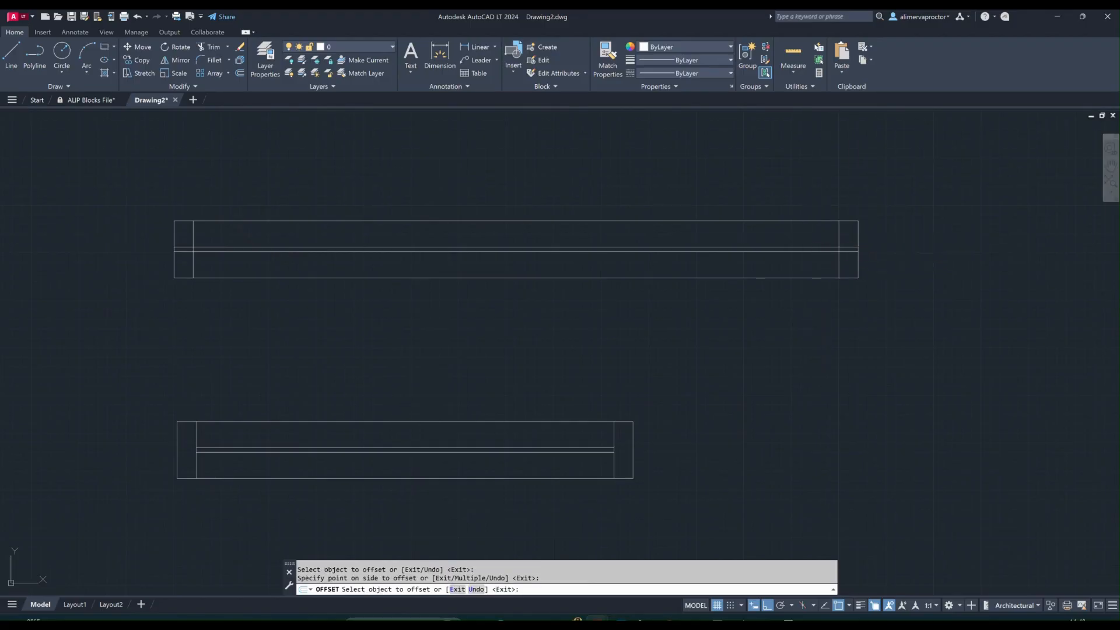
key("Escape")
key("Escape")
Trim the wider window's two glass lines where they run through both end frames
type("tr")
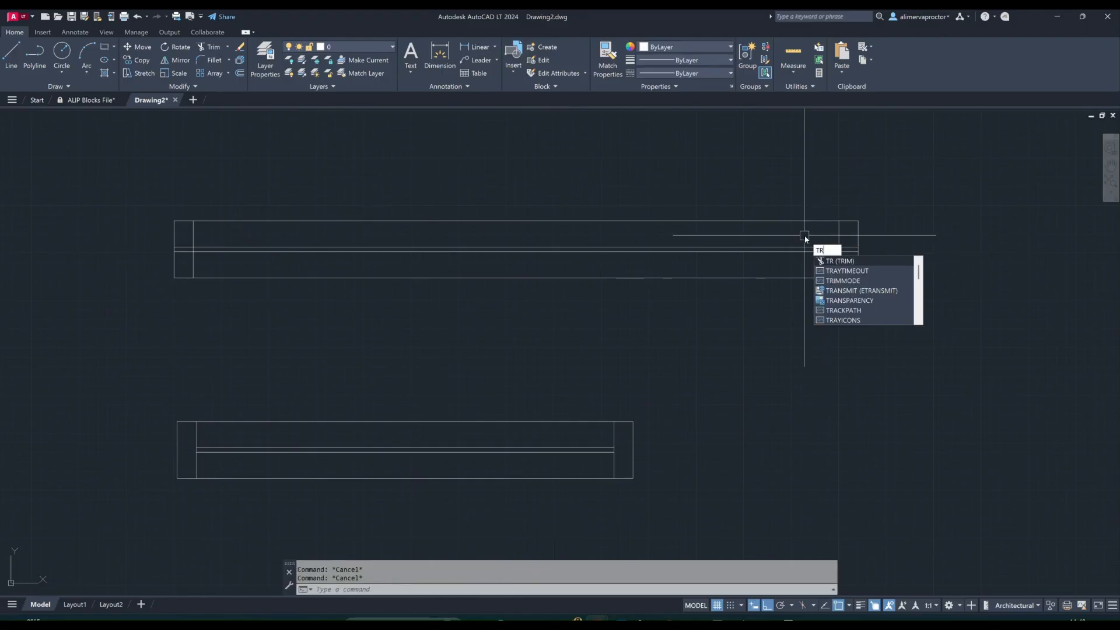
key("Return")
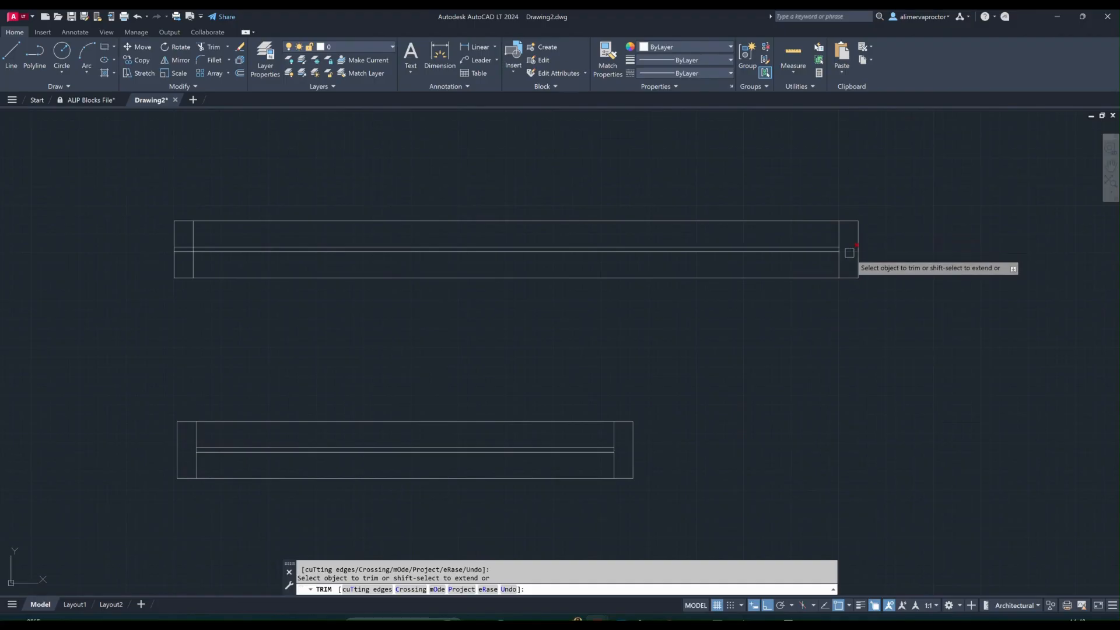
left_click(185, 247)
left_click(183, 252)
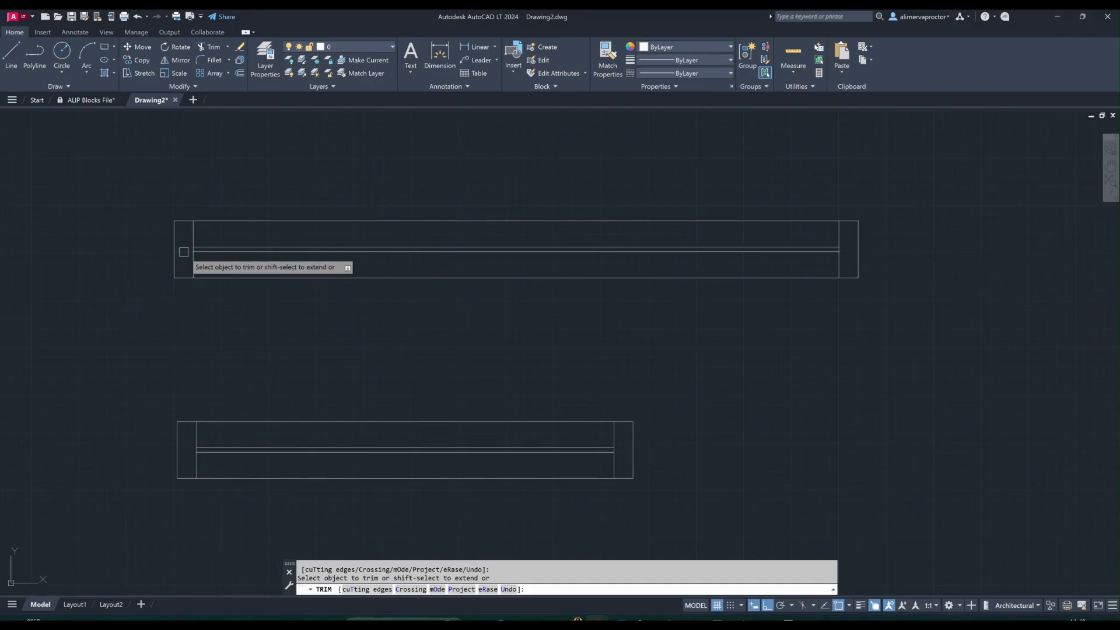
key("Return")
middle_click_drag(216, 318, 210, 325)
key("Escape")
key("Escape")
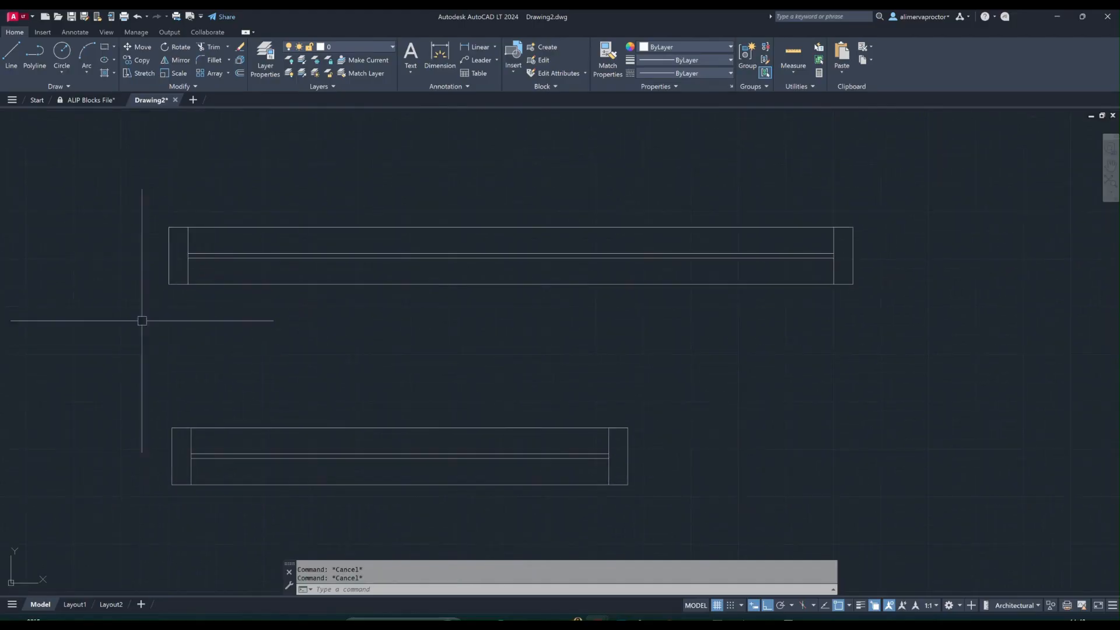
scroll(338, 330, "down", 2)
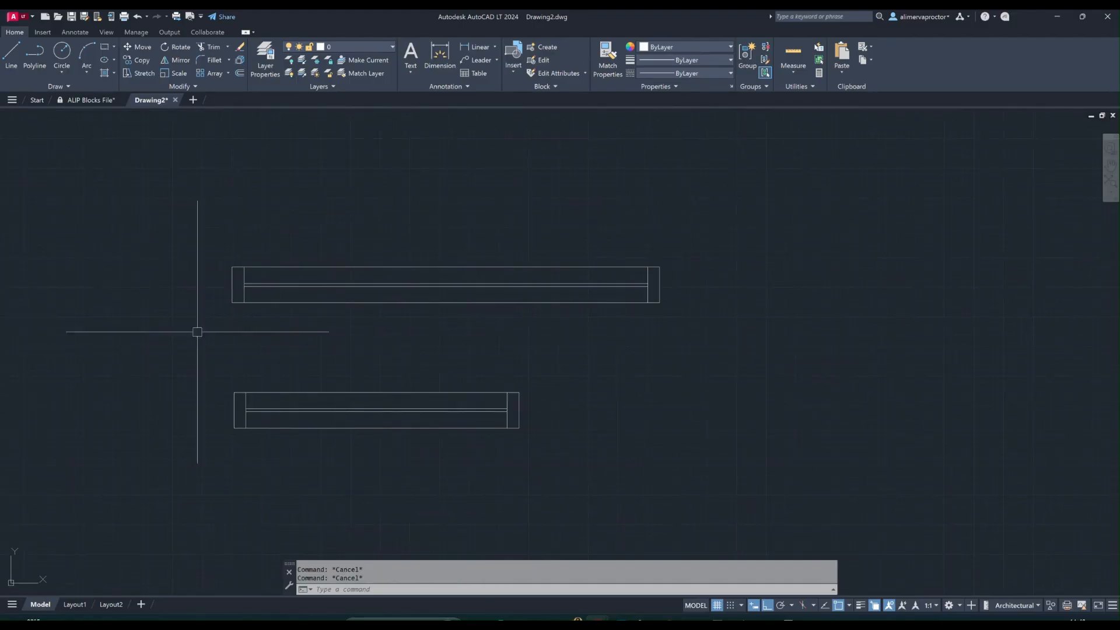
middle_click_drag(214, 328, 188, 329)
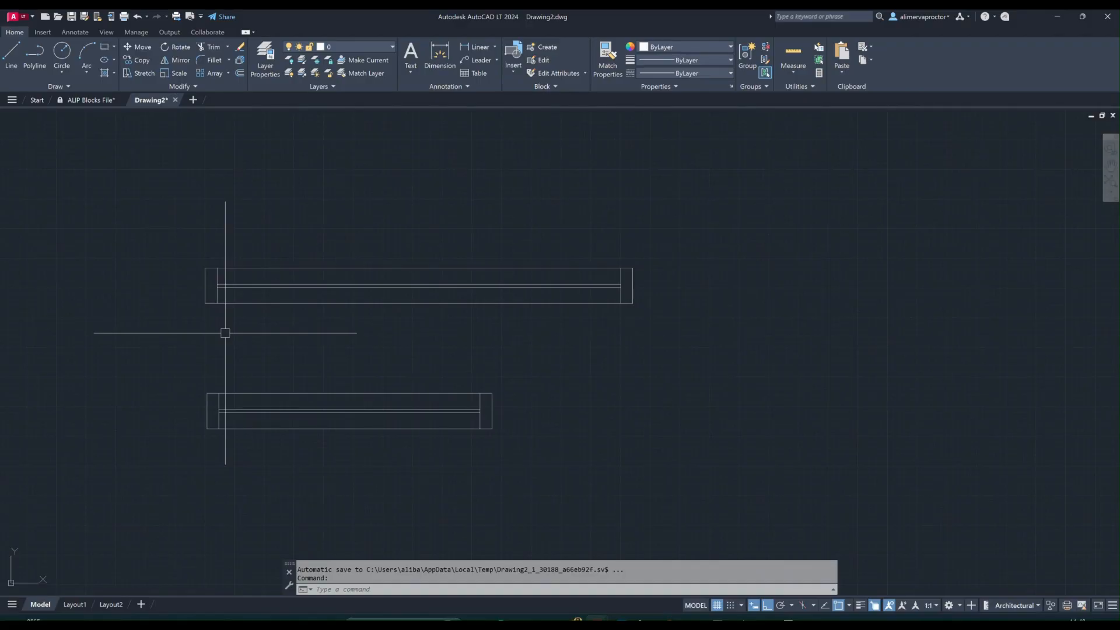
left_click(194, 378)
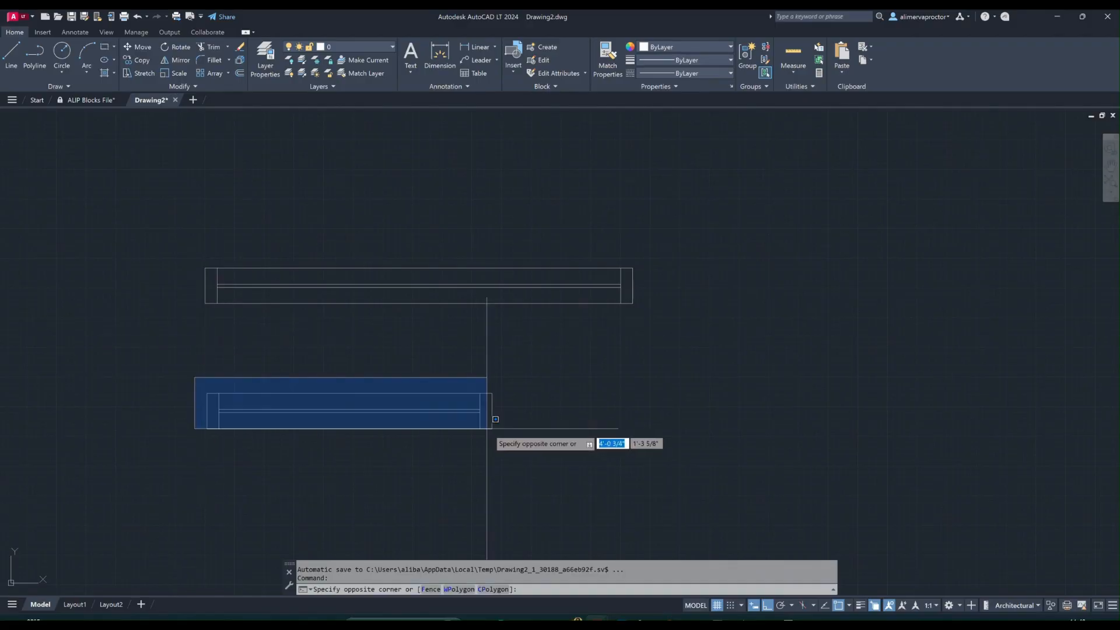
key("Escape")
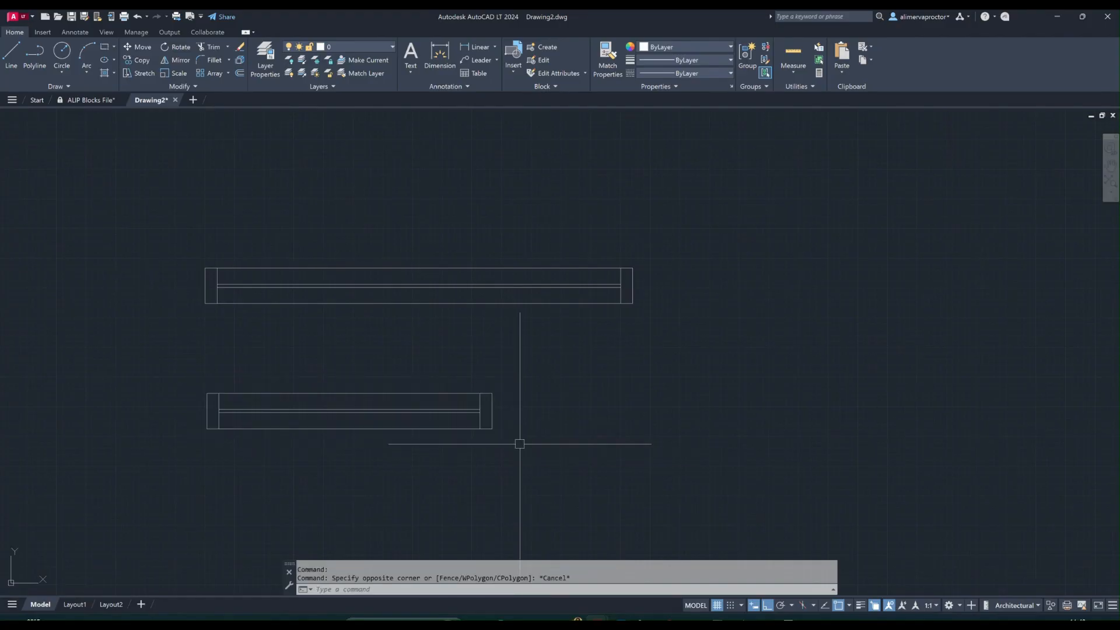
left_click(585, 445)
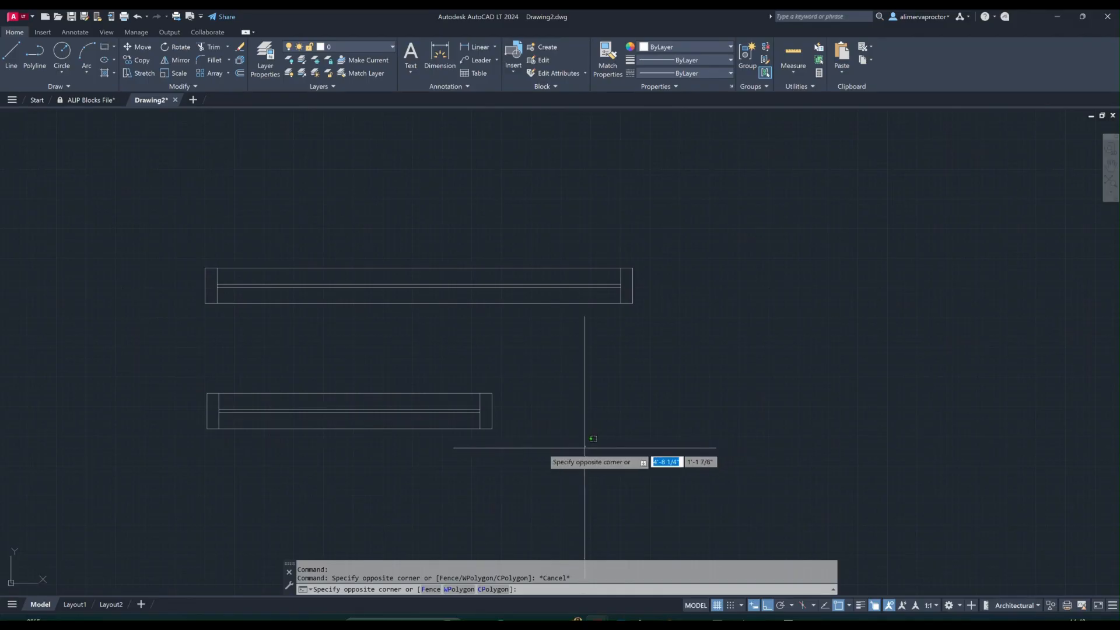
left_click(171, 380)
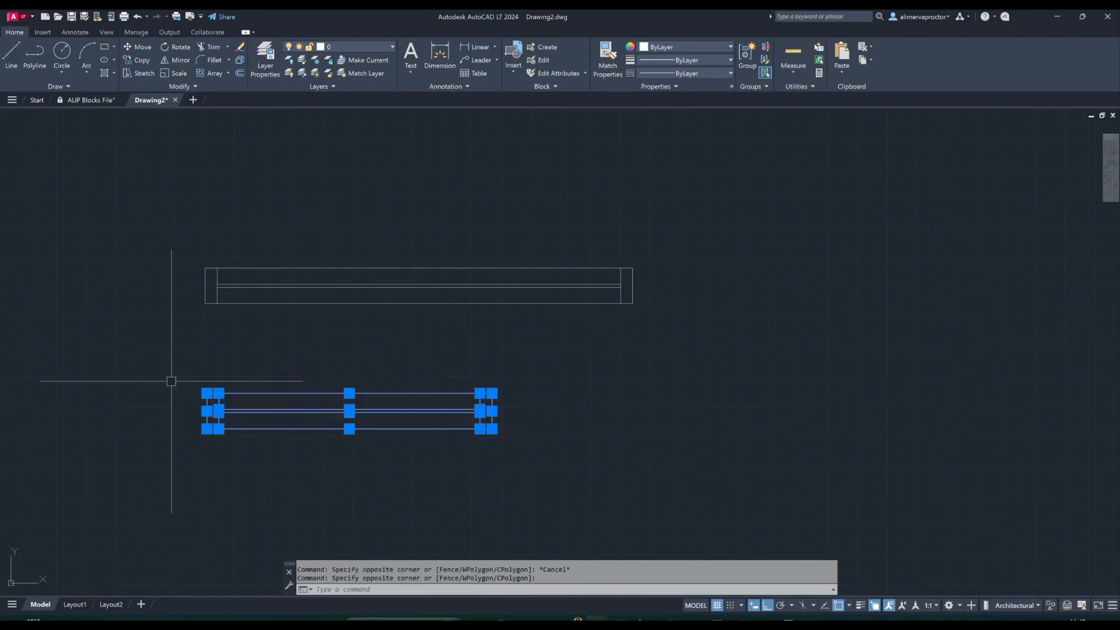
key("Escape")
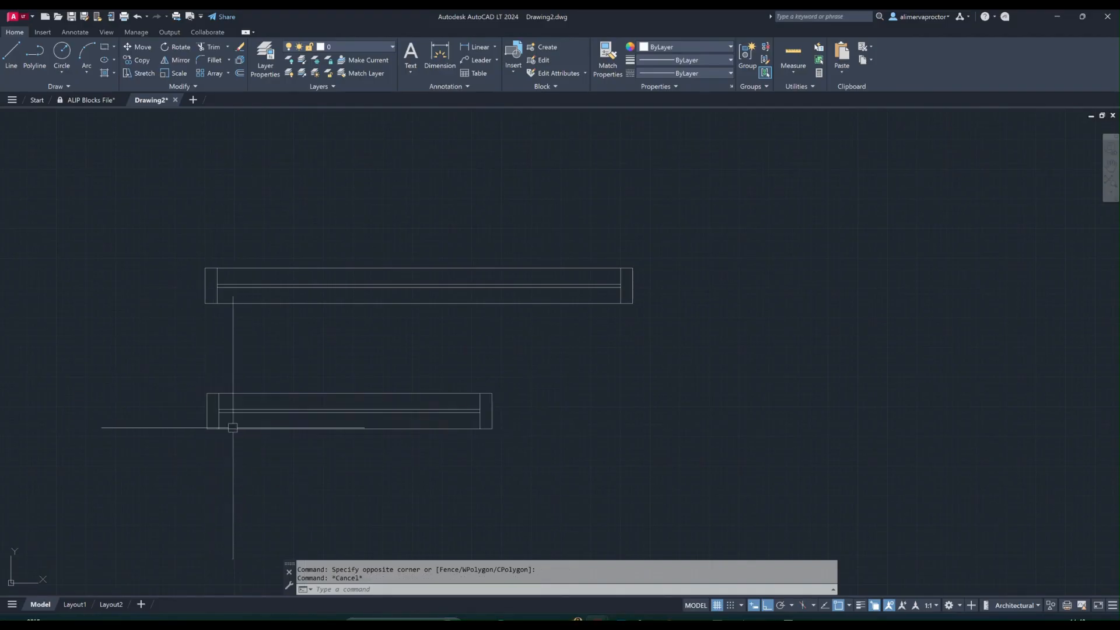
left_click(248, 429)
left_click(207, 411)
left_click(219, 400)
left_click(245, 393)
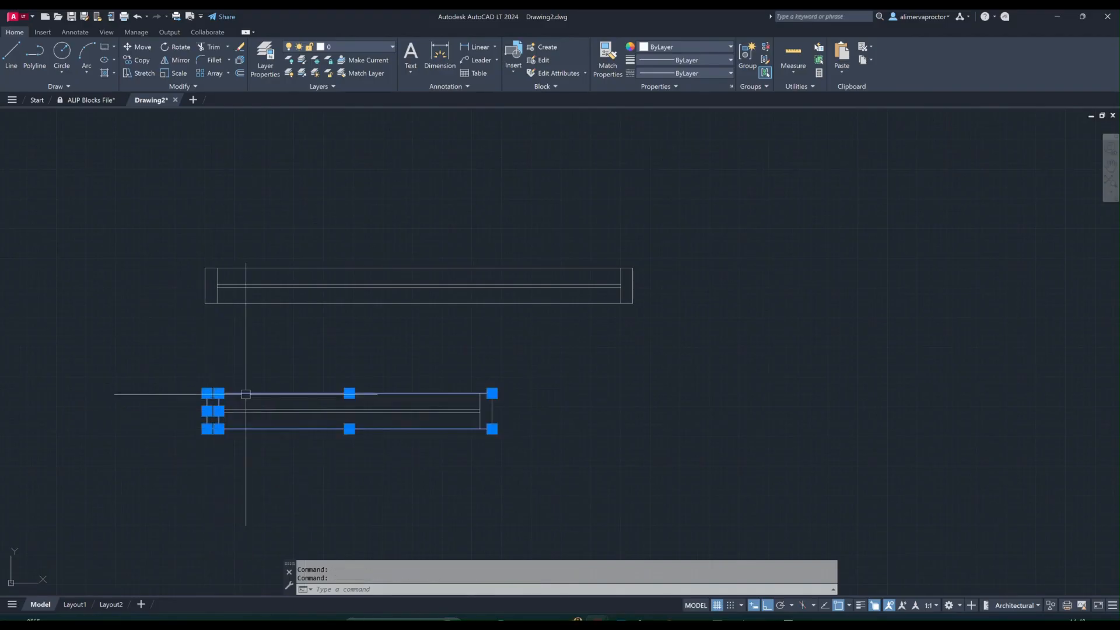
key("Escape")
key("Escape")
Convert the narrower window into a block named "2ft louver window plan", with its base point at the midpoint of the left short side
left_click(152, 376)
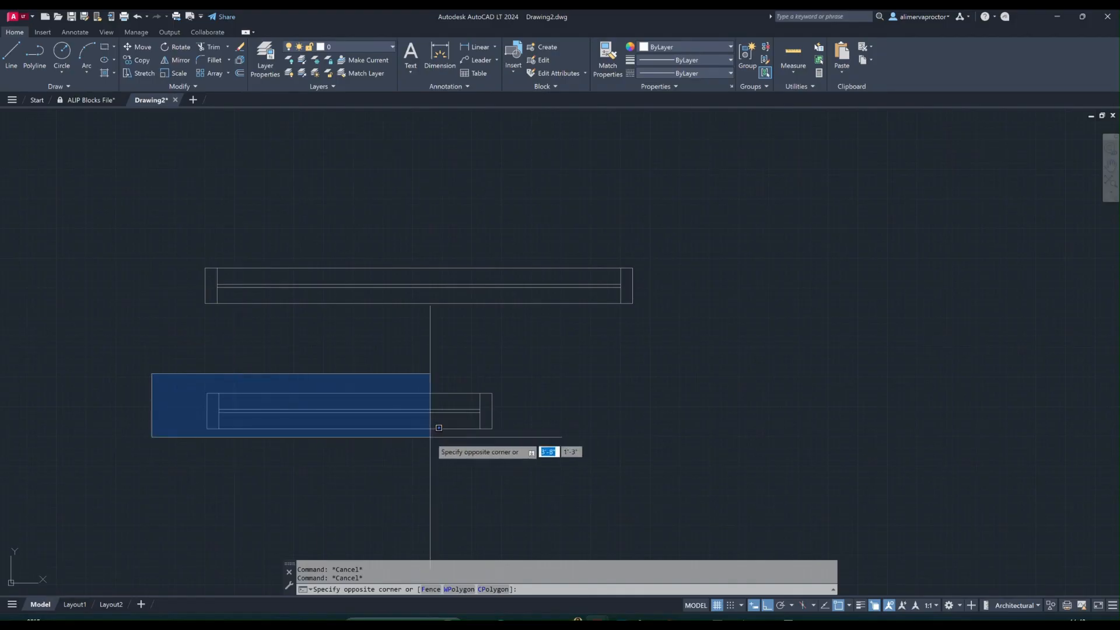
left_click(541, 455)
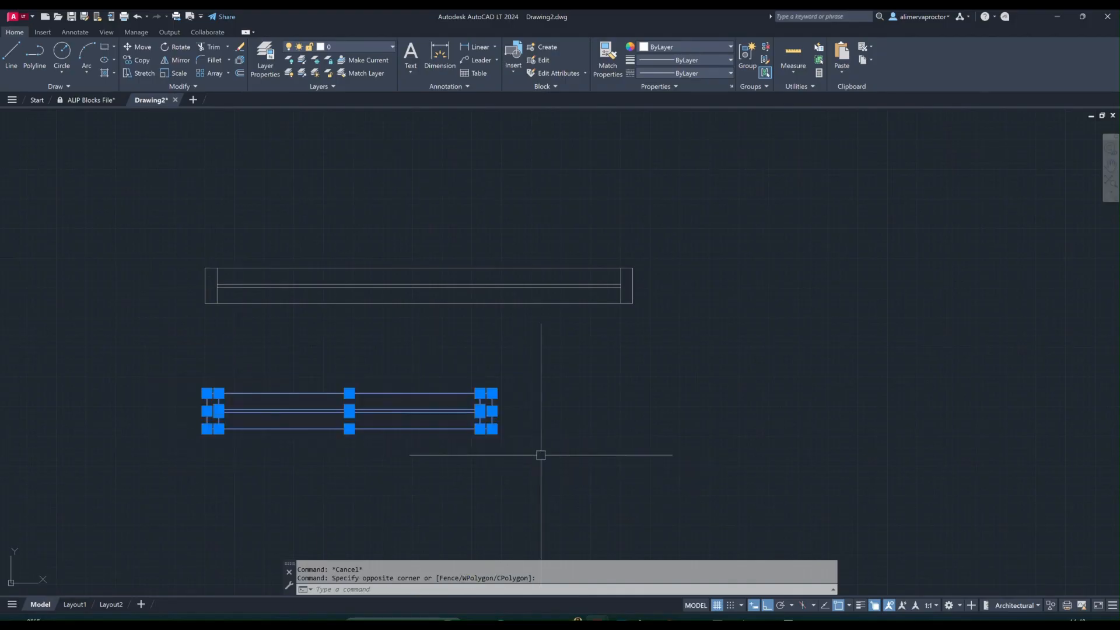
type("BV")
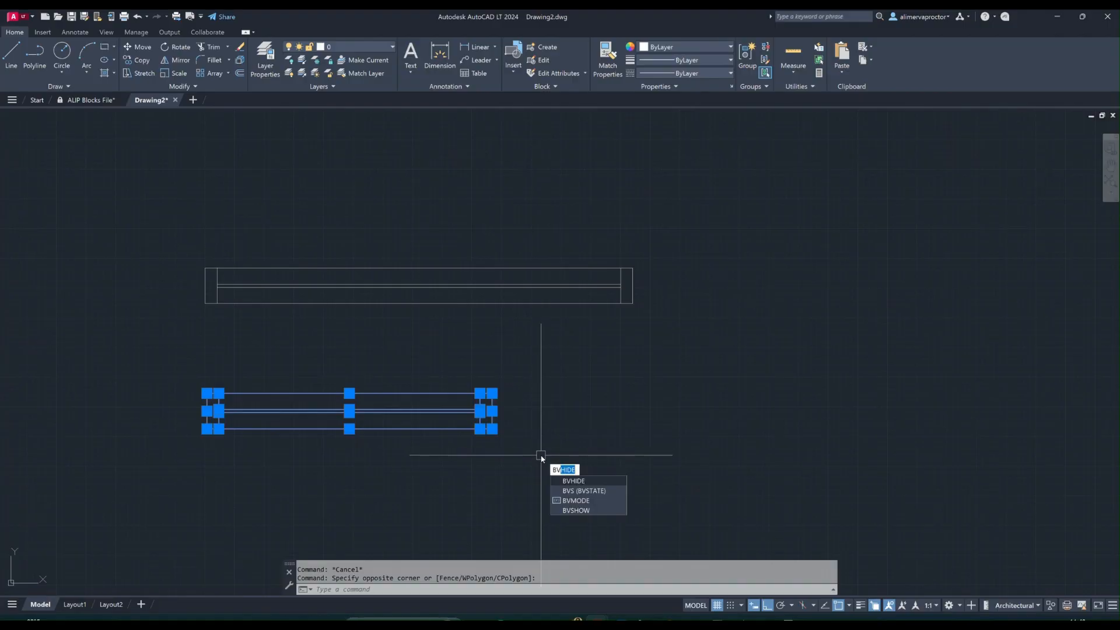
key("BackSpace")
type("LO")
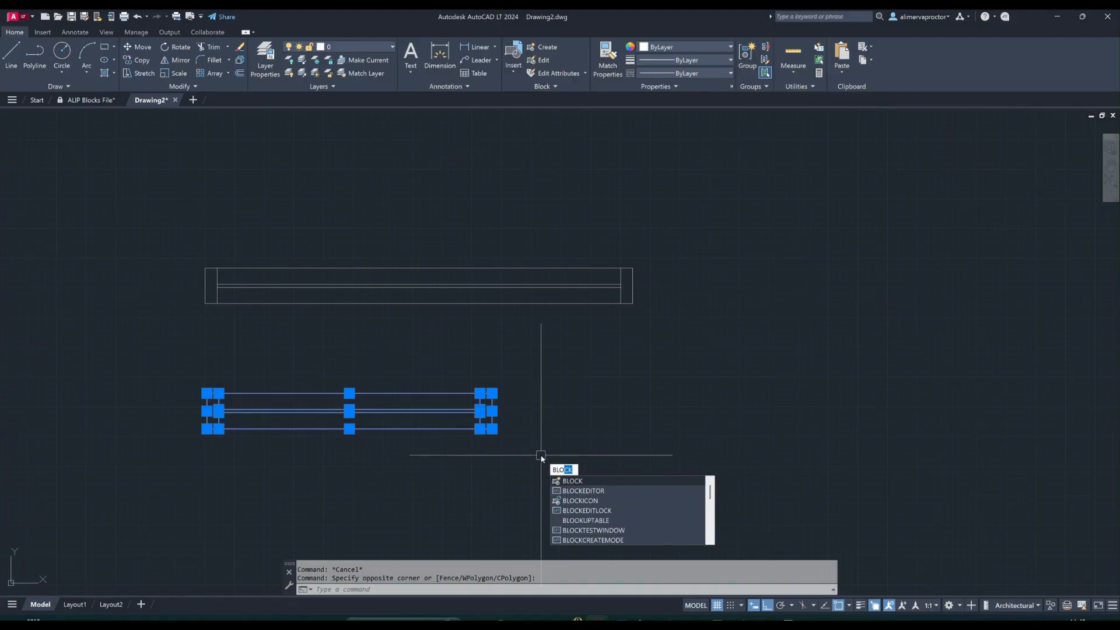
key("Return")
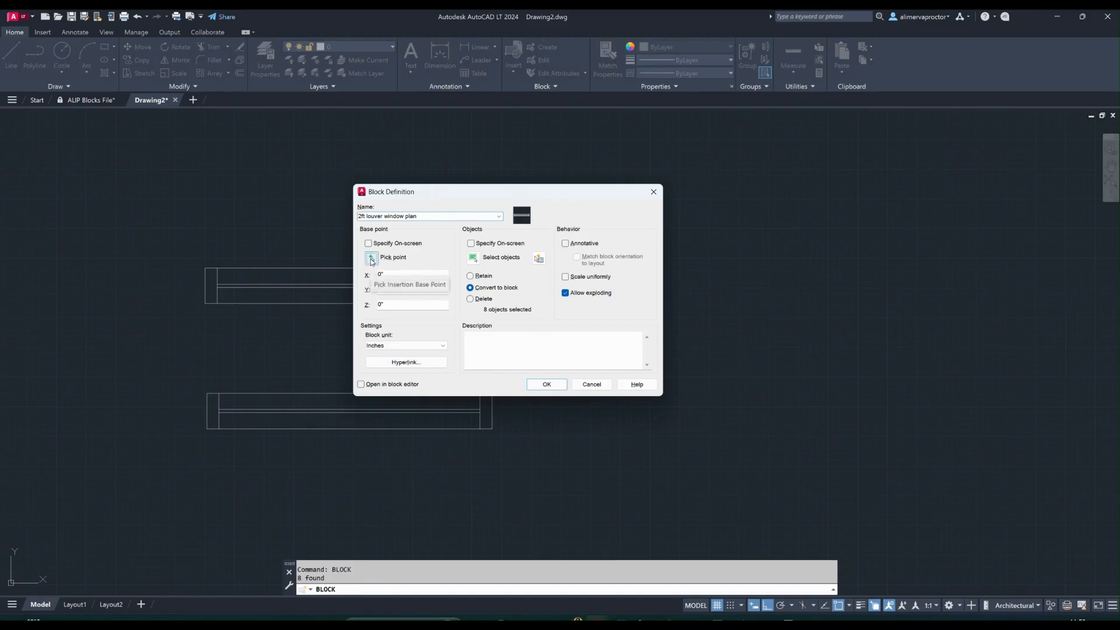
left_click(371, 259)
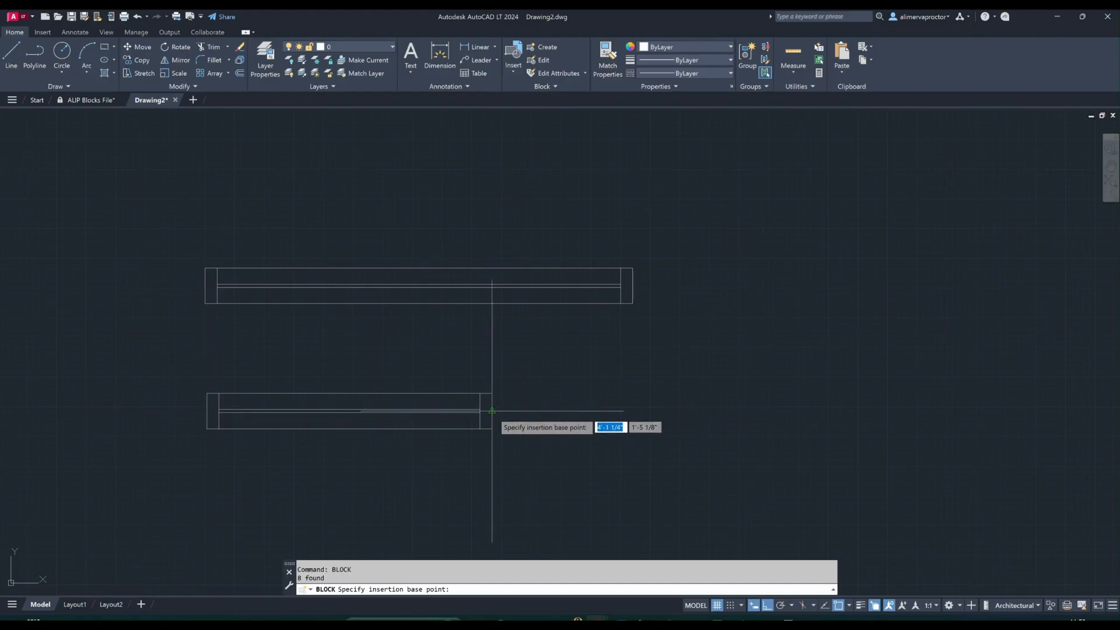
left_click(206, 410)
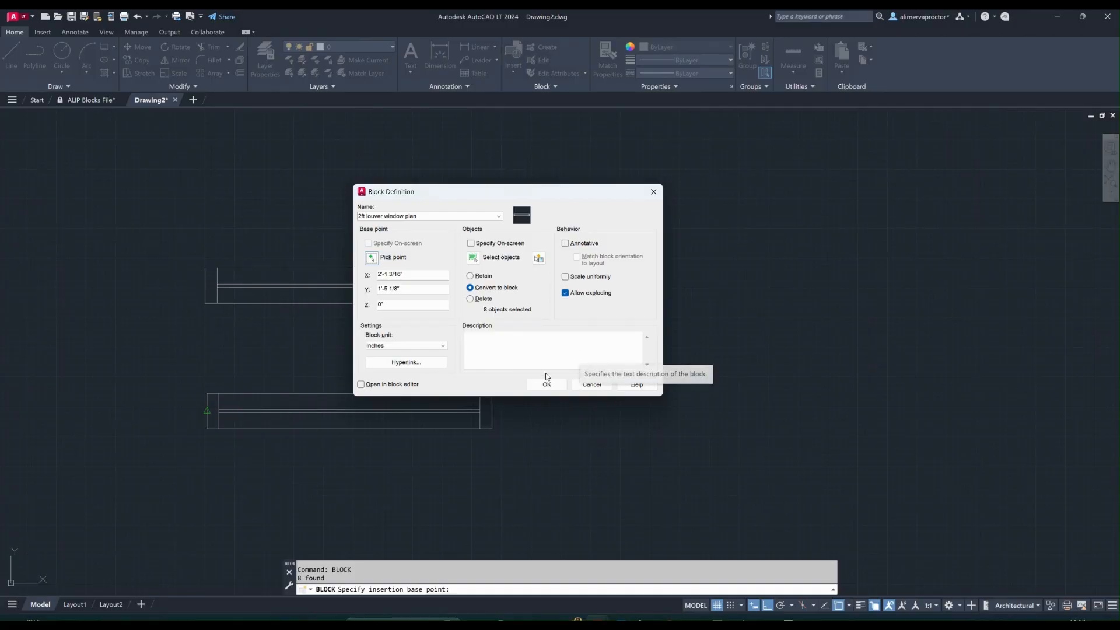
left_click(551, 387)
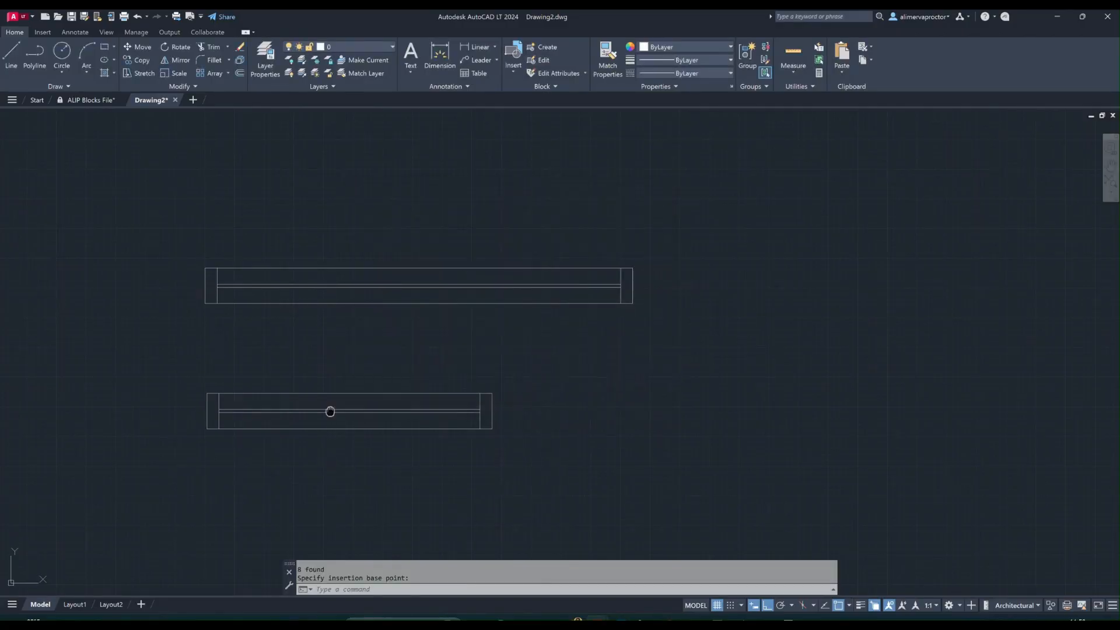
Open the "2ft louver window plan" block definition in the block editor
middle_click_drag(327, 412, 416, 404)
key("Escape")
left_click(416, 405)
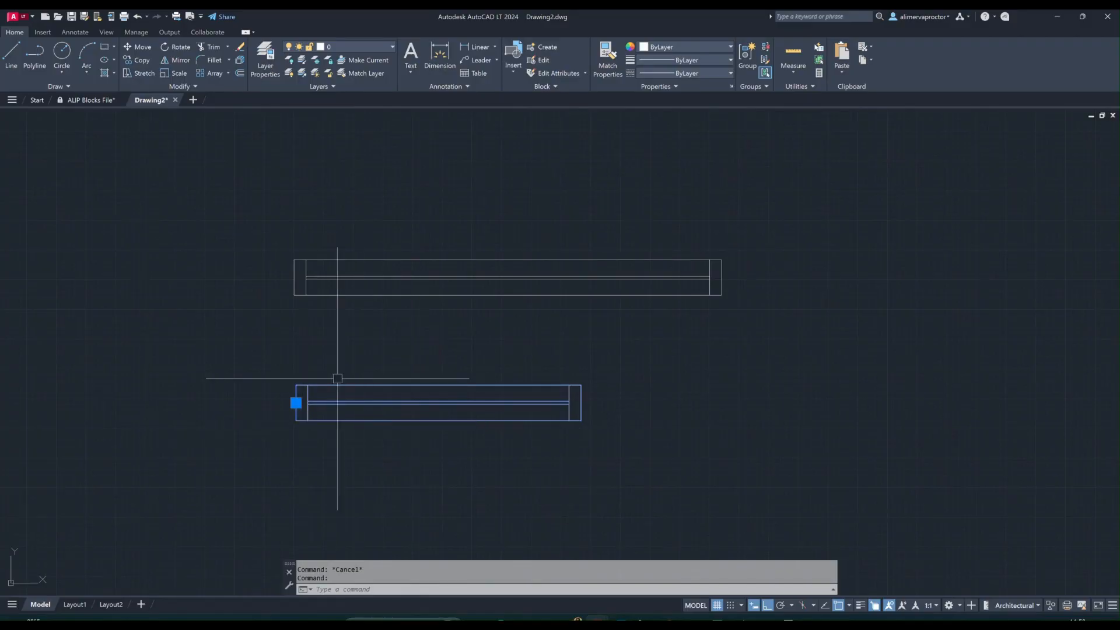
scroll(349, 402, "up", 2)
key("Escape")
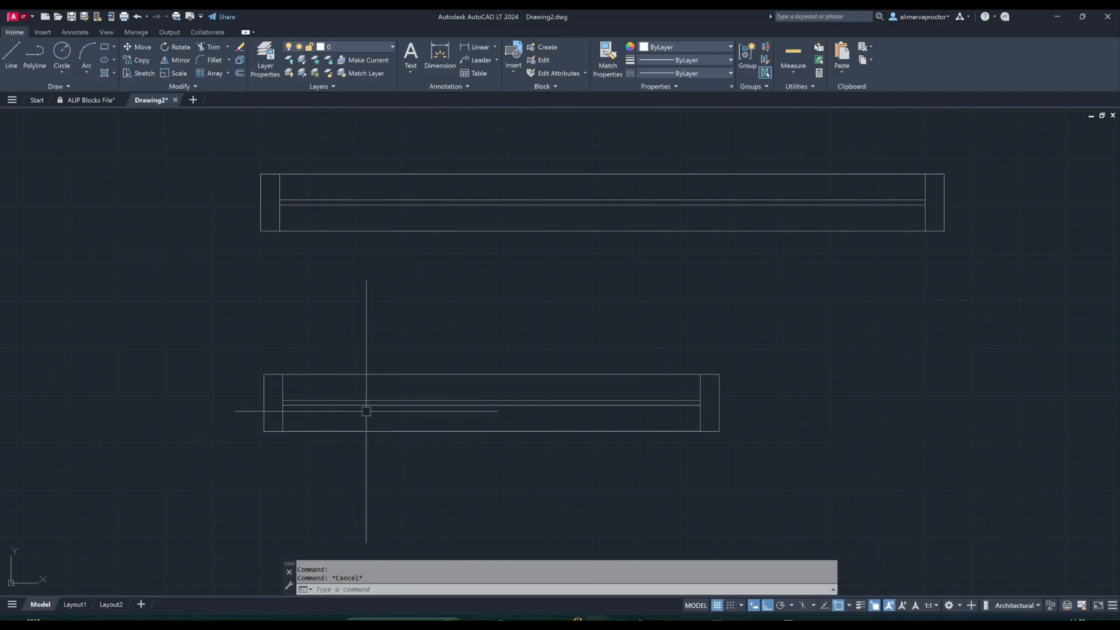
double_click(382, 404)
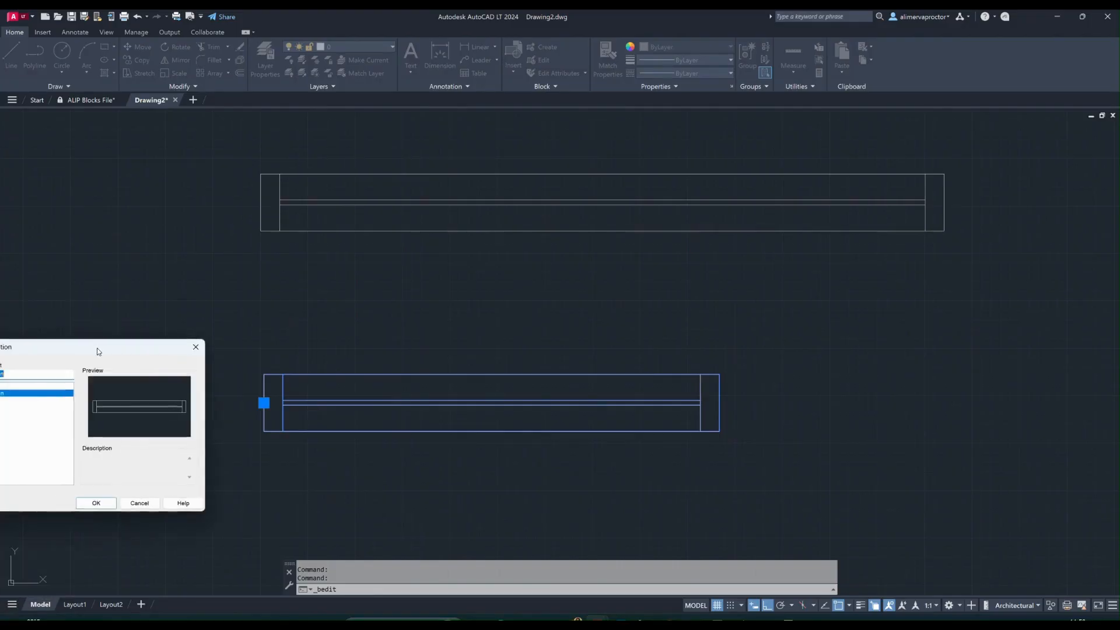
left_click_drag(97, 347, 474, 277)
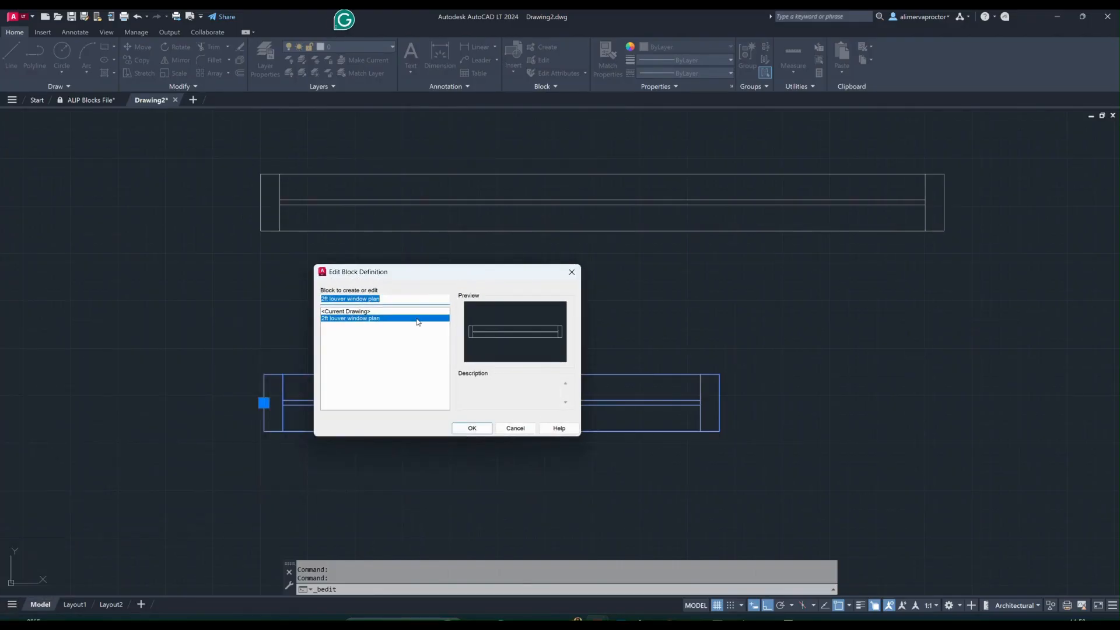
left_click(472, 428)
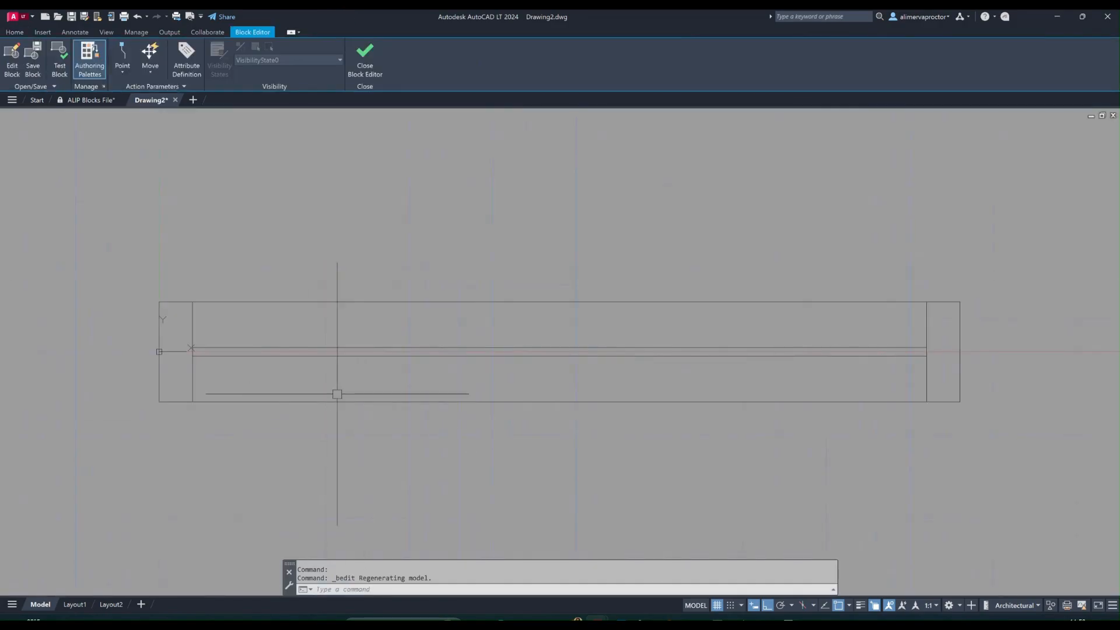
Close the block authoring palettes and display the object properties
scroll(320, 390, "down", 8)
scroll(317, 404, "up", 4)
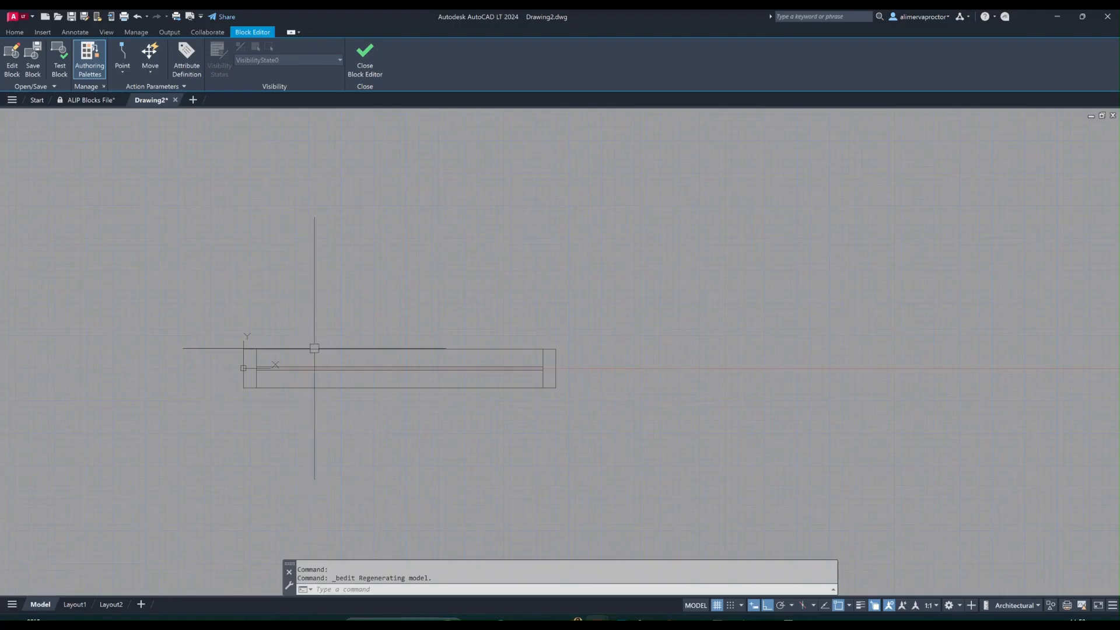
middle_click_drag(315, 362, 357, 370)
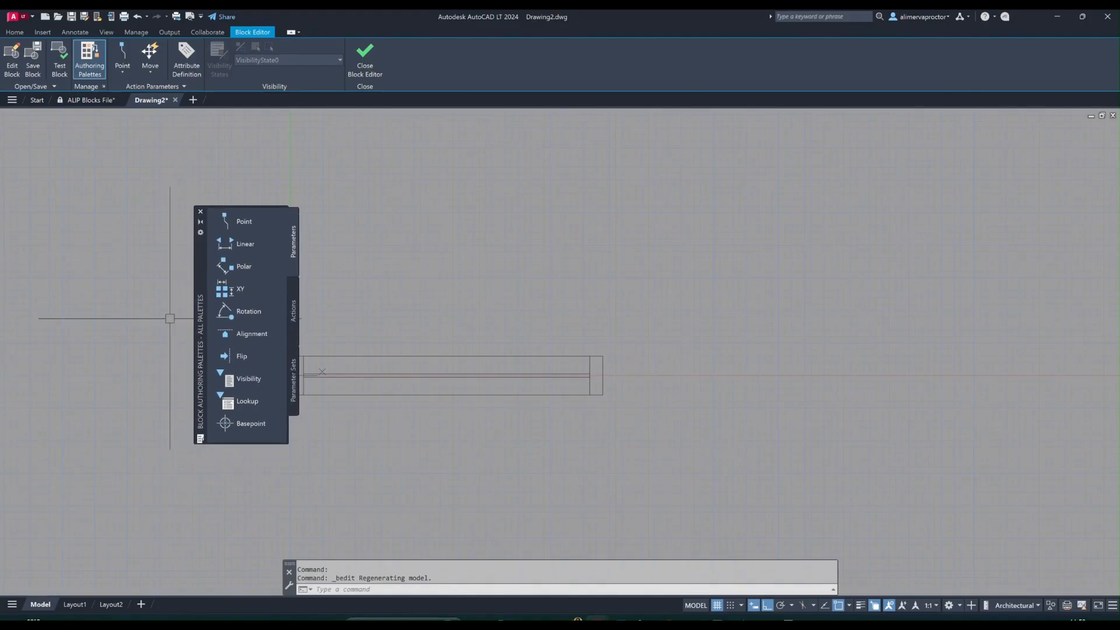
left_click(200, 211)
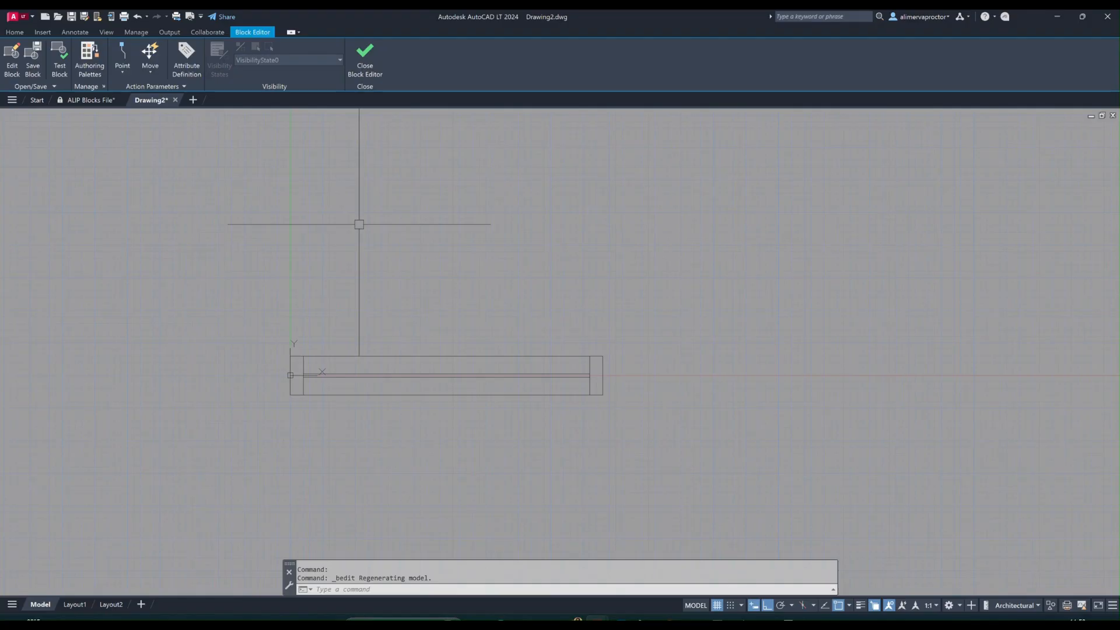
type("CH")
key("Return")
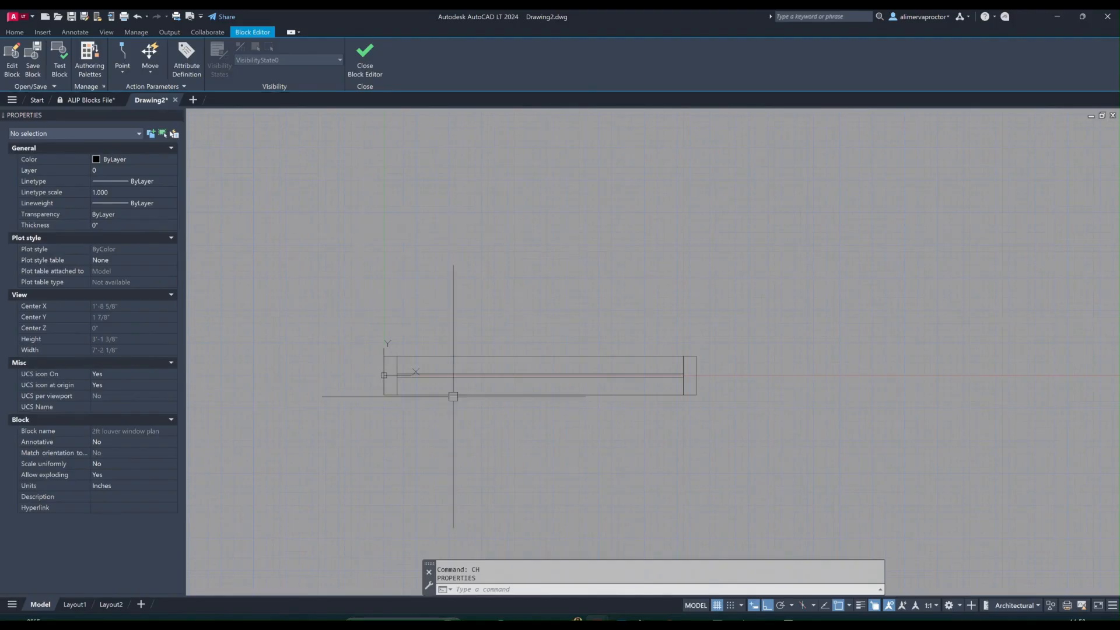
Hatch the narrow strip between the window's two glass lines with the ANSI31 pattern at scale 1
scroll(452, 392, "up", 5)
scroll(566, 468, "down", 1)
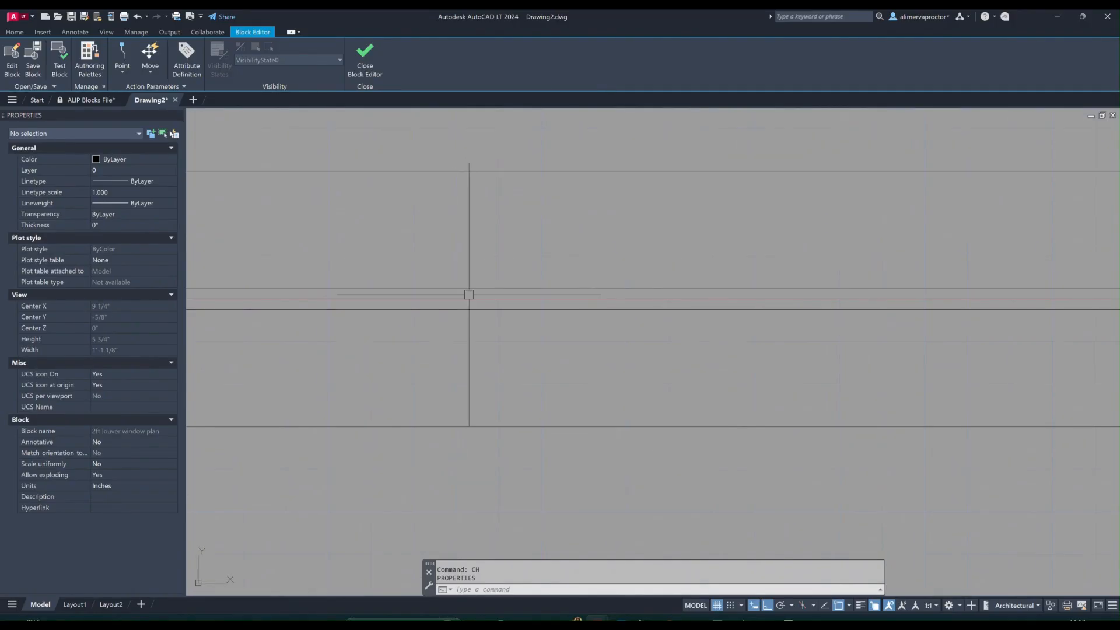
scroll(473, 302, "down", 4)
middle_click_drag(438, 274, 439, 306)
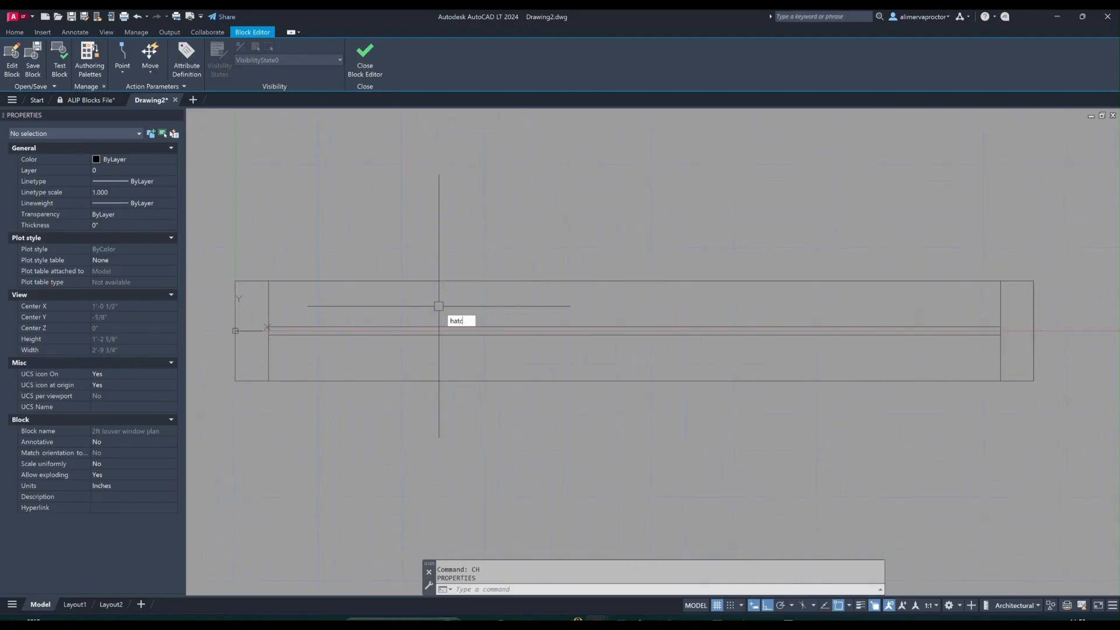
type("h")
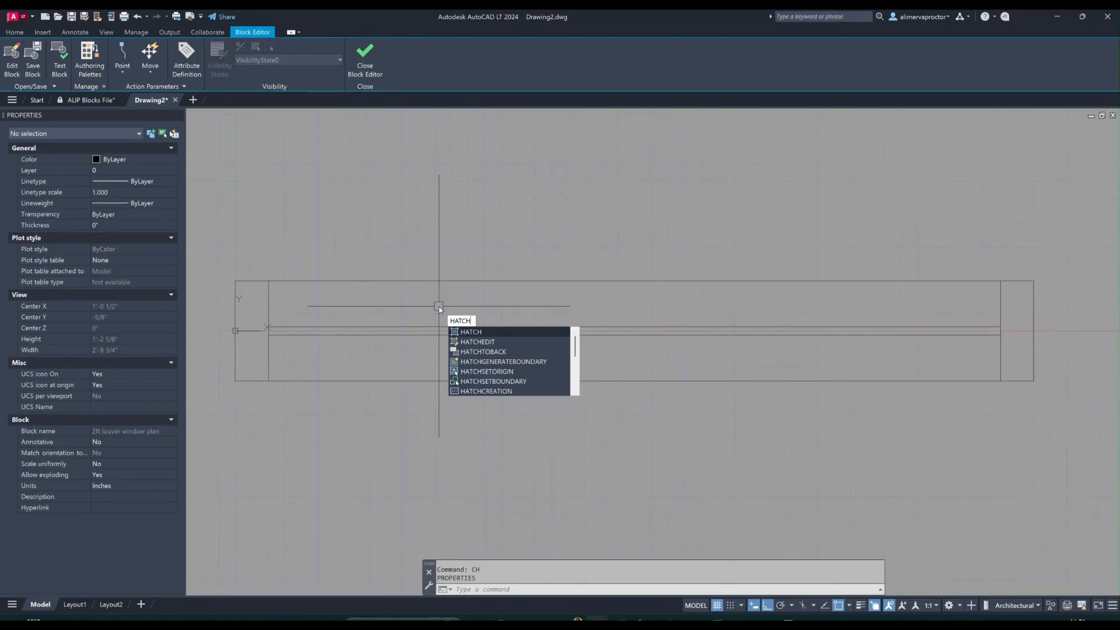
key("Return")
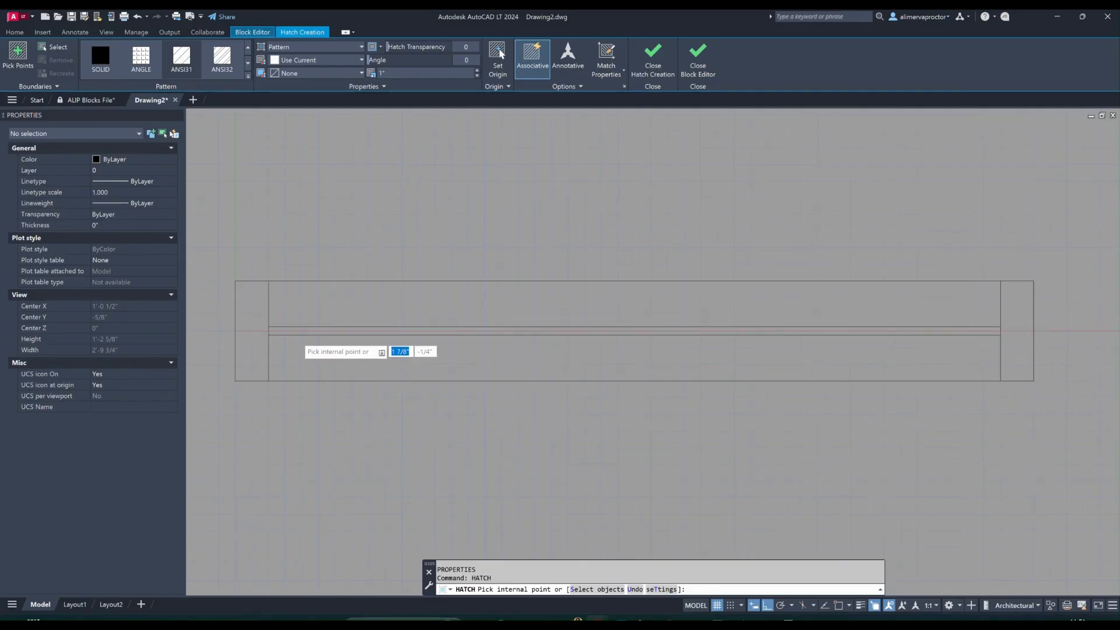
scroll(350, 335, "up", 6)
left_click(335, 316)
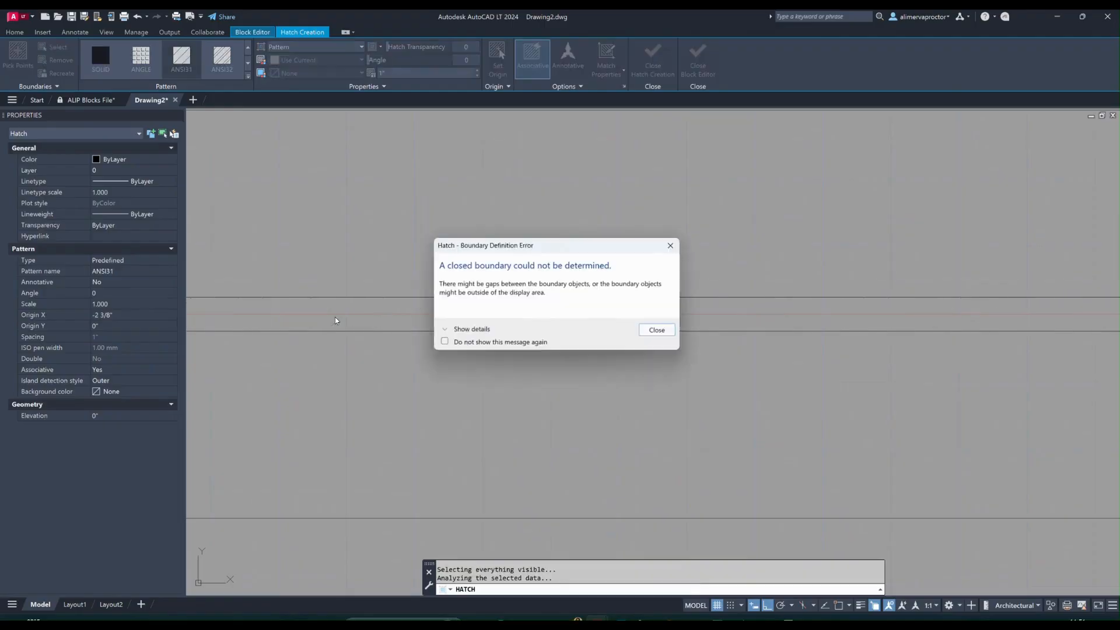
left_click(657, 330)
scroll(408, 309, "down", 3)
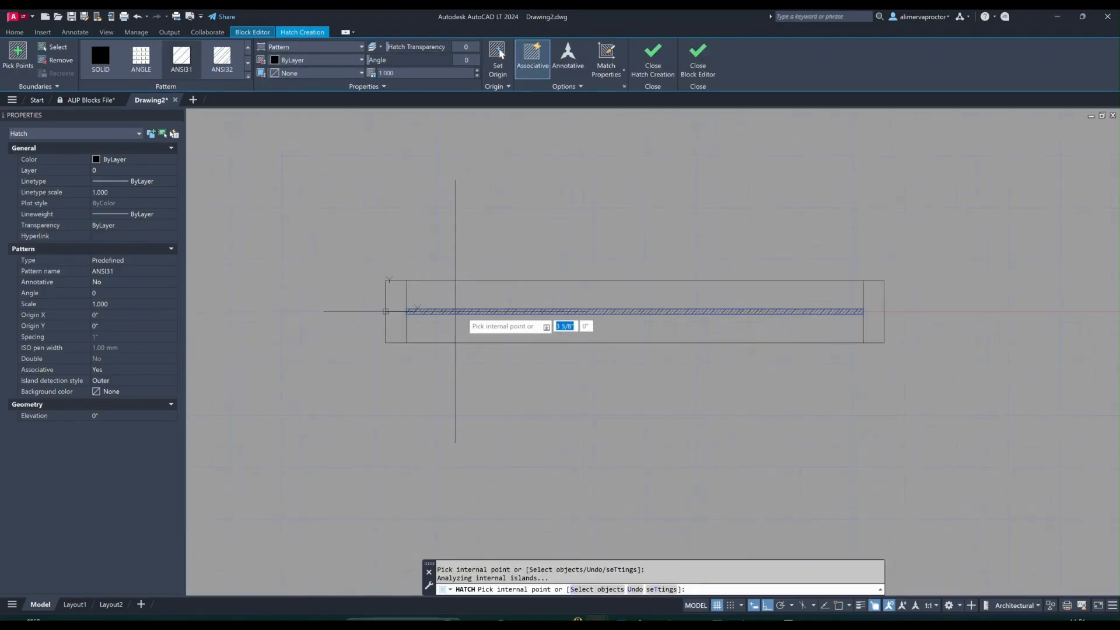
scroll(418, 309, "up", 6)
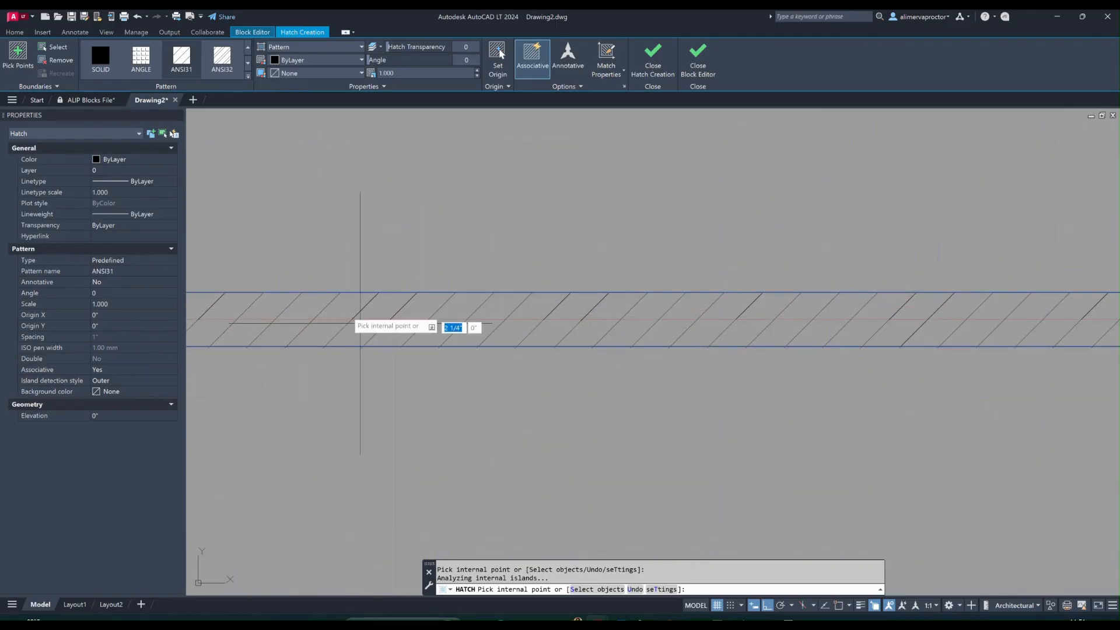
scroll(328, 315, "down", 8)
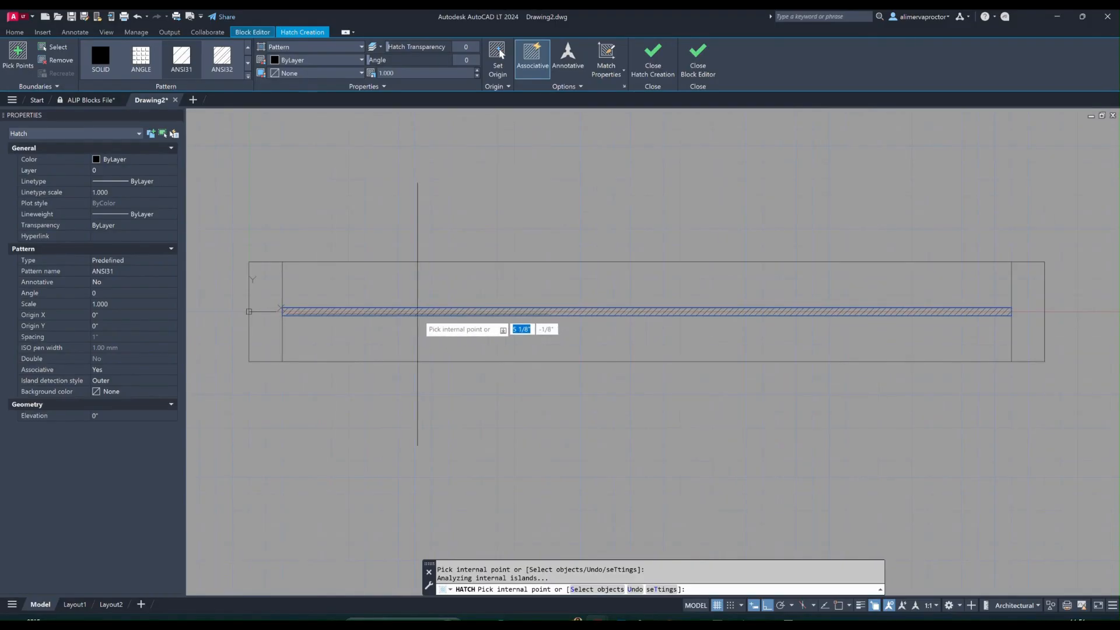
scroll(417, 311, "up", 2)
key("Escape")
Change the pattern of the glass strip's hatch to SOLID
scroll(380, 310, "up", 2)
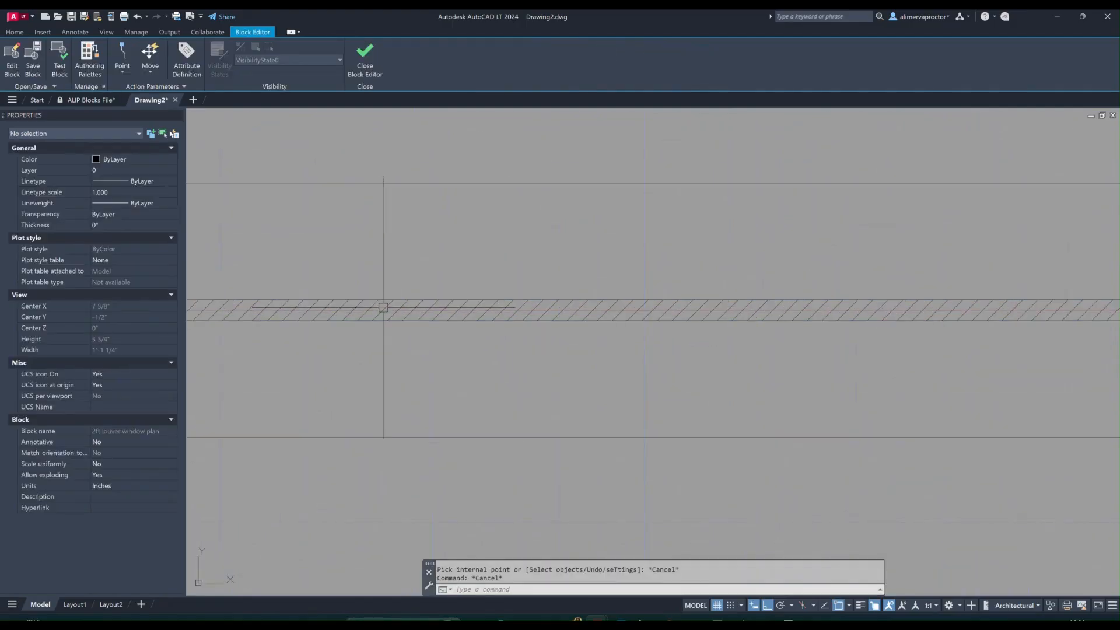
left_click(380, 311)
left_click(104, 63)
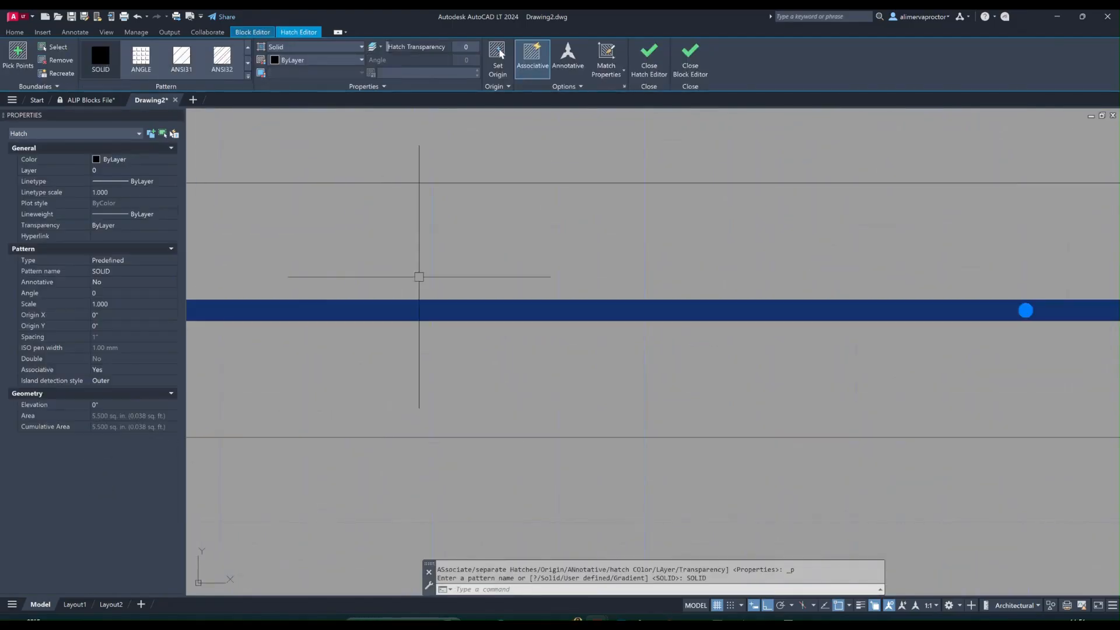
Set the color of the glass strip's solid hatch to index Color 8
scroll(417, 275, "down", 1)
middle_click_drag(437, 281, 473, 313)
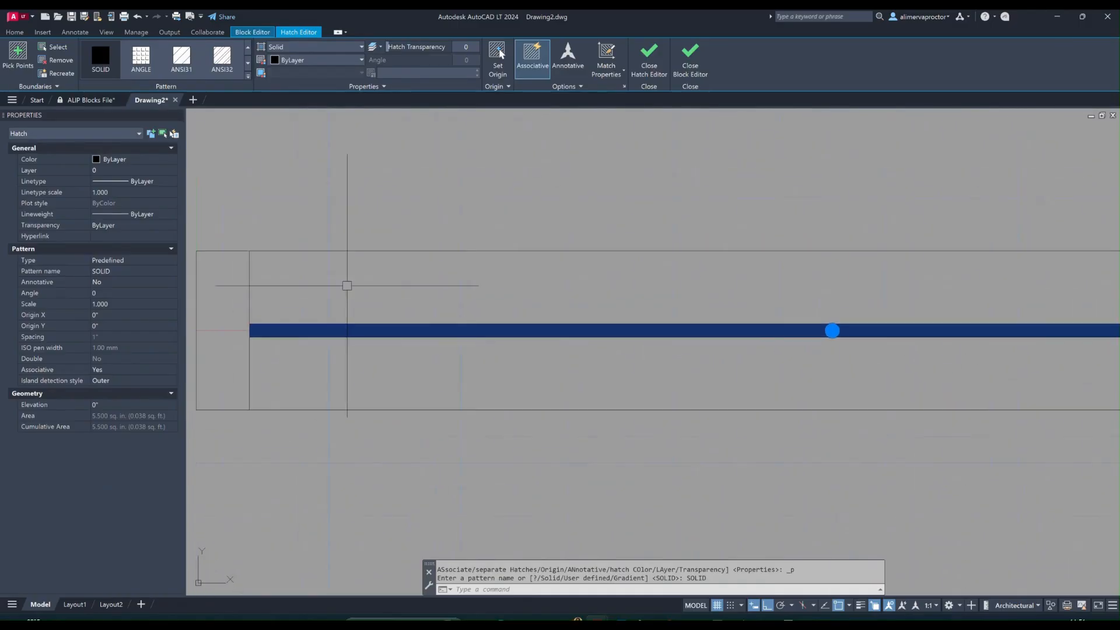
scroll(359, 280, "down", 1)
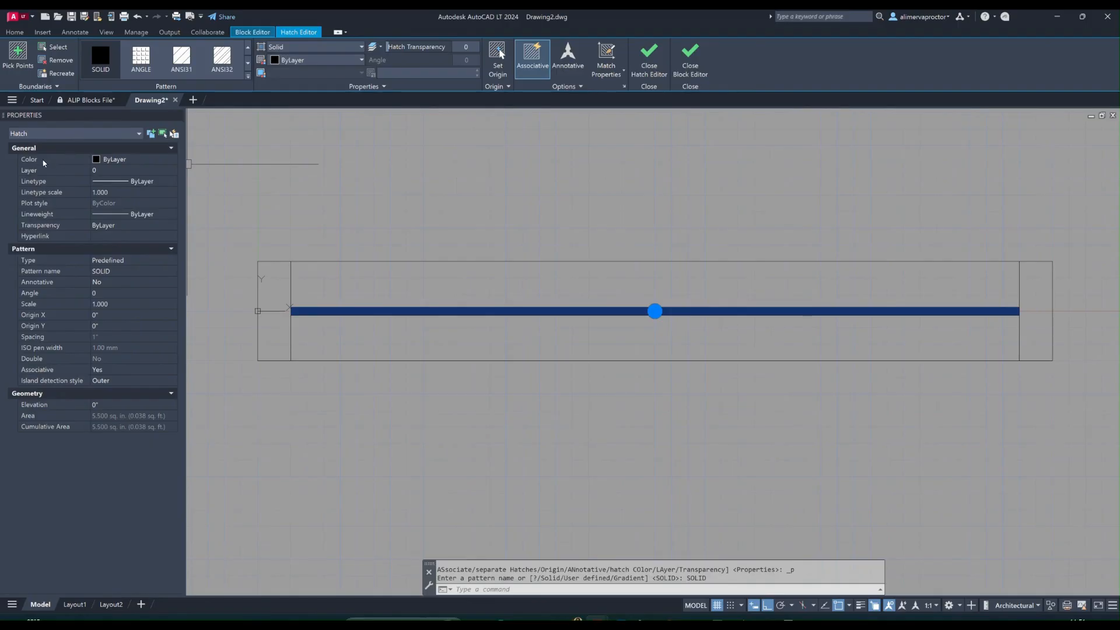
left_click(154, 161)
left_click(155, 162)
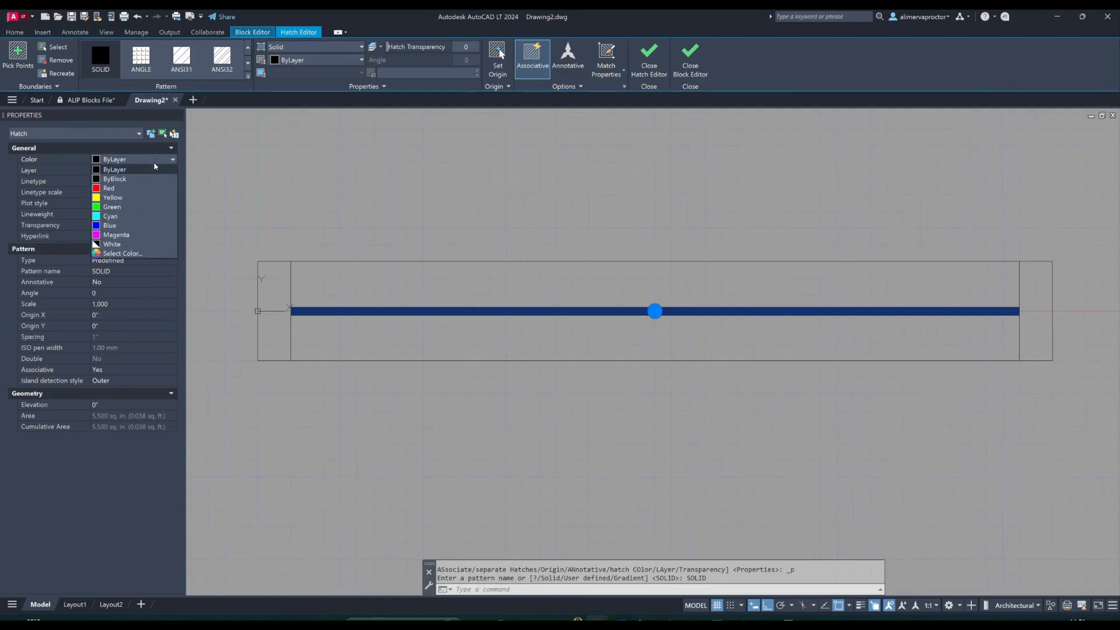
left_click(148, 256)
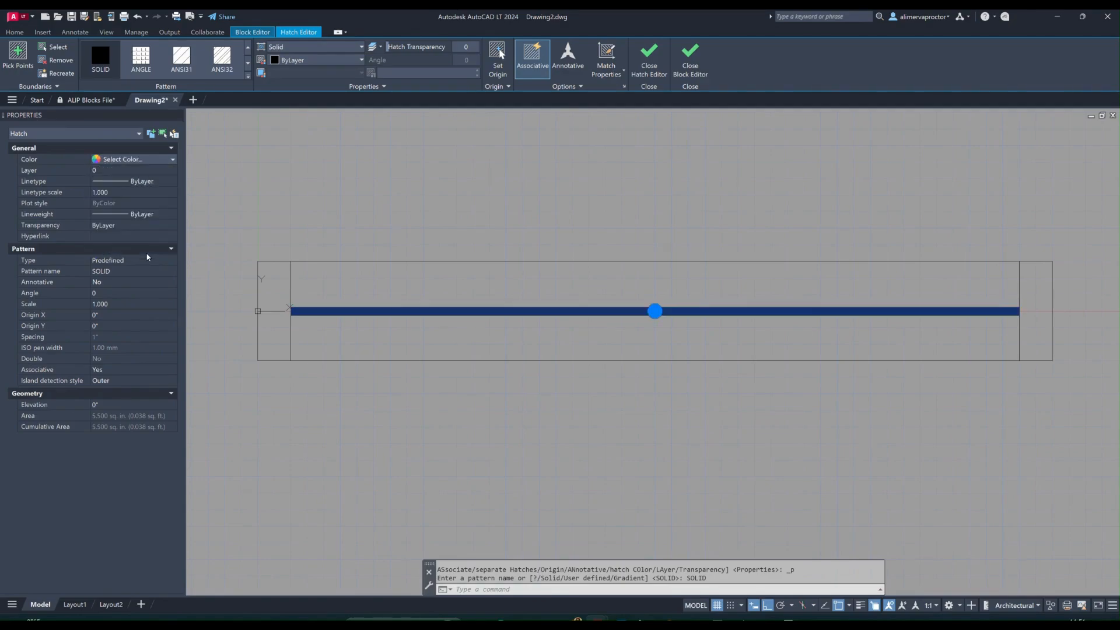
left_click(517, 358)
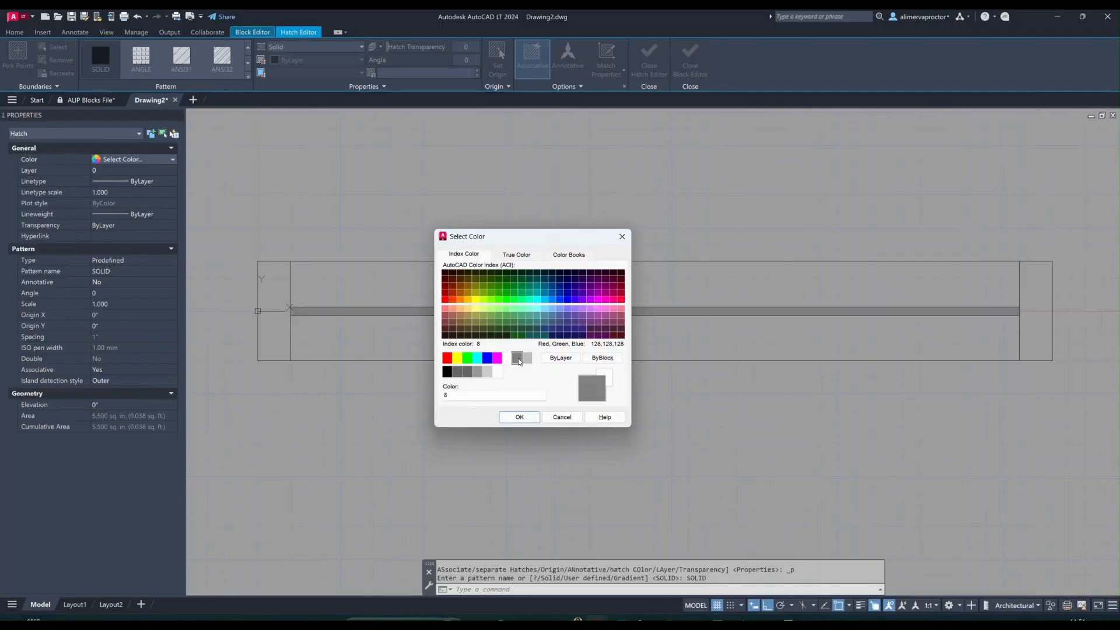
left_click(519, 418)
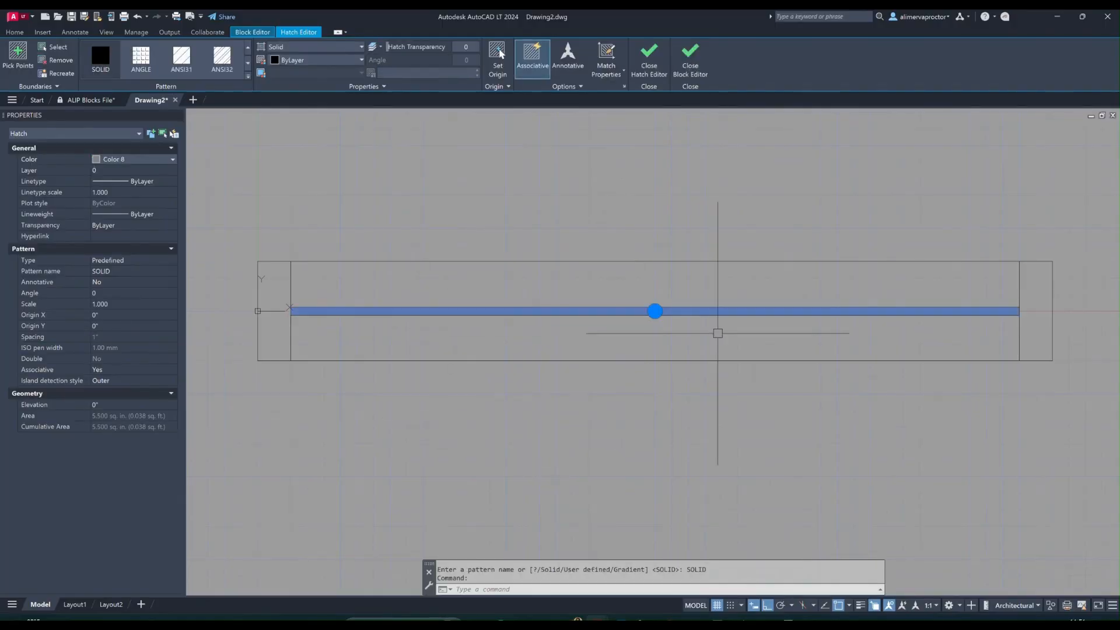
key("Escape")
key("Escape")
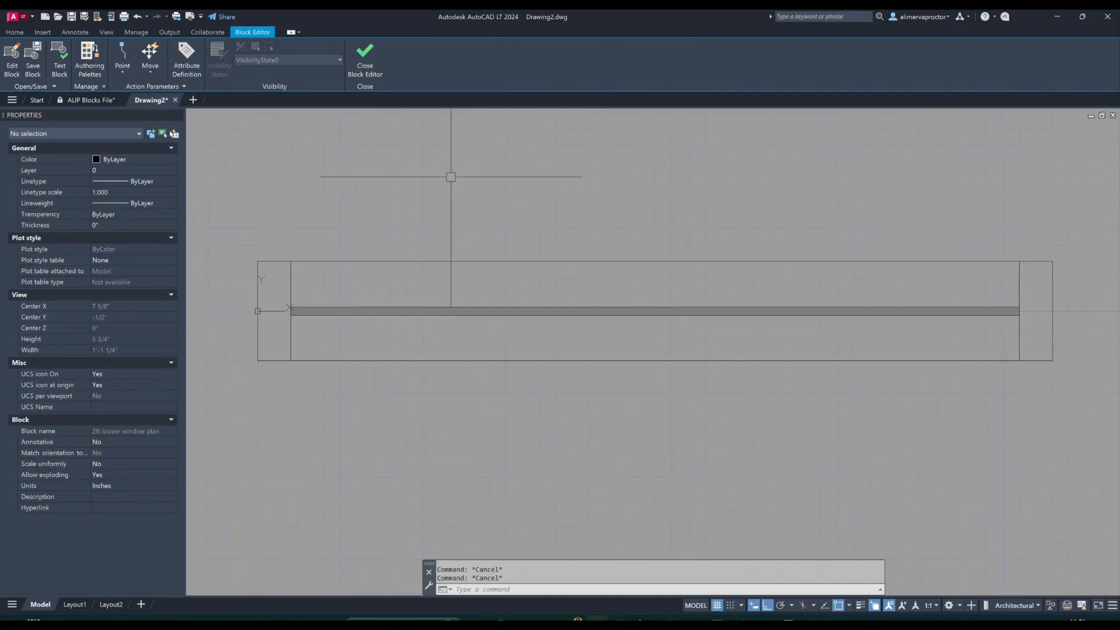
Close the block editor and save the changes to the "2ft louver window plan" block
left_click(361, 64)
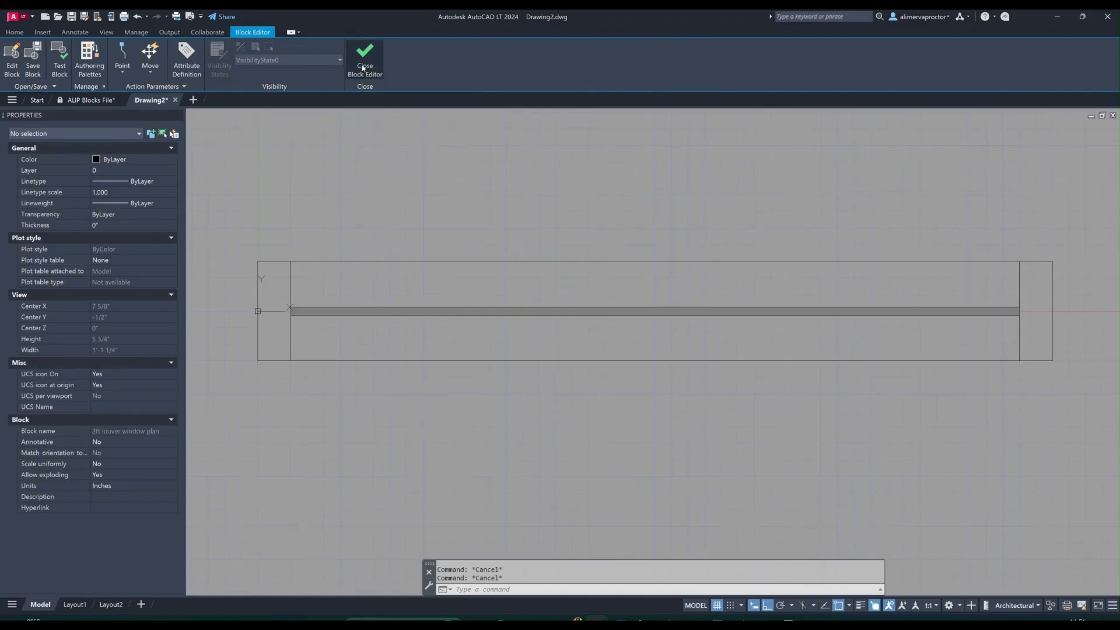
left_click(538, 296)
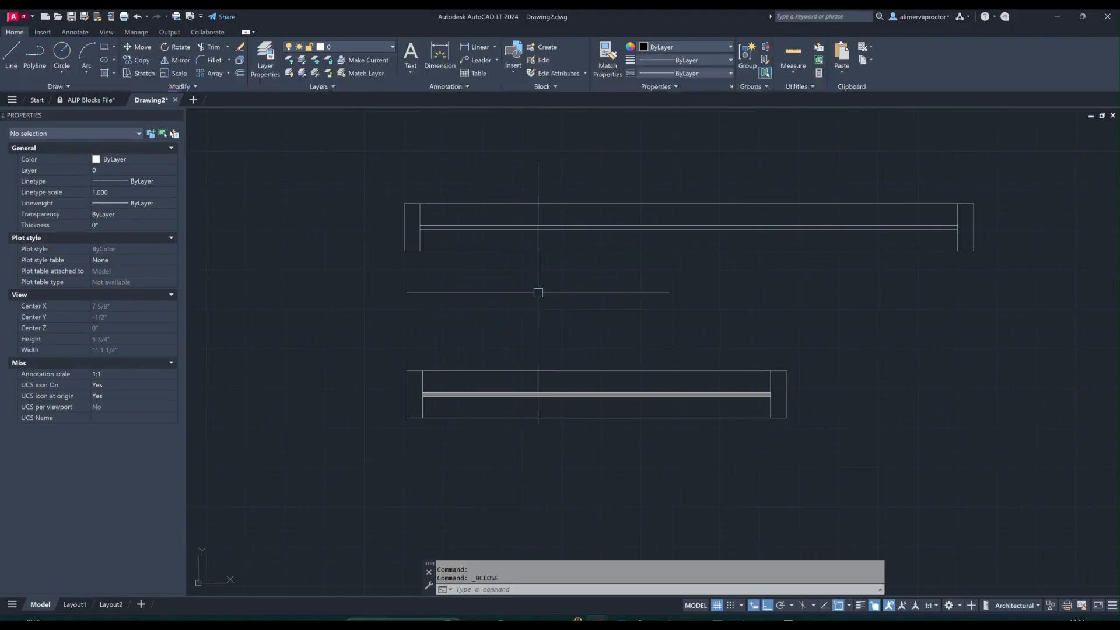
middle_click_drag(537, 379, 467, 383)
scroll(412, 412, "up", 5)
scroll(412, 412, "down", 3)
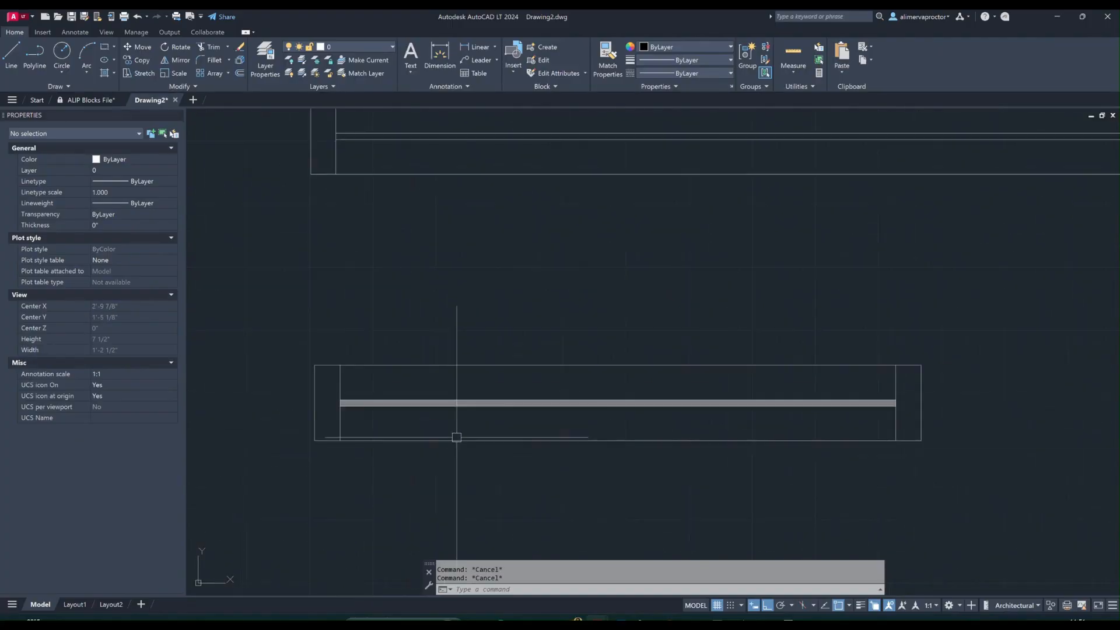
scroll(350, 402, "down", 4)
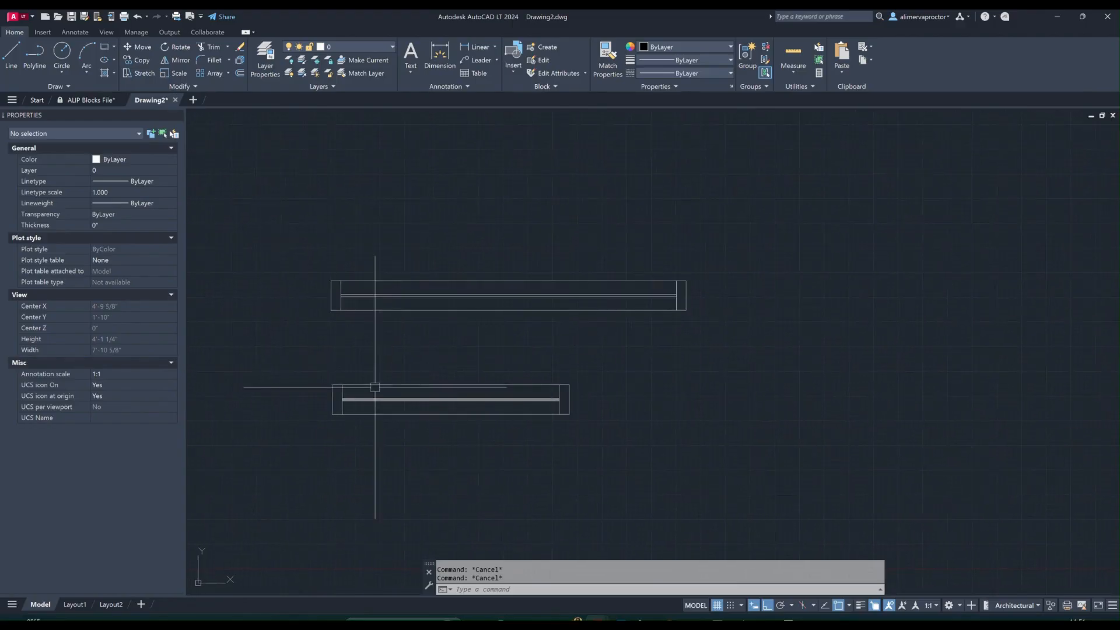
scroll(452, 311, "up", 2)
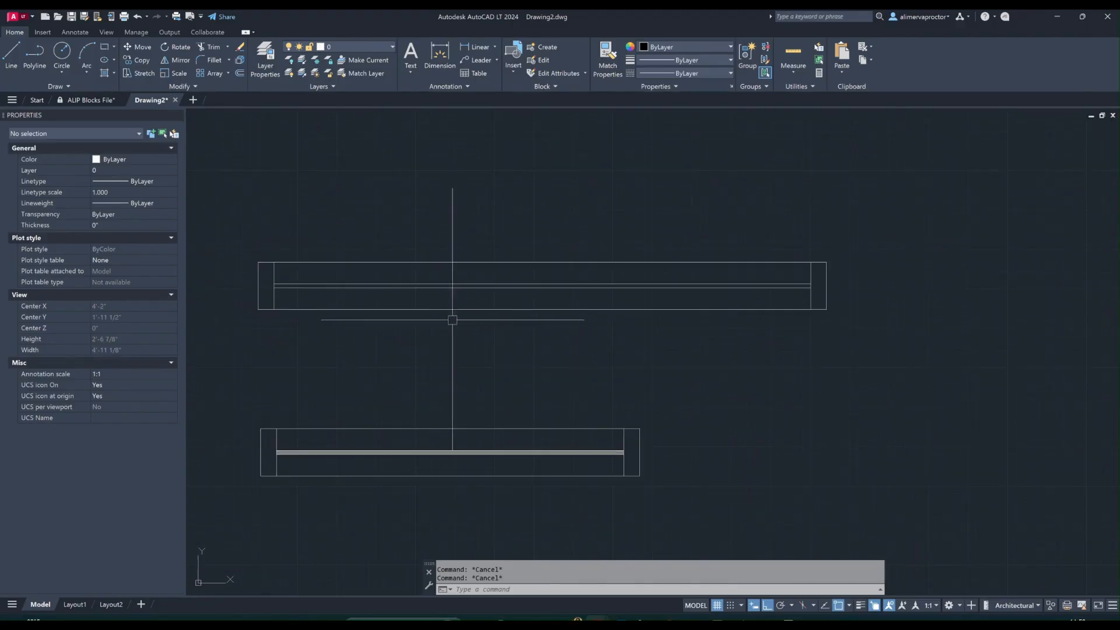
left_click(243, 241)
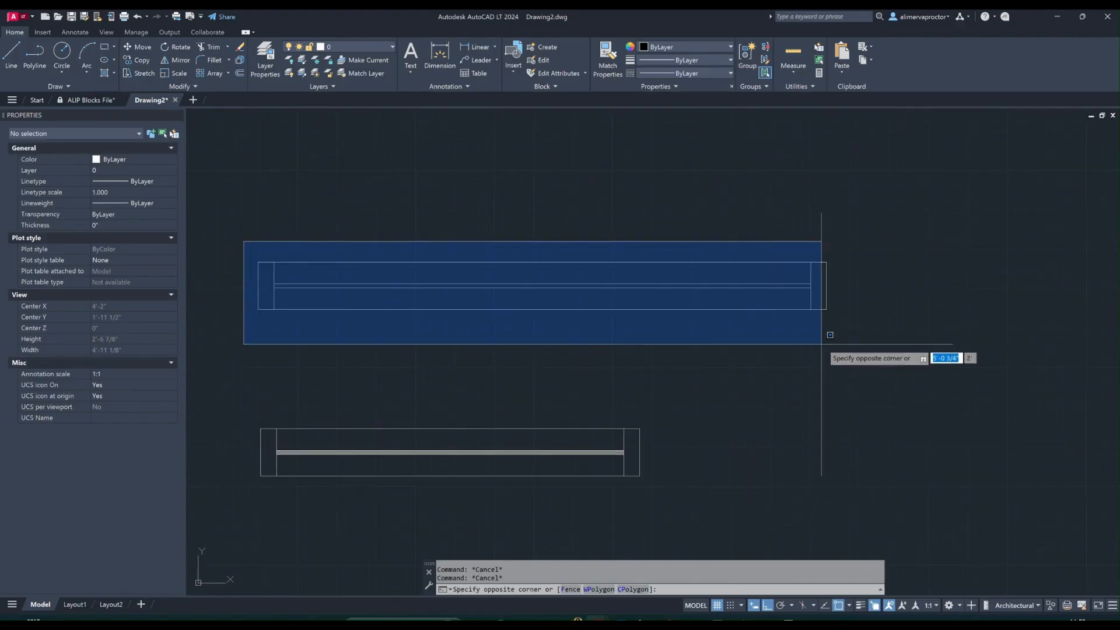
key("Escape")
left_click(873, 350)
key("Escape")
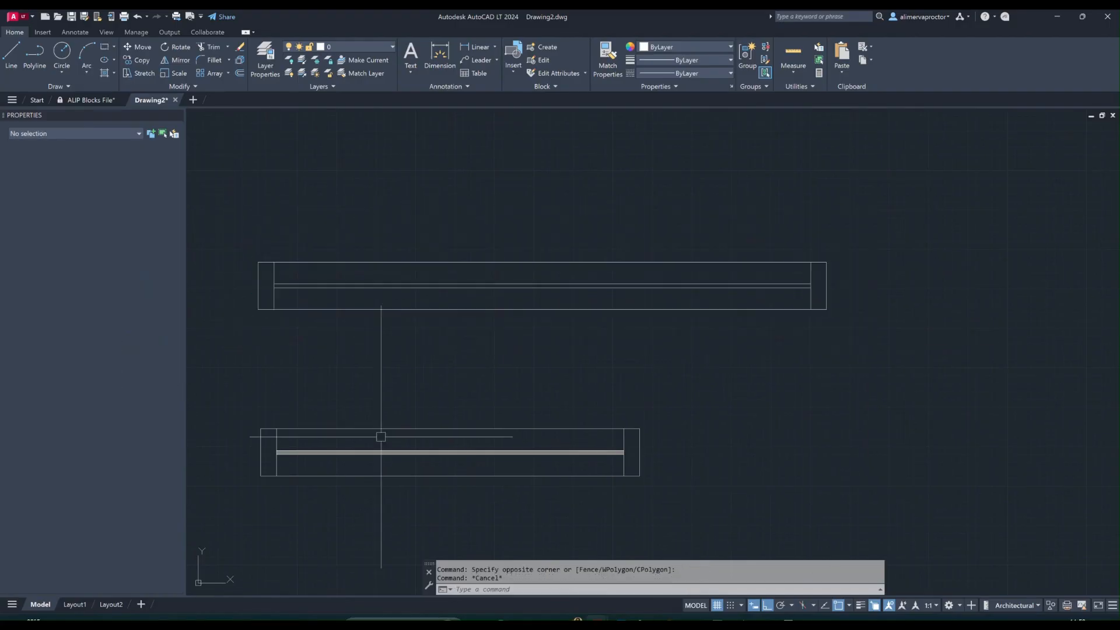
left_click(306, 432)
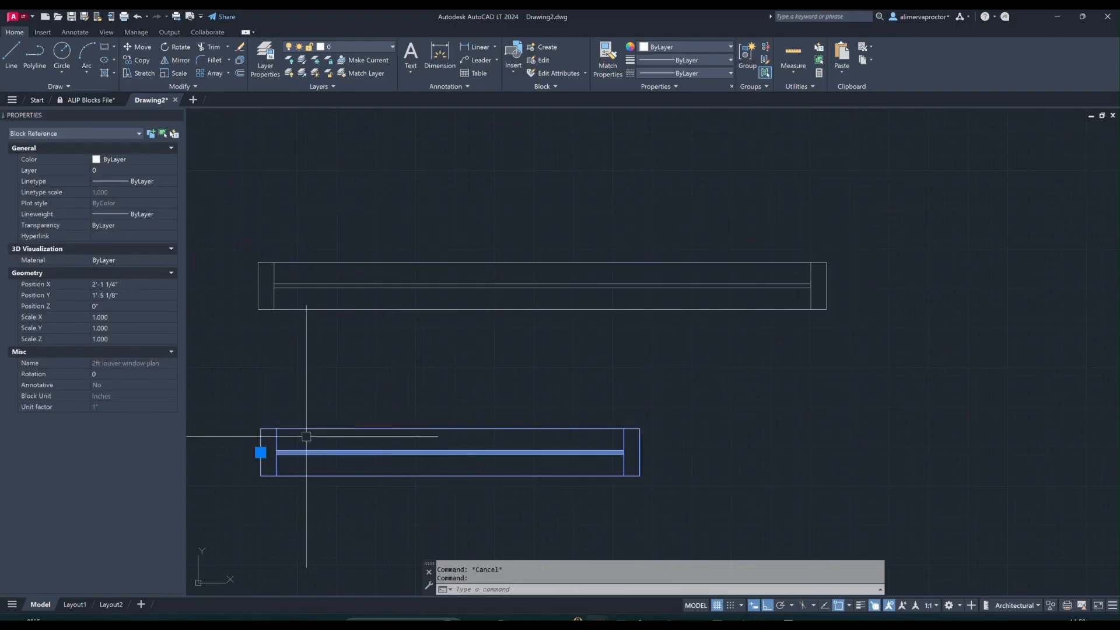
key("Escape")
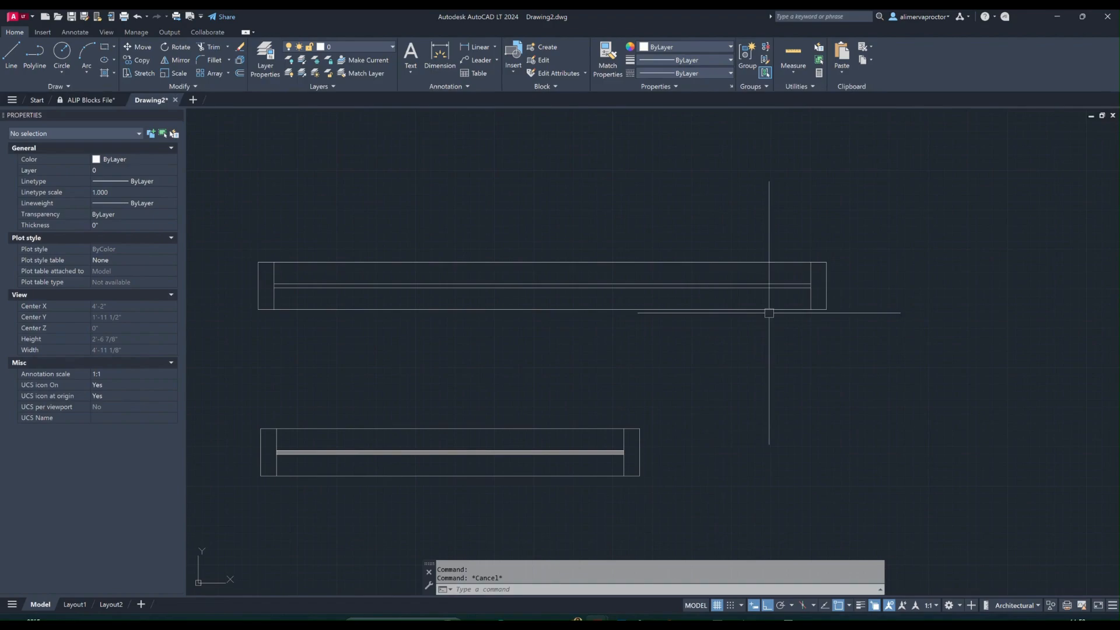
Create a block named "3ft louver window plan" from the longer window's lines, with its base point at the left outer edge's midpoint
left_click(858, 322)
left_click(251, 218)
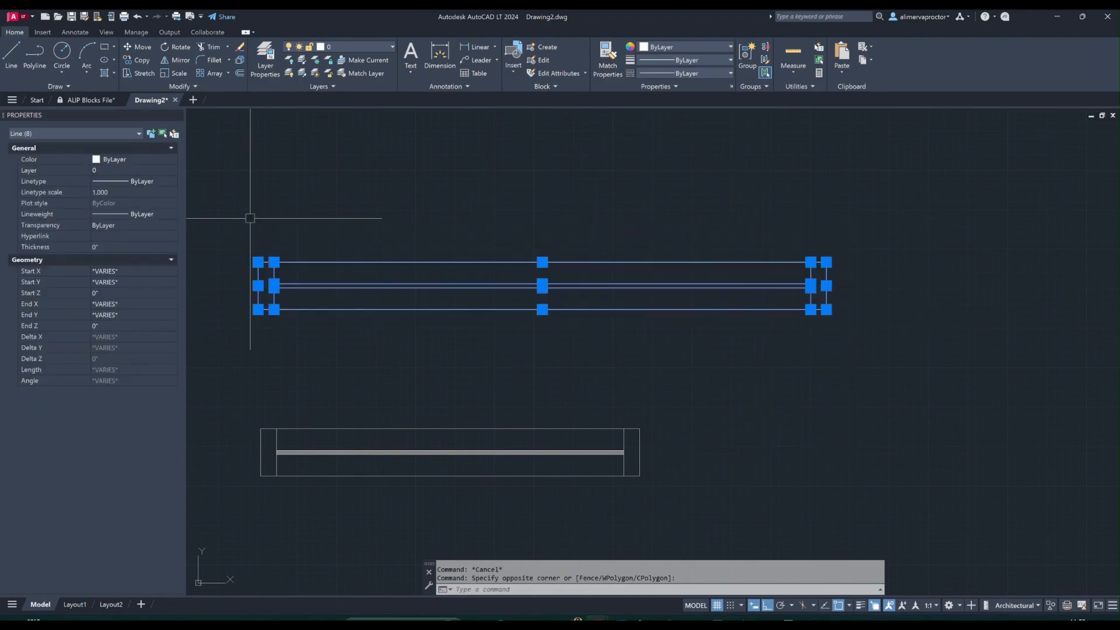
type("block")
key("Return")
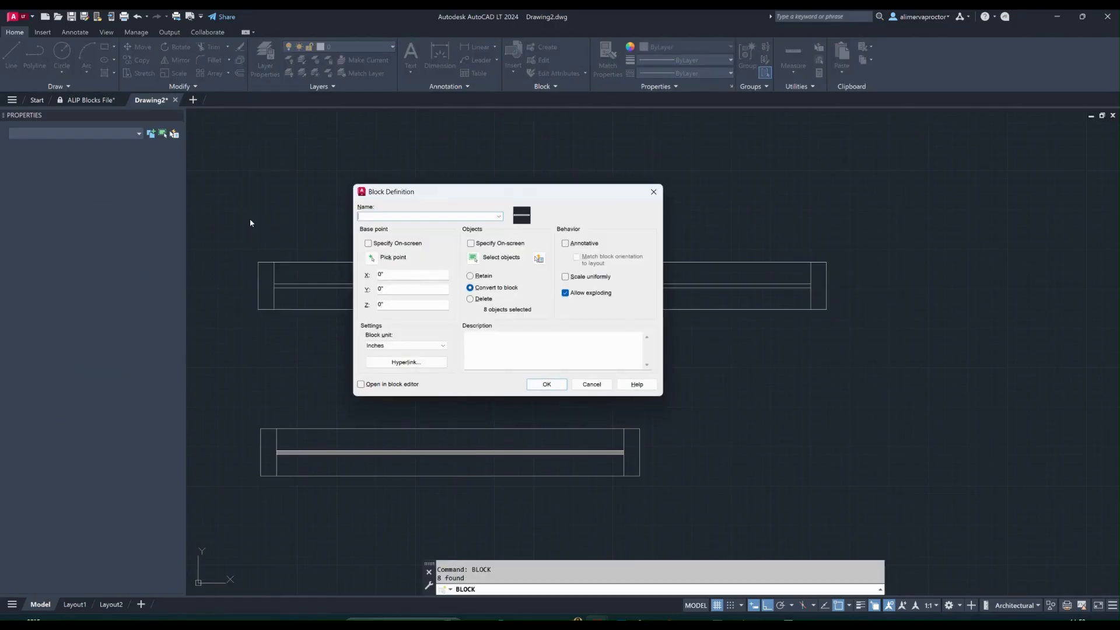
type("3ft louver window plan")
left_click(375, 263)
left_click(259, 286)
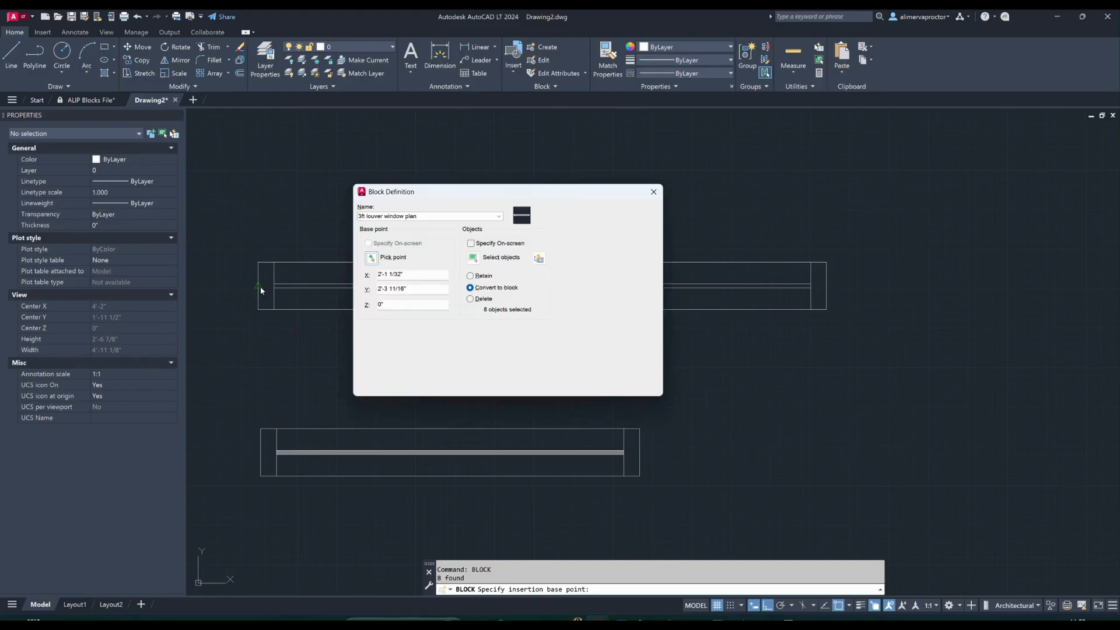
left_click(542, 382)
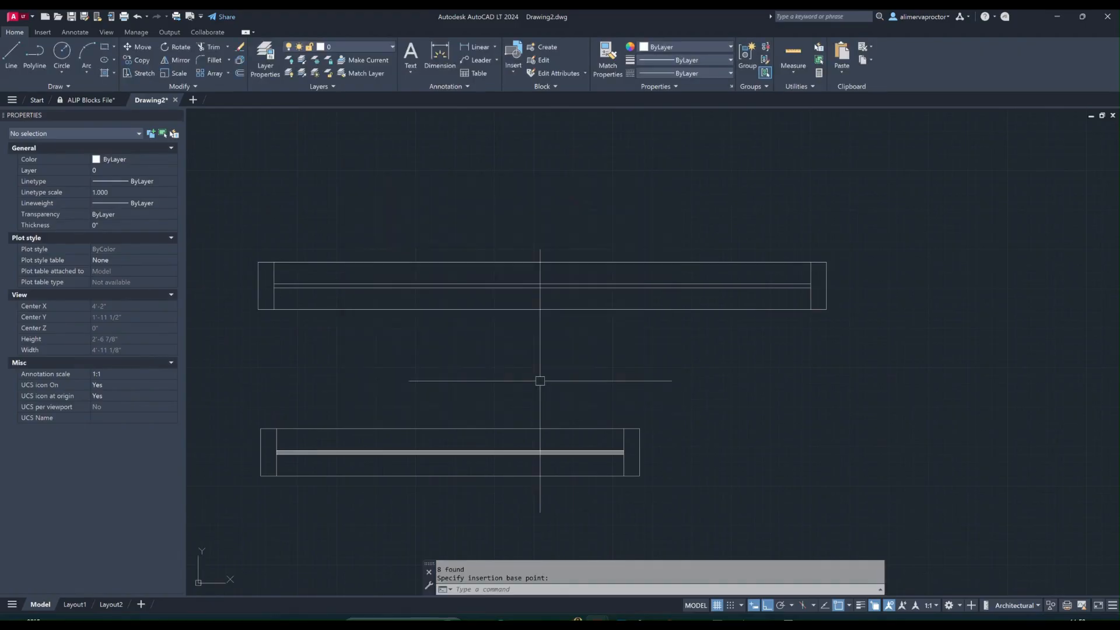
Open the "3ft louver window plan" block for editing and hatch the strip between its glass lines with the SOLID pattern
double_click(350, 308)
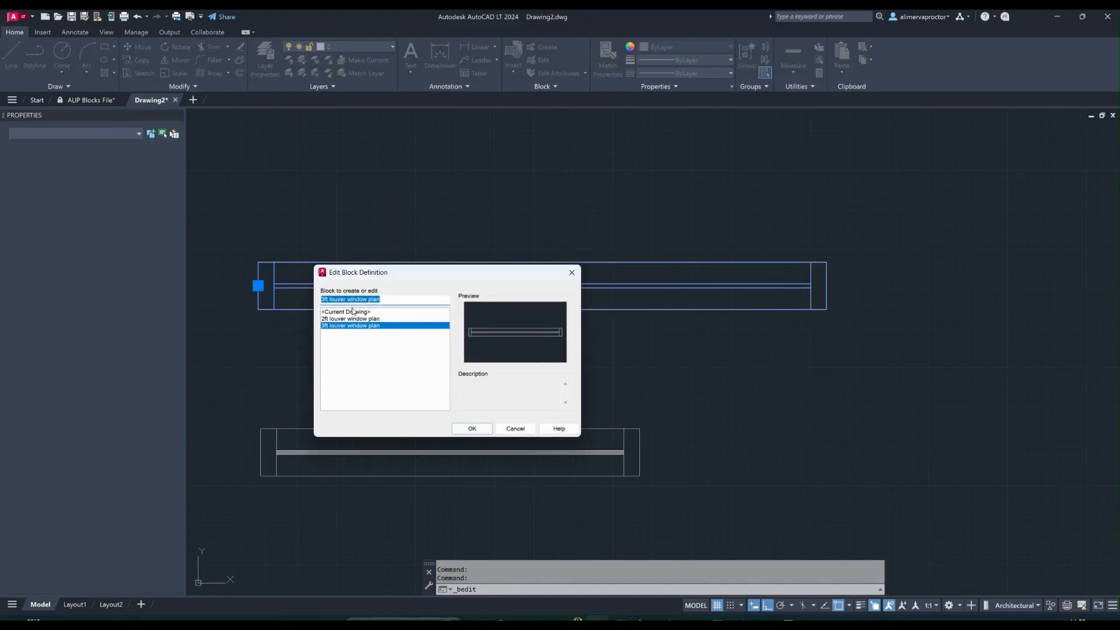
left_click(474, 429)
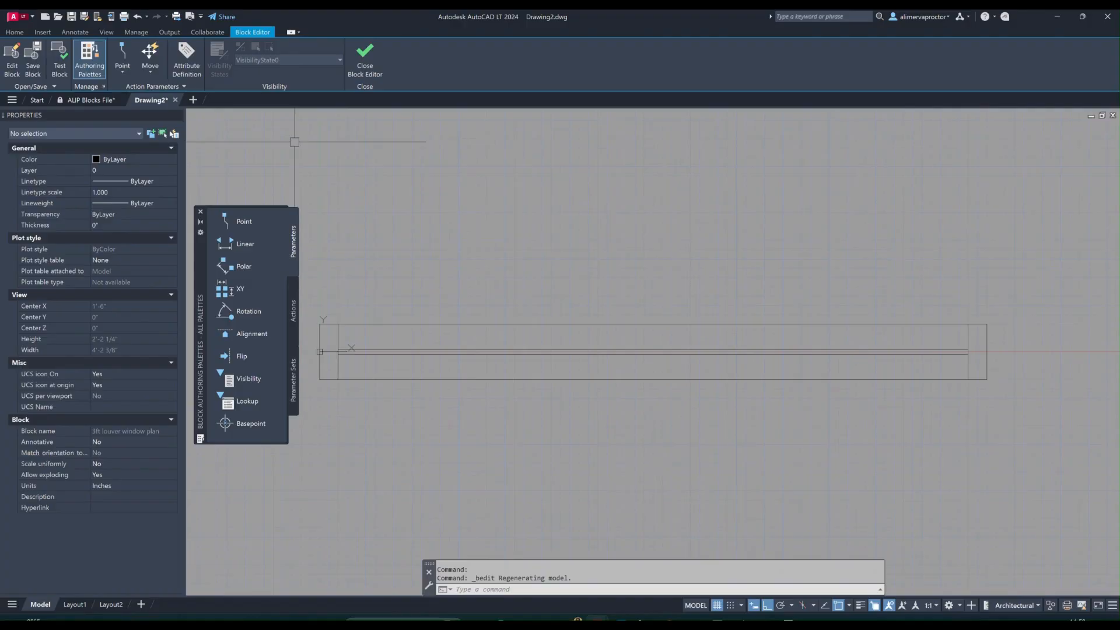
type("h")
key("Return")
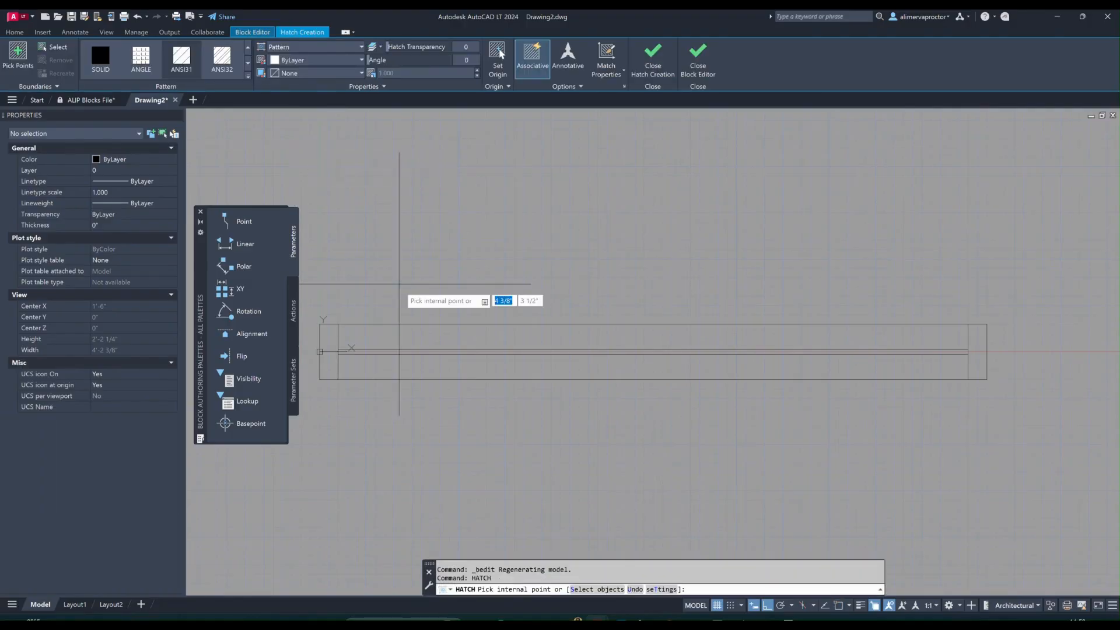
scroll(408, 327, "up", 4)
left_click(428, 382)
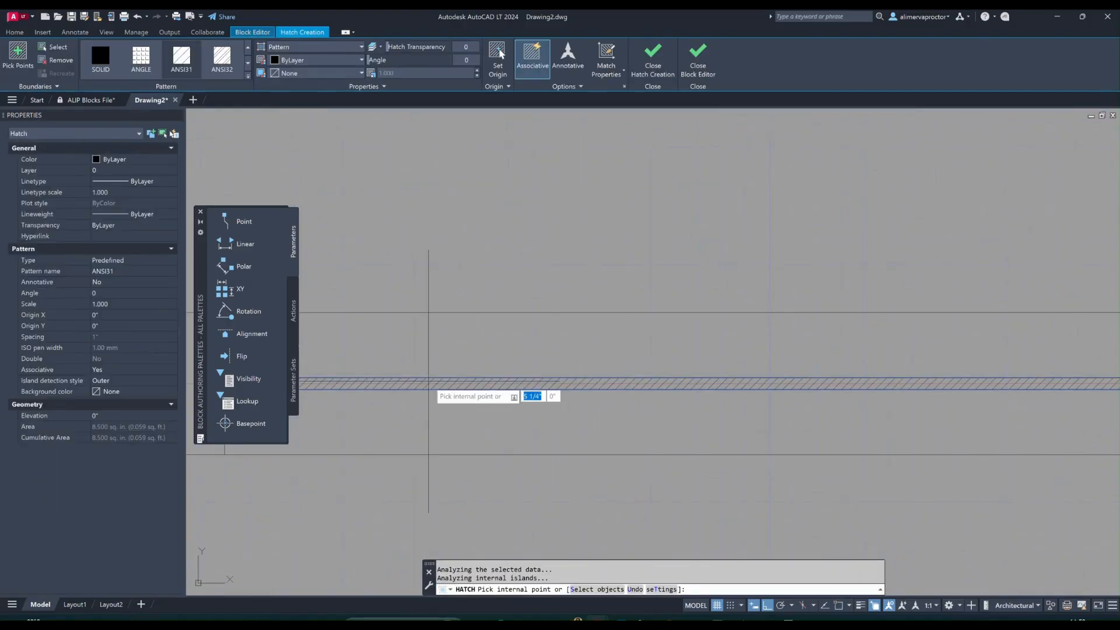
left_click(97, 63)
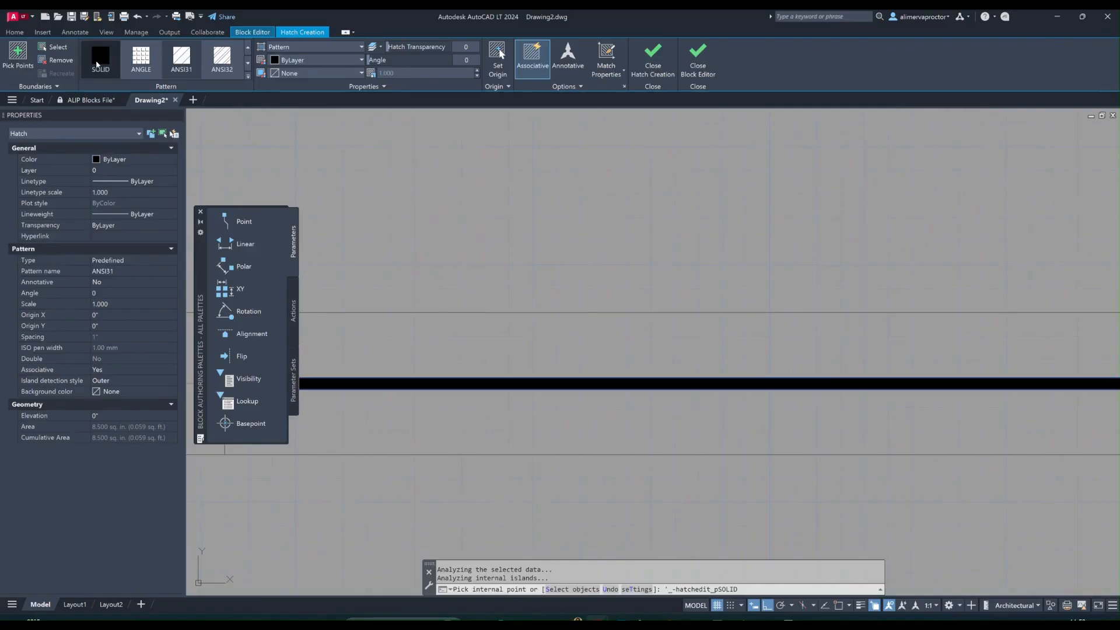
Close the block authoring palettes and set the 3ft window's glass hatch to Color 8
left_click(200, 212)
left_click(142, 163)
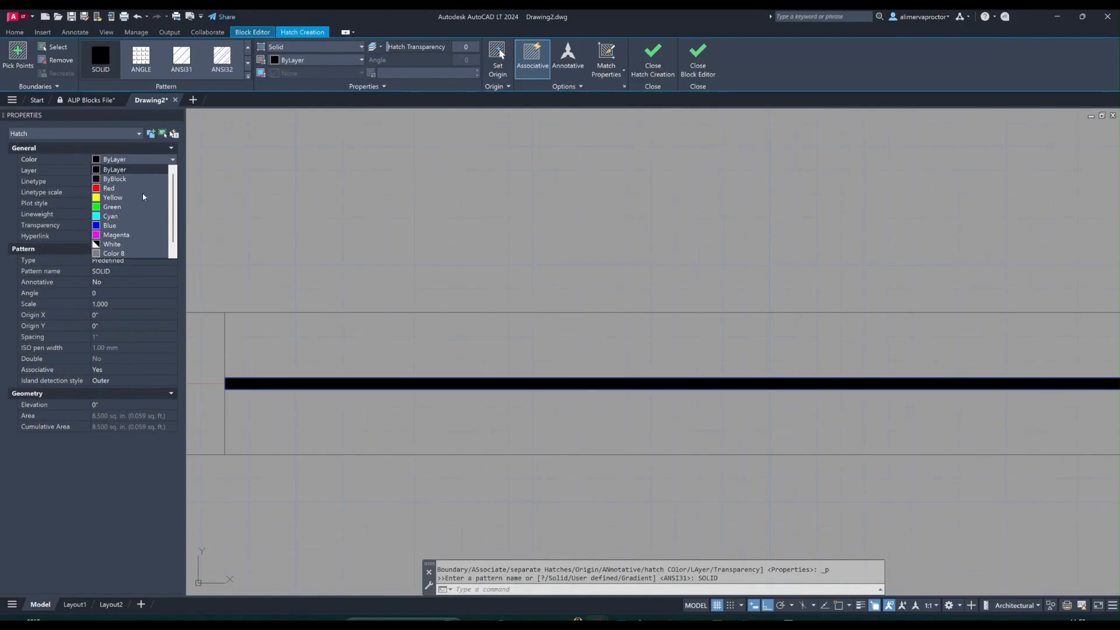
left_click(138, 244)
key("Escape")
key("Escape")
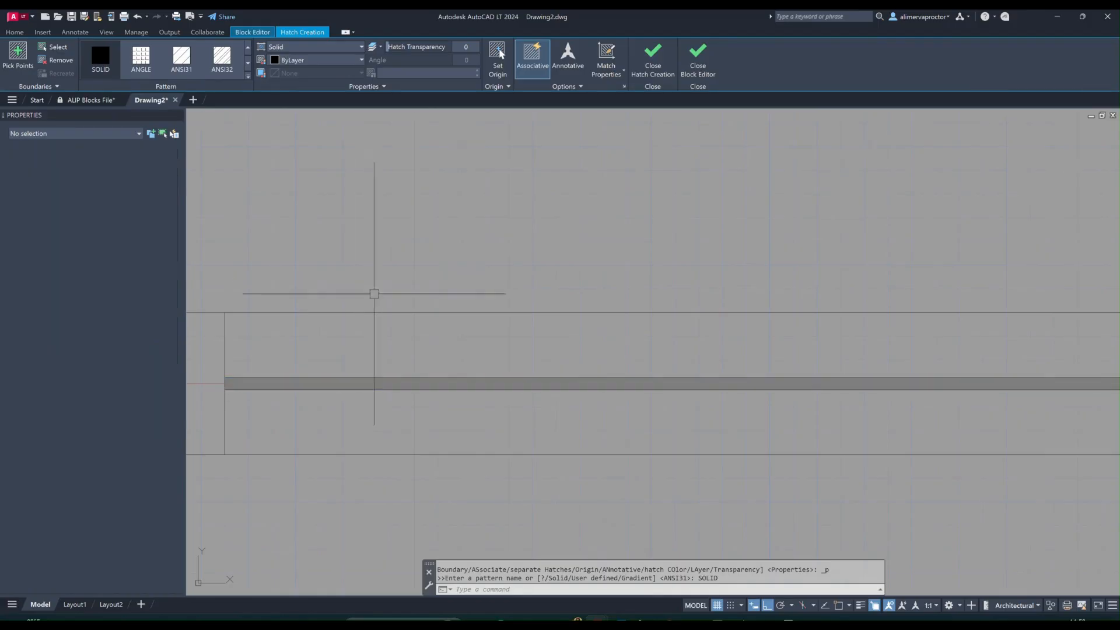
Close the block editor and save the changes to the "3ft louver window plan" block
scroll(371, 292, "down", 6)
left_click(365, 59)
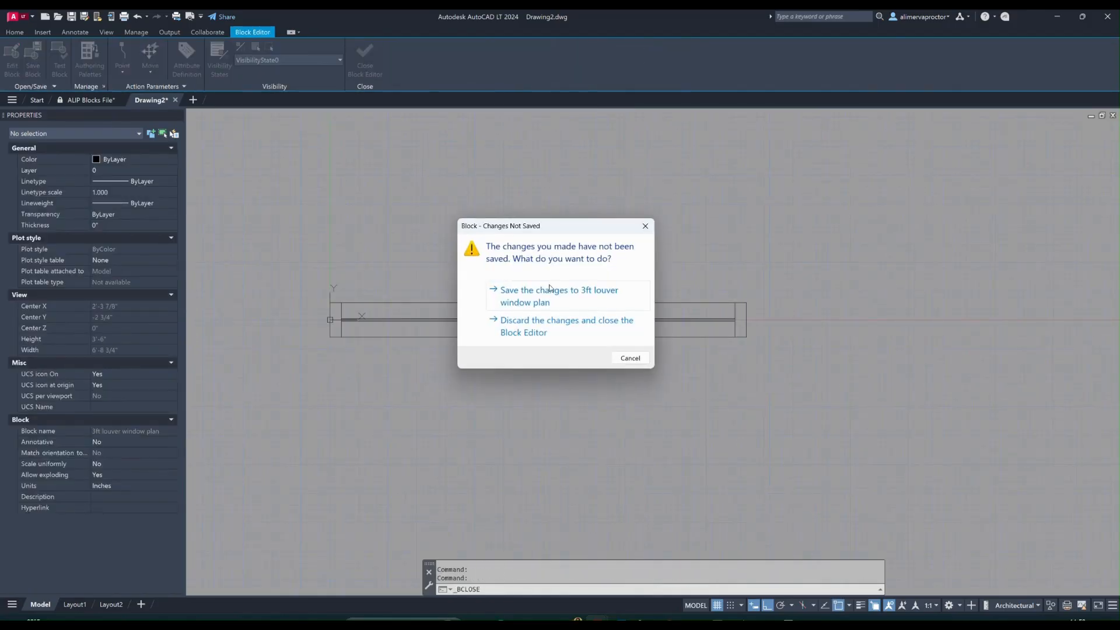
left_click(563, 293)
scroll(455, 320, "down", 4)
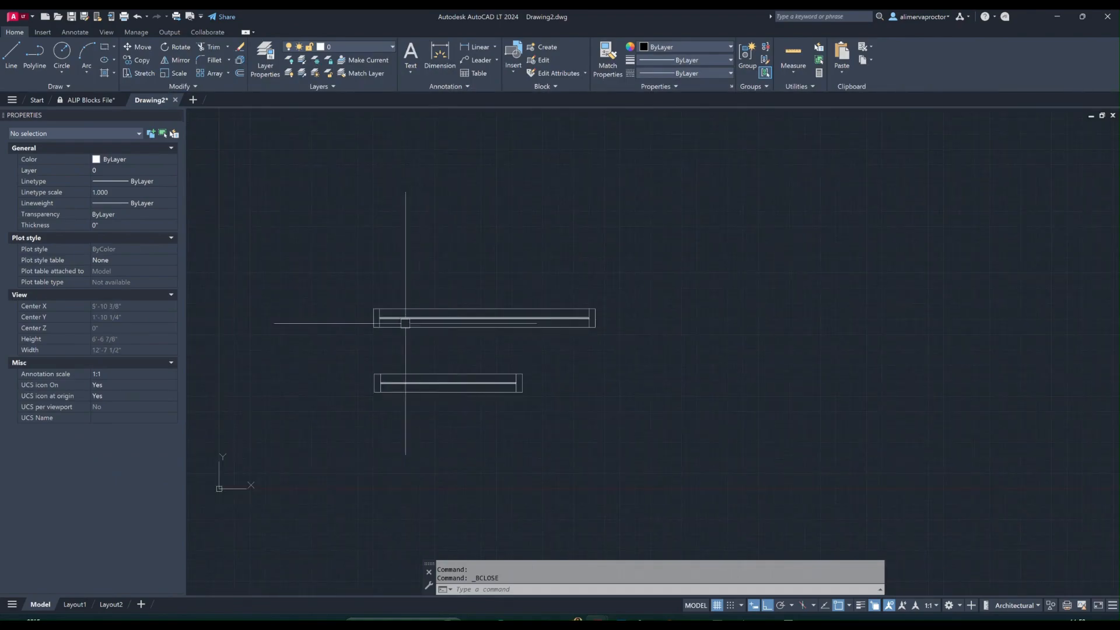
scroll(387, 350, "up", 2)
key("Escape")
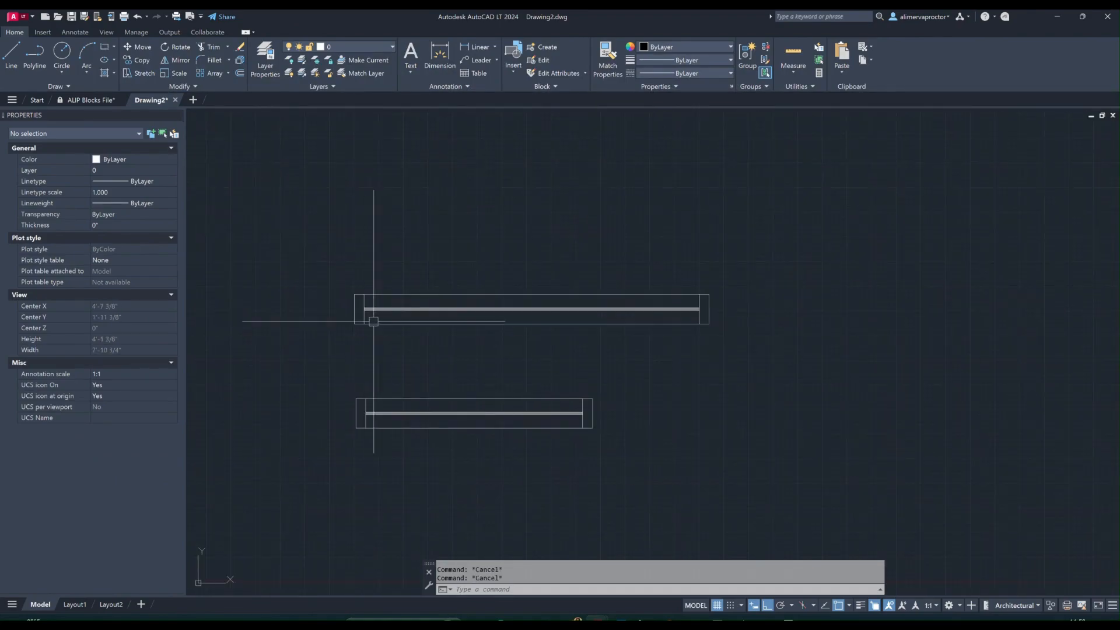
Move the 3ft window block by its base point onto the right end midpoint of the 2ft window block
left_click(354, 309)
key("Escape")
left_click(377, 323)
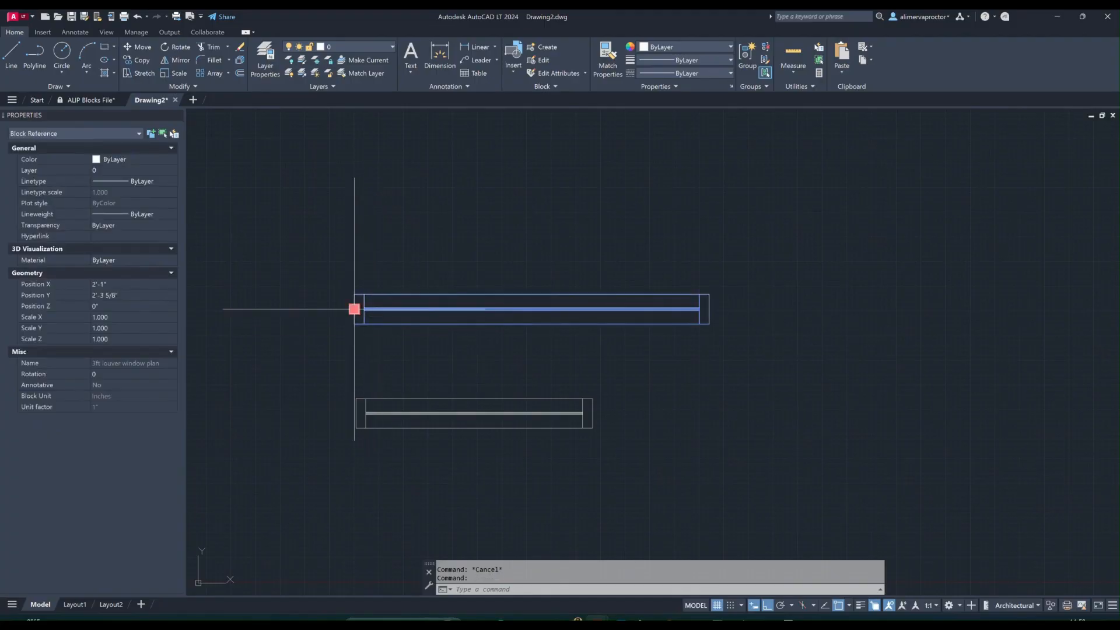
left_click(354, 309)
middle_click_drag(679, 429, 560, 402)
left_click(479, 384)
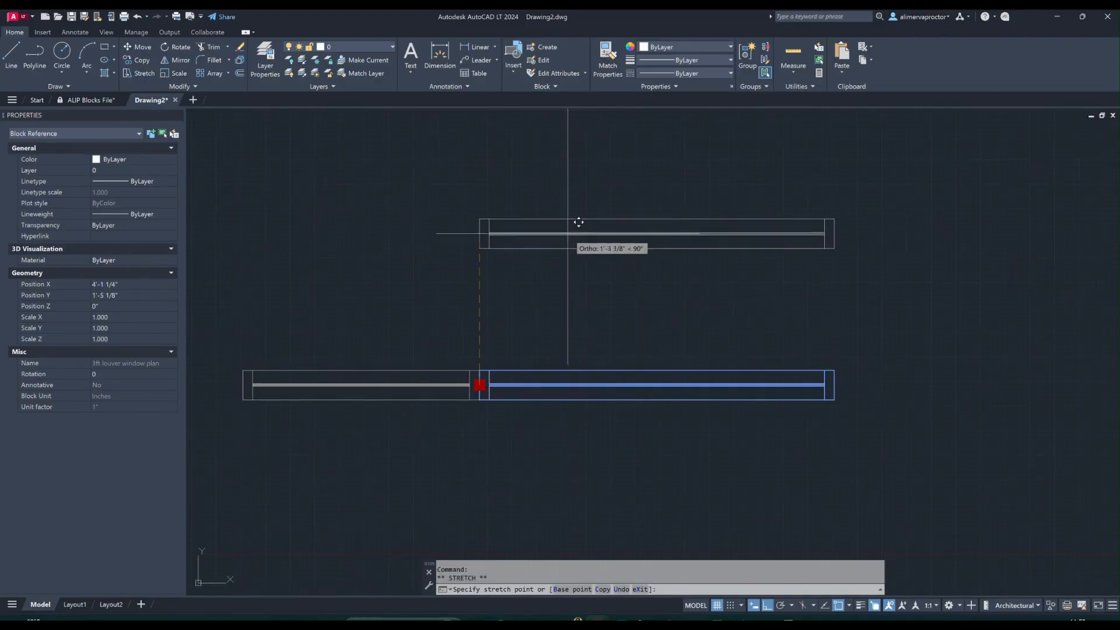
key("Escape")
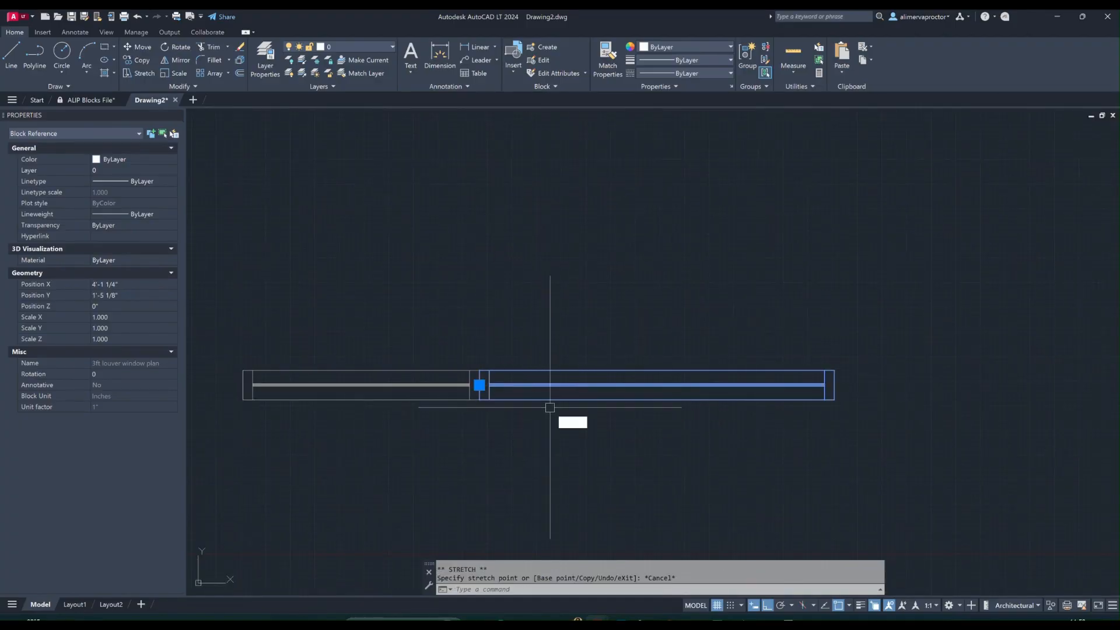
Move the 3ft window block horizontally to the right, leaving a gap between it and the 2ft window block
key("Return")
scroll(432, 449, "down", 4)
left_click(433, 460)
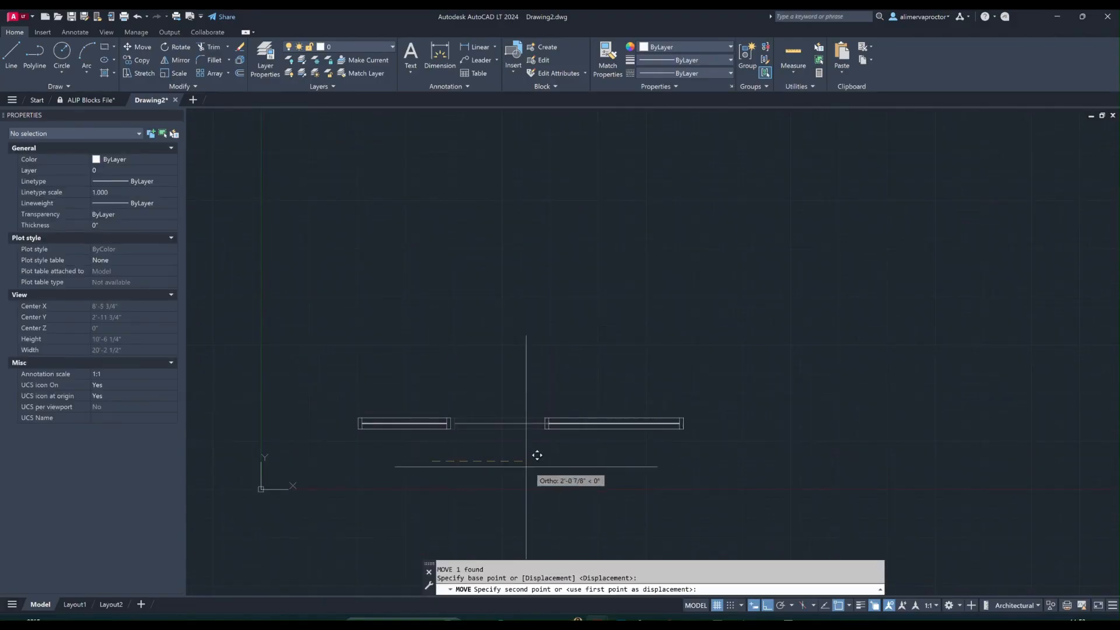
left_click(552, 460)
key("Escape")
Select both the 2ft and 3ft window plan blocks and move them together straight up
left_click(635, 454)
left_click(337, 335)
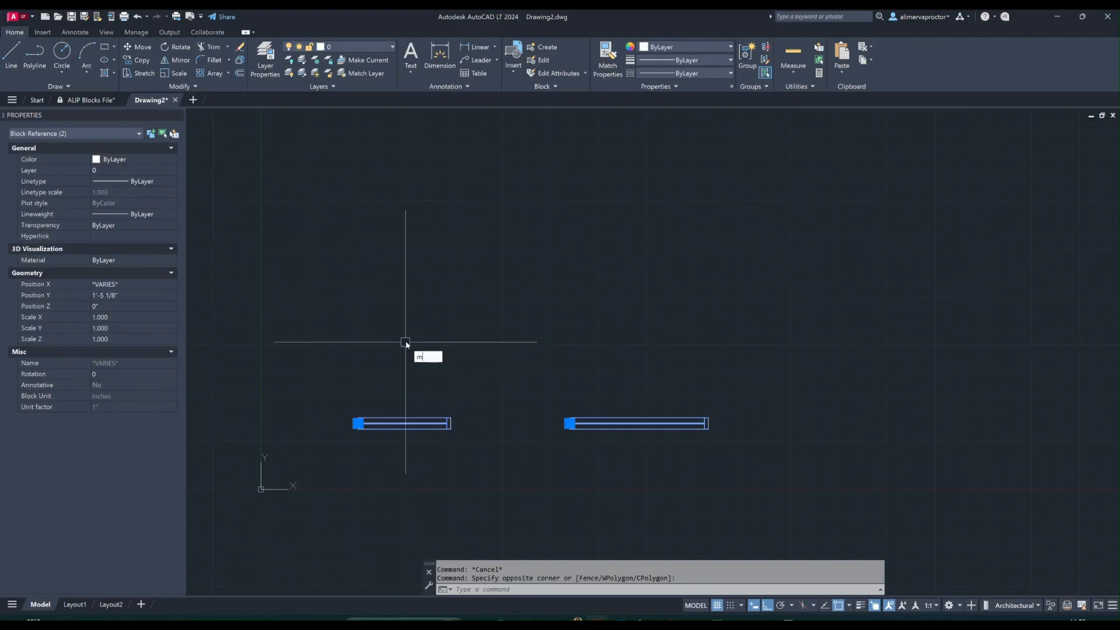
key("Return")
left_click(492, 362)
left_click(500, 213)
key("Escape")
key("Escape")
middle_click_drag(475, 295, 474, 344)
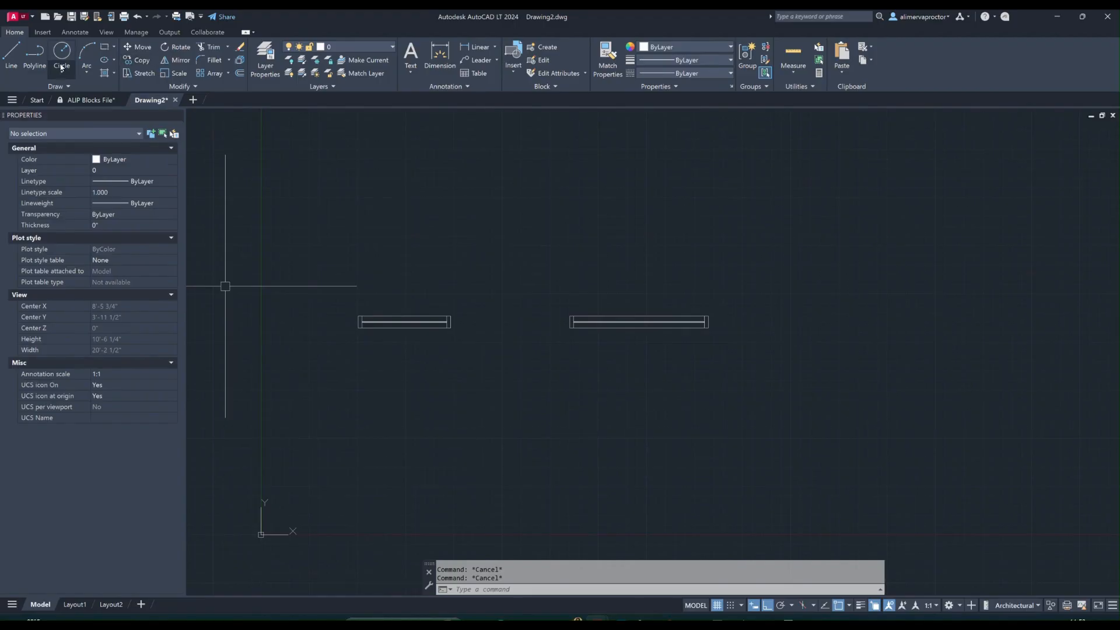
left_click(104, 47)
scroll(425, 447, "up", 2)
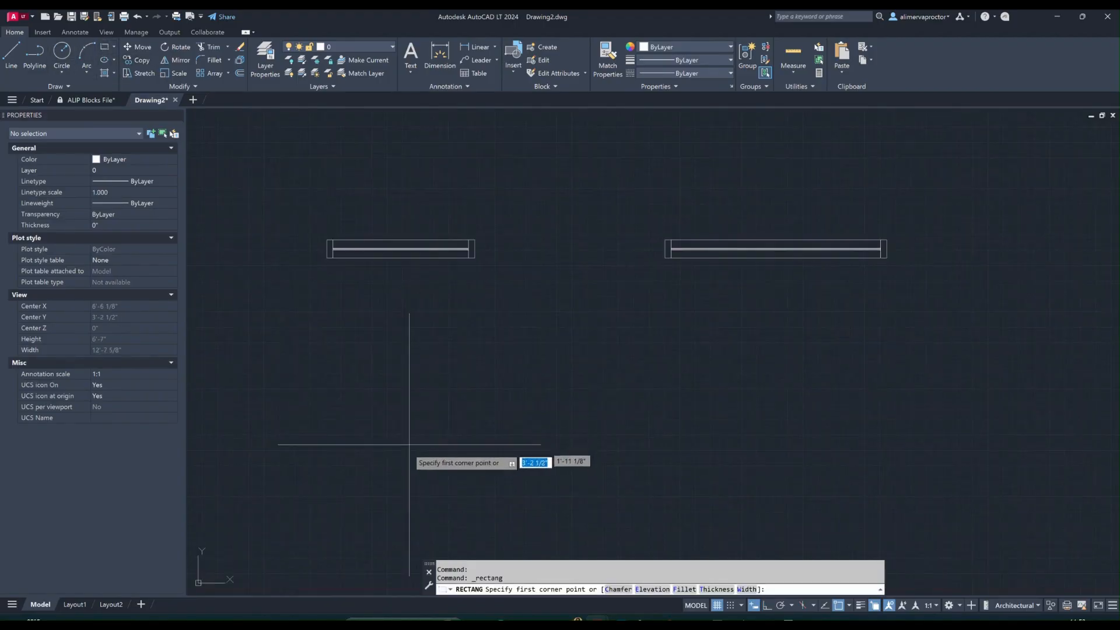
key("Escape")
key("Escape")
type("rec")
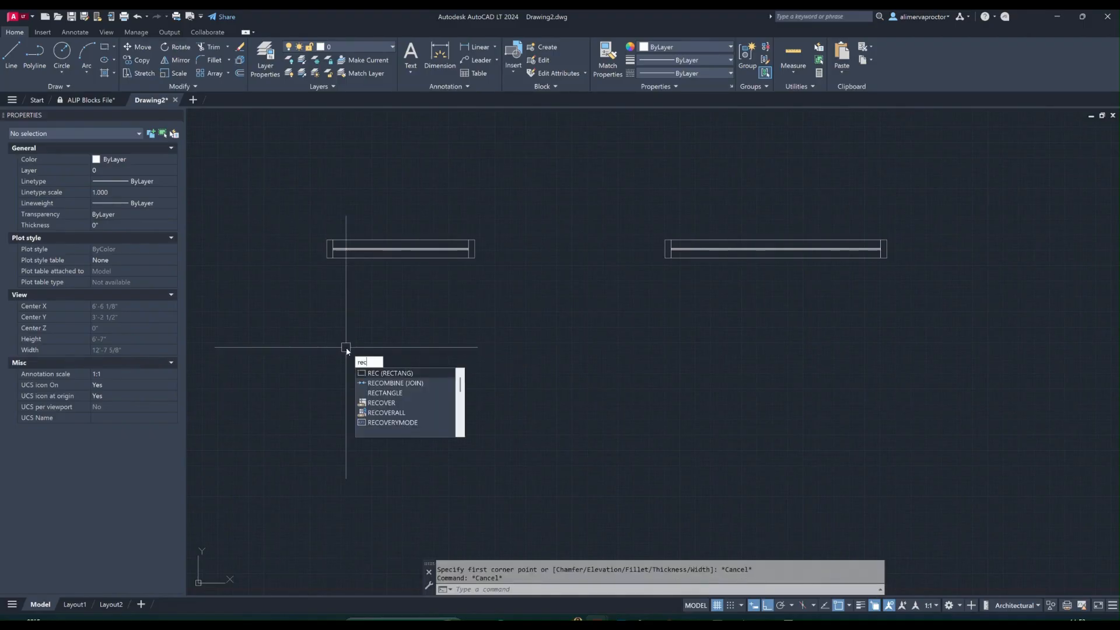
key("Return")
key("Escape")
key("Escape")
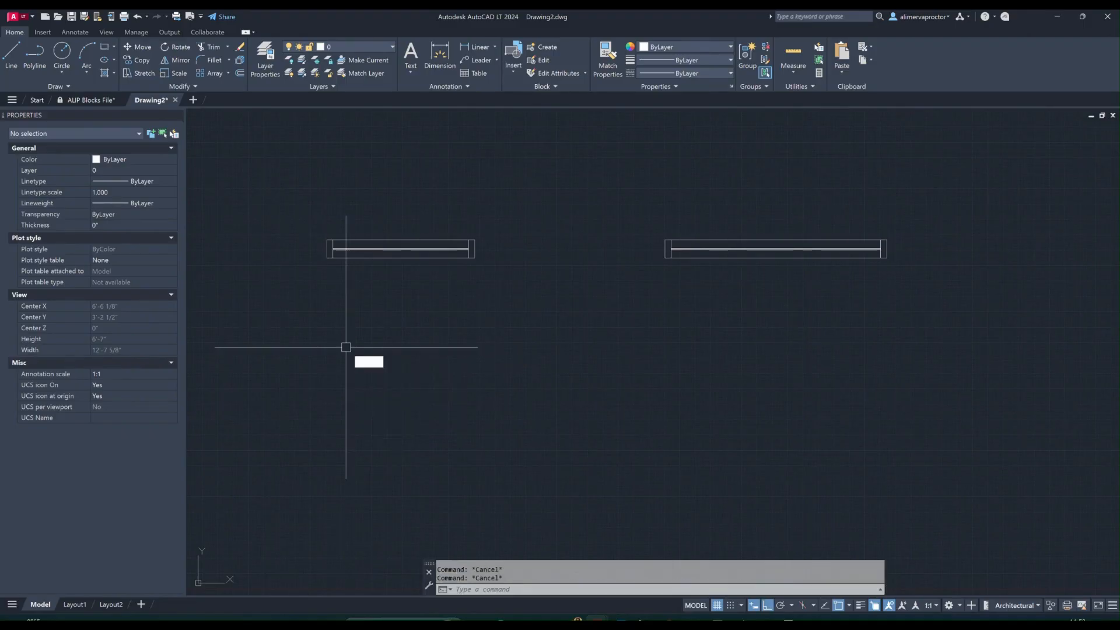
Draw a 2' by 2' rectangle in the empty area below the 2ft window block
type("rec")
key("Return")
left_click(343, 316)
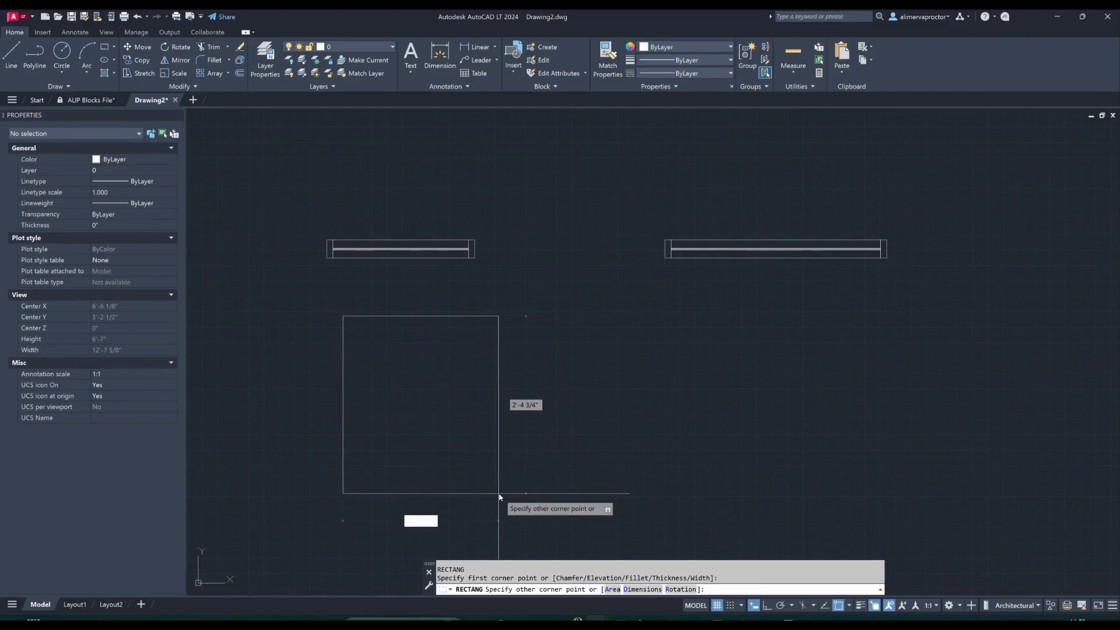
type("2'")
key("Tab")
type("2")
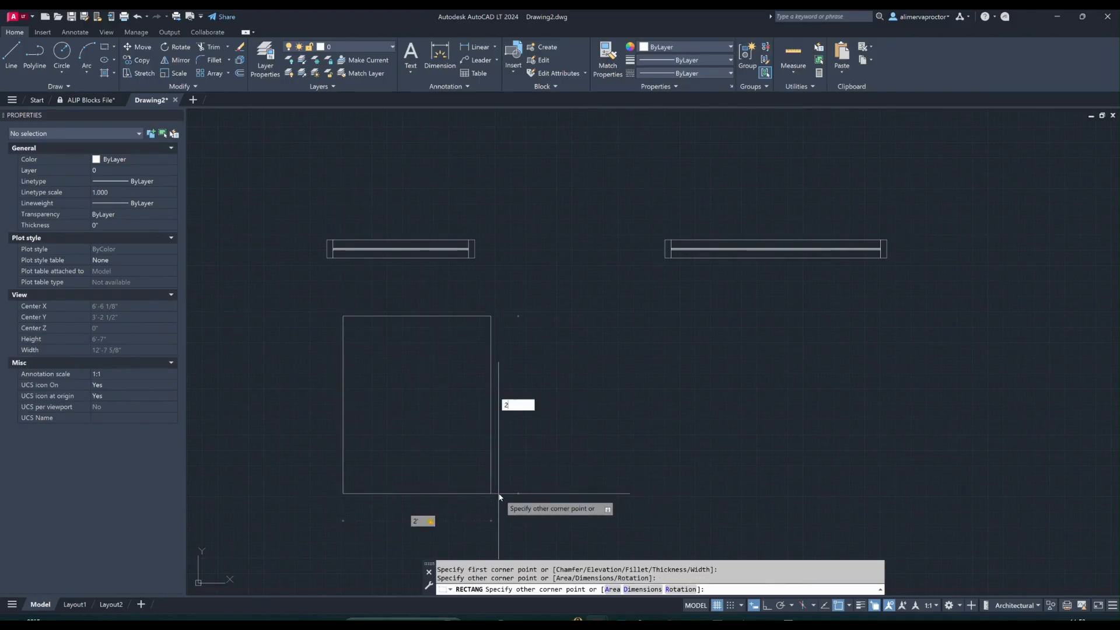
type("'")
key("Return")
key("Escape")
key("Escape")
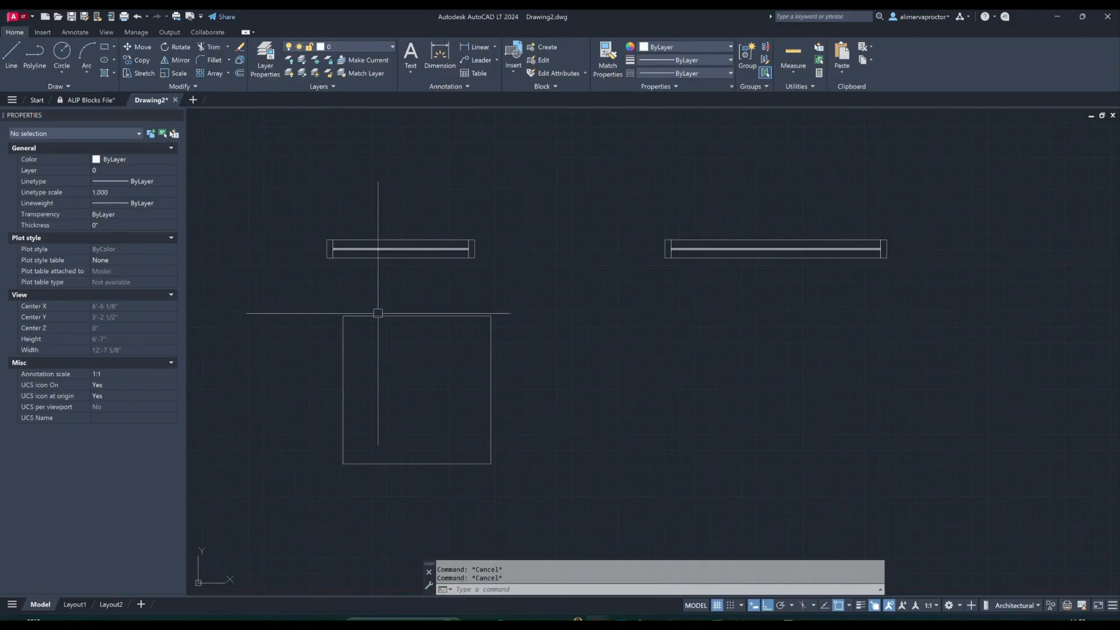
Move the rectangle by its upper-left corner onto the lower-left corner of the 2ft window block
left_click(377, 313)
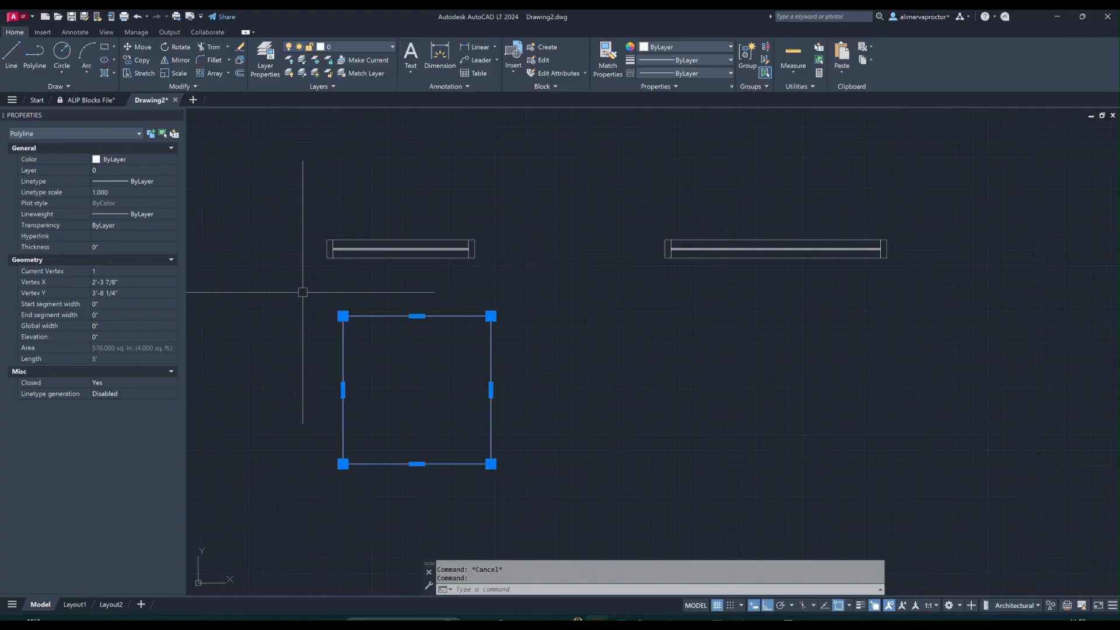
left_click(138, 47)
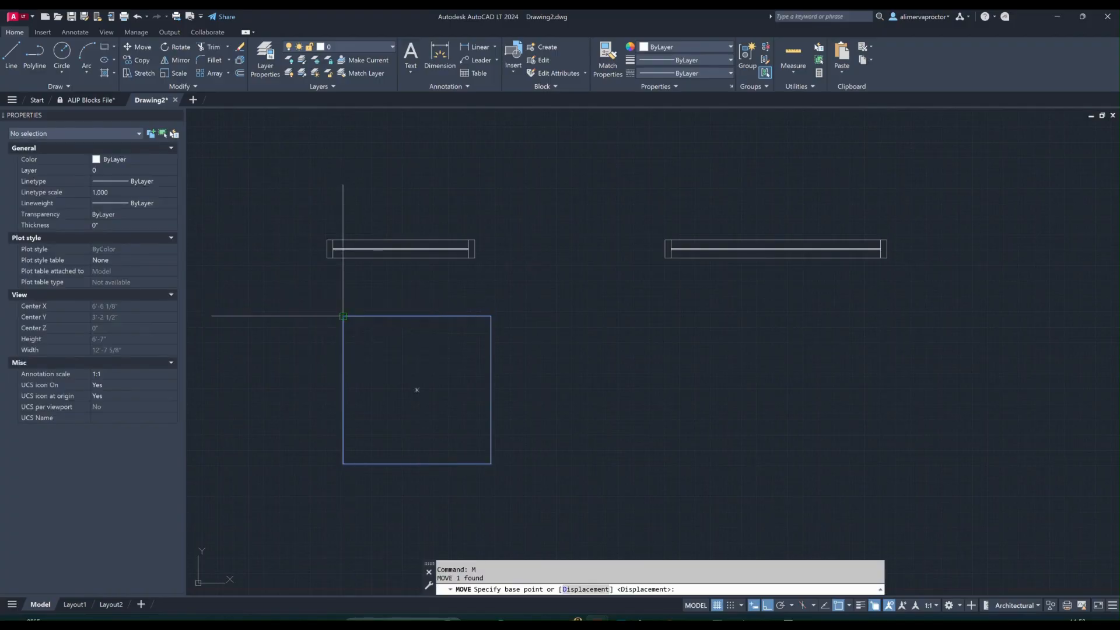
left_click(343, 316)
left_click(330, 257)
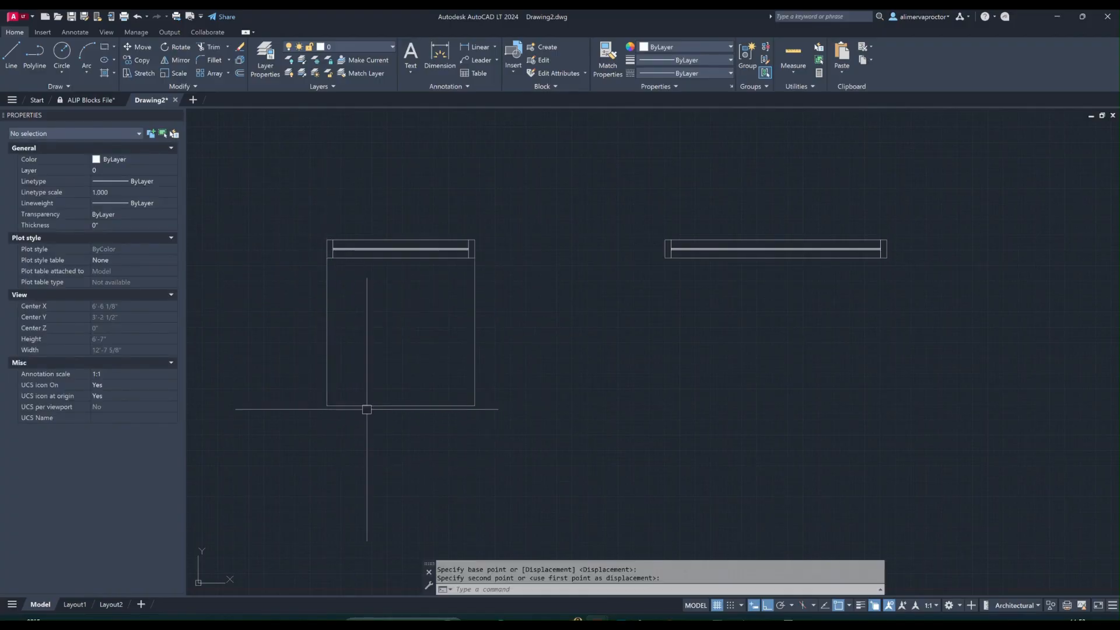
Move the rectangle straight down, leaving a small gap below the 2ft window block
left_click(389, 414)
left_click(386, 379)
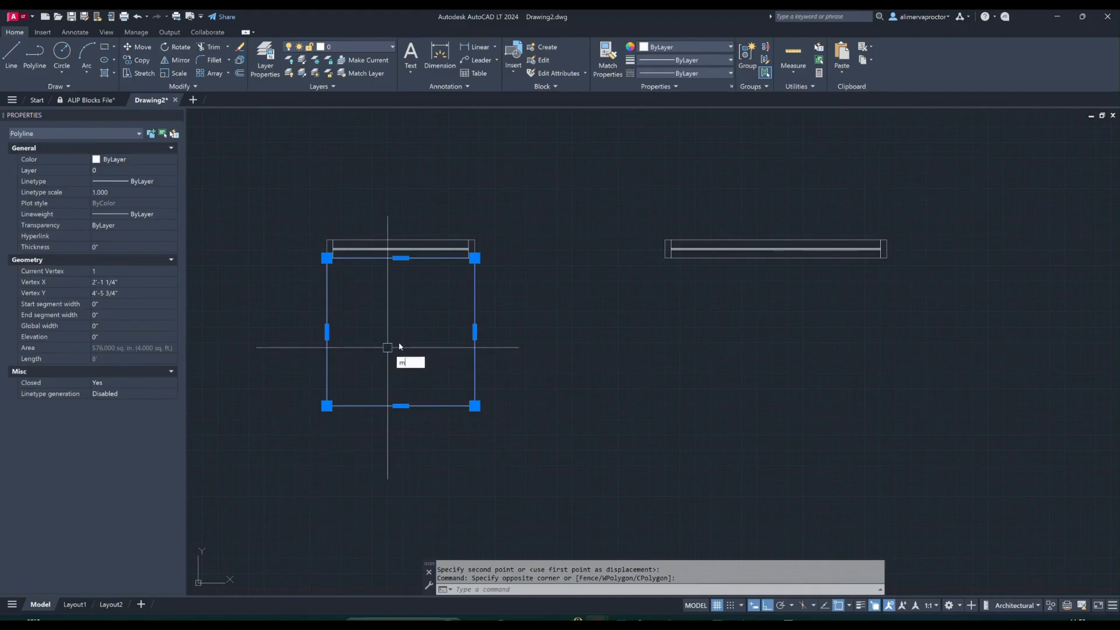
key("Return")
left_click(415, 323)
left_click(416, 355)
key("Escape")
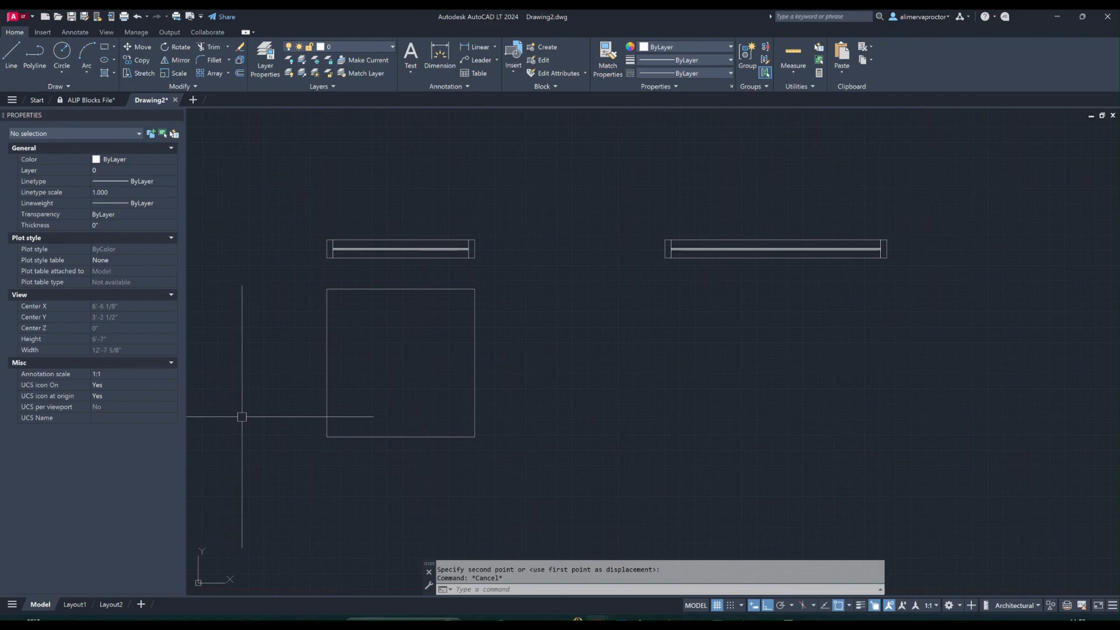
left_click(447, 377)
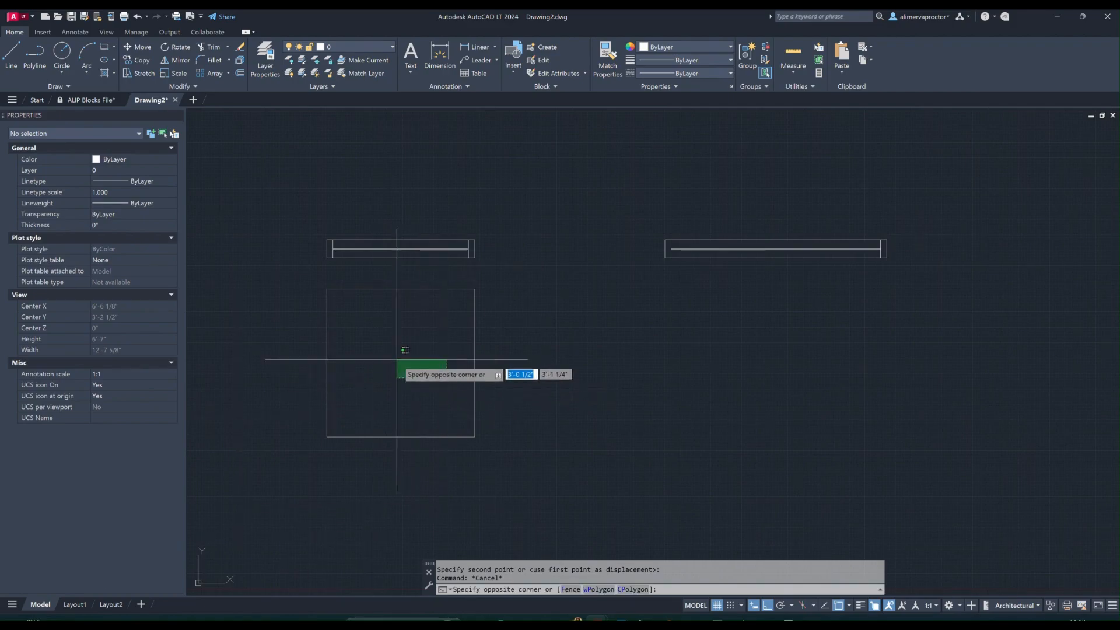
middle_click_drag(401, 341, 401, 356)
key("Escape")
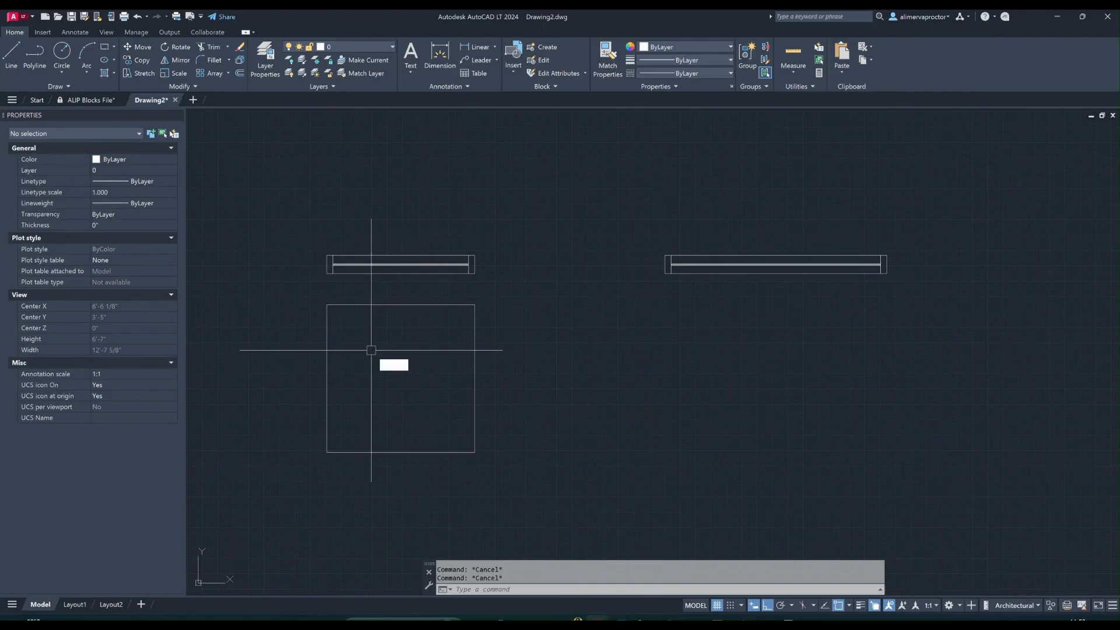
Offset the 2' square rectangle inward by 1" to form the window frame
type("of")
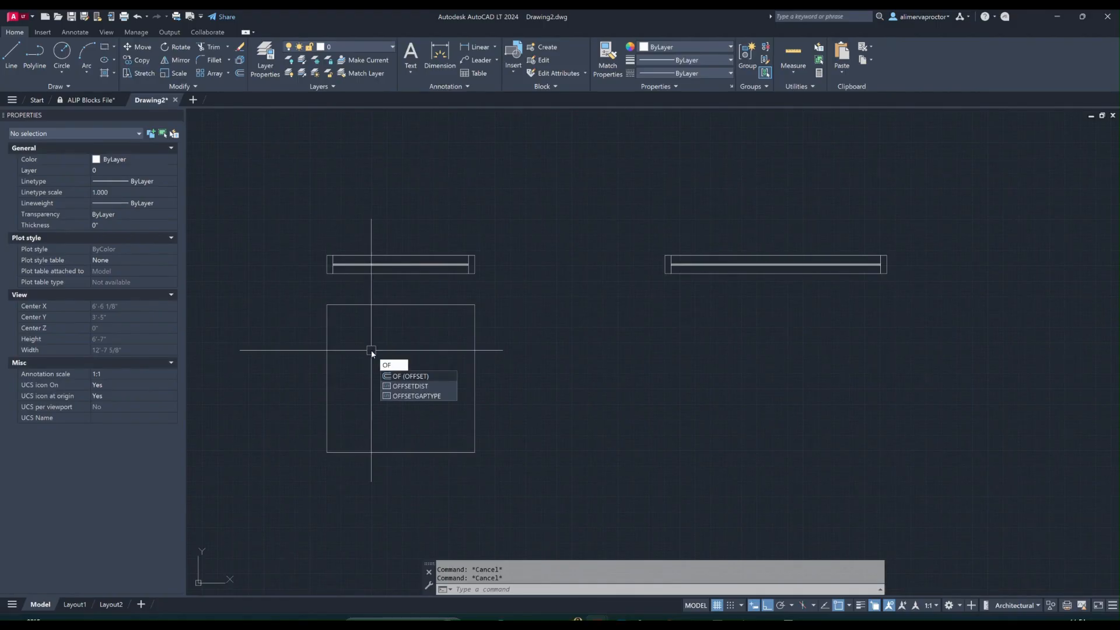
key("Return")
type("1")
key("Return")
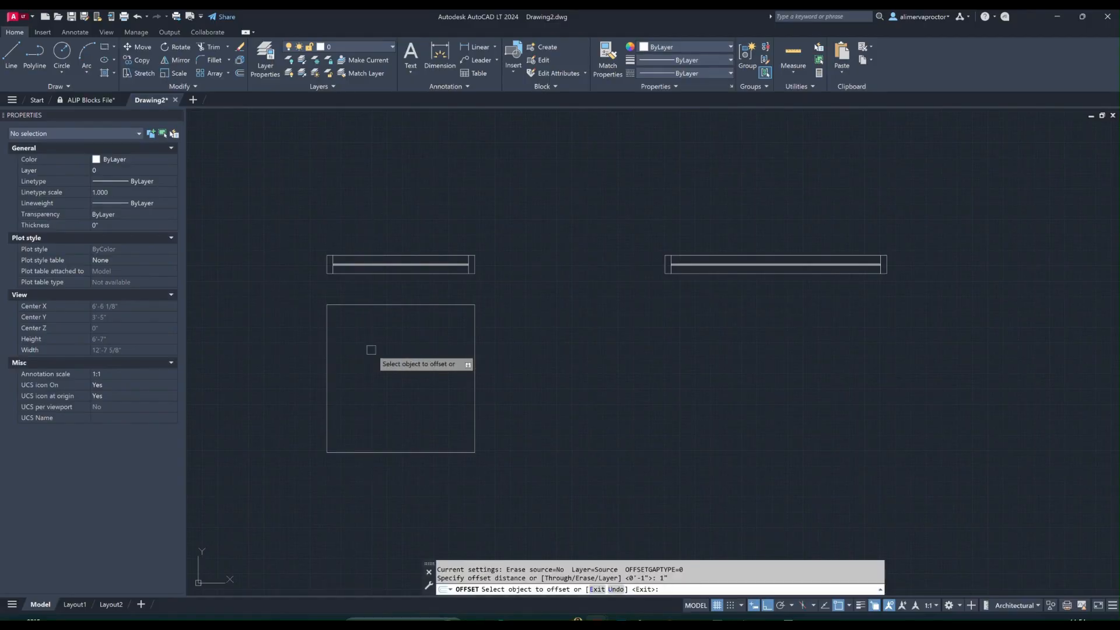
left_click(379, 305)
left_click(386, 330)
key("Escape")
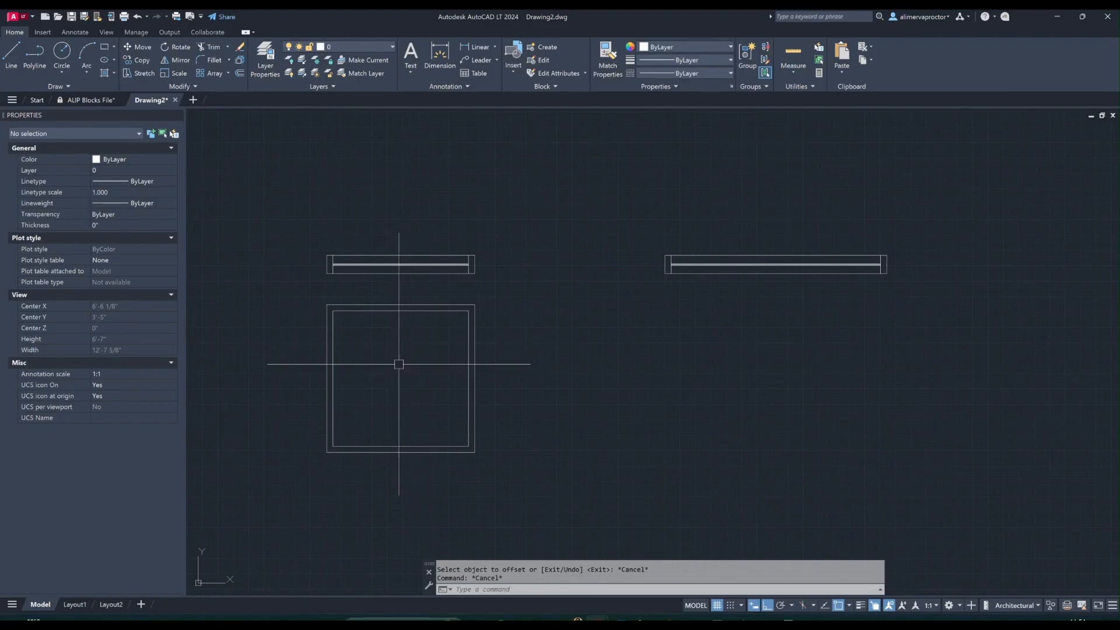
Draw a vertical line from the midpoint of the inner rectangle's top edge to the midpoint of its bottom edge
type("l")
key("Return")
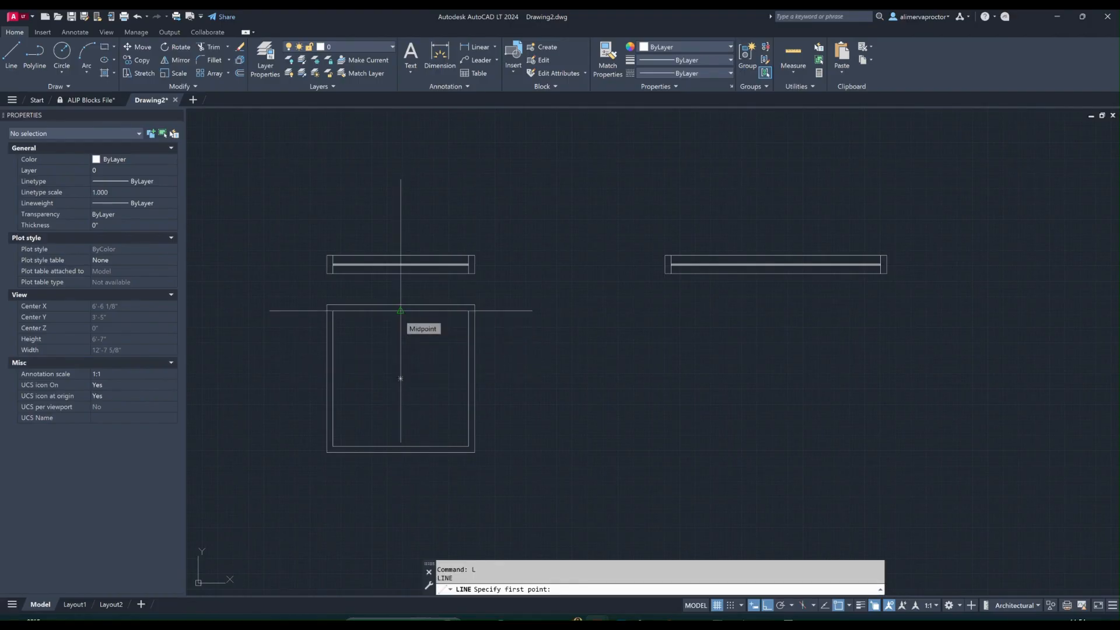
left_click(400, 310)
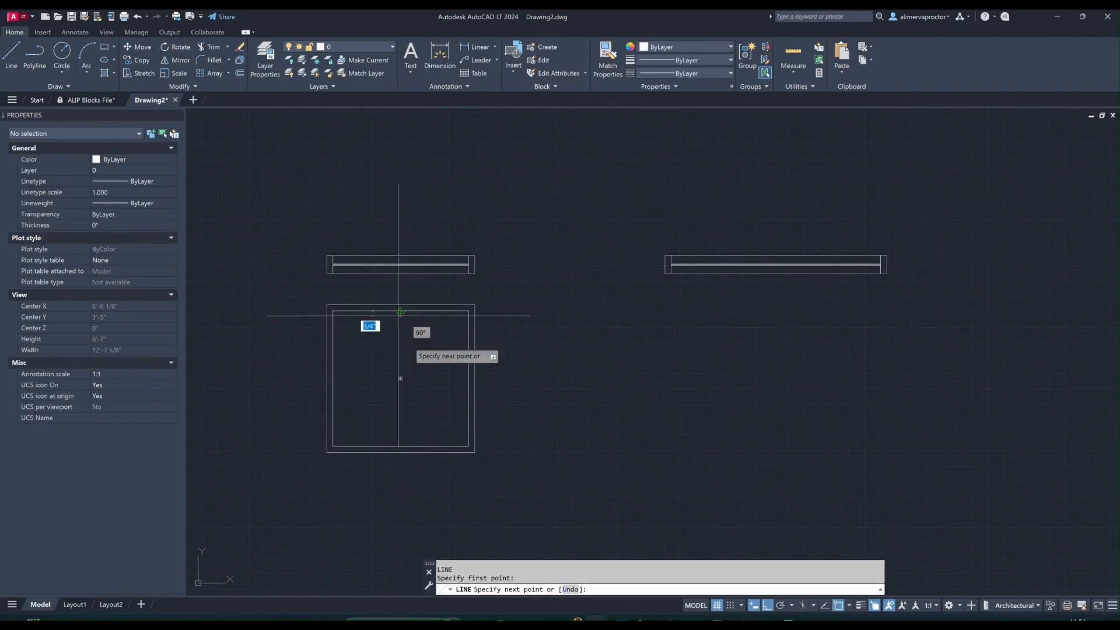
left_click(400, 446)
key("Escape")
Delete the vertical centre line inside the inner rectangle
scroll(390, 377, "up", 2)
scroll(391, 377, "up", 2)
middle_click_drag(389, 377, 410, 346)
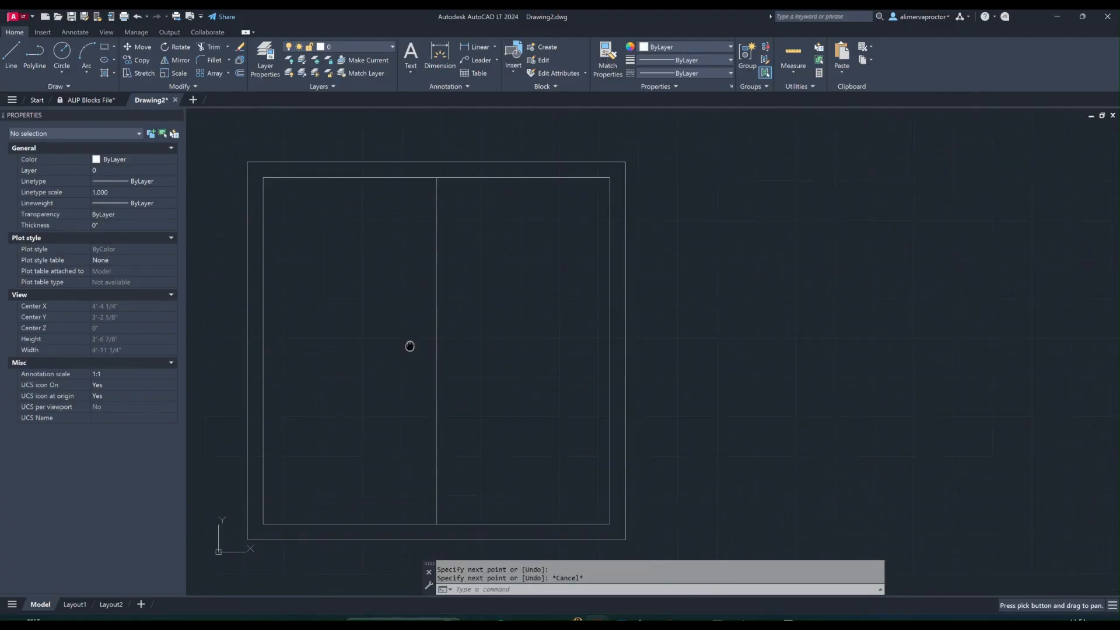
left_click(470, 366)
left_click(393, 342)
key("Delete")
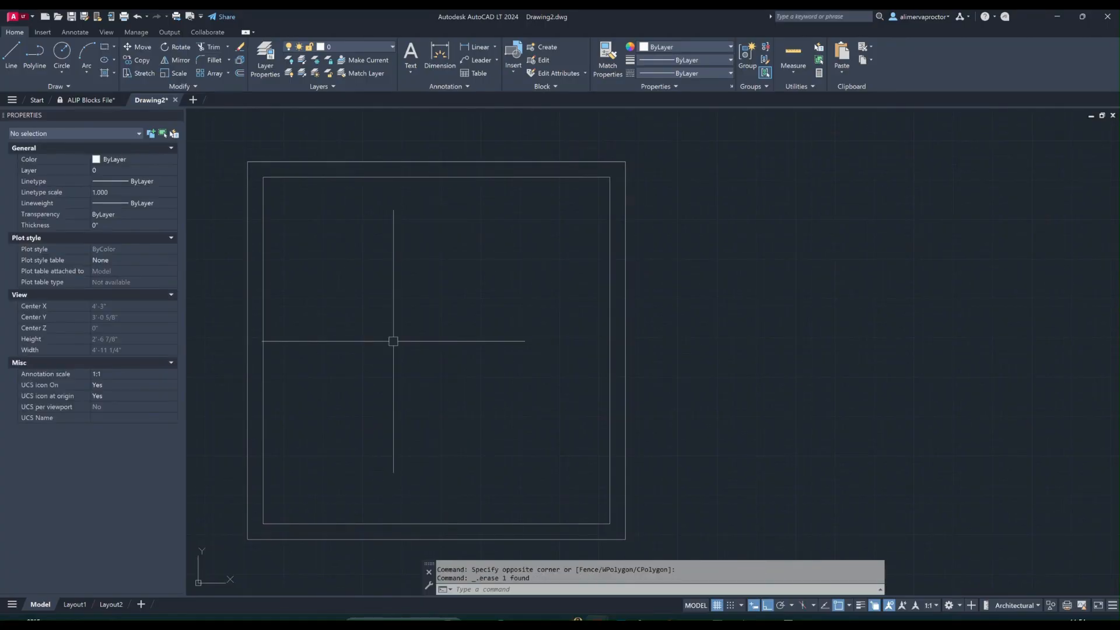
key("Escape")
key("Escape")
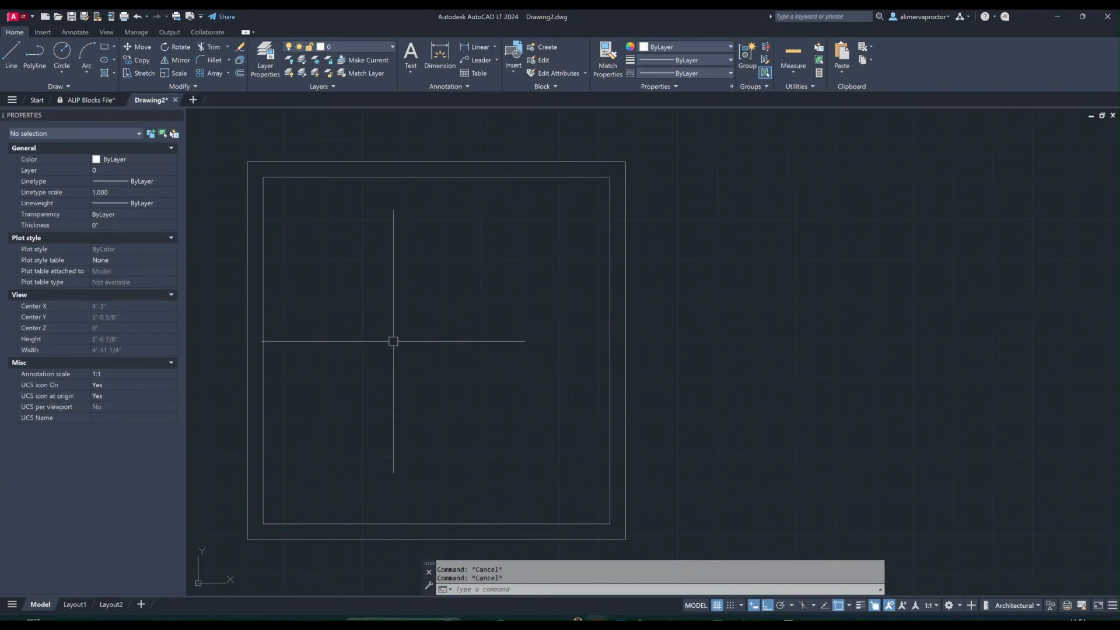
Redraw the vertical centre line between the midpoints of the inner rectangle's top and bottom edges
type("l")
key("Return")
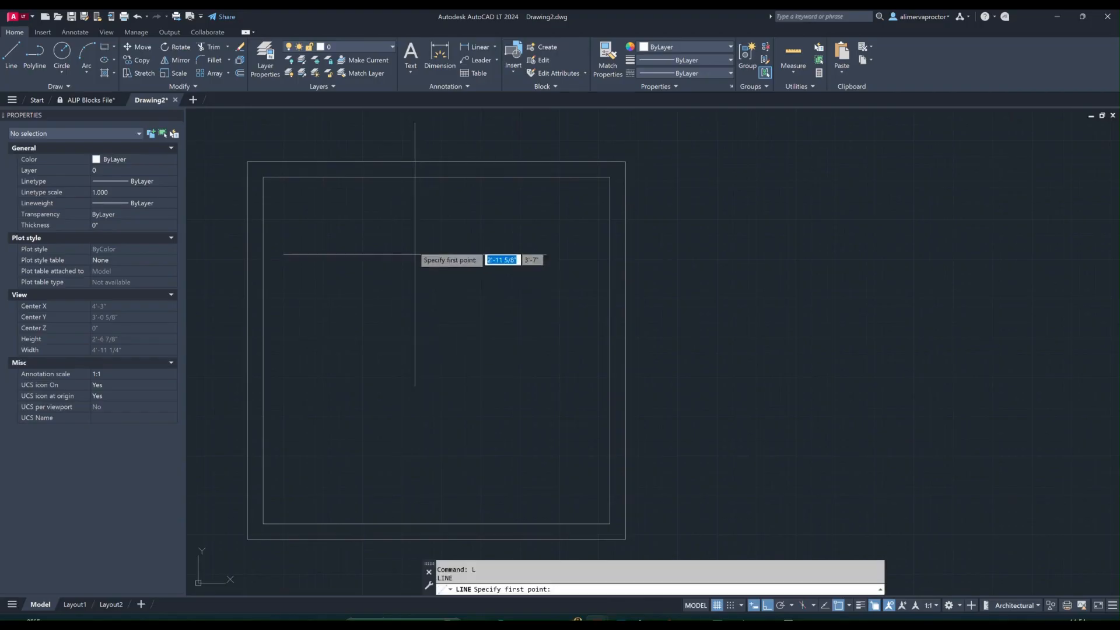
left_click(437, 350)
left_click(442, 519)
key("Escape")
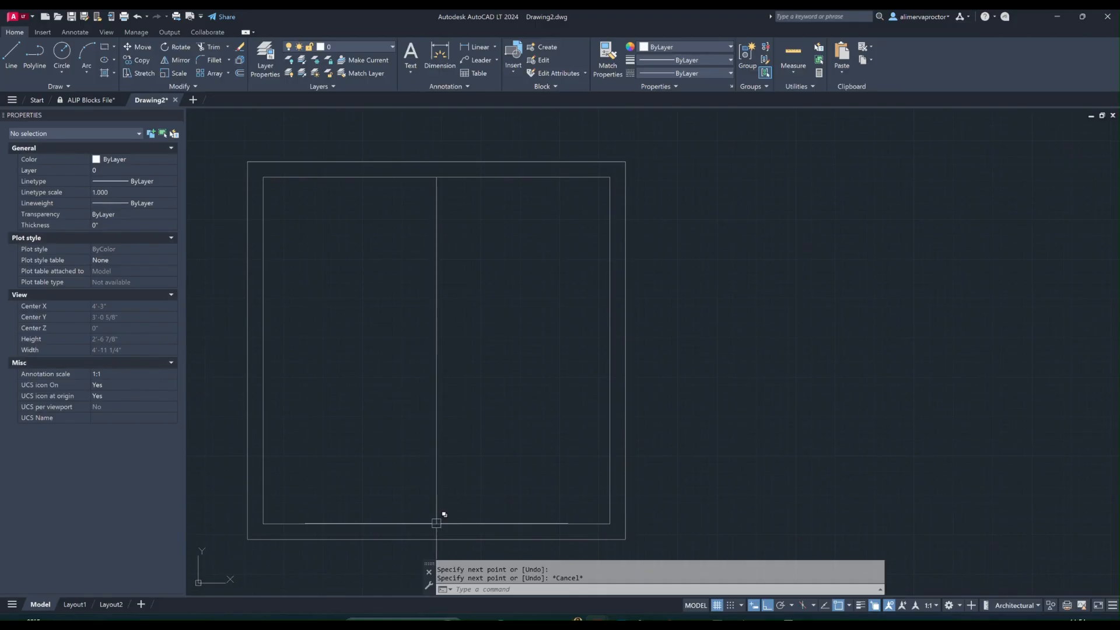
key("Escape")
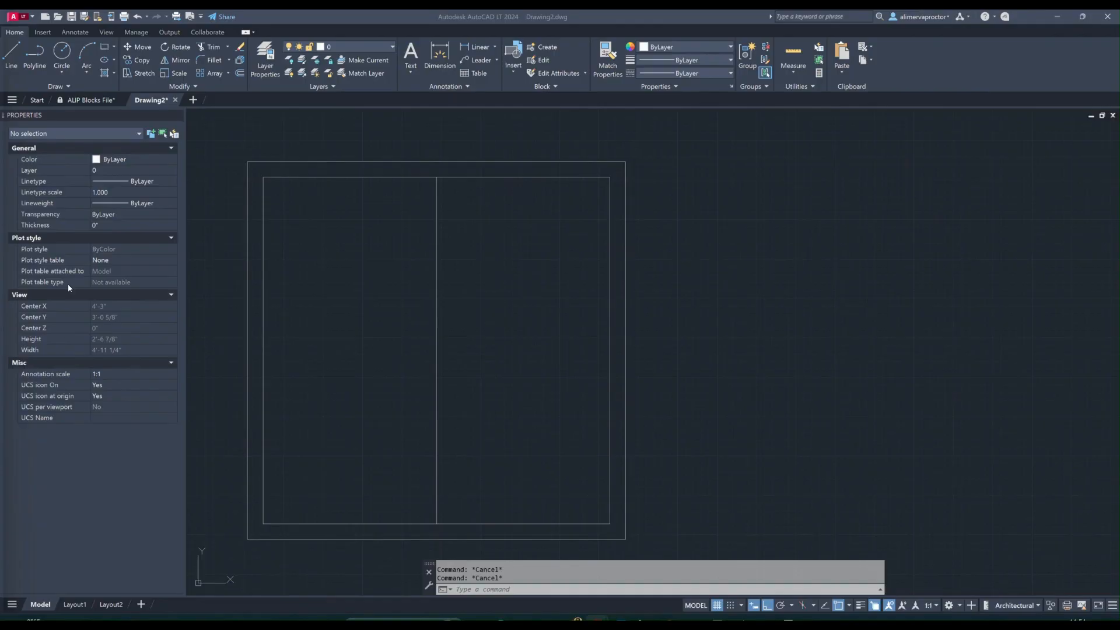
Divide the vertical centre line into 4 equal segments with the DIVIDE command
left_click(446, 285)
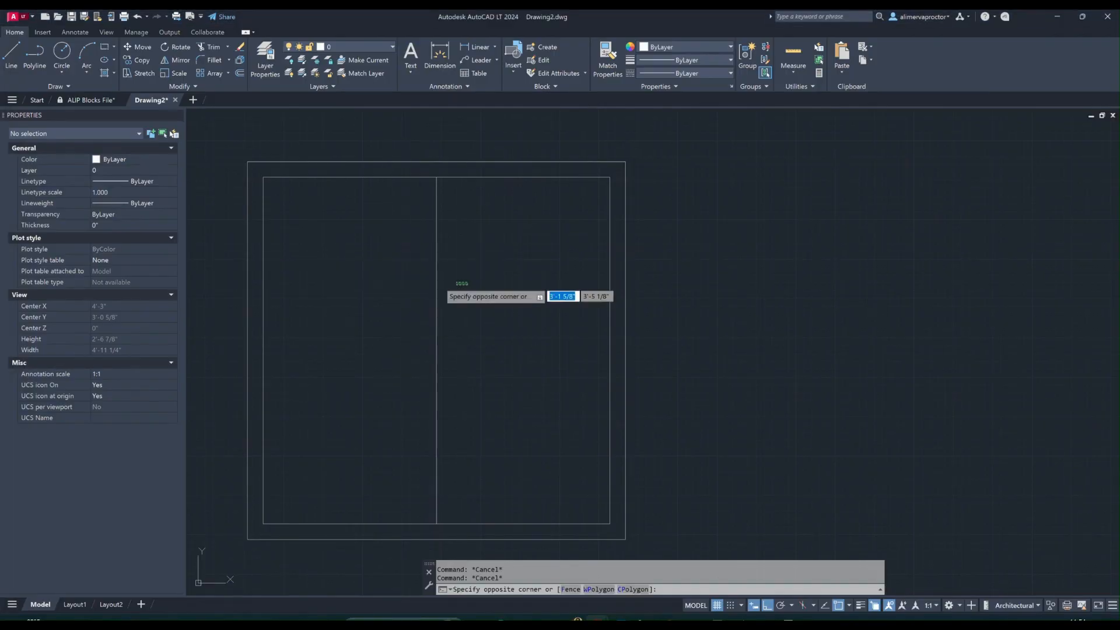
left_click(406, 285)
key("Escape")
type("DIV")
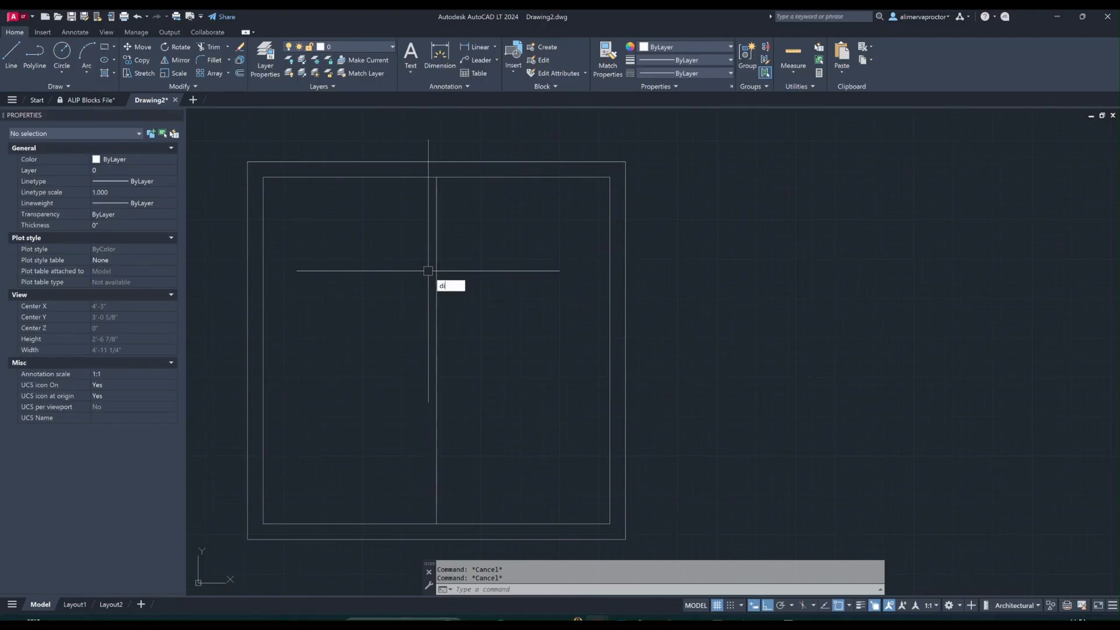
key("Return")
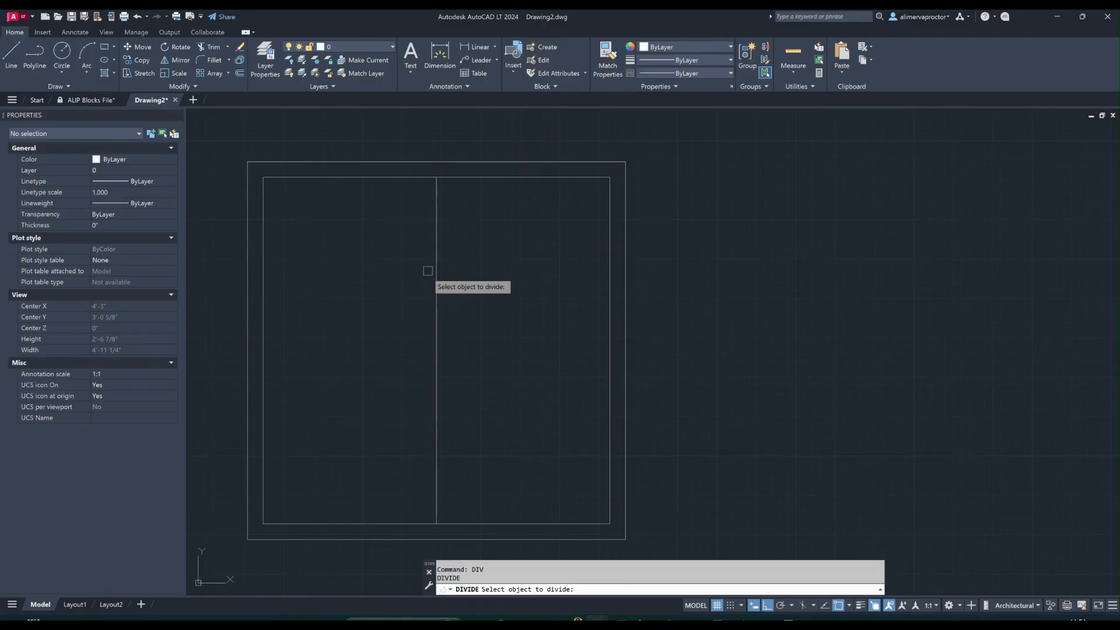
left_click(437, 266)
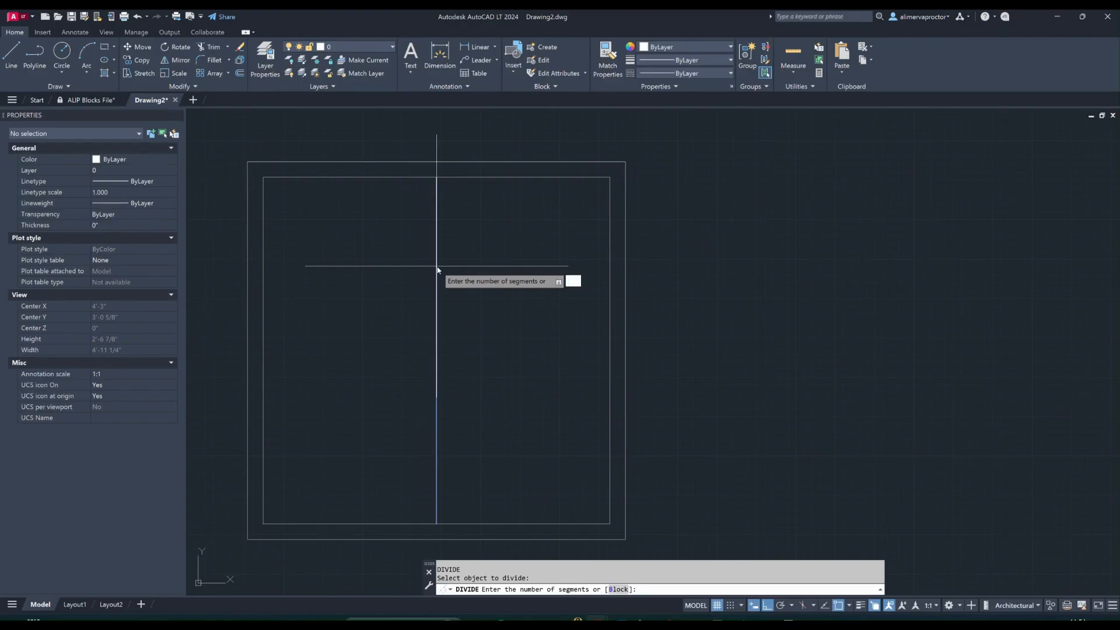
key("Return")
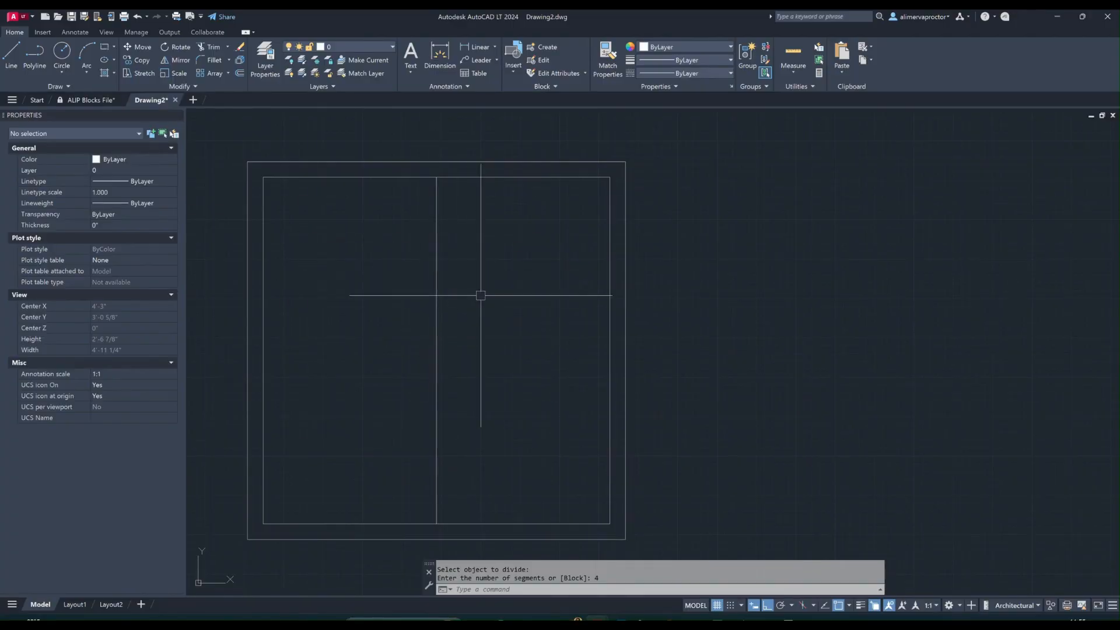
Change the point style to the plain X marker using DDPTYPE
type("DDP")
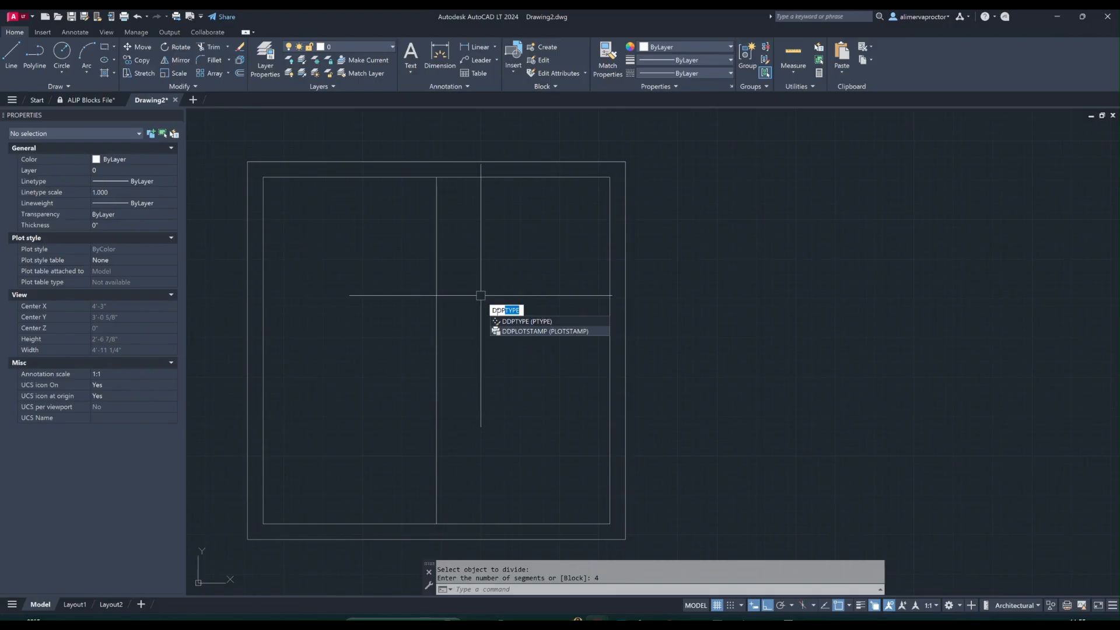
key("Return")
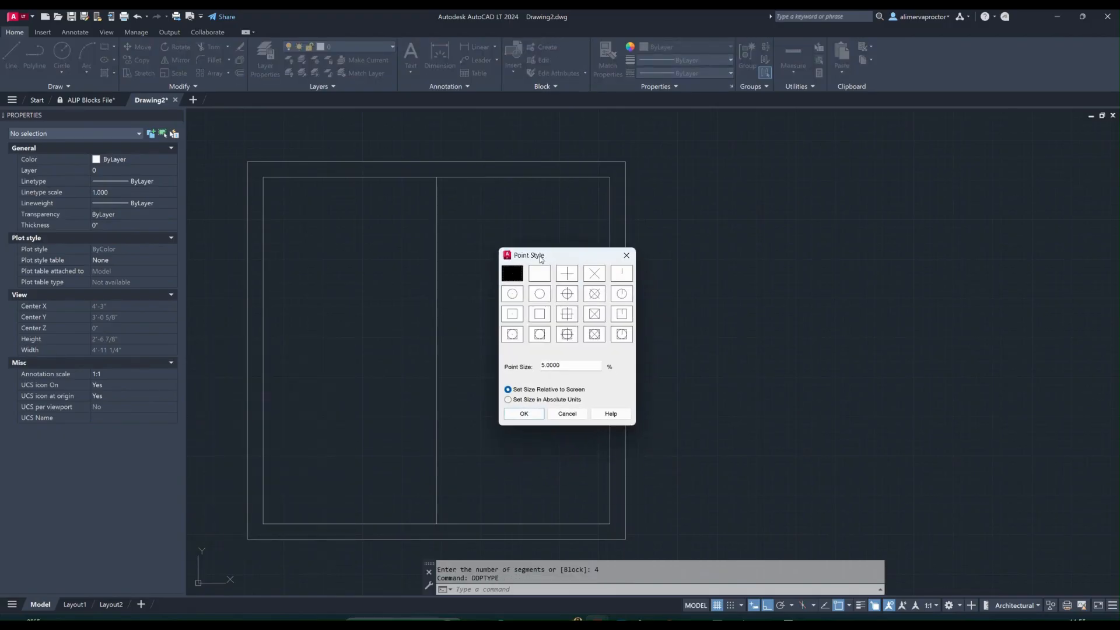
left_click(595, 274)
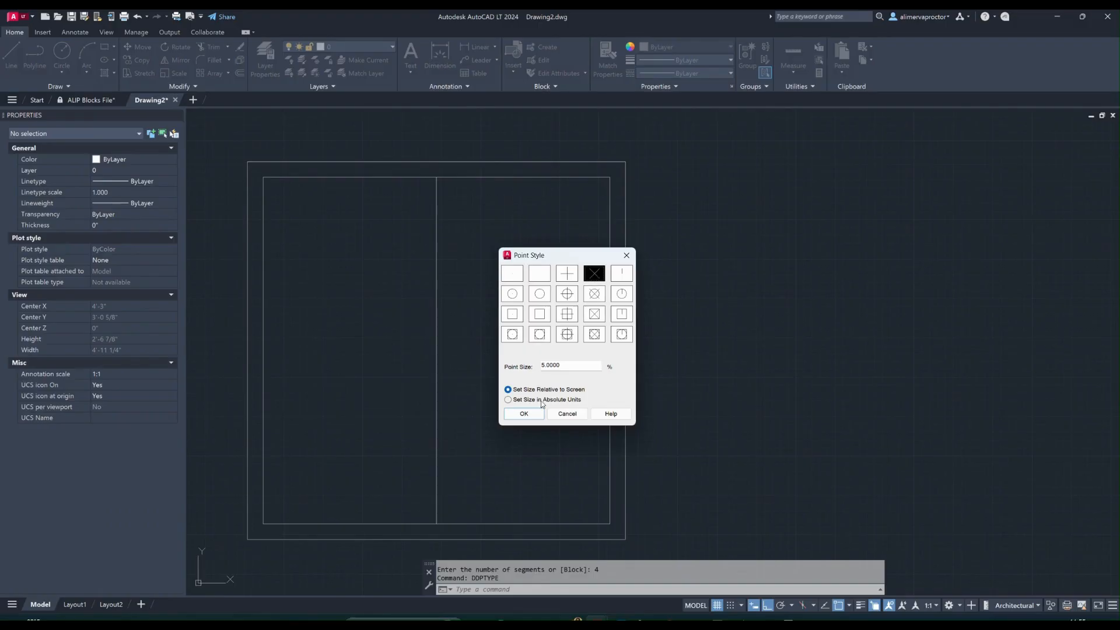
left_click(525, 414)
key("Escape")
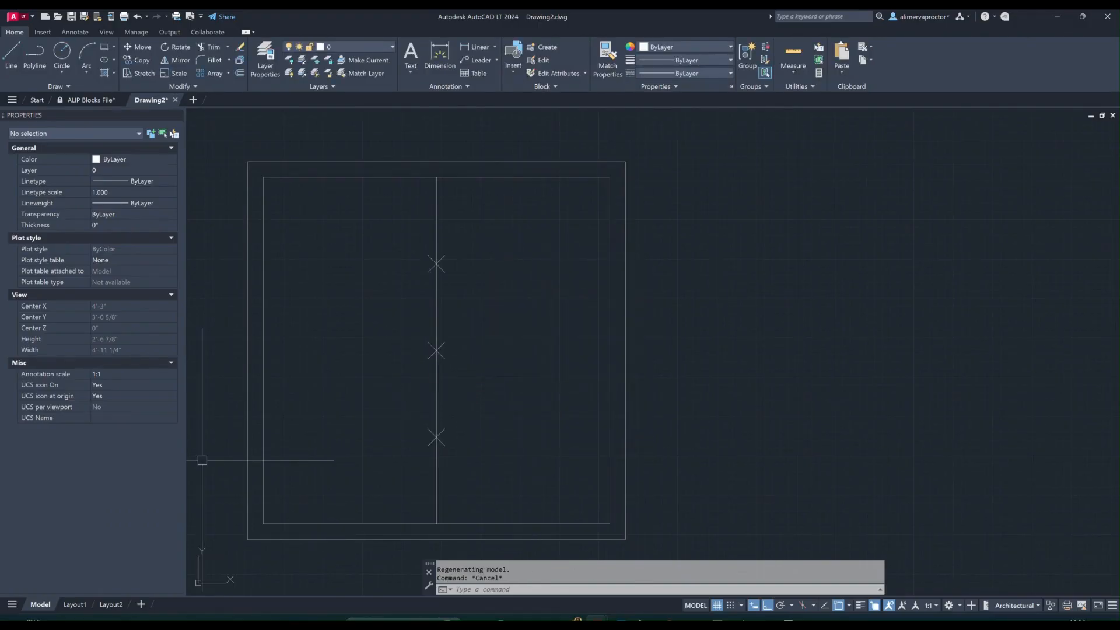
key("super+d")
left_click(598, 618)
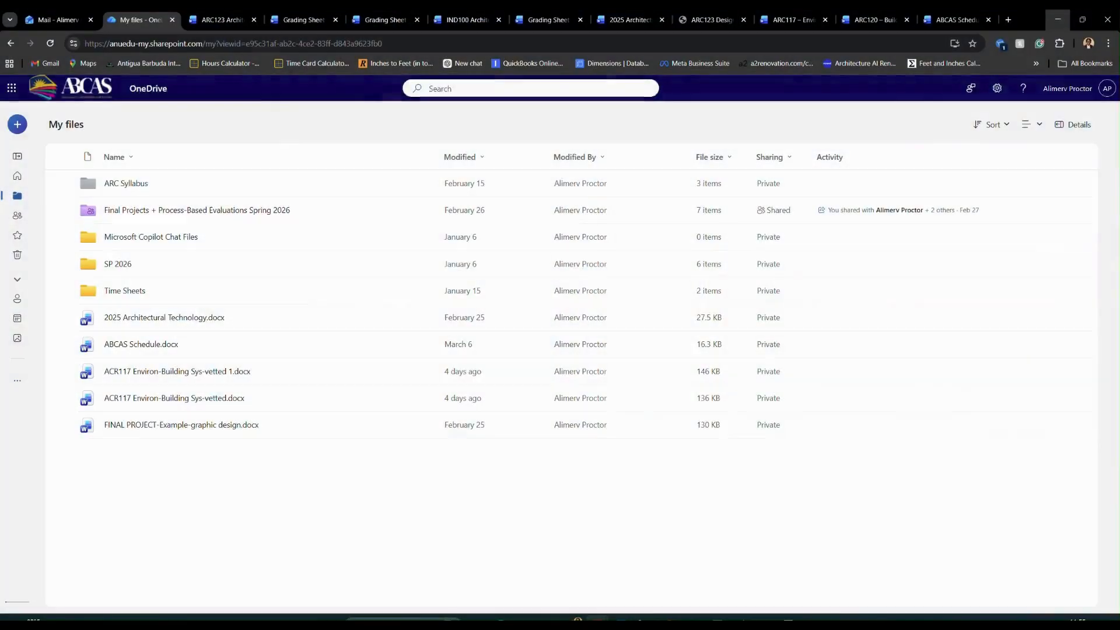
left_click(1058, 19)
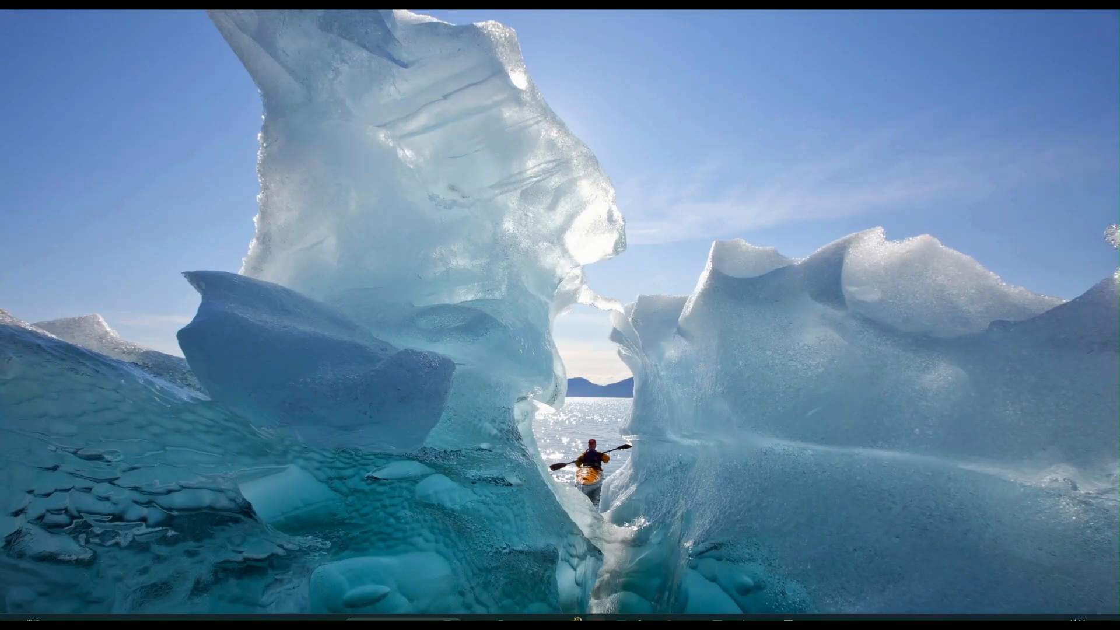
left_click(577, 619)
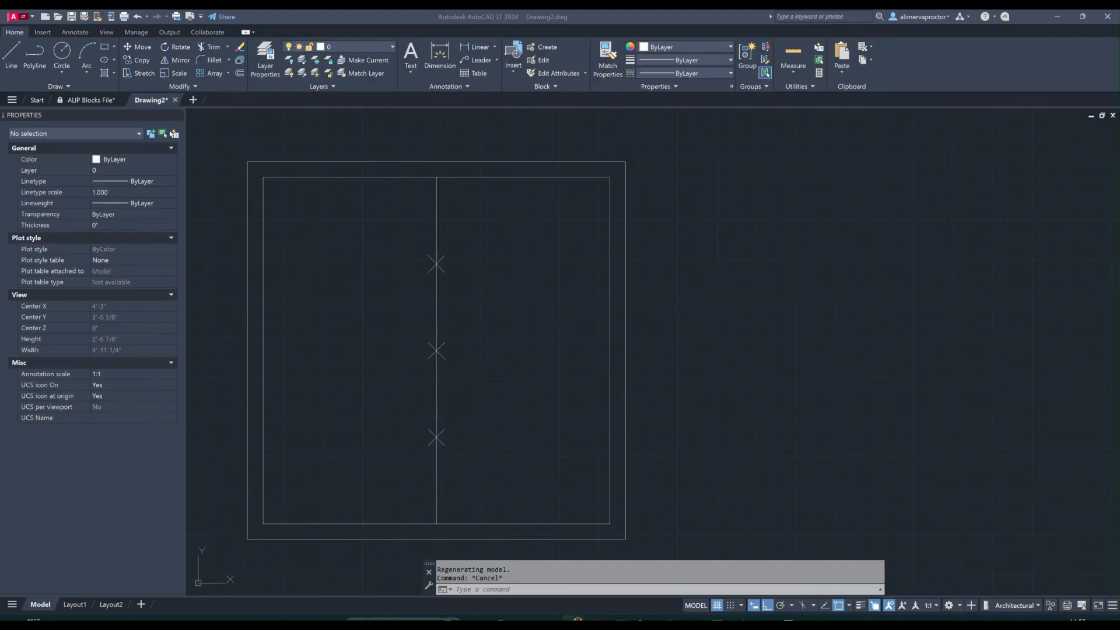
left_click(455, 305)
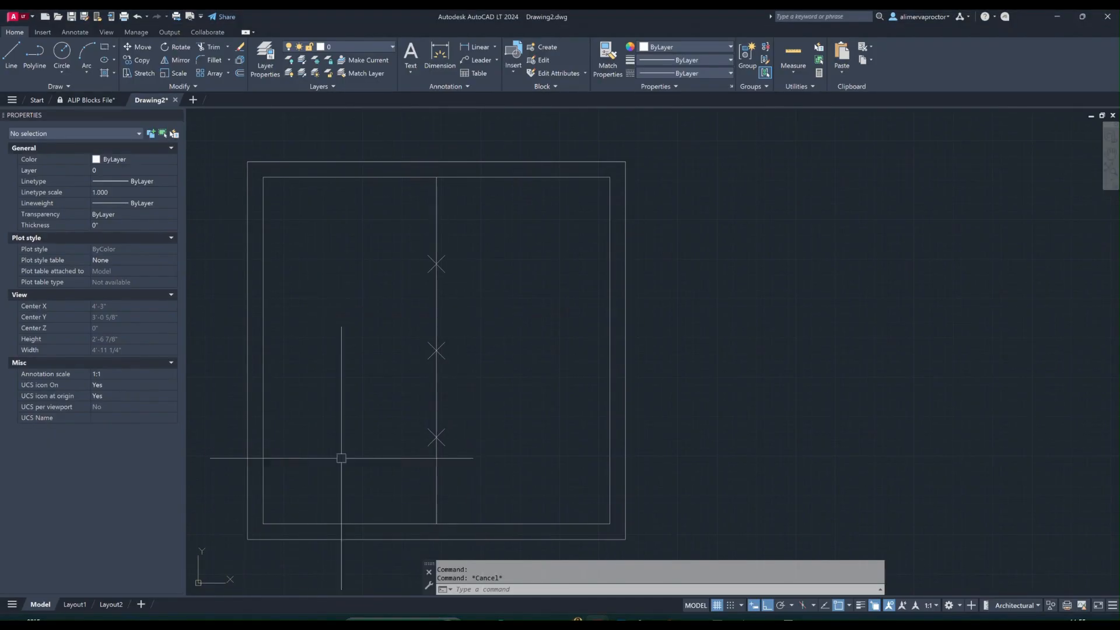
Delete the three X division points on the vertical centre line
left_click(437, 435)
left_click(437, 350)
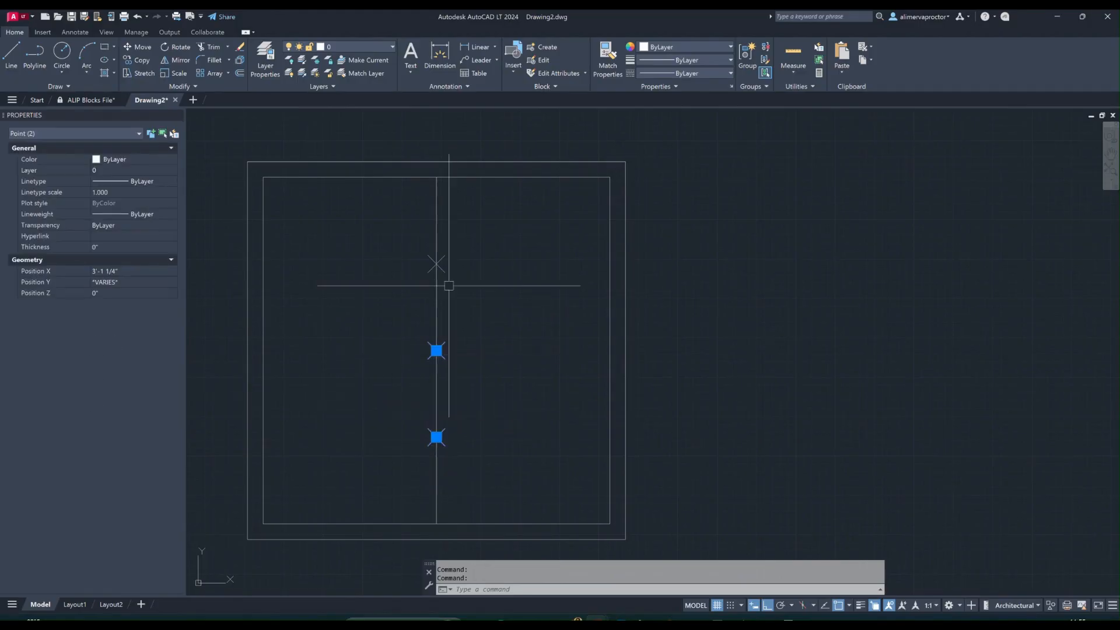
left_click(436, 263)
key("Delete")
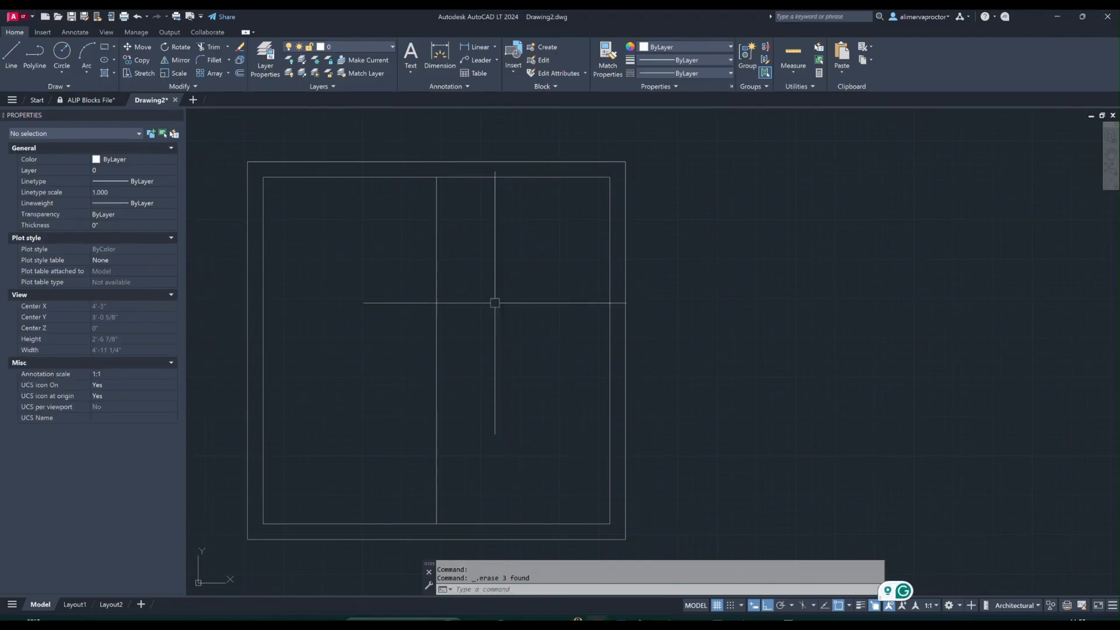
left_click(552, 337)
key("Escape")
key("Escape")
Divide the vertical centre line of the inner rectangle into 6 equal segments with the DIVIDE command
left_click(437, 307)
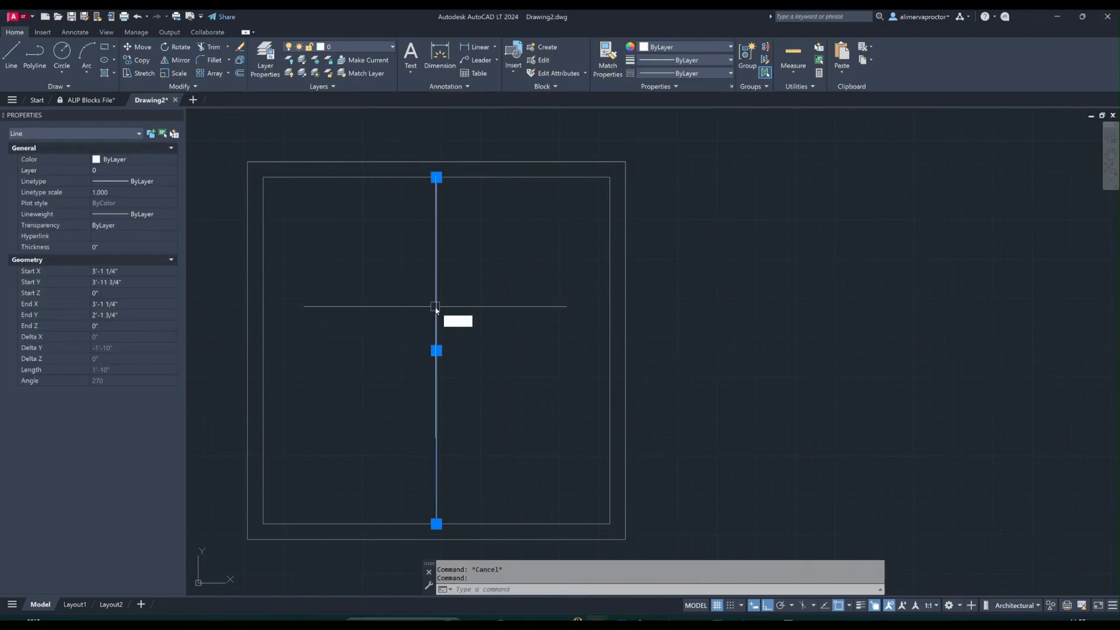
key("Escape")
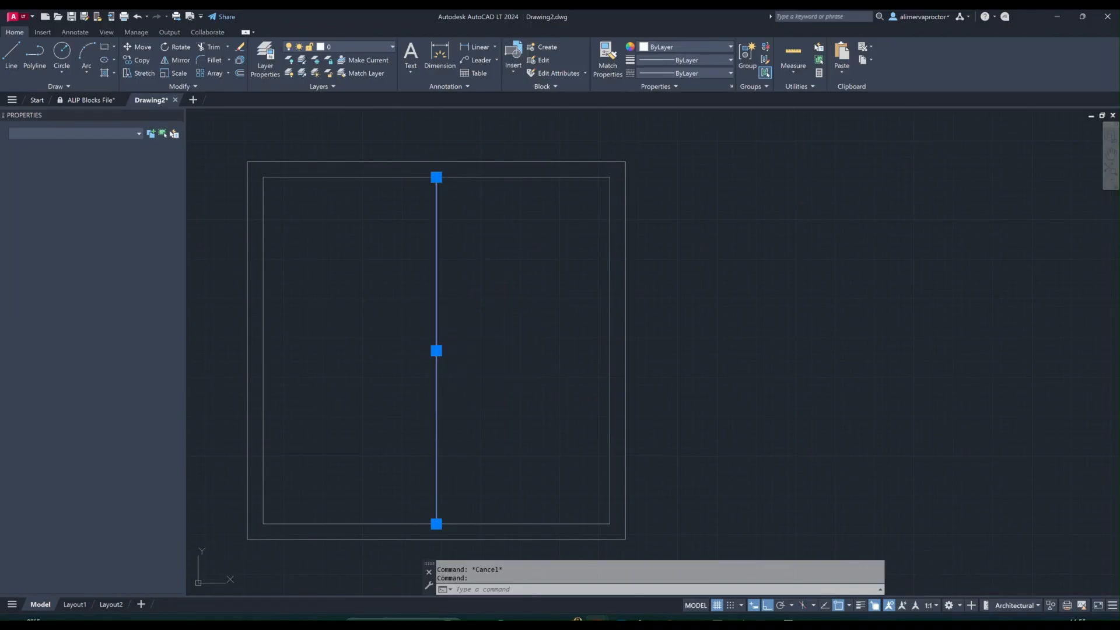
type("div")
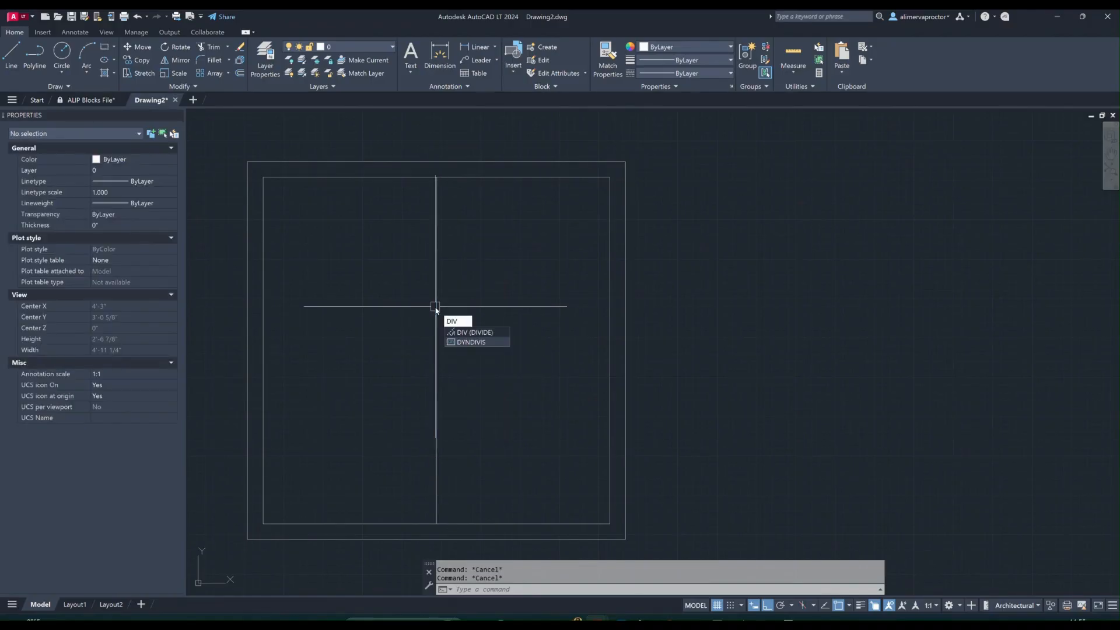
key("Return")
left_click(435, 307)
type("6")
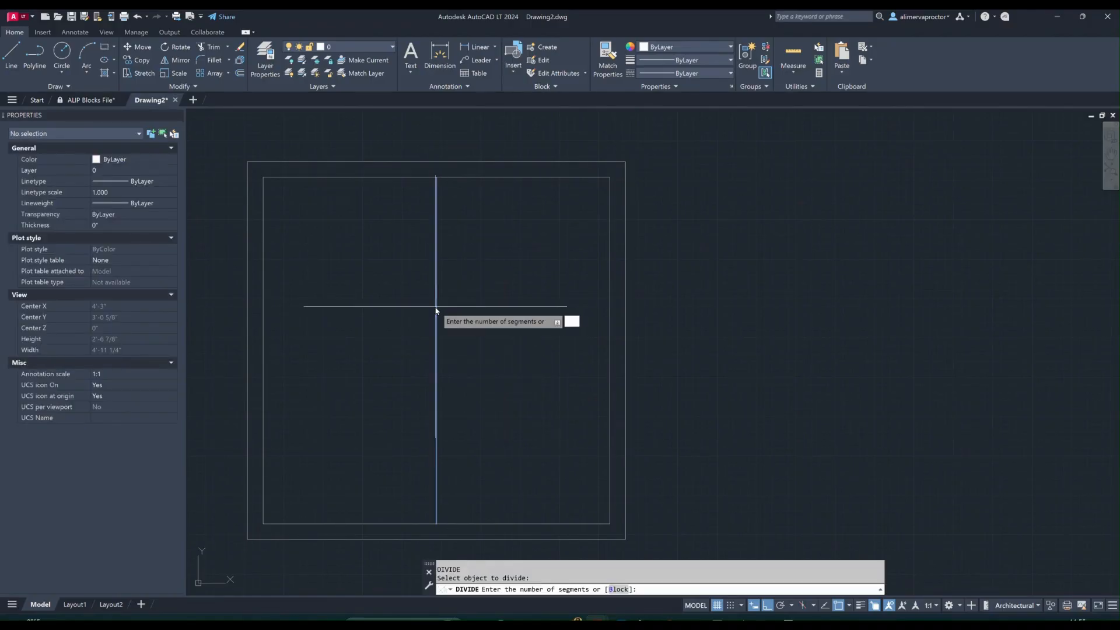
key("Return")
key("Escape")
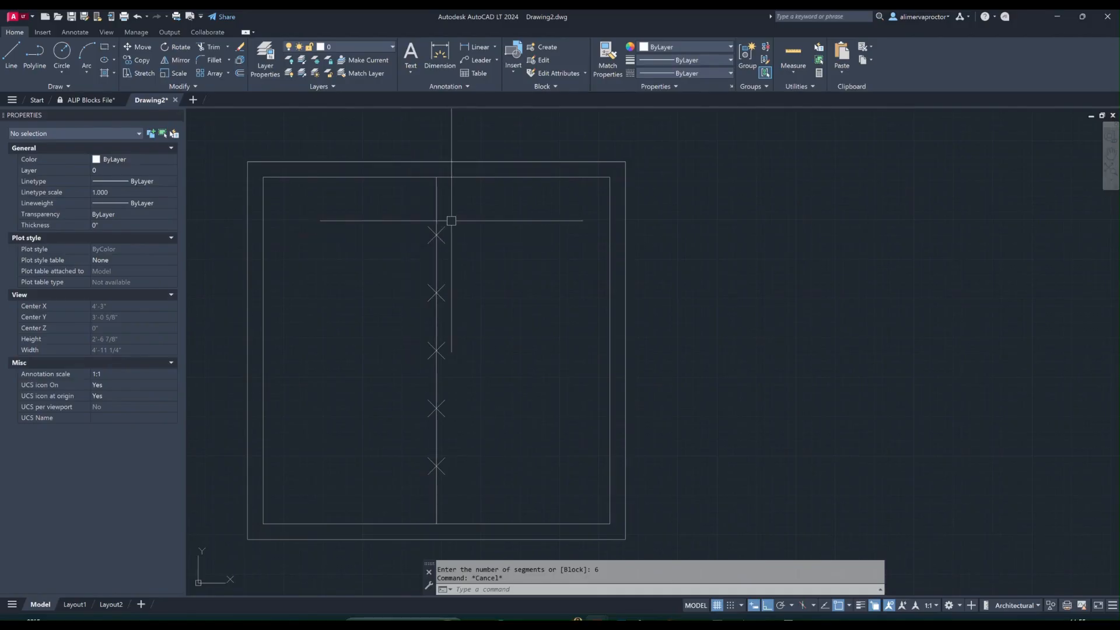
Draw a horizontal line from the topmost division point to the right edge of the inner rectangle
middle_click_drag(434, 255, 456, 260)
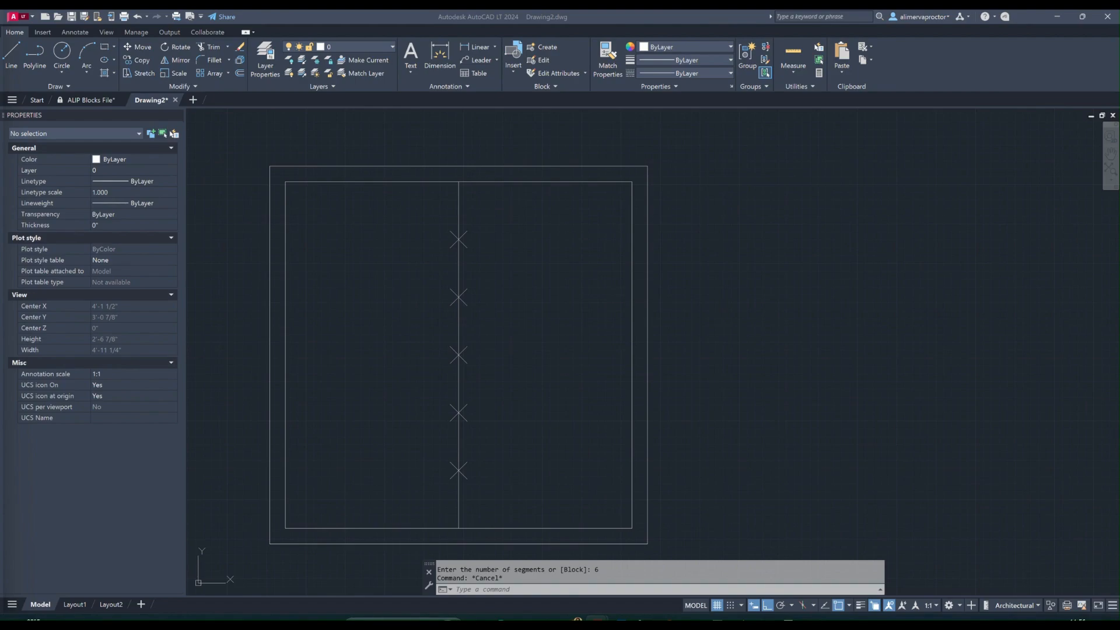
left_click(380, 369)
key("Escape")
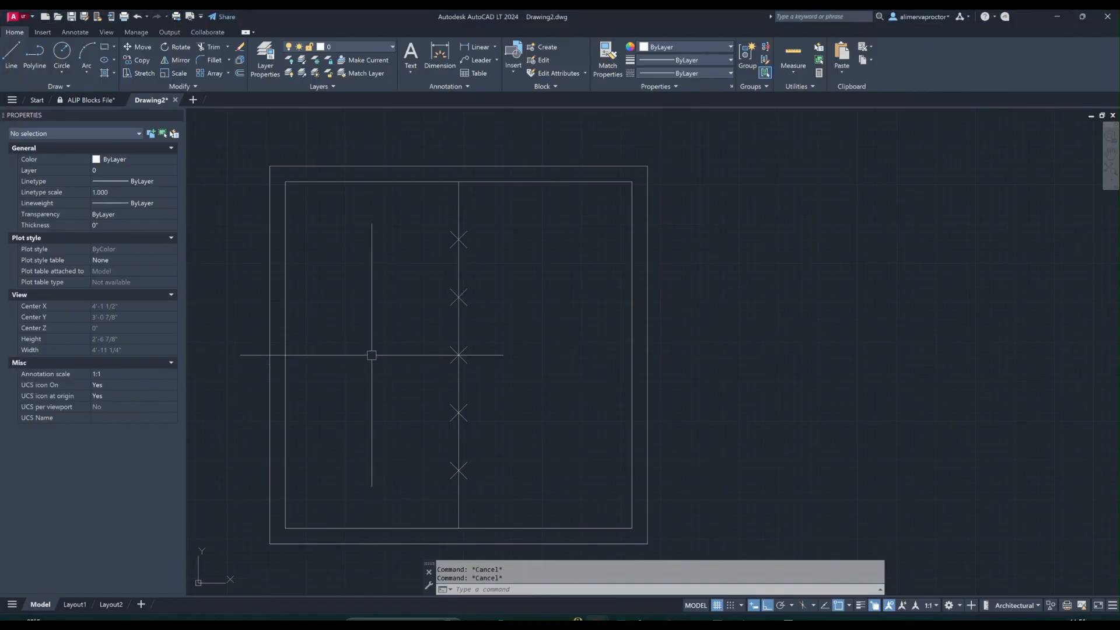
type("l")
key("Return")
scroll(461, 239, "up", 2)
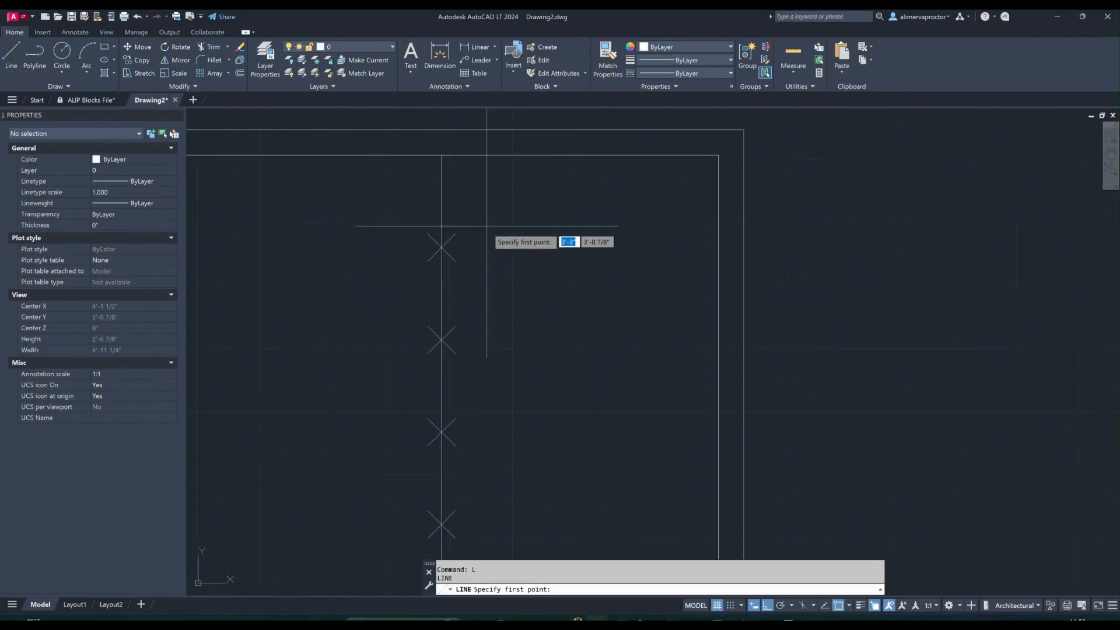
left_click(441, 247)
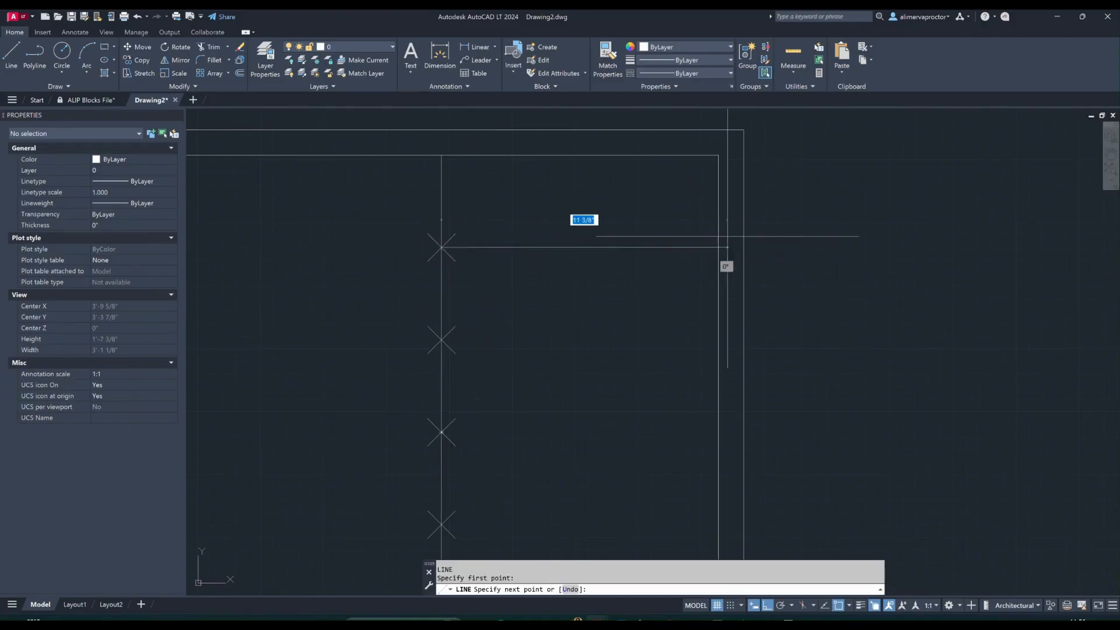
left_click(718, 247)
key("Escape")
scroll(594, 285, "down", 3)
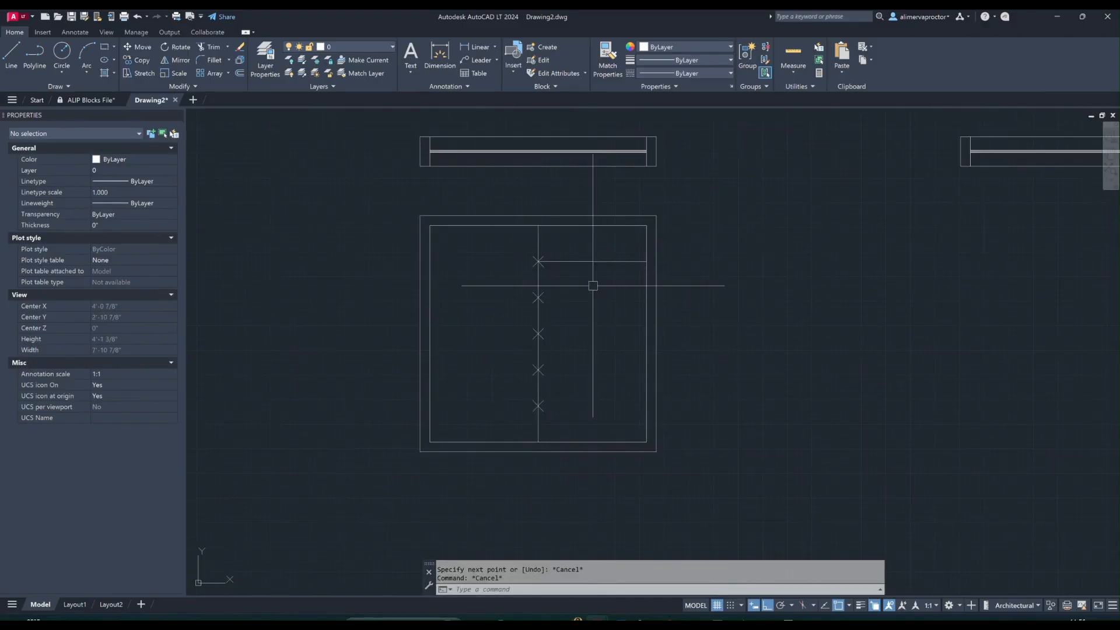
Extend the horizontal line to the left edge of the inner rectangle, using that rectangle as the boundary edge
type("EX")
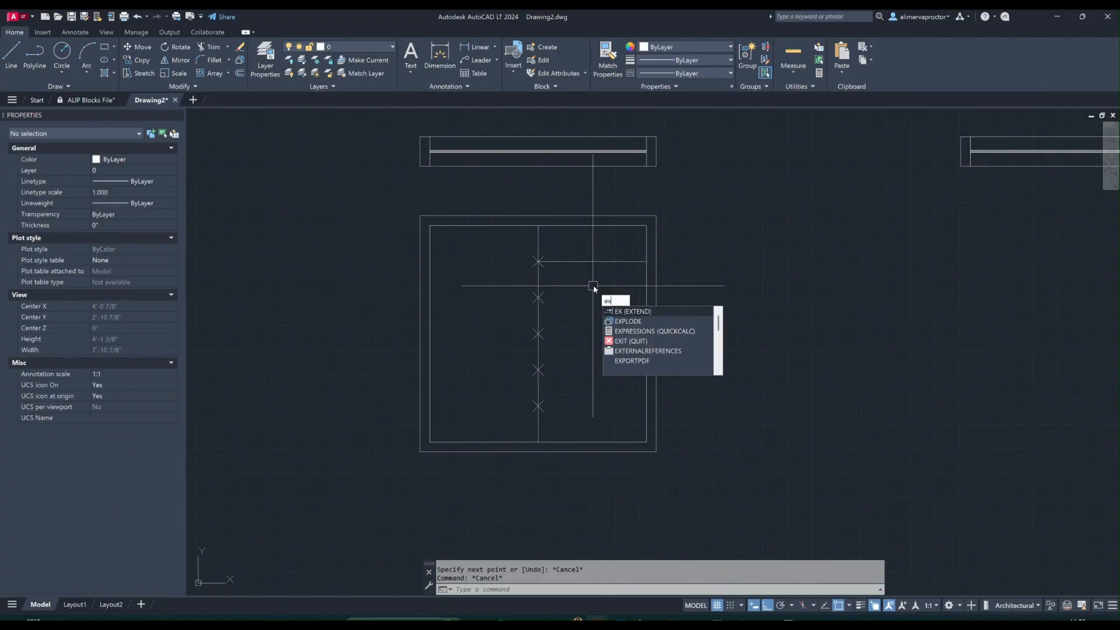
key("Return")
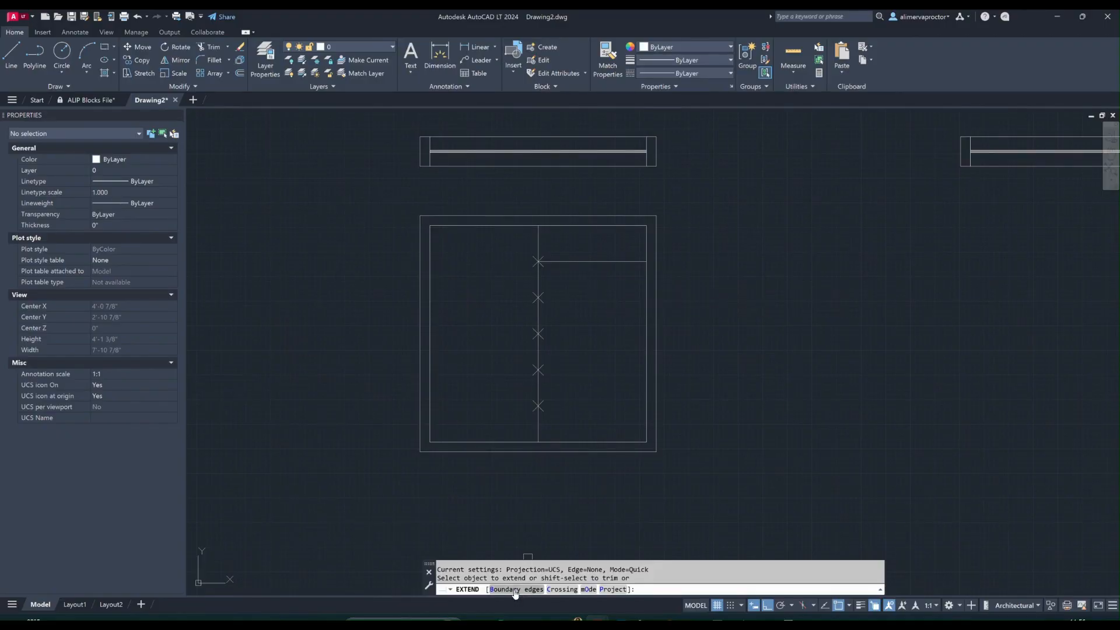
type("b")
key("Return")
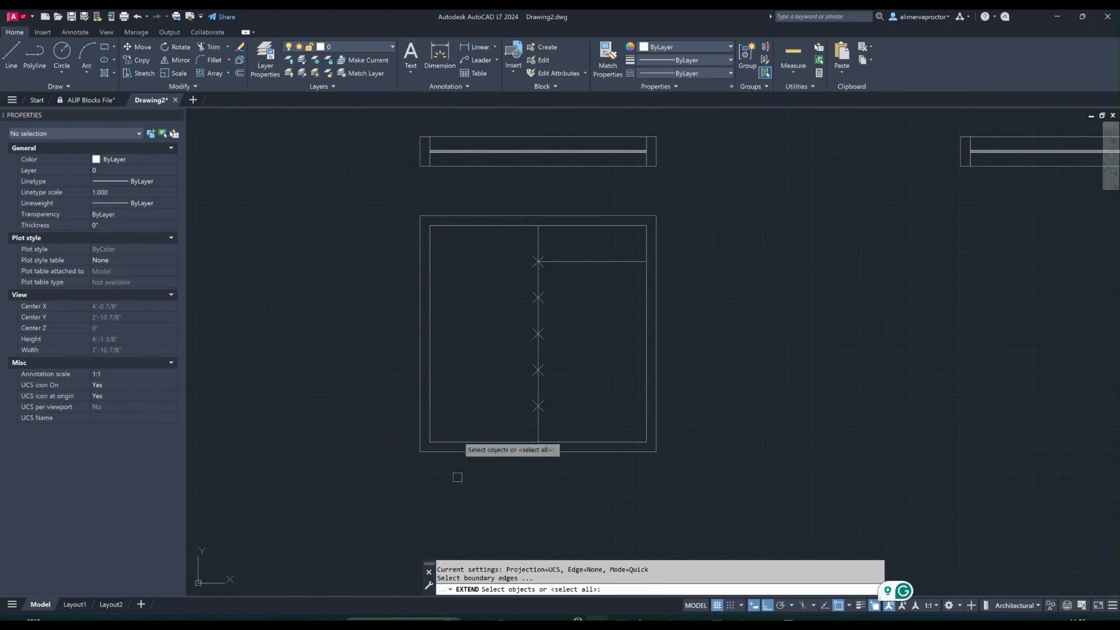
left_click(432, 359)
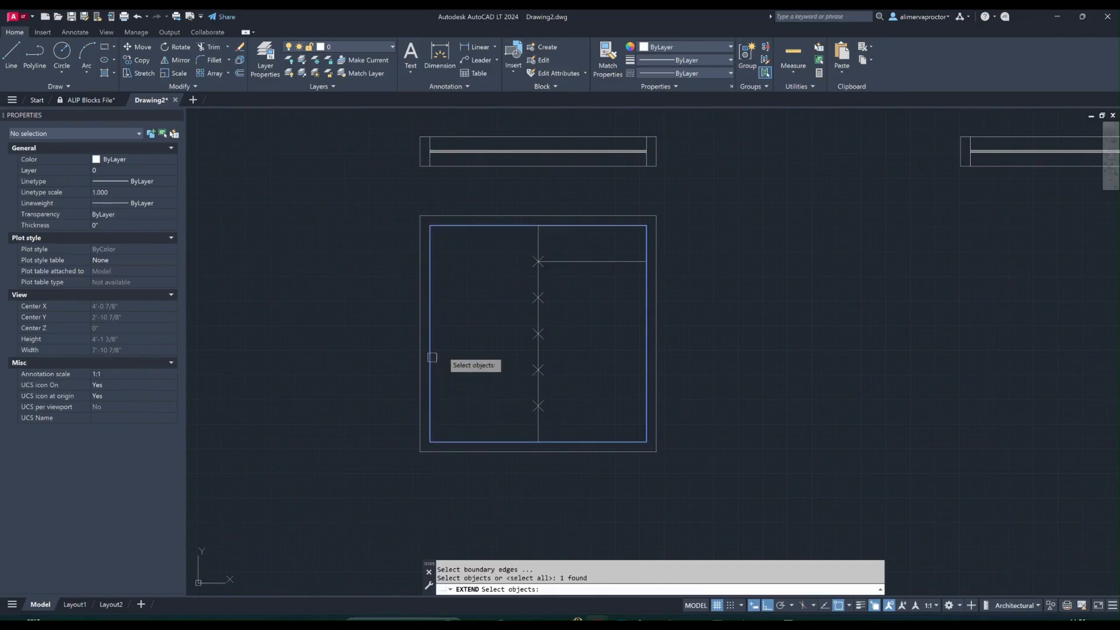
key("Return")
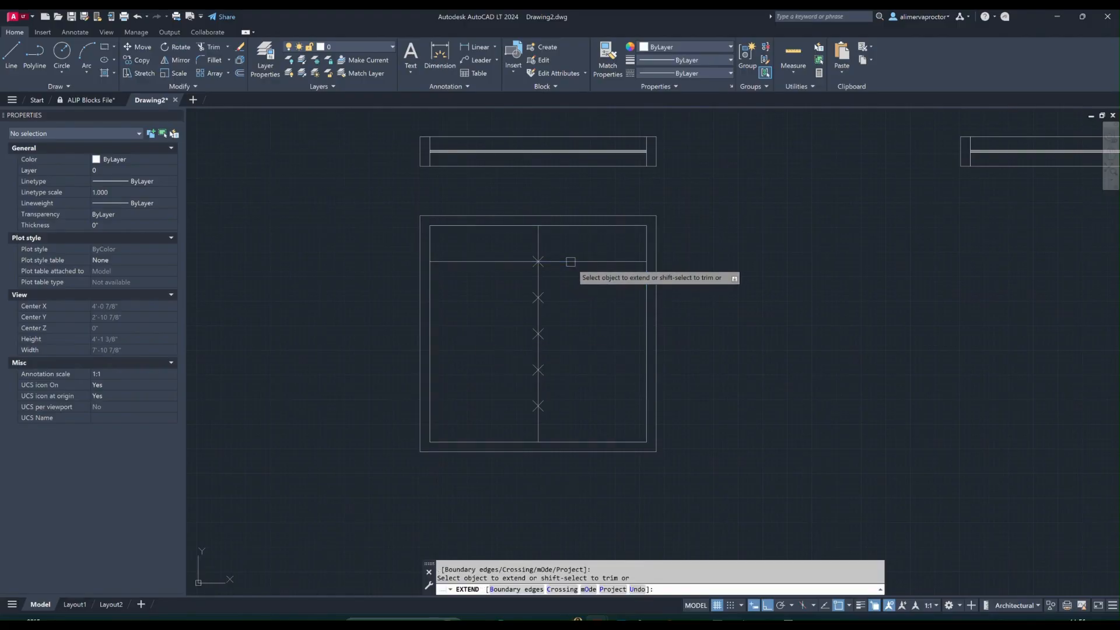
key("Escape")
Measure the distances around the horizontal line inside the window frame with Quick measure
middle_click_drag(576, 279, 557, 358)
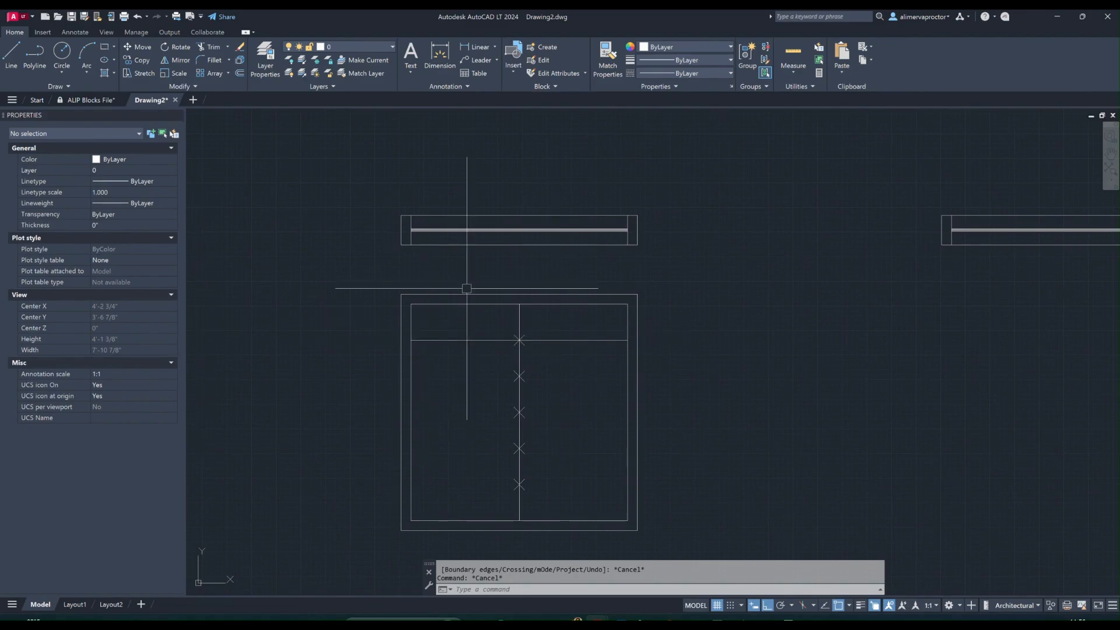
left_click(793, 57)
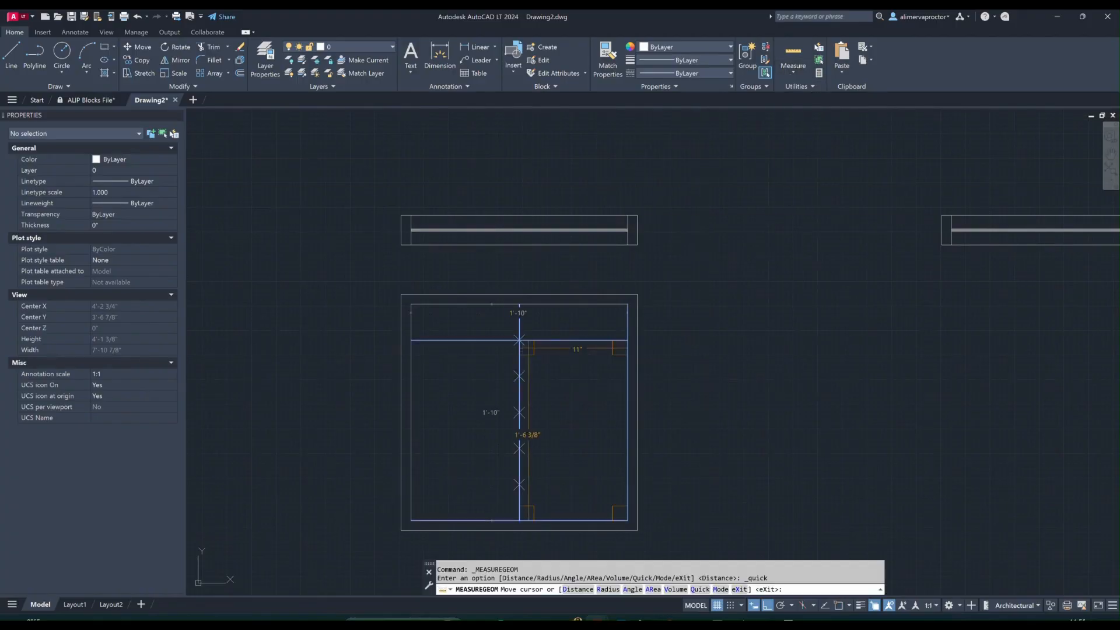
key("Escape")
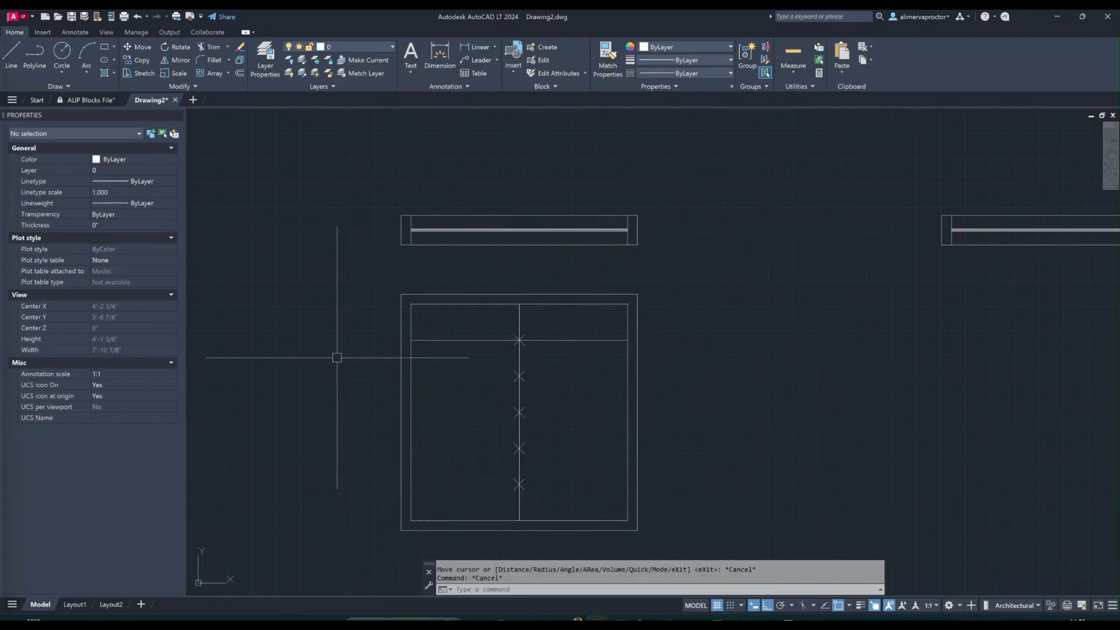
Set the drawing units' length precision to 0'-0 1/8" and recheck the window's spacing with Quick measure
key("alt+Tab")
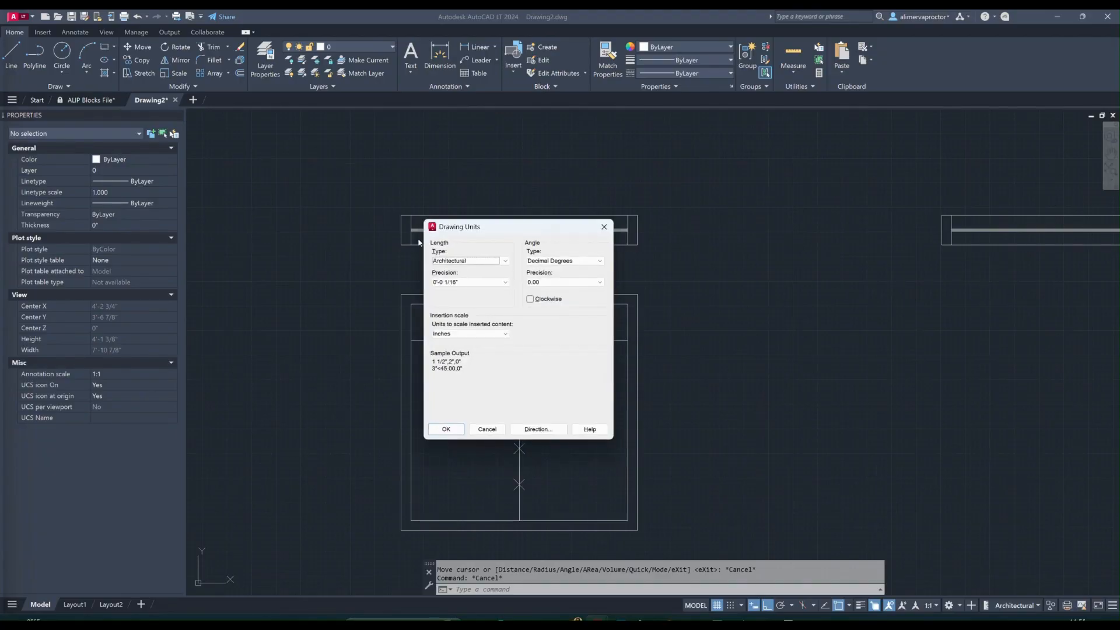
left_click(470, 281)
left_click(465, 305)
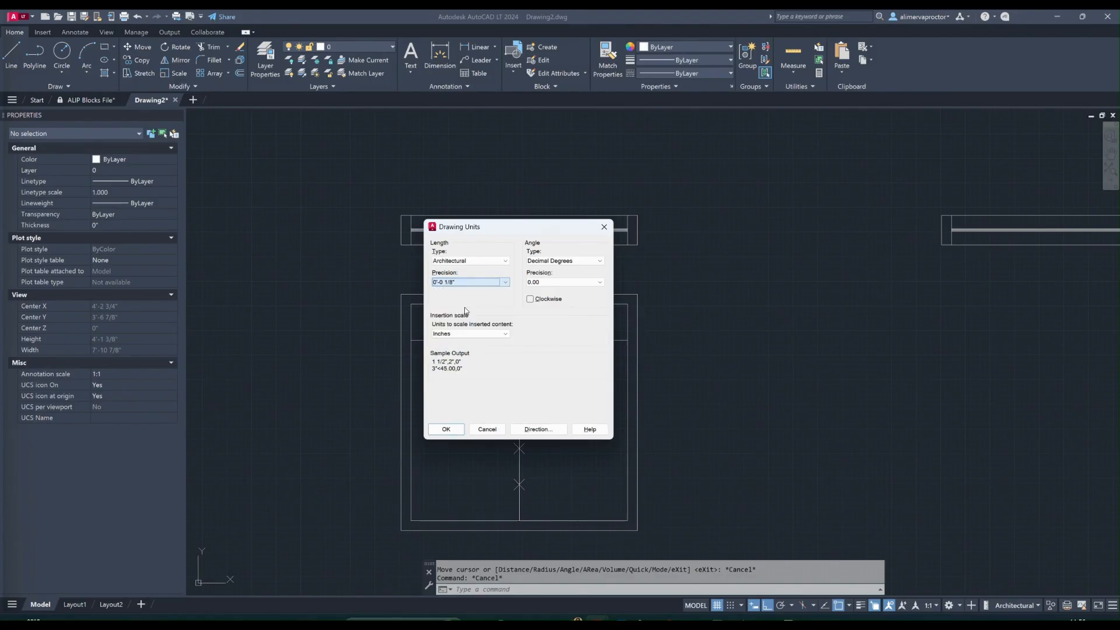
left_click(446, 429)
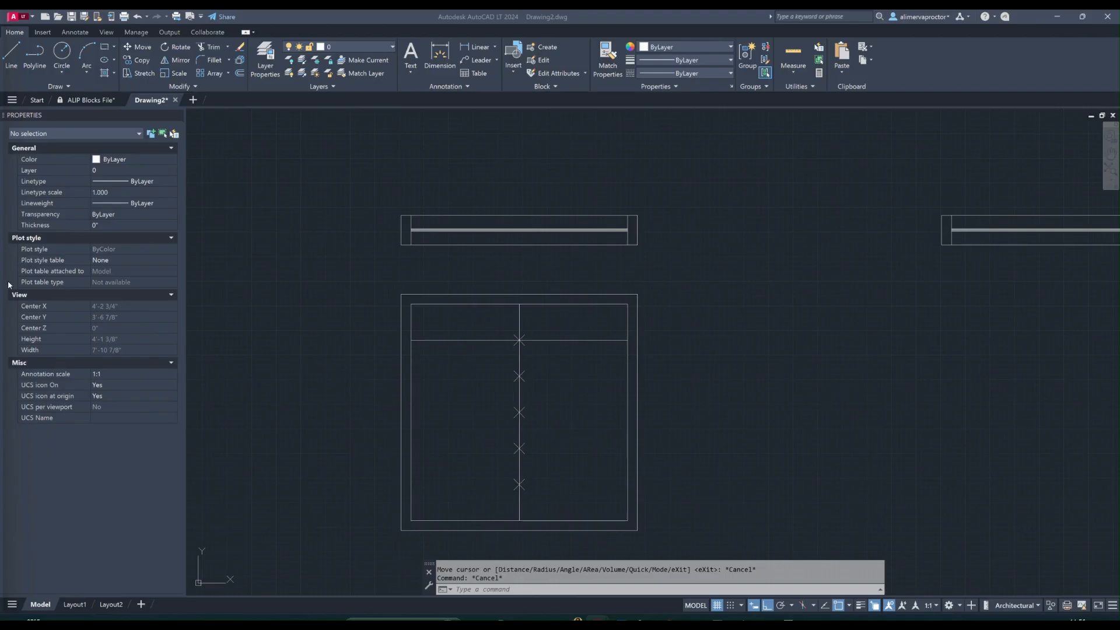
left_click(793, 68)
left_click(793, 91)
key("Escape")
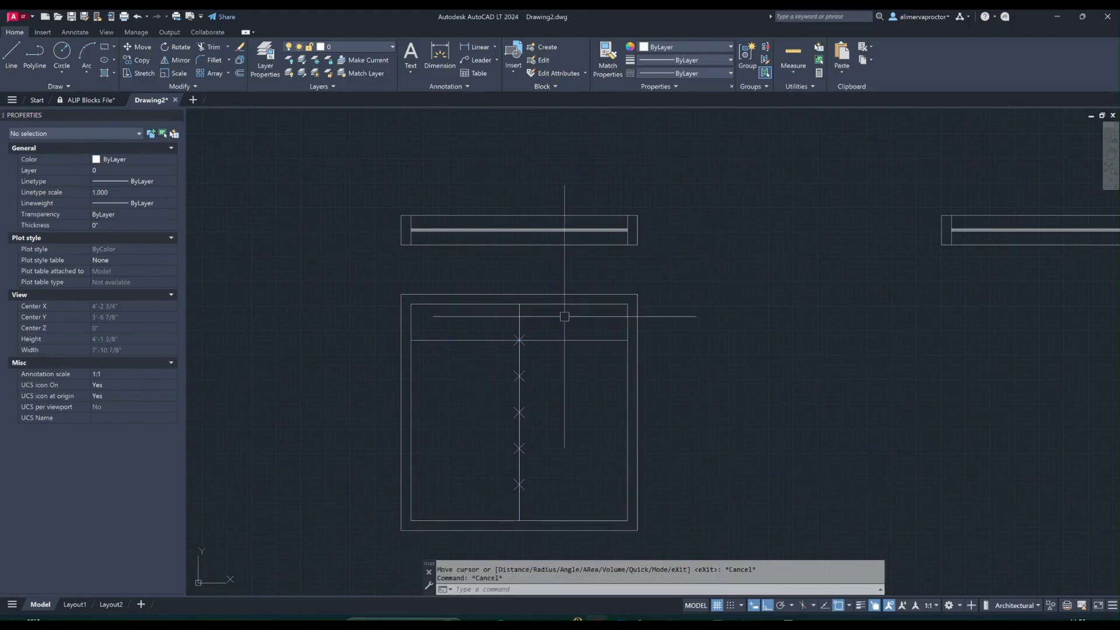
Offset the horizontal line upward by .5 inch
type("o")
key("Return")
type(".5")
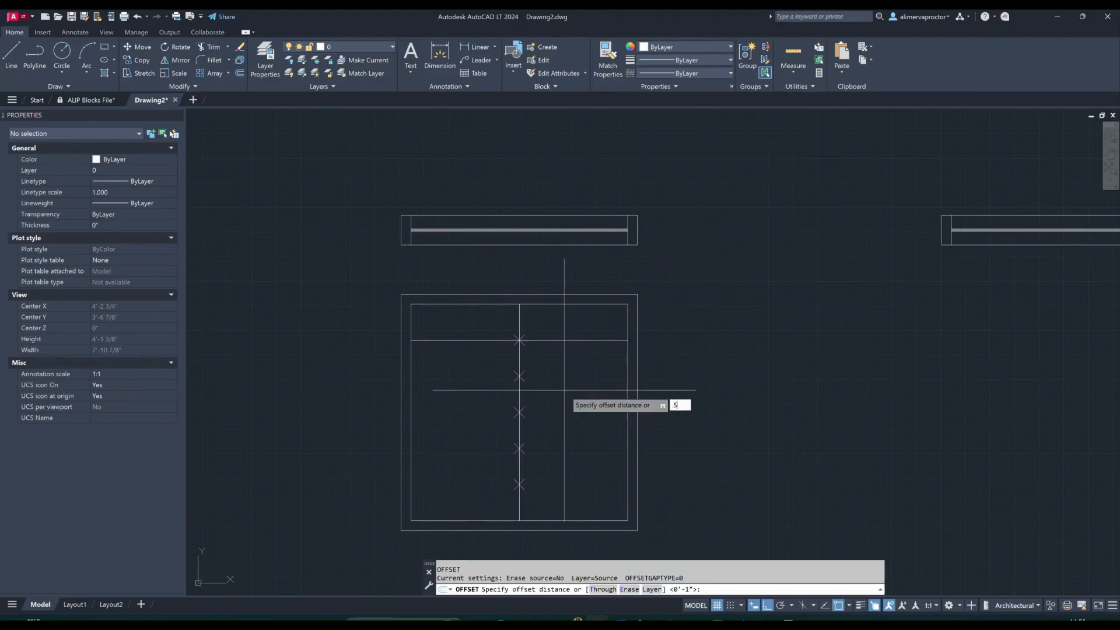
key("Return")
scroll(564, 388, "up", 2)
key("Escape")
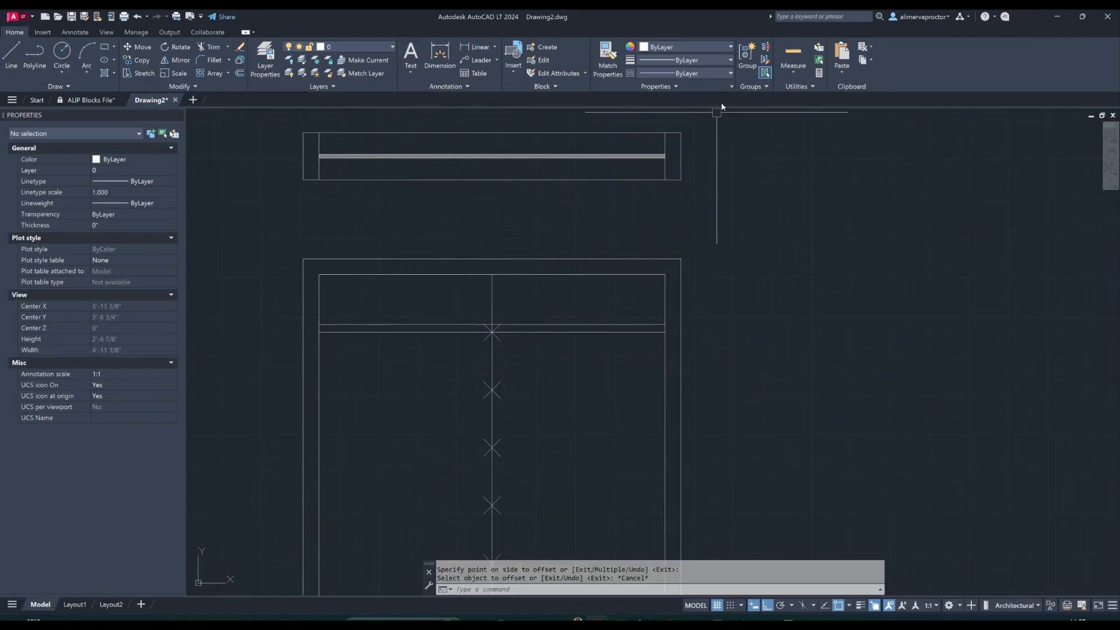
Measure the gap between the inner rectangle's top edge and the upper horizontal line with Quick measure
left_click(792, 65)
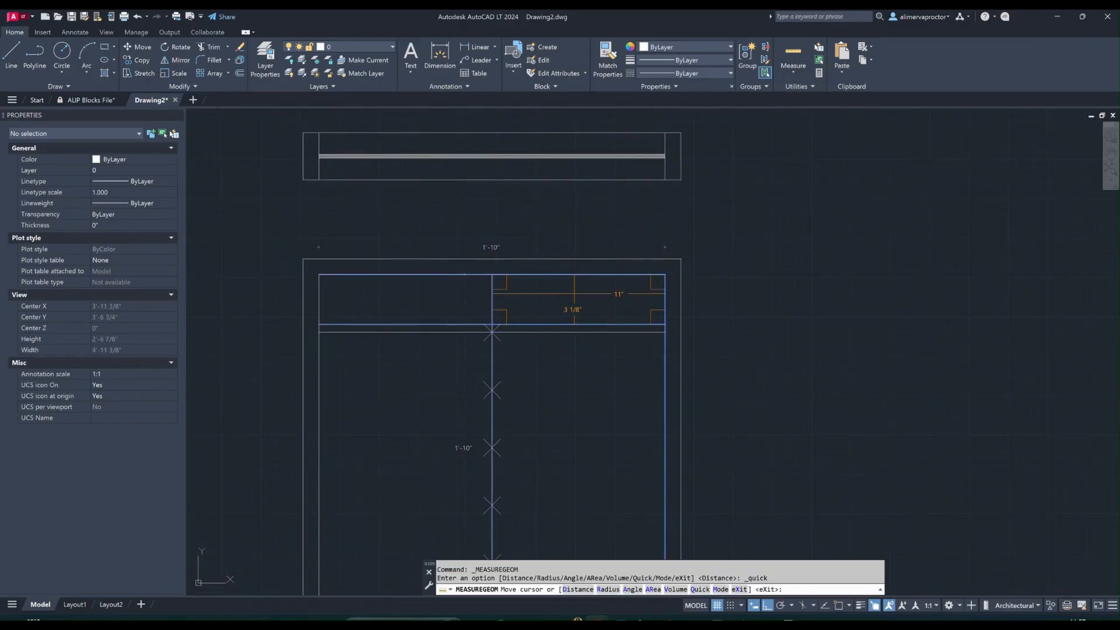
key("Escape")
key("Escape")
Copy the pair of horizontal lines from the first division point onto the four division points below it
scroll(572, 292, "down", 2)
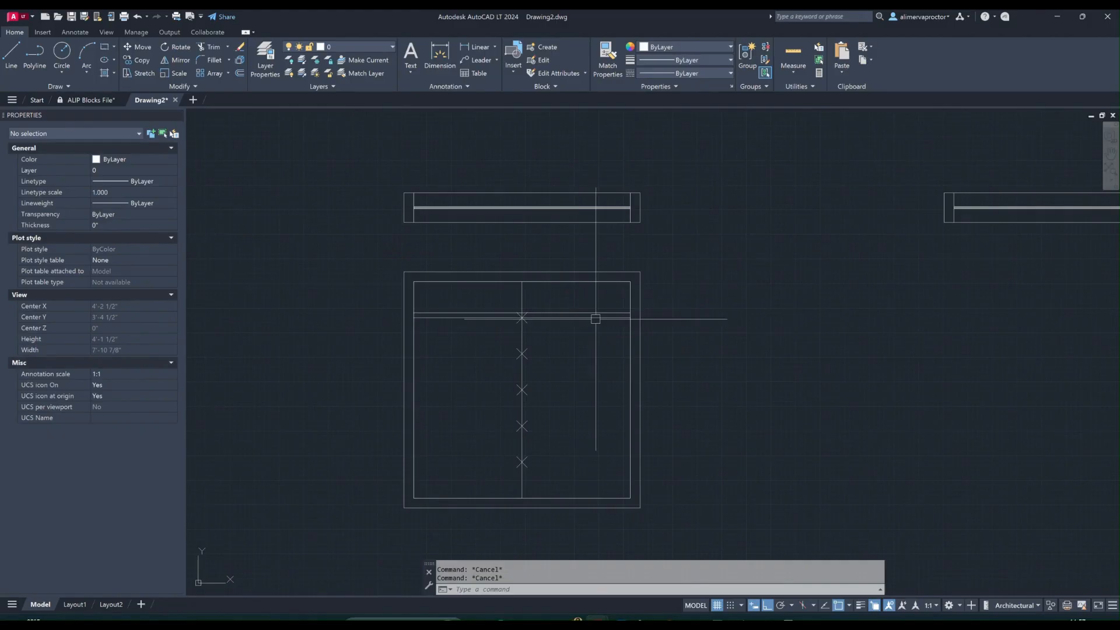
scroll(583, 321, "up", 4)
scroll(530, 307, "down", 2)
scroll(517, 303, "up", 2)
left_click(532, 297)
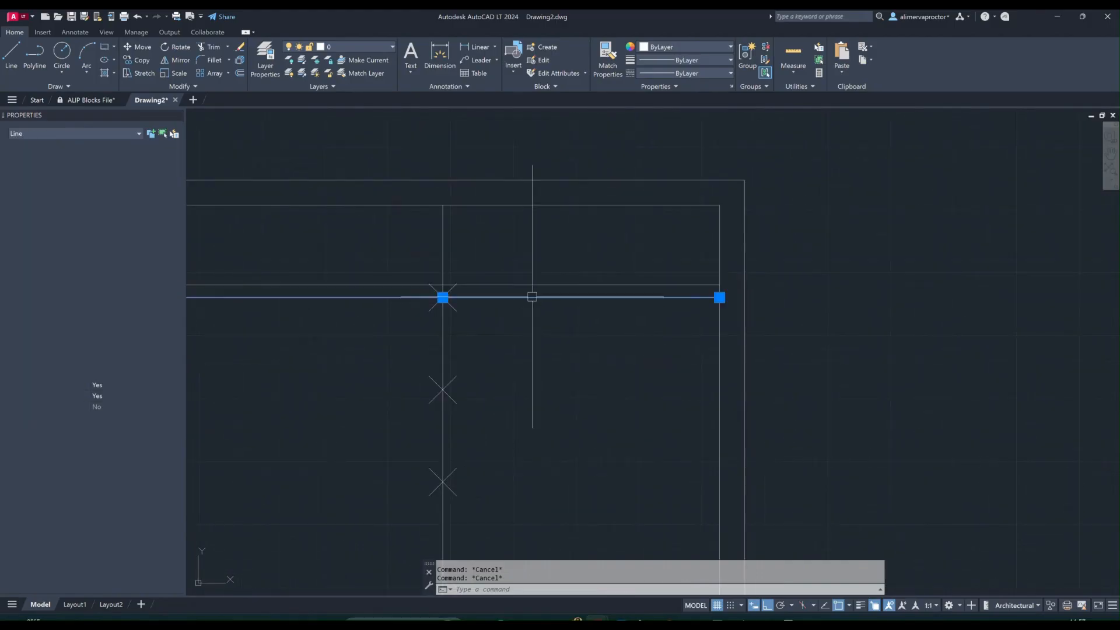
left_click(532, 285)
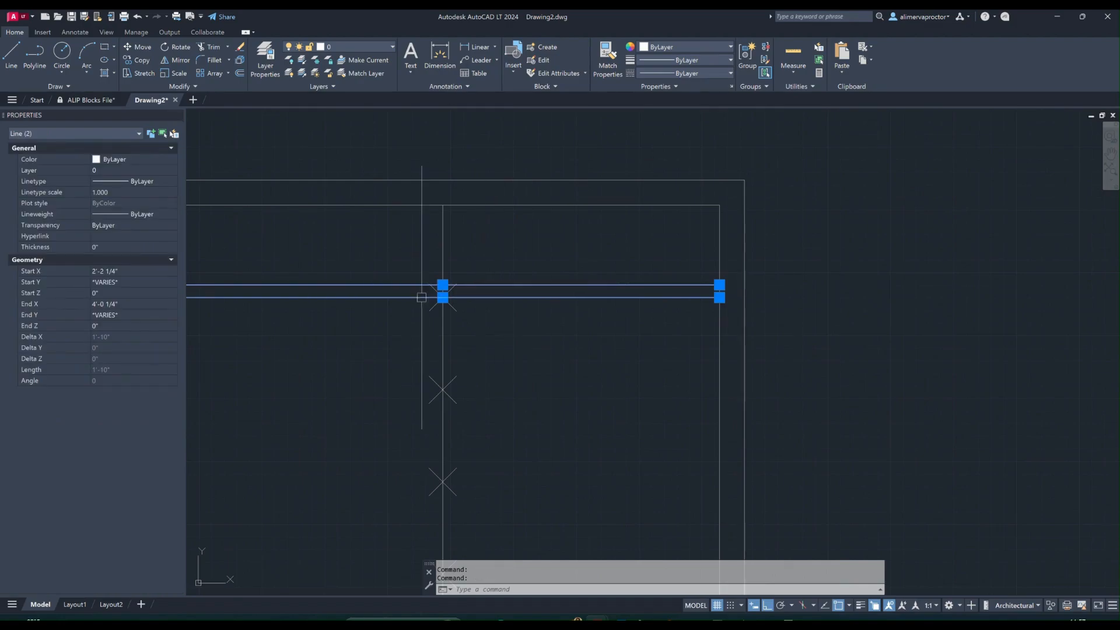
scroll(452, 303, "up", 5)
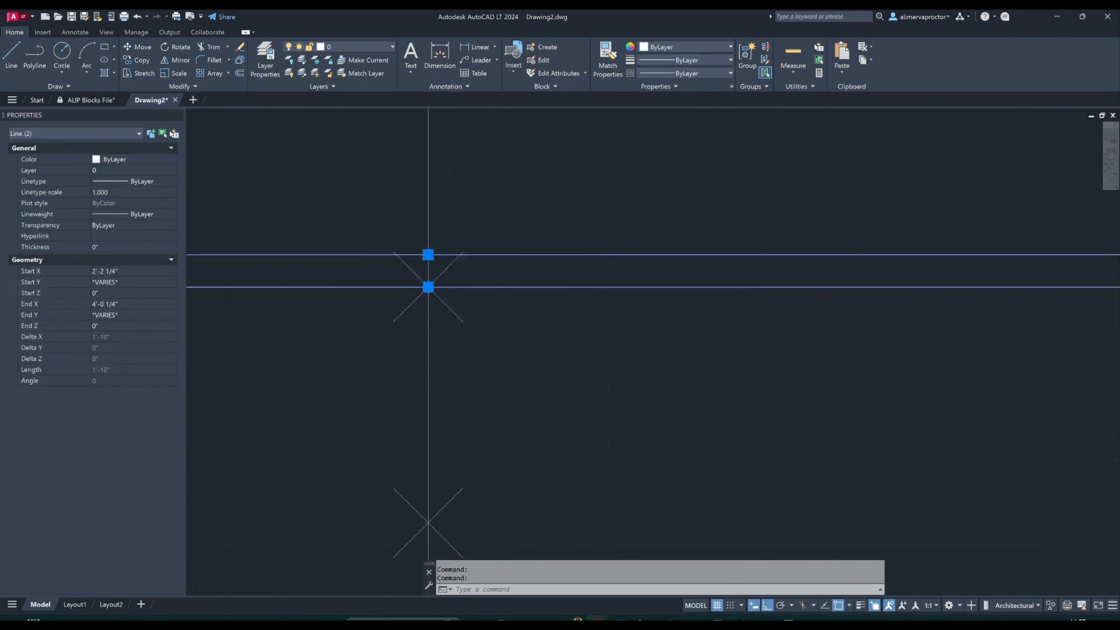
left_click(136, 60)
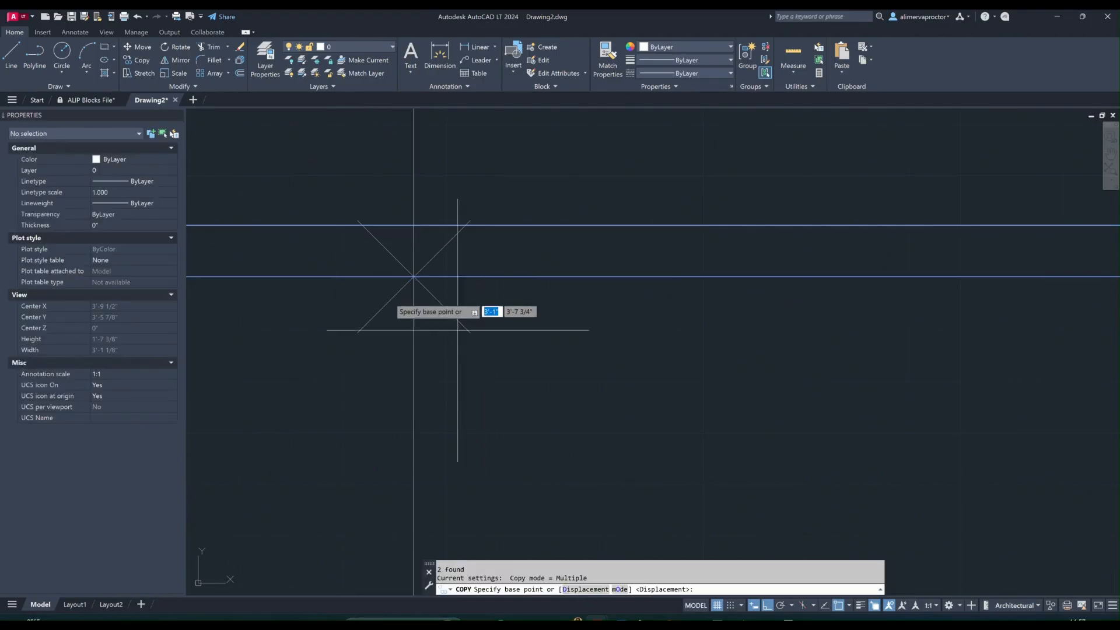
left_click(414, 277)
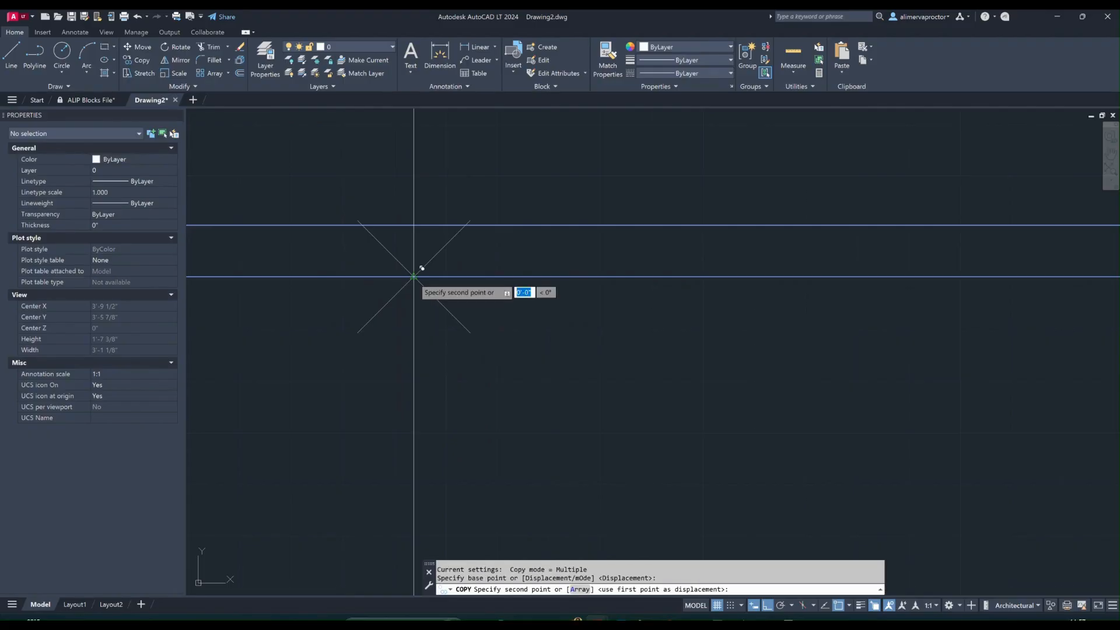
scroll(429, 268, "down", 5)
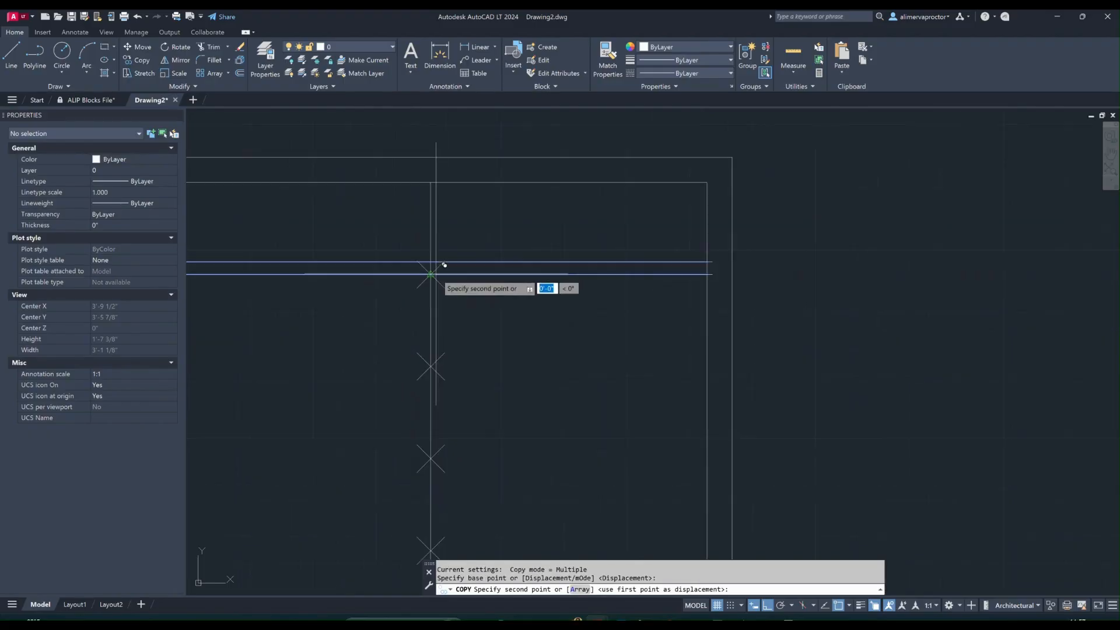
left_click(437, 358)
left_click(438, 449)
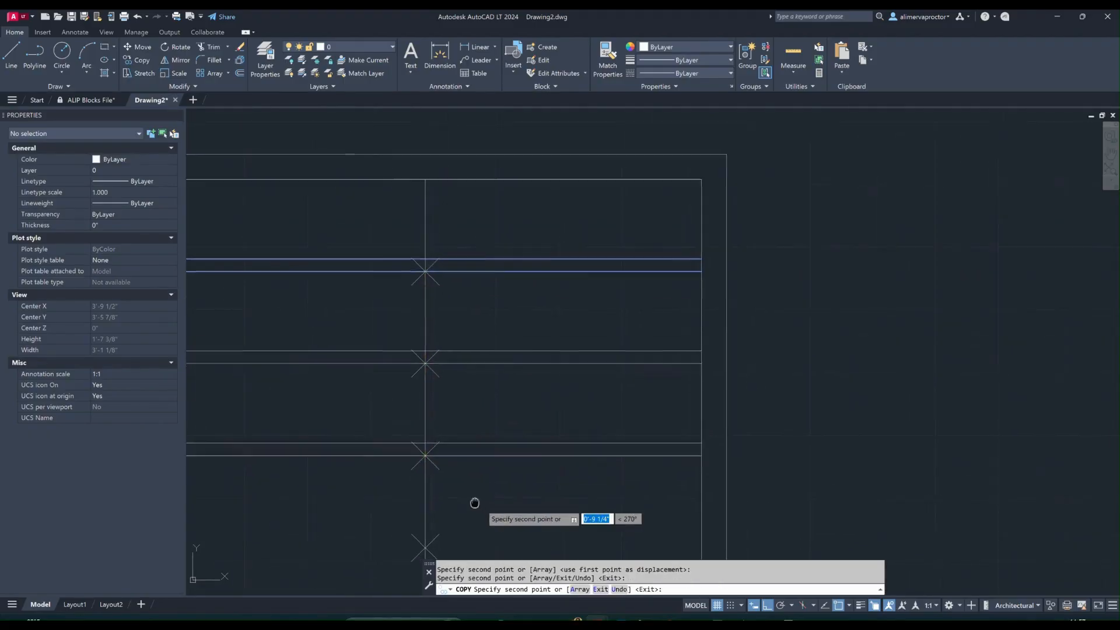
middle_click_drag(475, 500, 417, 383)
left_click(385, 417)
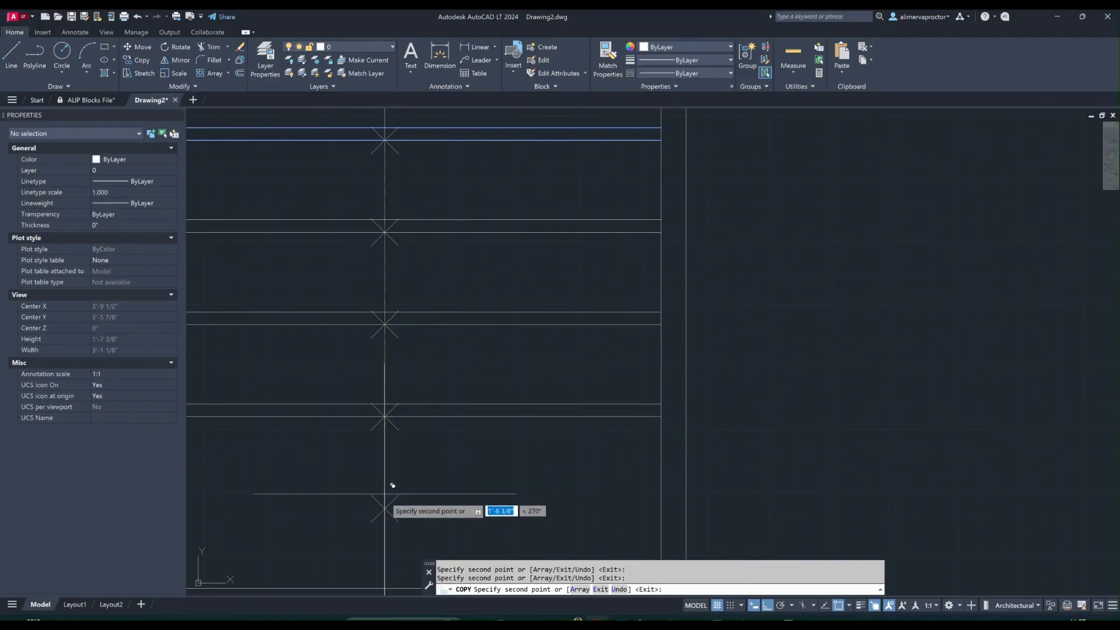
left_click(385, 509)
scroll(475, 436, "down", 6)
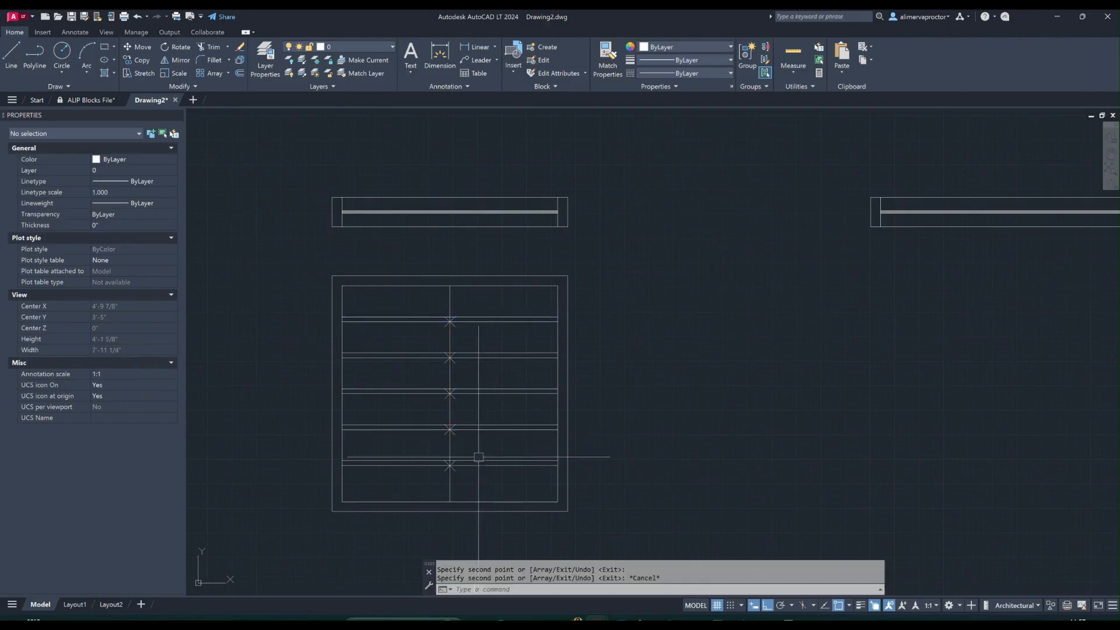
key("Escape")
Measure the bottom segment of the window with Quick measure
scroll(490, 482, "up", 4)
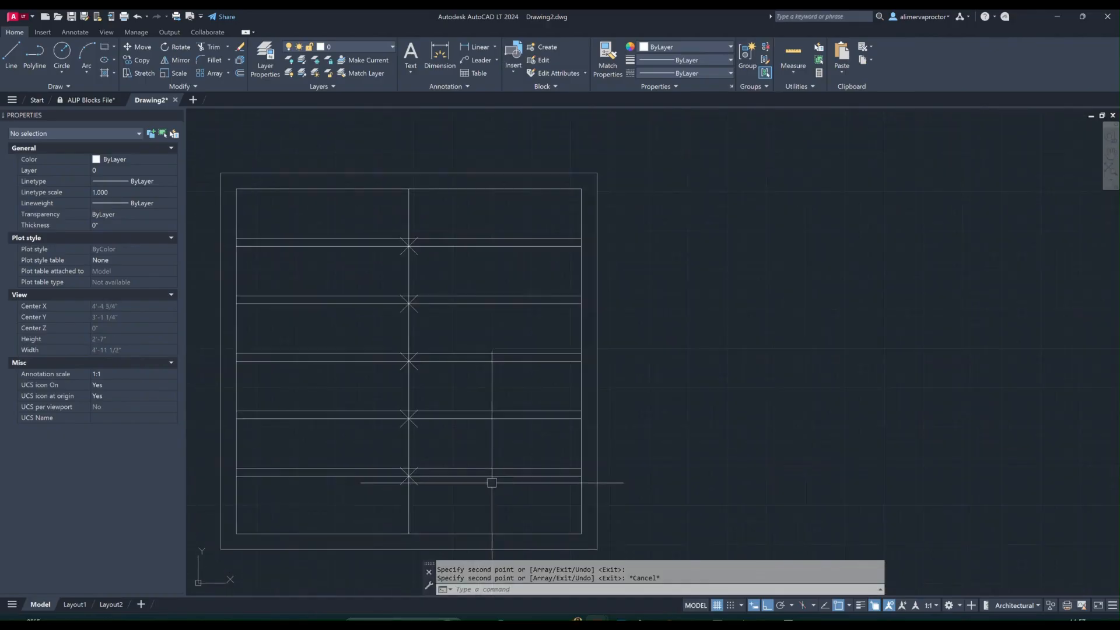
left_click(793, 72)
left_click(800, 91)
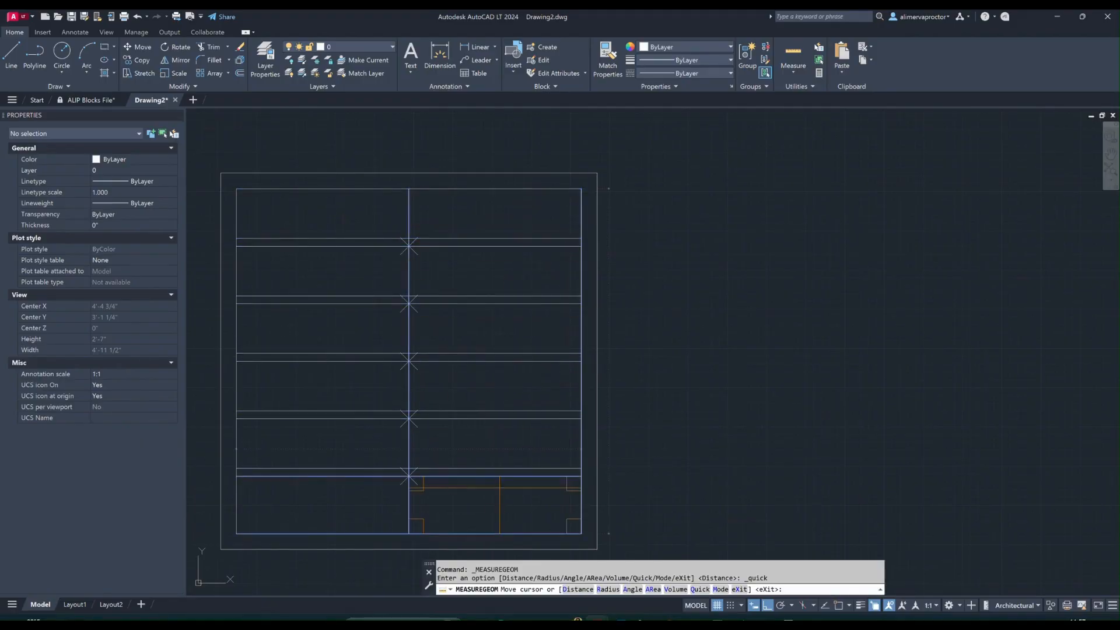
key("Escape")
type("o")
key("Return")
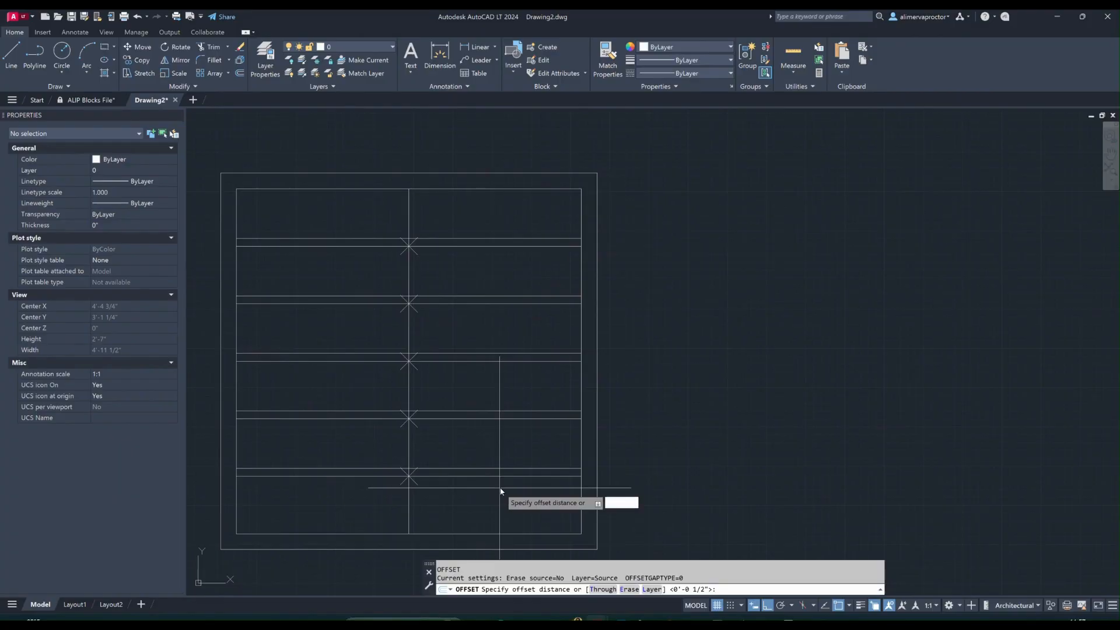
type(".5")
key("Return")
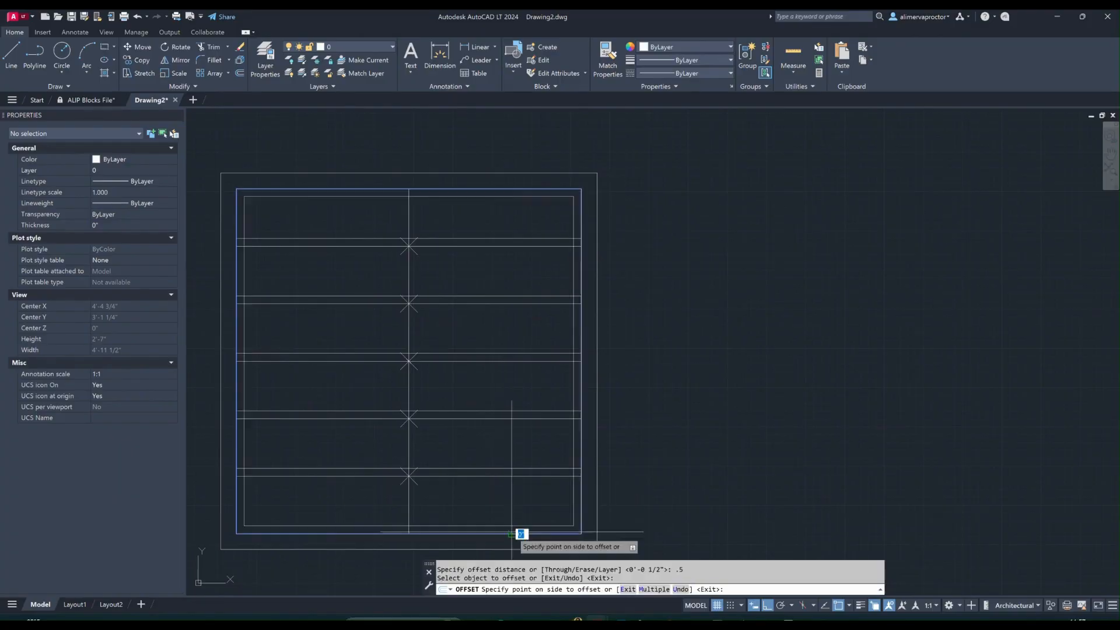
left_click(517, 533)
key("Escape")
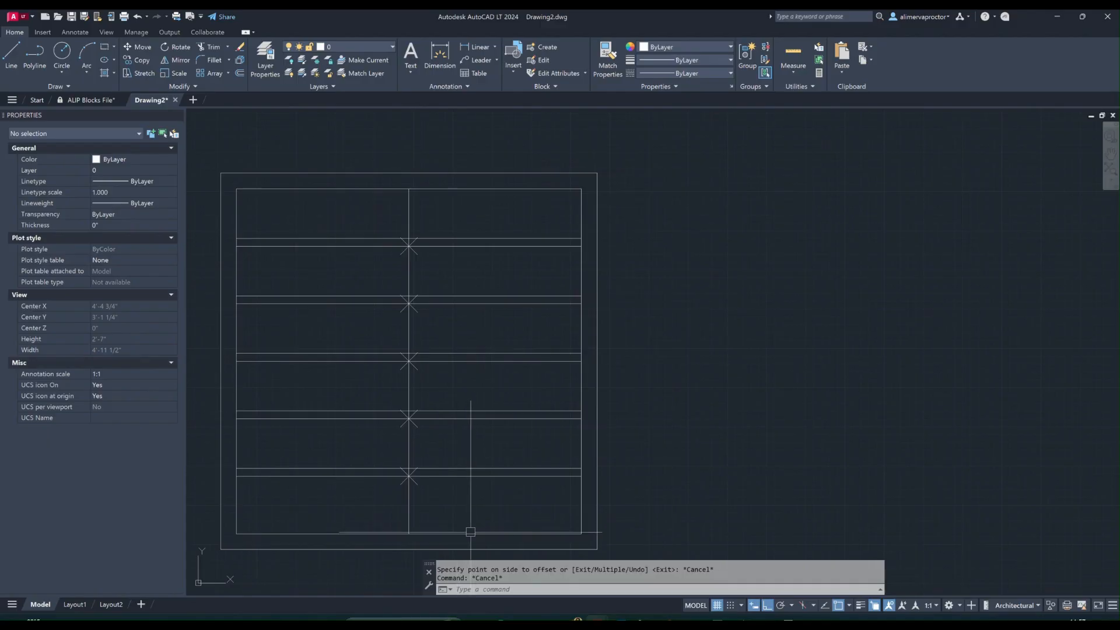
Explode the inner rectangle of the window frame into separate lines
left_click(471, 533)
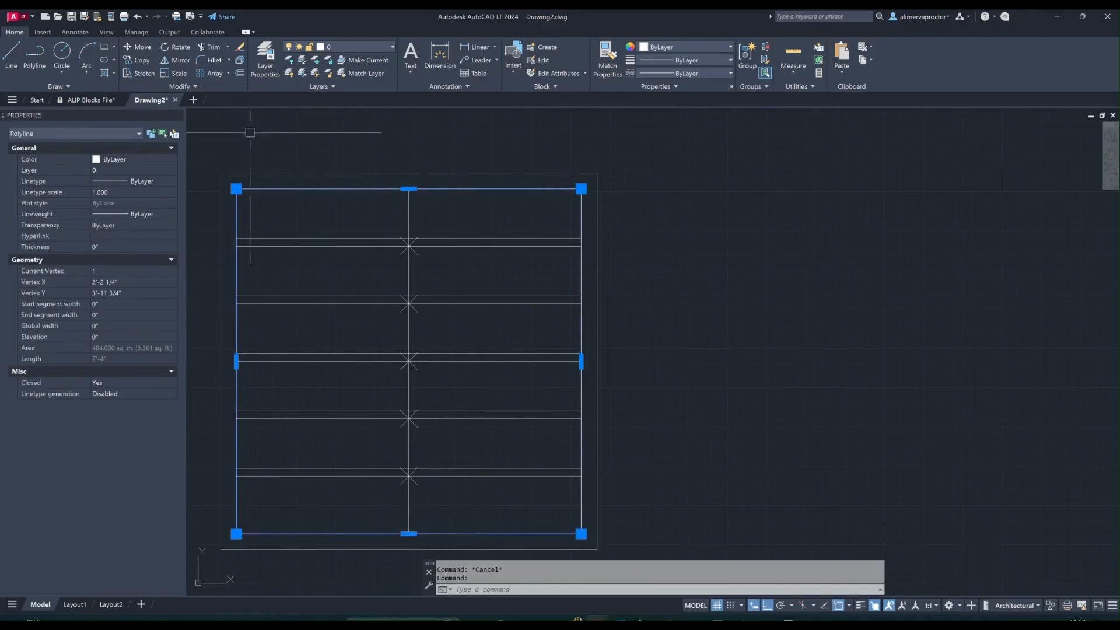
type("x")
key("Return")
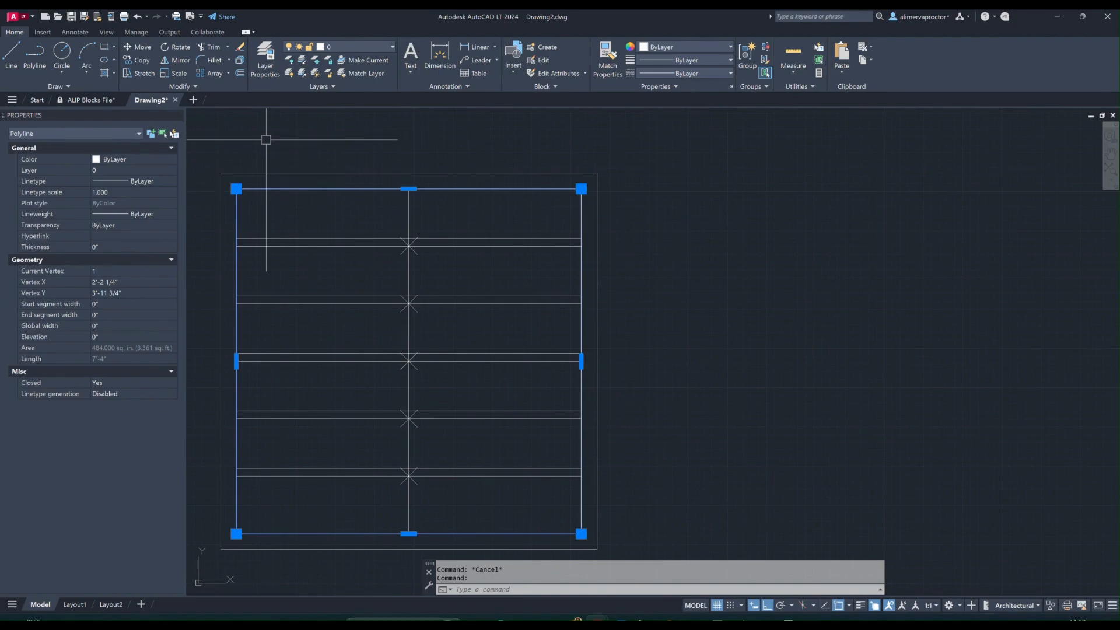
key("Escape")
key("Escape")
Offset the bottom, right and left edges of the inner frame inward by .5 inch
type("of")
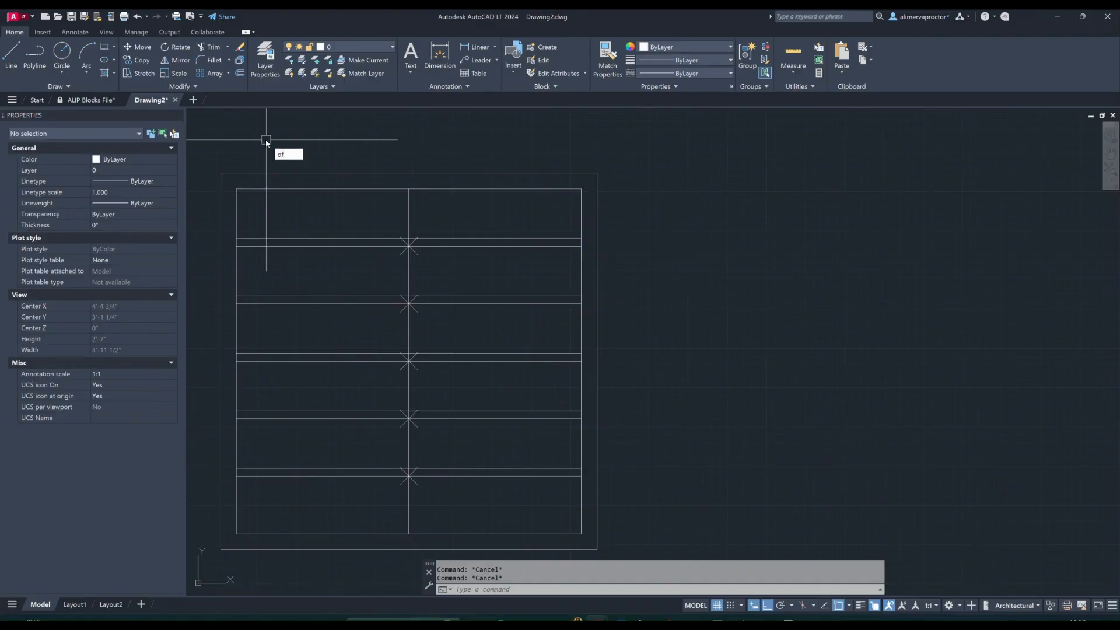
key("Return")
type(".5")
key("Return")
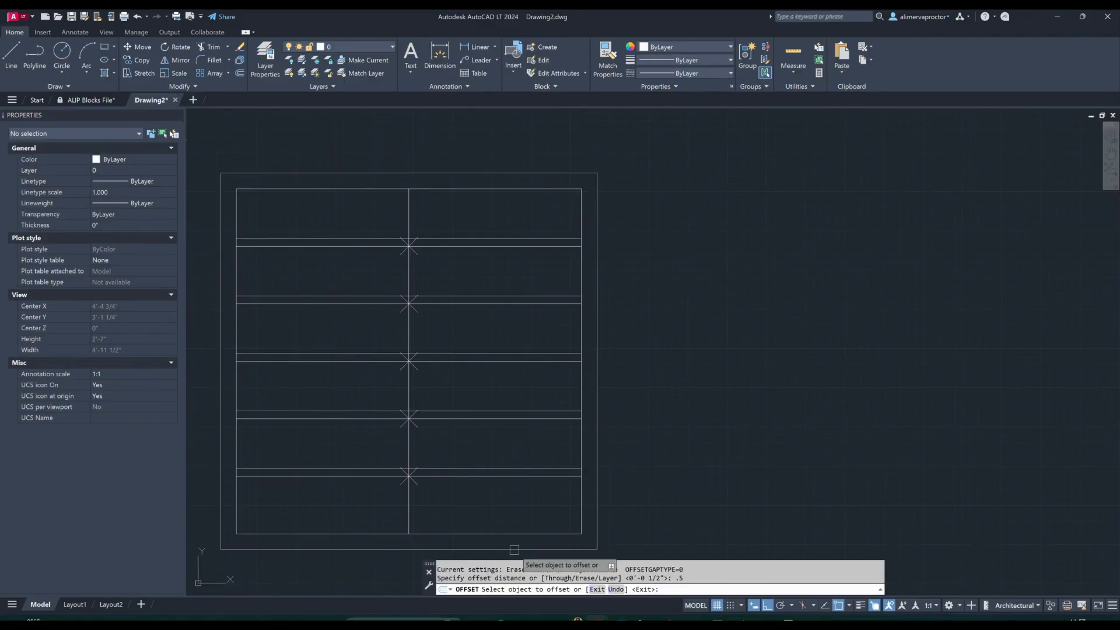
left_click(525, 533)
left_click(526, 509)
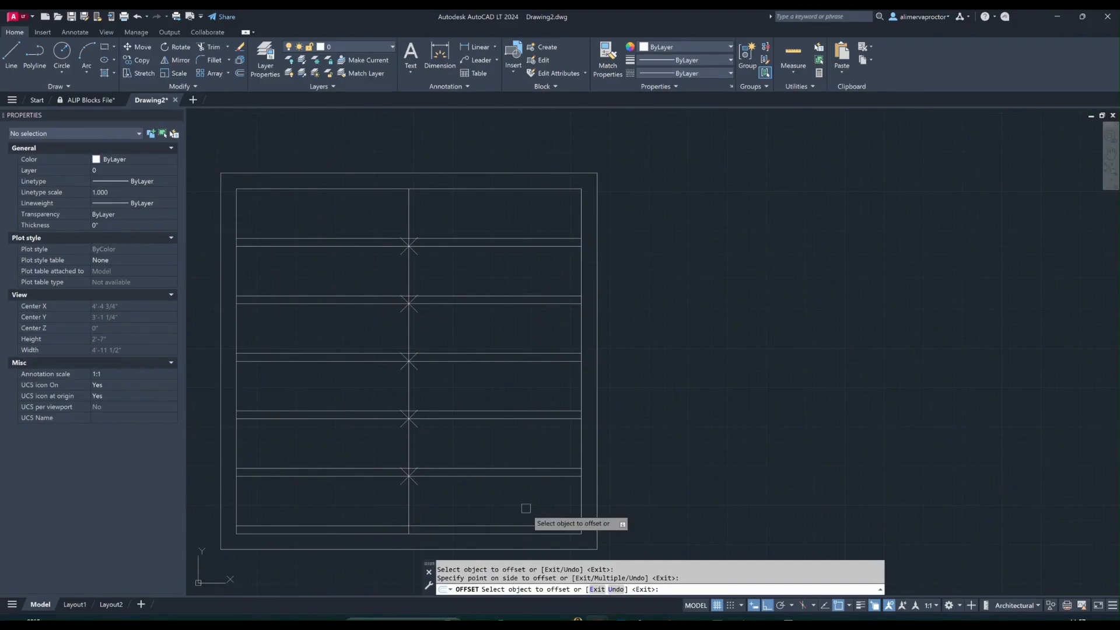
left_click(580, 492)
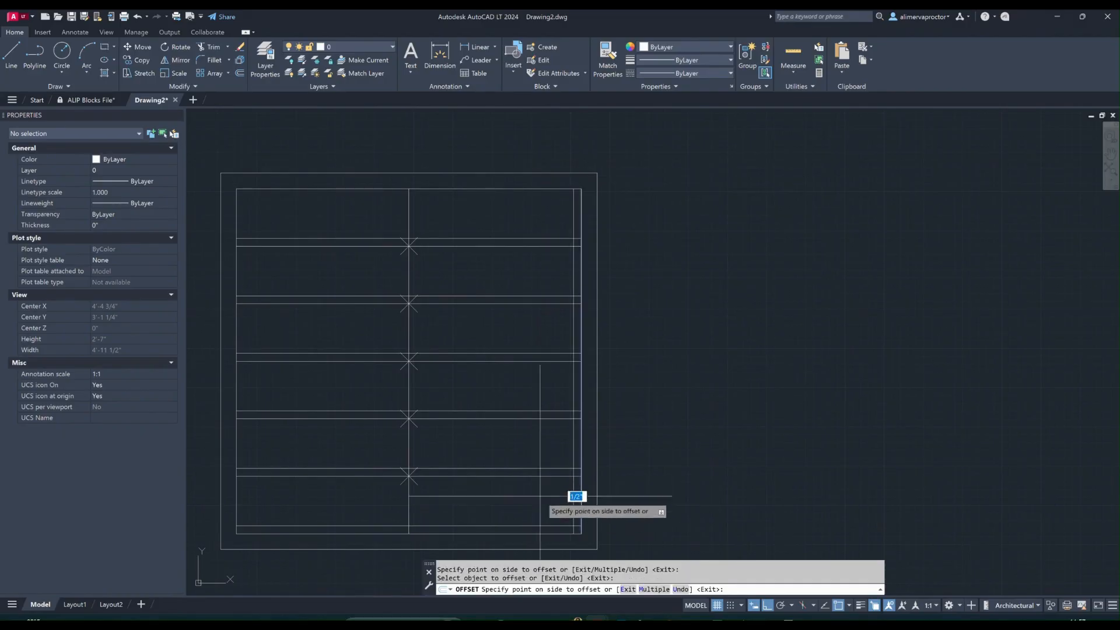
left_click(548, 499)
left_click(236, 498)
left_click(280, 499)
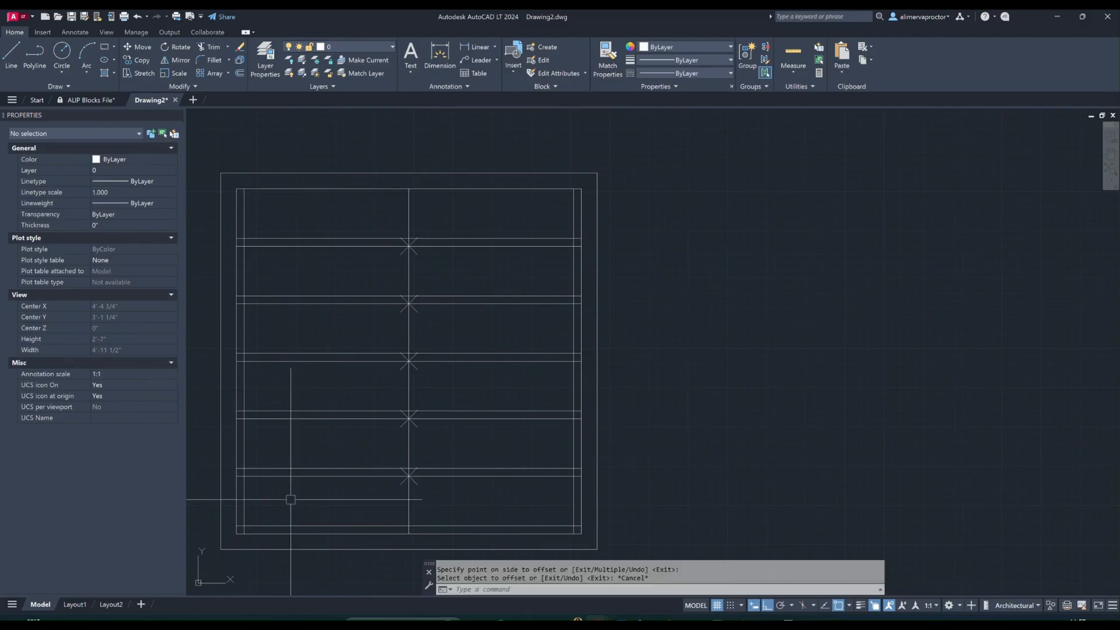
key("Escape")
key("Escape")
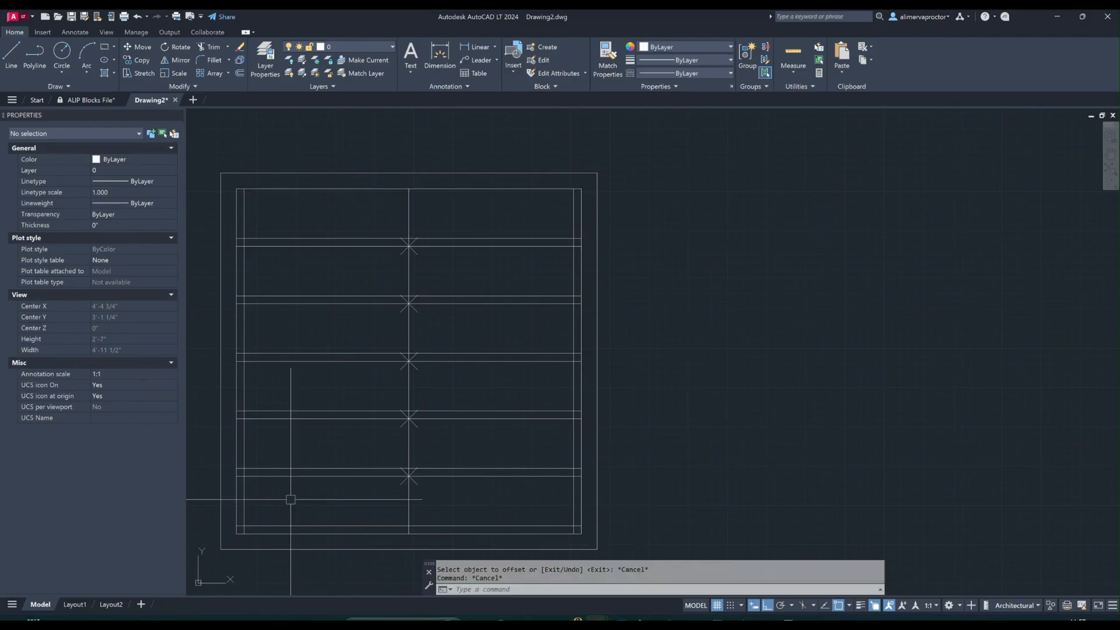
Trim the offset vertical lines on both sides where they cross the upper three pairs of horizontal lines
type("tr")
key("Return")
key("Return")
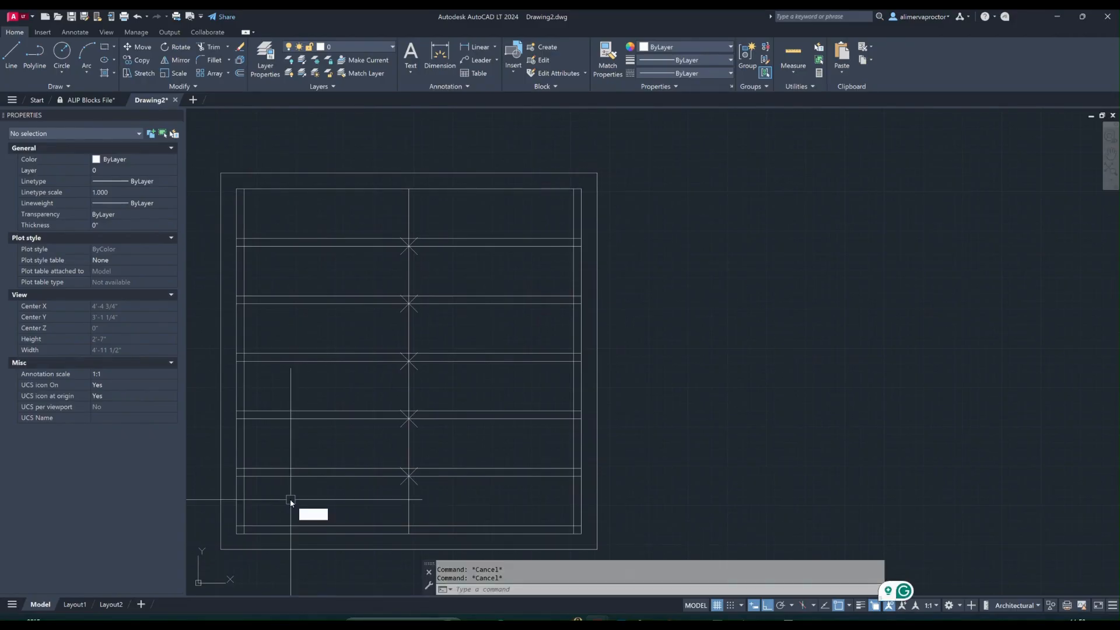
key("Return")
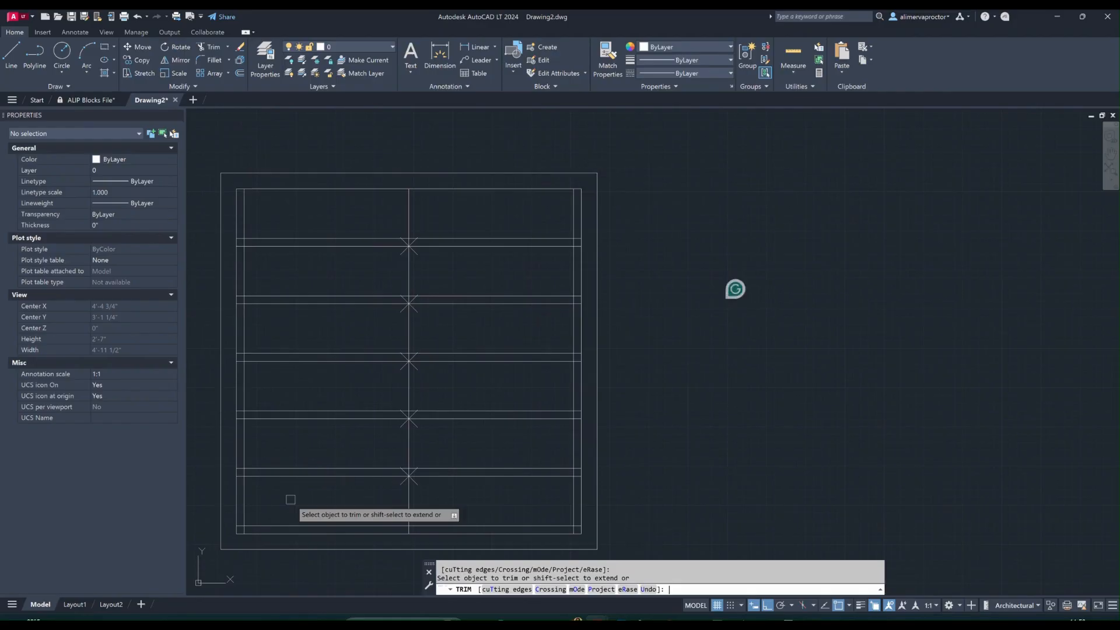
scroll(250, 245, "up", 4)
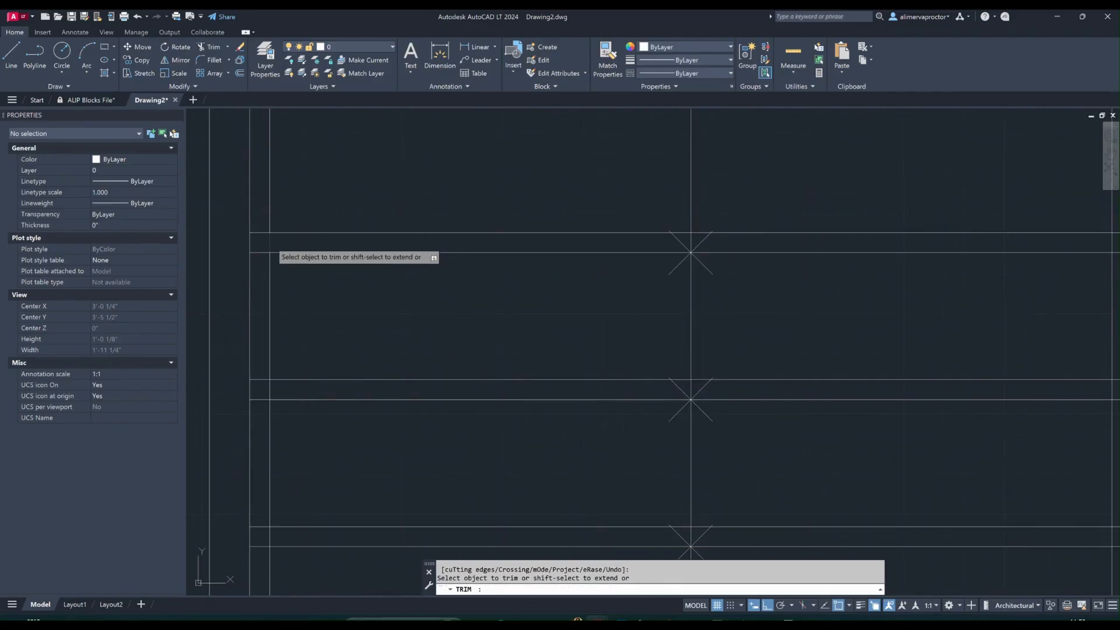
scroll(297, 240, "down", 4)
scroll(608, 241, "up", 5)
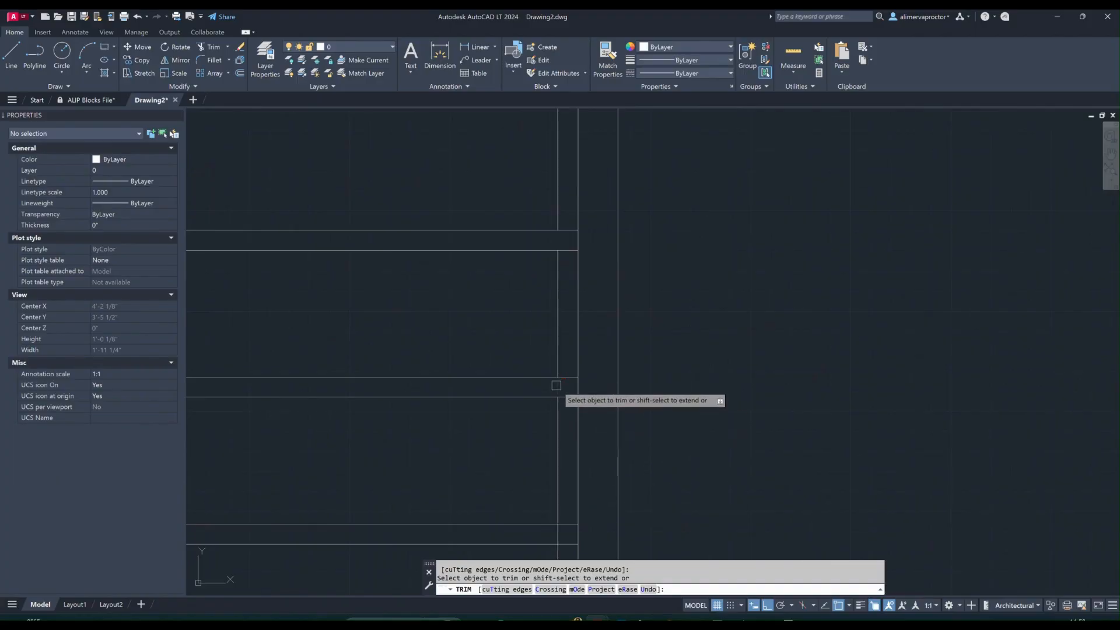
scroll(559, 385, "down", 4)
scroll(350, 386, "up", 6)
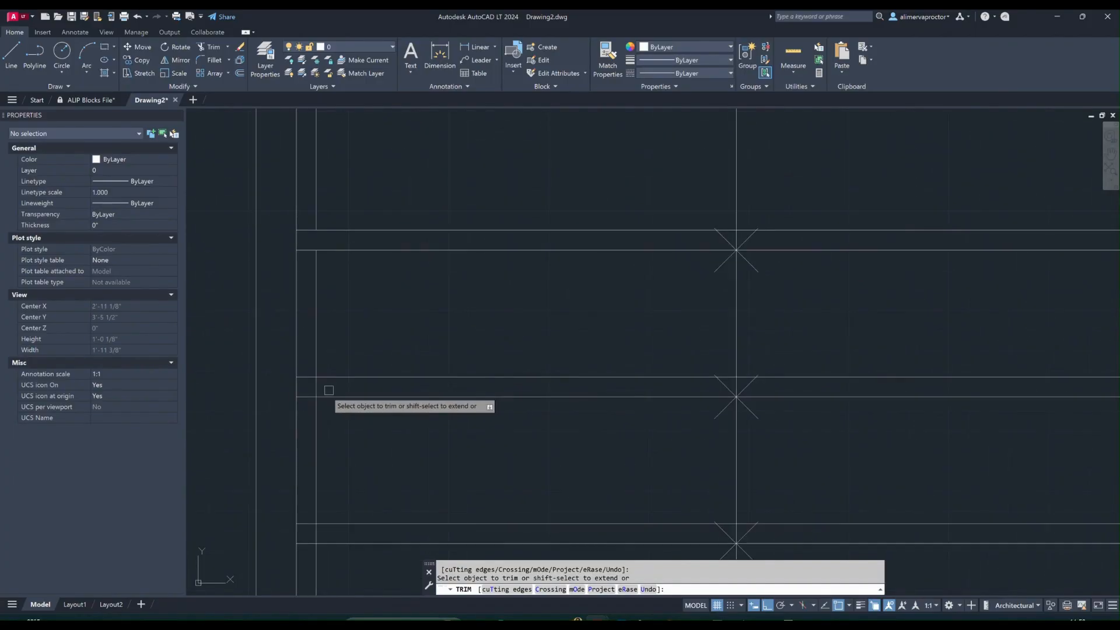
scroll(313, 388, "down", 5)
scroll(315, 400, "up", 3)
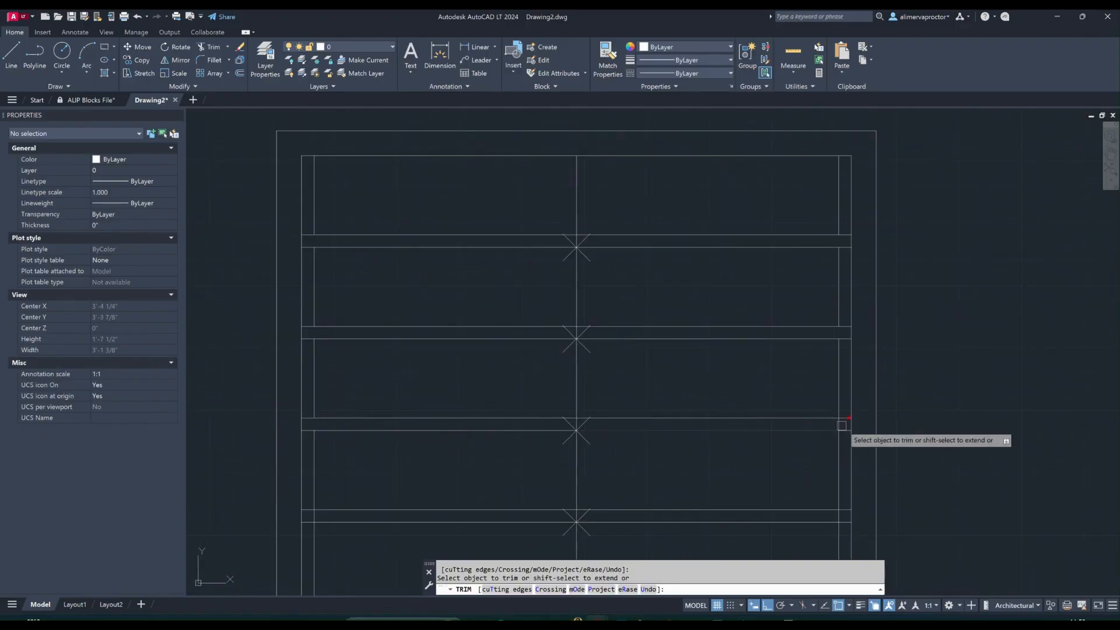
scroll(837, 425, "up", 2)
scroll(741, 385, "down", 6)
Trim the offset vertical lines on both sides across the lower two horizontal pairs and below the bottom offset line
scroll(741, 385, "up", 5)
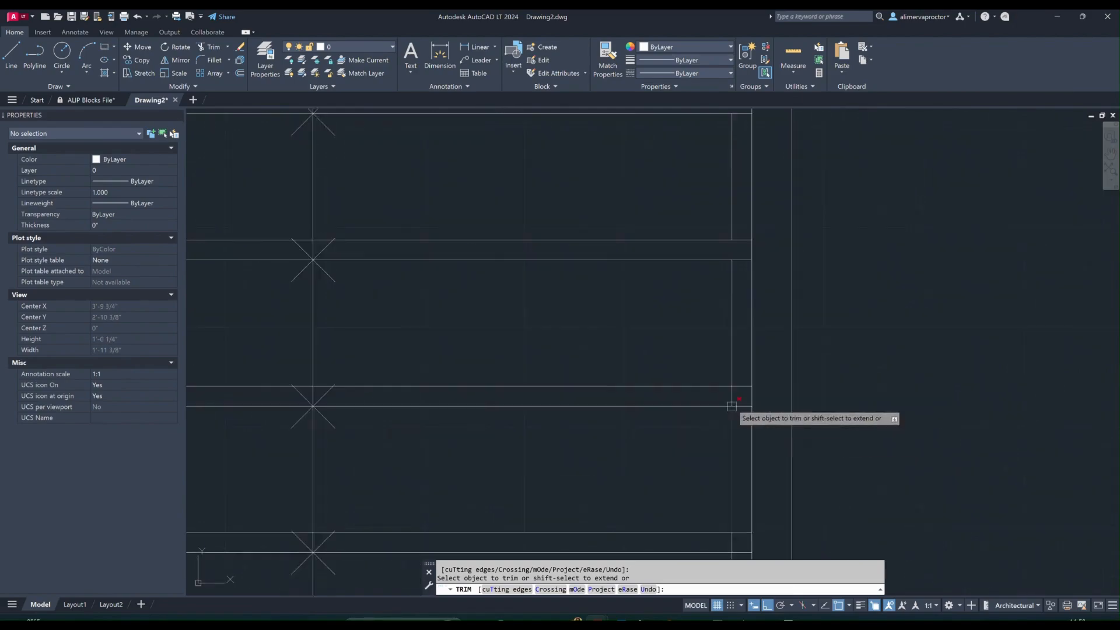
scroll(740, 385, "down", 5)
scroll(583, 402, "up", 2)
scroll(370, 385, "up", 3)
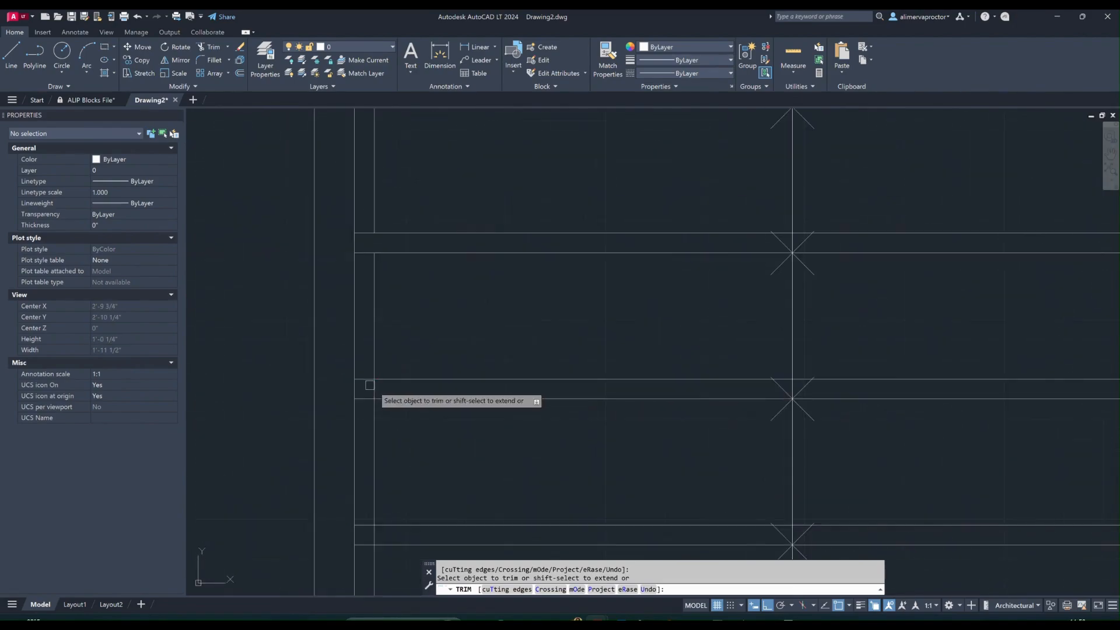
scroll(376, 539, "down", 4)
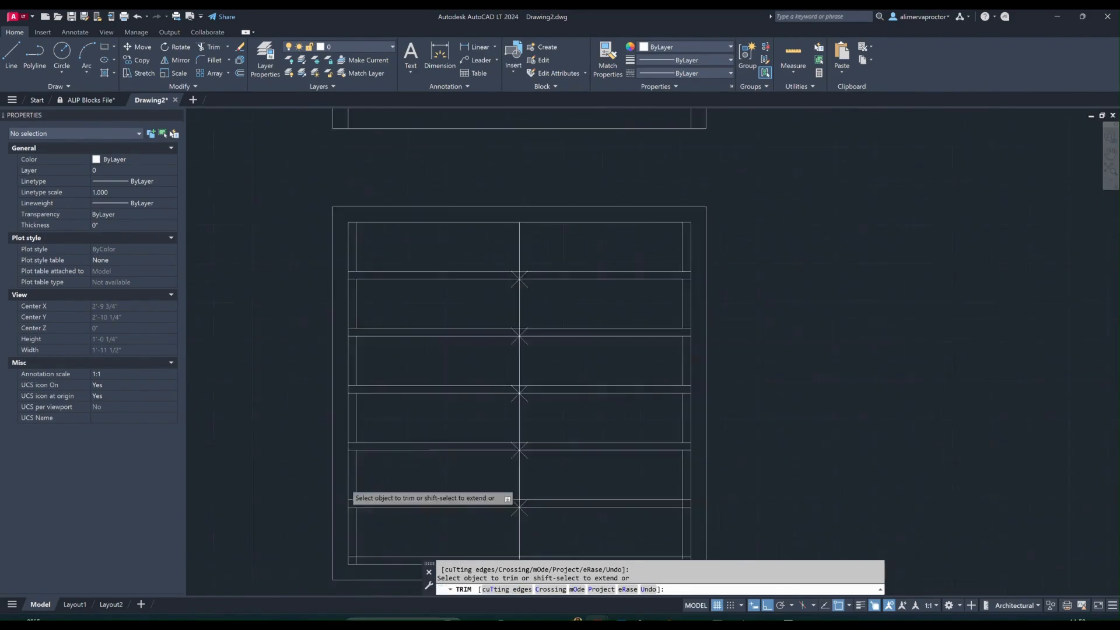
scroll(583, 498, "up", 4)
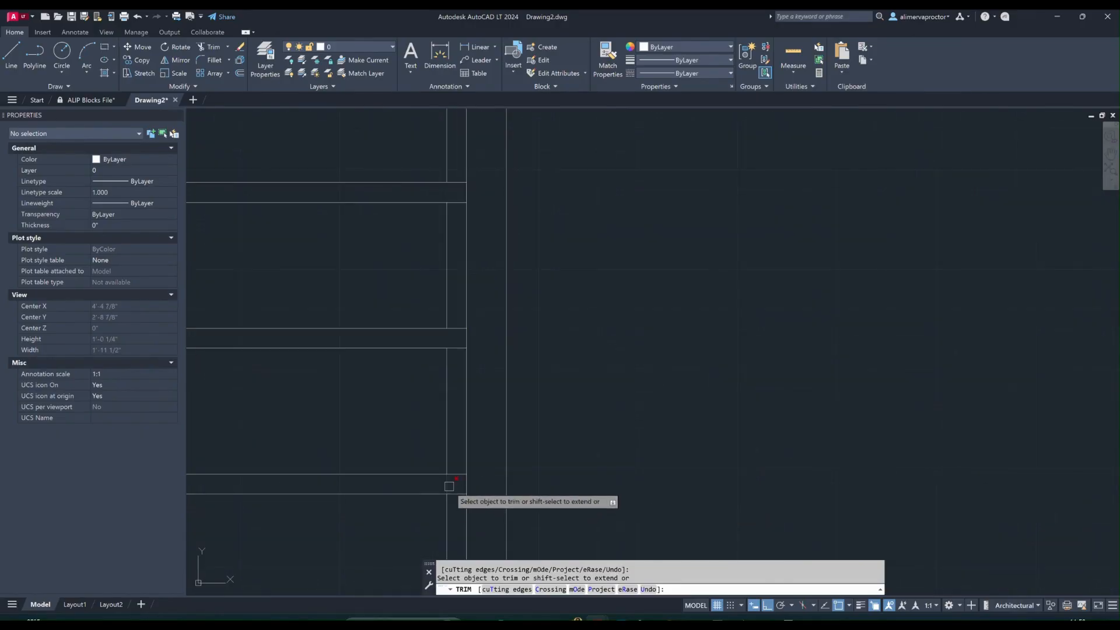
scroll(457, 499, "down", 4)
scroll(457, 531, "up", 4)
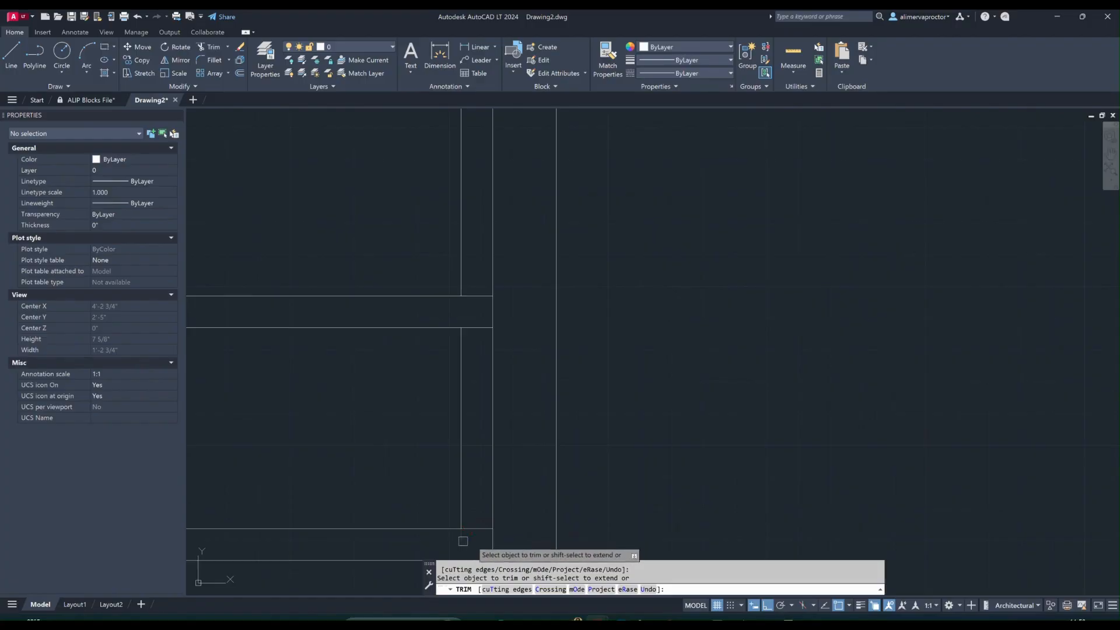
scroll(338, 530, "down", 4)
scroll(425, 517, "up", 4)
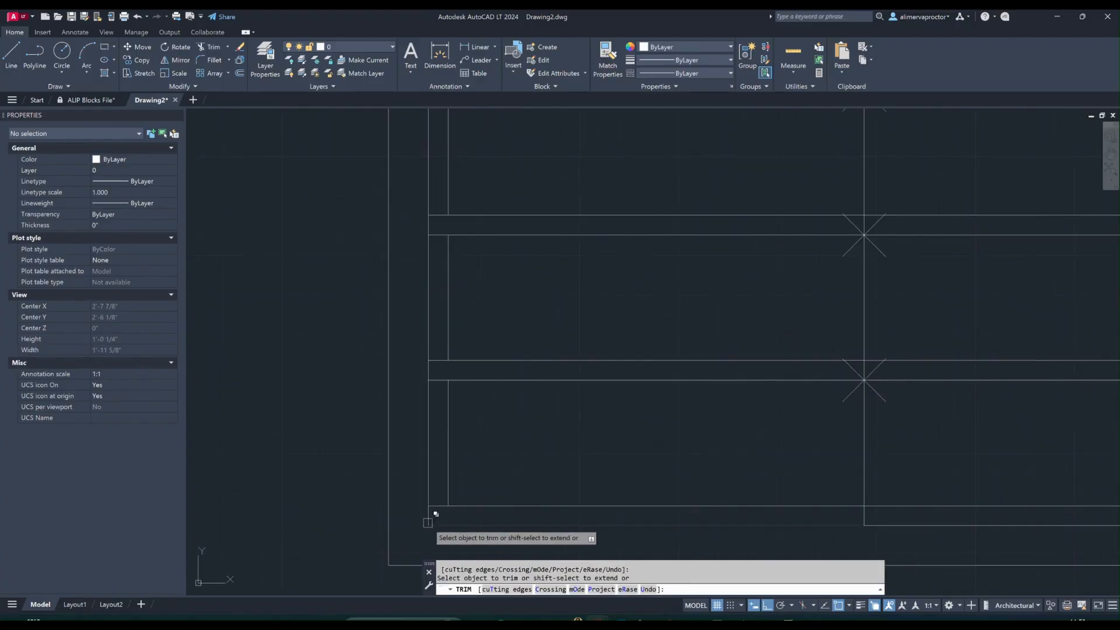
Delete the vertical construction line running through the middle of the framed louver window
scroll(428, 522, "down", 4)
key("Escape")
middle_click_drag(523, 455, 431, 442)
scroll(437, 395, "up", 4)
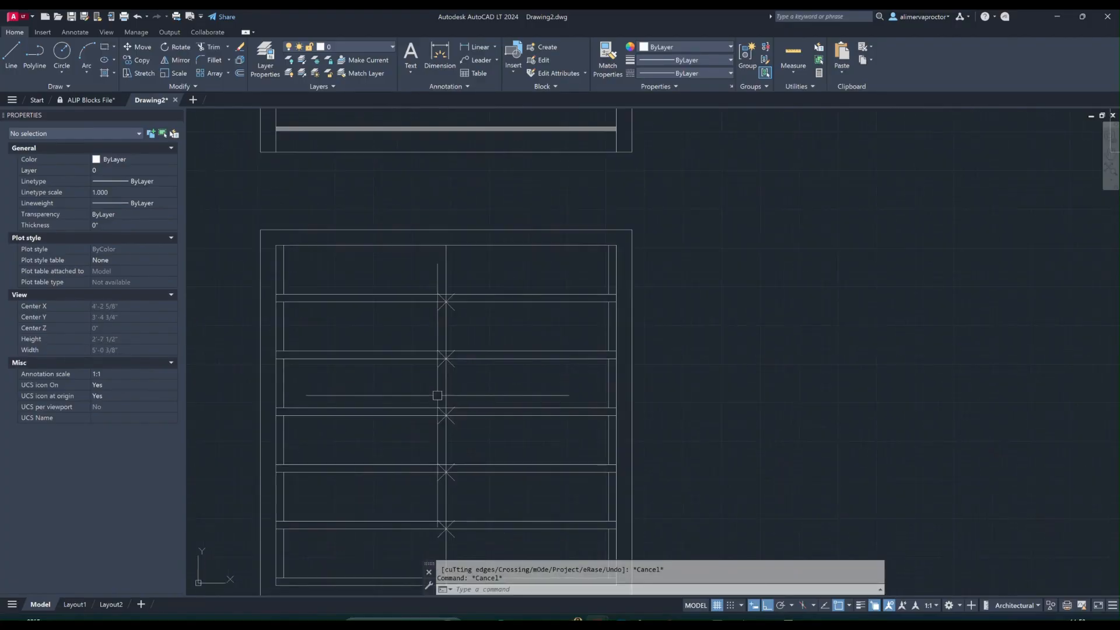
left_click(446, 407)
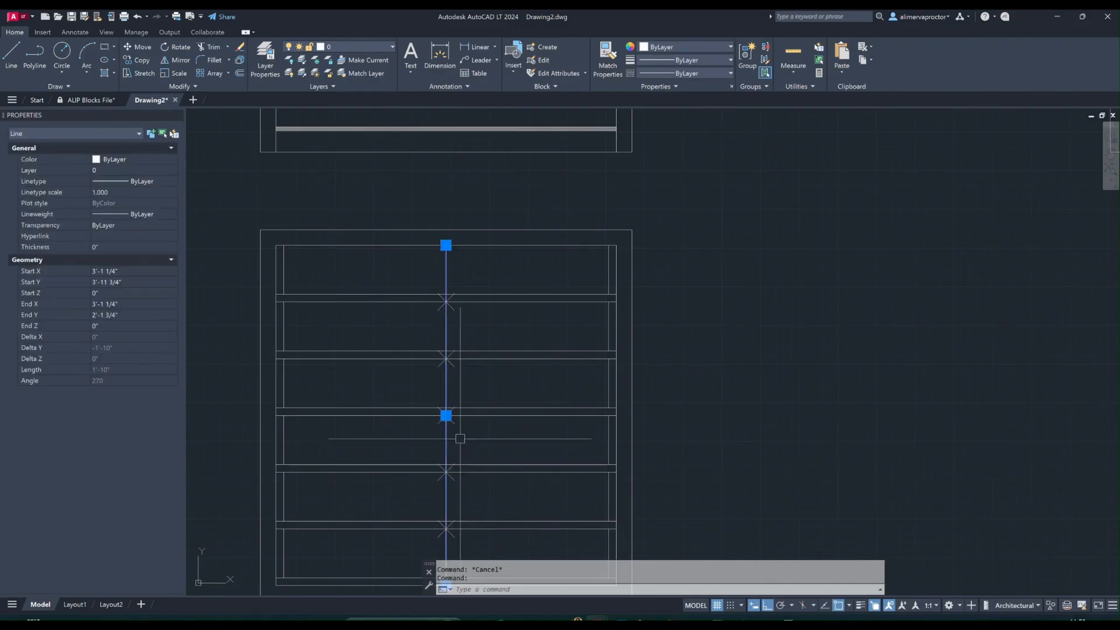
scroll(460, 439, "up", 2)
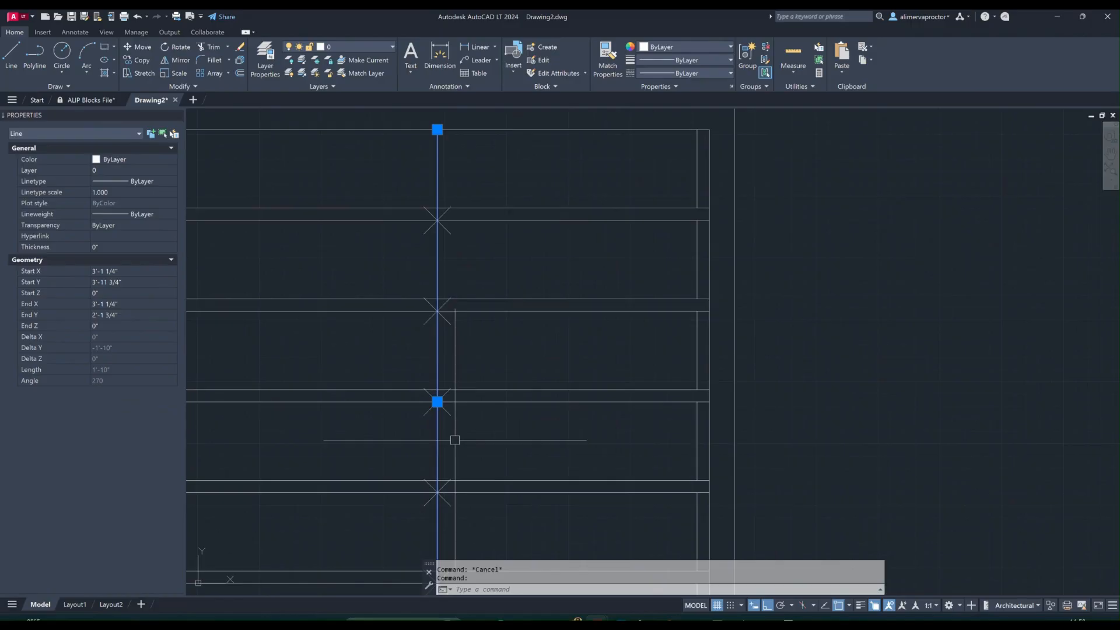
key("Delete")
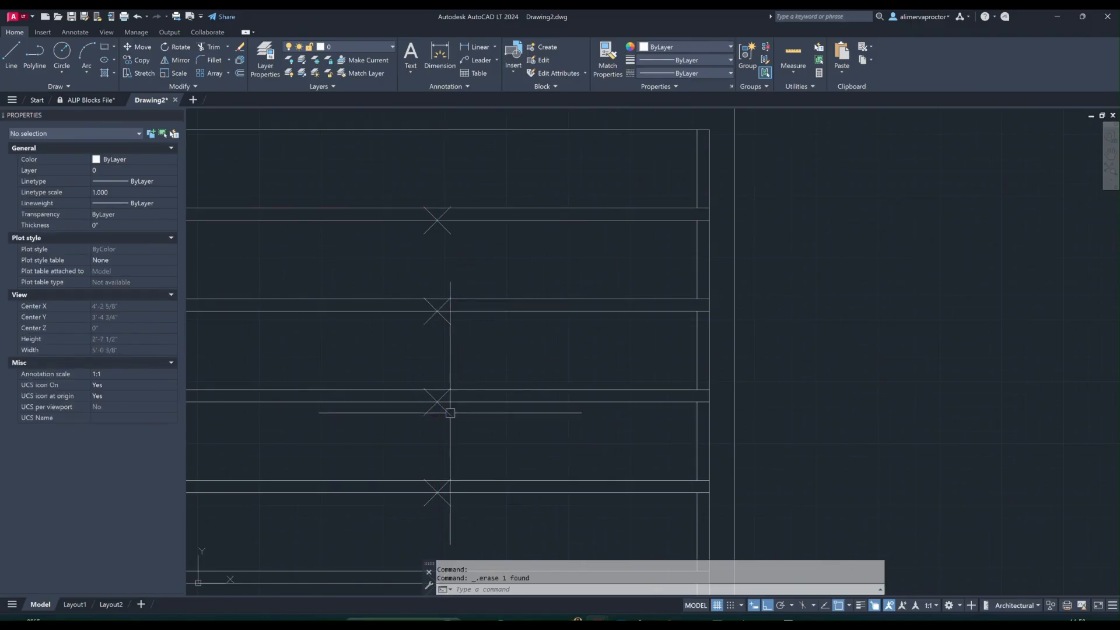
Delete the five division point markers along the middle of the louver window
left_click(451, 413)
left_click(444, 312)
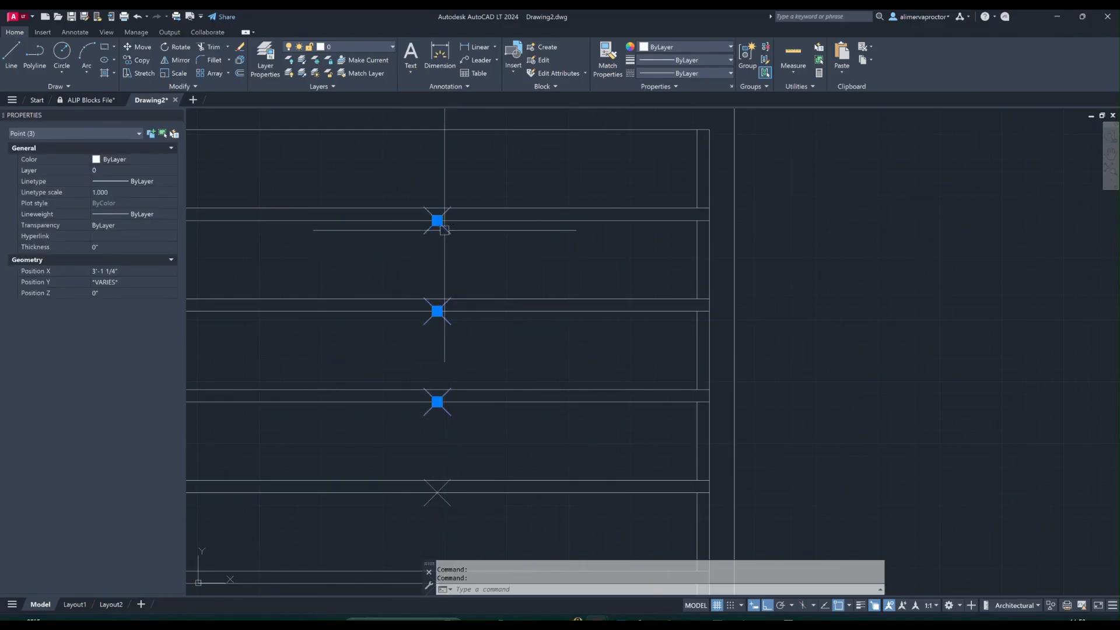
scroll(445, 230, "down", 4)
scroll(435, 326, "up", 2)
left_click(438, 371)
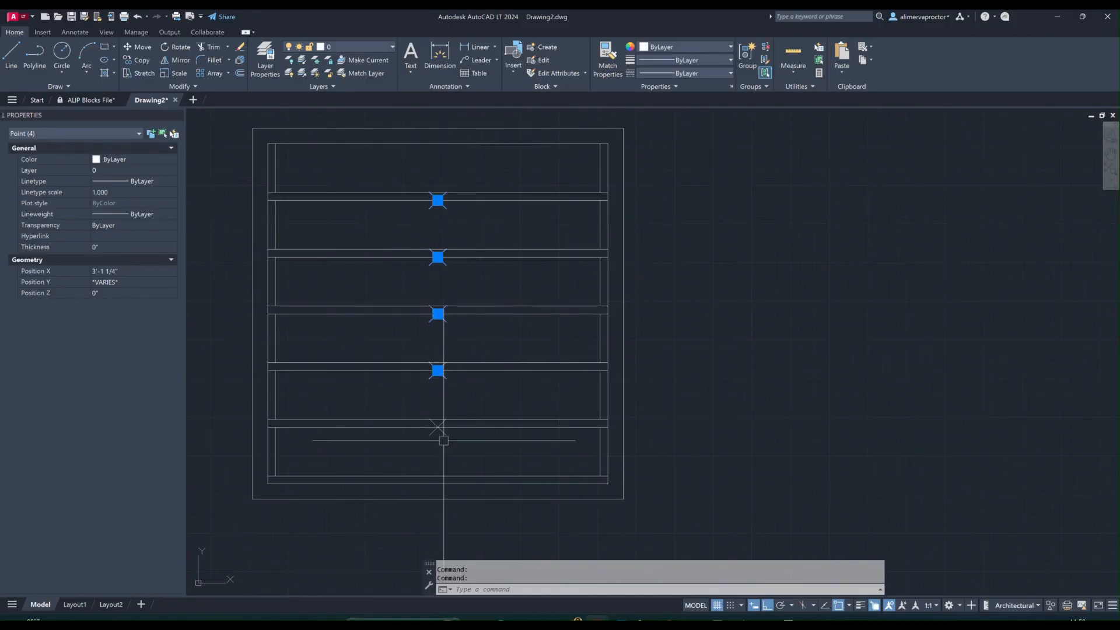
left_click(437, 428)
key("Delete")
scroll(383, 442, "down", 4)
scroll(359, 414, "up", 2)
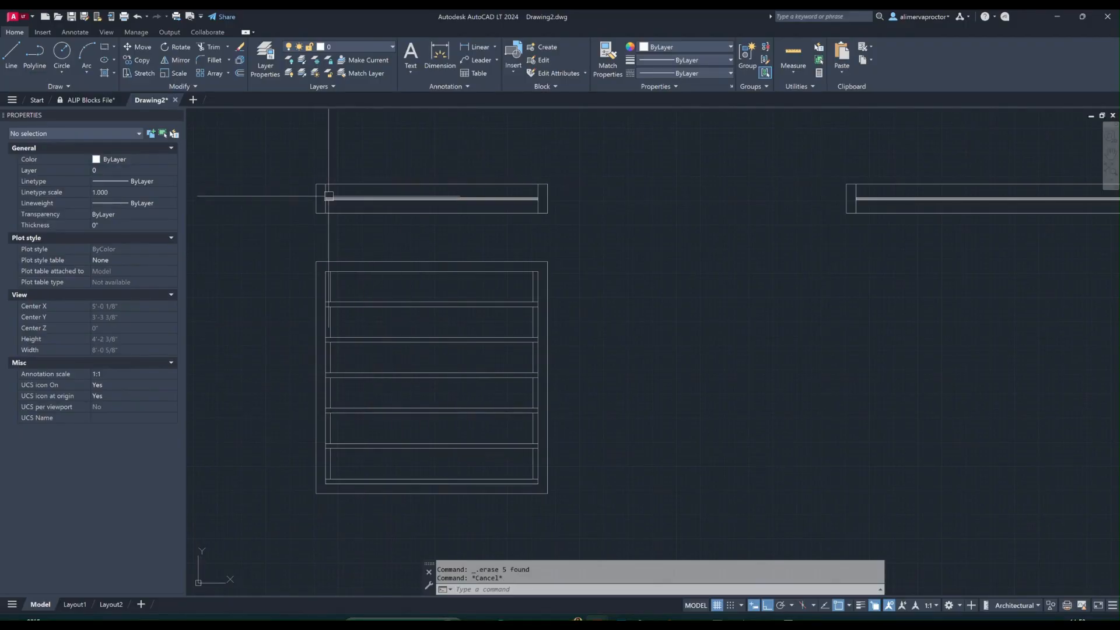
left_click(304, 252)
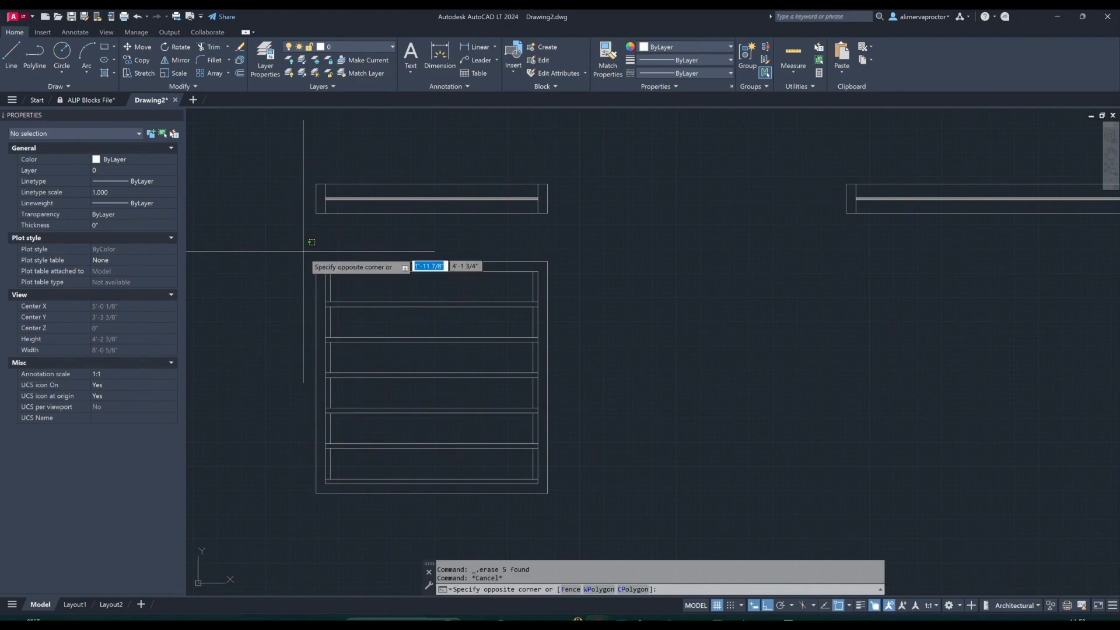
left_click(575, 521)
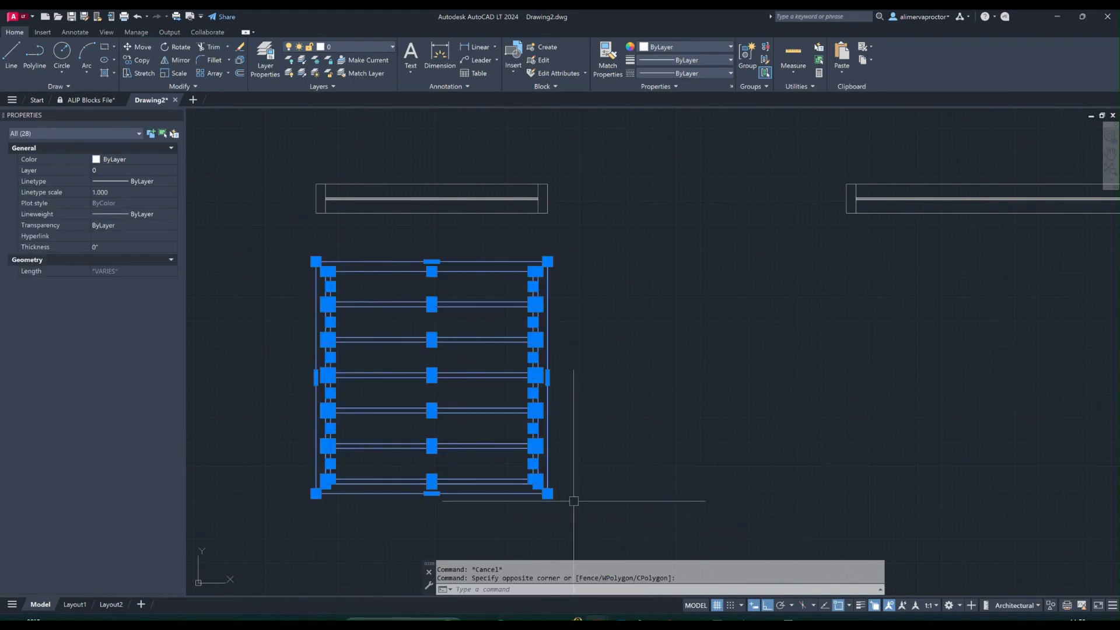
left_click(586, 520)
left_click(293, 254)
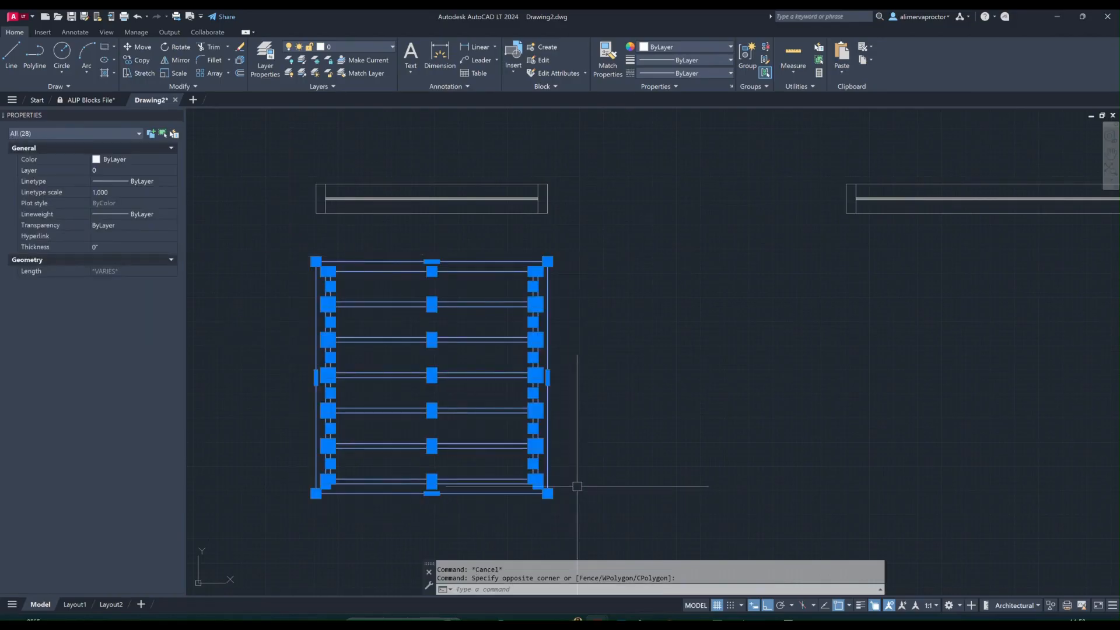
key("Escape")
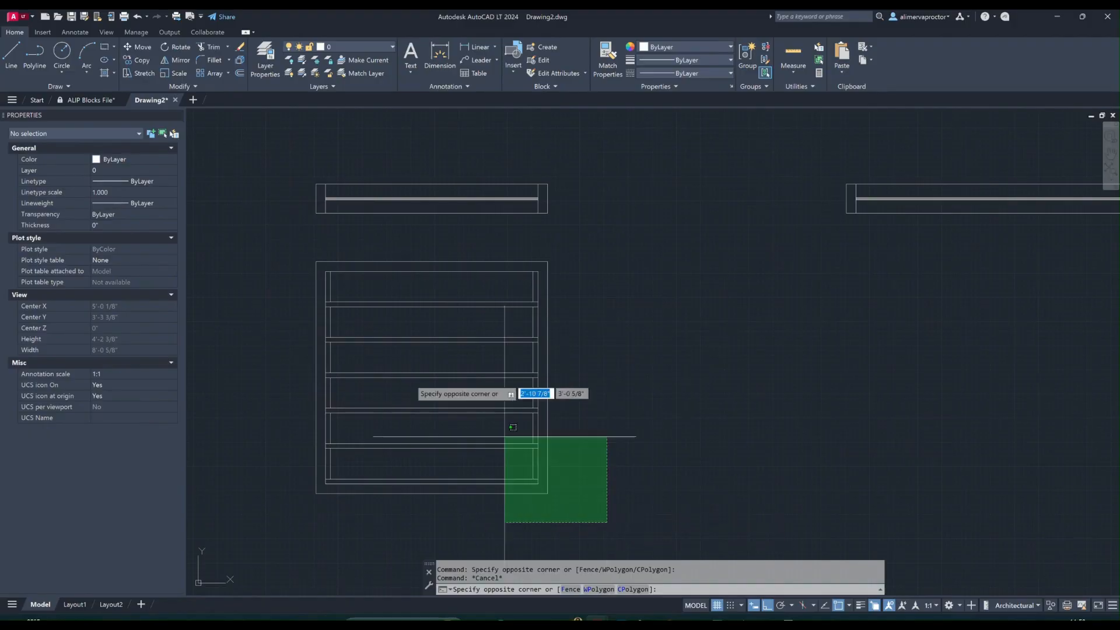
Convert the whole framed window into a block named "2ft x 2ft louver window el." with its base point at the top edge's midpoint
left_click(284, 253)
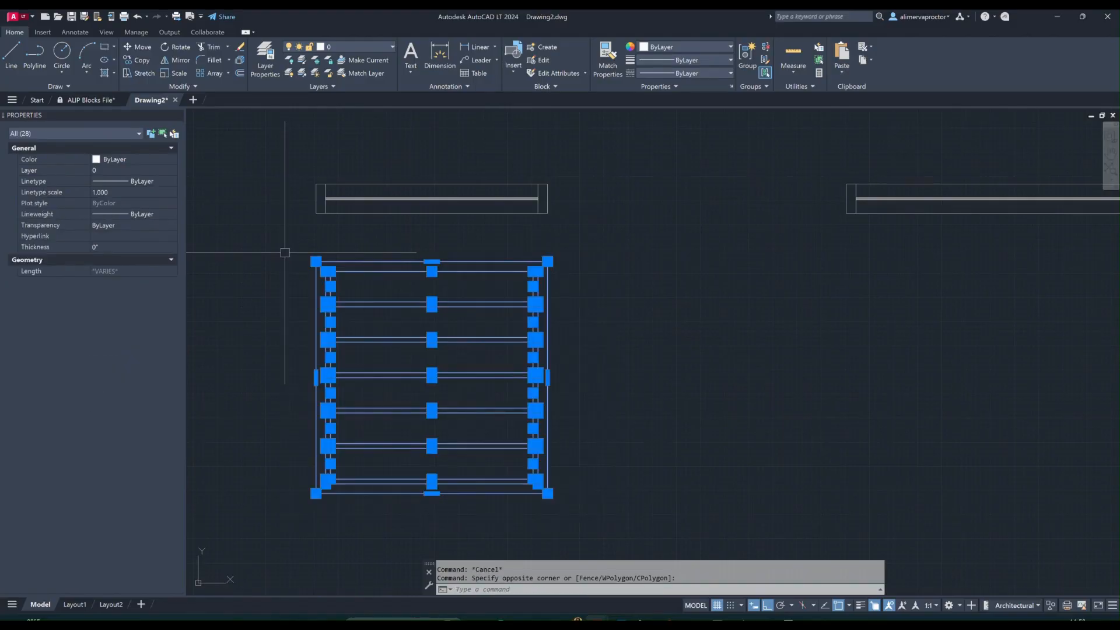
key("Return")
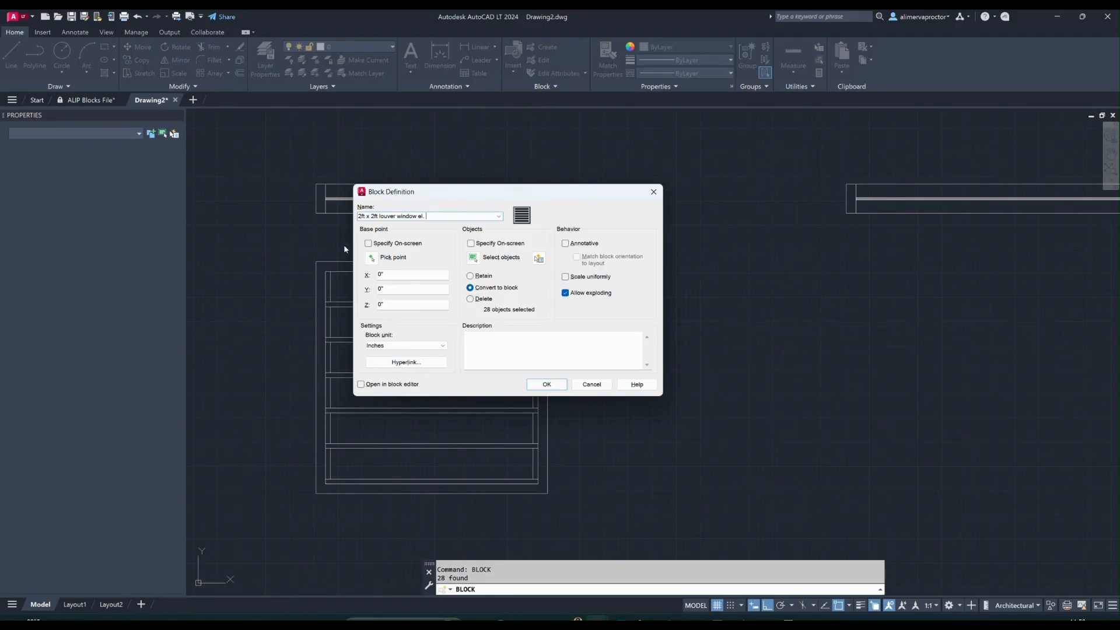
left_click(369, 259)
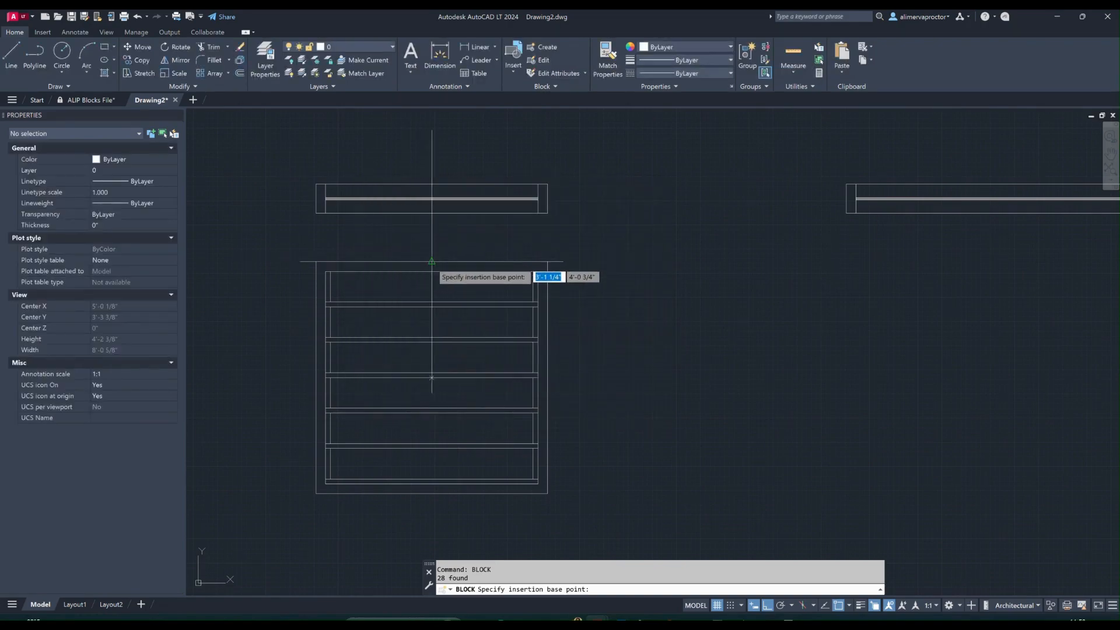
left_click(431, 261)
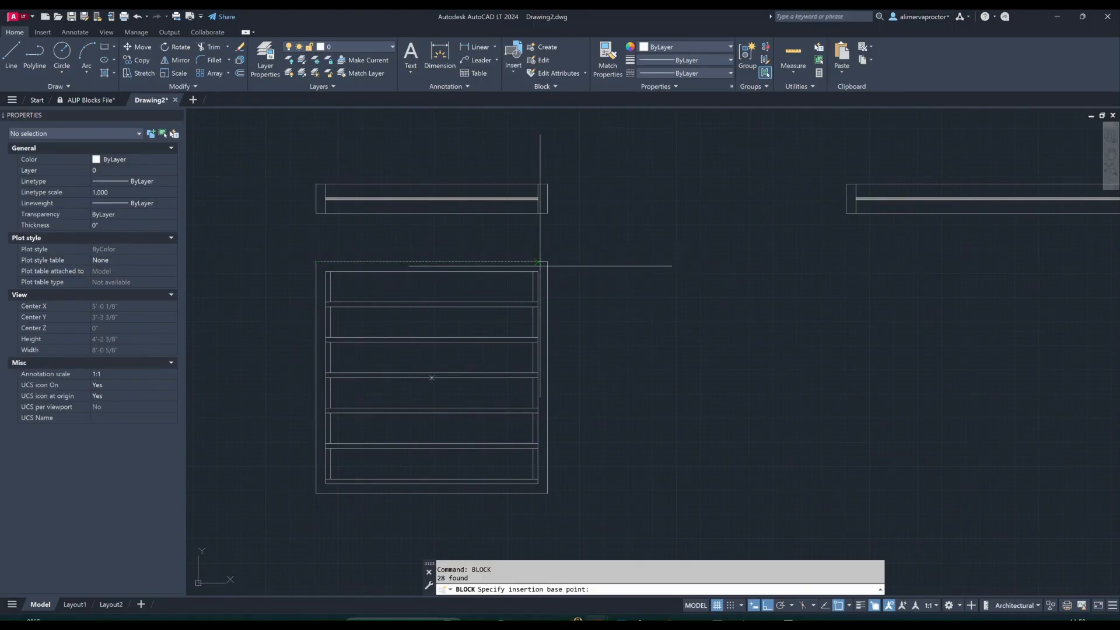
left_click(431, 262)
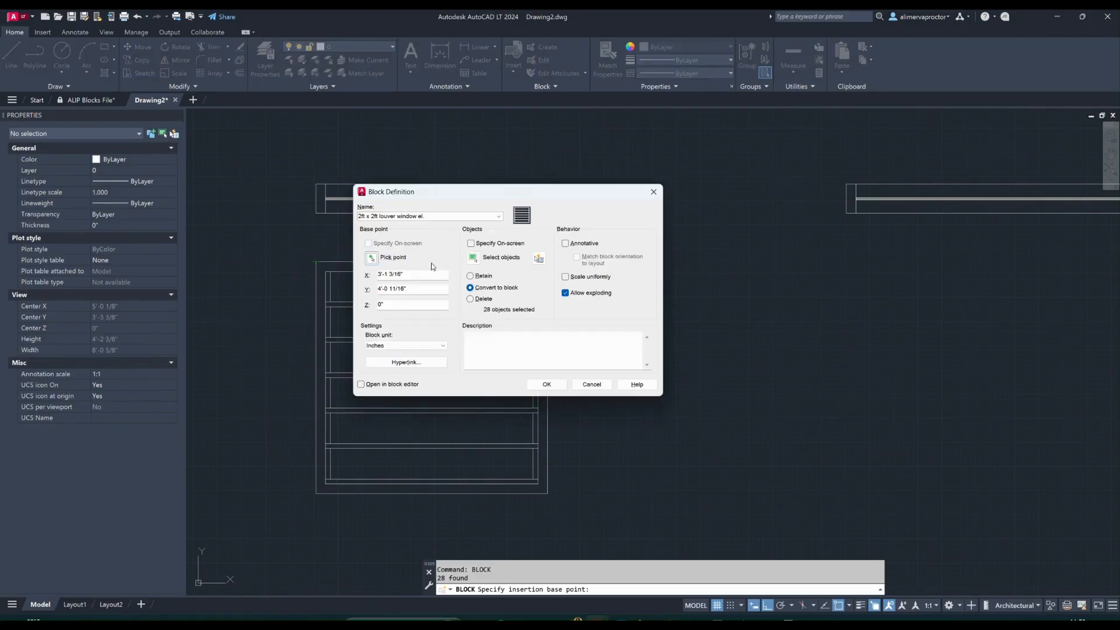
left_click(546, 385)
left_click(455, 338)
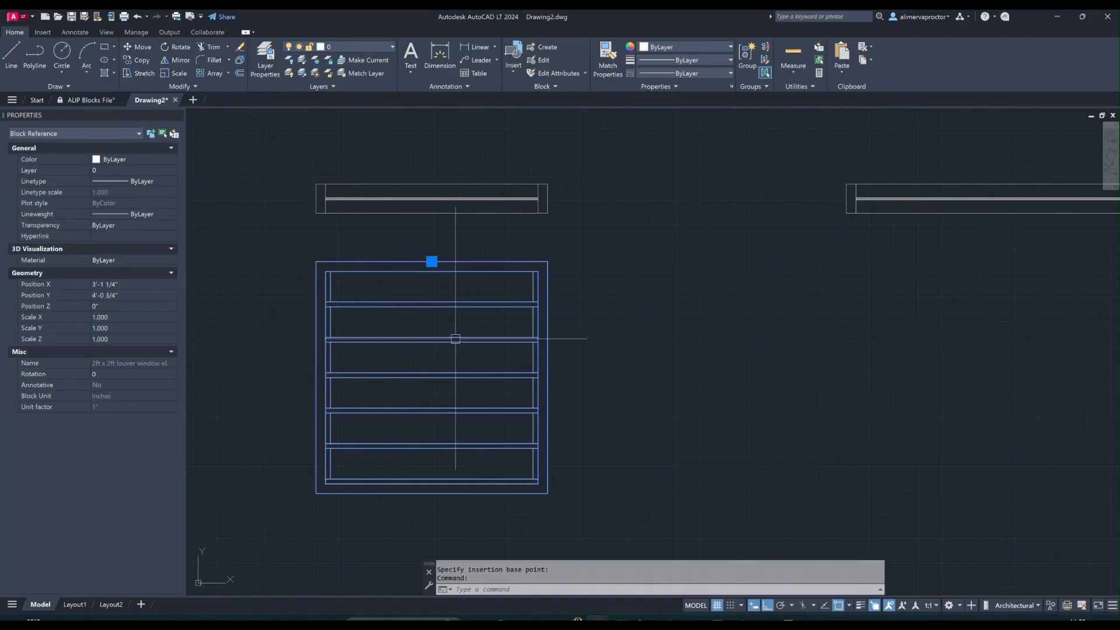
key("Escape")
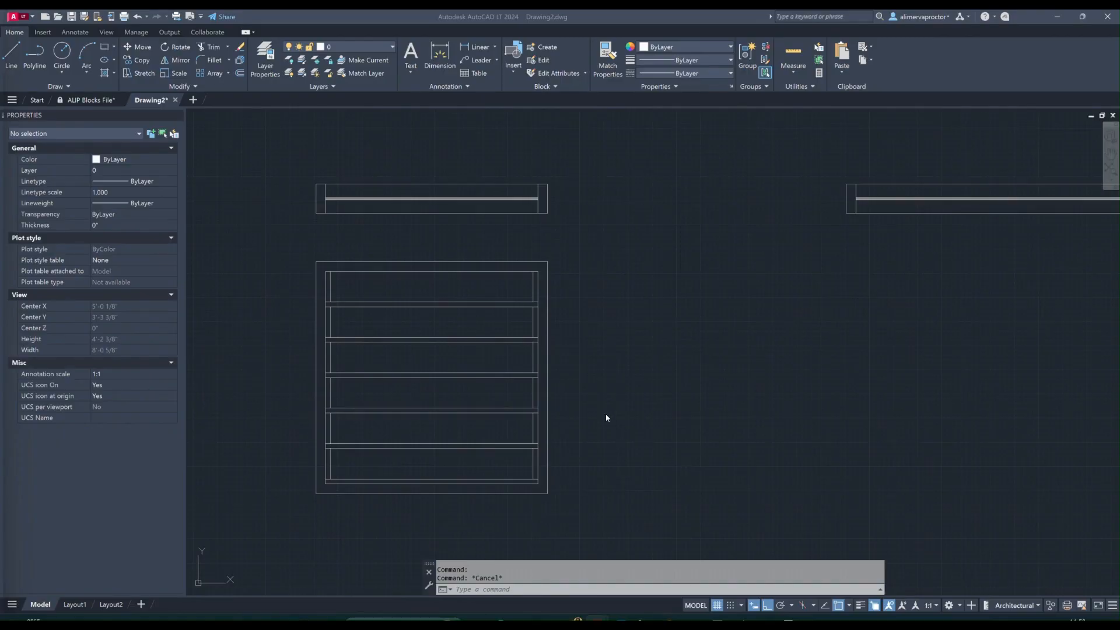
Move the 3ft louver window plan block horizontally about 1 ft closer to the 2ft window
scroll(720, 324, "down", 2)
mouse_move(832, 312)
middle_mouse_down()
mouse_move(488, 313)
mouse_move(518, 332)
mouse_move(622, 355)
middle_mouse_up()
scroll(618, 297, "up", 2)
left_click(618, 295)
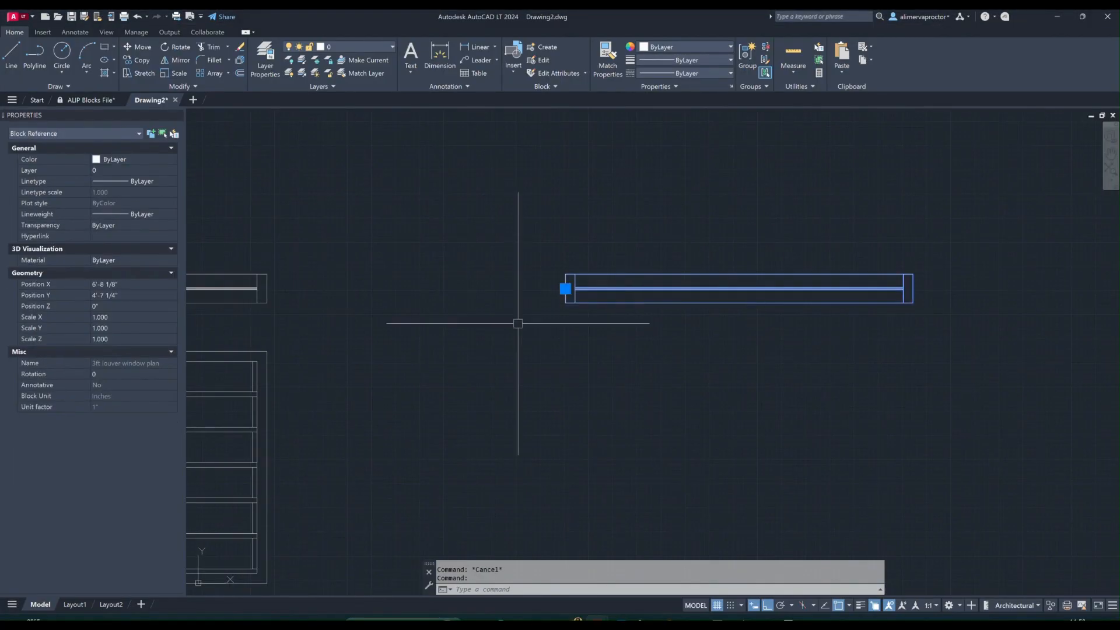
key("Return")
left_click(676, 345)
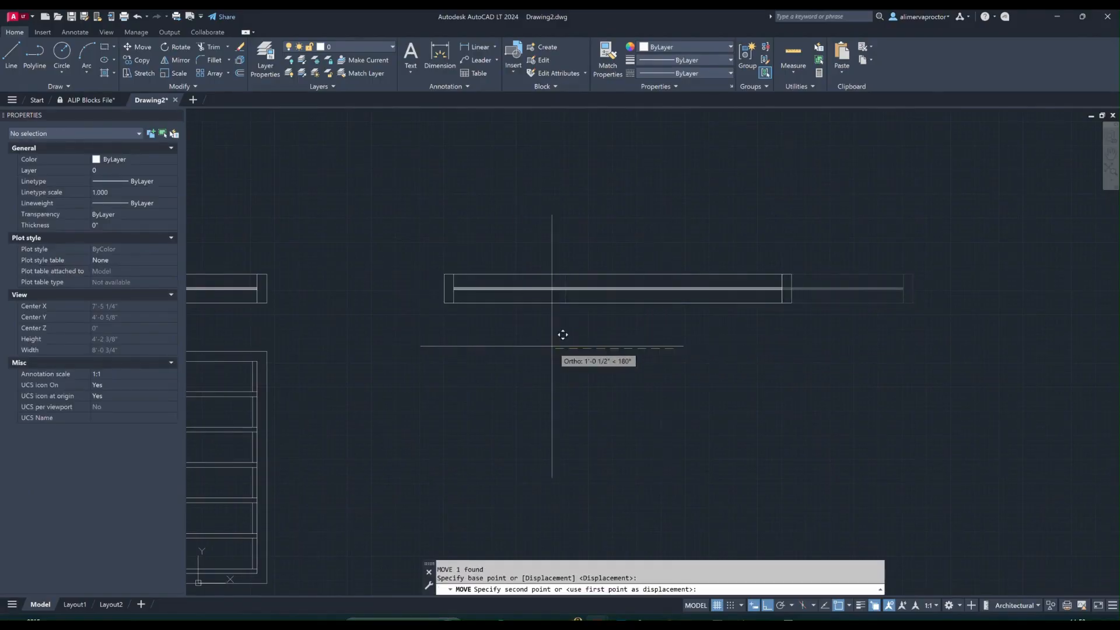
left_click(560, 332)
key("Escape")
scroll(624, 320, "down", 4)
scroll(414, 370, "up", 2)
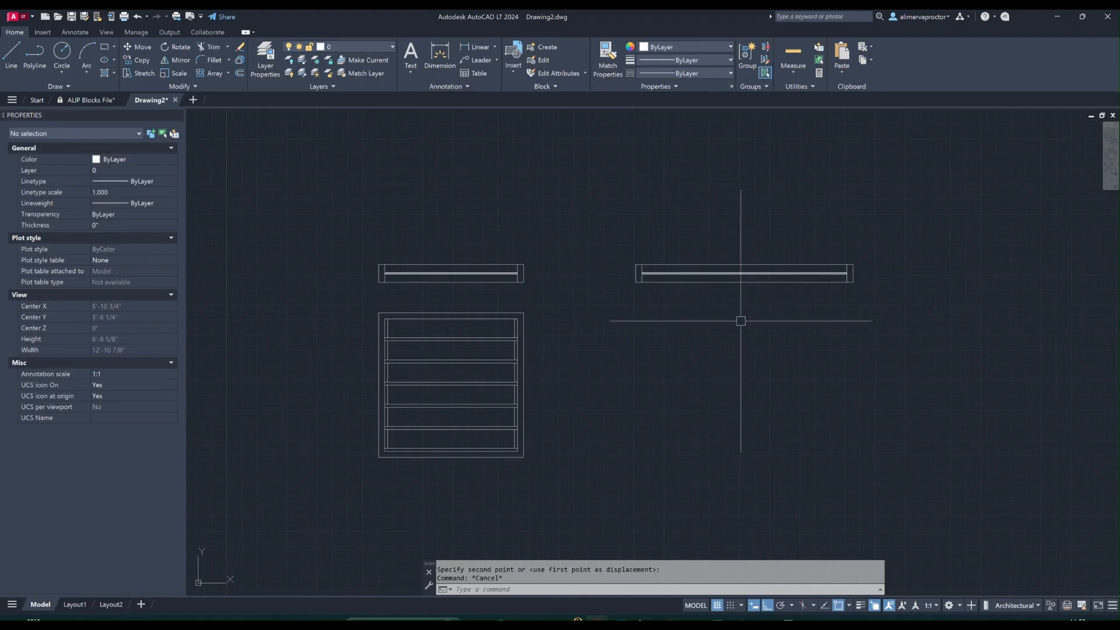
middle_click_drag(682, 327, 611, 328)
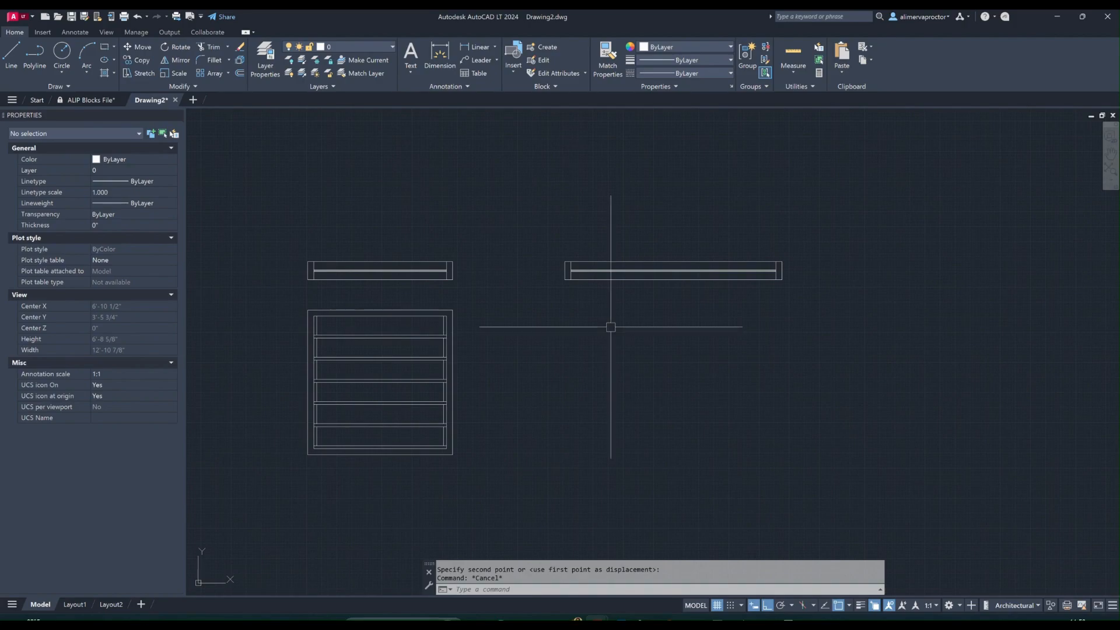
Draw a rectangle 2' wide by 4' high below the 3ft louver window plan
key("Escape")
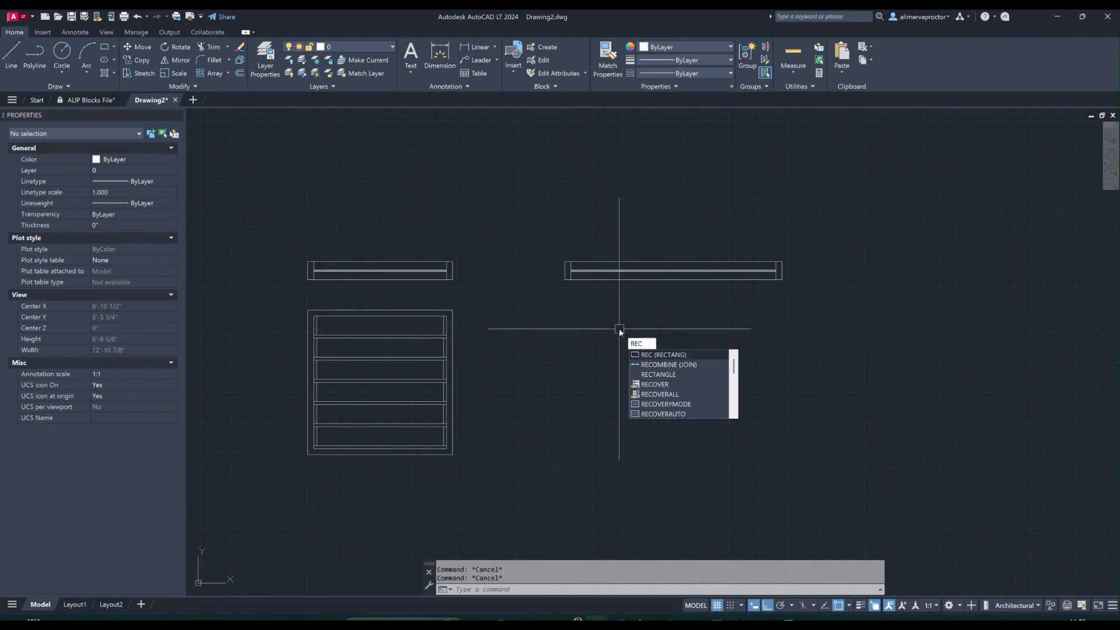
key("Return")
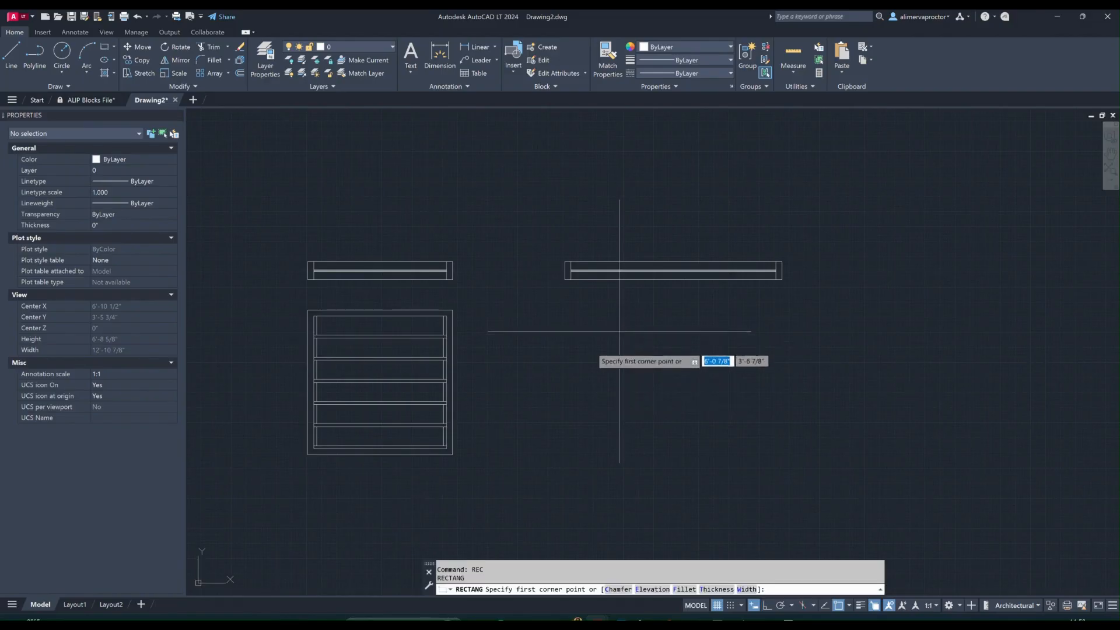
left_click(549, 318)
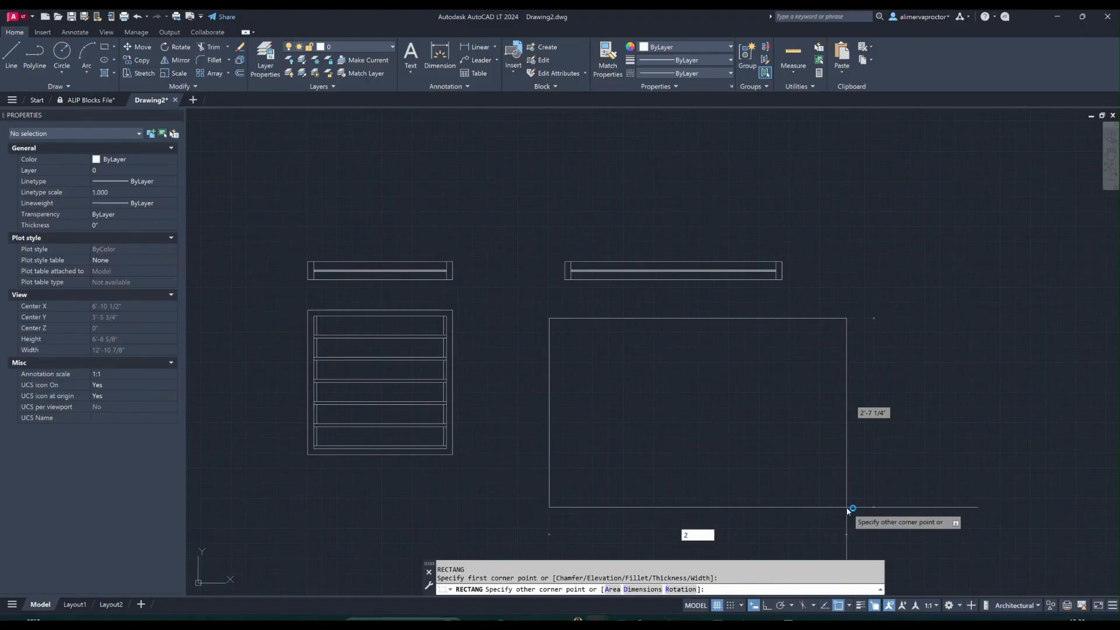
type("2'")
key("Tab")
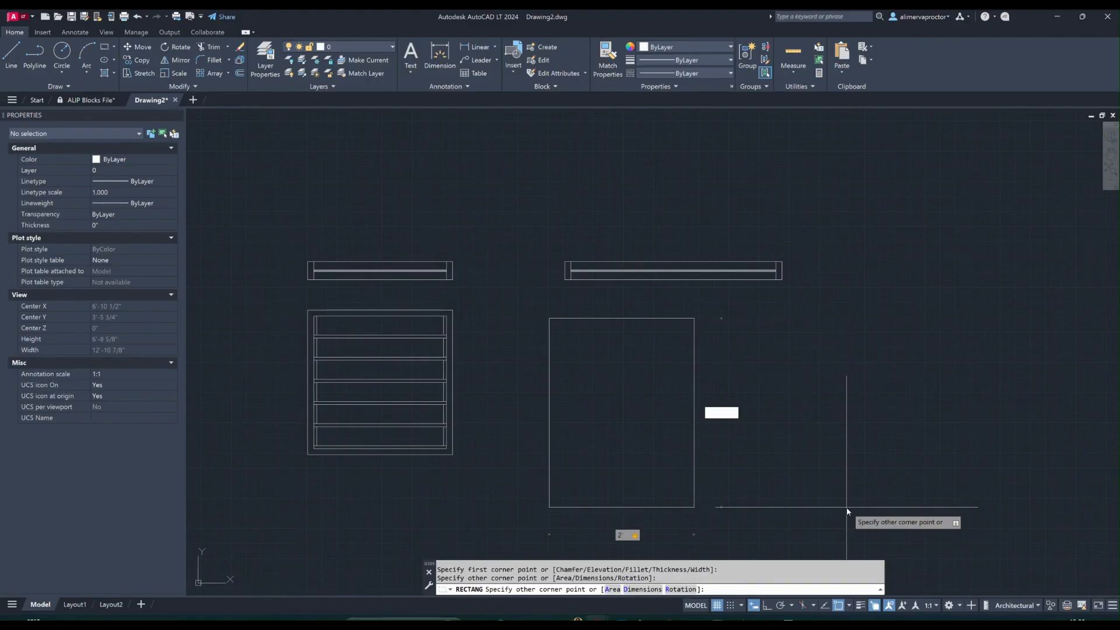
key("Return")
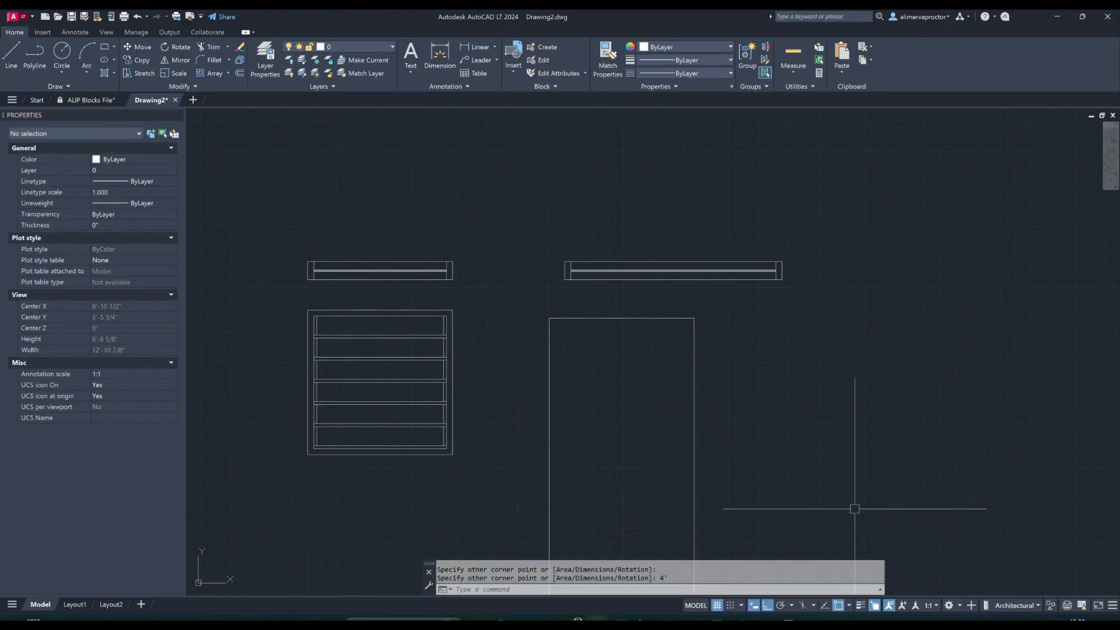
left_click(612, 330)
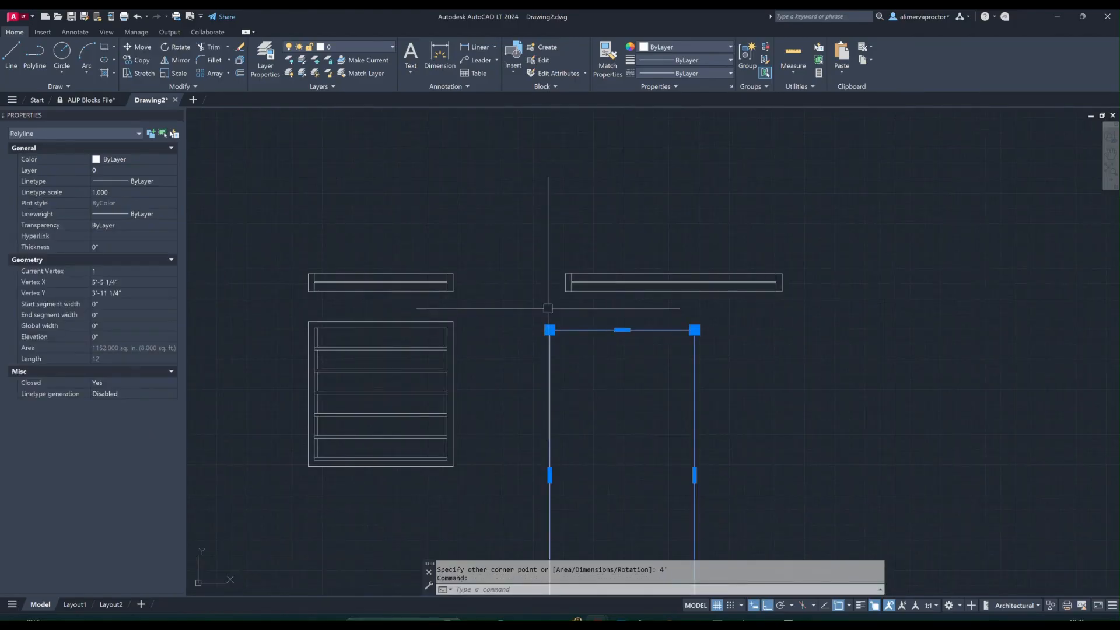
key("Escape")
Move the 3ft louver window plan block horizontally to the right, well clear of the new rectangle
left_click(590, 281)
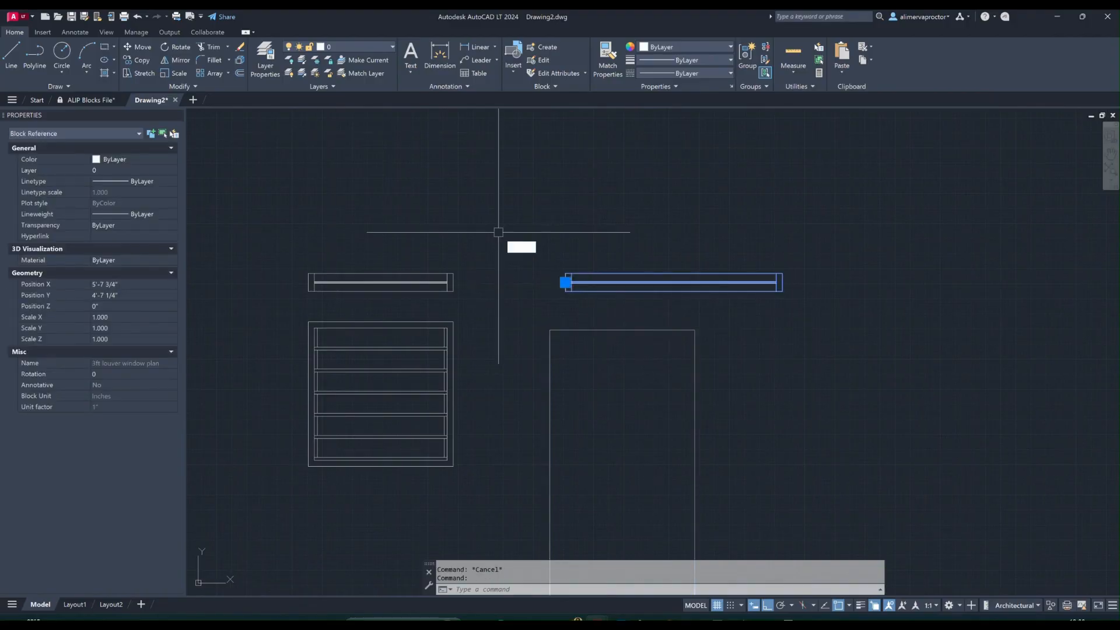
type("m")
key("Return")
left_click(533, 230)
left_click(920, 208)
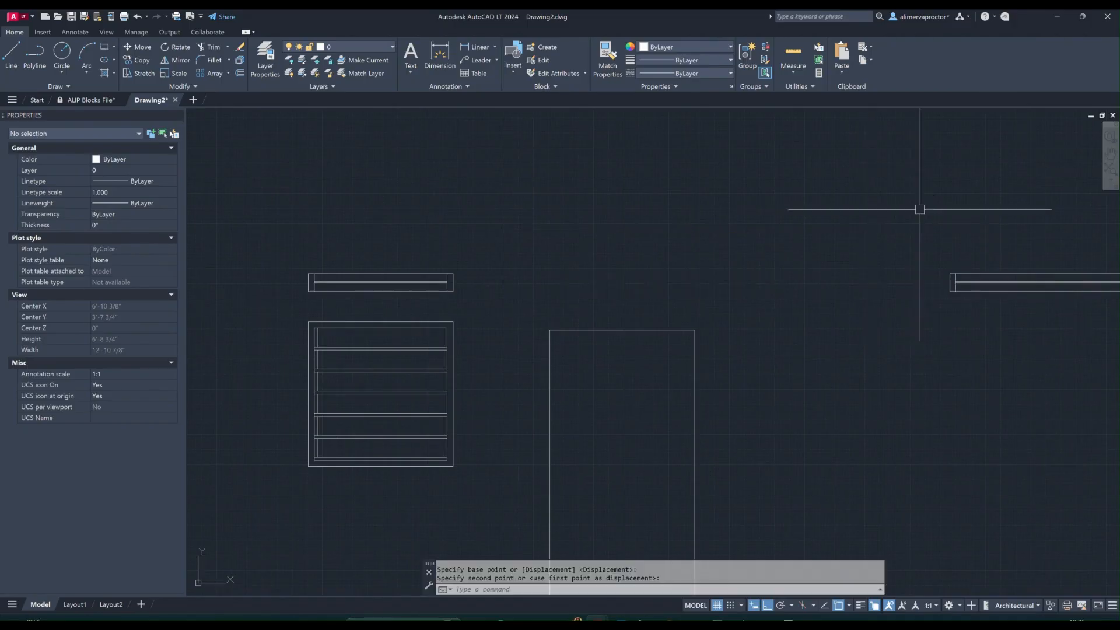
key("Escape")
Move the 2' by 4' rectangle so its top-left corner meets the top-right corner of the 2ft louver window elevation
left_click(616, 330)
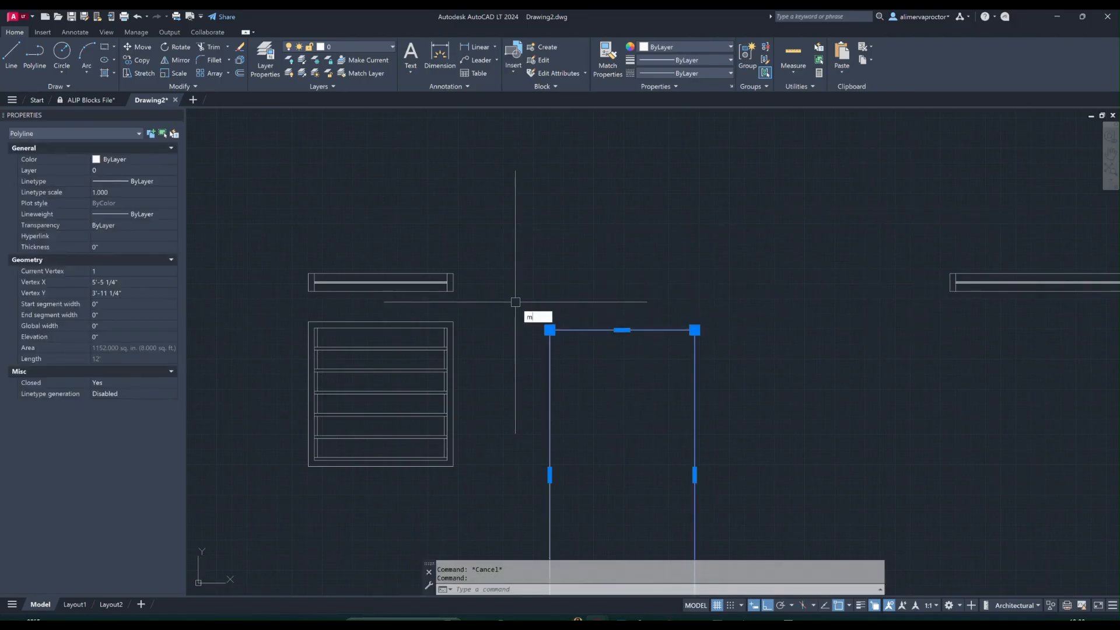
type("m")
key("Return")
left_click(550, 330)
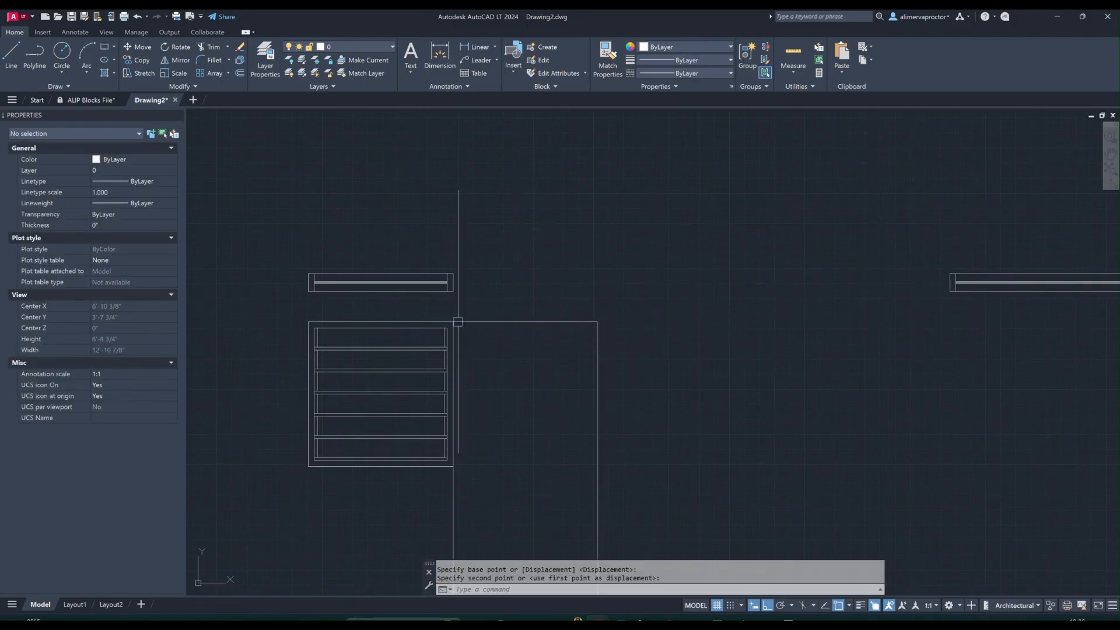
left_click(458, 322)
Move the 2' by 4' rectangle horizontally to the right, leaving a gap beside the louver window elevation
type("m")
key("Return")
left_click(514, 250)
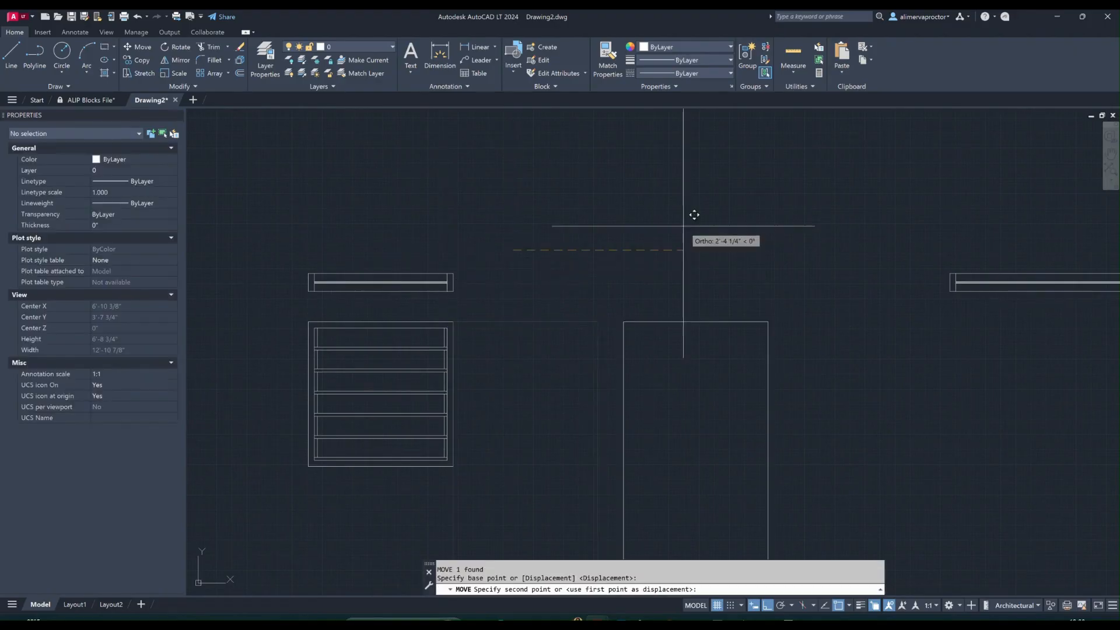
key("Escape")
scroll(640, 318, "down", 2)
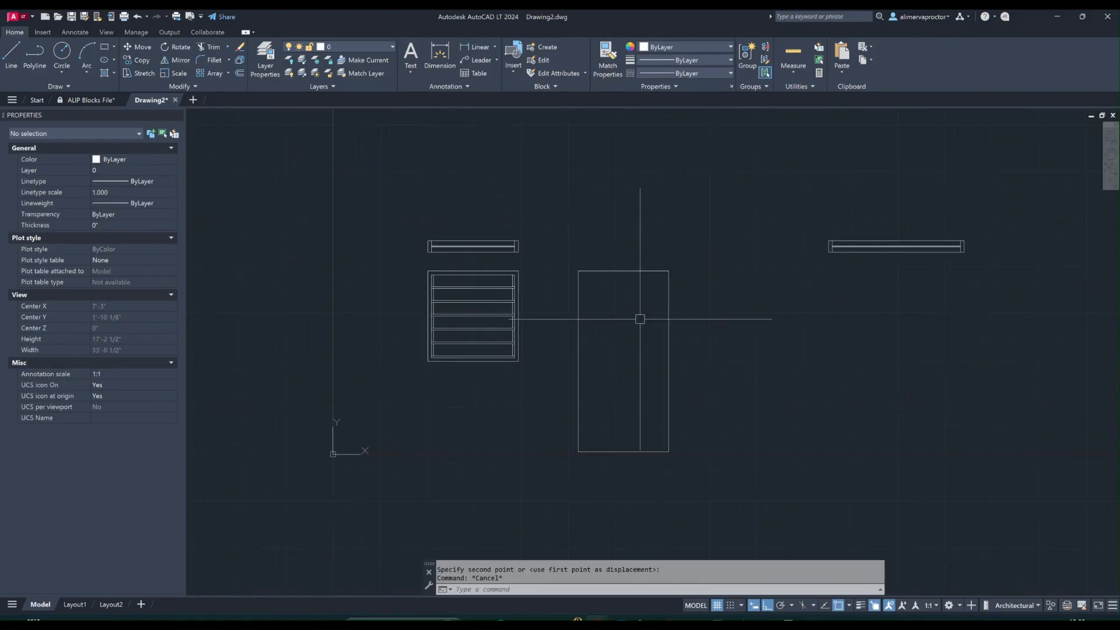
Offset the 2' by 4' rectangle 1" inward to form the inner frame of the window elevation
key("Return")
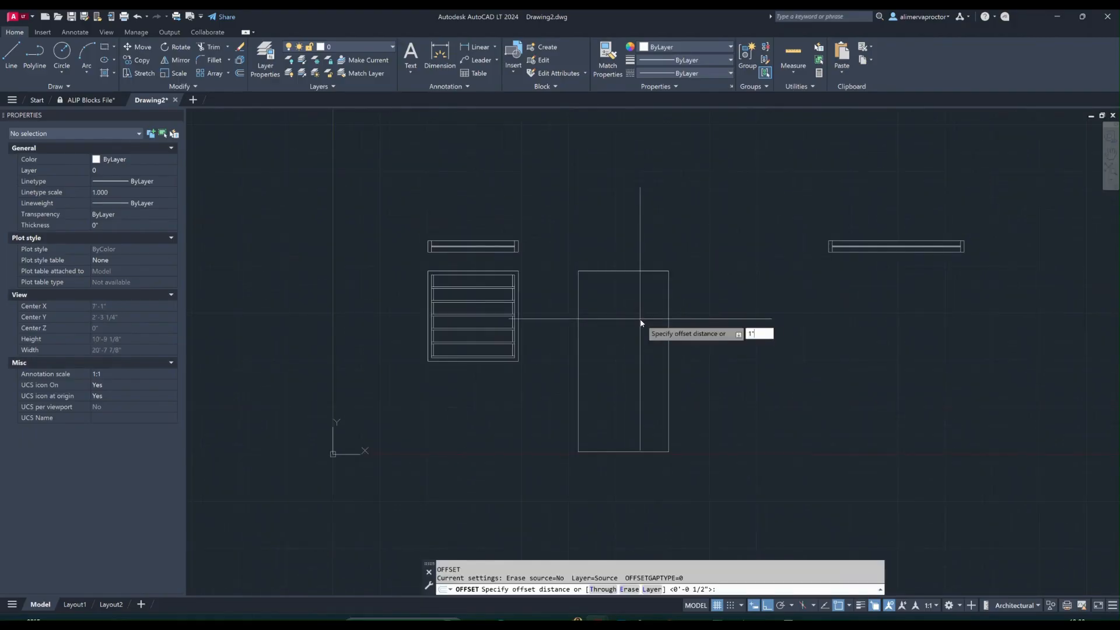
key("Return")
scroll(622, 279, "up", 4)
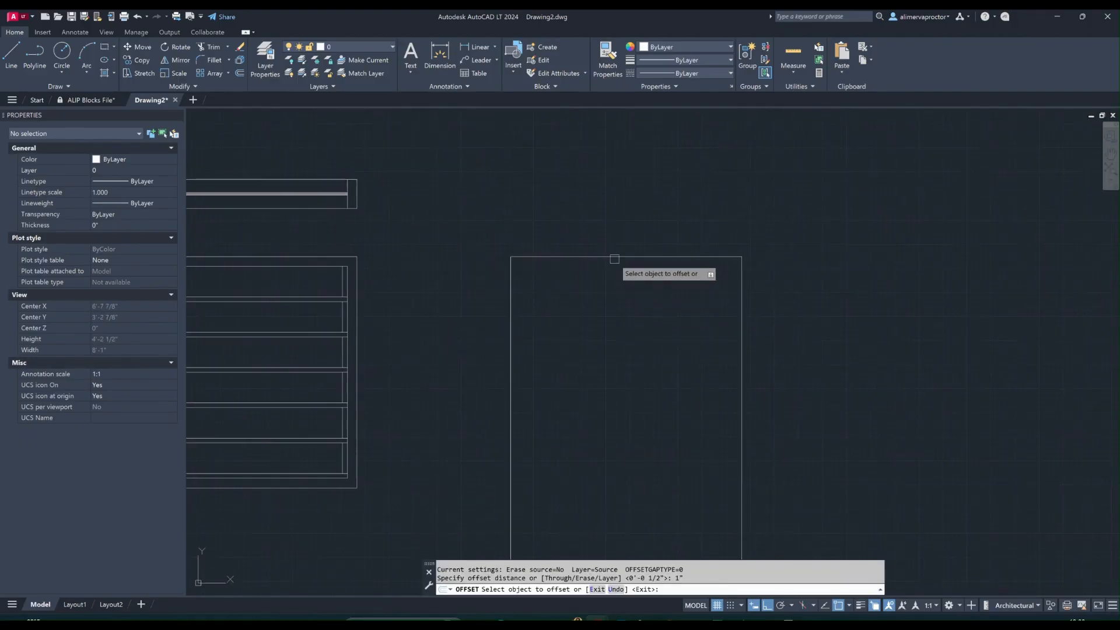
left_click(623, 257)
left_click(608, 286)
key("Escape")
Explode the inner frame rectangle into separate lines
left_click(595, 267)
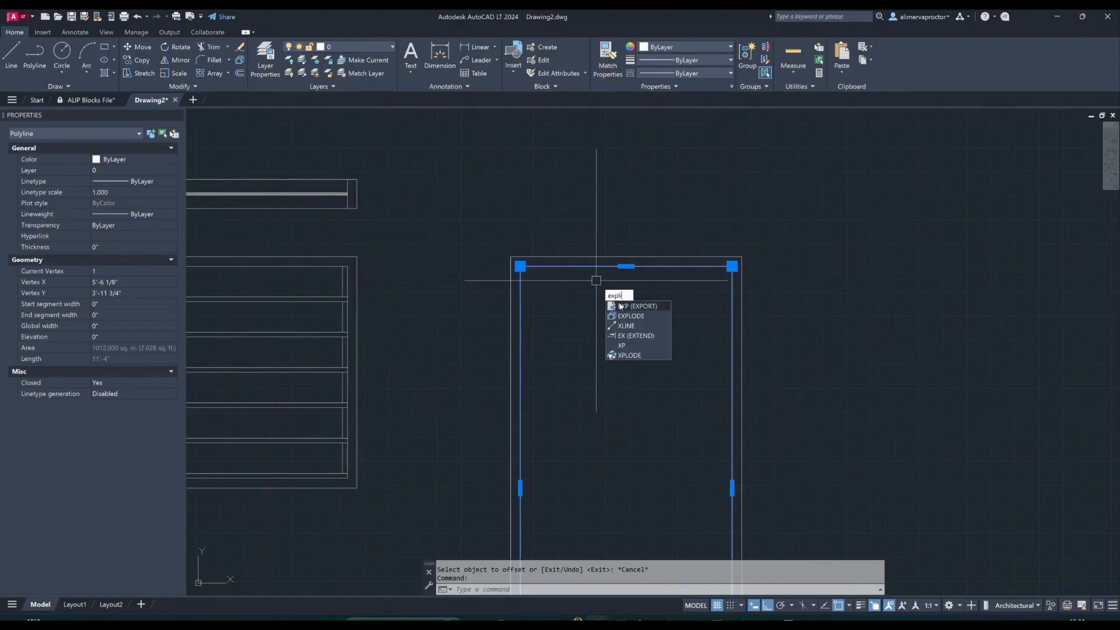
left_click(646, 318)
key("Escape")
Draw a vertical line from the midpoint of the inner frame's top edge to the midpoint of its bottom edge
middle_click_drag(615, 327, 553, 295)
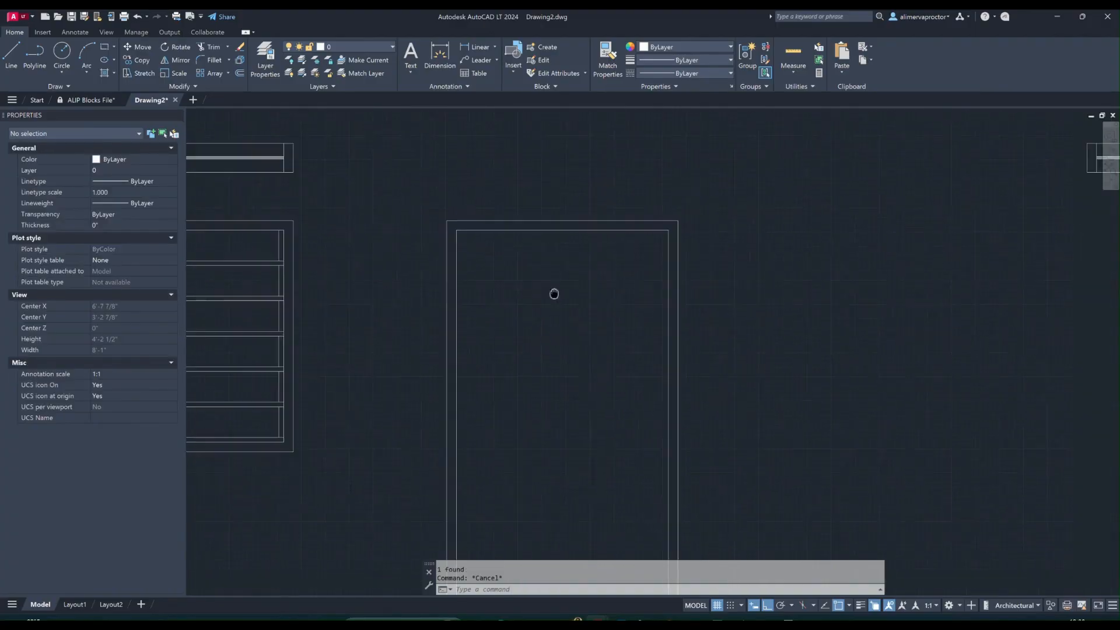
scroll(554, 295, "down", 2)
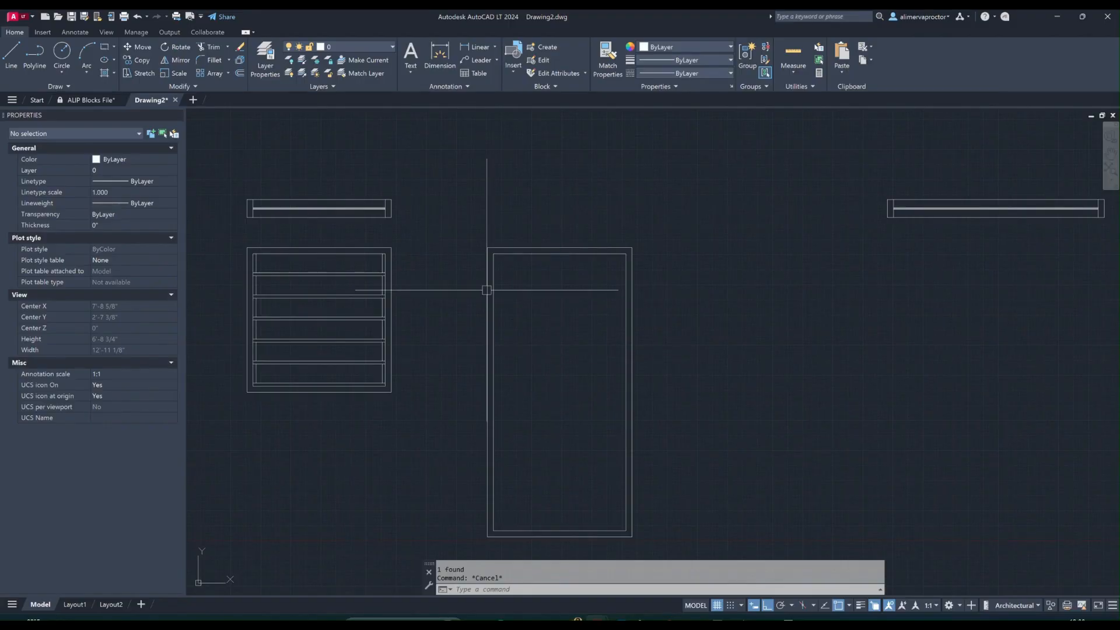
type("l")
key("Return")
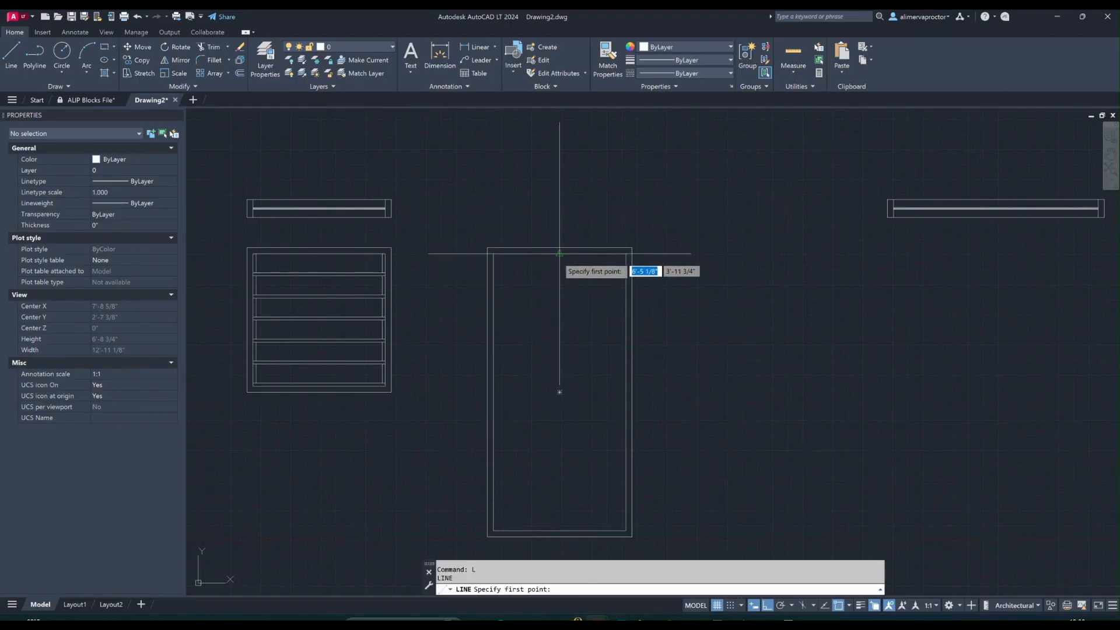
left_click(559, 254)
left_click(559, 531)
key("Escape")
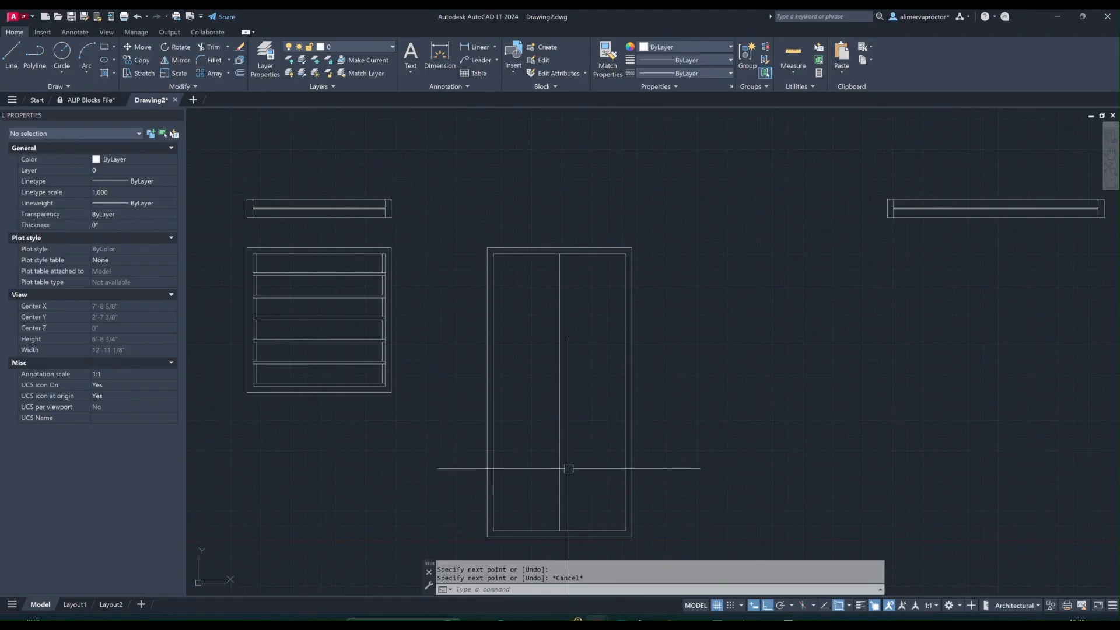
Divide the vertical center line into 8 equal segments
type("divide")
key("Return")
left_click(561, 456)
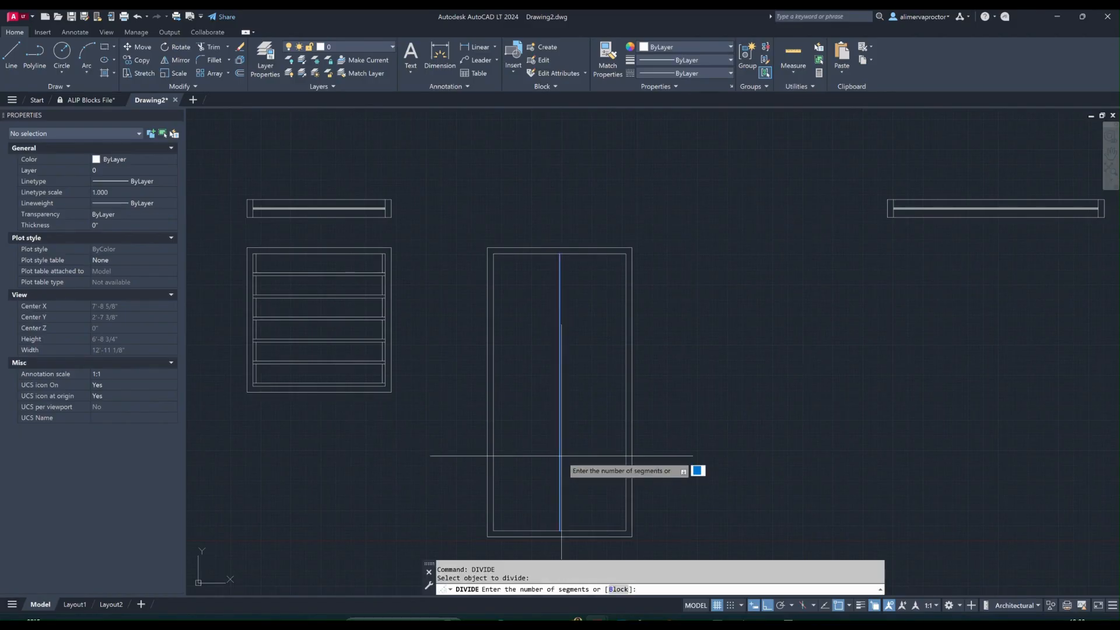
key("Return")
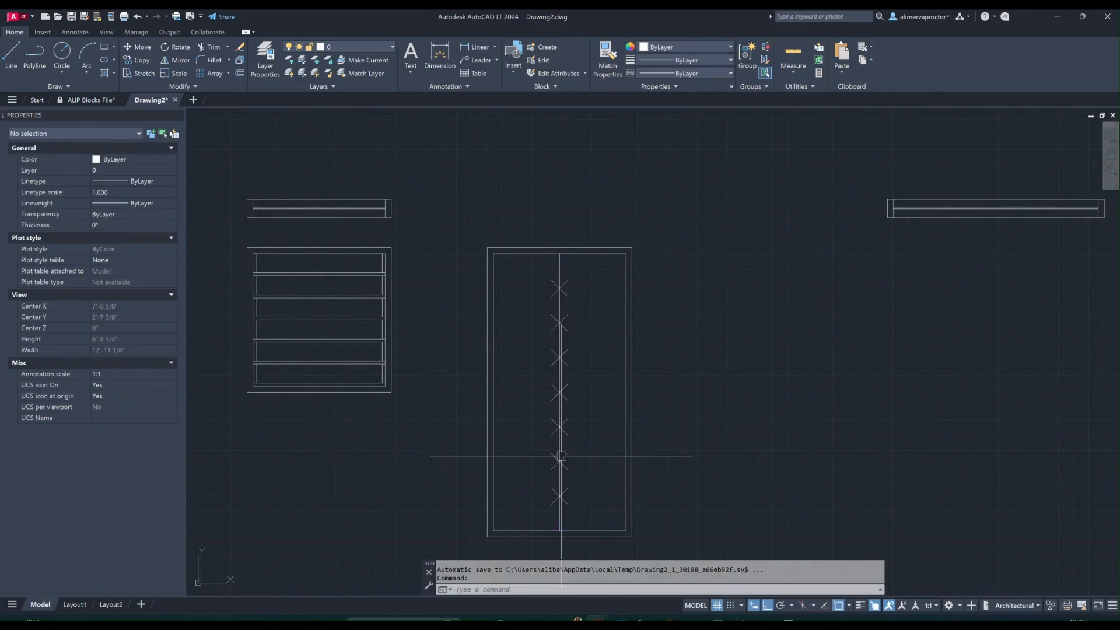
Draw a horizontal line from the topmost division point to the inner frame's right edge and extend it to the left edge
type("l")
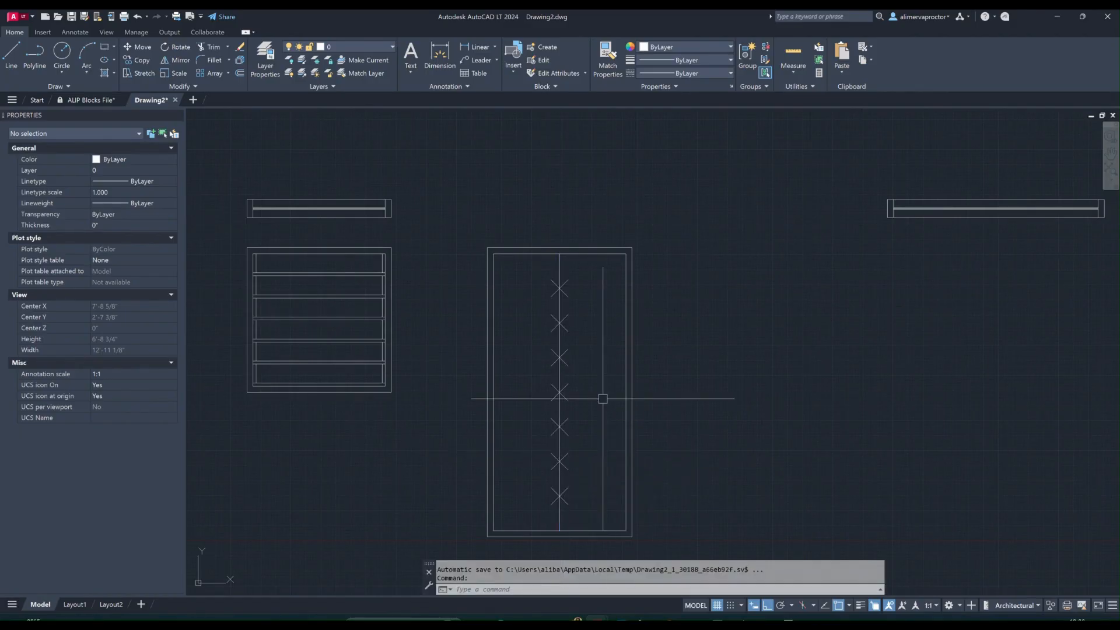
key("Return")
scroll(571, 300, "up", 4)
left_click(559, 288)
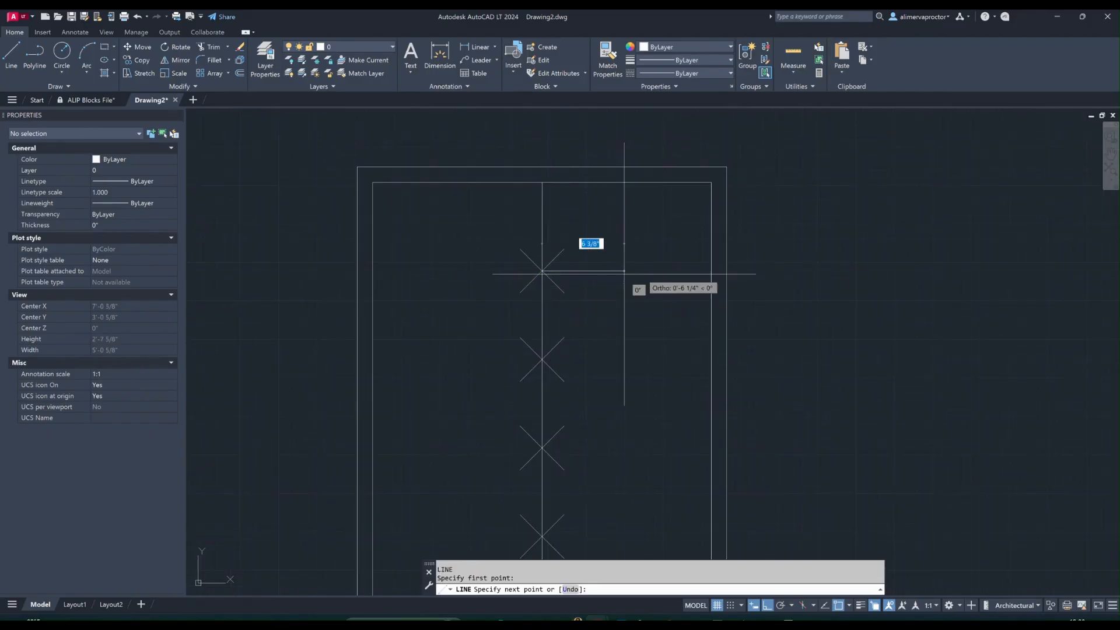
left_click(711, 271)
key("Escape")
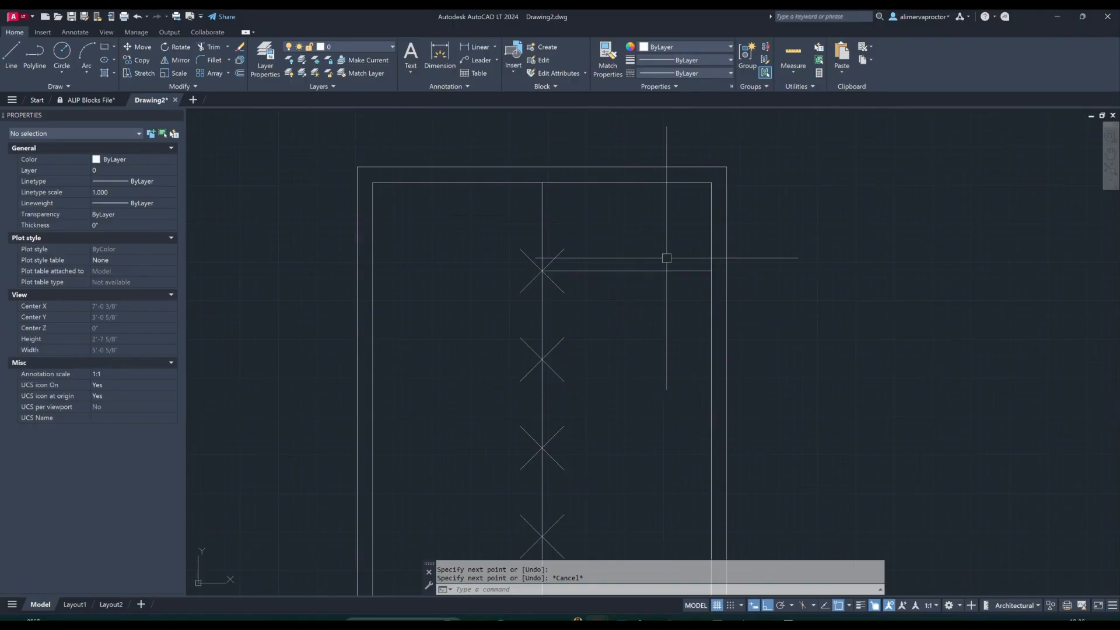
key("Return")
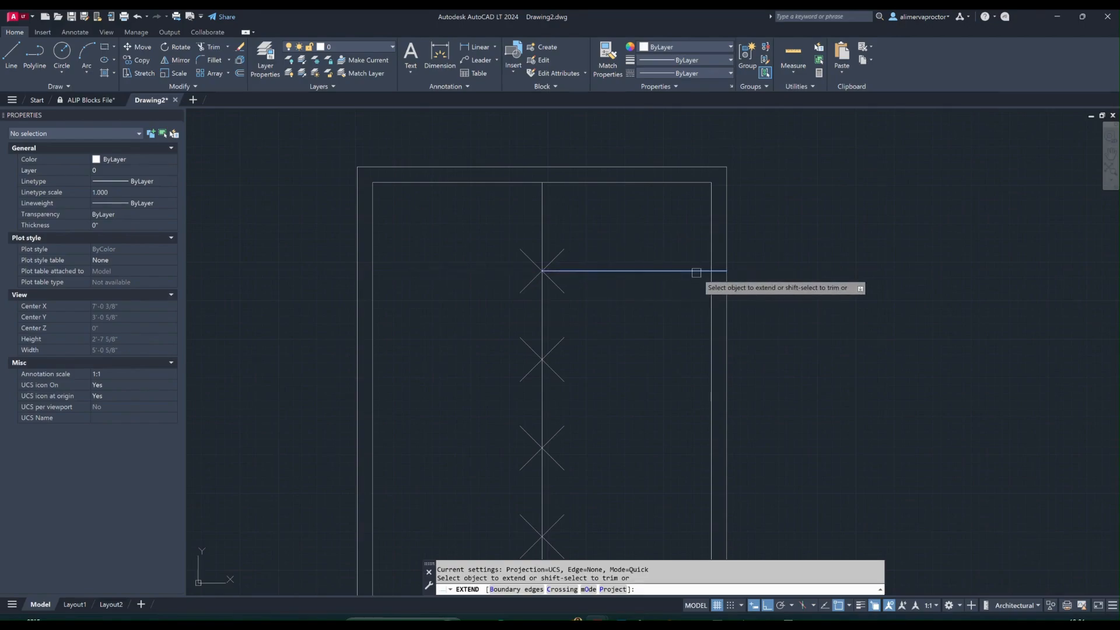
left_click(567, 270)
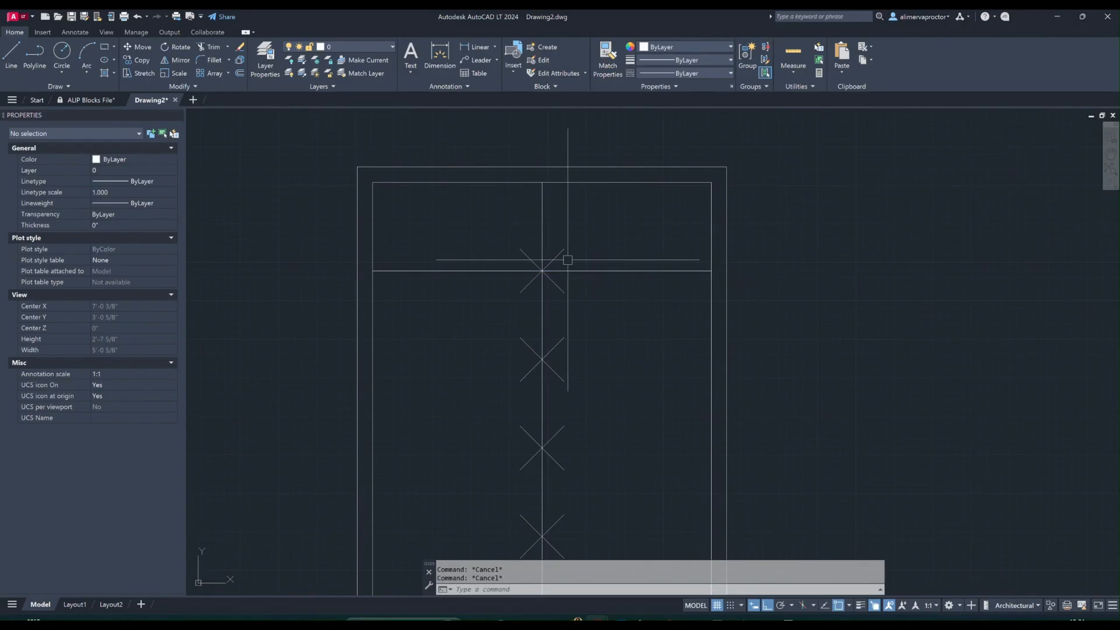
Offset the horizontal louver line 1/2" upward
type("o")
key("Return")
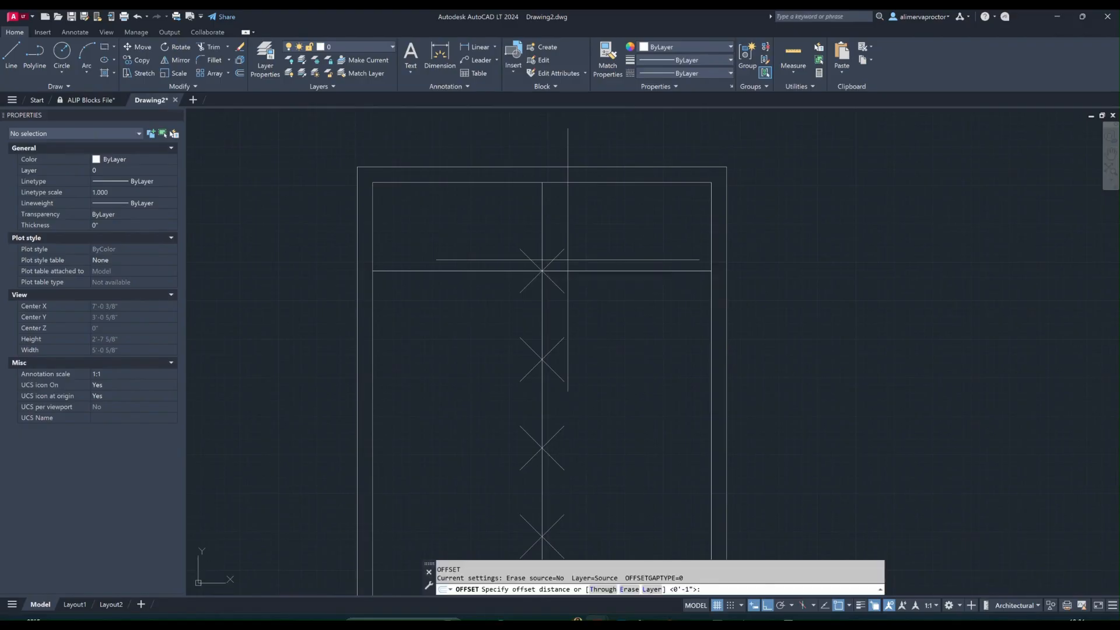
key("Return")
left_click(579, 270)
left_click(591, 236)
key("Escape")
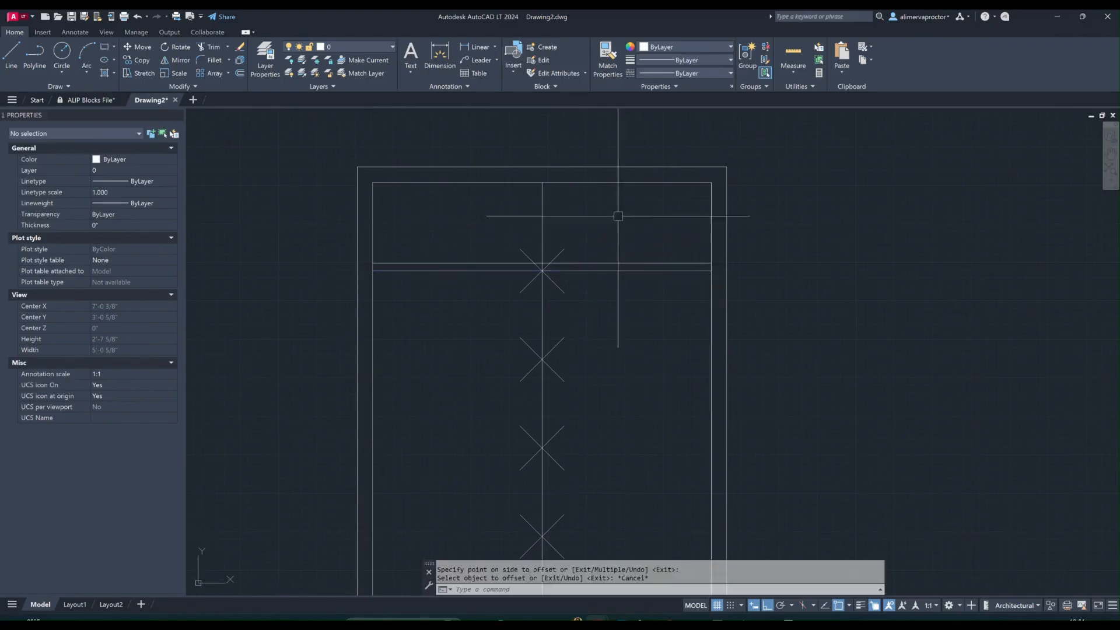
Copy the pair of horizontal louver lines downward, using the topmost division point as the base point
key("Escape")
left_click(644, 287)
left_click(617, 226)
type("co")
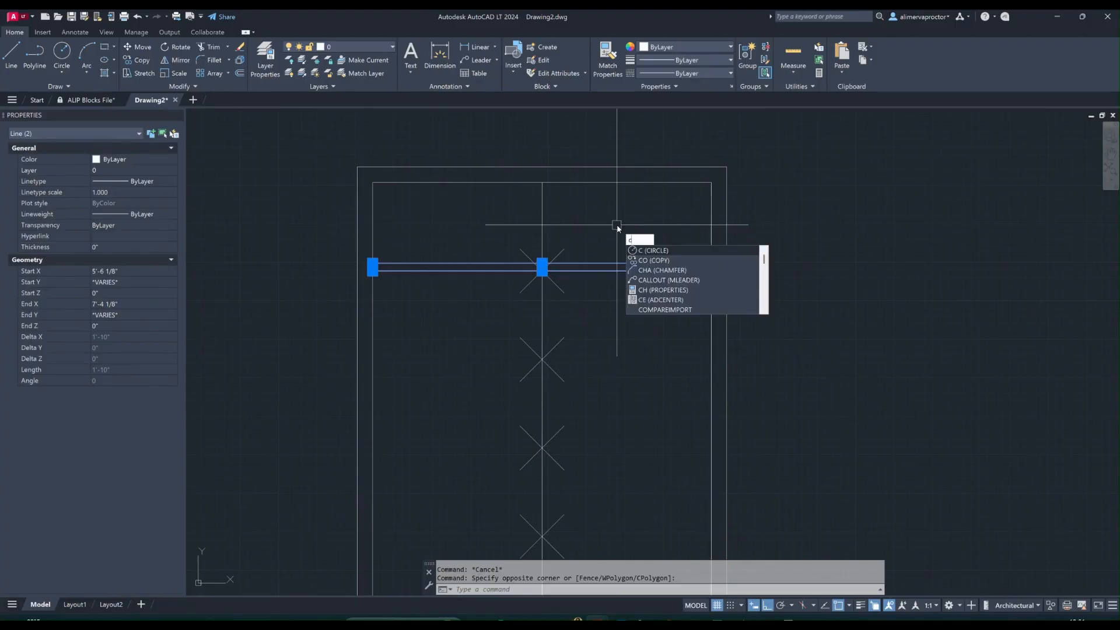
key("Return")
scroll(542, 269, "up", 3)
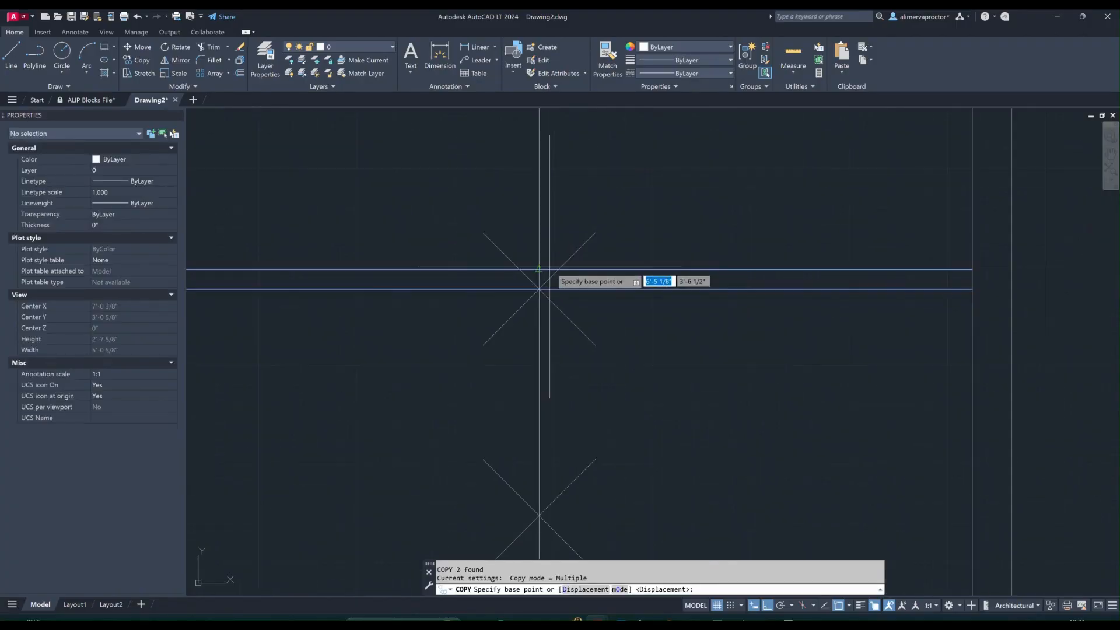
left_click(541, 268)
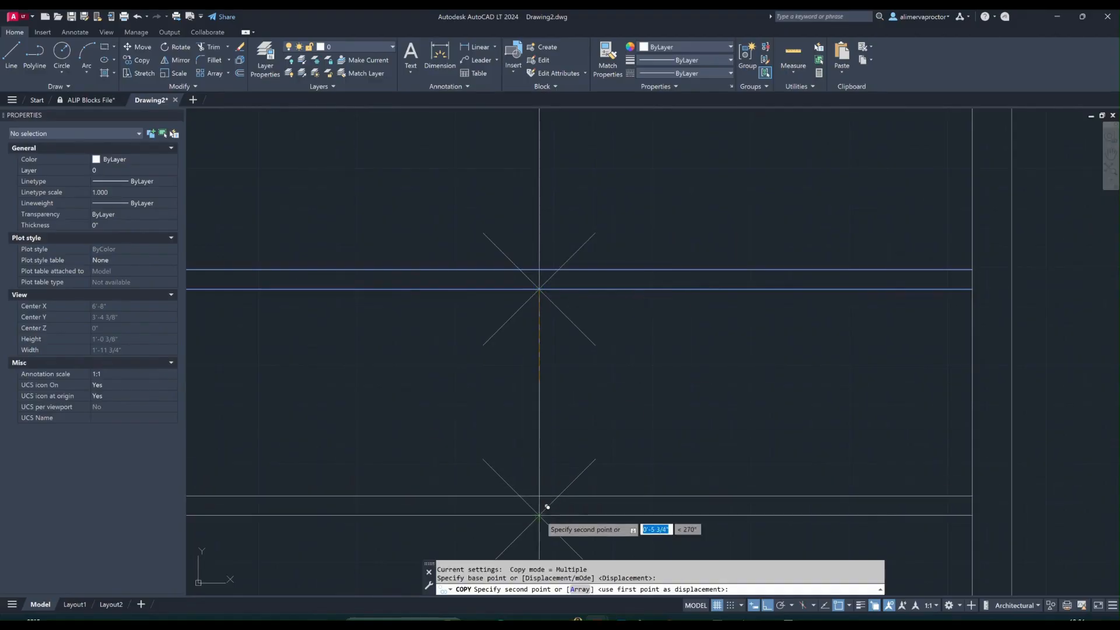
Copy the pair of horizontal rail lines from the top division point to each remaining division point down the tall frame
scroll(520, 372, "down", 3)
left_click(530, 442)
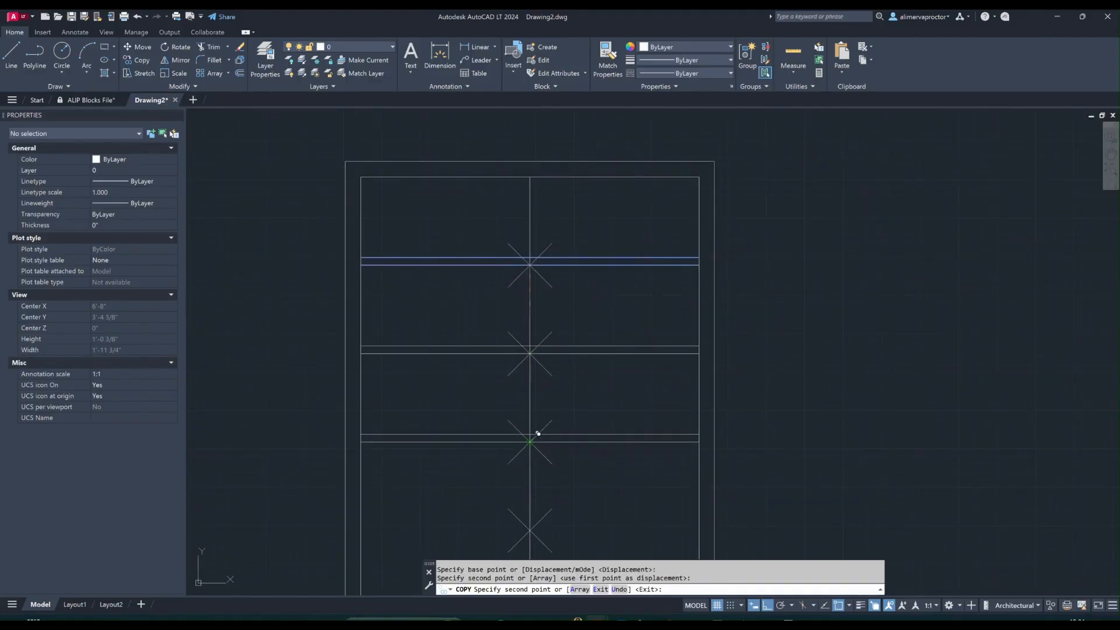
left_click(530, 530)
middle_click_drag(551, 536, 528, 365)
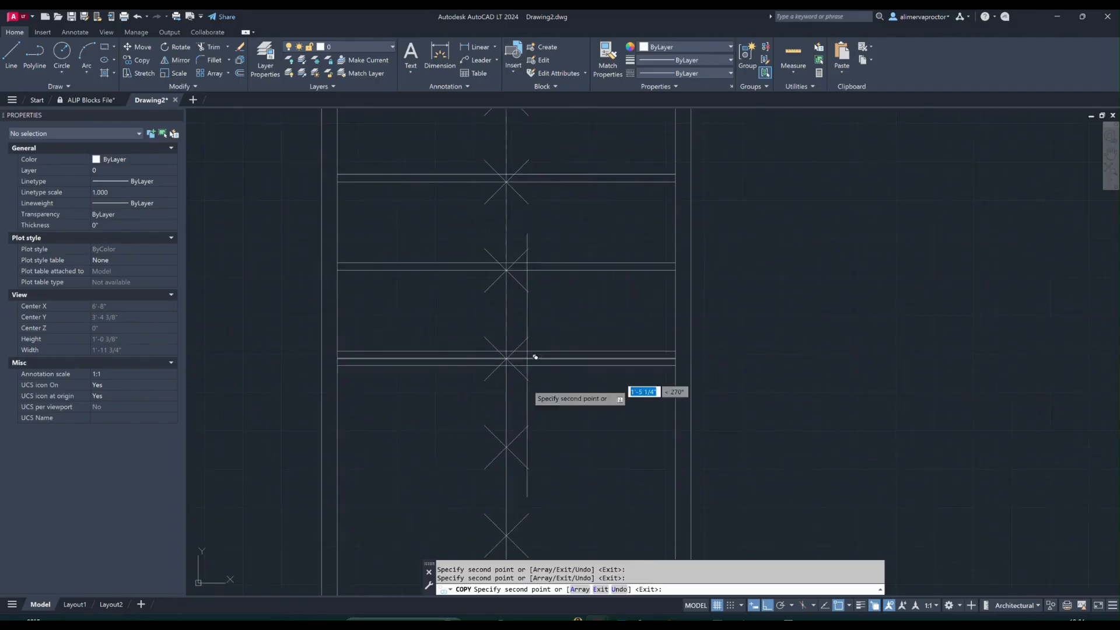
left_click(507, 446)
scroll(506, 324, "down", 2)
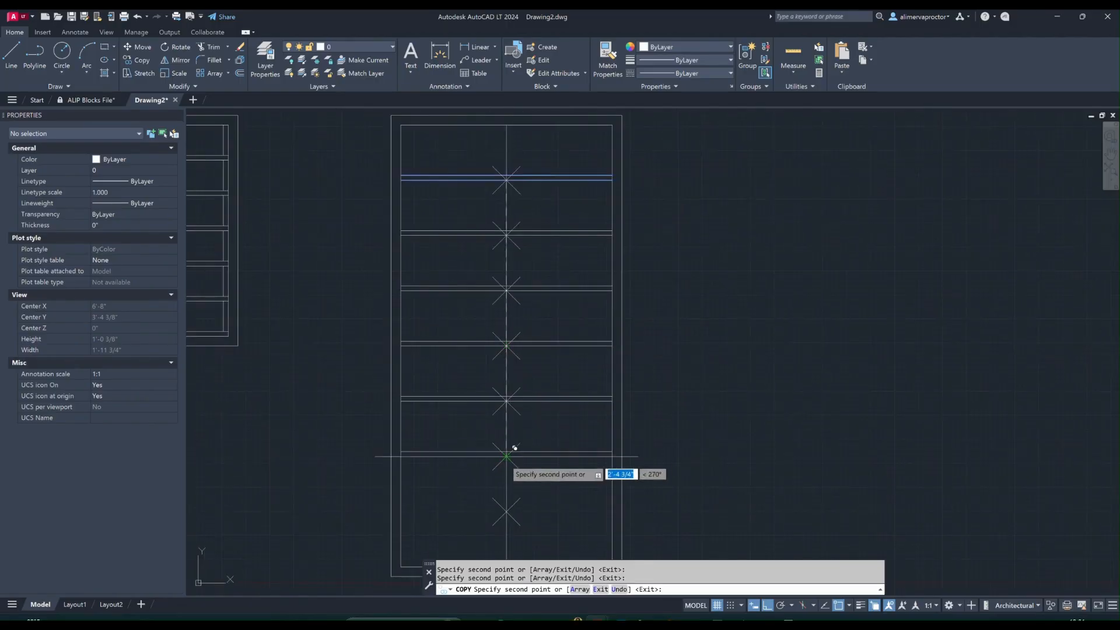
left_click(511, 452)
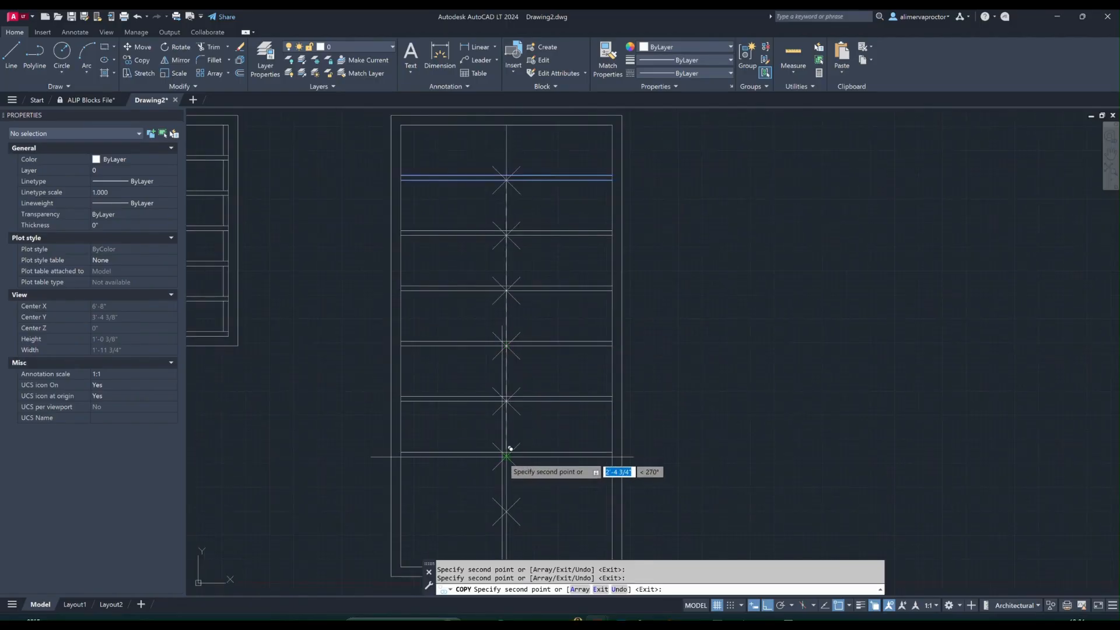
left_click(507, 513)
key("Escape")
Delete the vertical center line and all the division point markers inside the tall frame
scroll(496, 420, "down", 2)
scroll(502, 249, "up", 2)
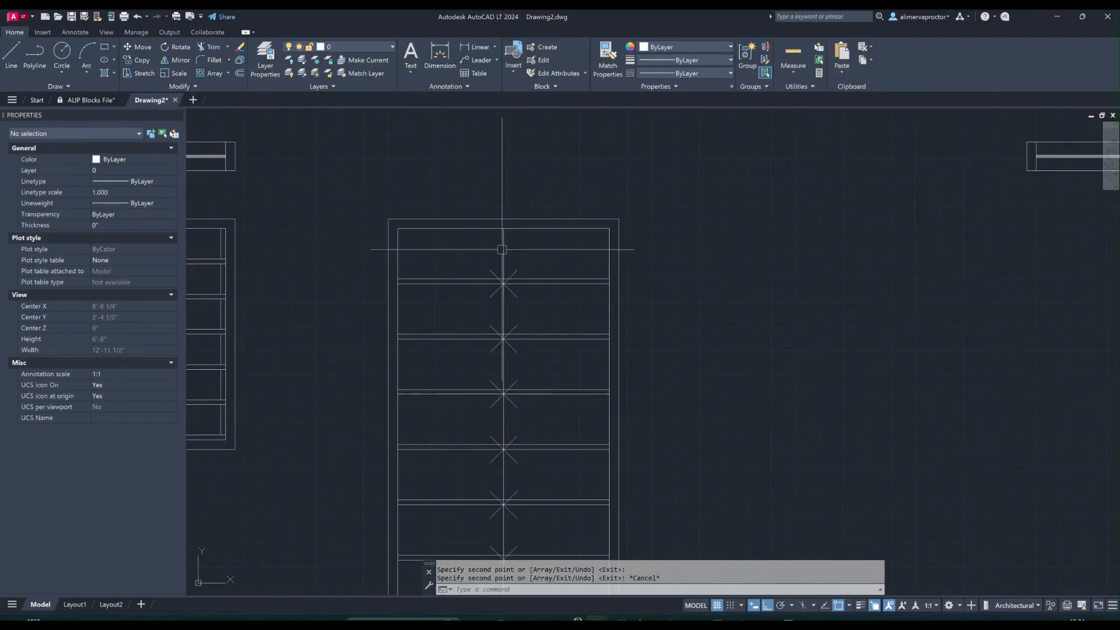
left_click(515, 249)
left_click(487, 247)
left_click(513, 265)
left_click(513, 264)
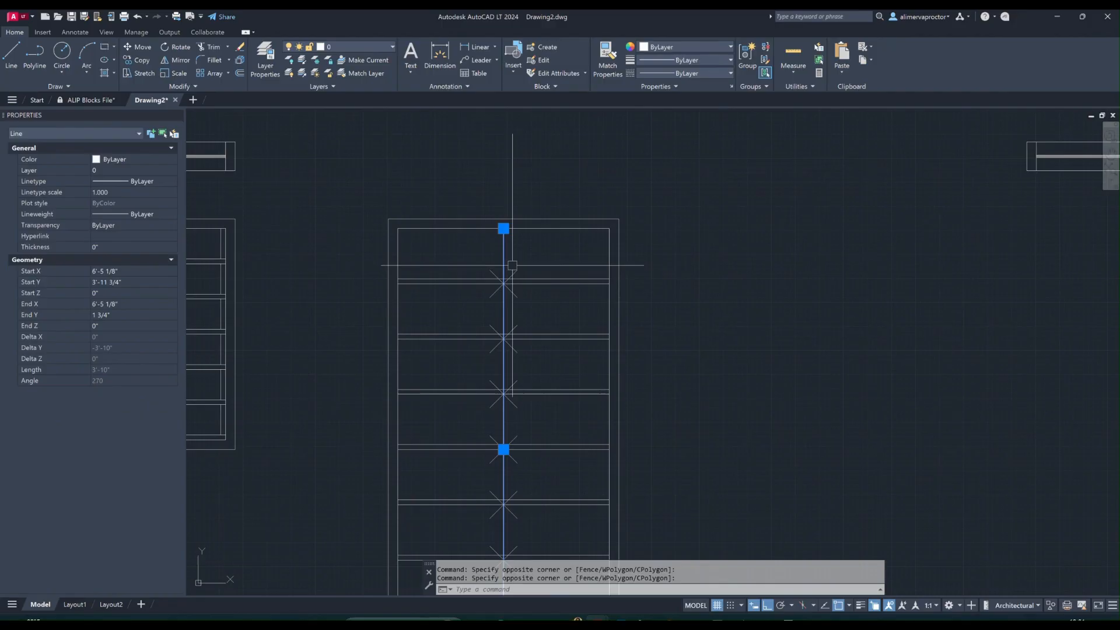
left_click(516, 270)
left_click(515, 326)
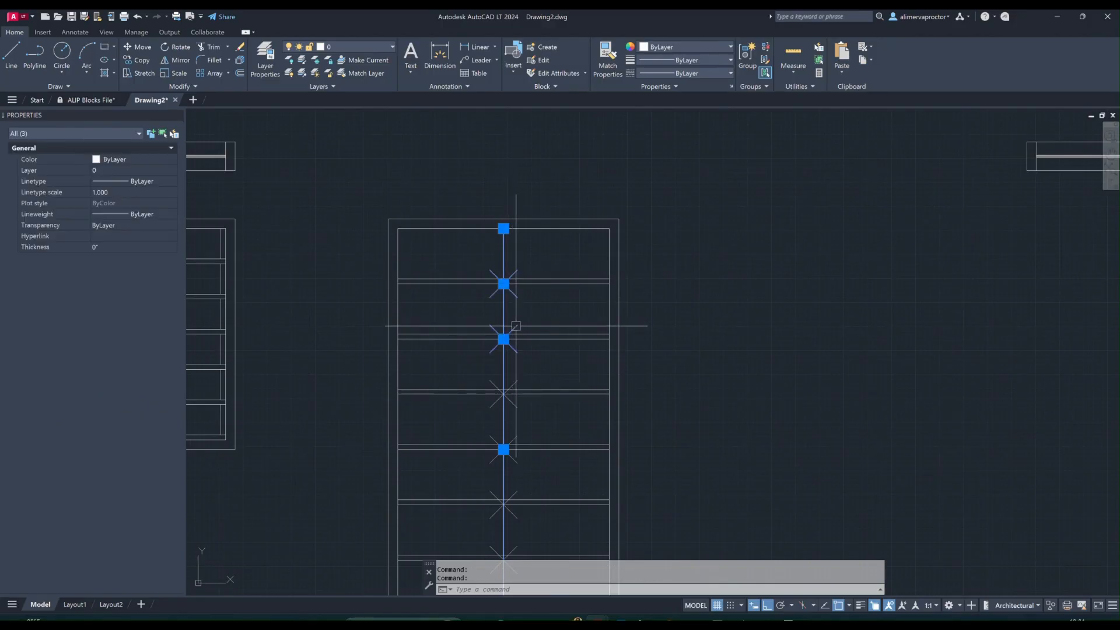
left_click(506, 394)
left_click(506, 448)
middle_click_drag(549, 440, 536, 331)
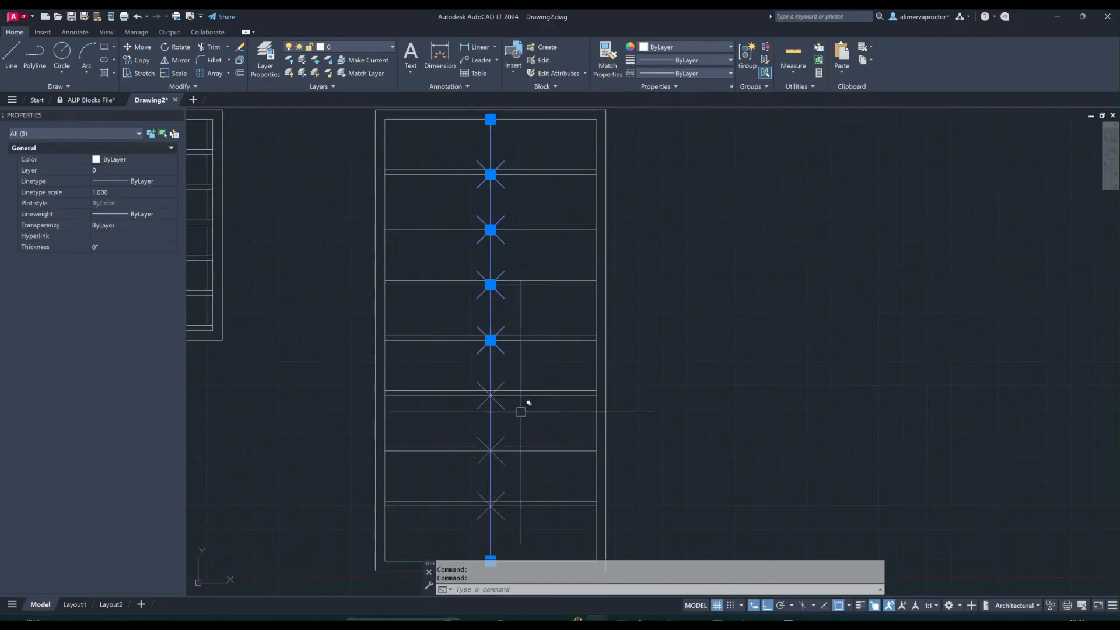
left_click(503, 394)
left_click(502, 437)
left_click(502, 504)
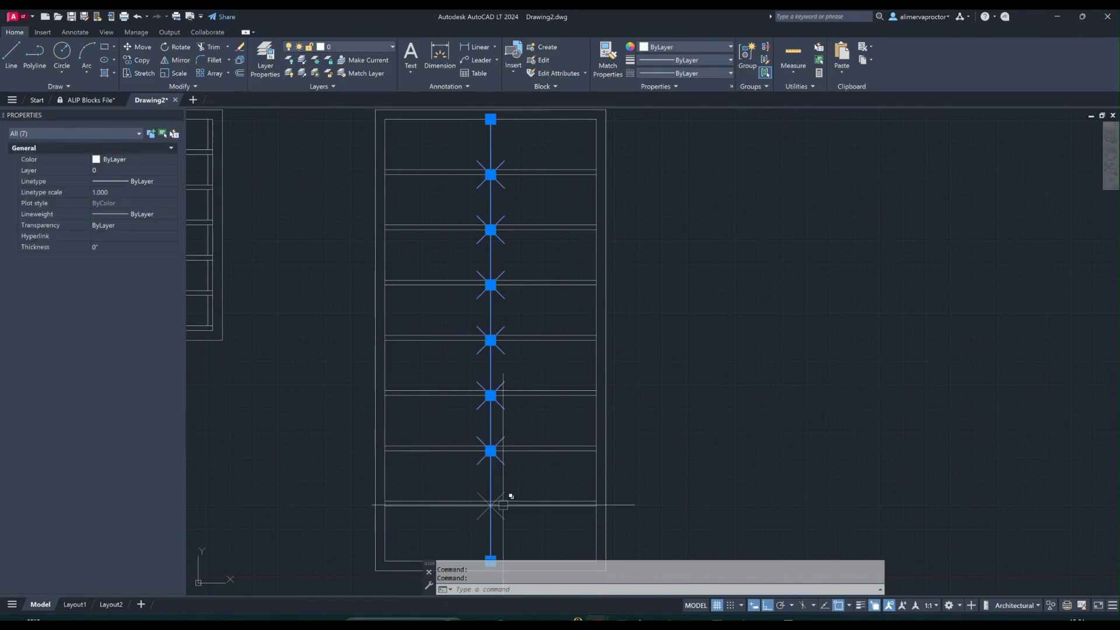
key("Delete")
scroll(508, 483, "down", 2)
key("Escape")
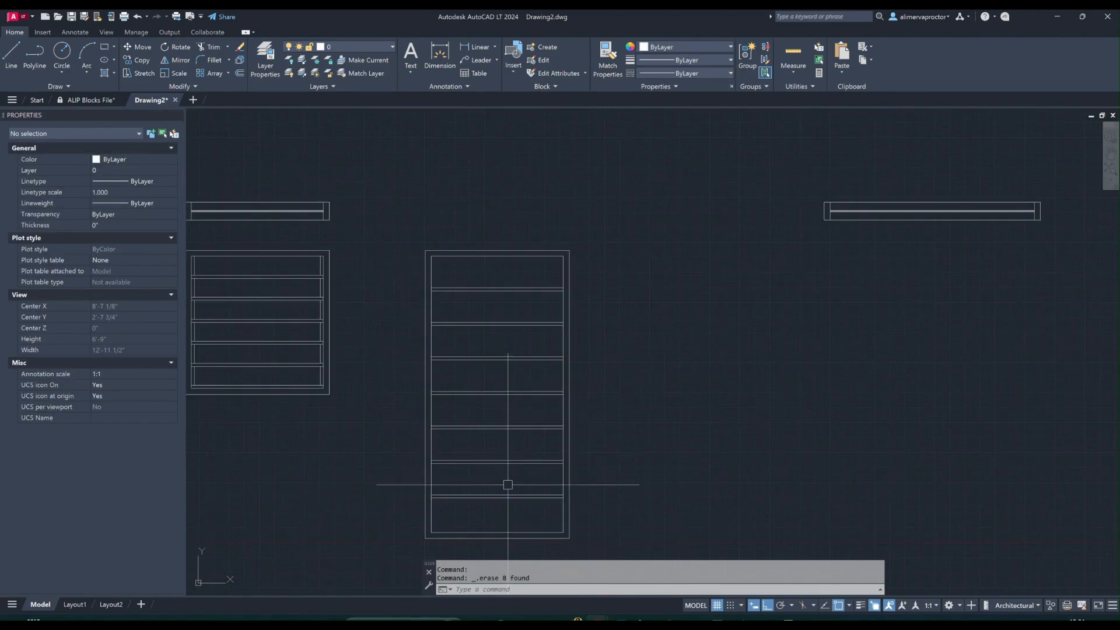
Measure the clear spacing between the lower rails of the tall frame with Quick Measure
left_click(804, 70)
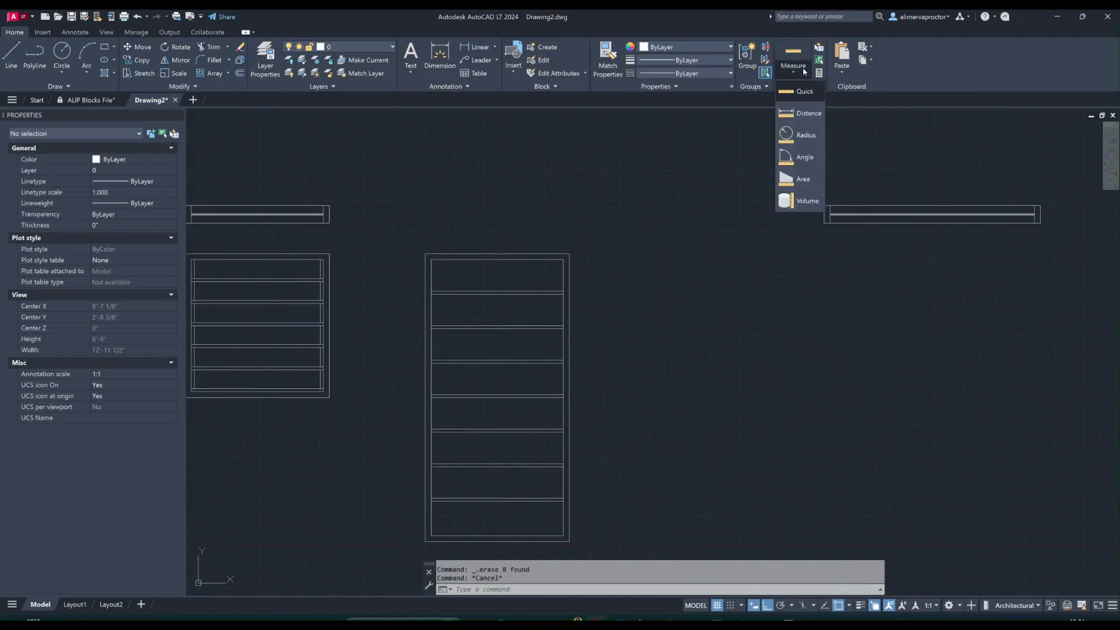
left_click(800, 93)
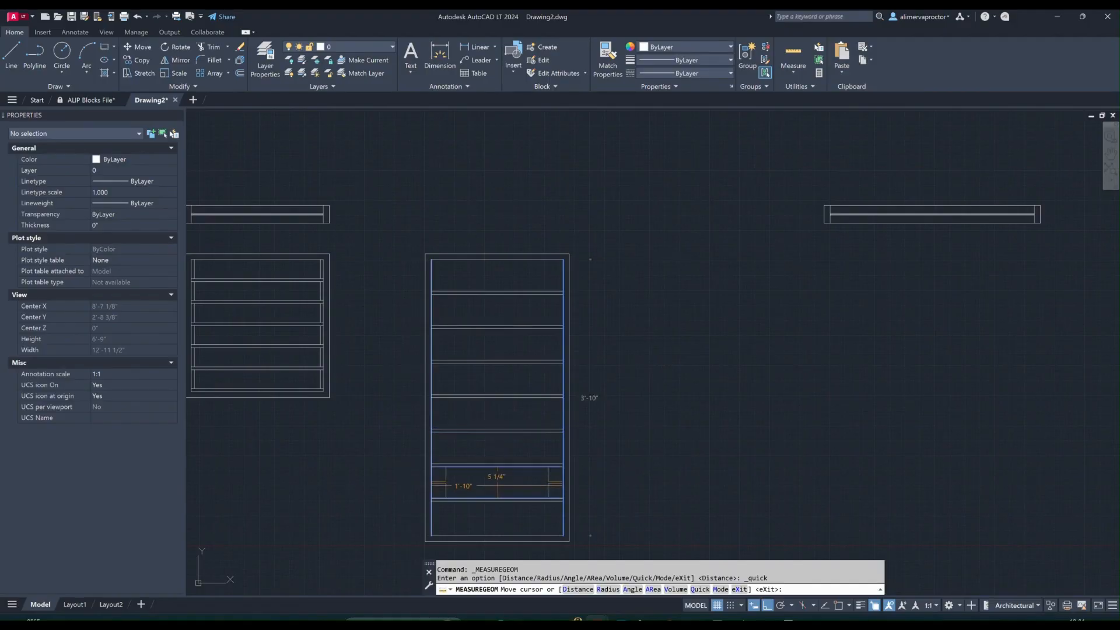
scroll(498, 506, "up", 2)
key("Escape")
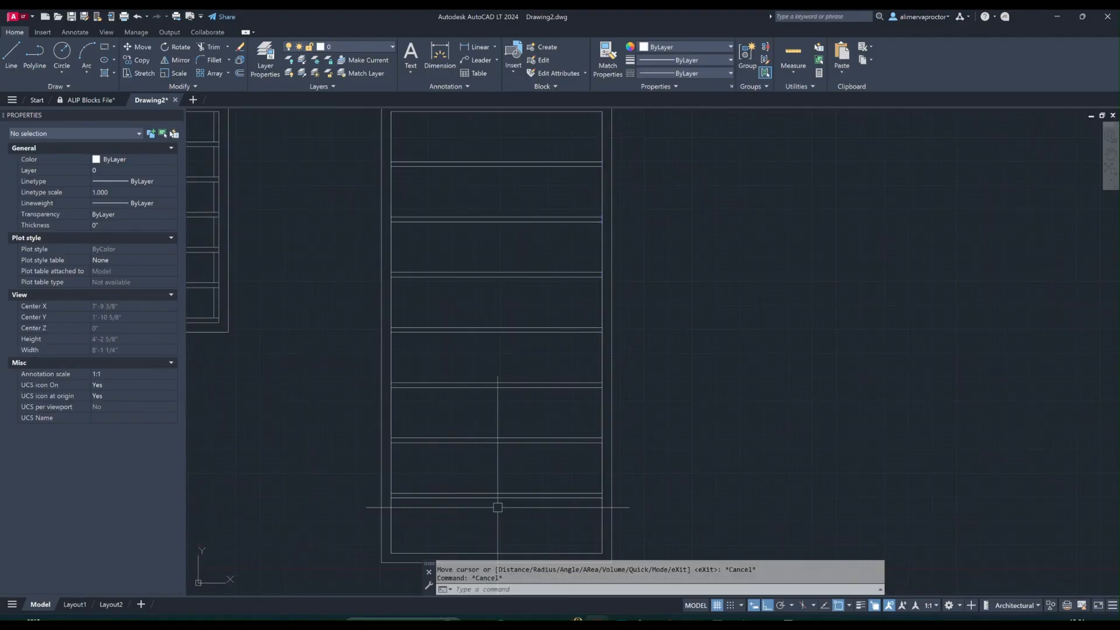
Offset the bottom edge of the tall frame's inner outline upward by 0.5 inch
type("o")
key("Return")
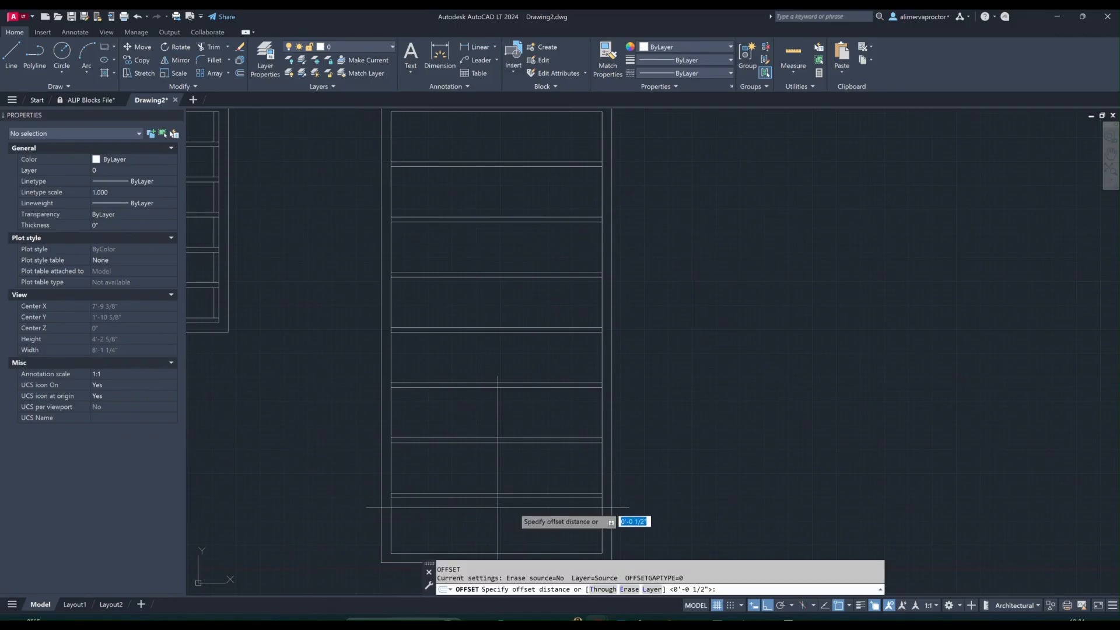
type(".5")
key("Return")
scroll(527, 509, "up", 3)
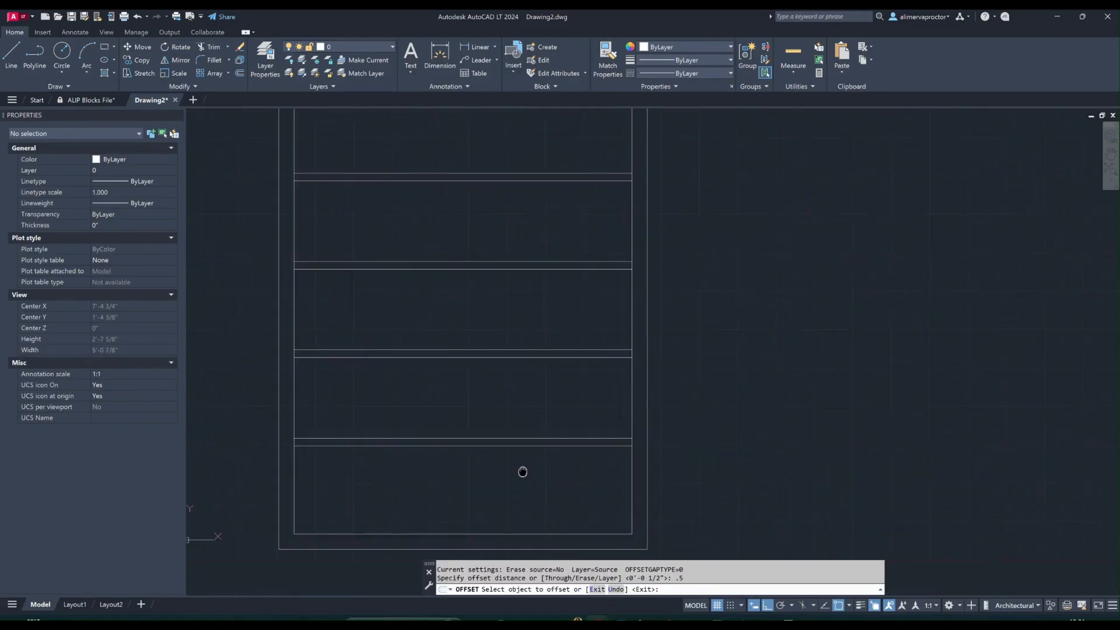
left_click(528, 506)
left_click(527, 460)
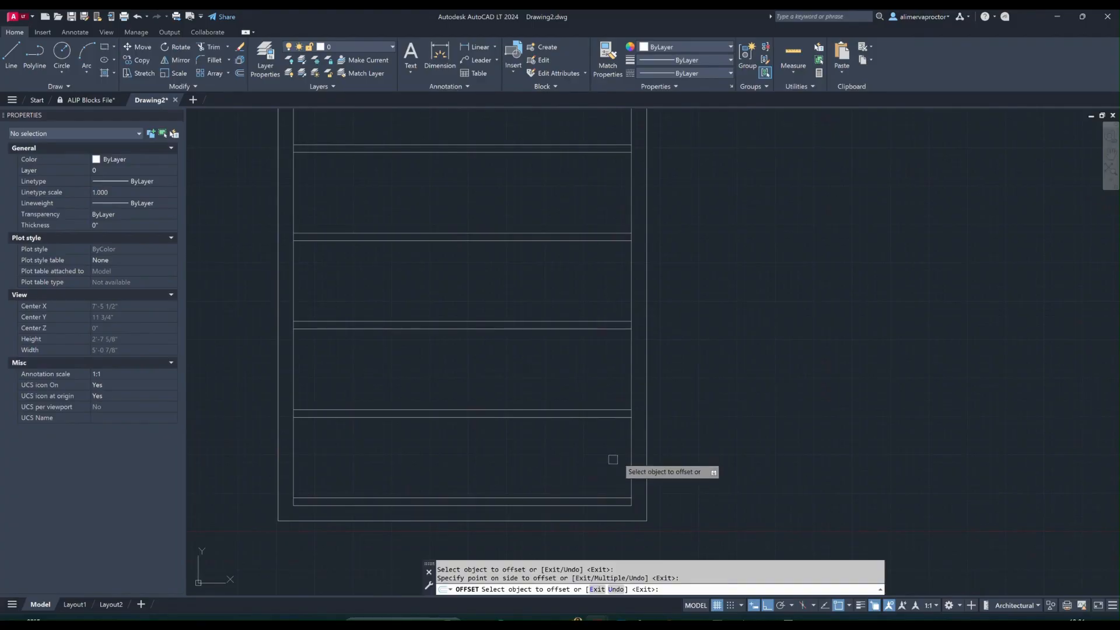
Offset the right and left edges of the tall frame's inner outline inward by the same 0.5 inch
left_click(630, 449)
left_click(546, 452)
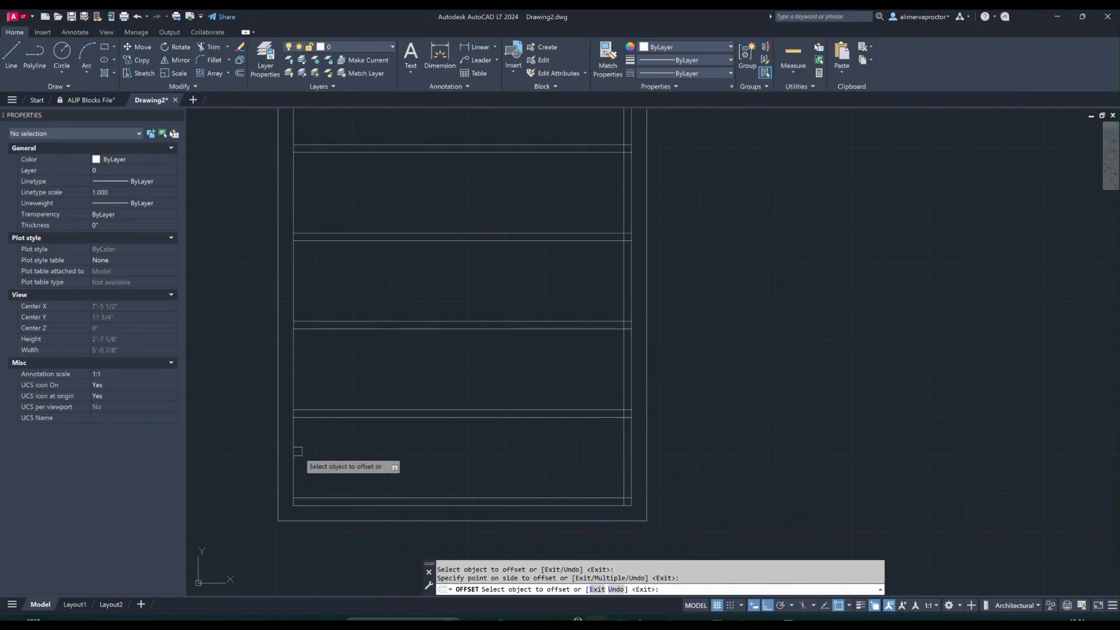
left_click(294, 443)
left_click(350, 449)
key("Escape")
key("Escape")
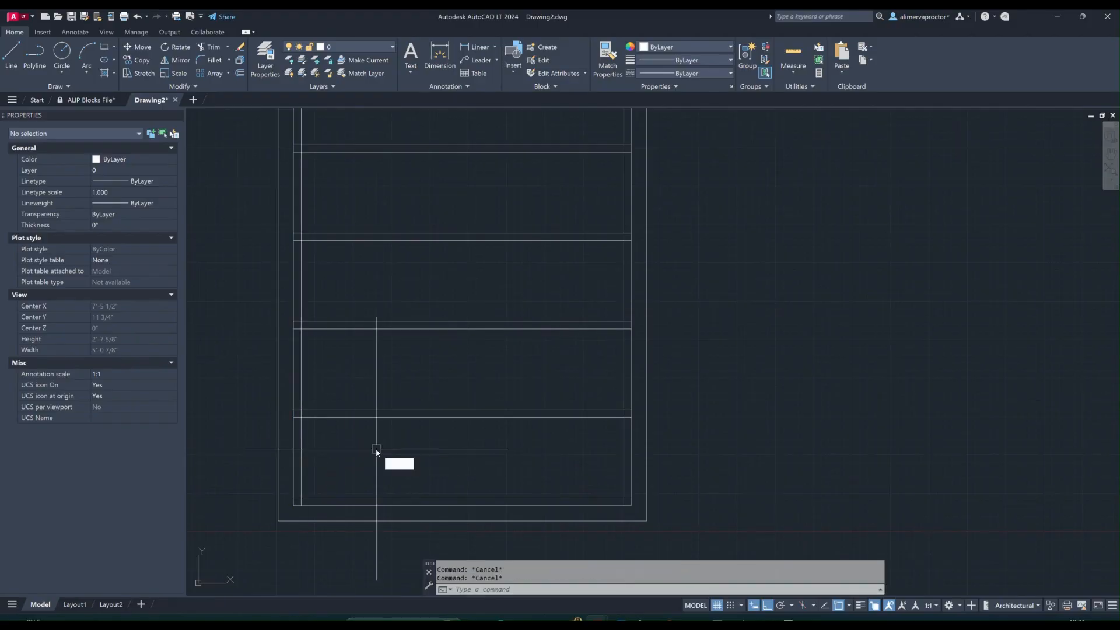
Trim the overlapping ends of the offset lines at both bottom corners of the inner outline
type("trim")
key("Return")
scroll(368, 476, "up", 2)
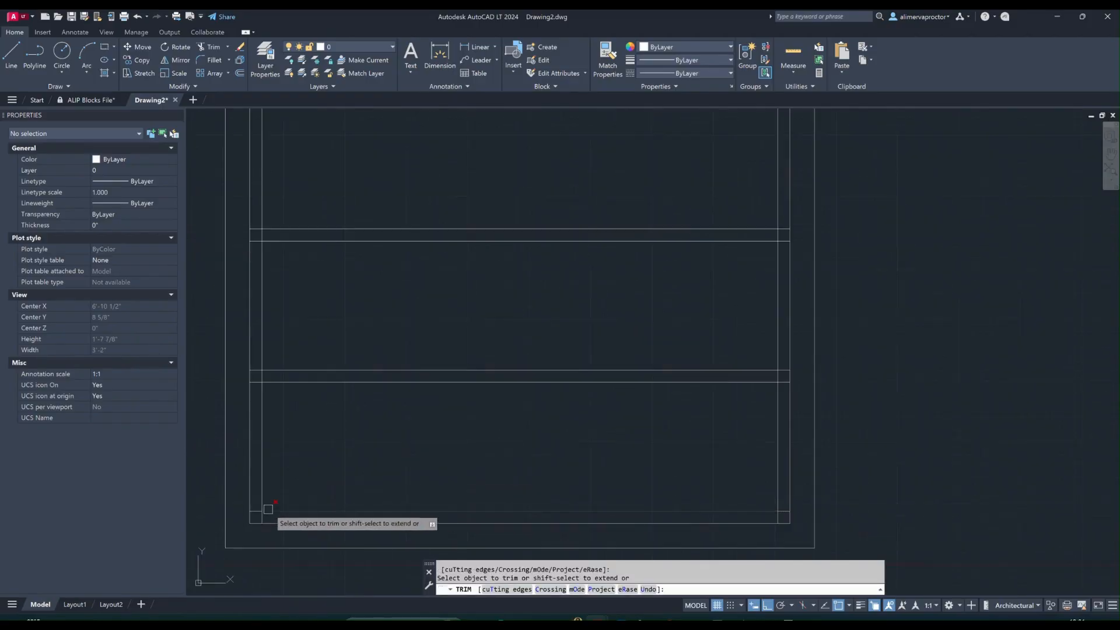
scroll(263, 517, "up", 2)
left_click_drag(251, 517, 782, 519)
Trim the vertical offset lines where they cross the two lowest rails of the tall frame
scroll(264, 518, "down", 2)
scroll(776, 407, "up", 2)
left_click(803, 327)
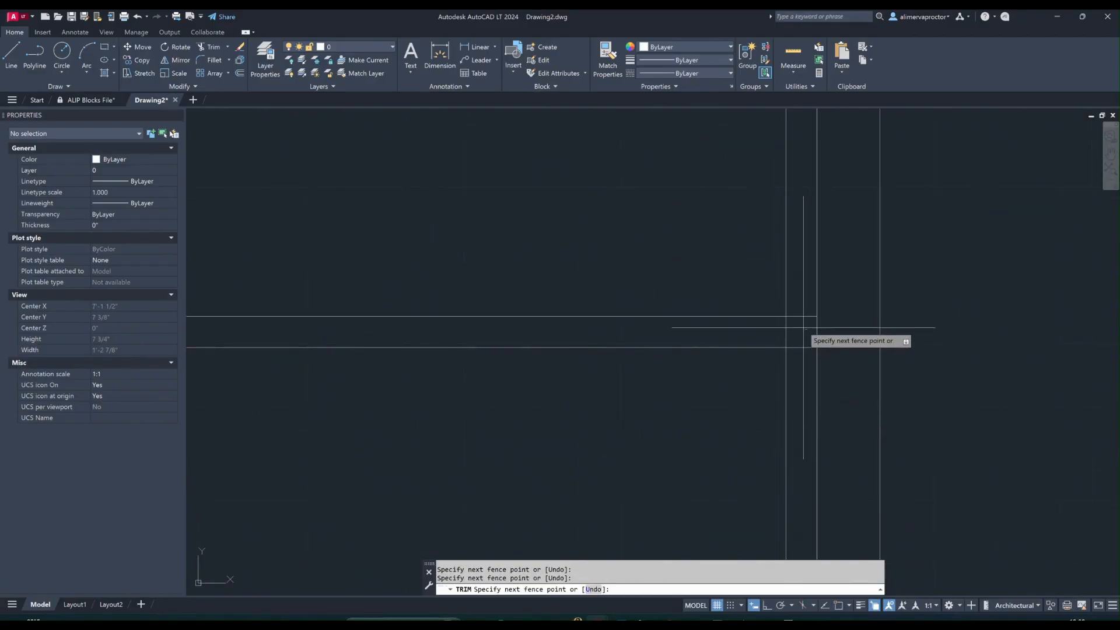
scroll(803, 328, "down", 4)
scroll(613, 329, "up", 3)
left_click(535, 325)
middle_click_drag(673, 273, 580, 487)
left_click(459, 313)
scroll(460, 313, "down", 5)
scroll(775, 319, "up", 3)
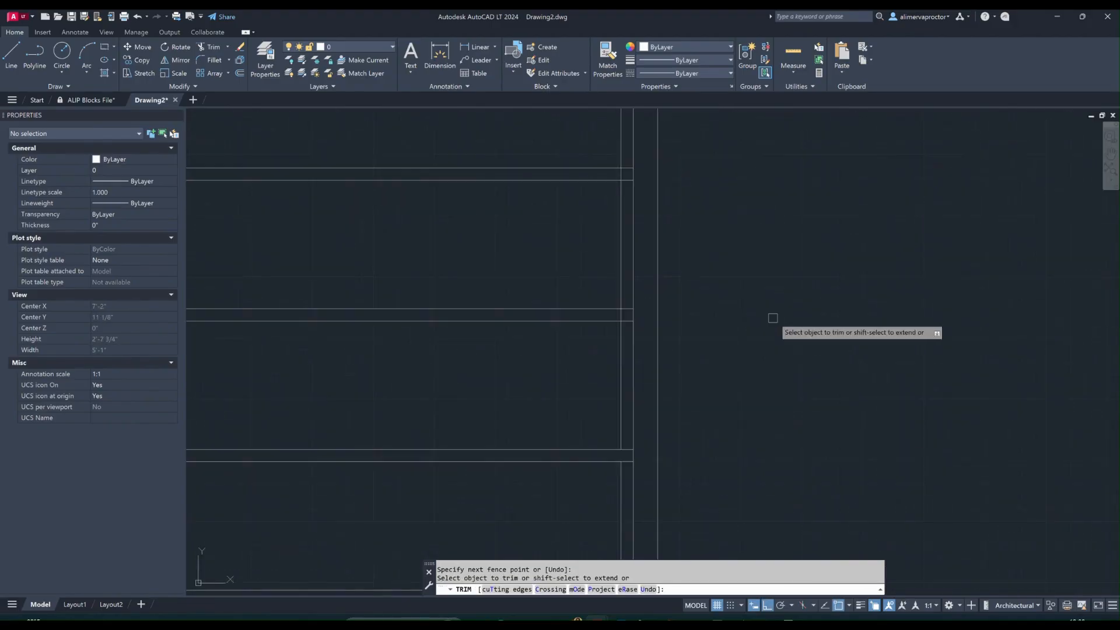
scroll(599, 316, "up", 2)
left_click(633, 314)
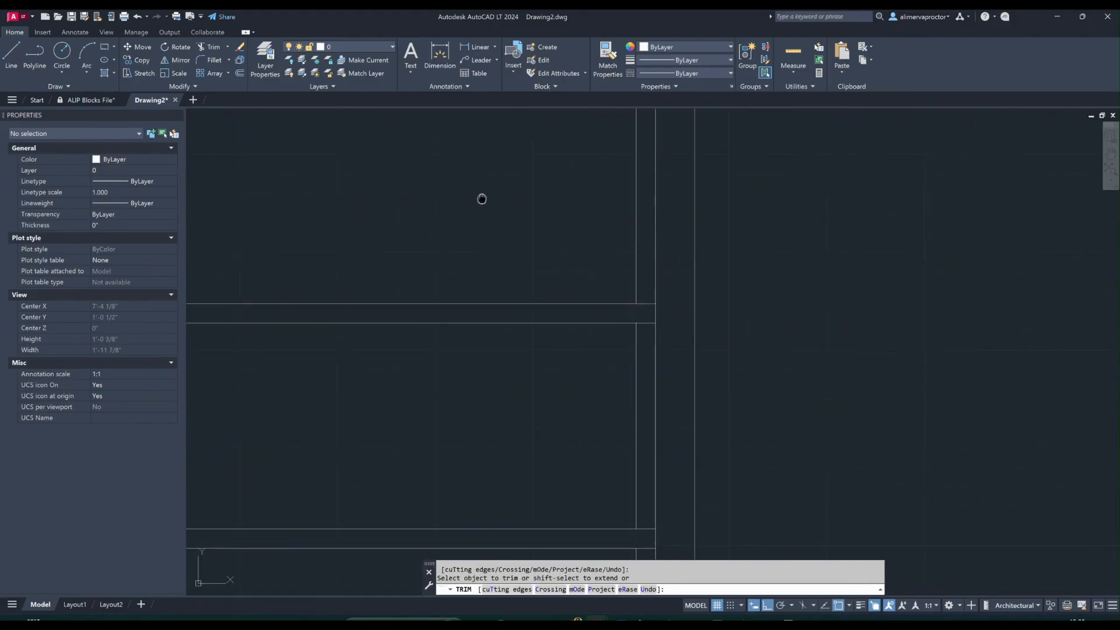
Trim the vertical offset lines where they cross the third and fourth rails from the bottom
scroll(805, 344, "down", 2)
scroll(801, 360, "down", 2)
scroll(471, 342, "up", 4)
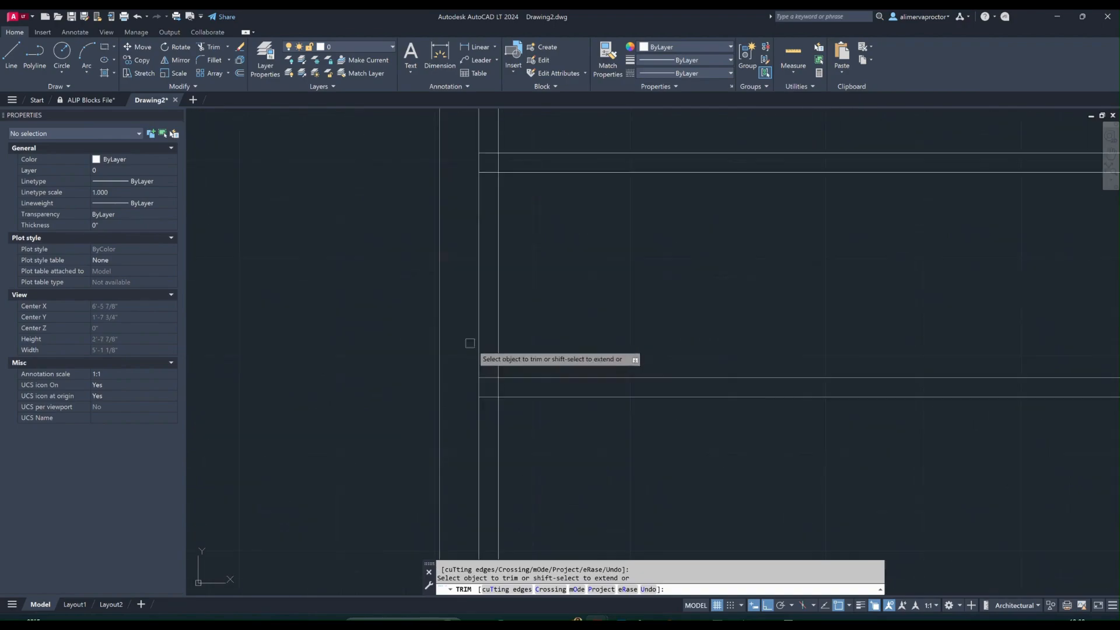
scroll(630, 167, "down", 3)
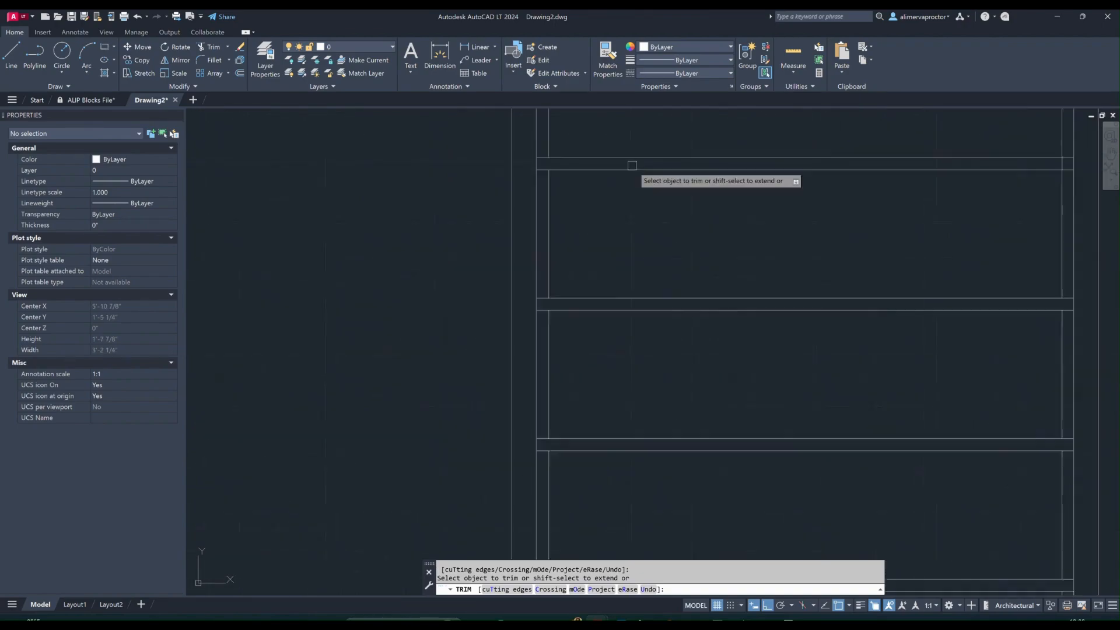
scroll(825, 330, "up", 3)
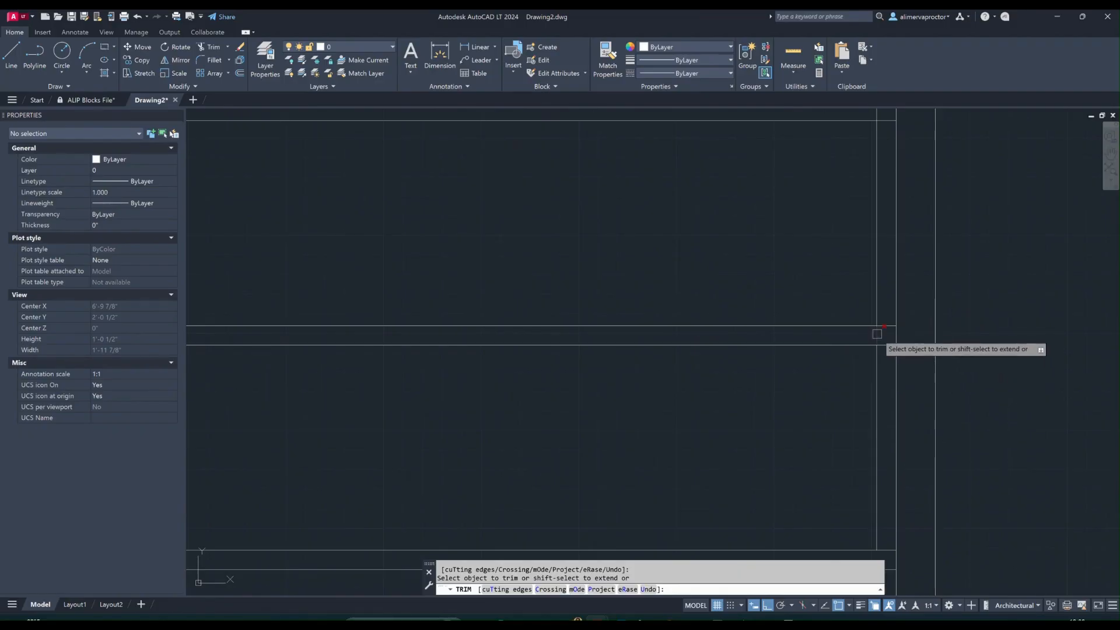
Trim the vertical offset lines on both sides where they cross the fifth and sixth rails from the bottom
middle_click_drag(688, 250, 536, 370)
scroll(628, 270, "up", 4)
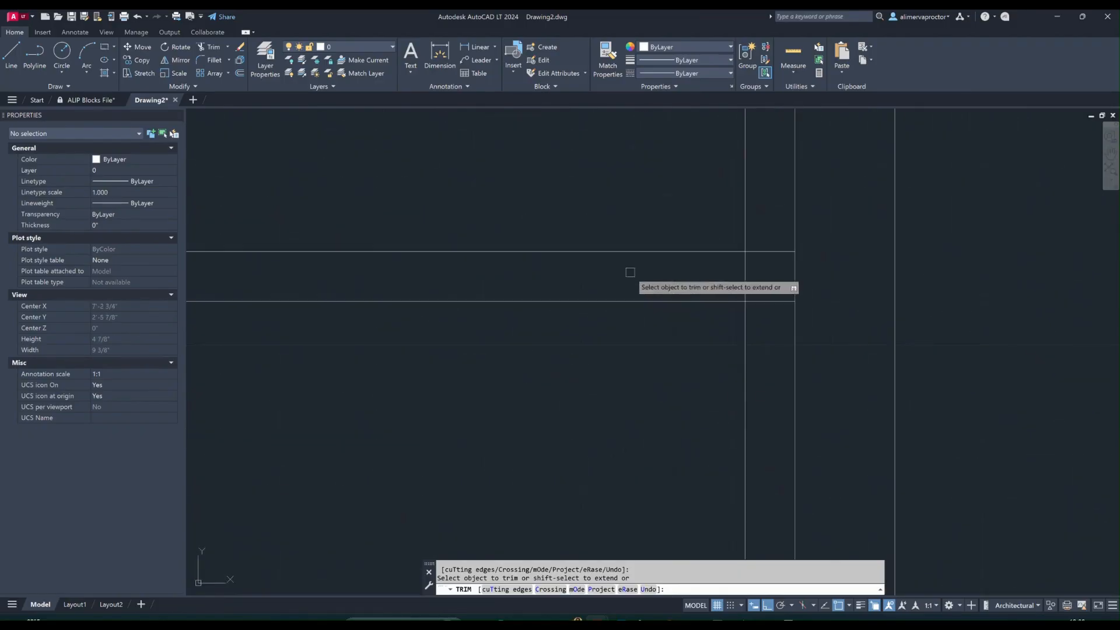
scroll(618, 278, "down", 6)
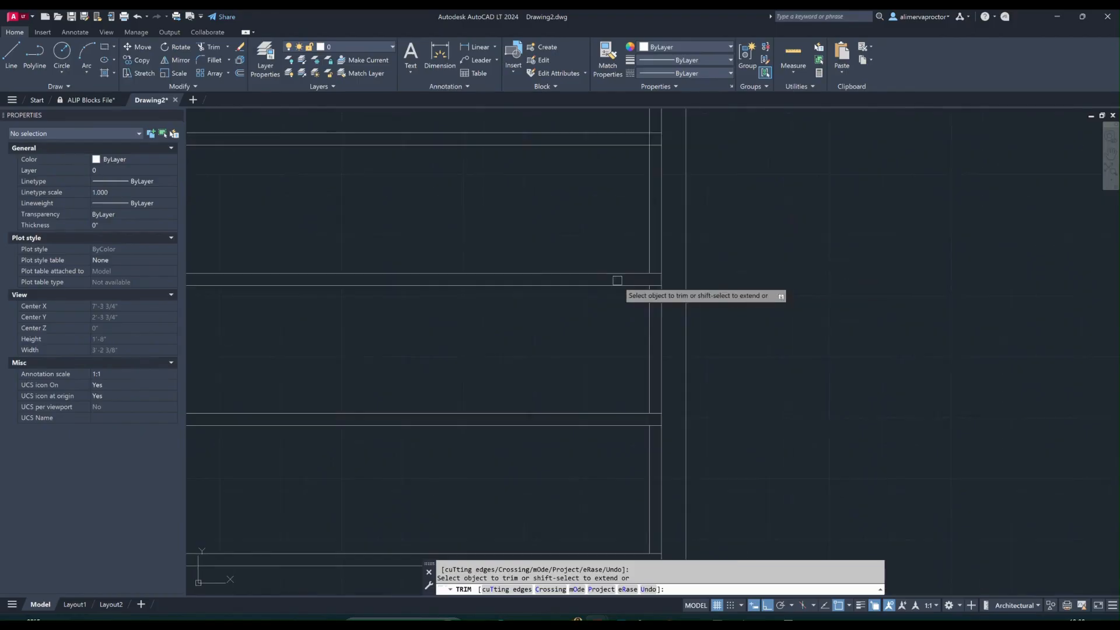
middle_click_drag(469, 234, 764, 309)
scroll(425, 343, "up", 6)
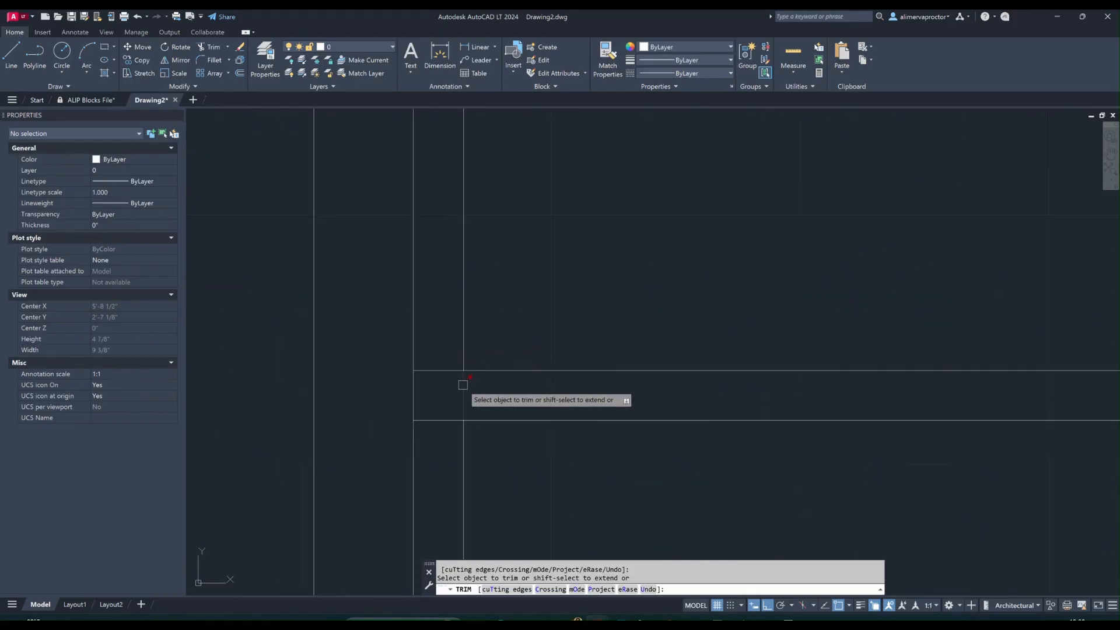
scroll(463, 385, "down", 4)
scroll(432, 272, "up", 2)
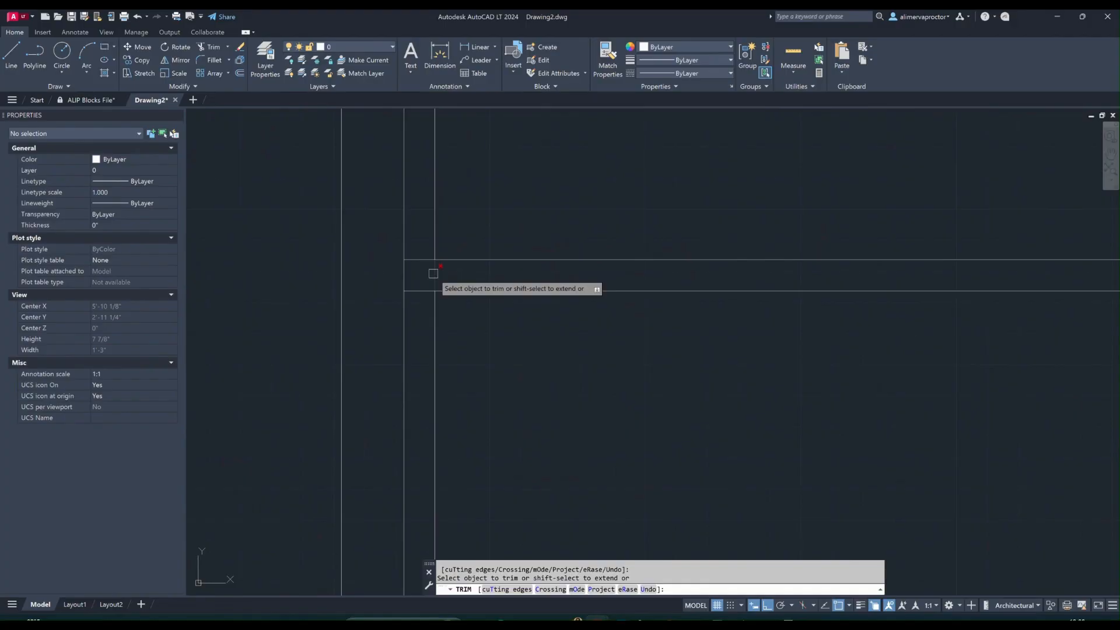
scroll(583, 295, "down", 4)
scroll(783, 303, "up", 3)
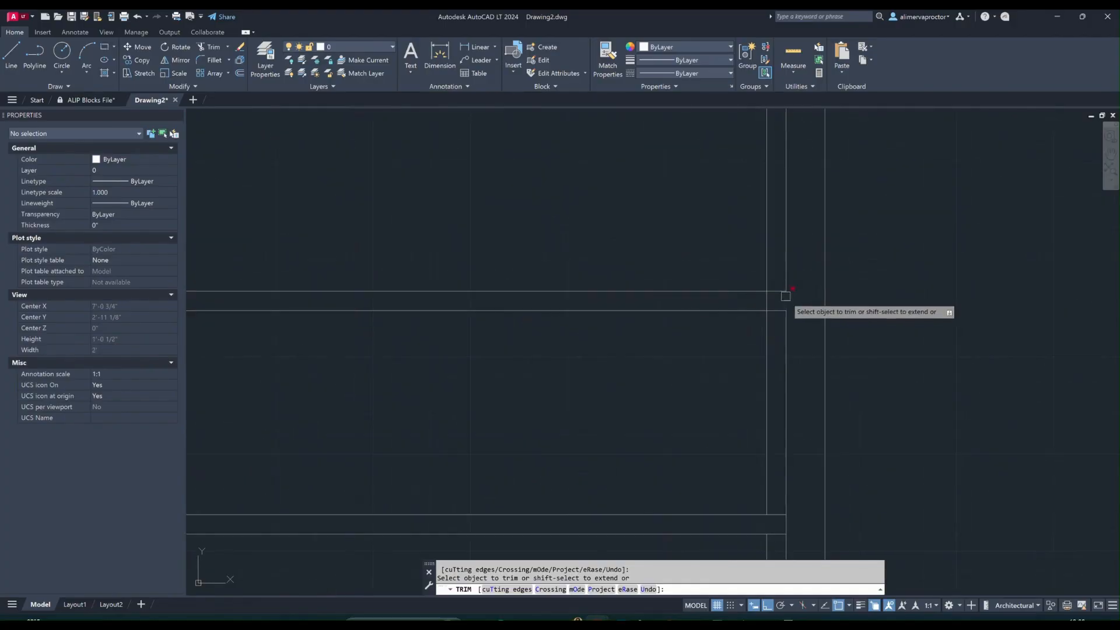
Trim the vertical offset lines inside the topmost rail on both sides and end the Trim command
scroll(671, 270, "down", 3)
scroll(710, 325, "up", 4)
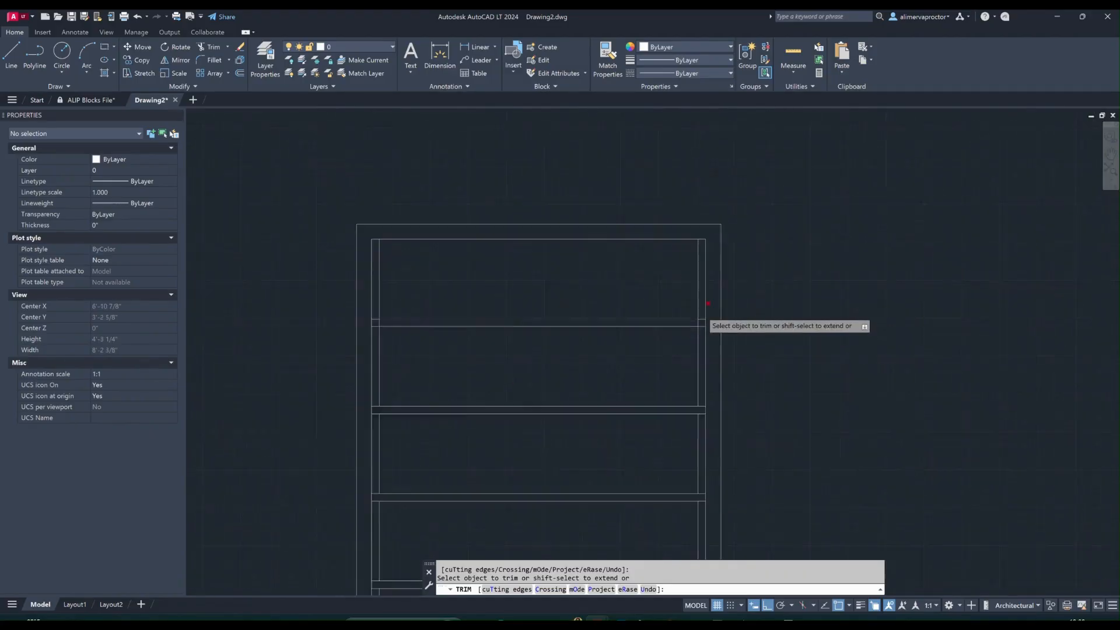
scroll(686, 348, "down", 3)
scroll(408, 357, "up", 3)
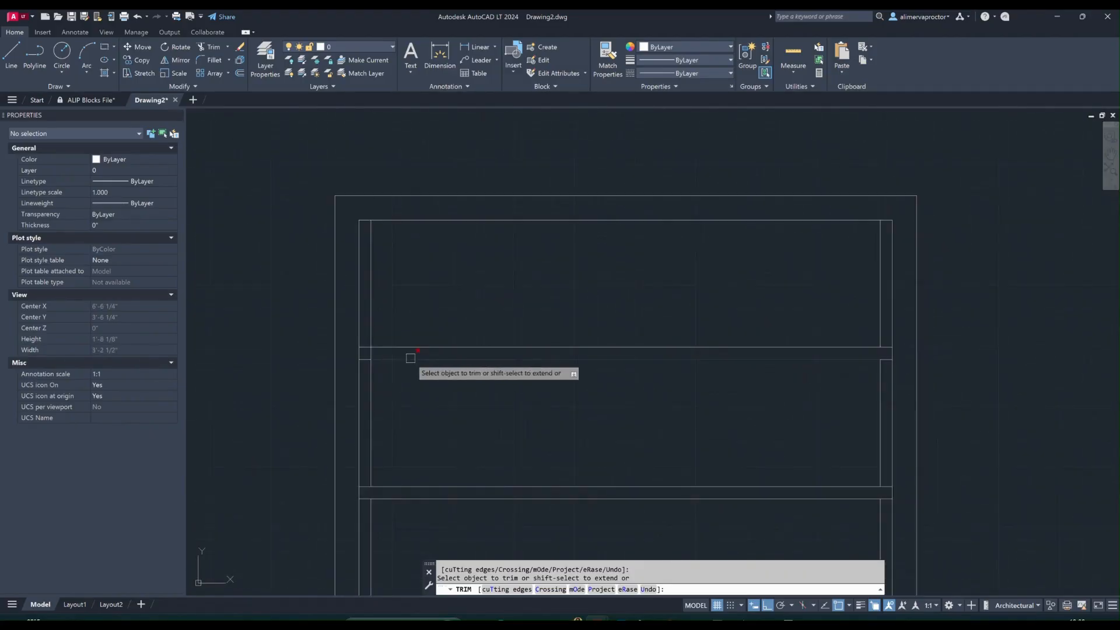
scroll(465, 290, "down", 3)
scroll(502, 285, "up", 2)
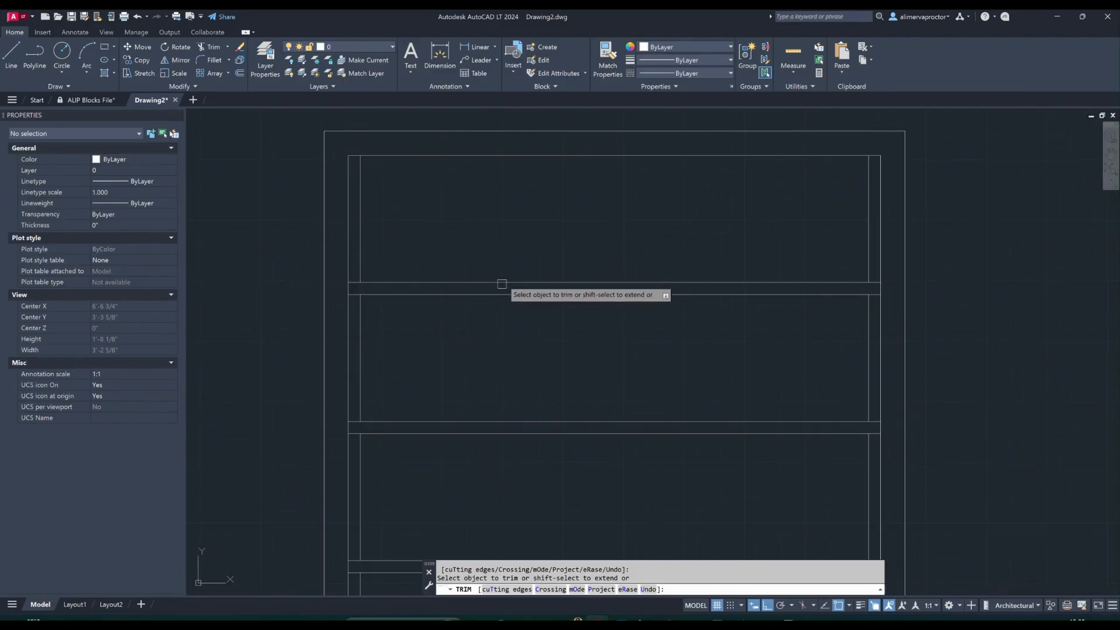
scroll(519, 234, "down", 5)
scroll(528, 241, "up", 2)
key("Escape")
key("Escape")
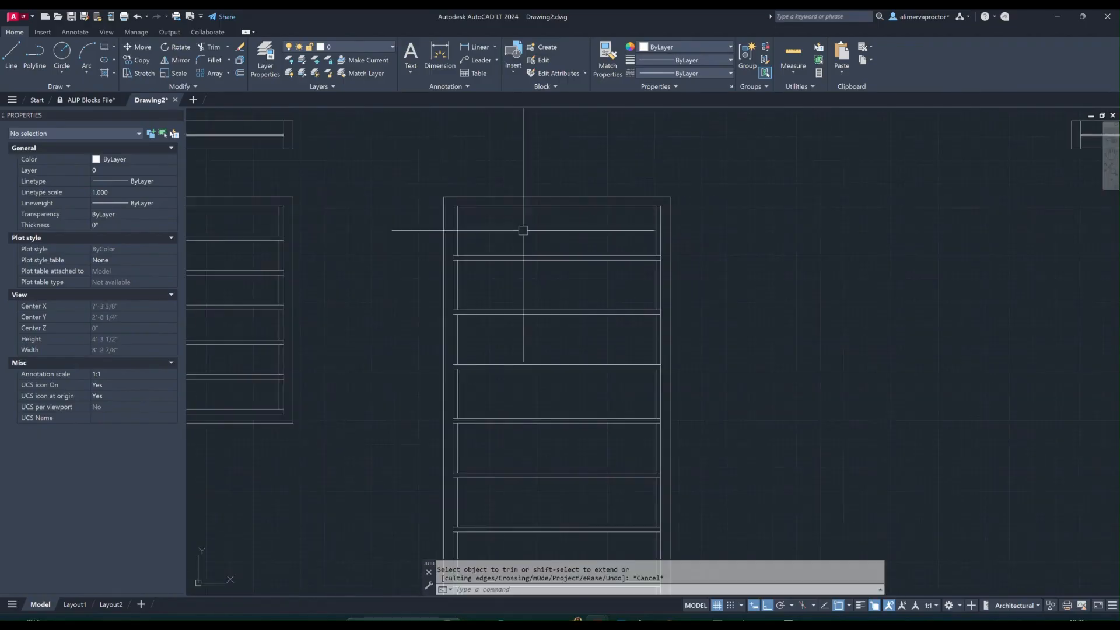
Define the tall louver elevation as a block named "2ft x 3ft louver win pl", with its base point at the midpoint of its top edge
scroll(482, 221, "down", 2)
scroll(453, 201, "up", 2)
left_click(459, 199)
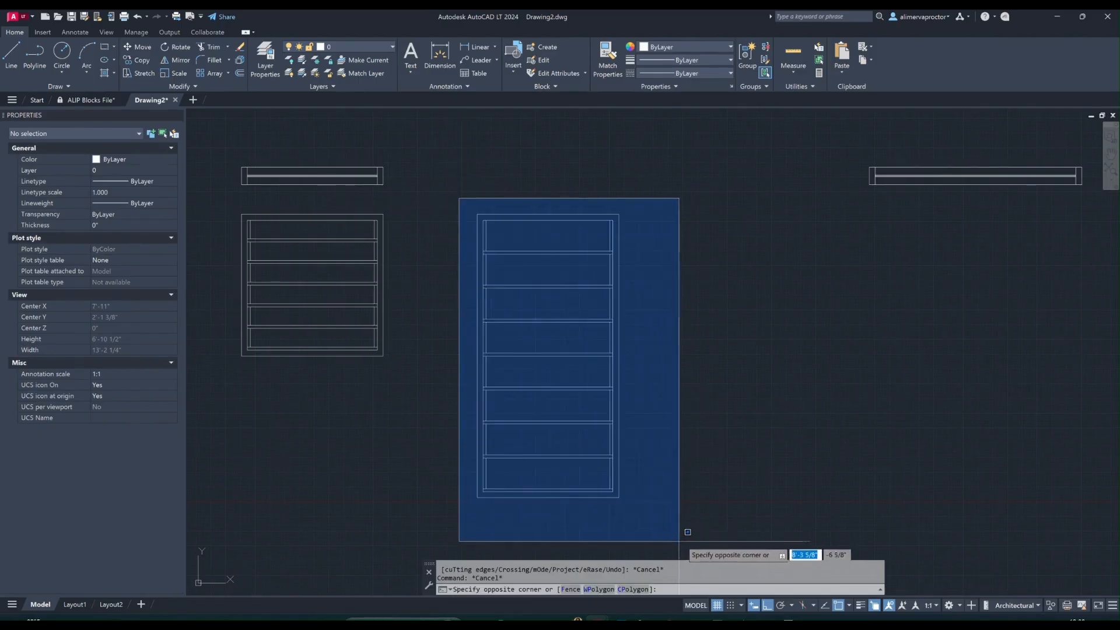
left_click(681, 535)
key("Return")
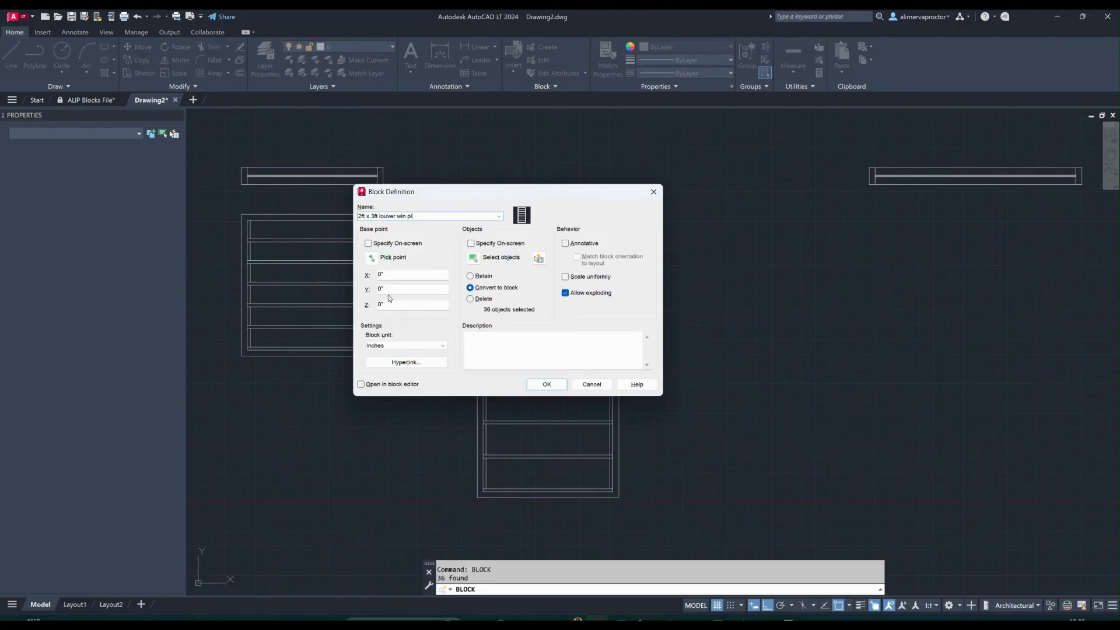
left_click(372, 258)
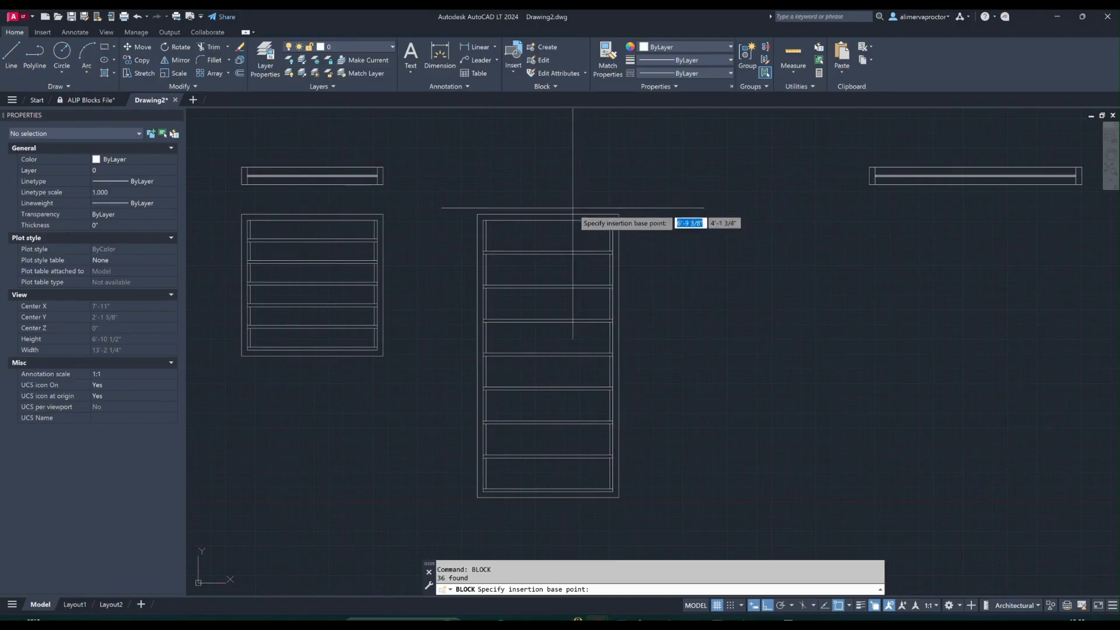
left_click(548, 214)
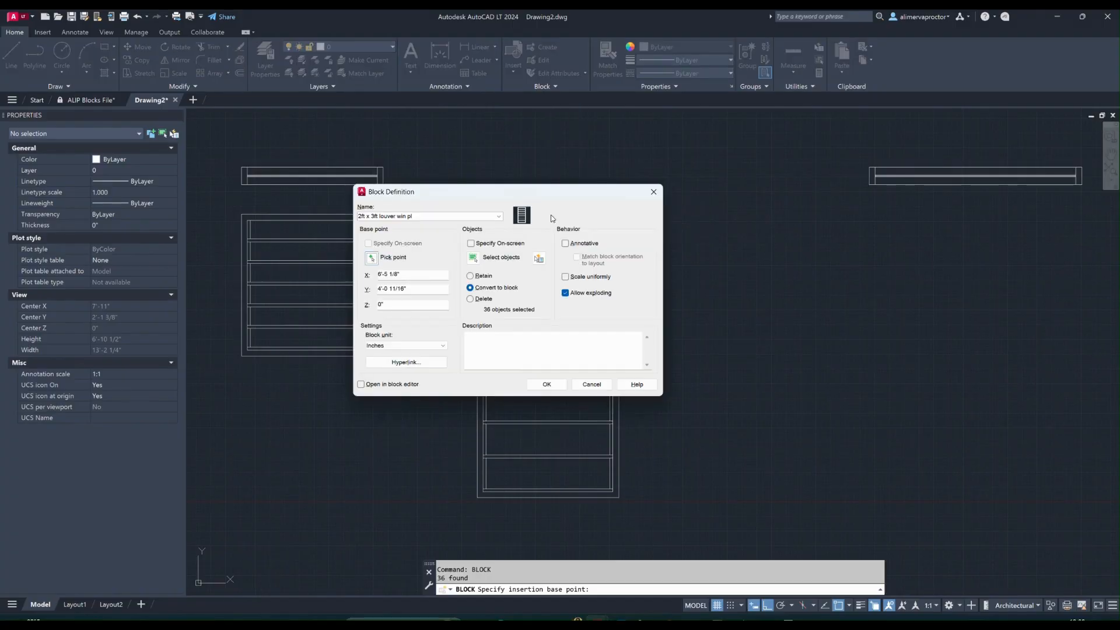
key("alt+k")
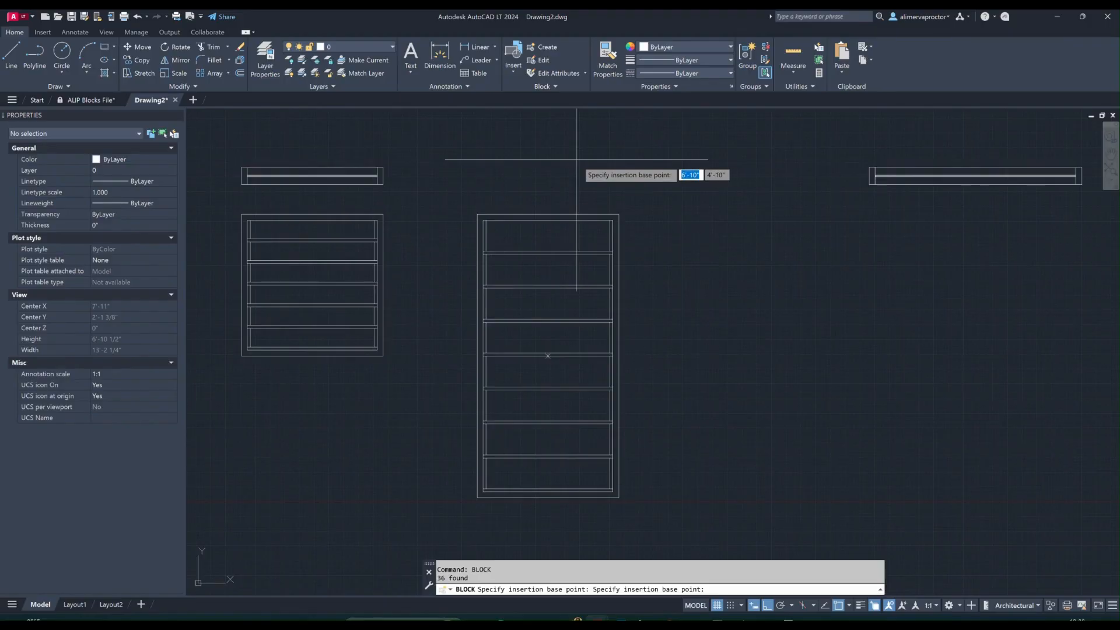
left_click(547, 214)
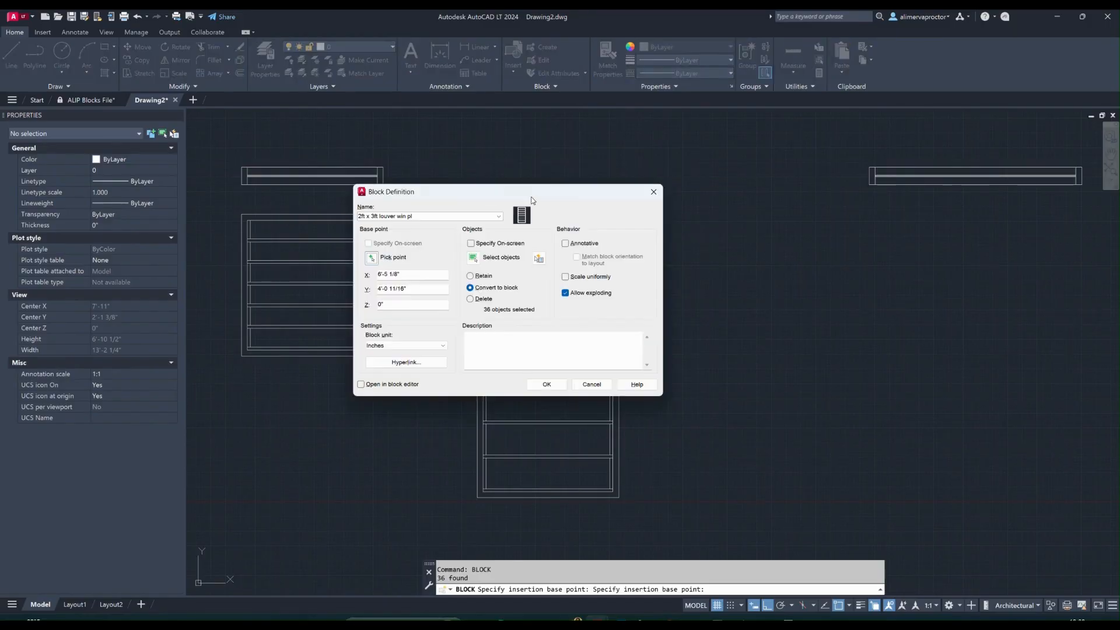
left_click(546, 384)
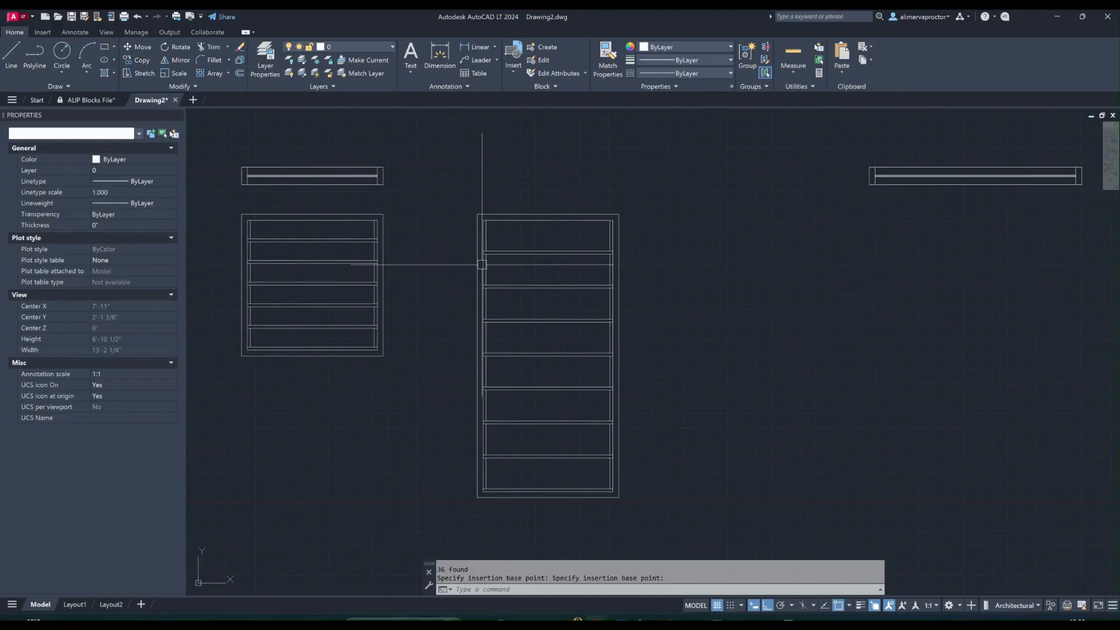
key("Escape")
Check the small louver elevation block and the louver window types in the ALIP Blocks File drawing, and return to Drawing2
left_click(334, 220)
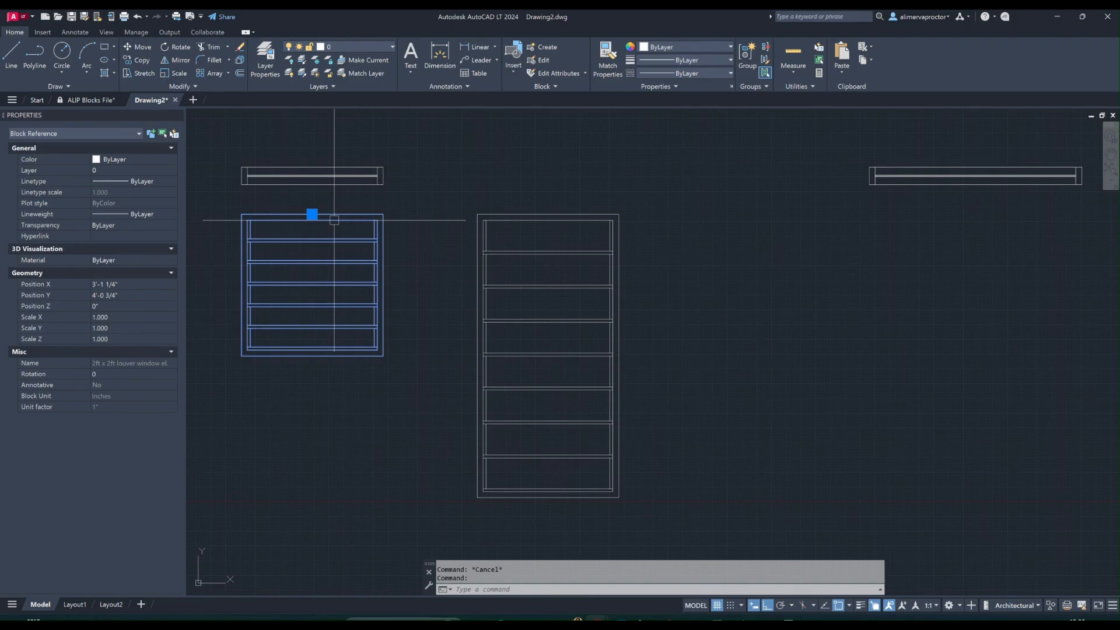
key("Escape")
middle_click_drag(482, 218, 456, 213)
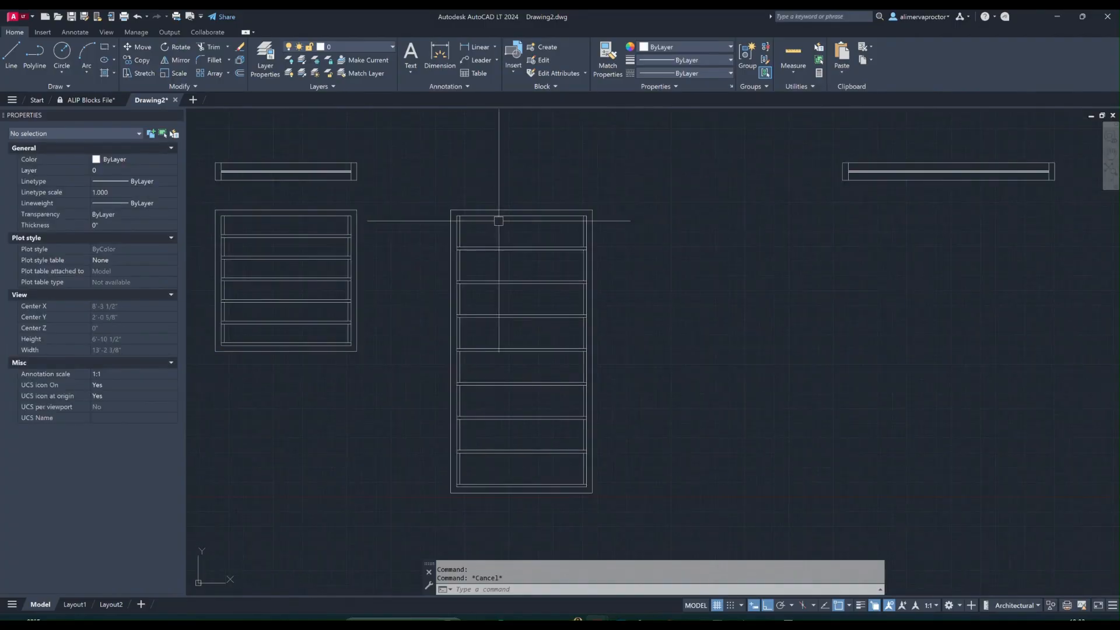
key("Escape")
middle_click_drag(824, 187, 824, 206)
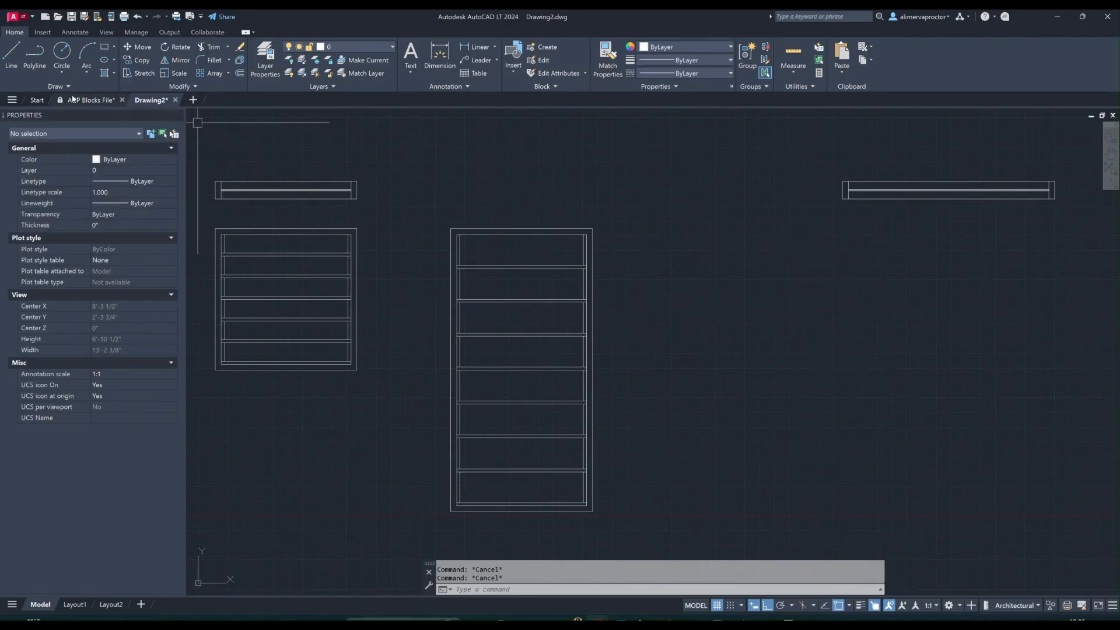
left_click(88, 100)
scroll(806, 437, "up", 5)
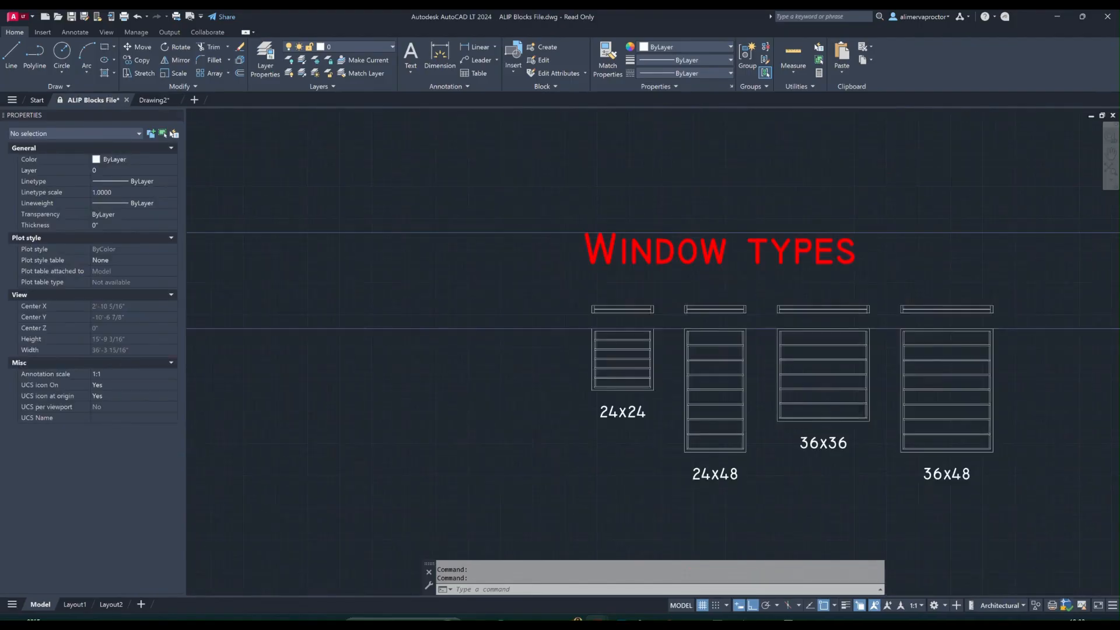
scroll(728, 392, "down", 2)
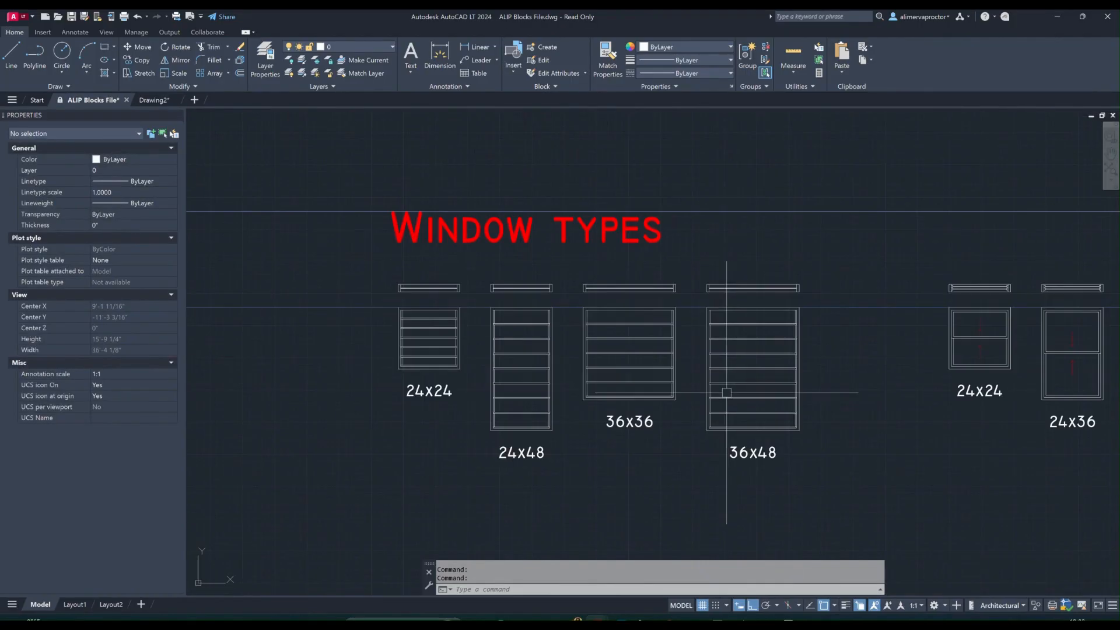
left_click(151, 100)
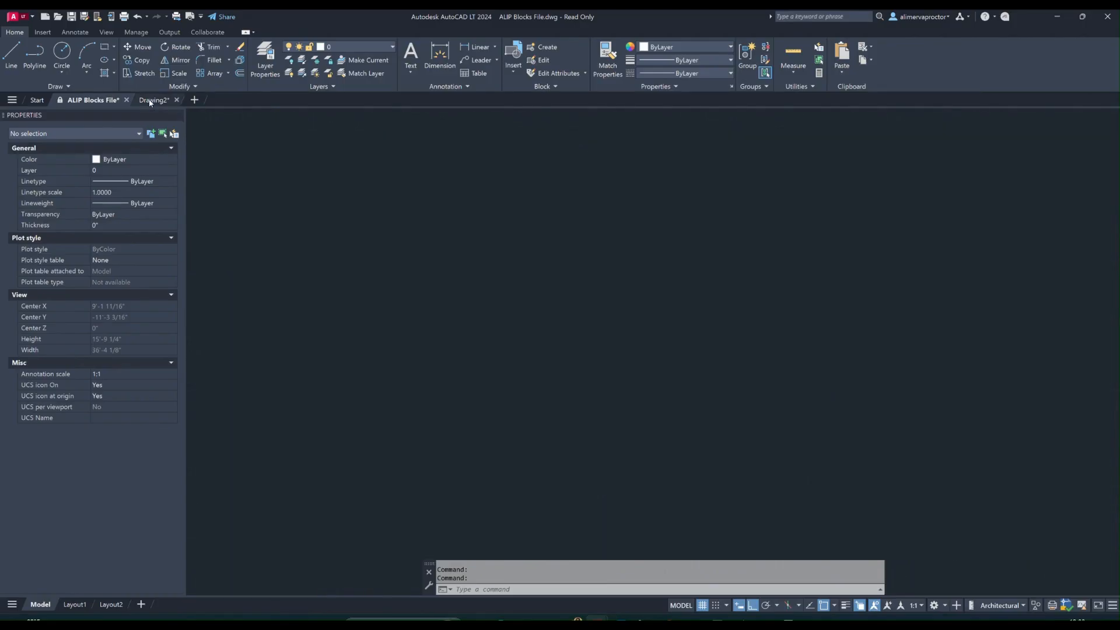
scroll(581, 307, "down", 6)
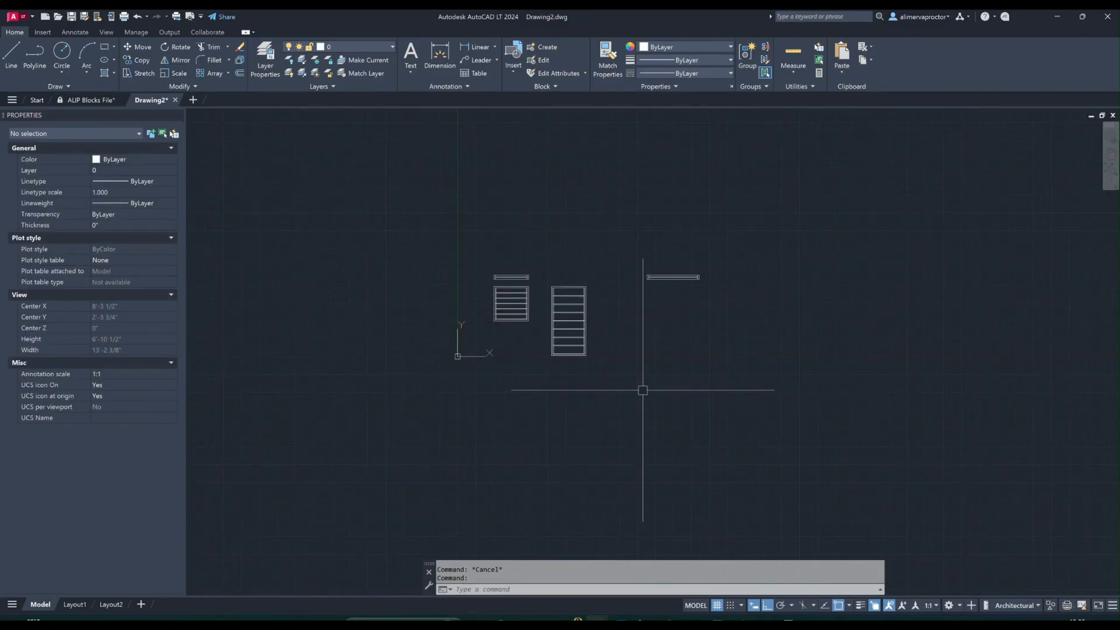
scroll(614, 276, "up", 2)
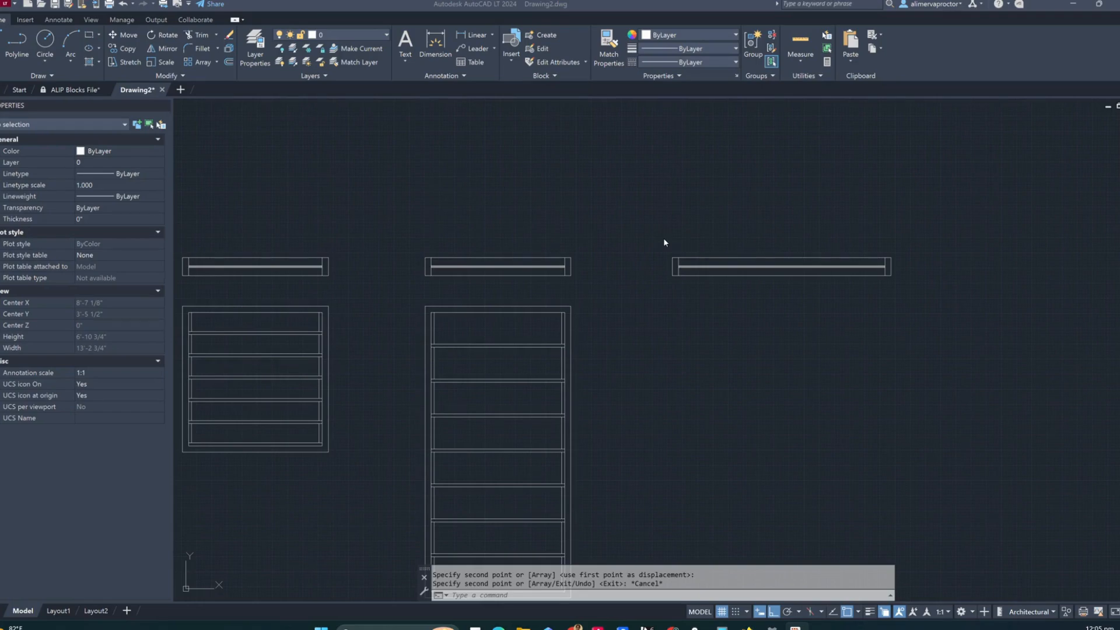
left_click(668, 251)
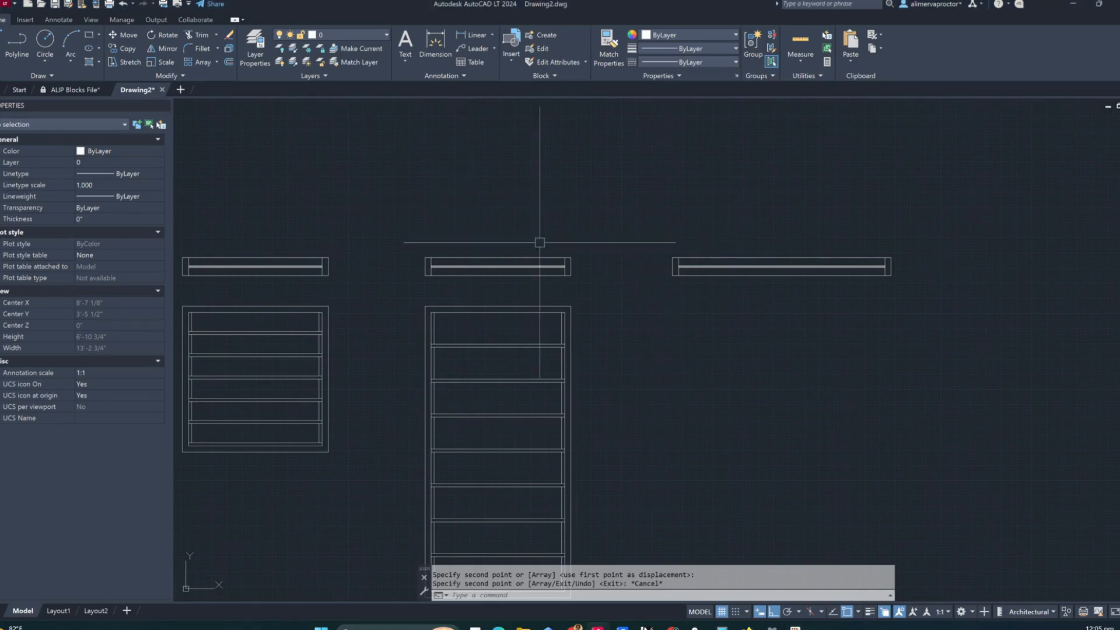
Examine the hung window types and the plan block of the 24x24 hung window in the ALIP Blocks File drawing
left_click(74, 89)
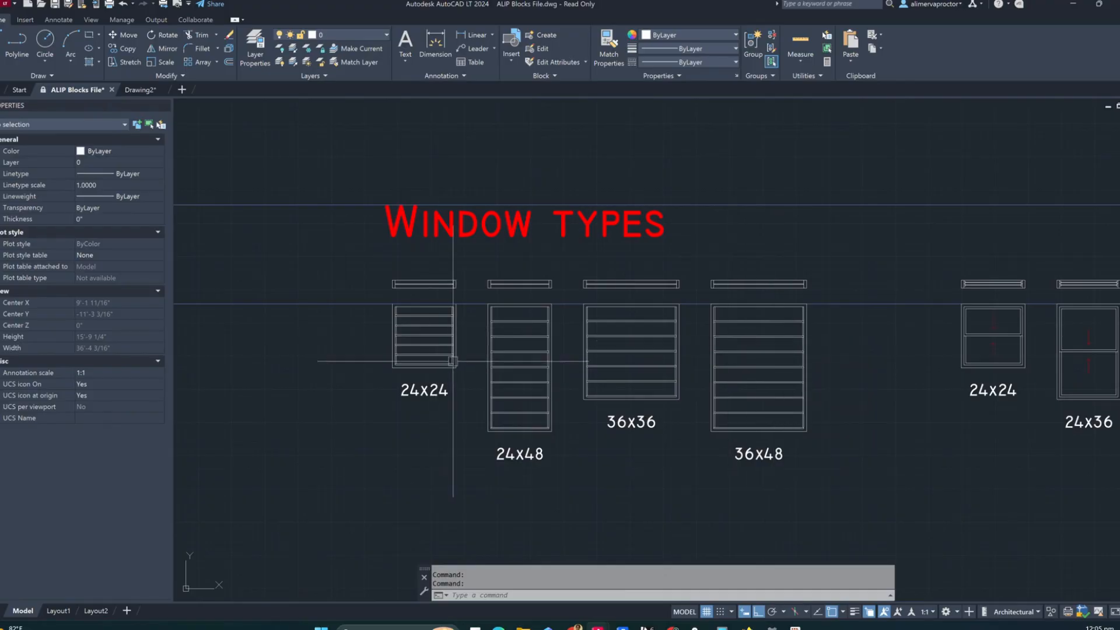
scroll(756, 356, "down", 4)
middle_click_drag(878, 391, 563, 393)
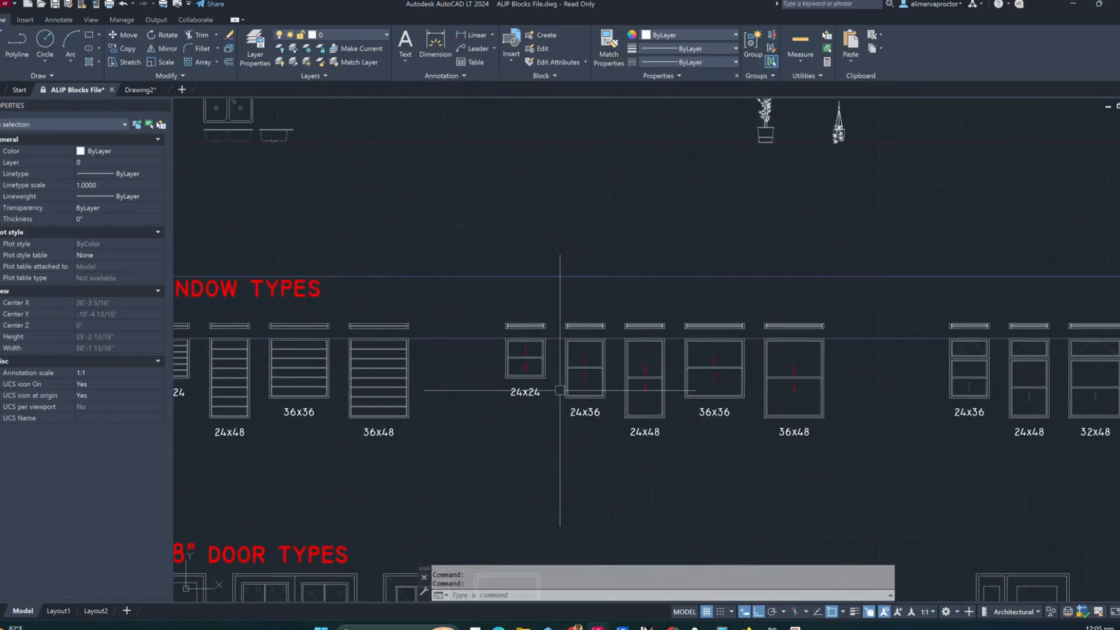
scroll(562, 392, "up", 5)
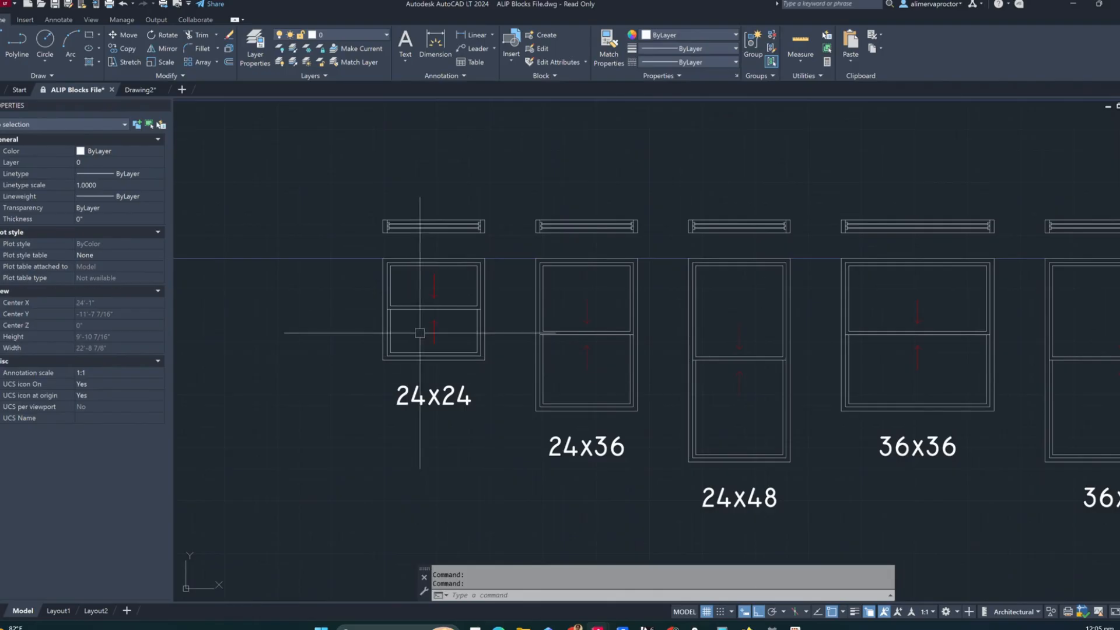
scroll(463, 327, "down", 2)
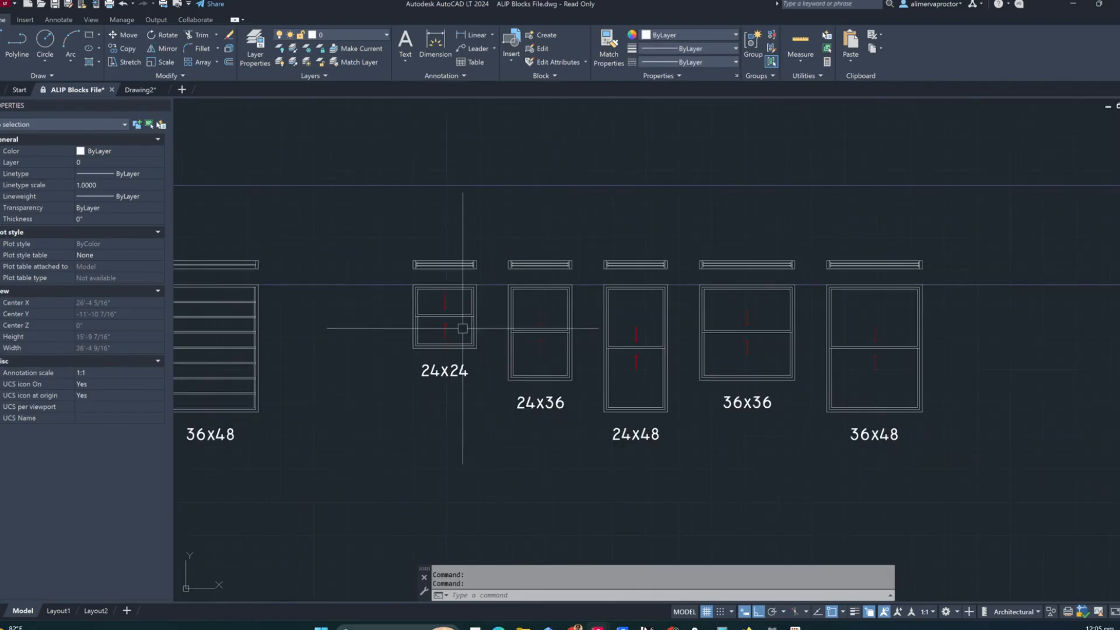
scroll(607, 333, "down", 3)
scroll(630, 333, "up", 5)
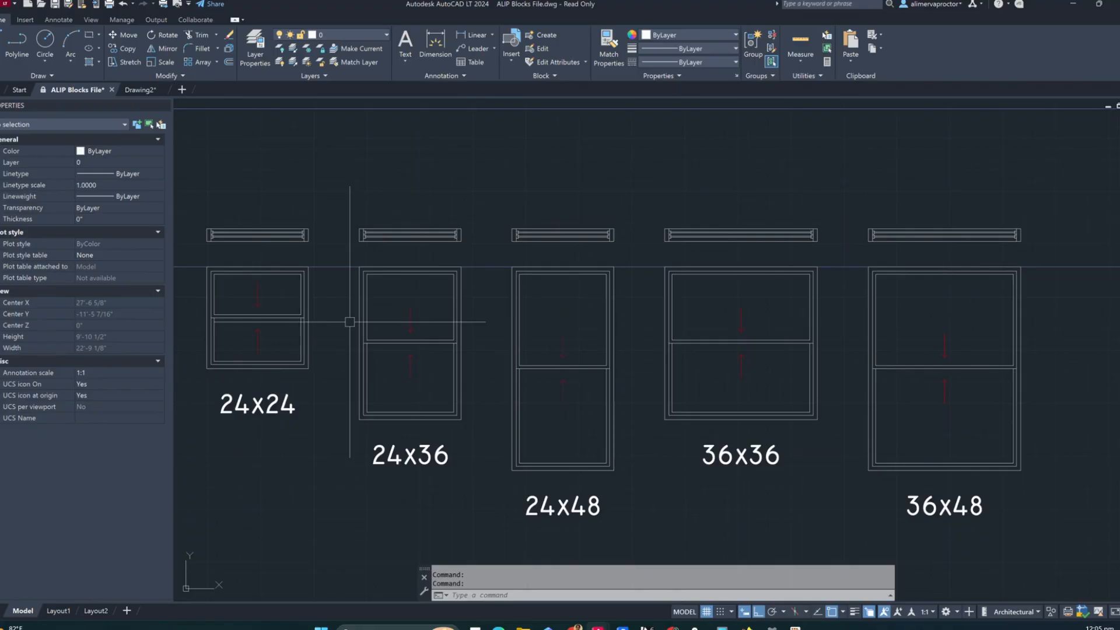
scroll(233, 227, "up", 6)
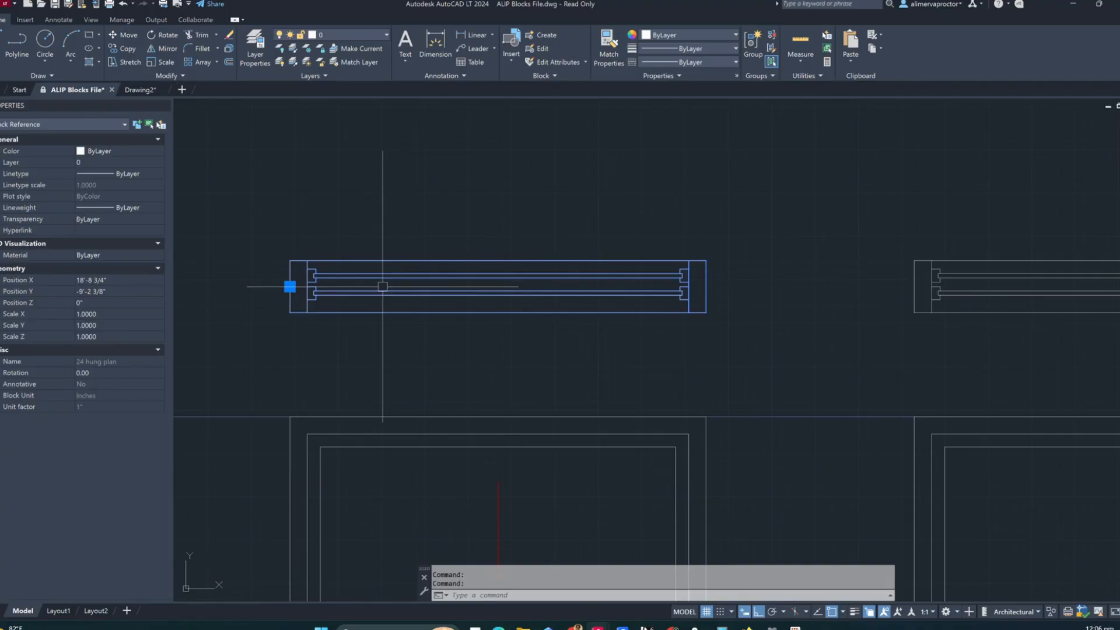
scroll(394, 305, "down", 3)
scroll(411, 316, "up", 3)
key("Escape")
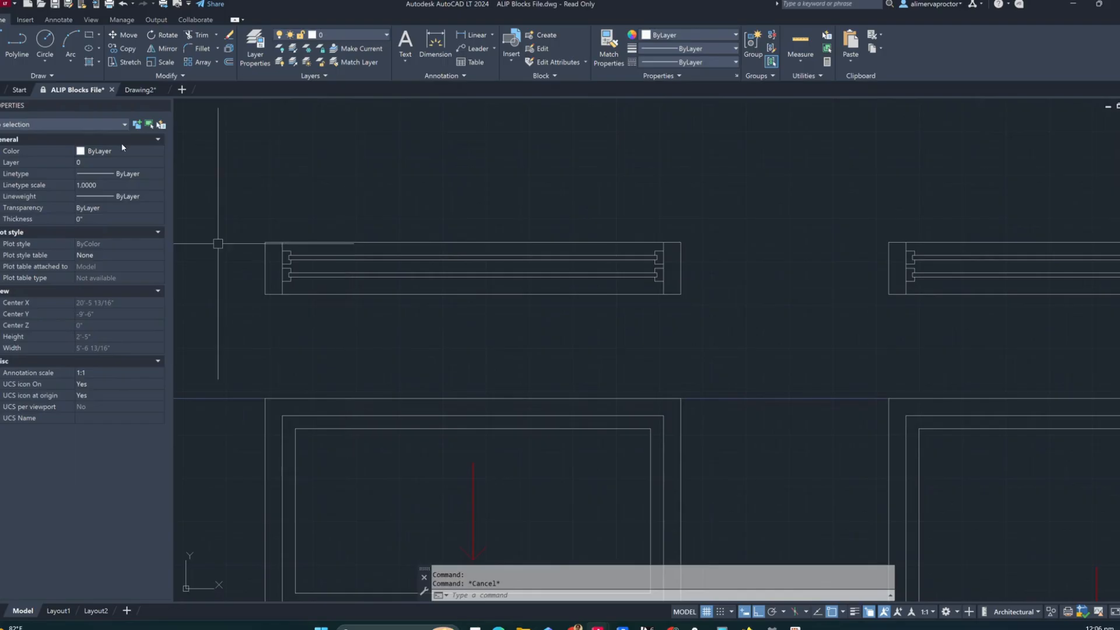
Switch back to Drawing2 and go to the empty area above the louver window plans
left_click(146, 90)
scroll(455, 319, "down", 2)
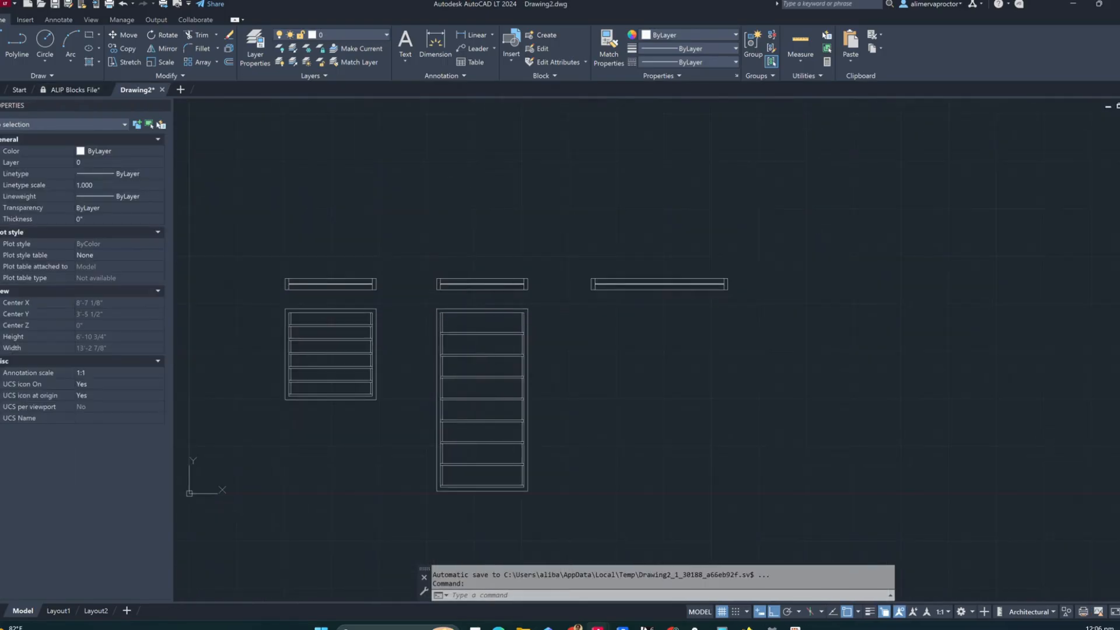
middle_click_drag(493, 313, 490, 348)
scroll(490, 348, "down", 2)
scroll(326, 268, "down", 2)
middle_click_drag(304, 229, 373, 402)
scroll(327, 317, "up", 4)
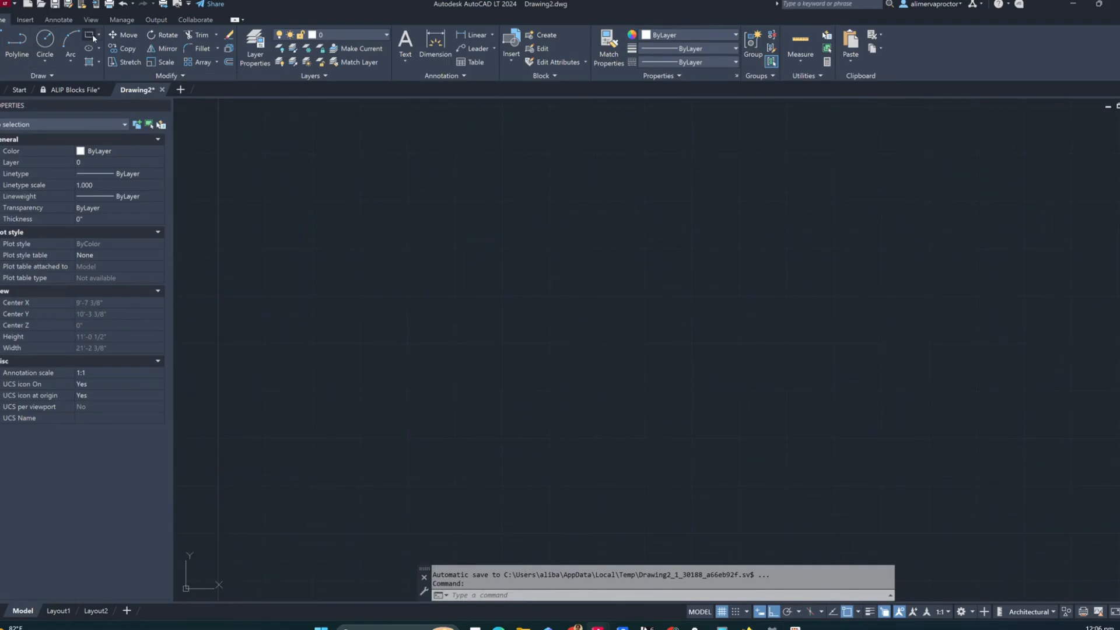
left_click(89, 35)
left_click(295, 397)
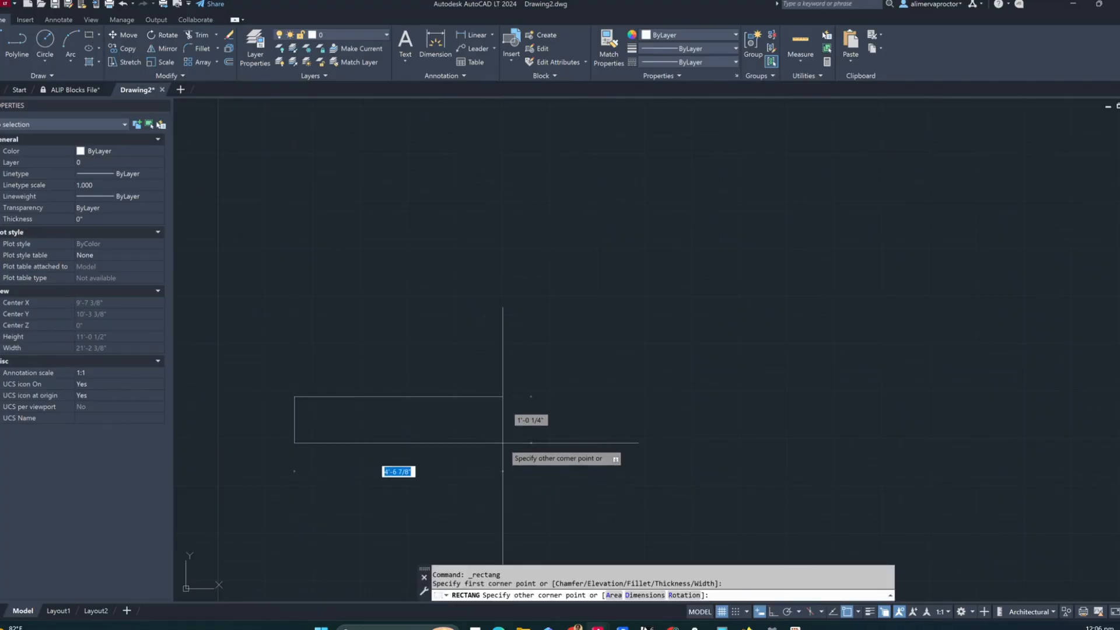
key("Escape")
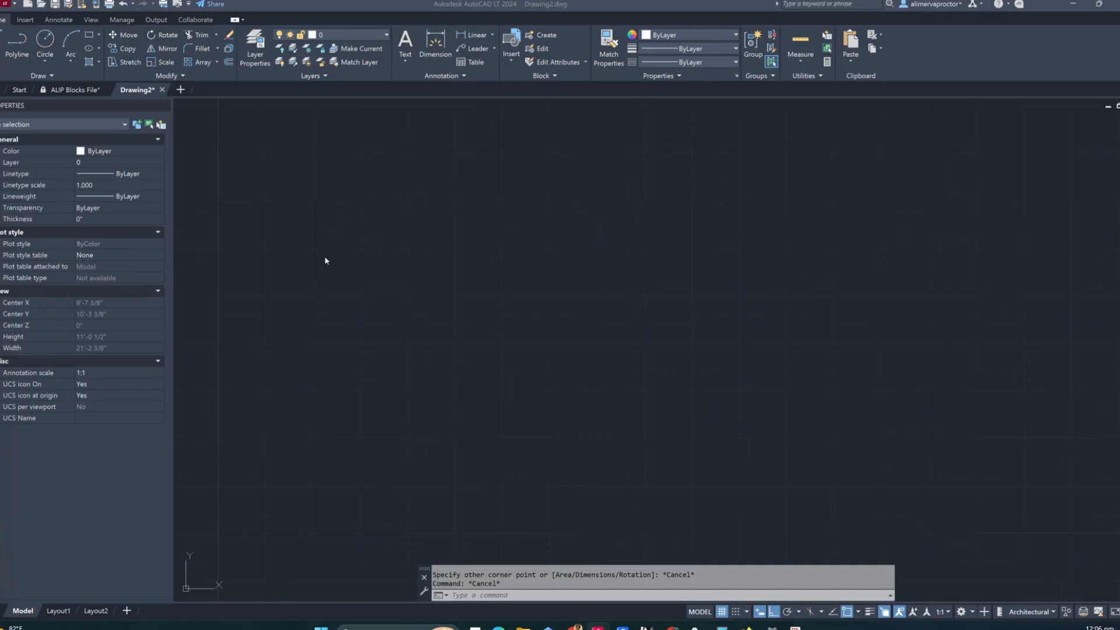
Draw a 24 by 3 inch rectangle in the empty area above the louver window plans
middle_click_drag(449, 368, 405, 369)
type("rec")
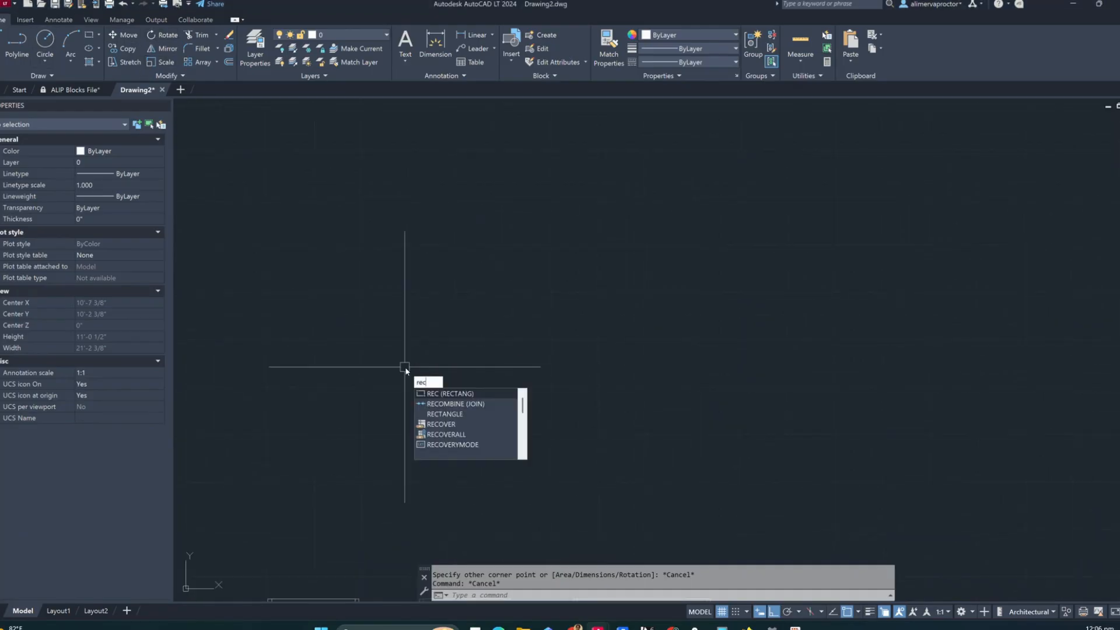
key("Return")
left_click(289, 367)
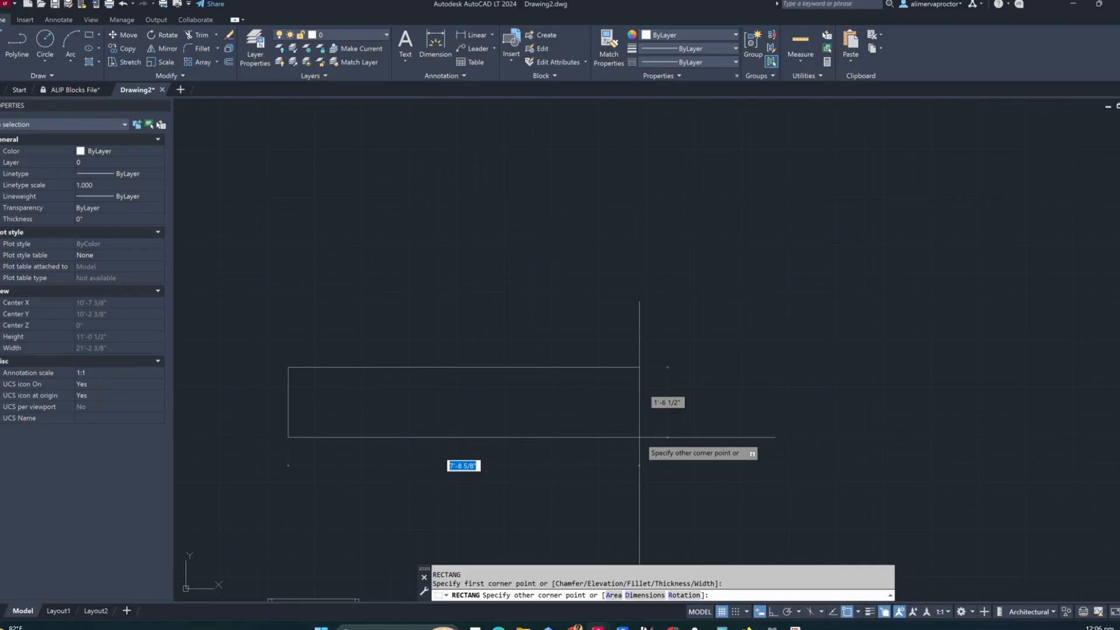
type("24")
key("Tab")
type("3")
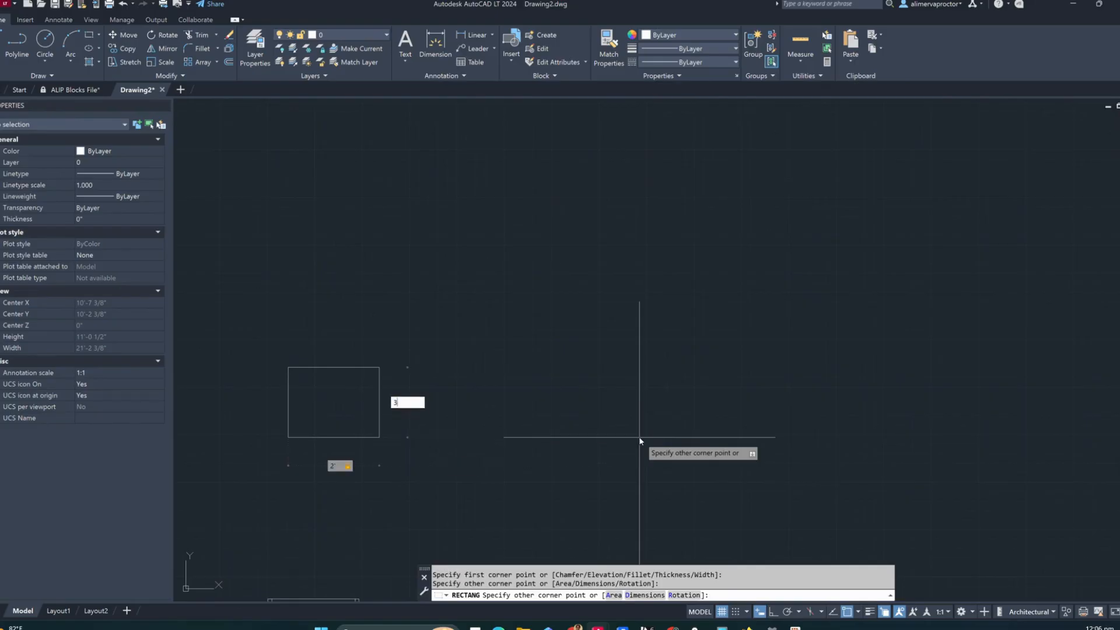
key("Return")
key("Escape")
scroll(425, 381, "down", 5)
scroll(395, 436, "up", 5)
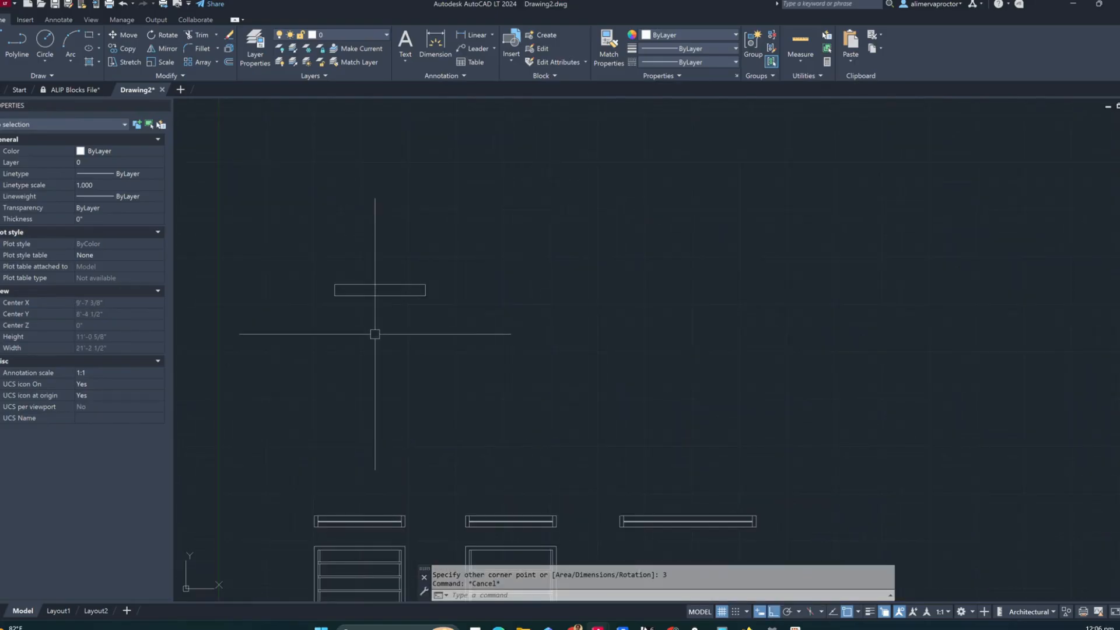
Draw a vertical construction line through the upper-left corner of the leftmost louver window plan
type("xl")
key("Return")
left_click(314, 516)
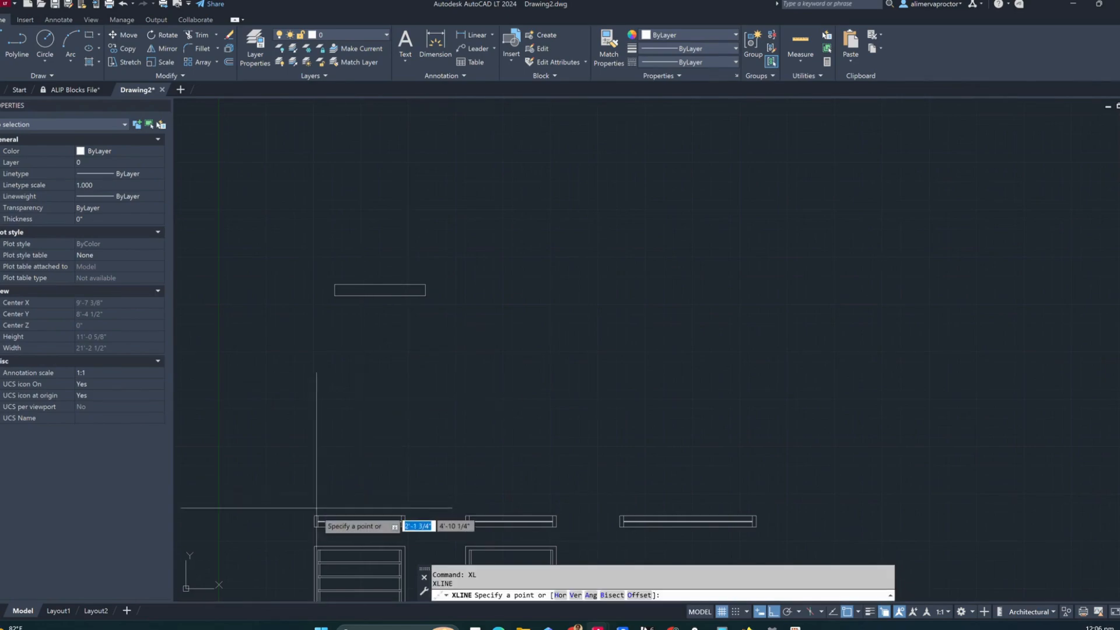
left_click(297, 390)
key("Return")
Move the new rectangle by its upper-left corner so its left edge aligns with the vertical construction line
left_click(370, 285)
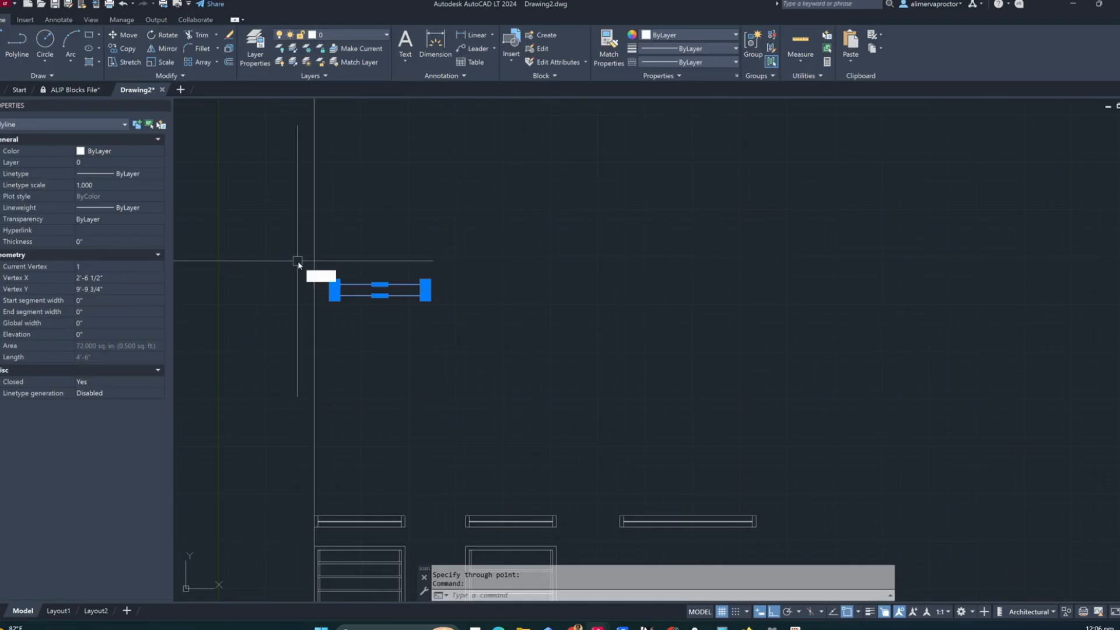
type("m")
key("Return")
left_click(335, 284)
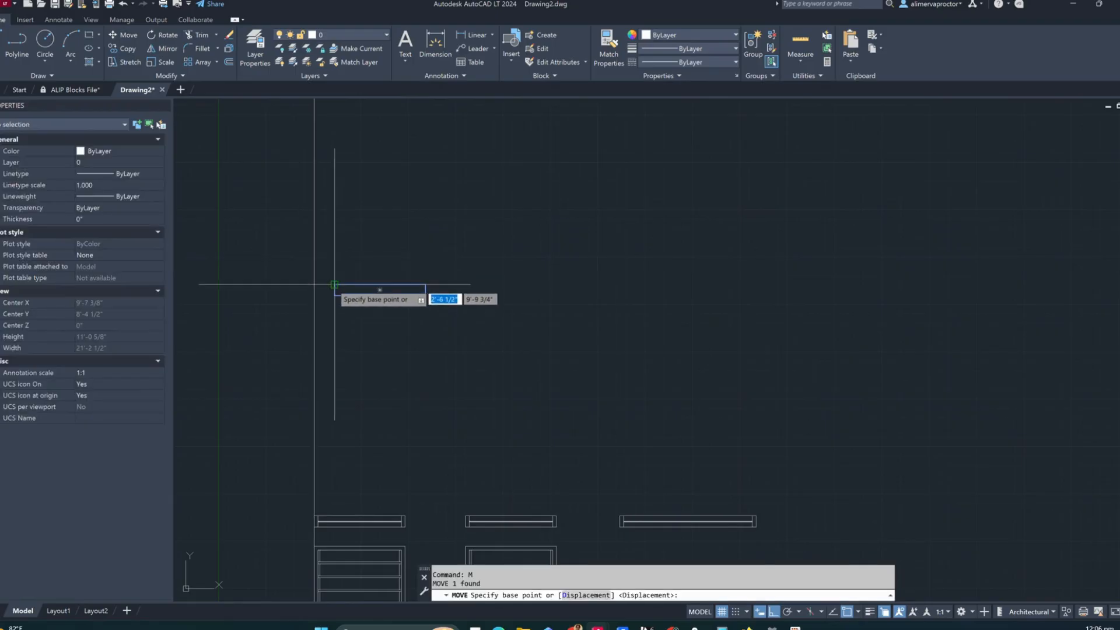
left_click(314, 284)
key("Escape")
Delete the vertical construction line beside the rectangle
left_click(343, 250)
left_click(284, 245)
key("Delete")
scroll(371, 291, "up", 2)
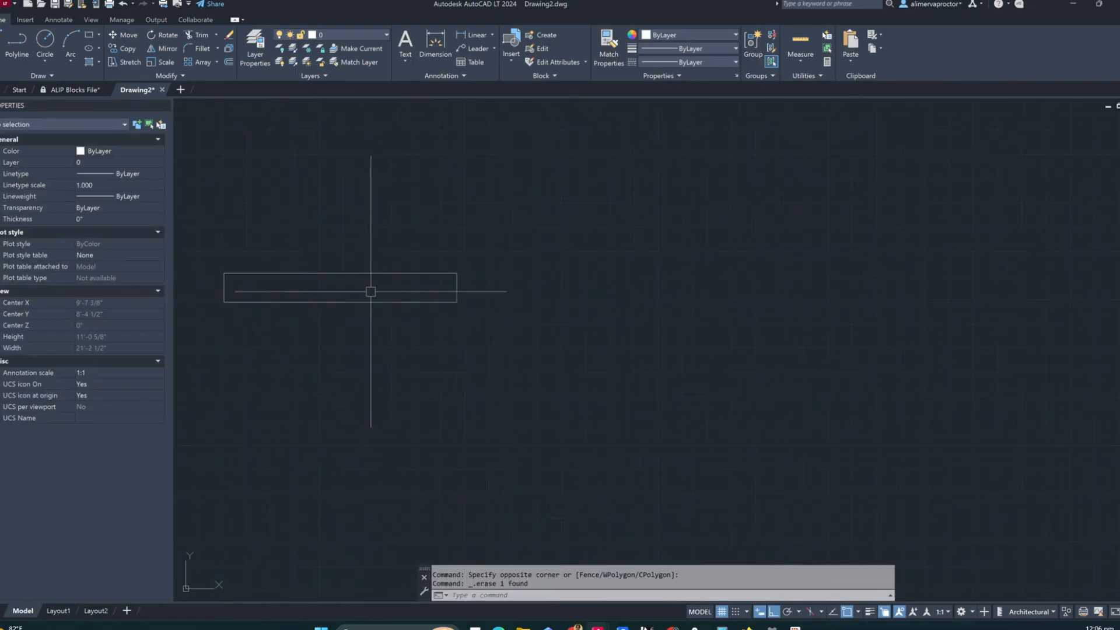
Draw a horizontal centerline through the 24 by 3 inch rectangle, joining the midpoints of its two short sides
scroll(304, 283, "up", 2)
middle_click_drag(304, 283, 320, 323)
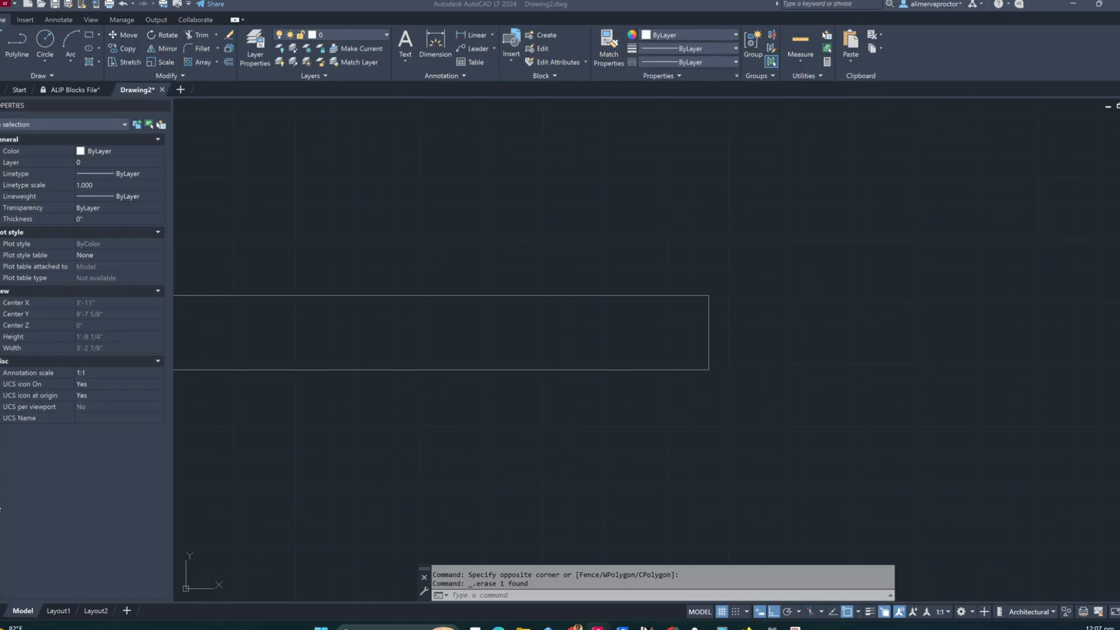
middle_click_drag(525, 383, 612, 354)
key("l")
key("Return")
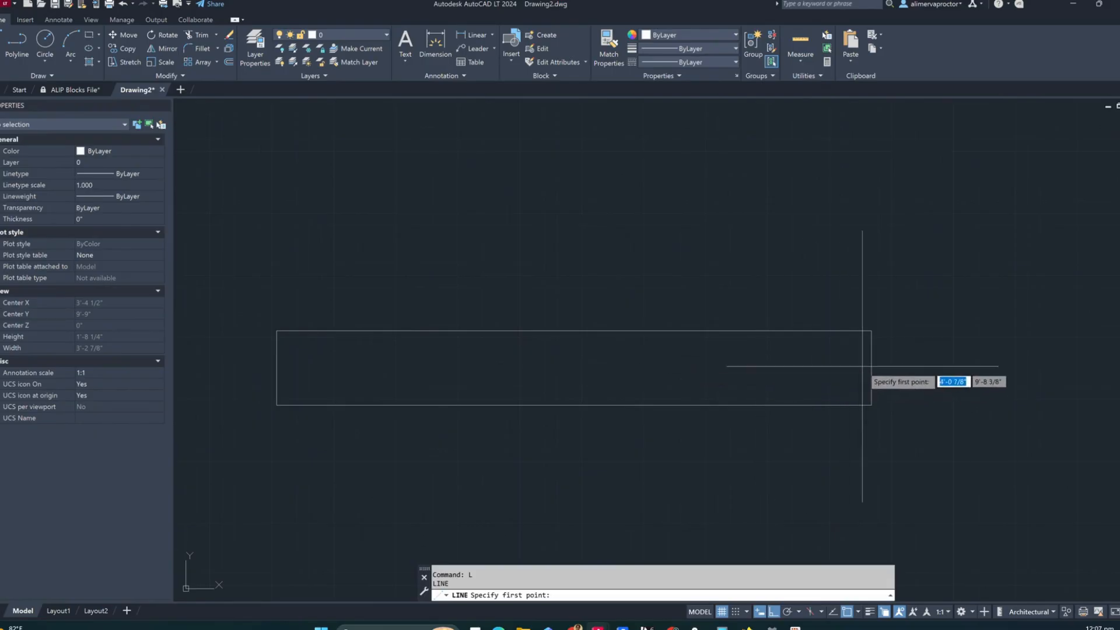
left_click(871, 367)
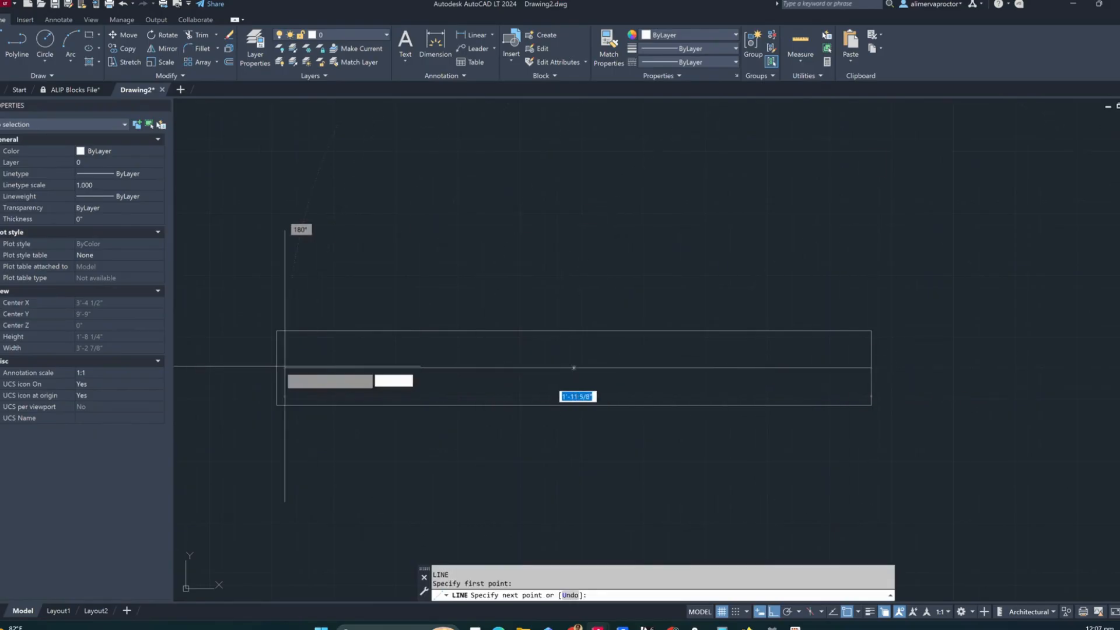
left_click(276, 367)
key("Escape")
key("Escape")
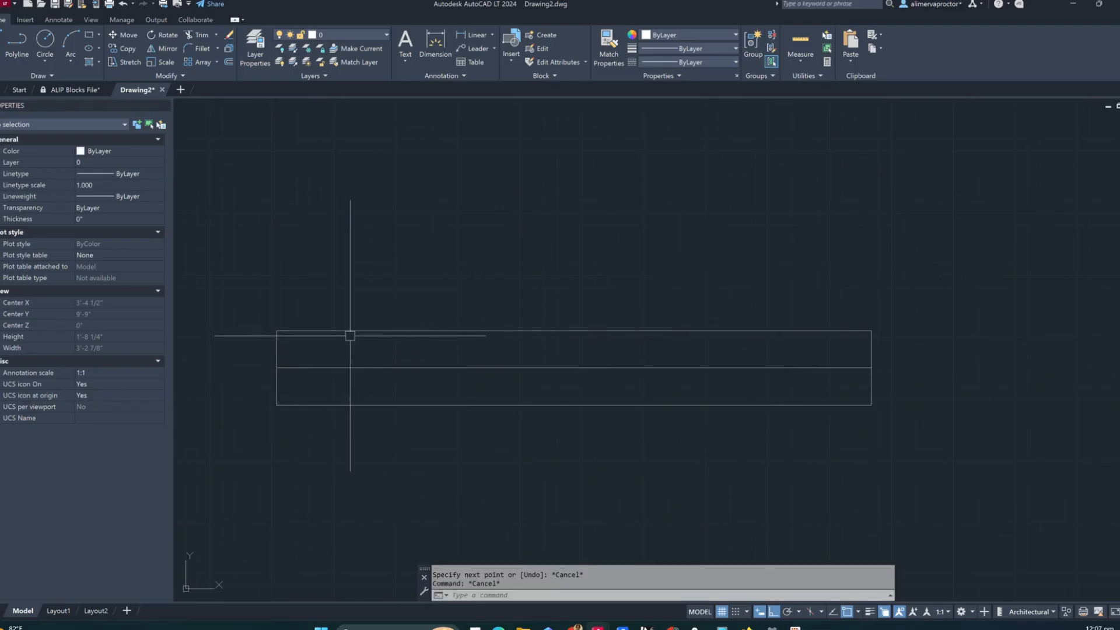
Explode the 24 by 3 inch rectangle into separate lines
left_click(356, 331)
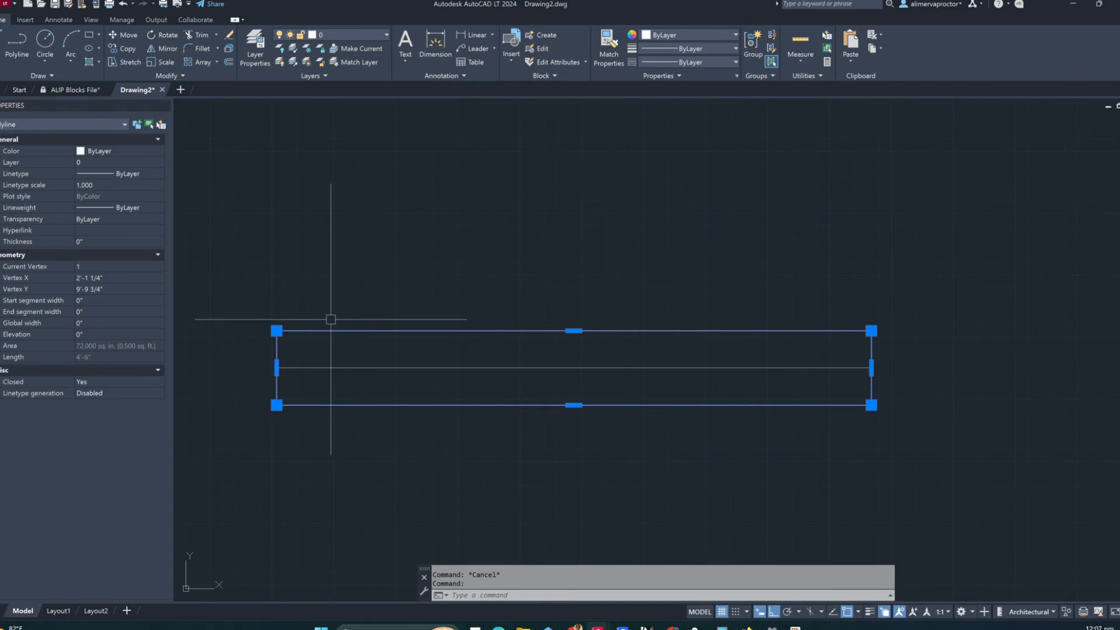
type("explode")
key("Return")
Offset the left and right end lines of the window plan 1 inch inward
type("offset")
key("Return")
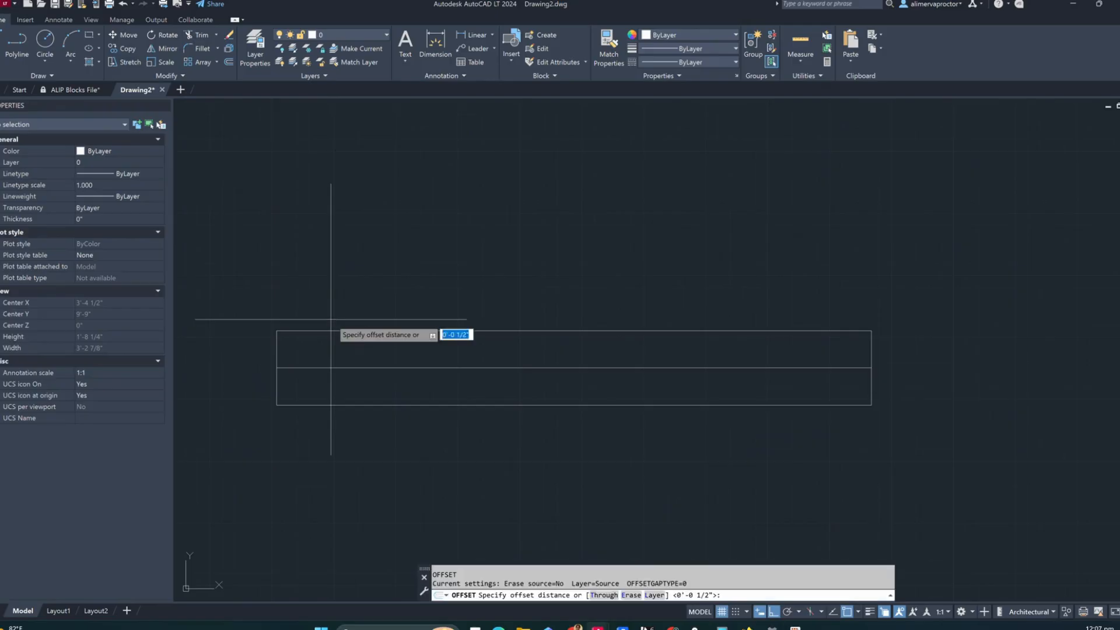
type("1")
key("Return")
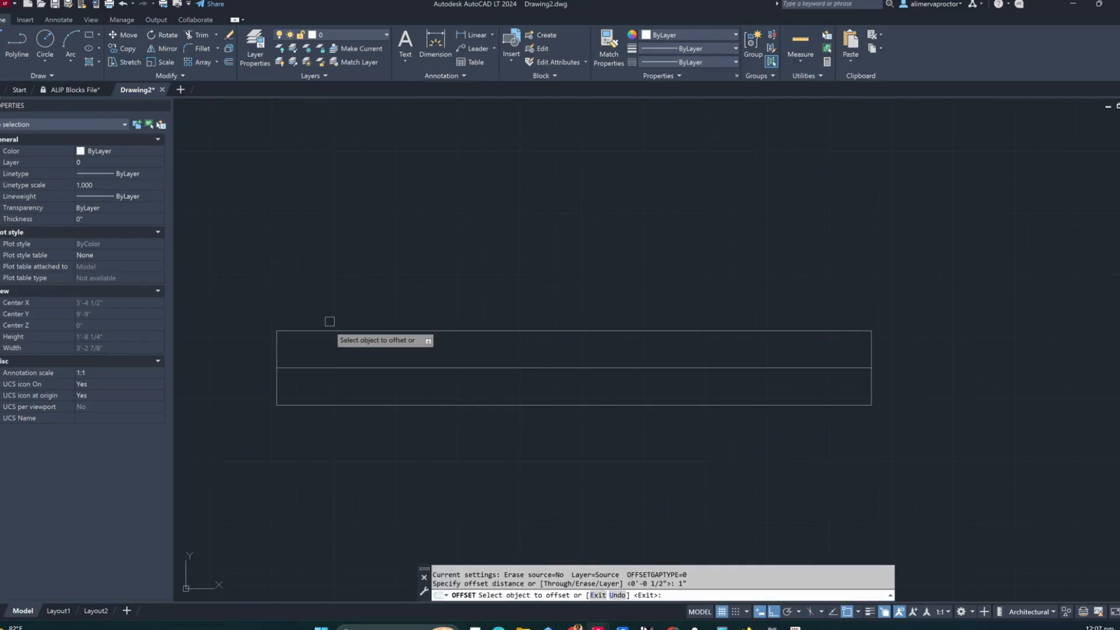
left_click(277, 353)
left_click(356, 351)
left_click(869, 339)
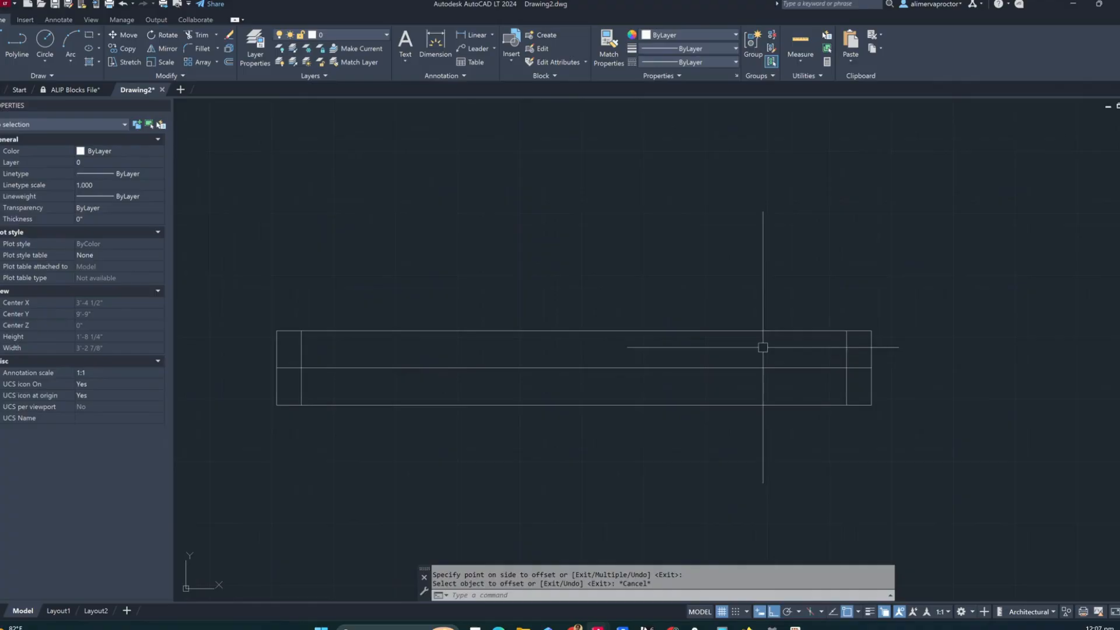
left_click(762, 345)
key("Escape")
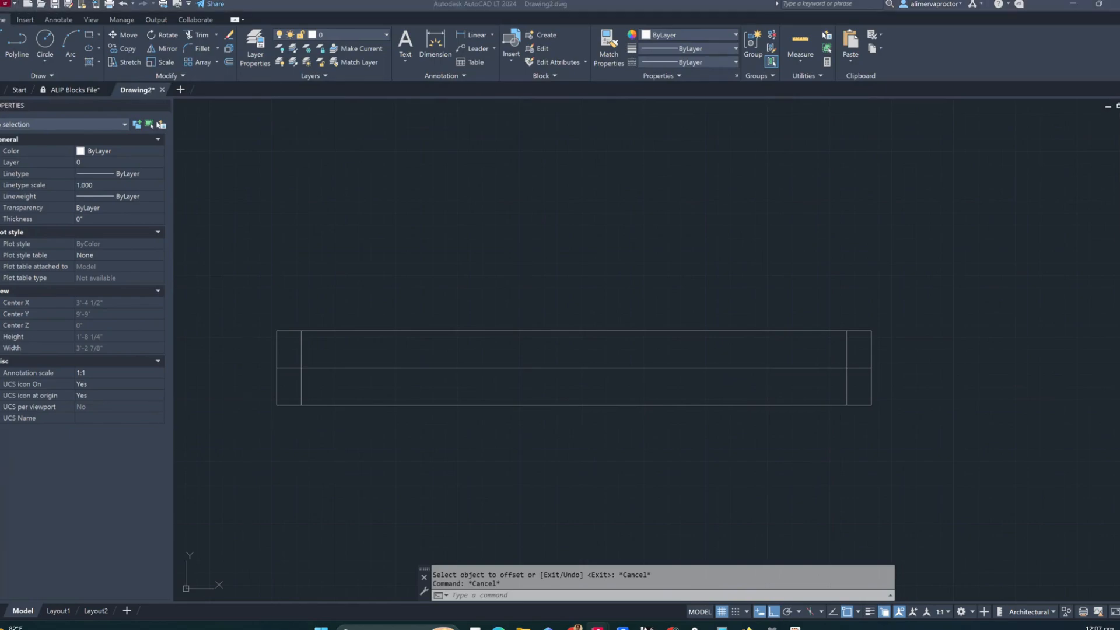
Offset the horizontal centerline 0.5 inch upward
left_click(642, 368)
key("Escape")
type("of")
key("Return")
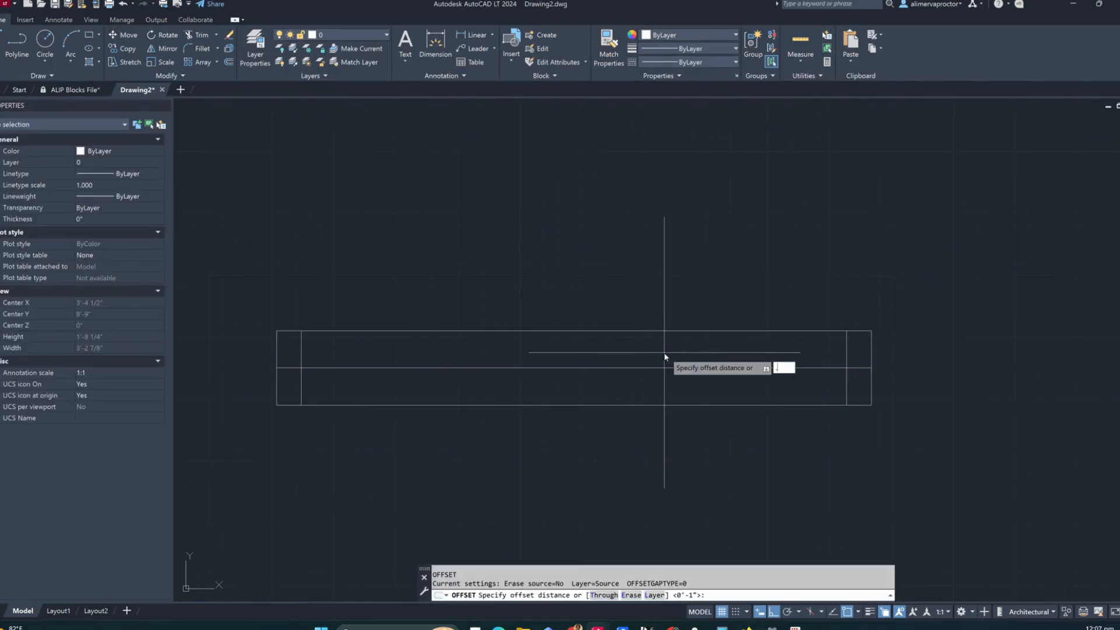
type(".5")
key("Return")
left_click(682, 368)
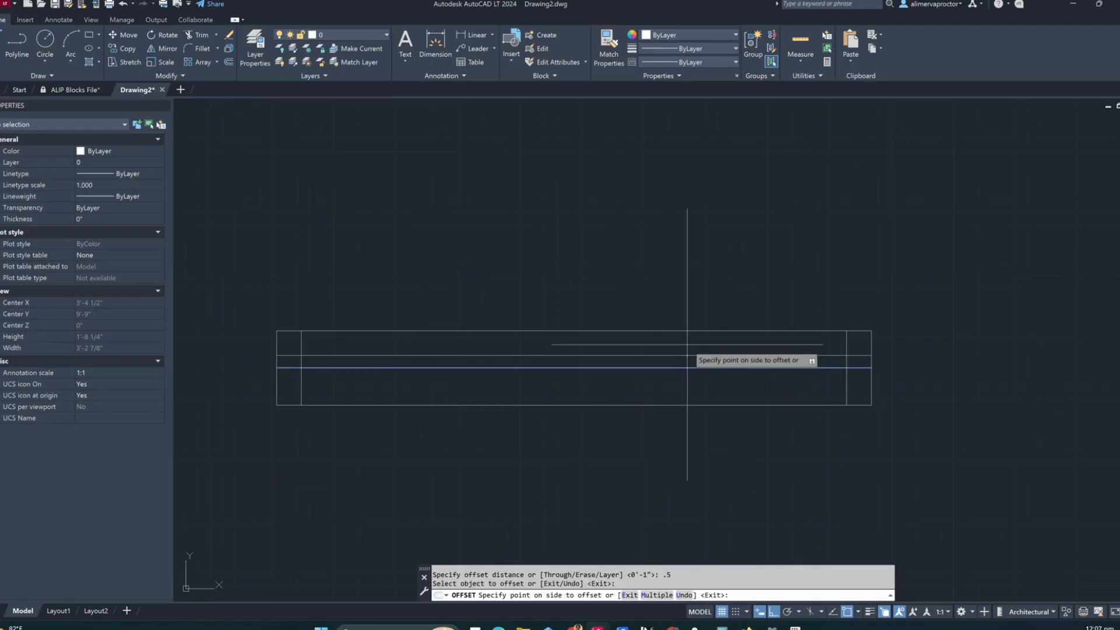
left_click(685, 347)
key("Escape")
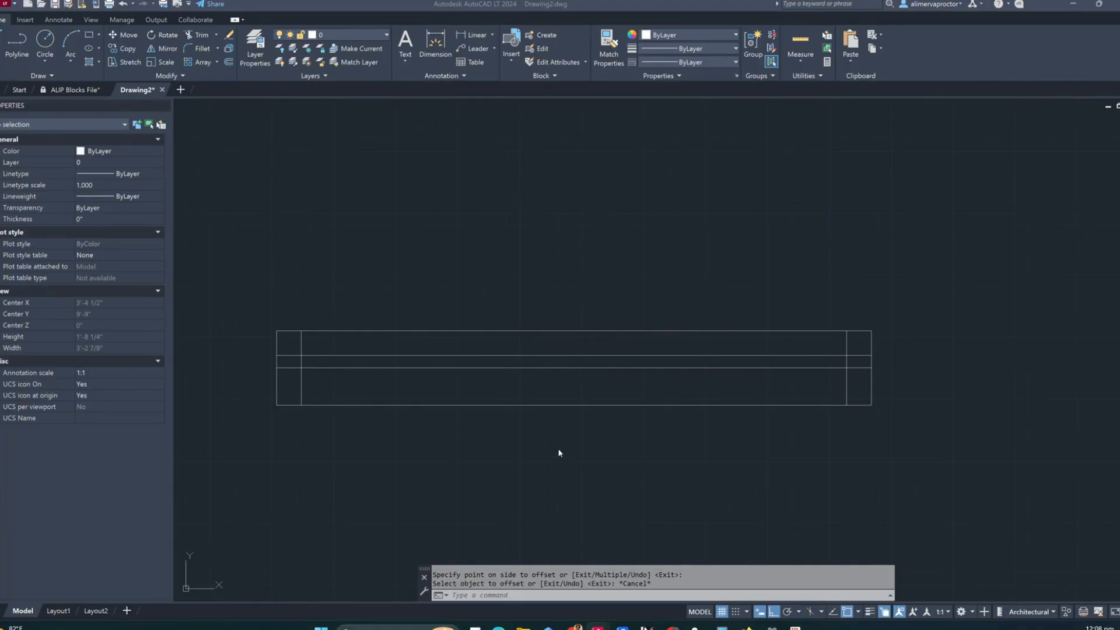
Offset the line just above the centerline another 0.25 inch upward
scroll(657, 400, "up", 2)
scroll(687, 413, "down", 2)
scroll(658, 401, "up", 2)
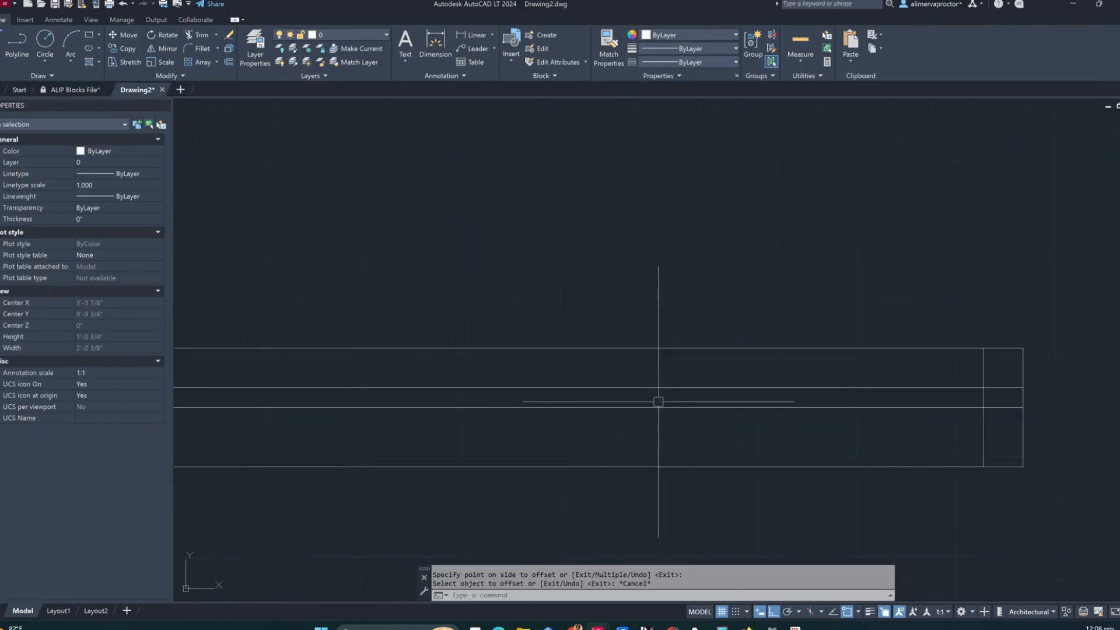
scroll(689, 390, "down", 2)
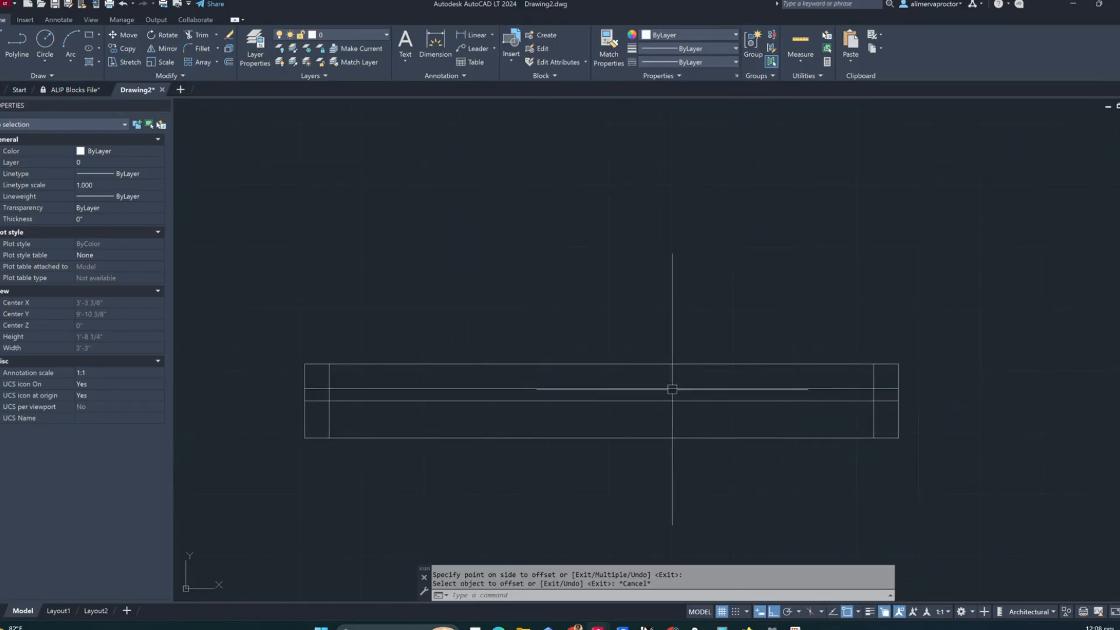
key("Escape")
type("ofg")
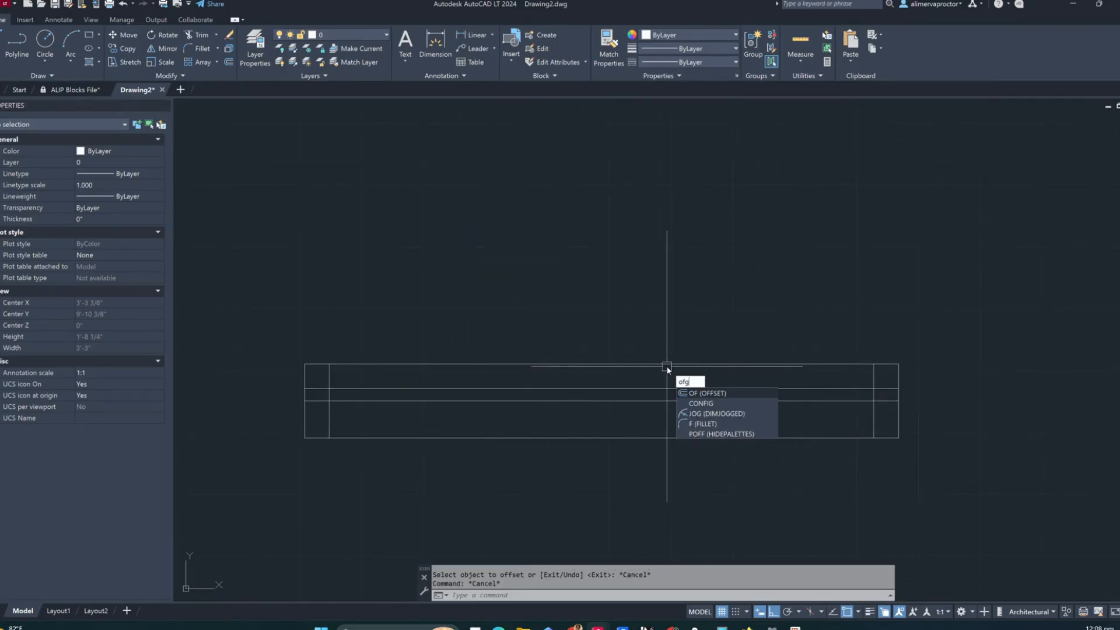
key("Return")
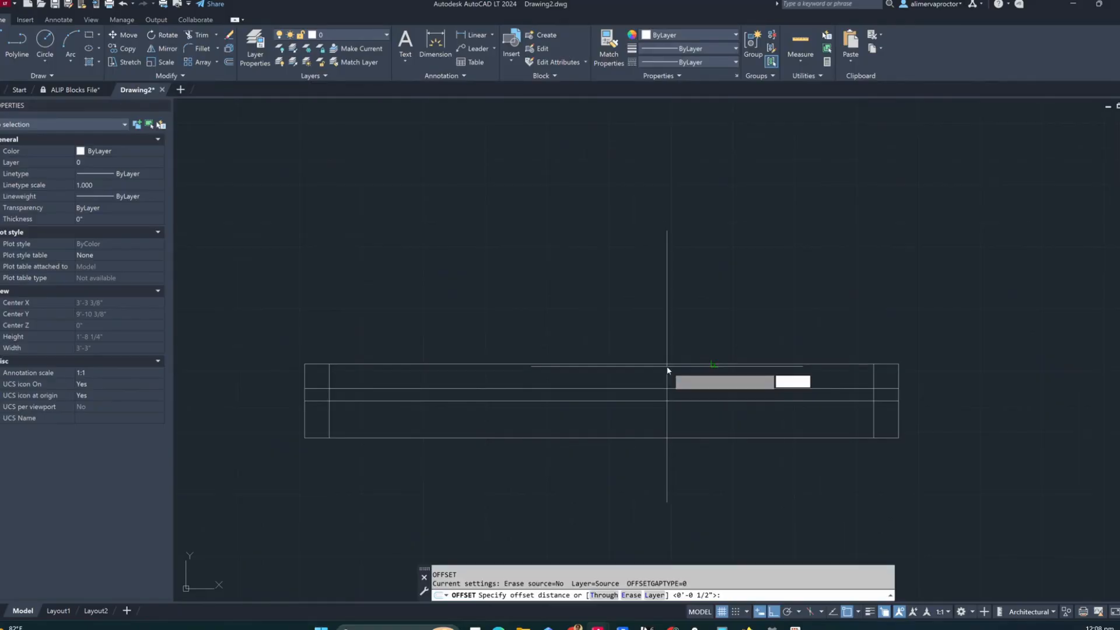
type(".25")
key("Return")
scroll(671, 391, "up", 2)
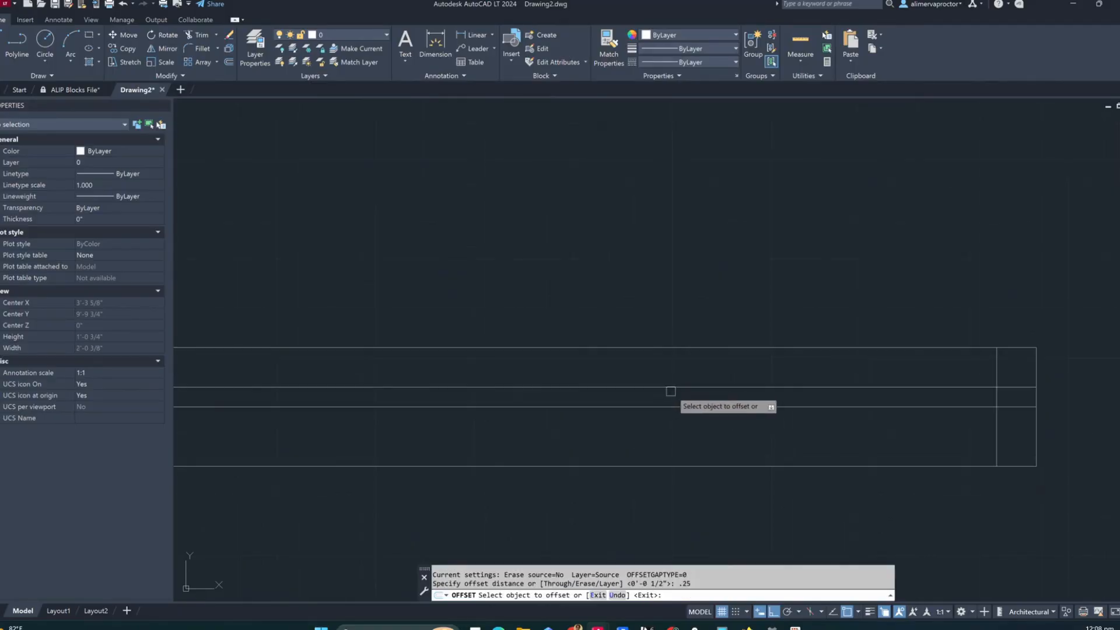
left_click(671, 389)
left_click(675, 365)
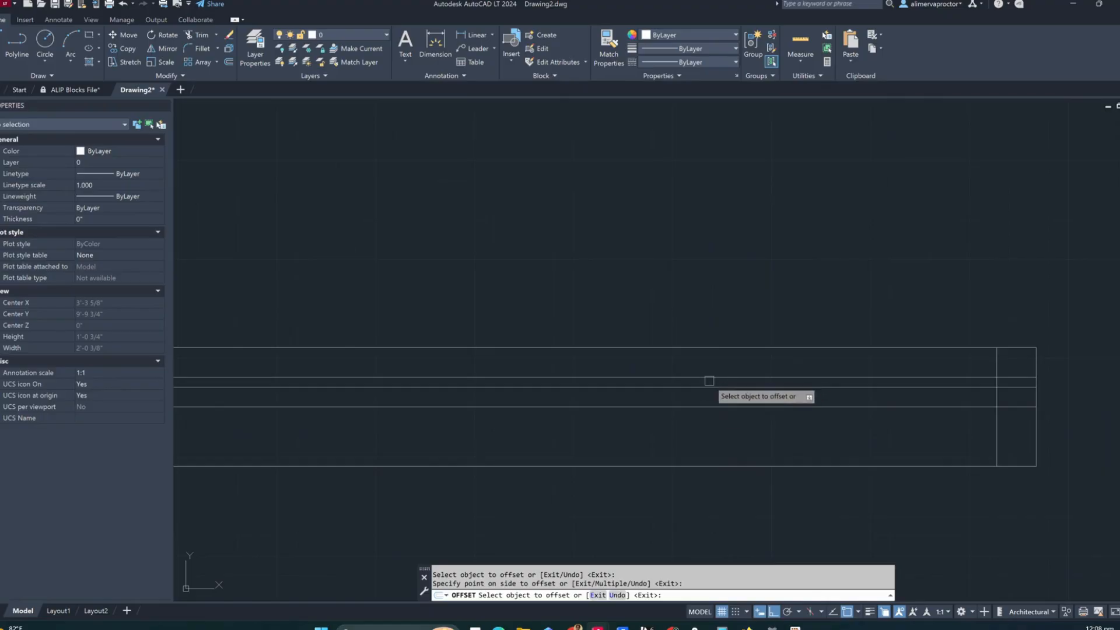
middle_click_drag(709, 381, 748, 399)
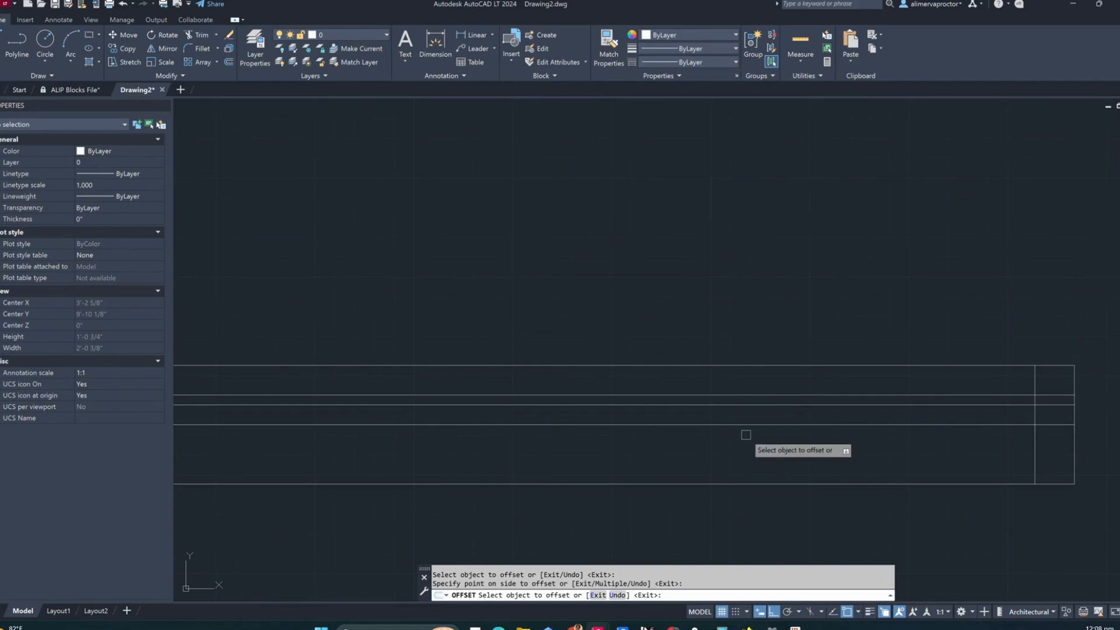
key("Escape")
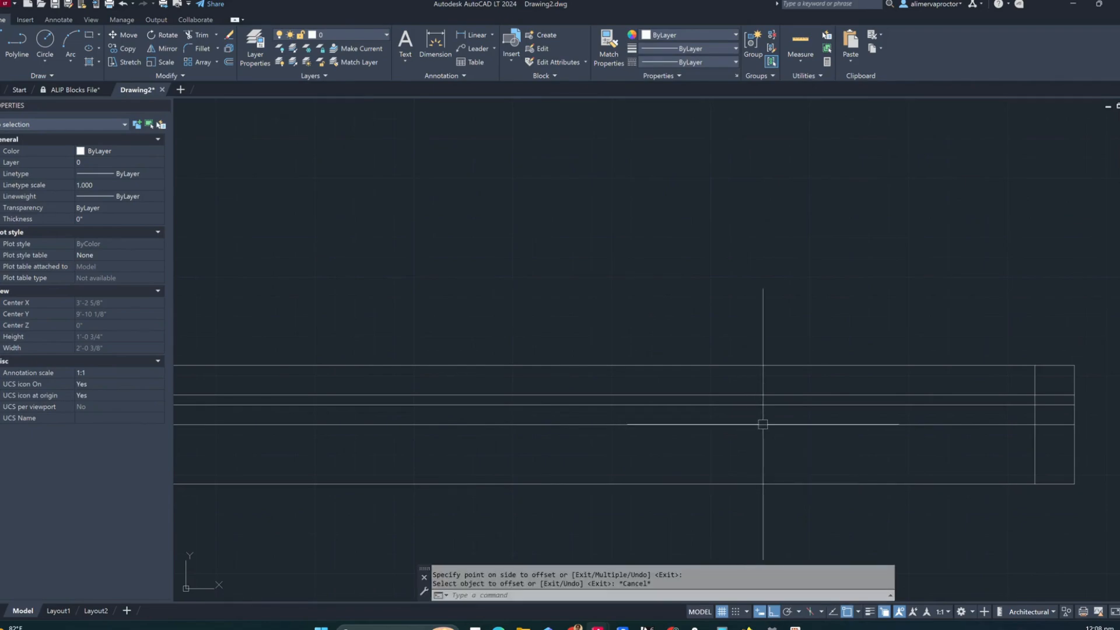
key("Escape")
key("Escape")
Offset the inner vertical line at the right end of the window plan 0.5 inch to the left
middle_click_drag(963, 400, 824, 414)
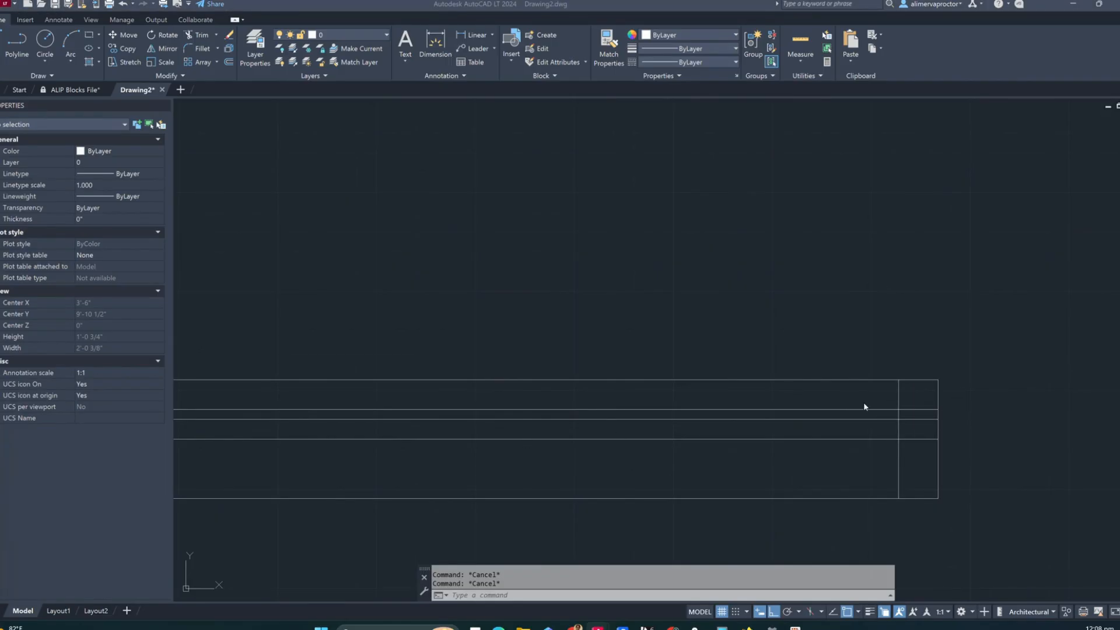
scroll(902, 407, "up", 4)
left_click(899, 401)
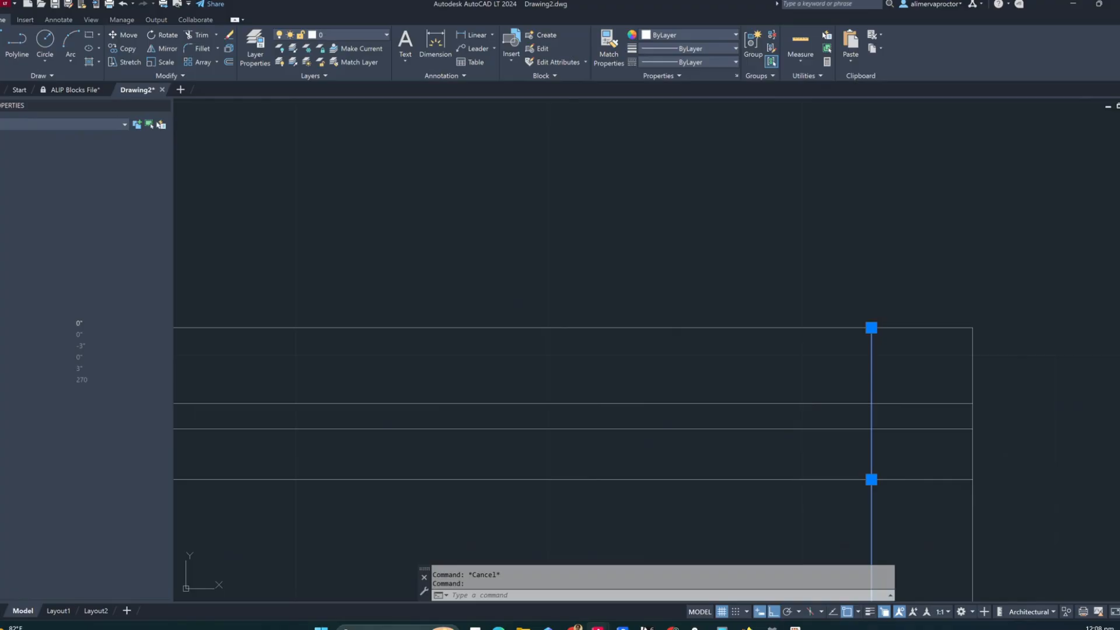
key("Escape")
type("o")
key("Return")
type(".5")
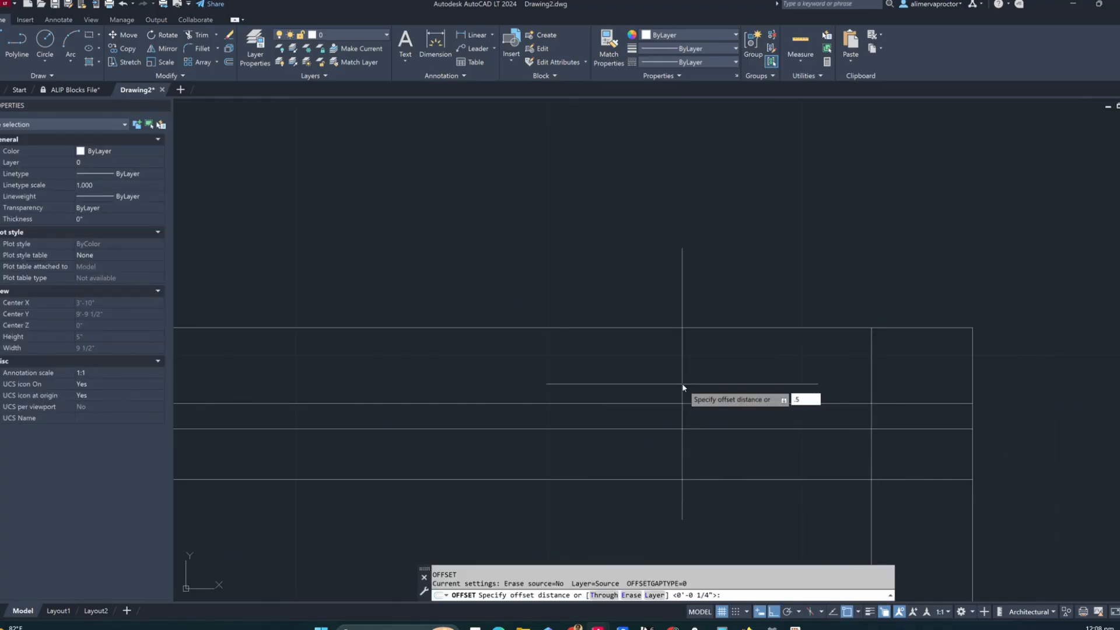
key("Return")
left_click(870, 352)
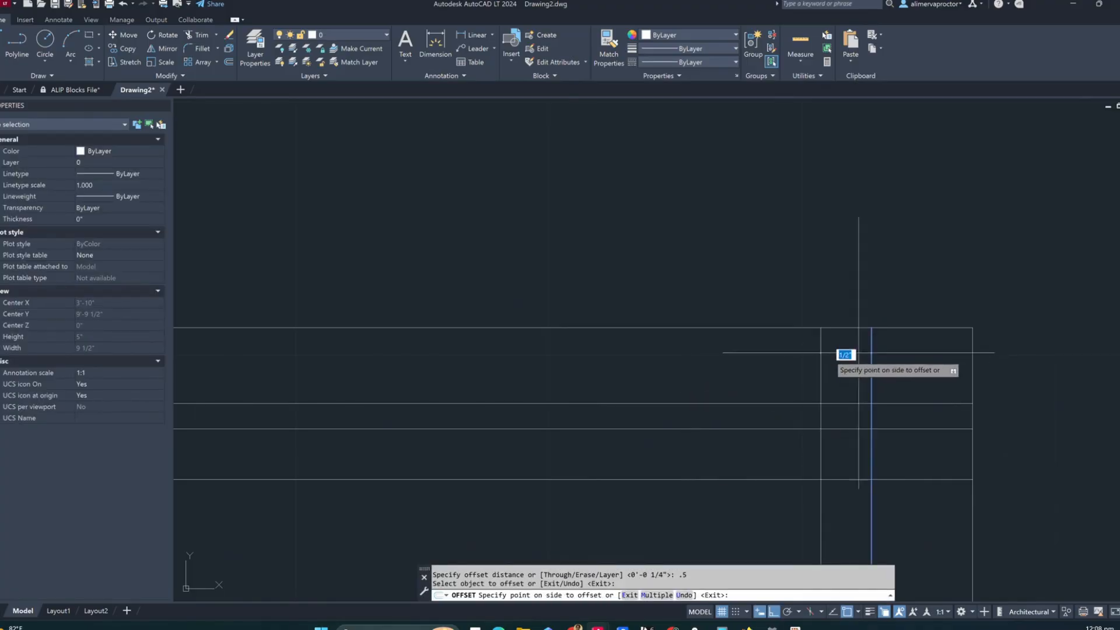
left_click(845, 356)
scroll(746, 348, "down", 2)
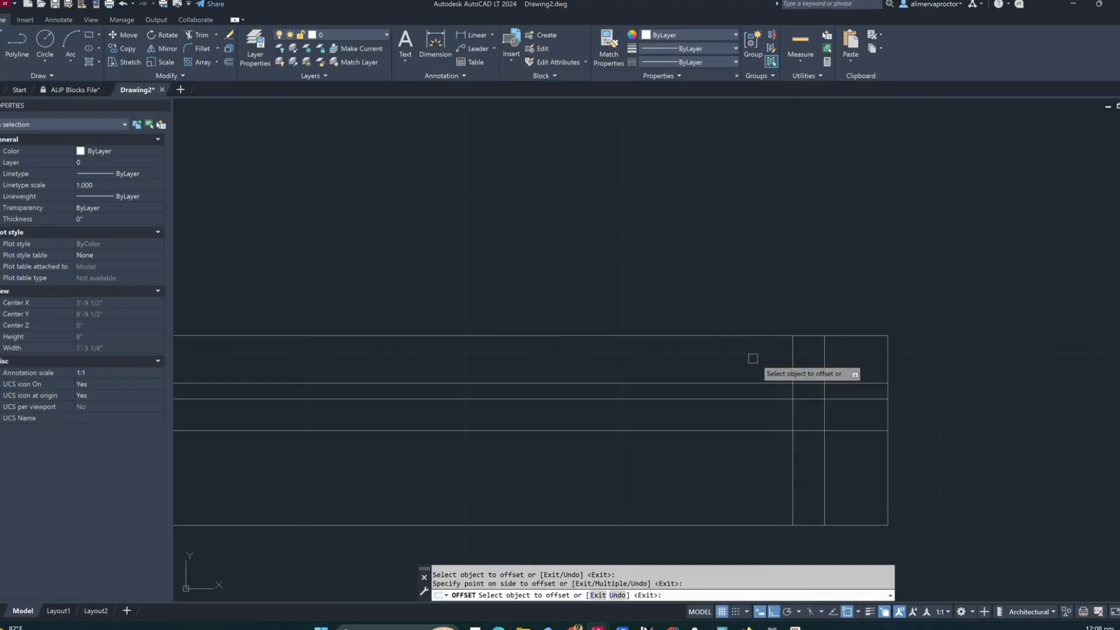
scroll(787, 362, "up", 2)
key("Escape")
key("Escape")
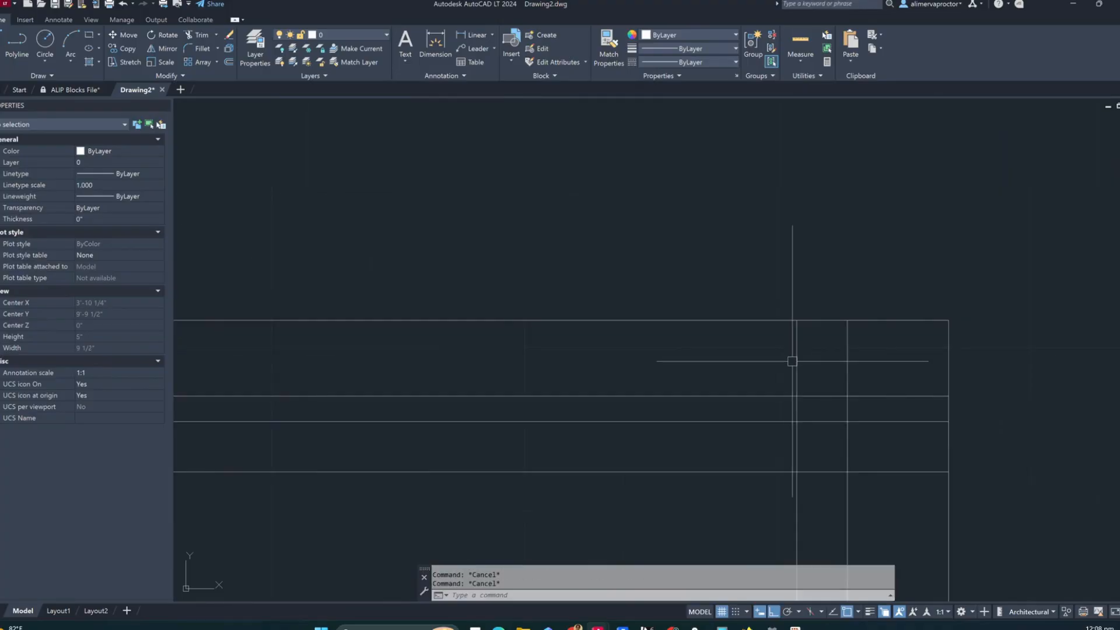
Try offsetting the uppermost inner horizontal line 0.5 inch upward, and undo that offset
type("o")
key("Return")
type(".5")
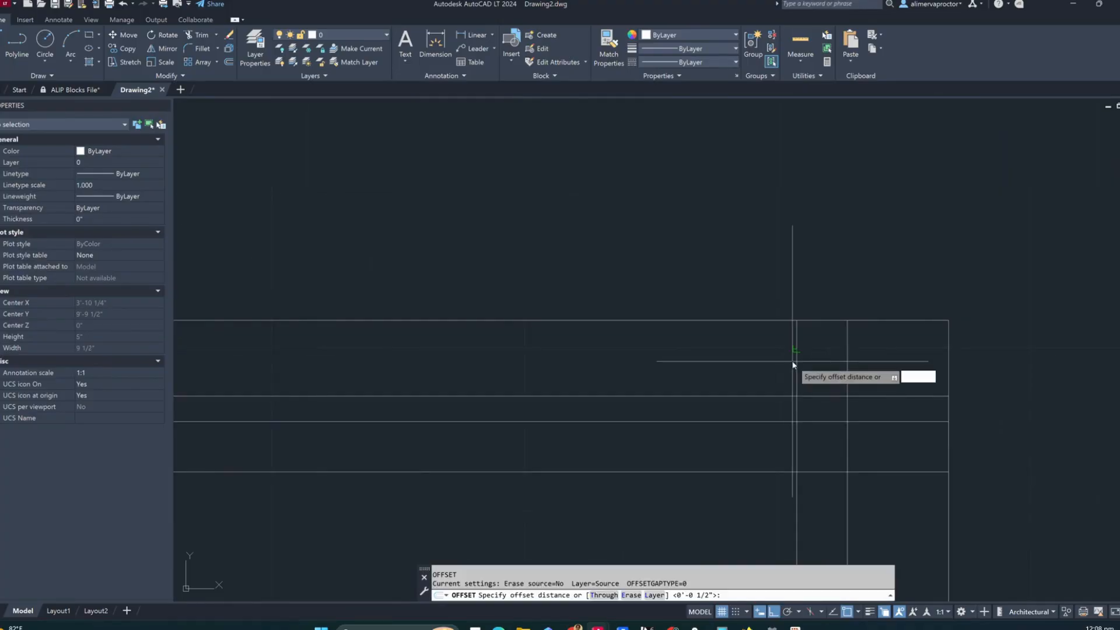
key("Return")
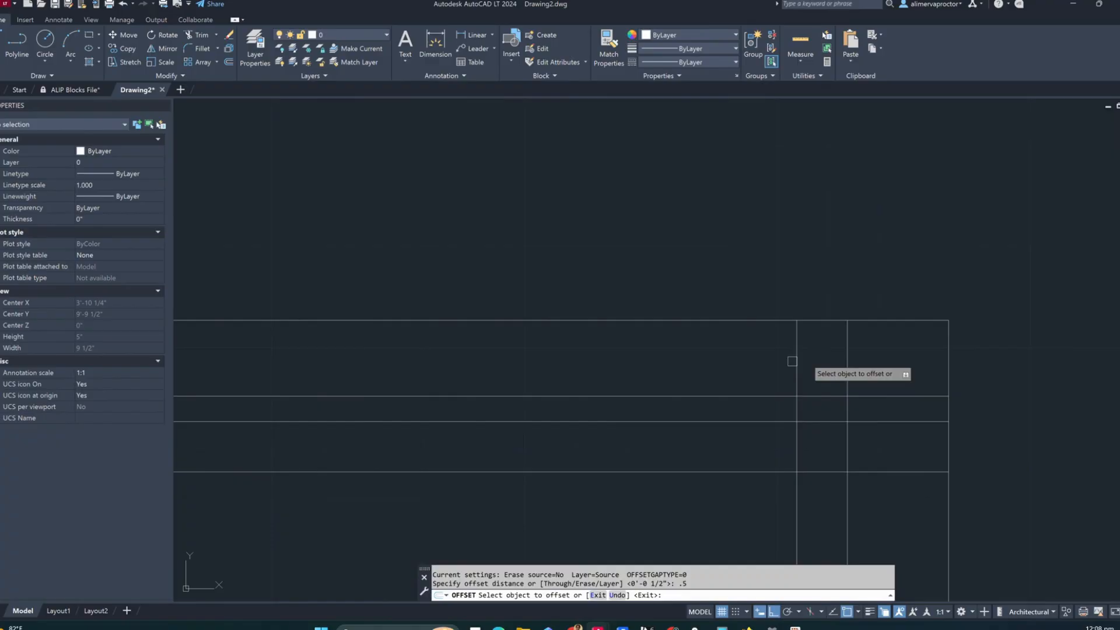
left_click(816, 396)
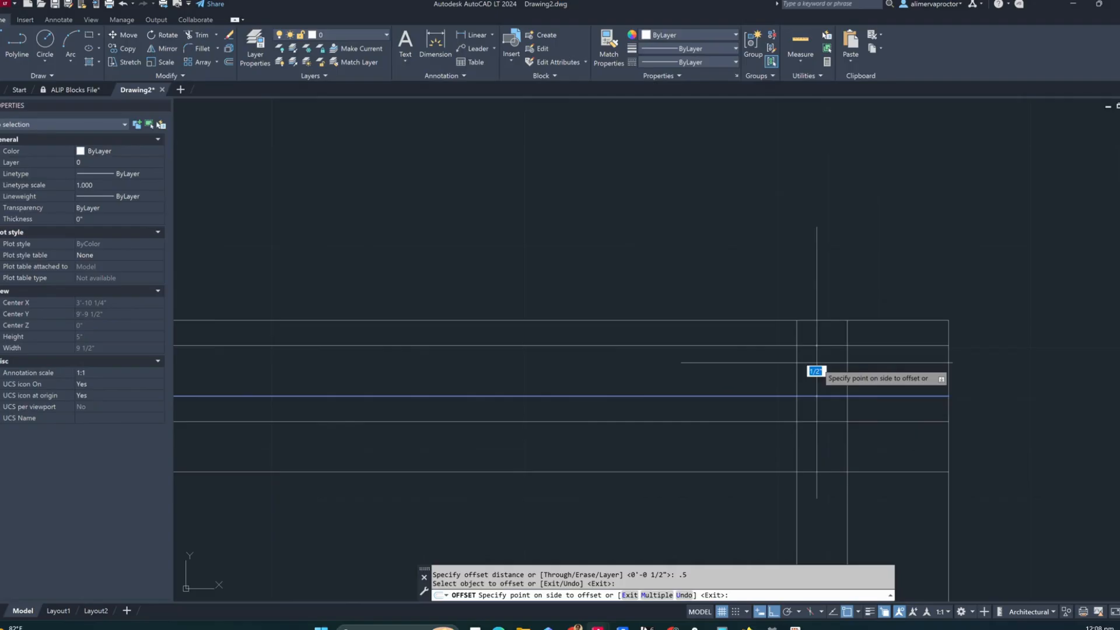
left_click(816, 363)
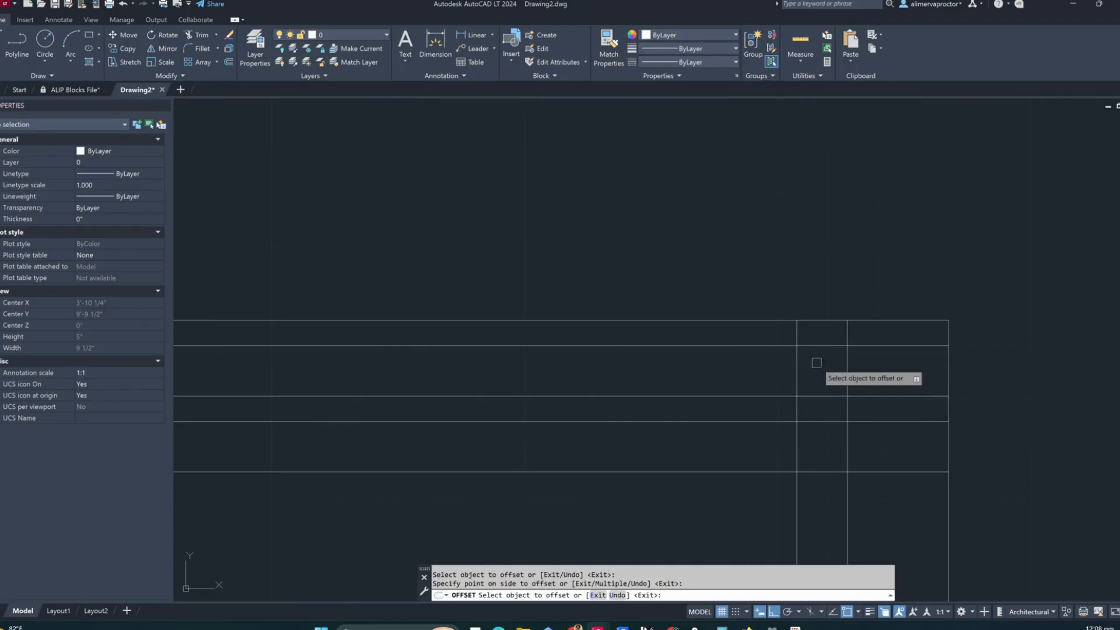
key("ctrl+z")
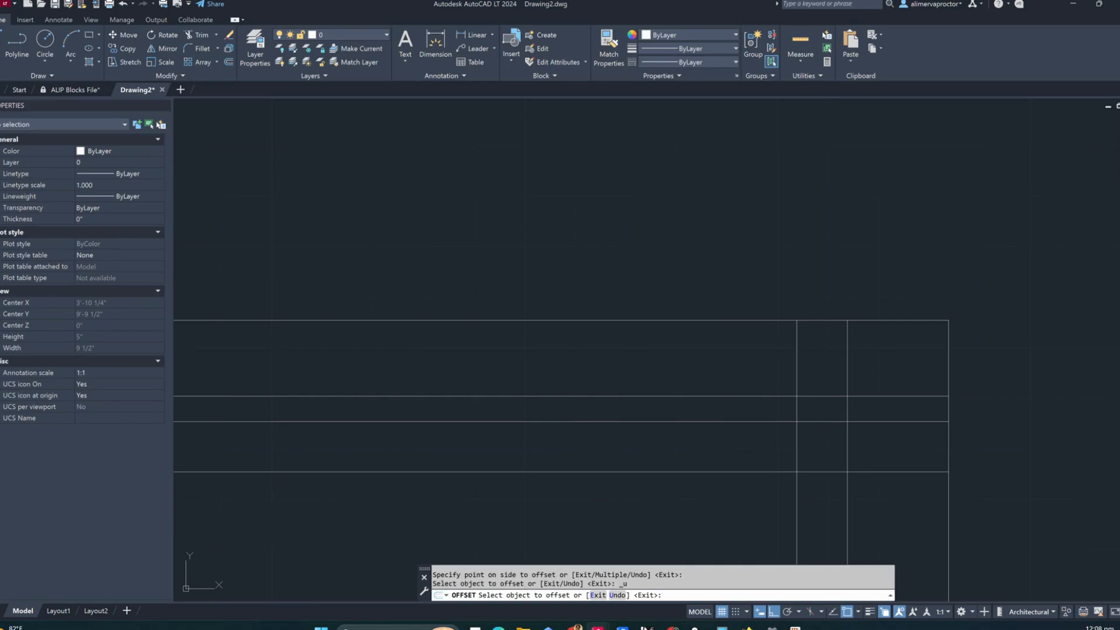
key("Escape")
key("Escape")
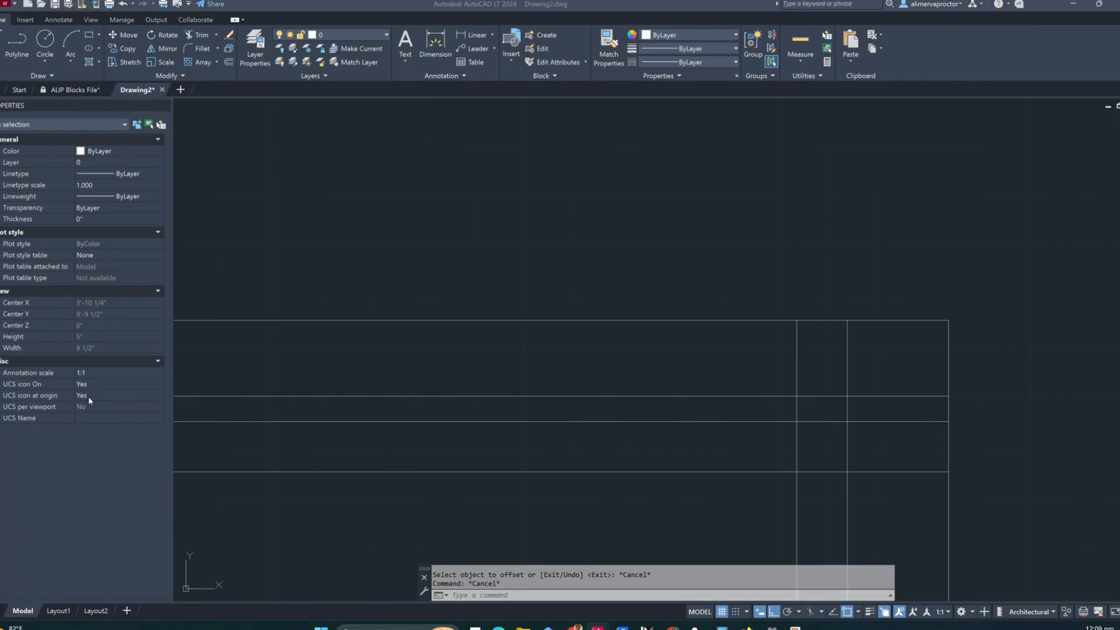
Offset the uppermost inner horizontal line 0.25 inch upward
key("Escape")
type("of")
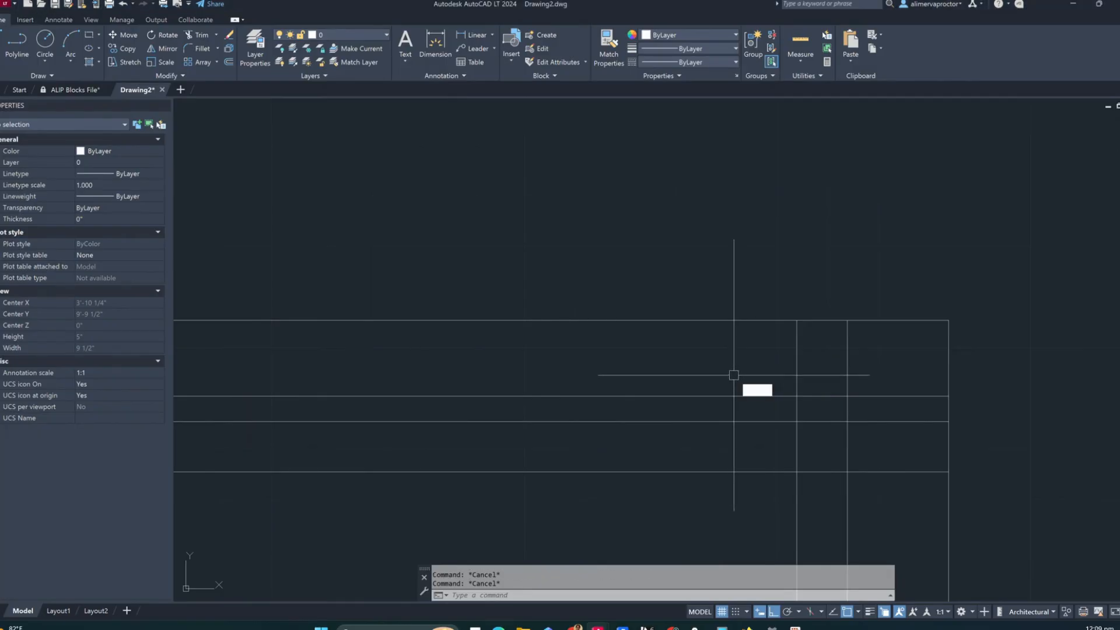
key("Return")
type(".25")
key("Return")
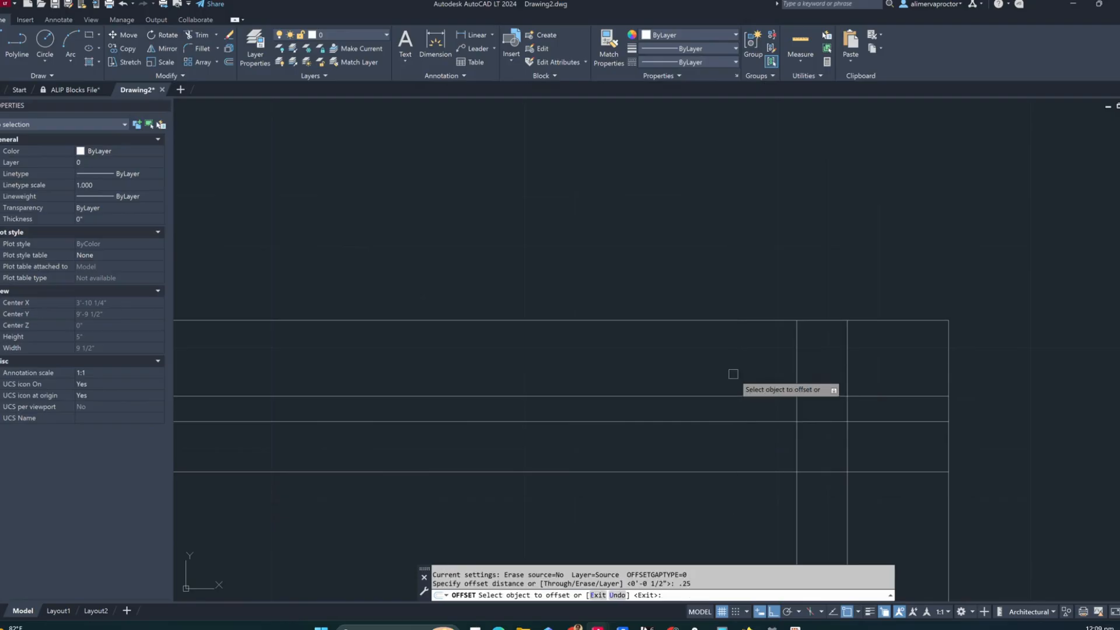
left_click(747, 396)
left_click(753, 378)
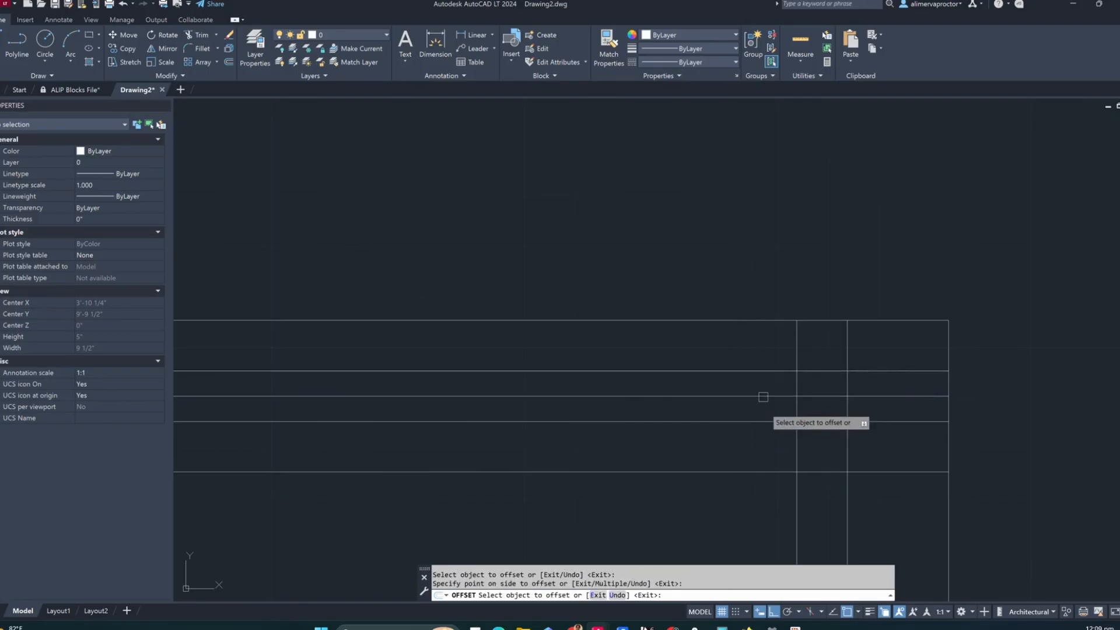
Offset the lowest line above the centerline 0.25 inch downward, and erase the centerline
left_click(755, 421)
left_click(756, 444)
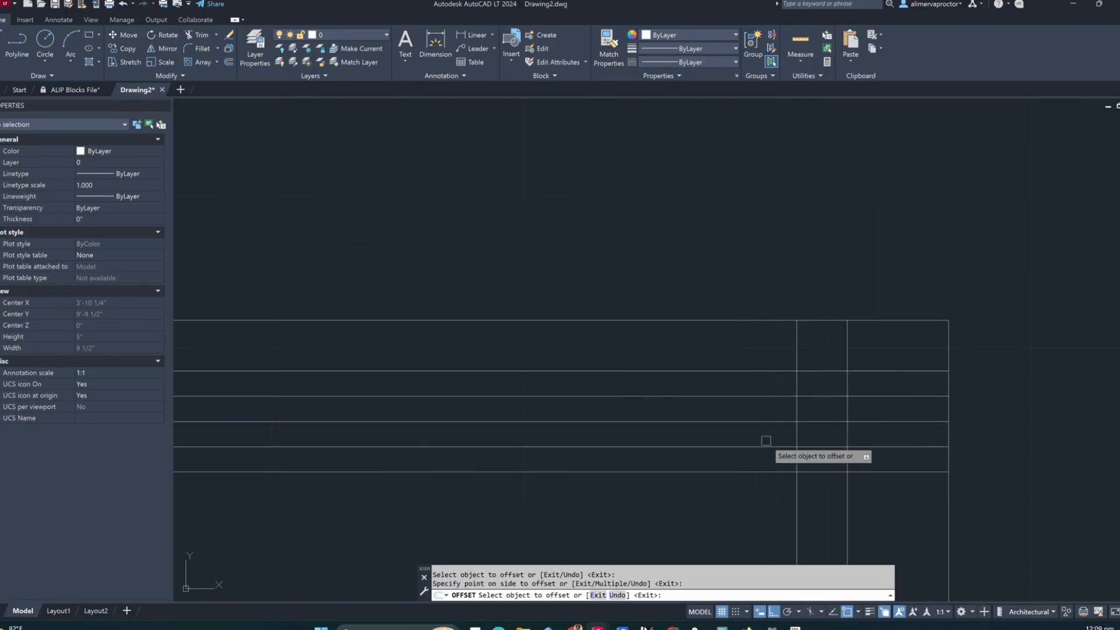
key("Escape")
left_click(756, 472)
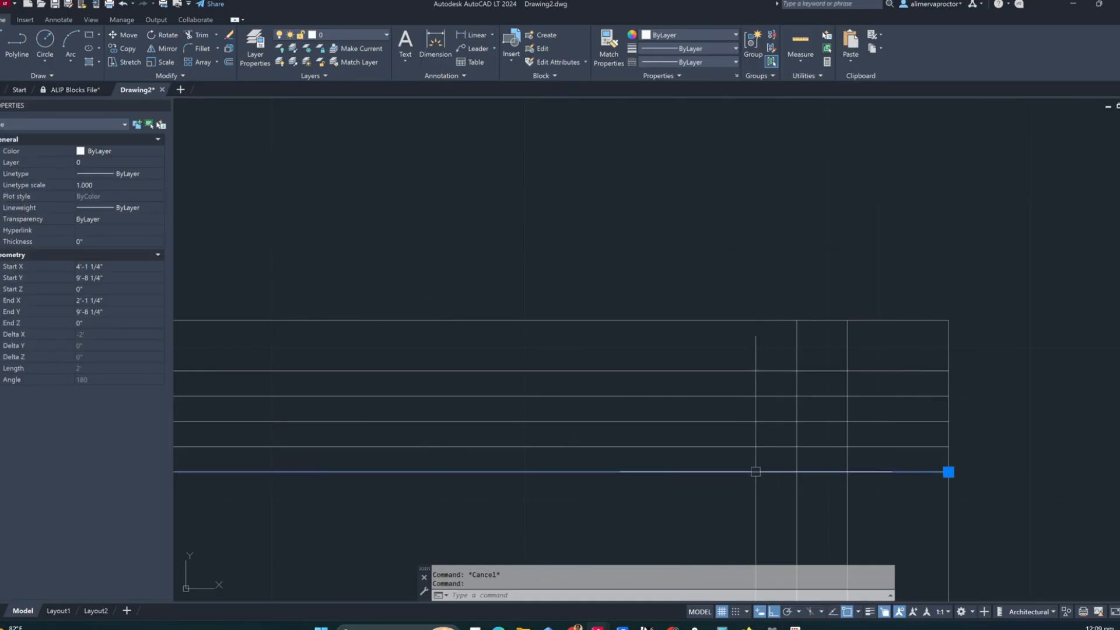
key("Delete")
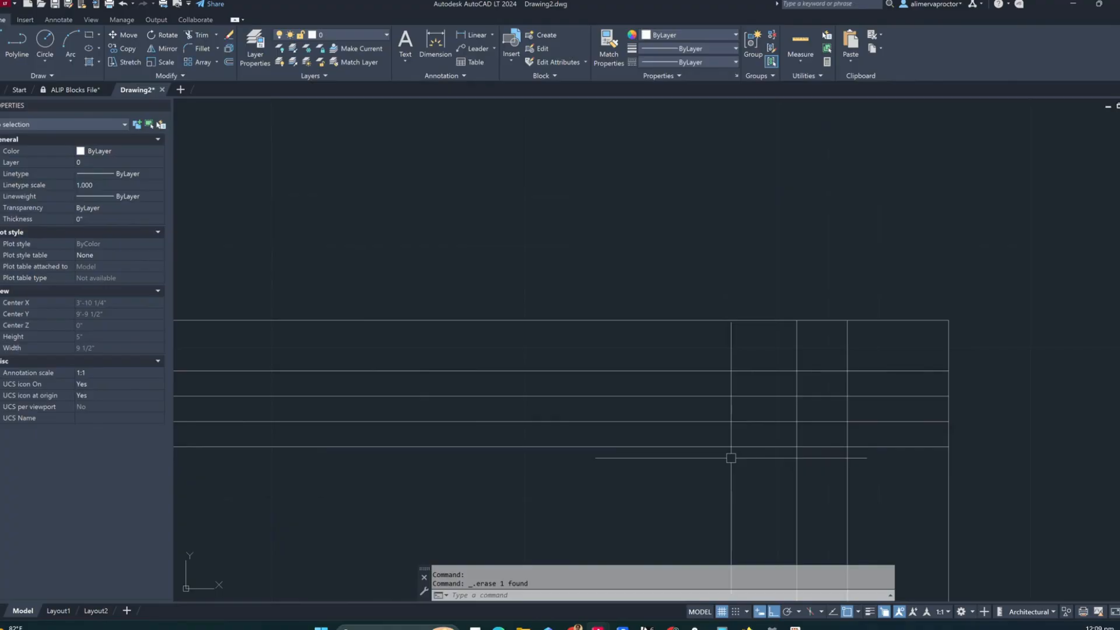
key("Escape")
key("Escape")
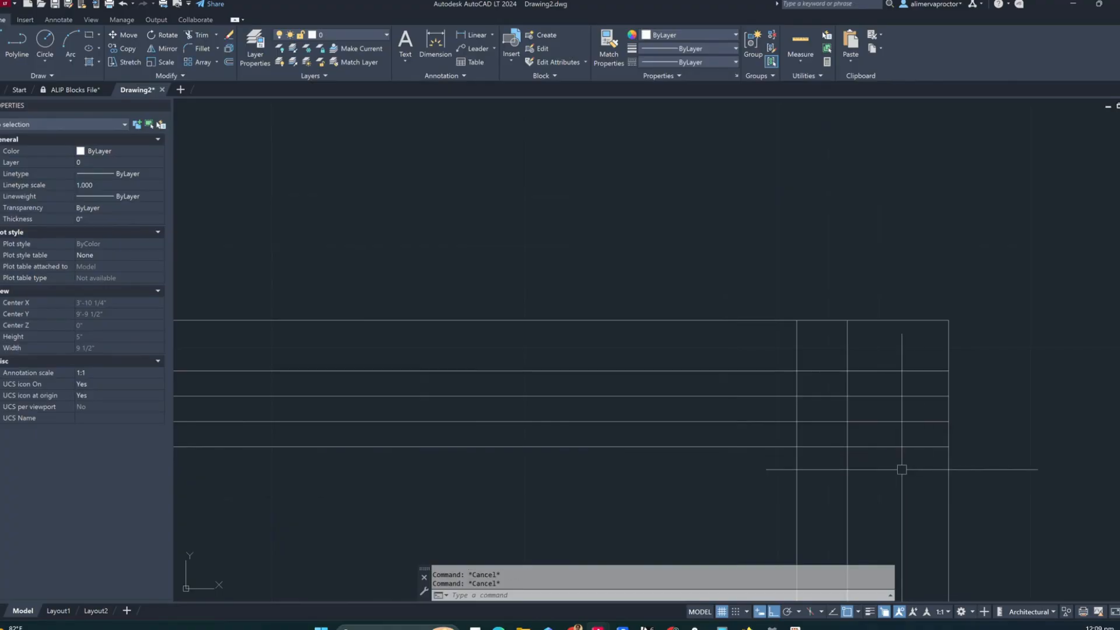
Trim the four horizontal lines out of the right jamb, and trim the short-offset vertical line to its segments between the upper and lower line pairs
type("trim")
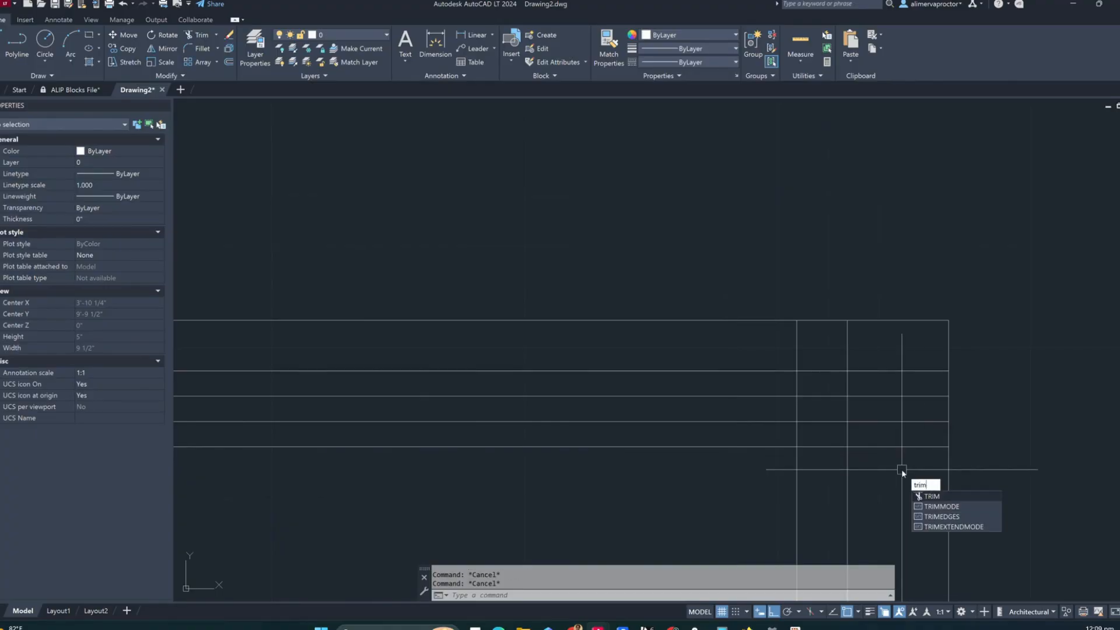
key("Return")
left_click(902, 469)
left_click_drag(885, 376, 889, 482)
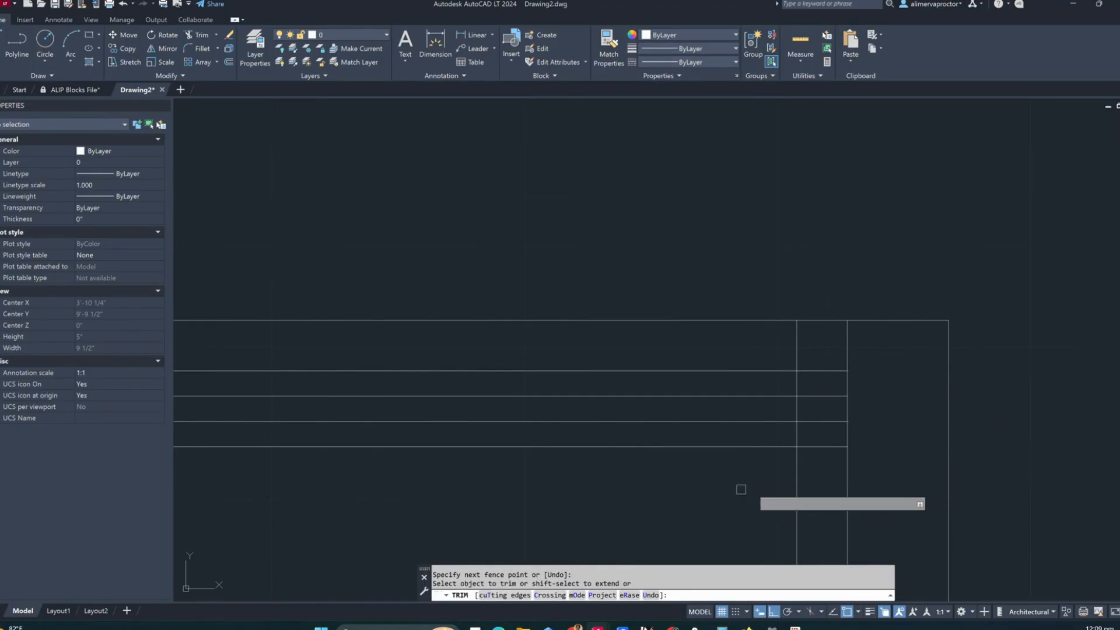
left_click(797, 468)
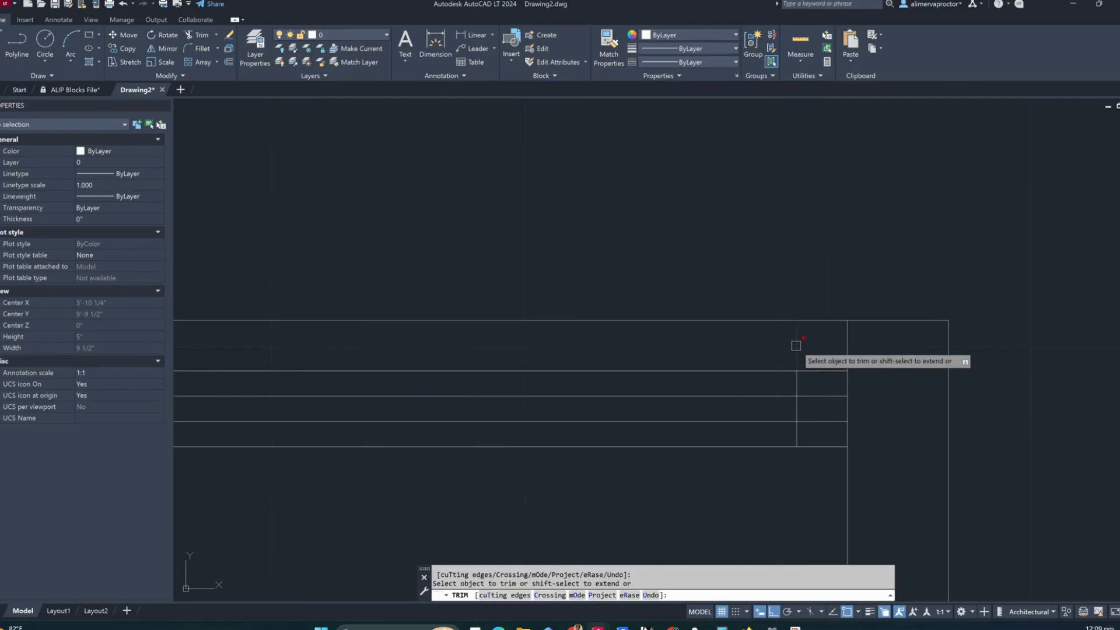
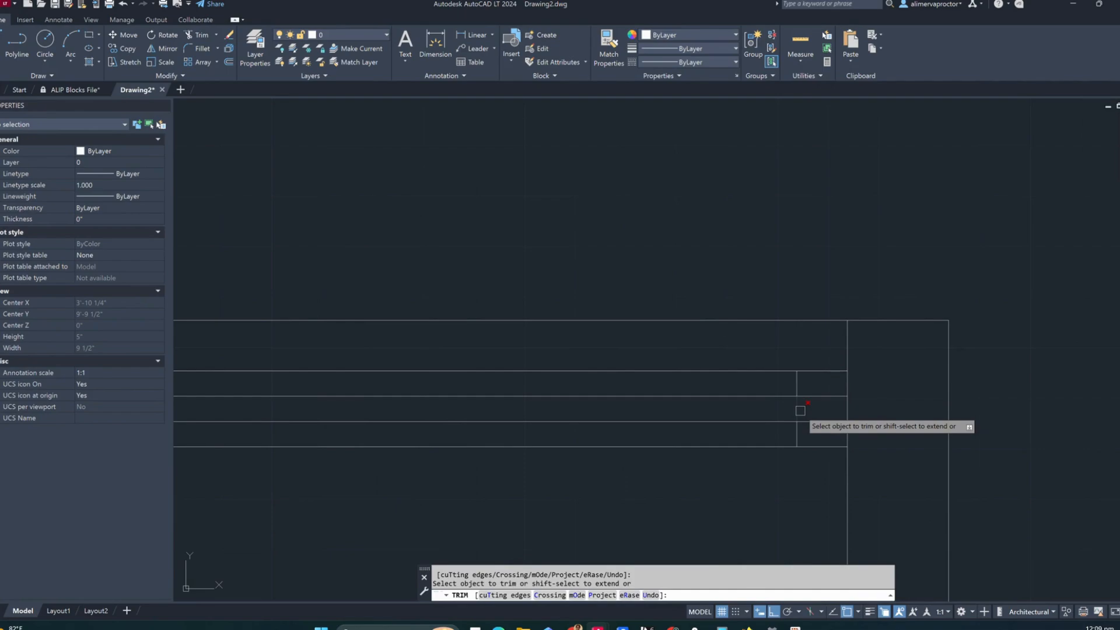
key("Escape")
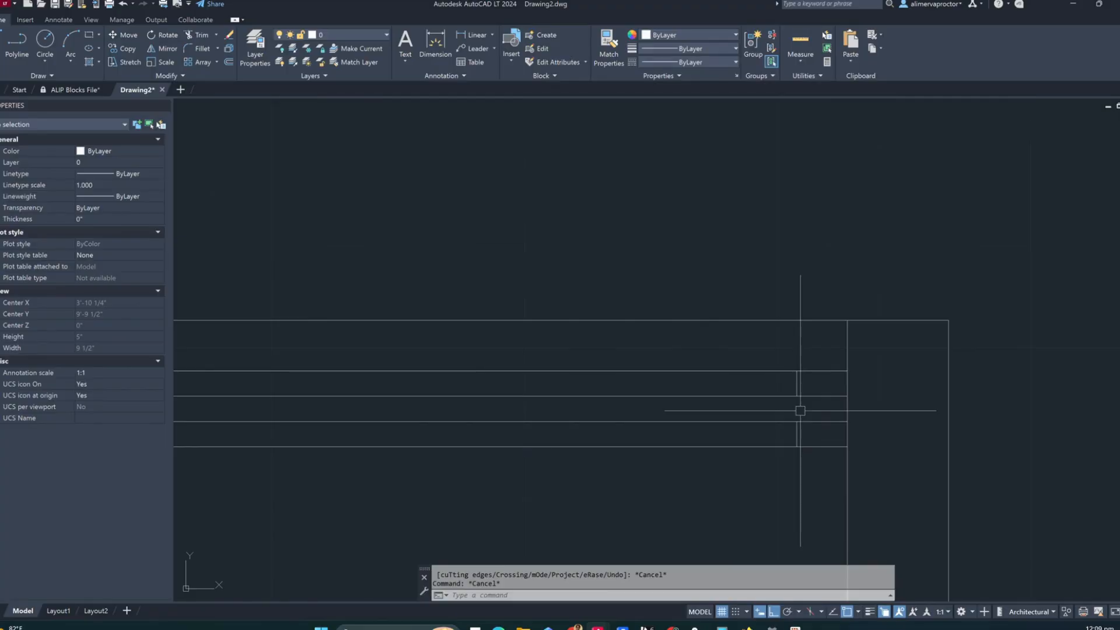
Draw a vertical line between the two middle horizontal lines, bridging the gap in the trimmed vertical line near the right jamb
type("l")
key("Return")
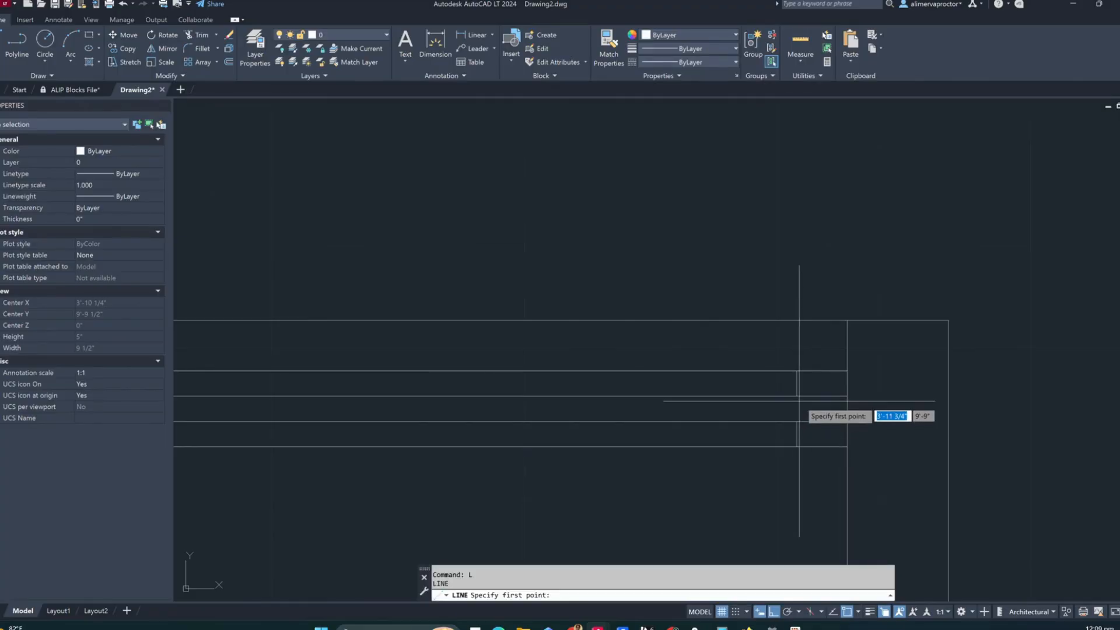
left_click(796, 396)
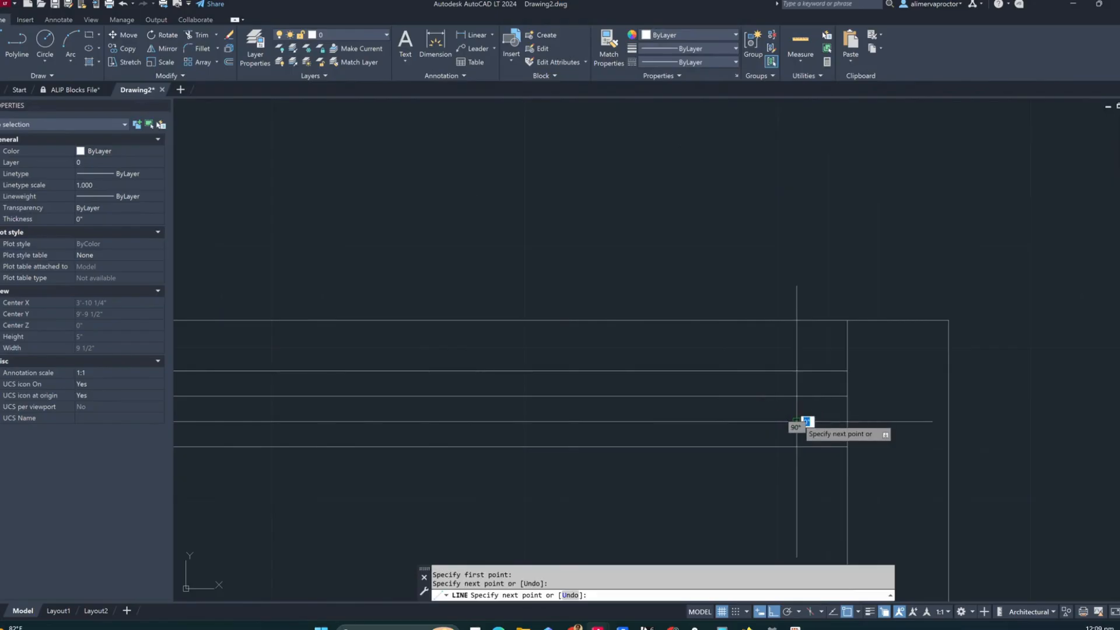
key("Escape")
Move the short vertical line between the two middle lines 0.25 inch toward the right jamb
scroll(805, 408, "up", 2)
left_click(812, 407)
left_click(775, 408)
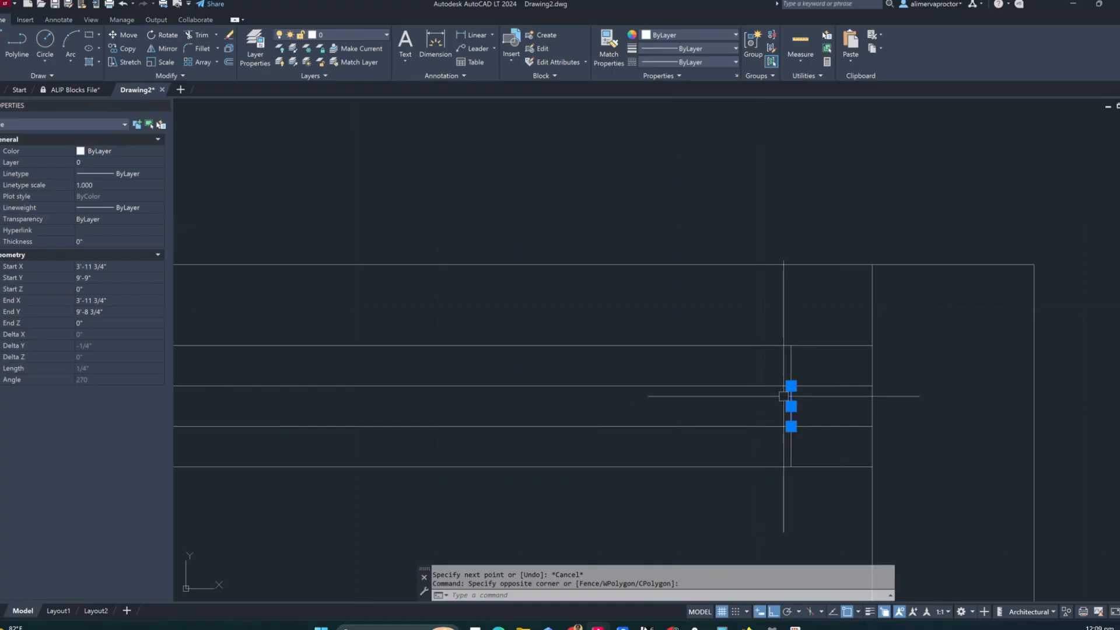
key("Return")
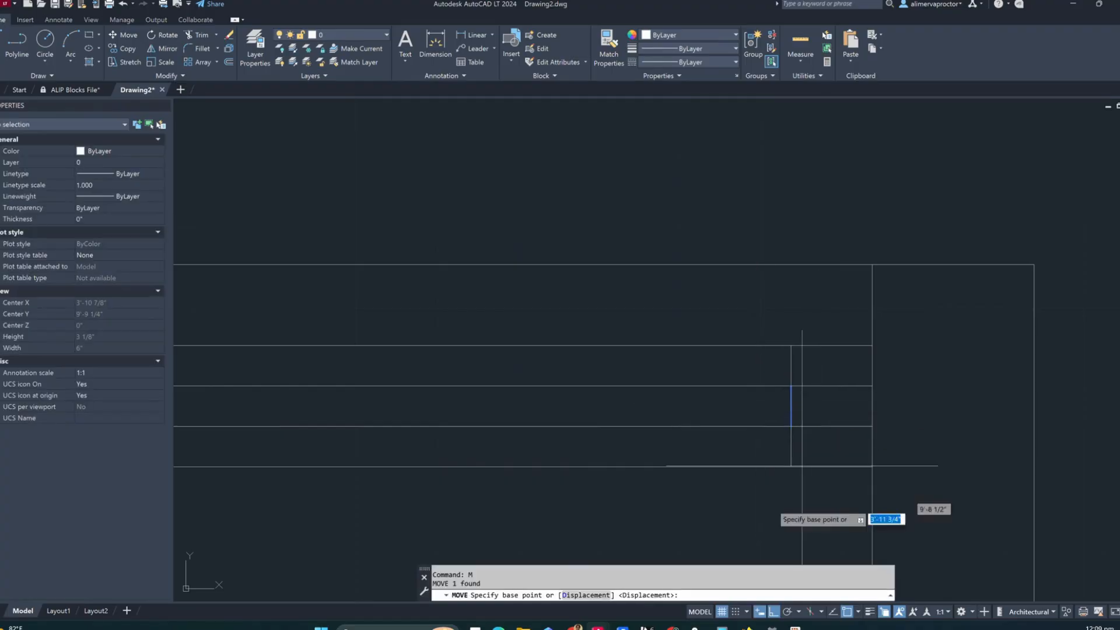
left_click(758, 514)
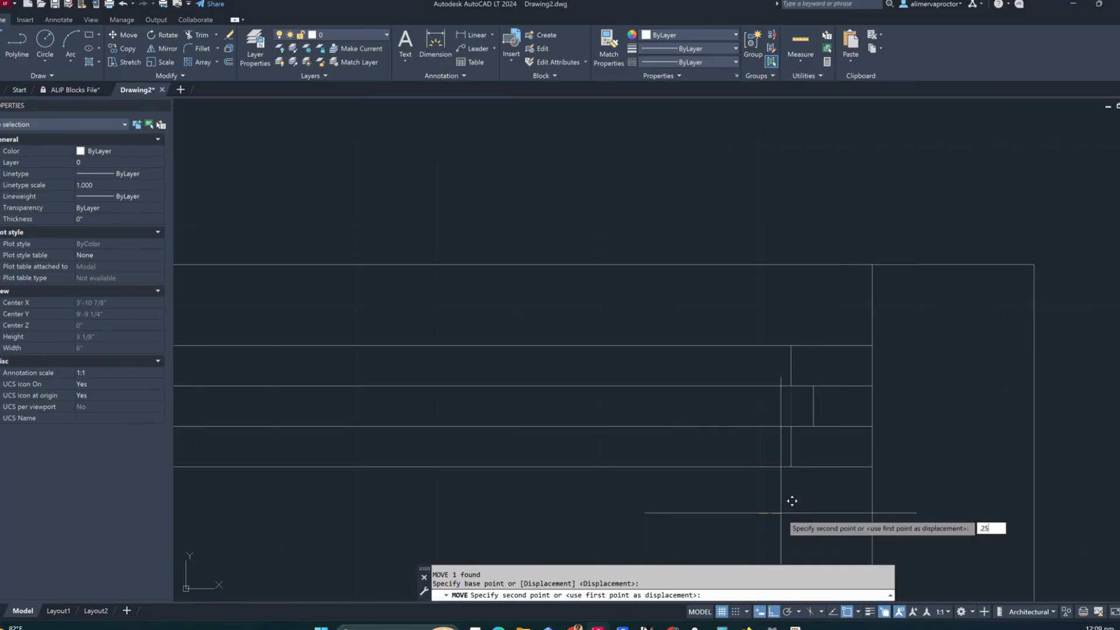
key("Return")
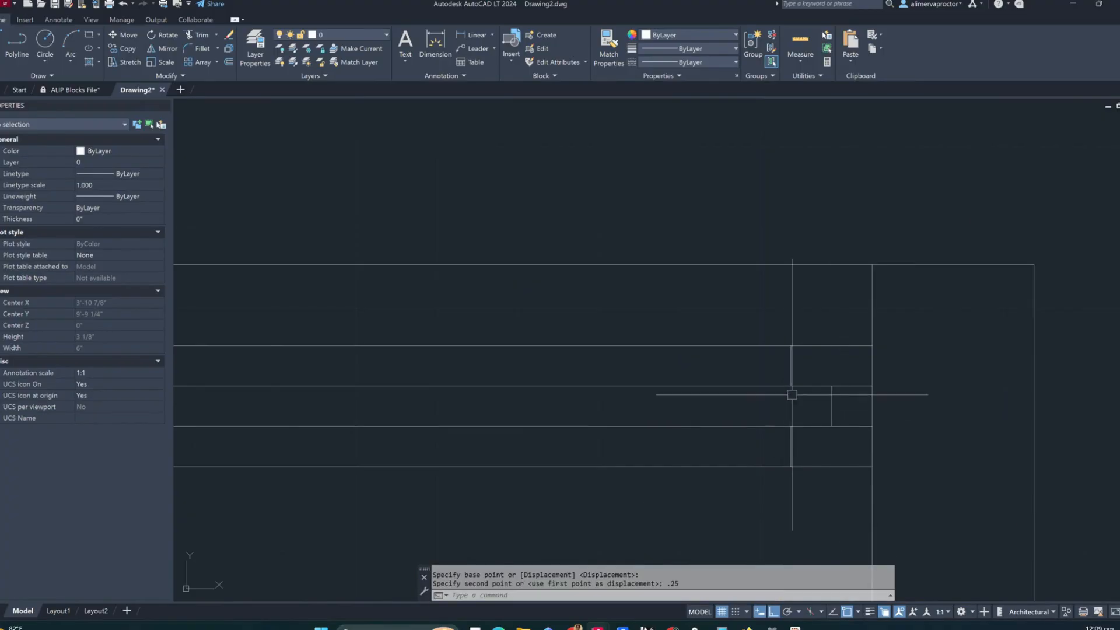
key("Escape")
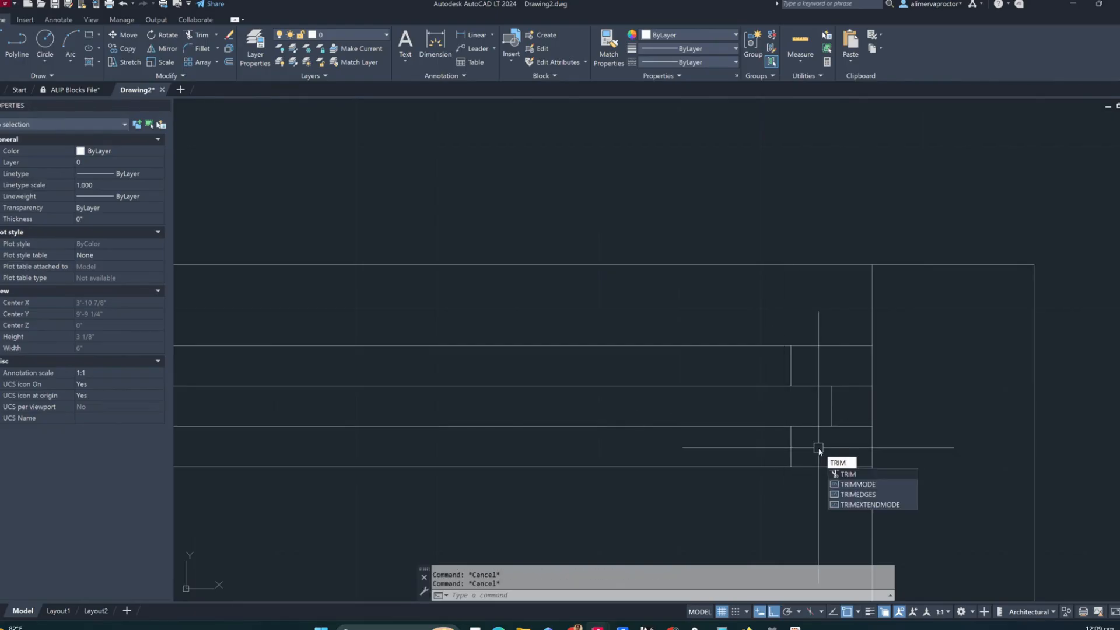
Trim the middle lines past the moved vertical line and the outer lines beyond the bracket, leaving a C-shaped sash bracket at the right jamb
key("Return")
left_click(855, 426)
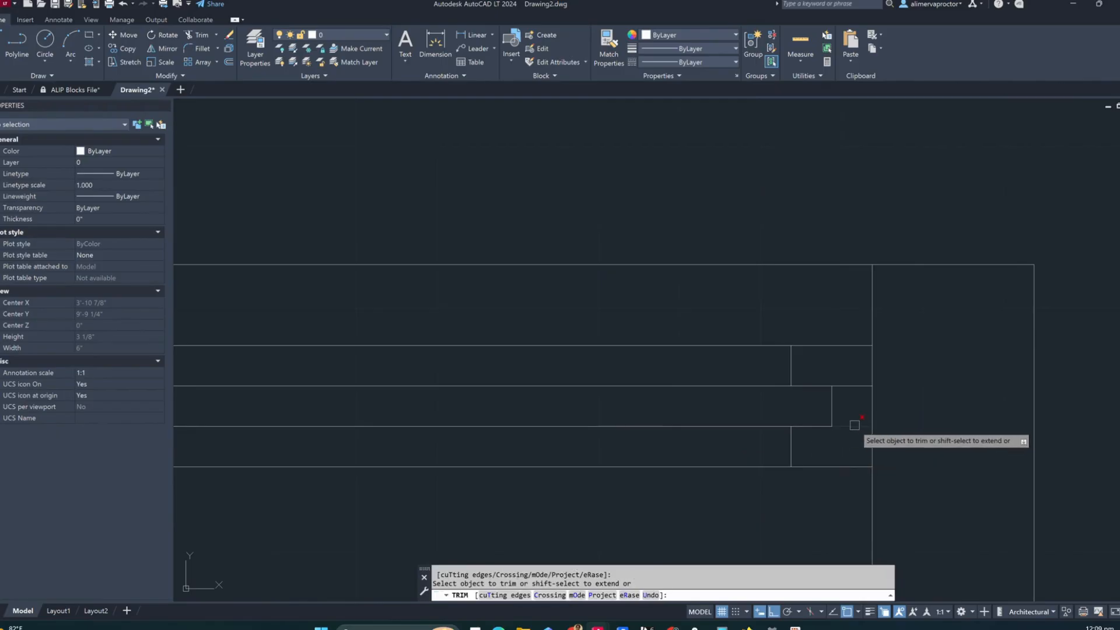
left_click(849, 385)
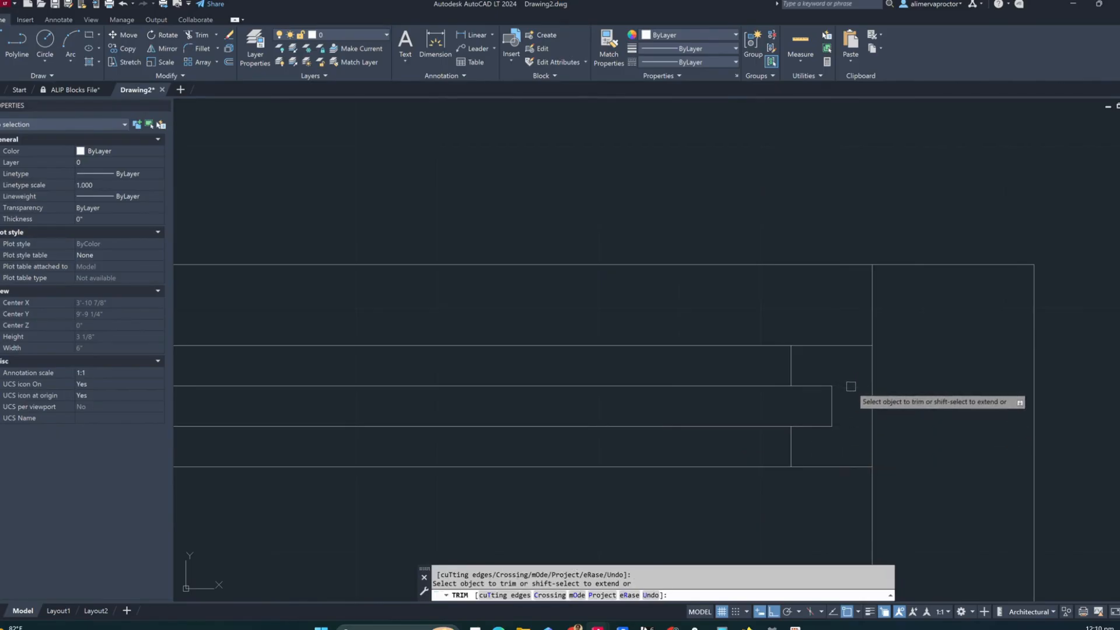
left_click(764, 345)
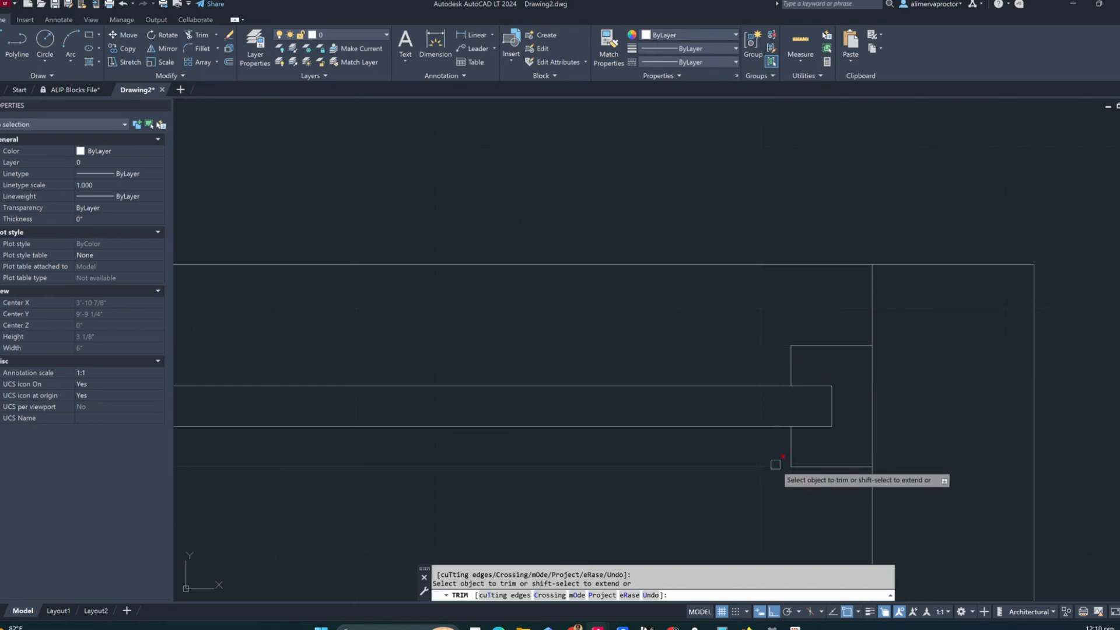
key("Return")
Trim the two glass lines out of the left jamb so they end at its inner edge
scroll(772, 453, "down", 8)
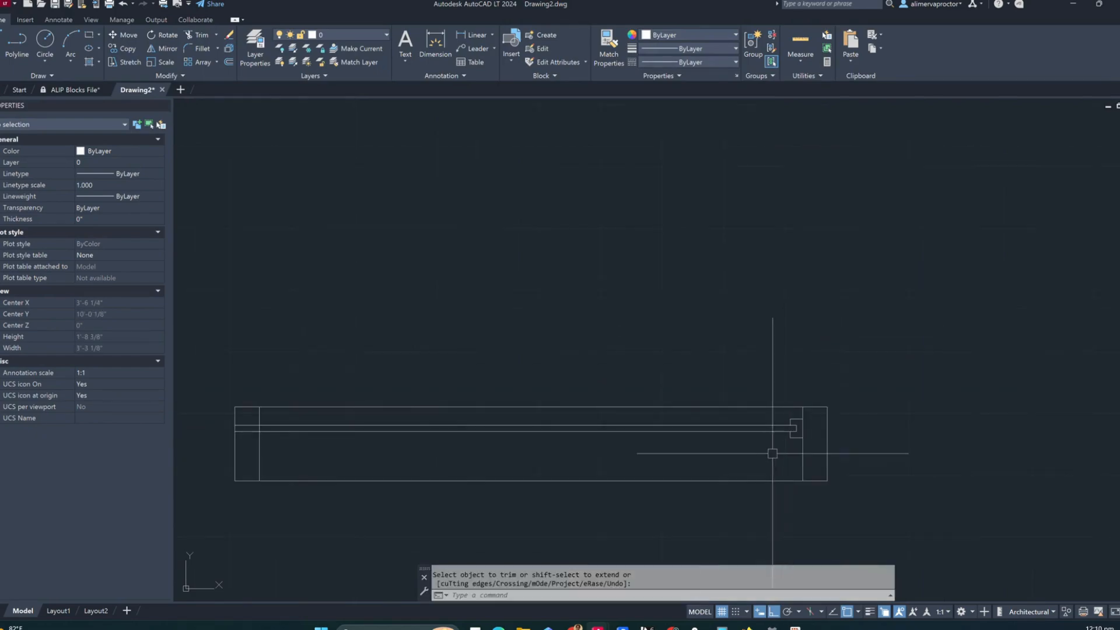
scroll(803, 442, "up", 4)
scroll(761, 422, "down", 2)
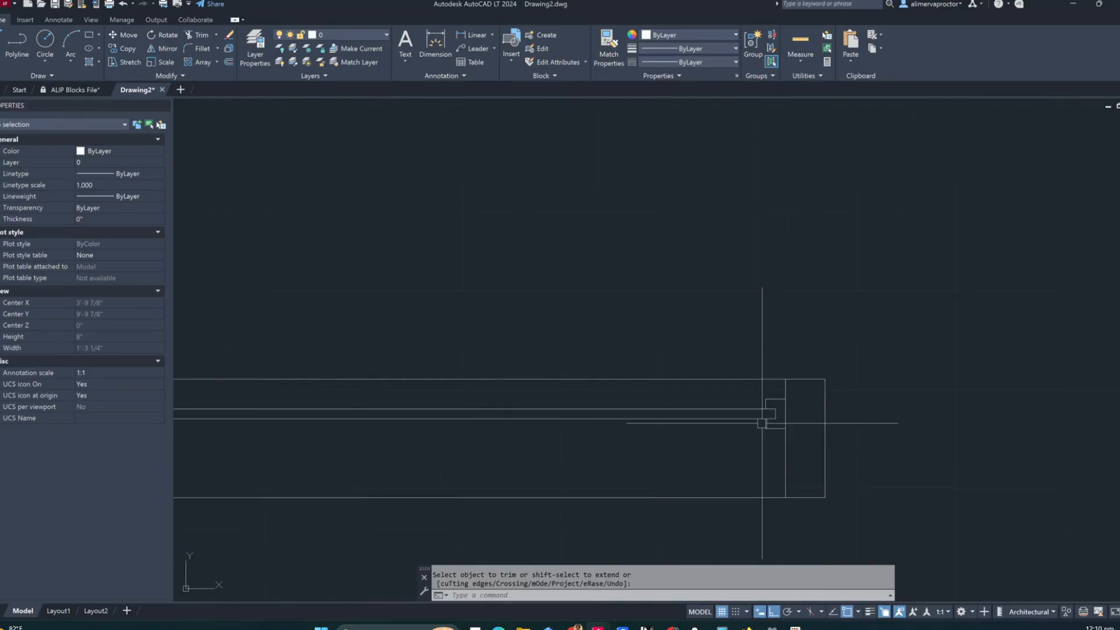
middle_click_drag(679, 457, 910, 483)
scroll(986, 443, "down", 2)
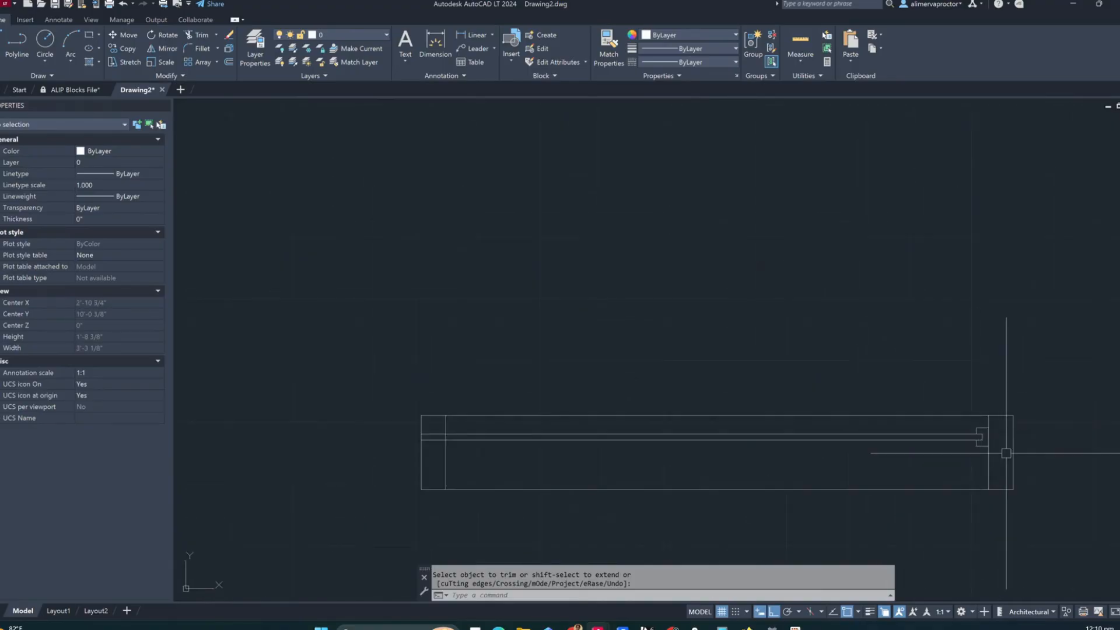
scroll(857, 459, "up", 2)
scroll(700, 449, "down", 4)
scroll(375, 457, "up", 7)
key("Escape")
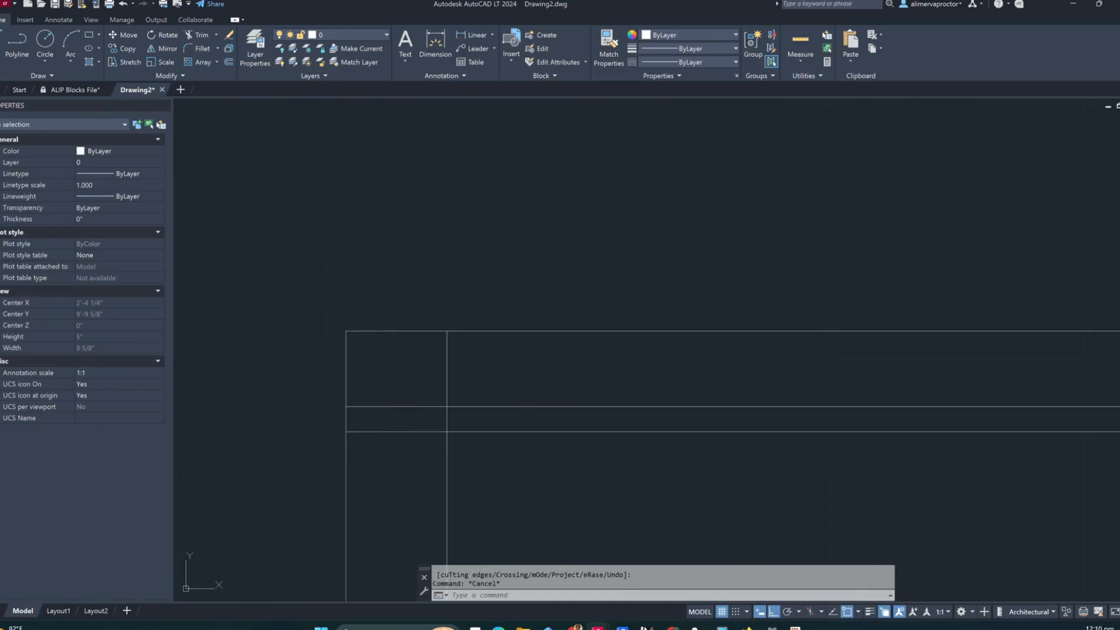
key("Return")
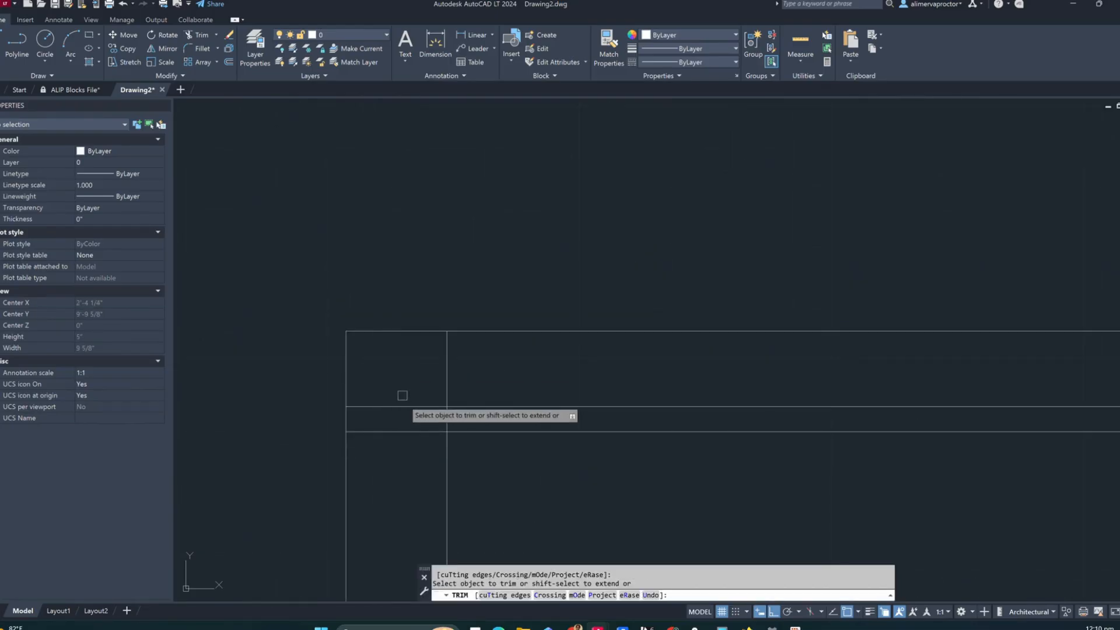
key("Escape")
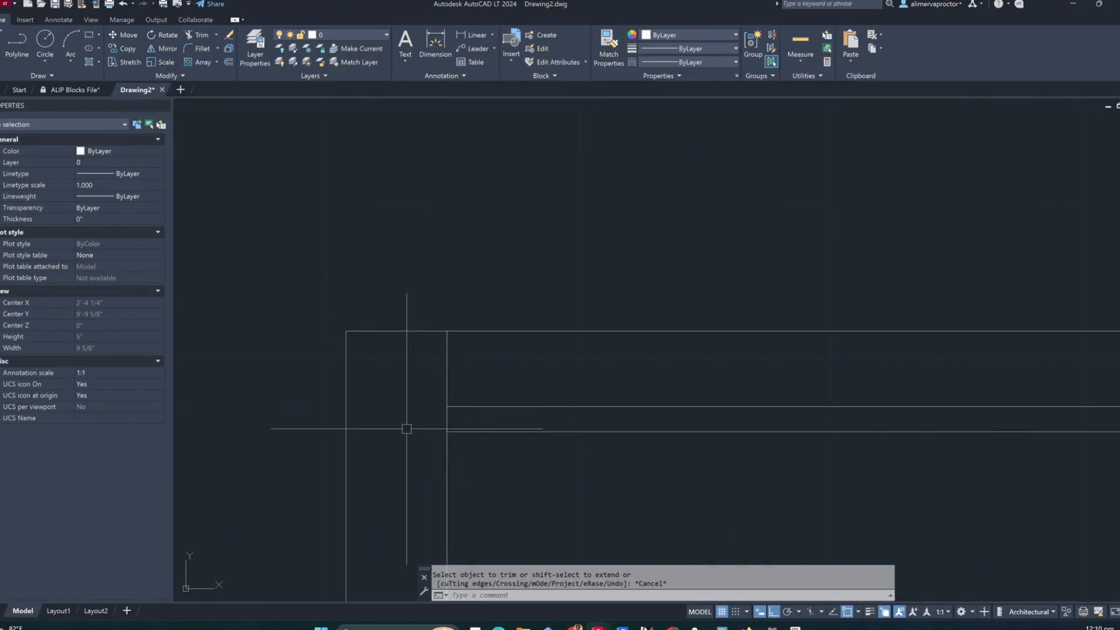
Mirror the five bracket lines at the right jamb about the window's vertical centerline to the left jamb, keeping the source objects
scroll(396, 427, "down", 3)
middle_click_drag(879, 453, 536, 431)
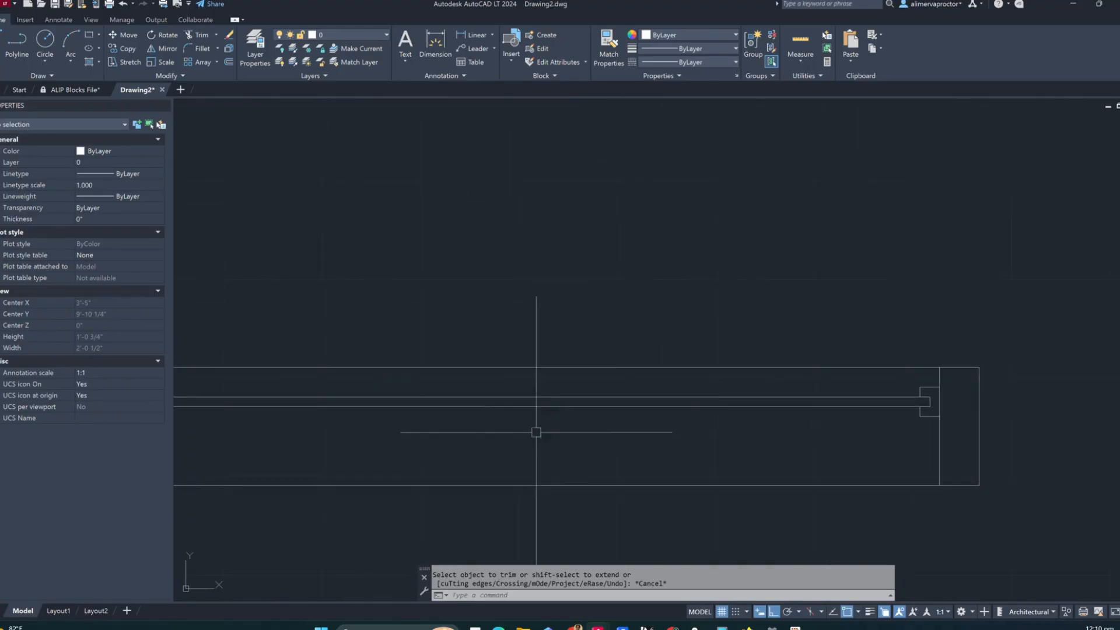
scroll(954, 407, "up", 8)
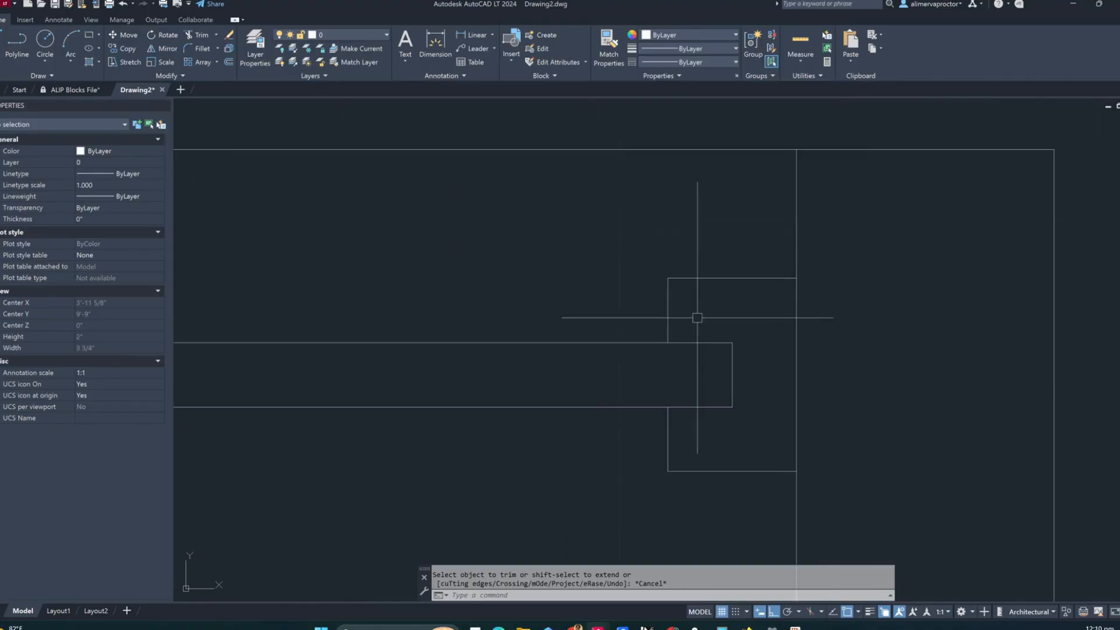
left_click(723, 312)
left_click(646, 241)
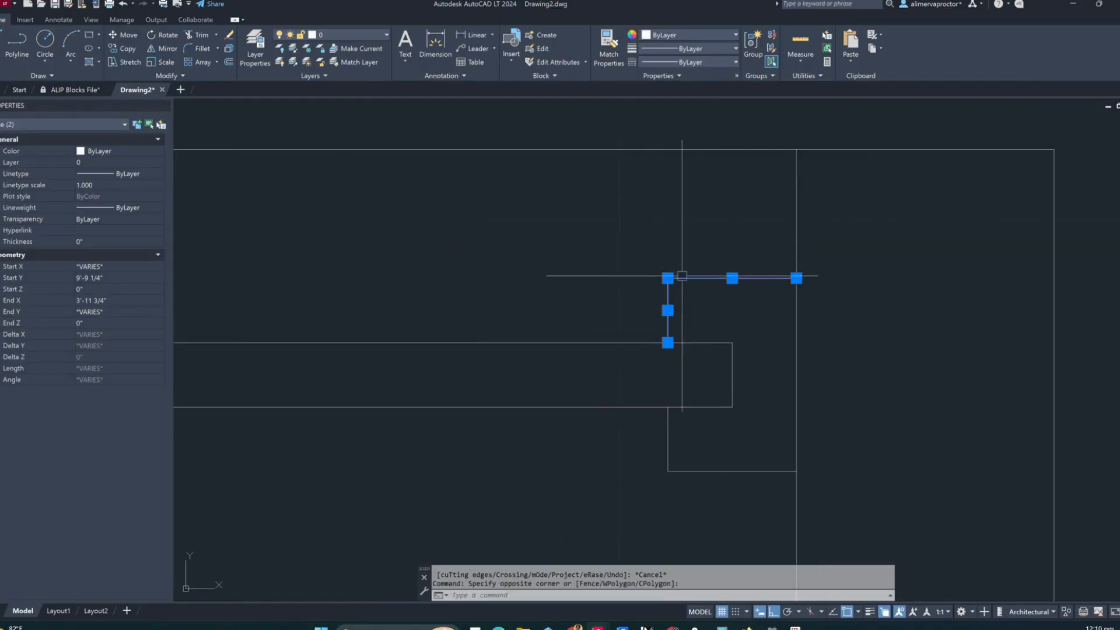
left_click(732, 365)
left_click(709, 507)
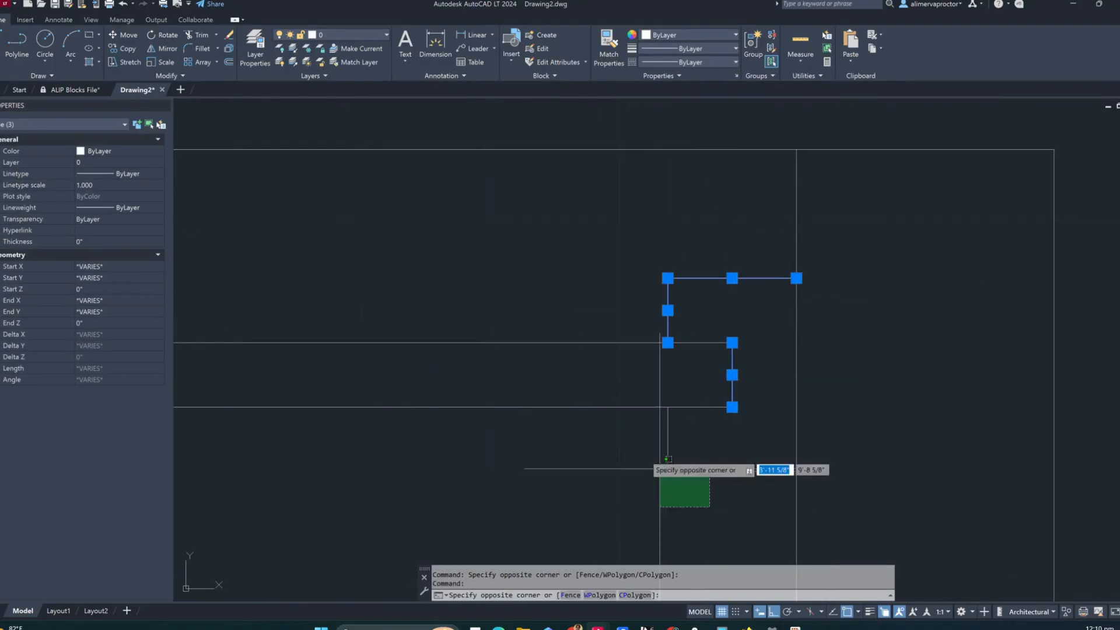
left_click(628, 442)
scroll(738, 432, "up", 2)
middle_click_drag(770, 418, 703, 428)
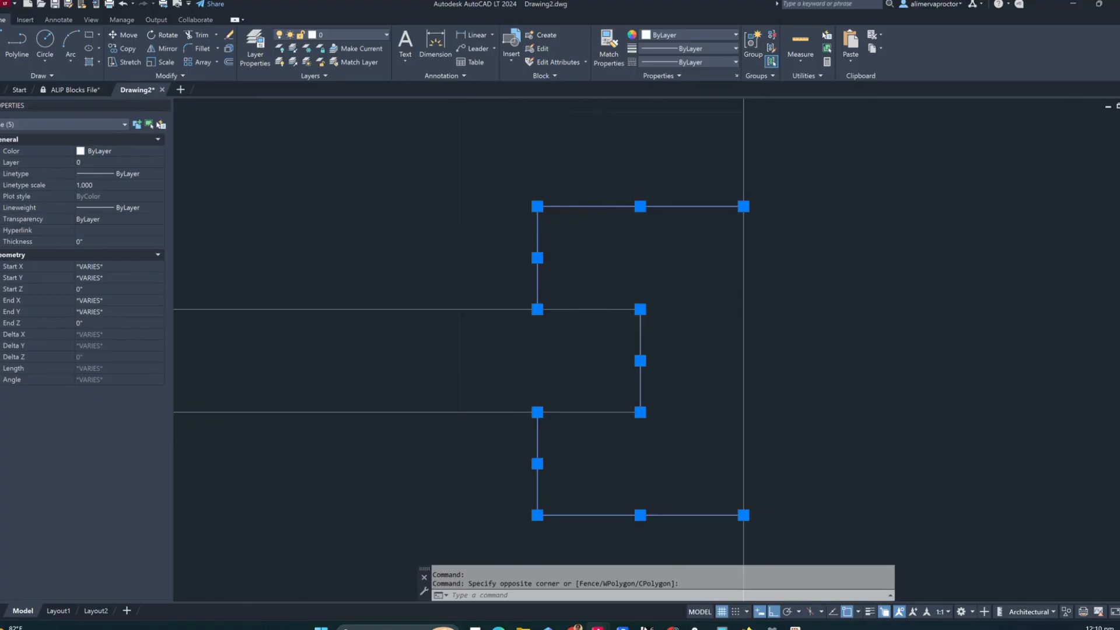
scroll(709, 282, "down", 5)
scroll(704, 285, "down", 5)
scroll(667, 271, "up", 4)
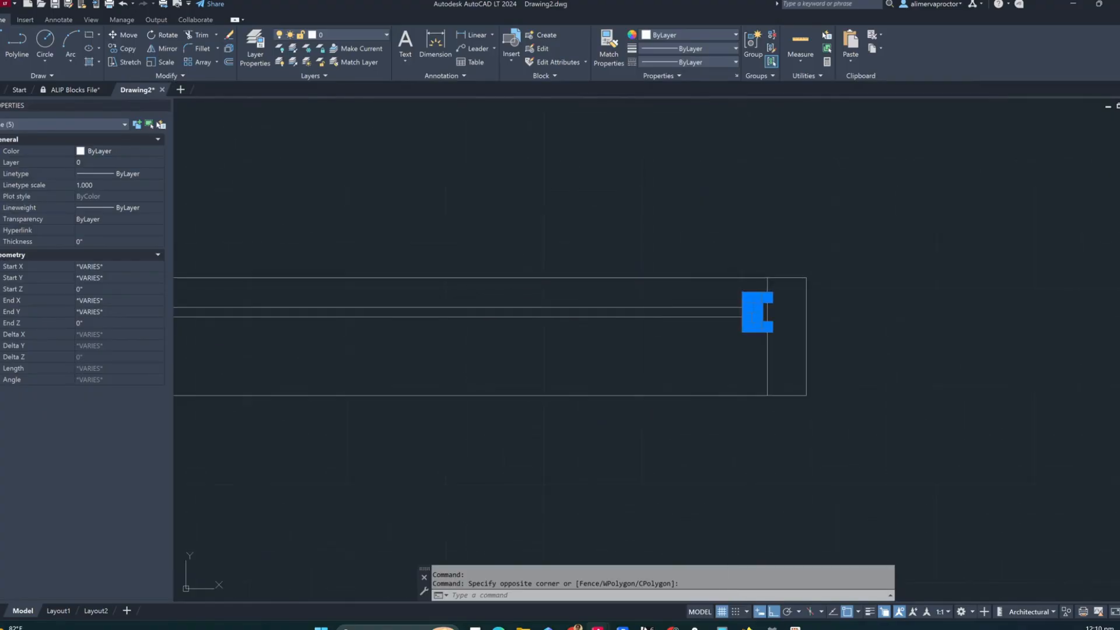
middle_click_drag(229, 312, 362, 336)
scroll(318, 335, "down", 2)
middle_click_drag(268, 348, 365, 357)
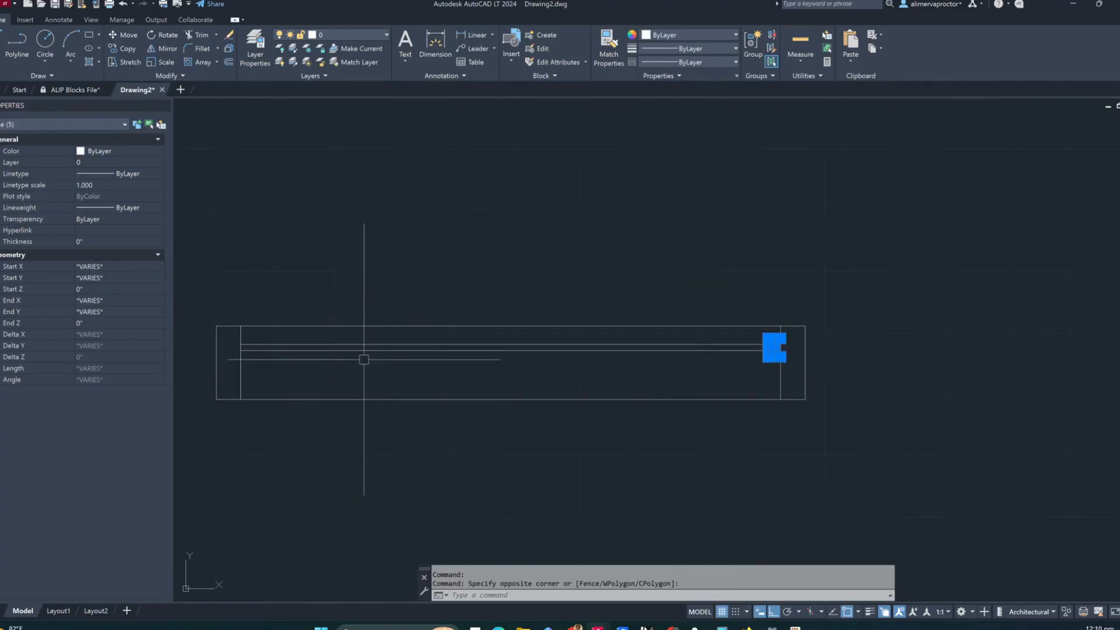
mouse_move(784, 341)
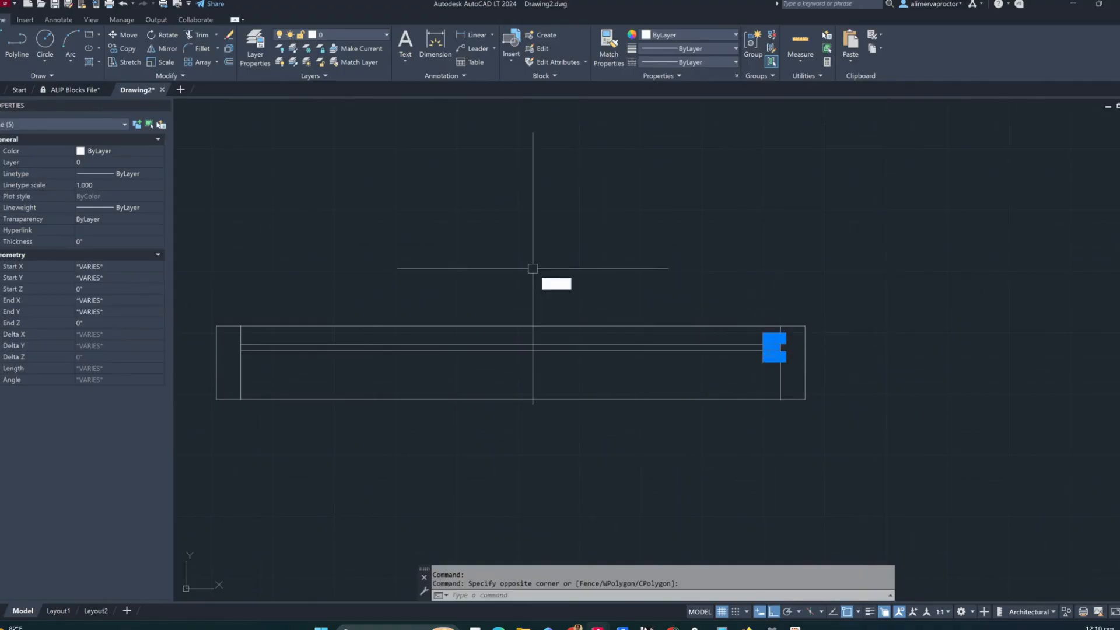
key("Return")
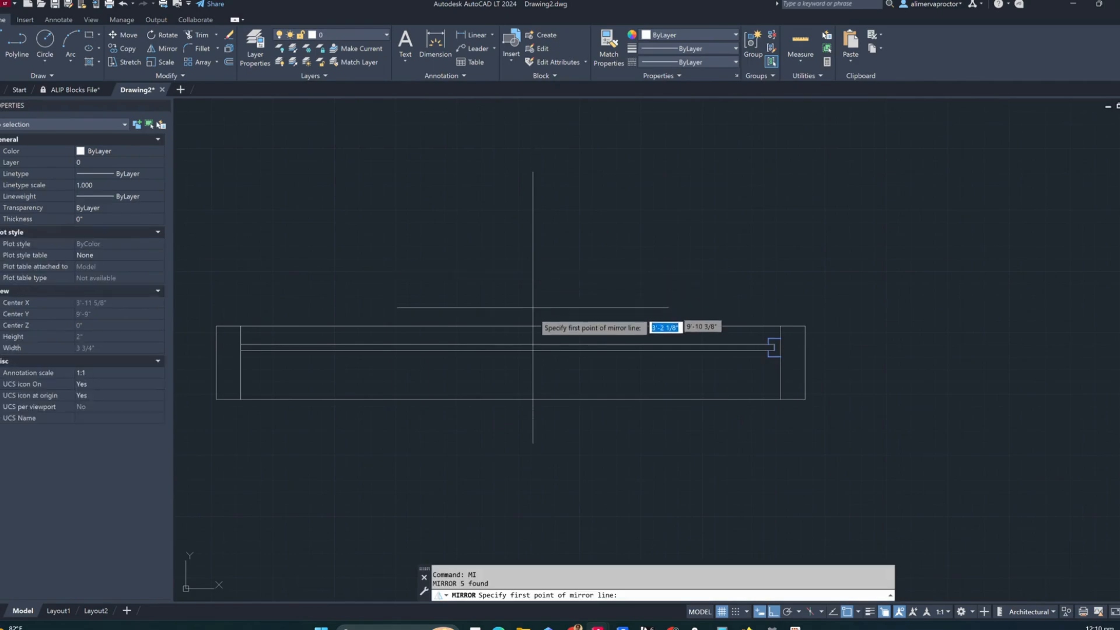
left_click(511, 325)
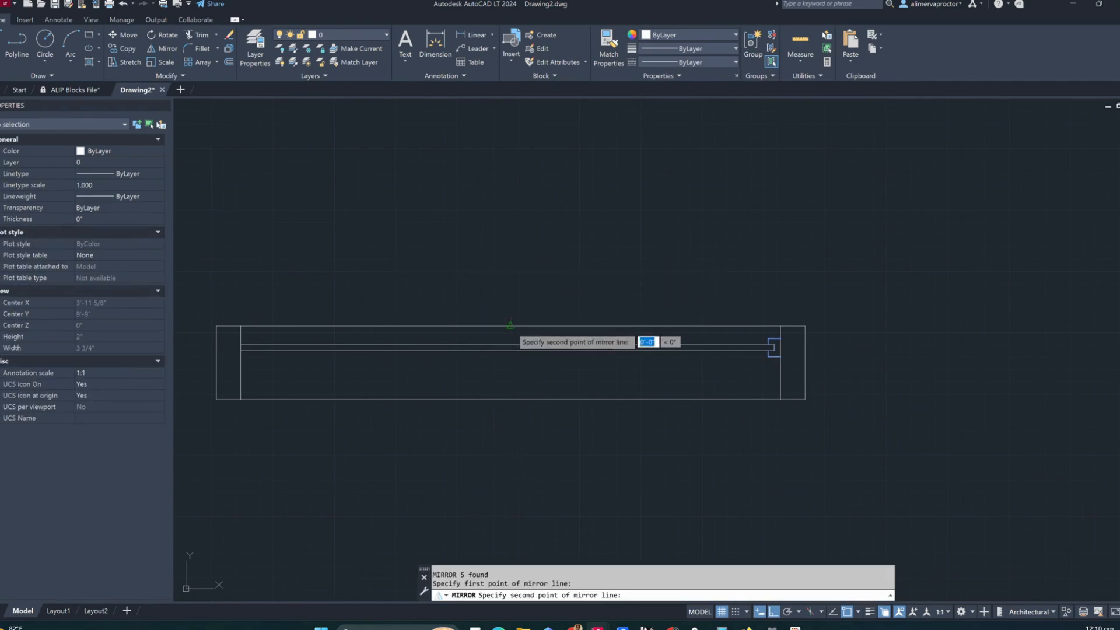
left_click(505, 220)
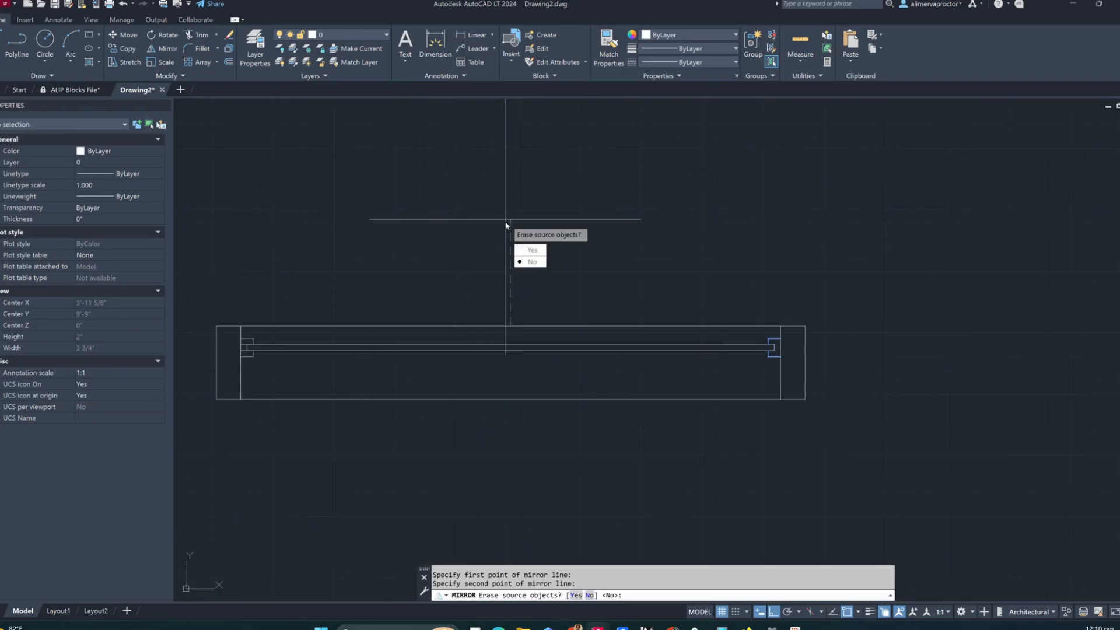
type("N")
key("Return")
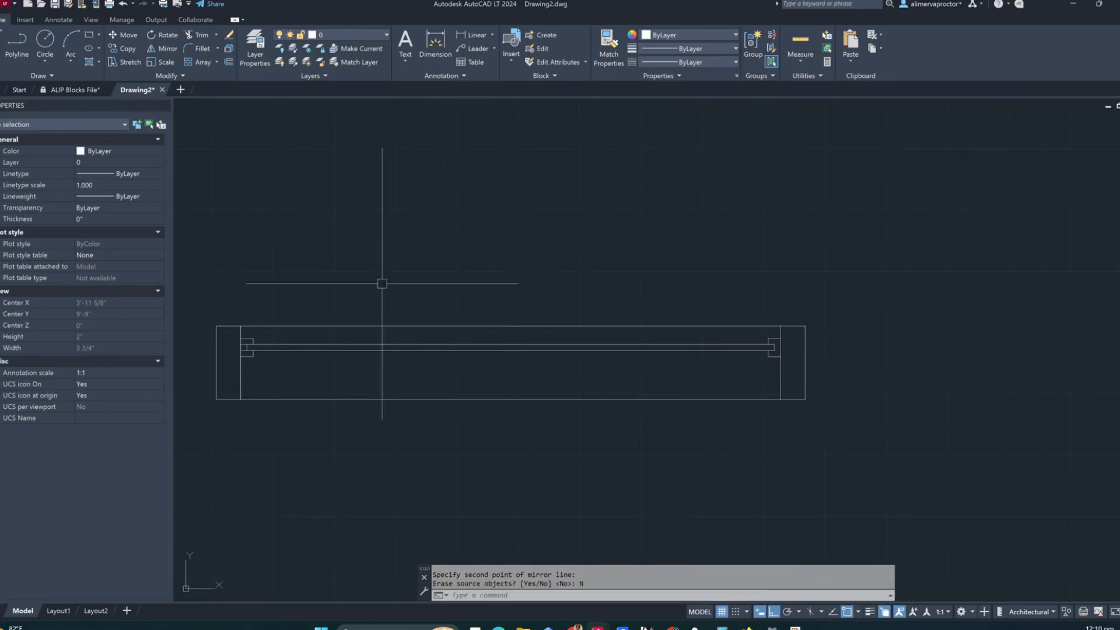
Trim the two glass lines between the left jamb and the short vertical line inside the mirrored bracket
scroll(222, 350, "up", 5)
scroll(293, 339, "up", 4)
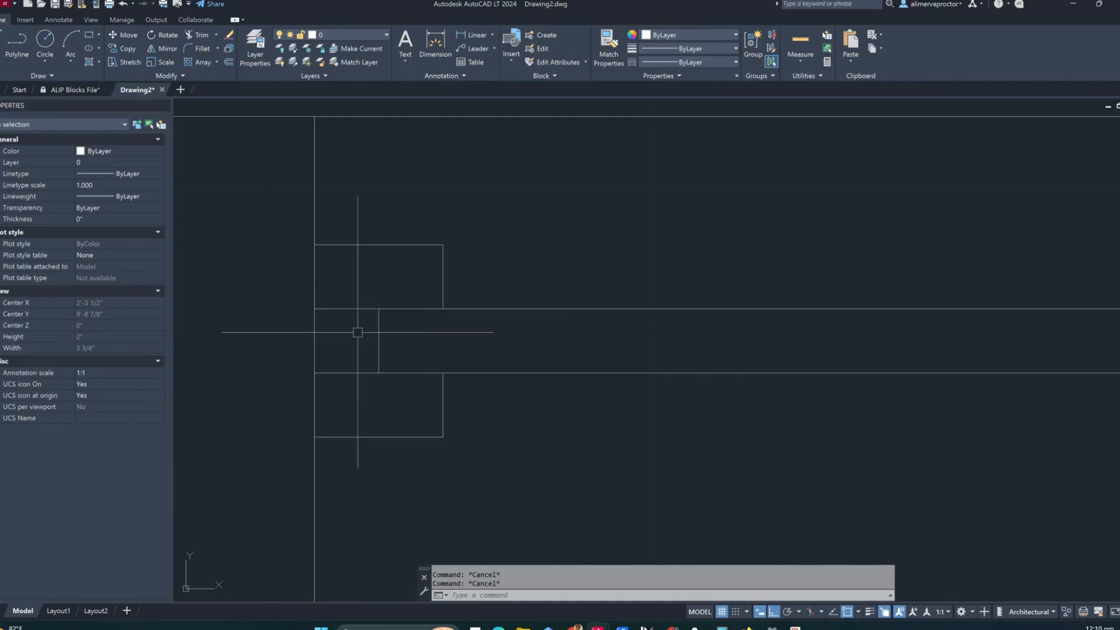
key("Return")
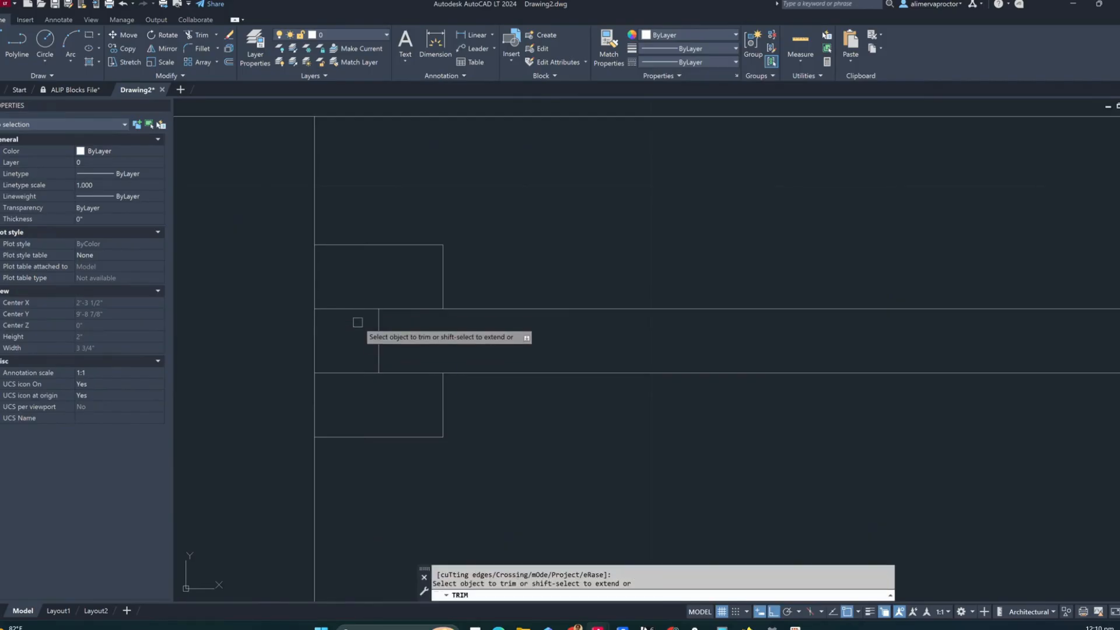
left_click(358, 308)
scroll(357, 376, "down", 4)
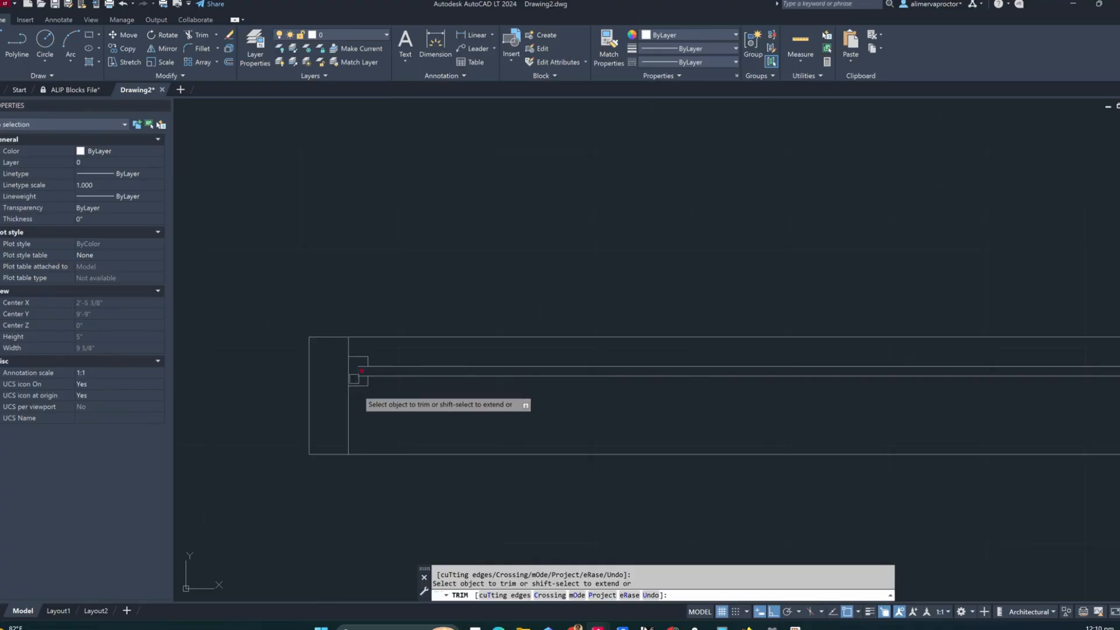
key("Escape")
scroll(620, 413, "down", 2)
scroll(655, 408, "up", 2)
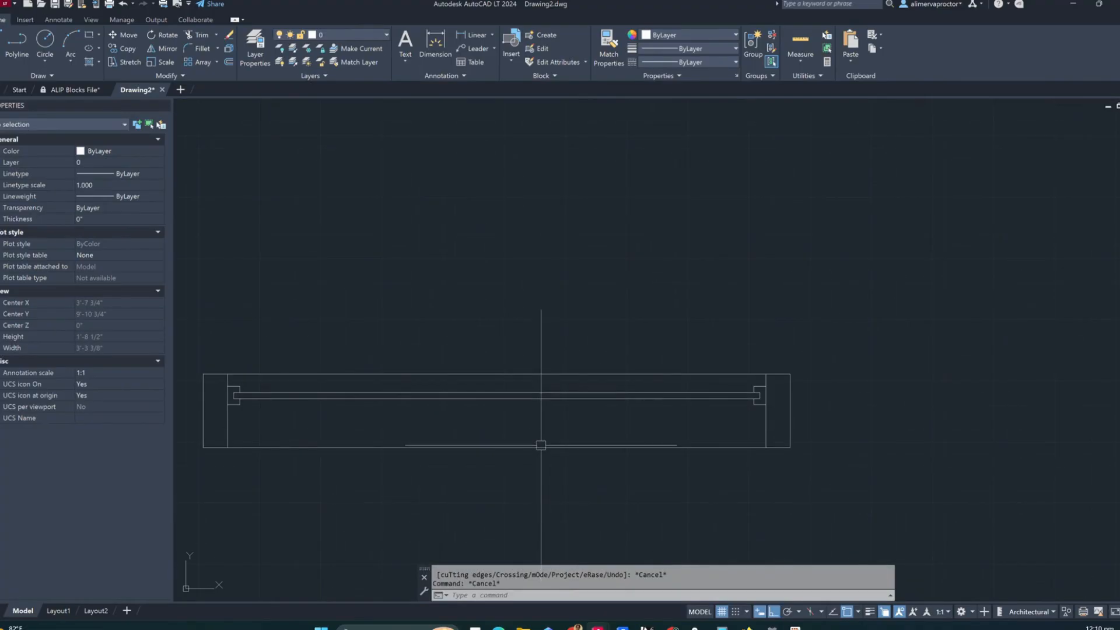
Check the reference plan in ALIP Blocks File, then in Drawing2 draw a horizontal guide line between the midpoints of the jambs' inner edges
left_click(62, 90)
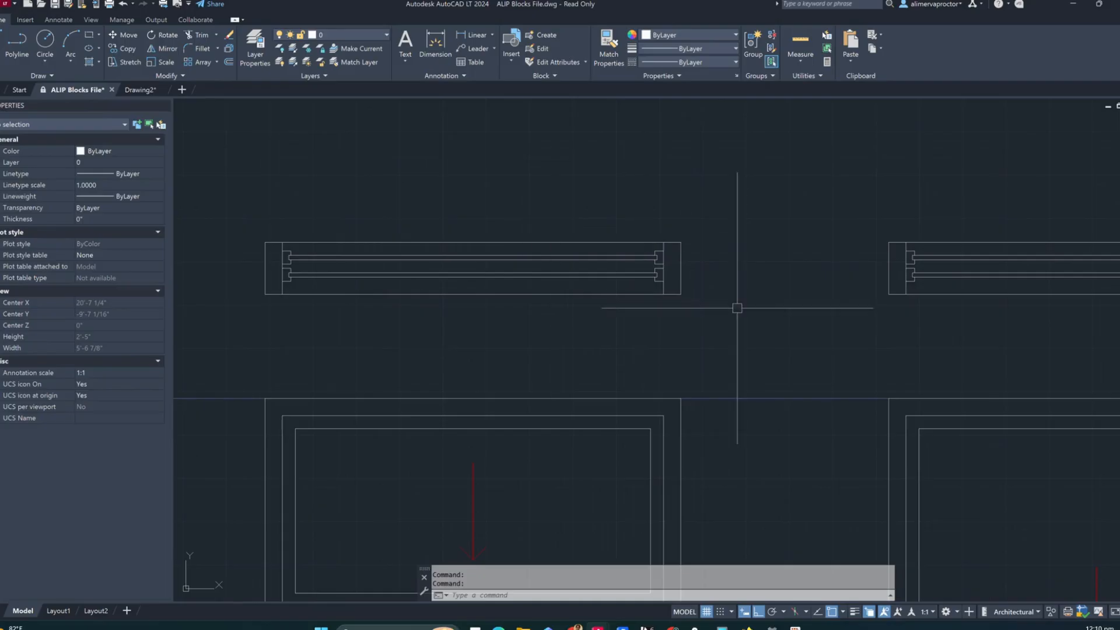
left_click(134, 91)
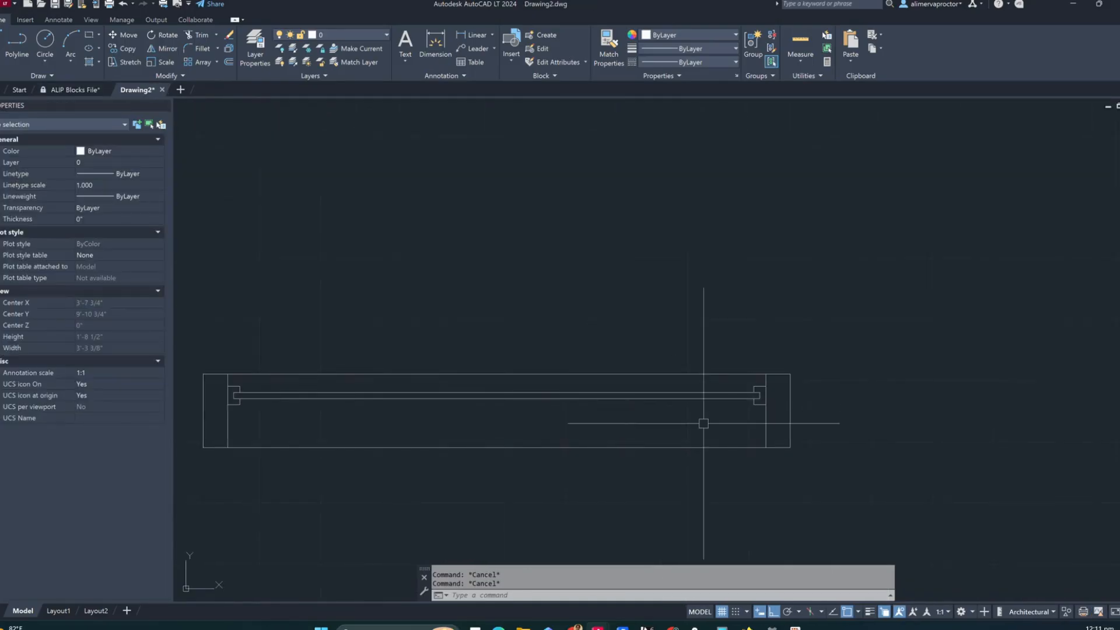
type("l")
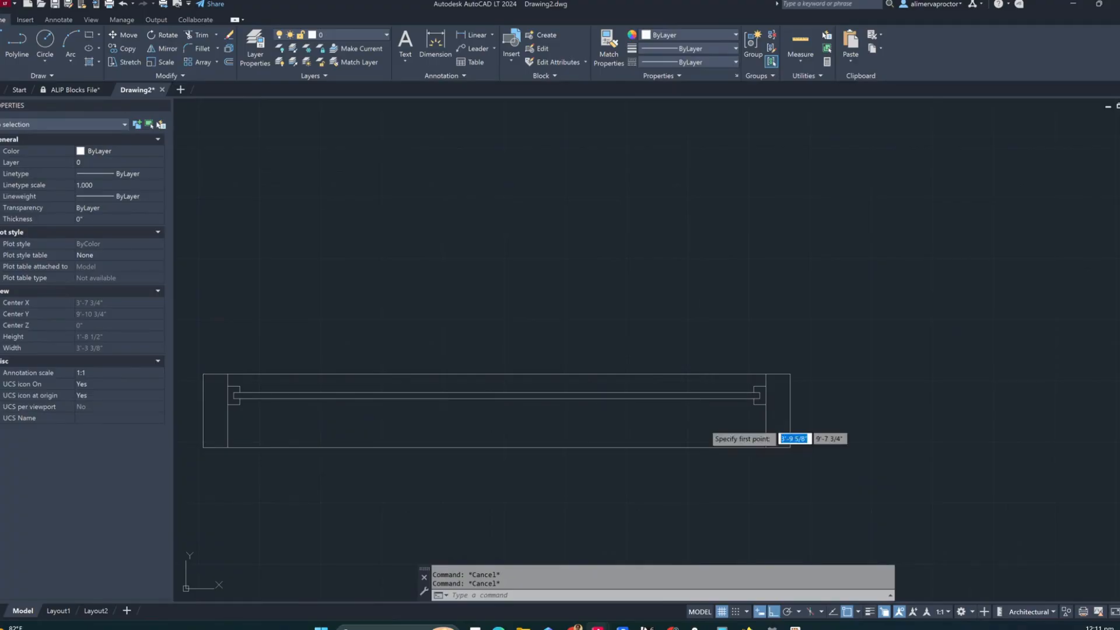
key("Return")
left_click(765, 411)
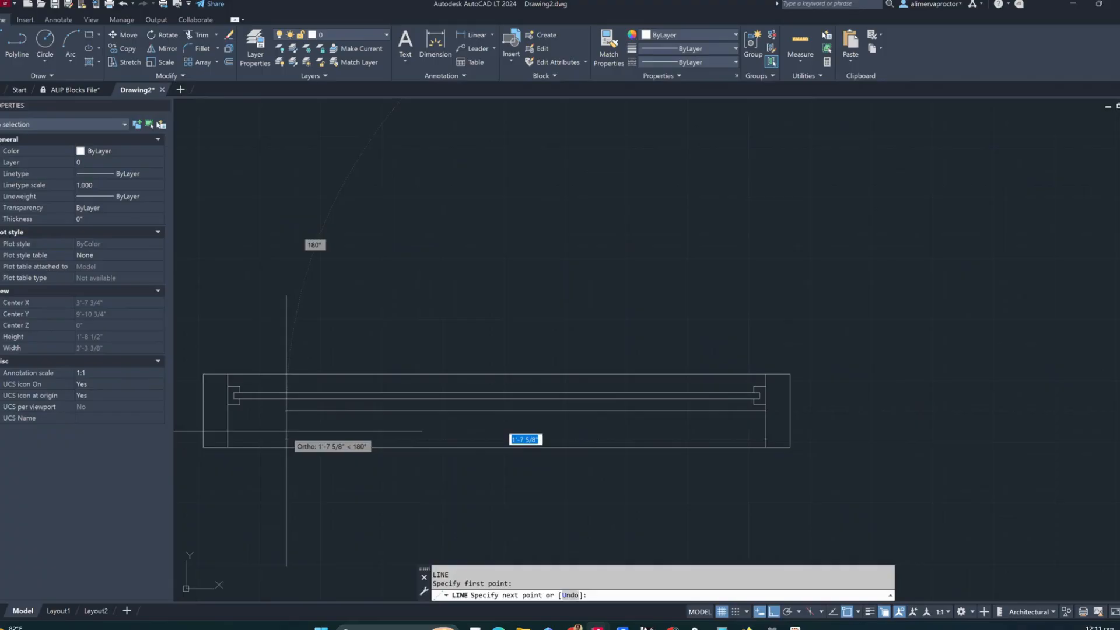
left_click(227, 411)
key("Escape")
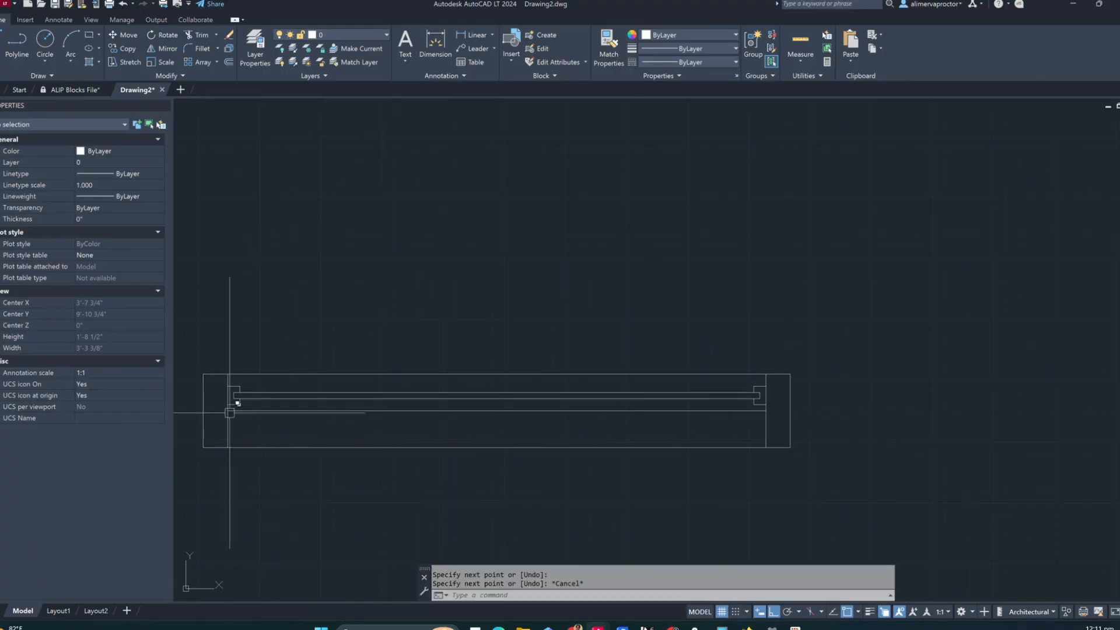
scroll(231, 403, "up", 5)
scroll(213, 337, "down", 5)
left_click(305, 370)
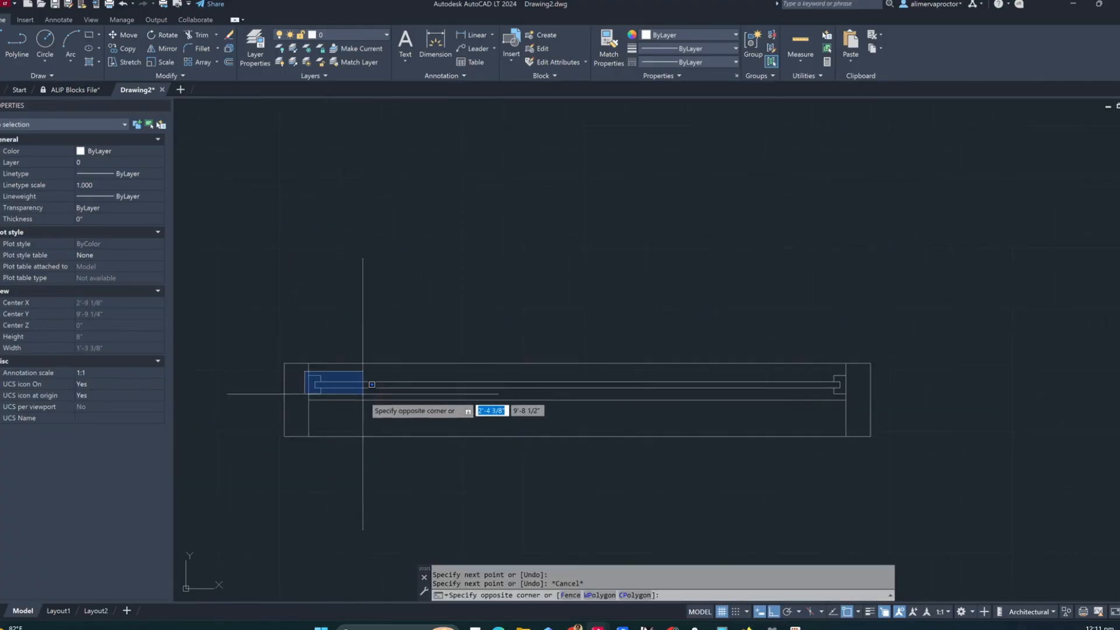
scroll(950, 406, "up", 5)
left_click(950, 405)
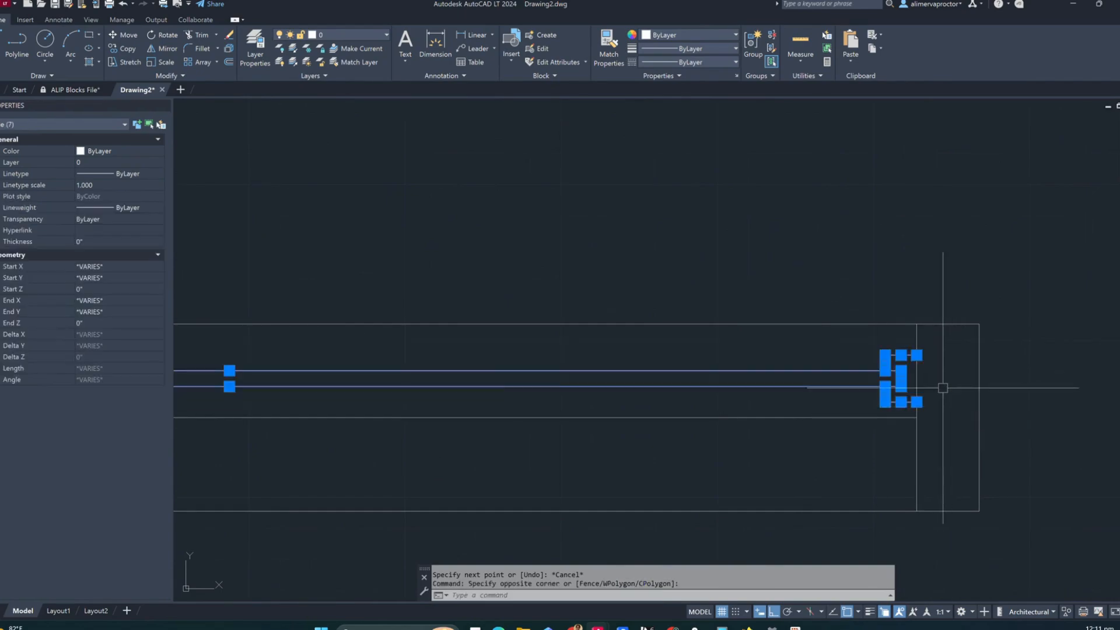
scroll(880, 405, "down", 3)
type("c")
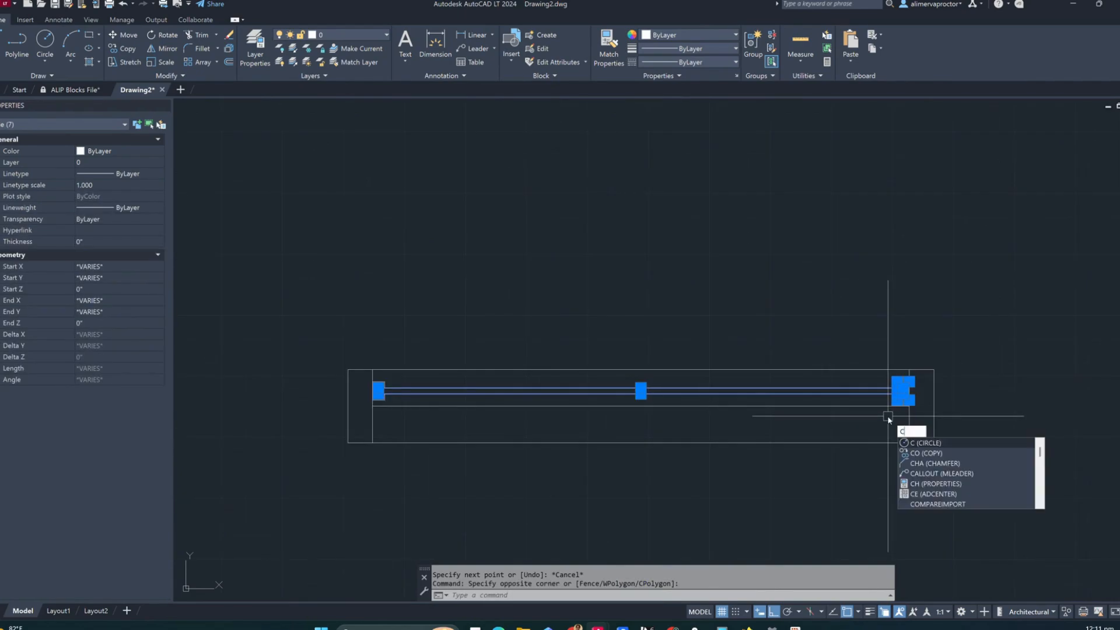
type("o")
key("Return")
key("Escape")
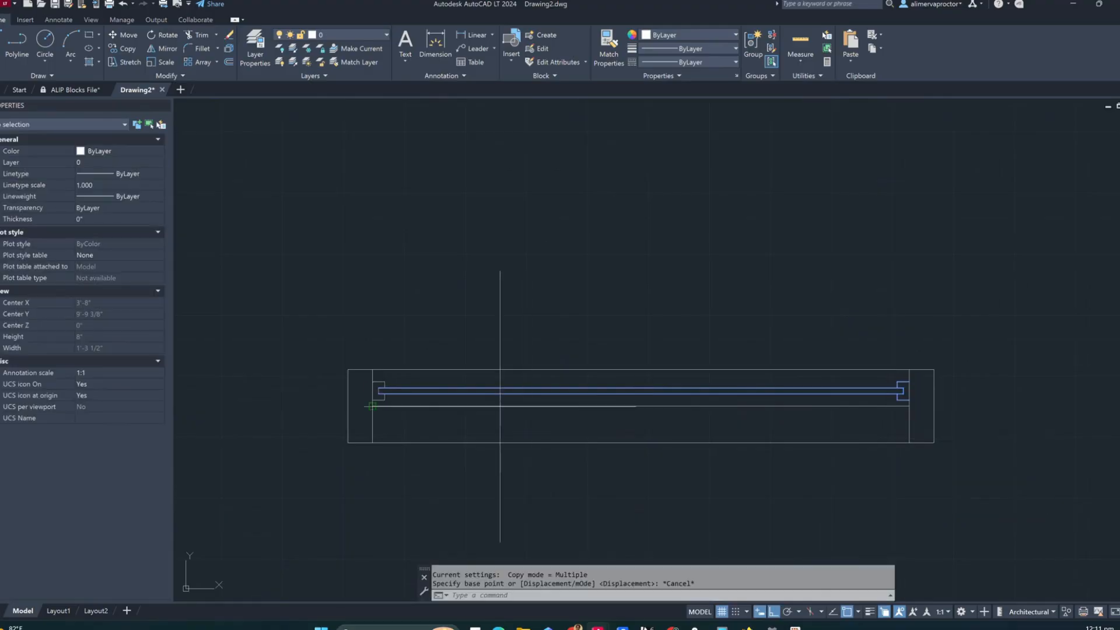
Copy the two glass lines and both jamb brackets downward, from the right bracket's upper jamb corner to the guide line's right end
scroll(417, 402, "up", 4)
left_click(281, 344)
scroll(335, 372, "down", 4)
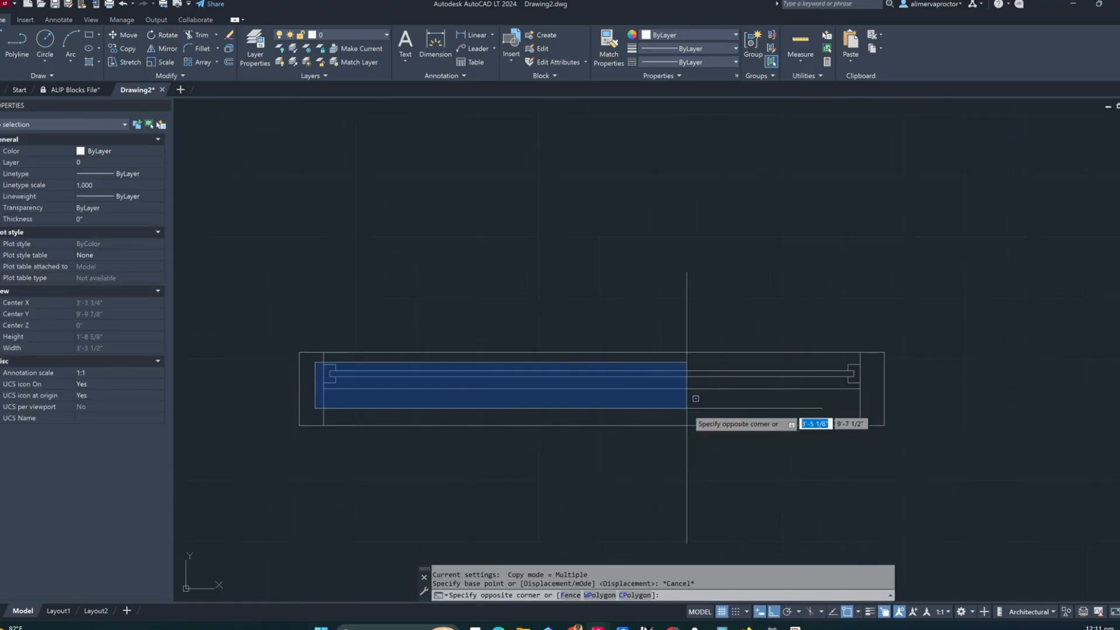
scroll(808, 392, "up", 6)
scroll(819, 384, "down", 2)
left_click(1044, 373)
scroll(1044, 363, "down", 3)
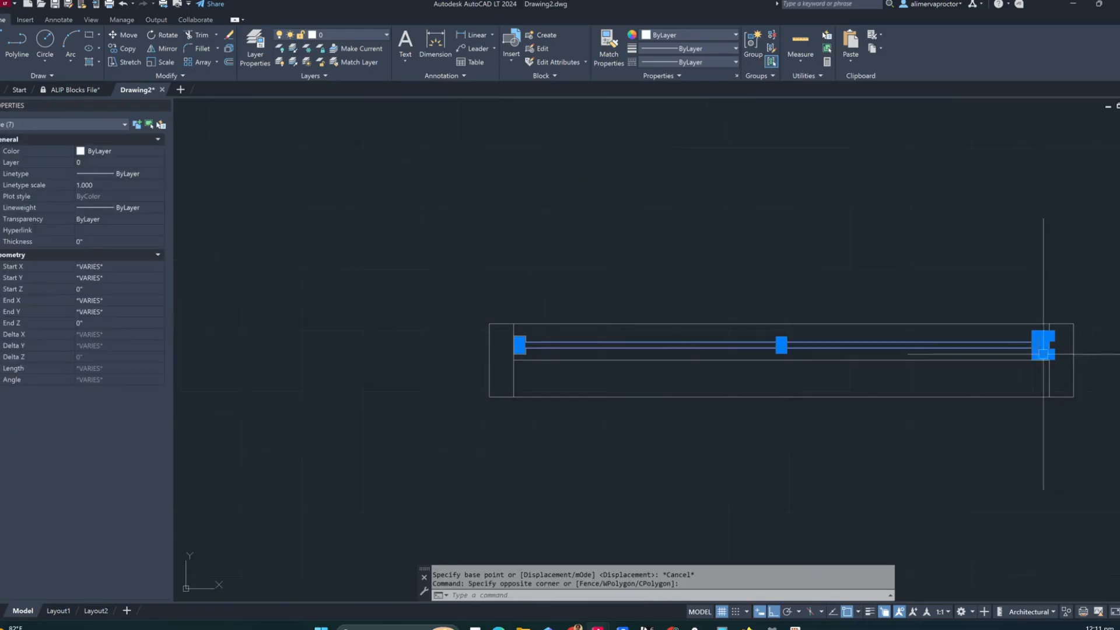
scroll(532, 356, "up", 6)
scroll(494, 329, "up", 6)
left_click(580, 408)
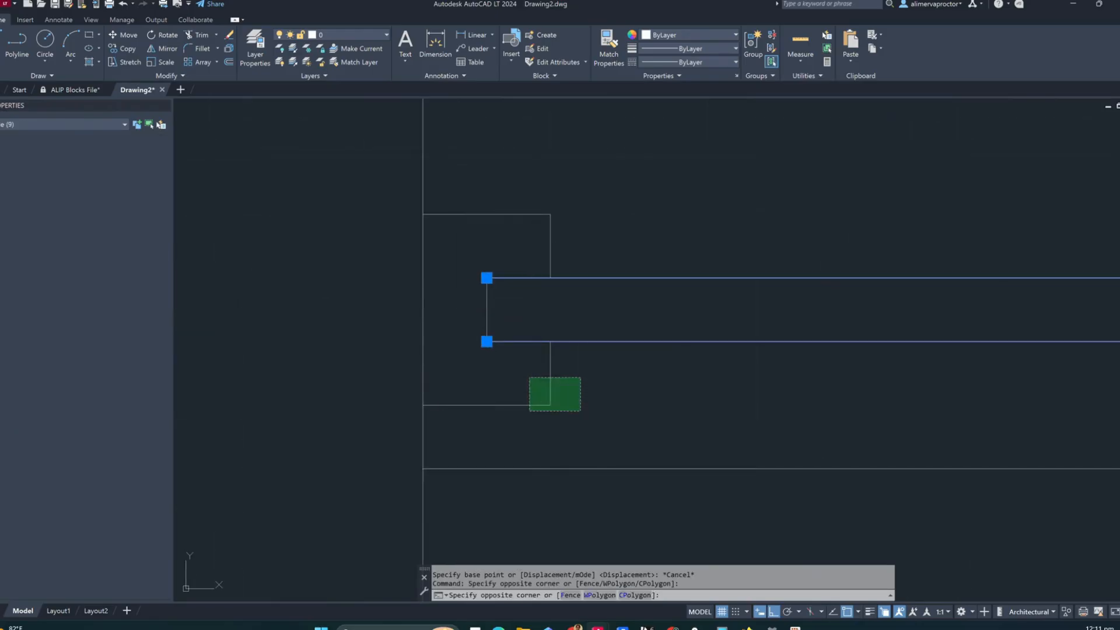
left_click(530, 378)
left_click(524, 307)
left_click(482, 180)
scroll(470, 309, "down", 6)
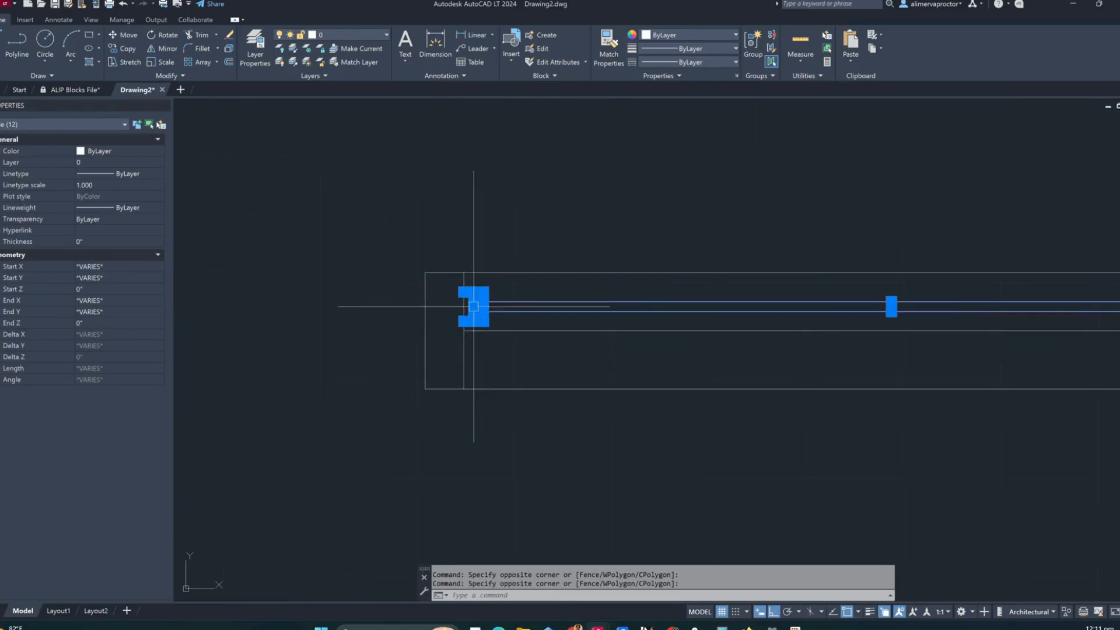
middle_click_drag(880, 318, 708, 350)
scroll(980, 338, "up", 5)
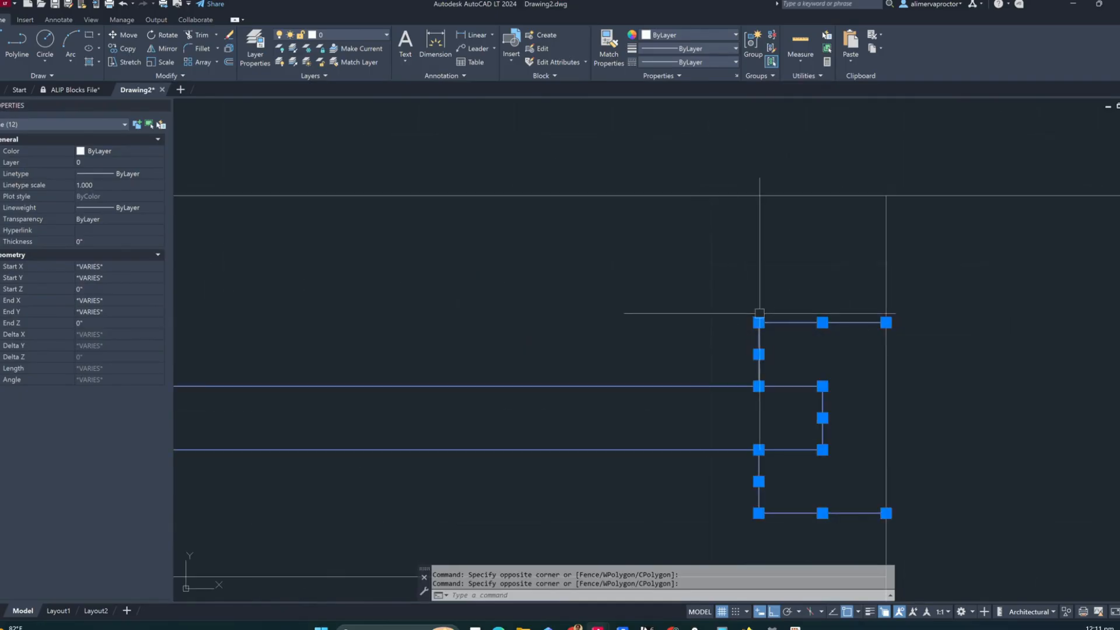
scroll(750, 312, "down", 5)
type("o")
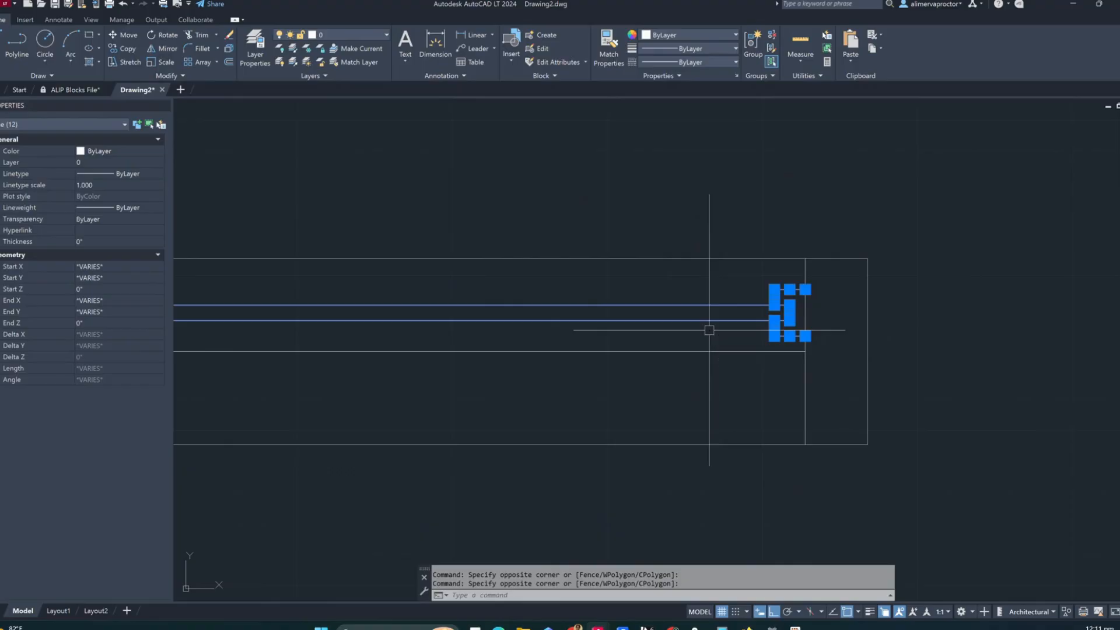
key("Return")
scroll(793, 299, "up", 2)
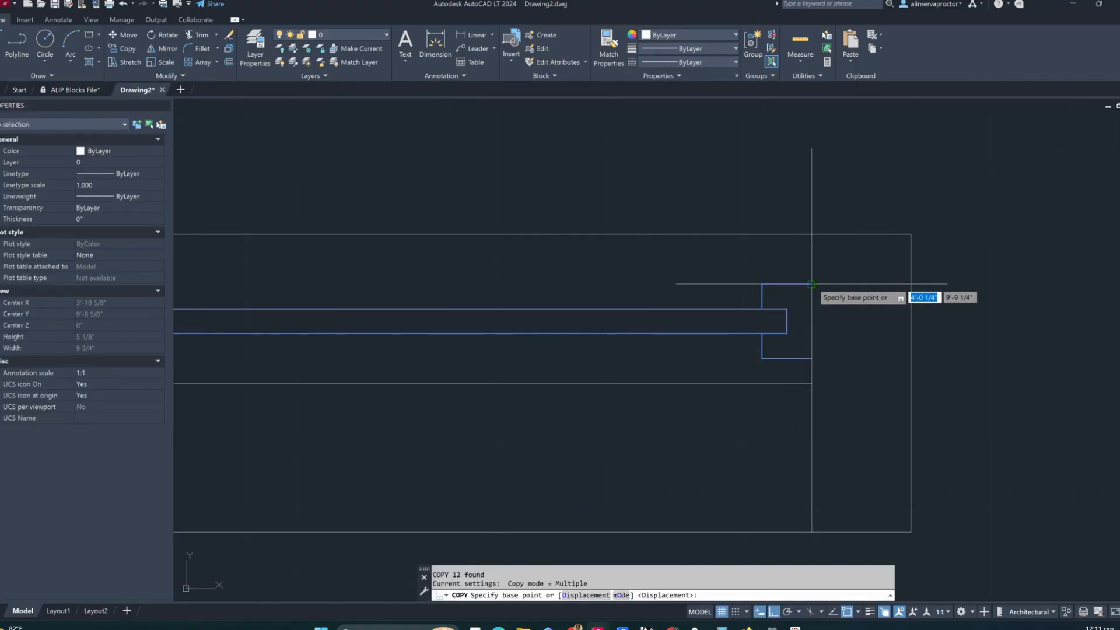
left_click(812, 284)
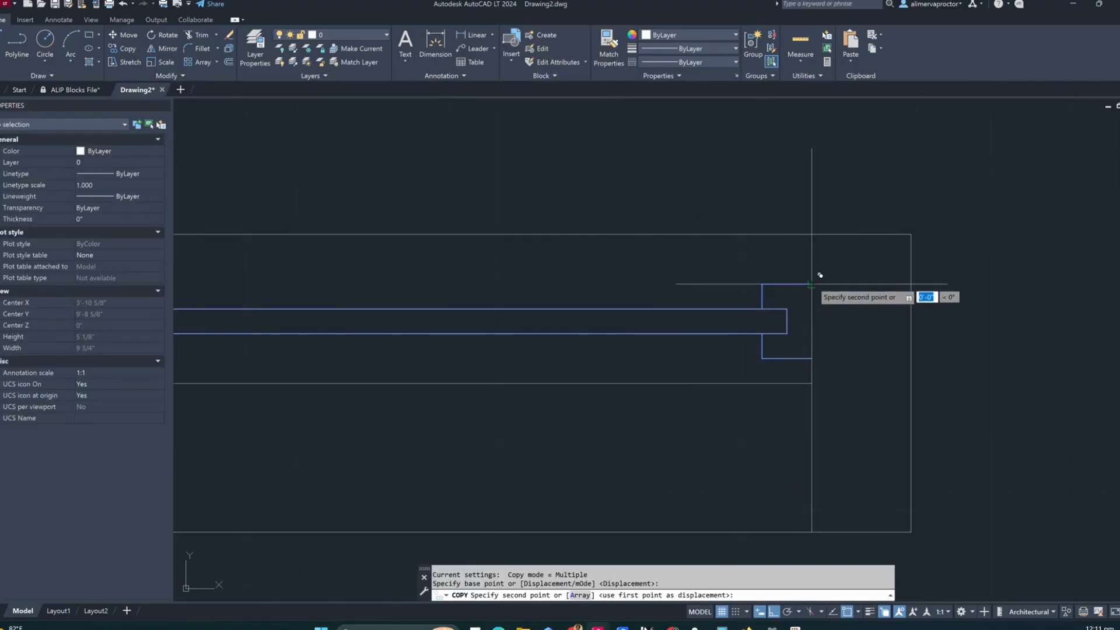
left_click(819, 374)
key("Return")
Erase the horizontal guide line between the two sashes
left_click(695, 382)
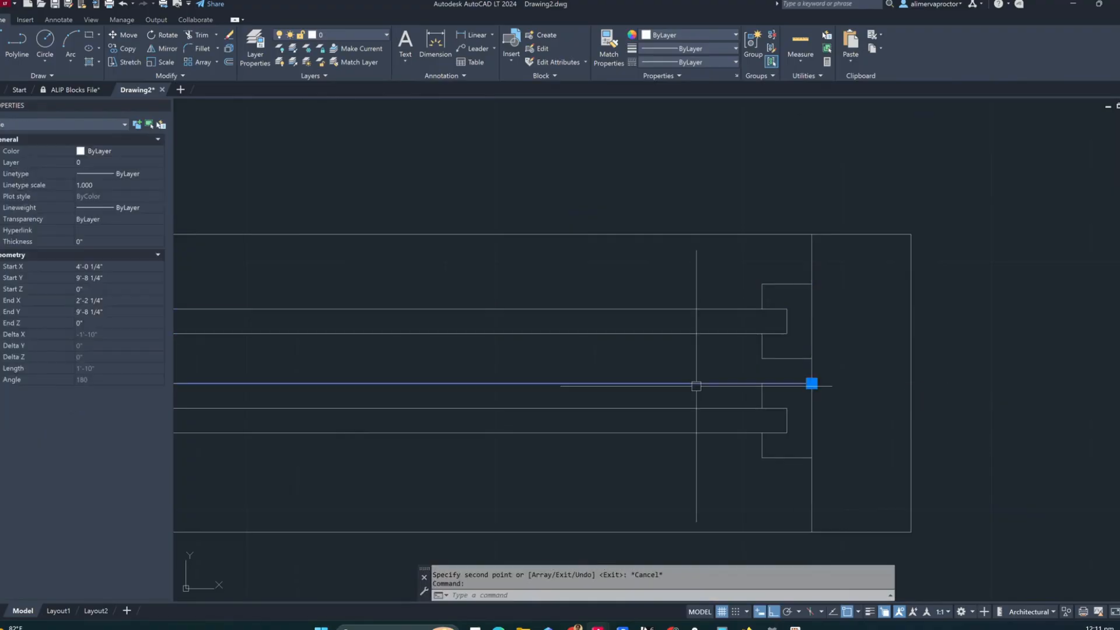
key("Delete")
scroll(696, 365, "down", 5)
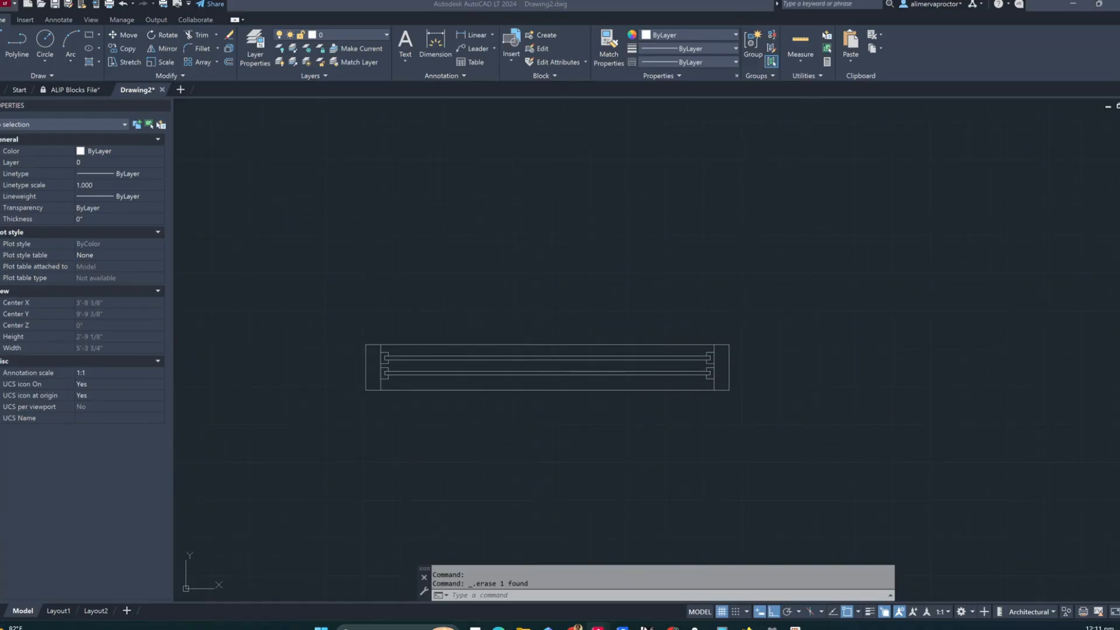
left_click(500, 434)
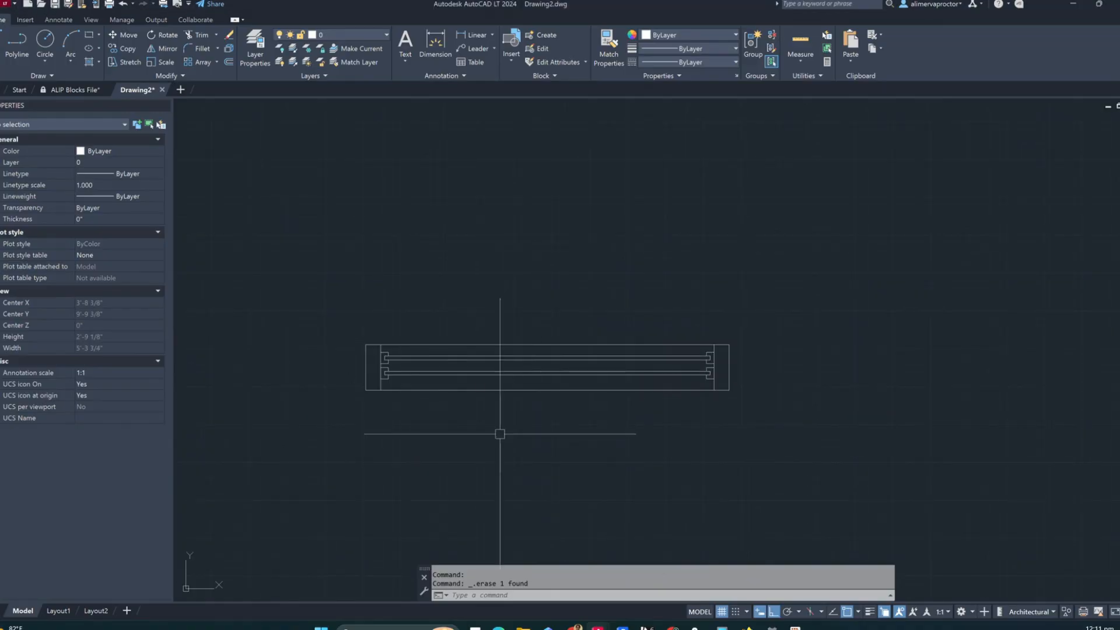
scroll(390, 420, "down", 3)
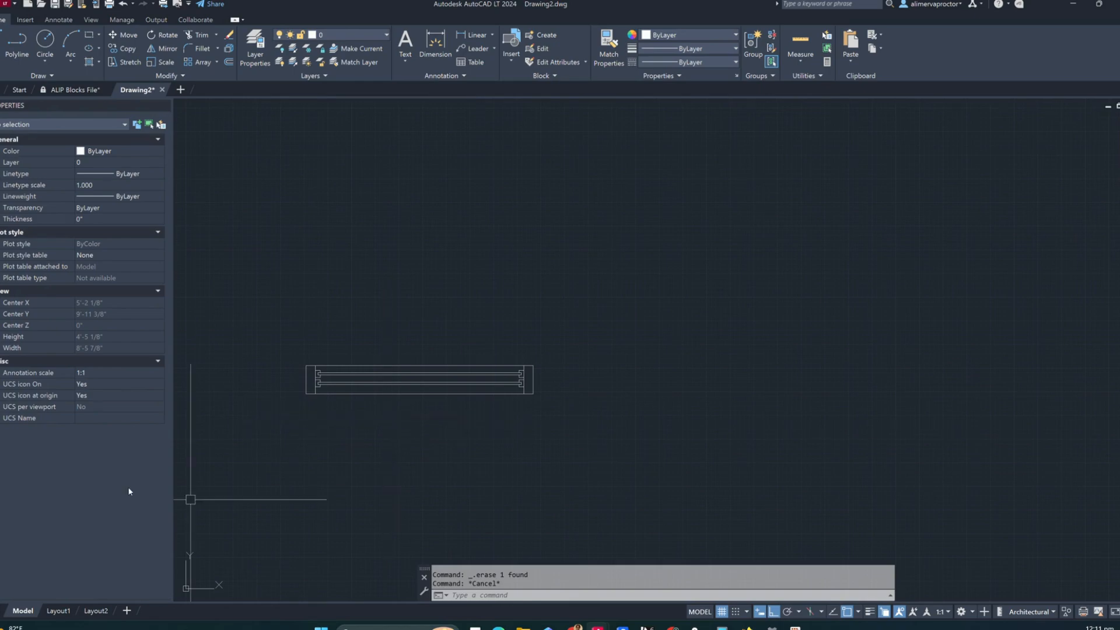
scroll(395, 417, "up", 2)
scroll(395, 418, "down", 2)
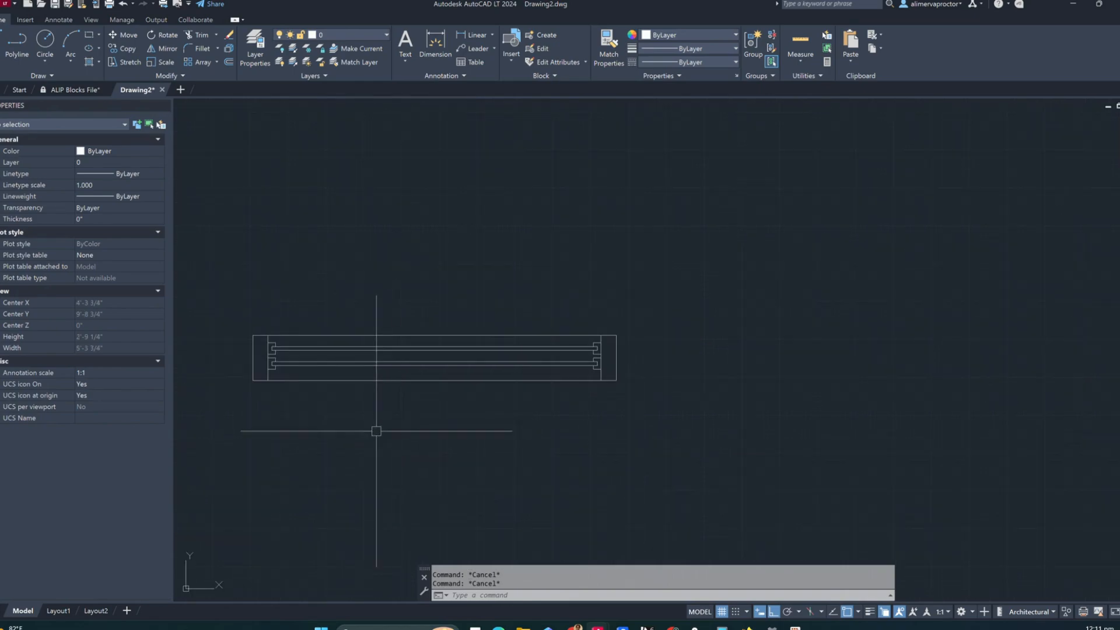
Draw a 3' by 3" rectangle to the right of the 24-inch window plan
middle_click_drag(560, 413, 518, 399)
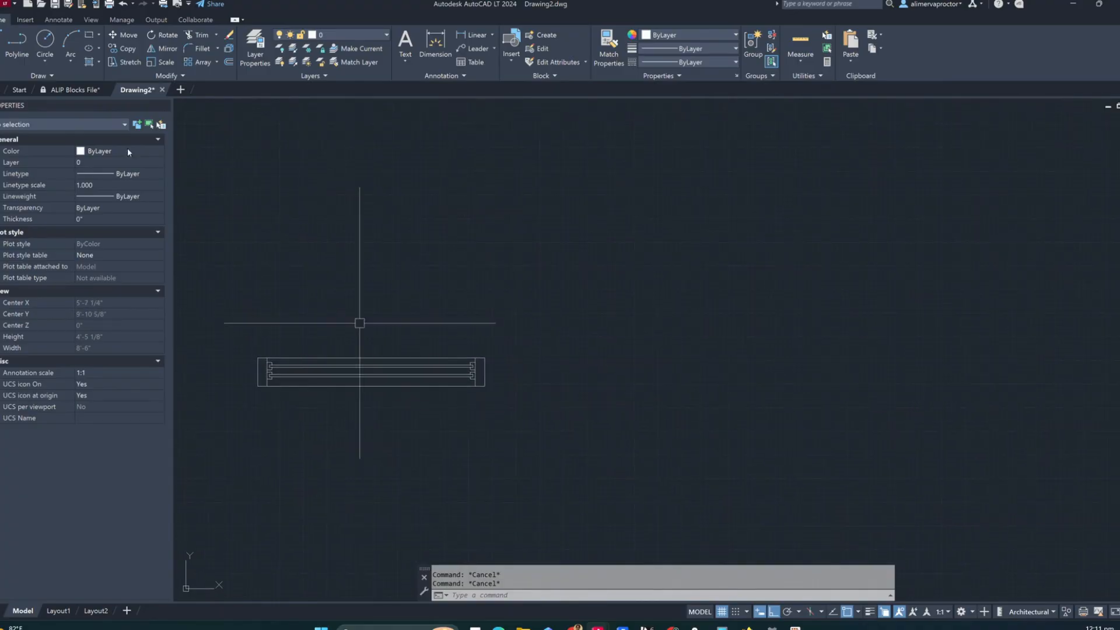
left_click(89, 35)
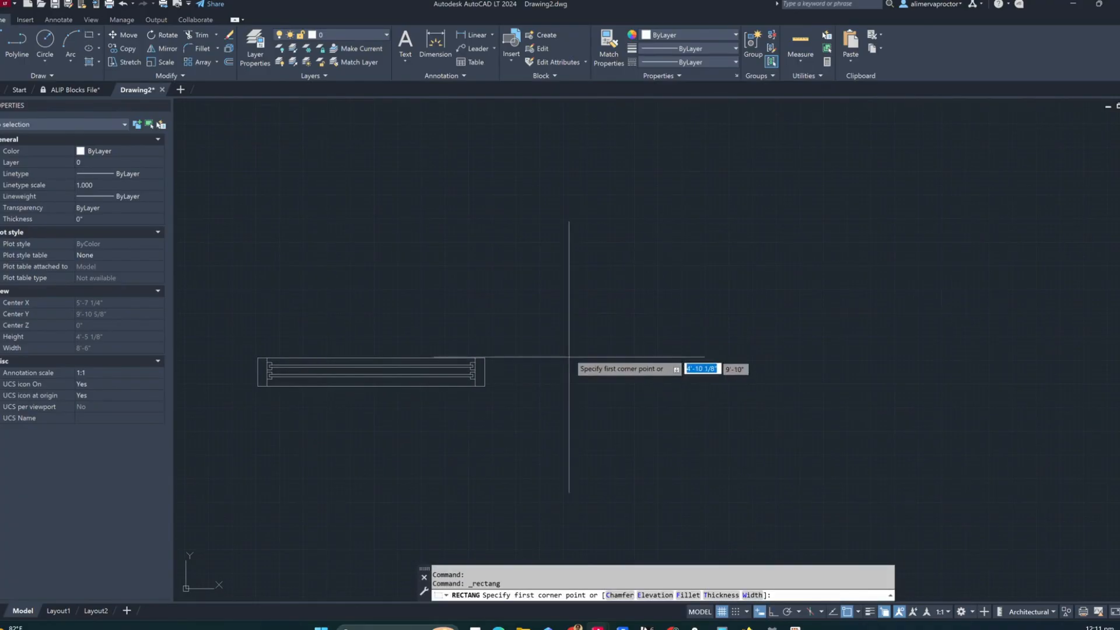
left_click(566, 349)
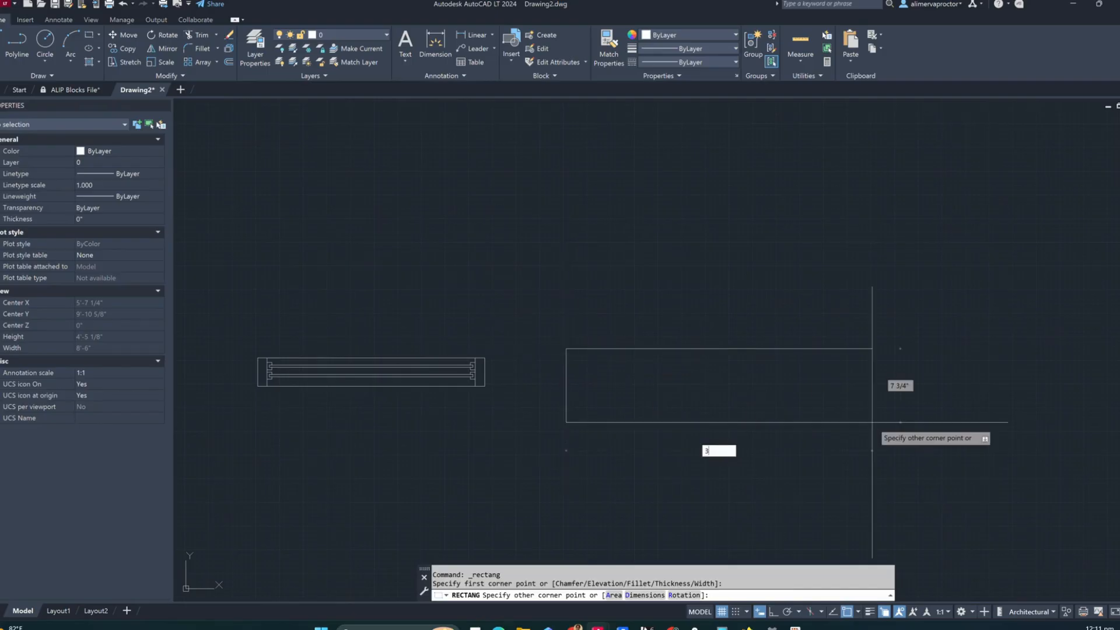
type("3'")
key("Tab")
type("3")
key("Return")
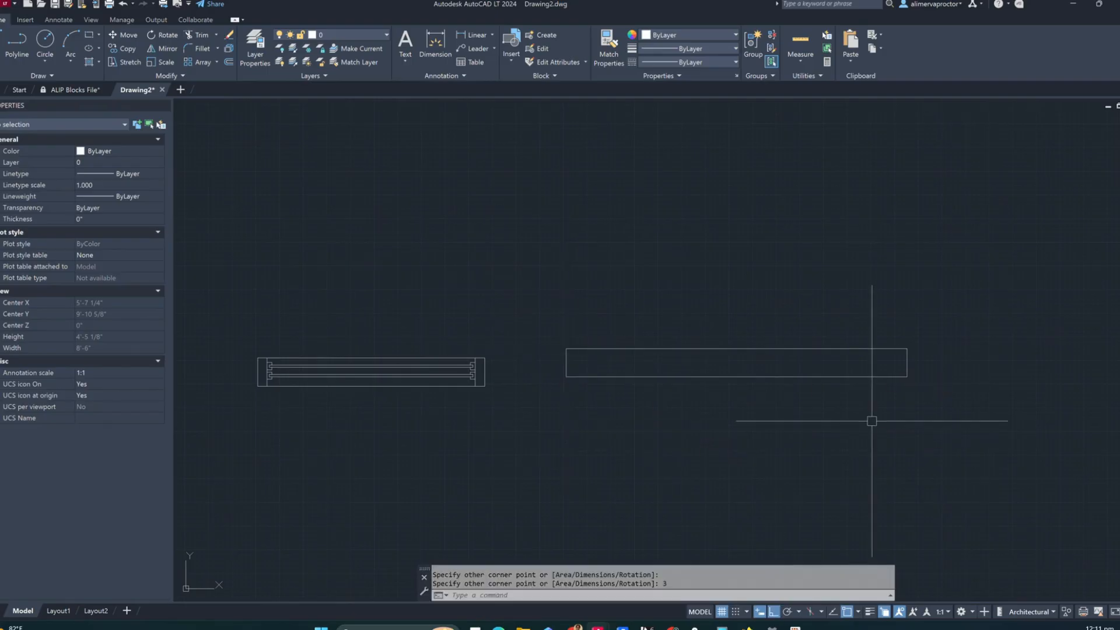
key("Escape")
key("Escape")
Move the new rectangle from its upper-left corner onto the upper-right corner of the 24-inch window frame
left_click(621, 416)
left_click(539, 309)
type("m")
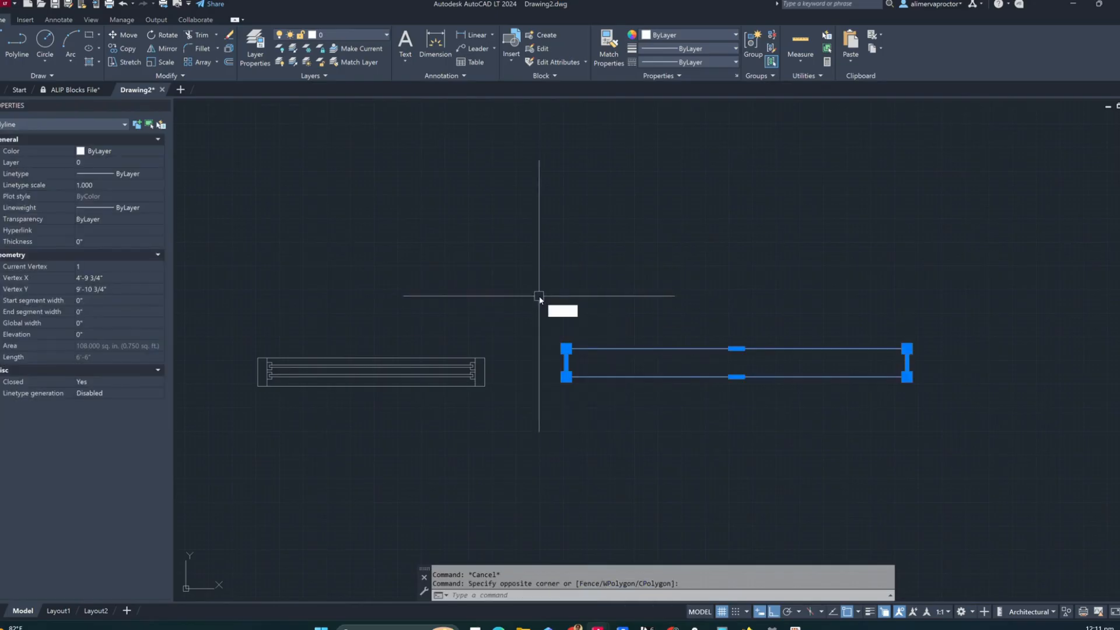
key("Return")
left_click(566, 348)
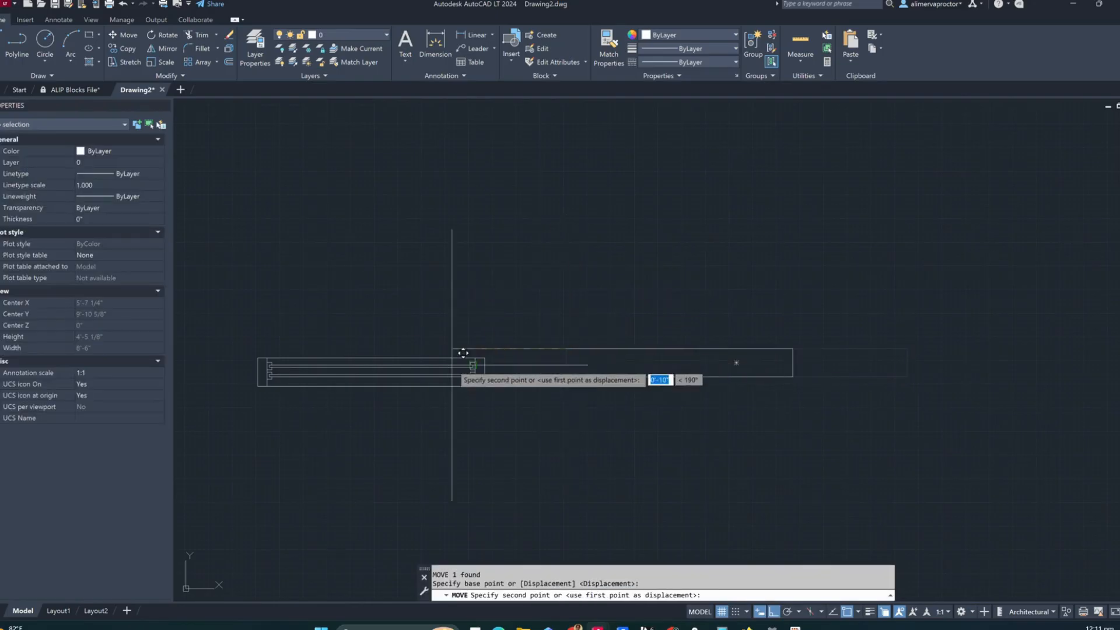
left_click(484, 358)
Move the 3' rectangle horizontally to the right by about 6 inches, leaving a gap beside the 24-inch window
left_click(672, 407)
left_click(602, 299)
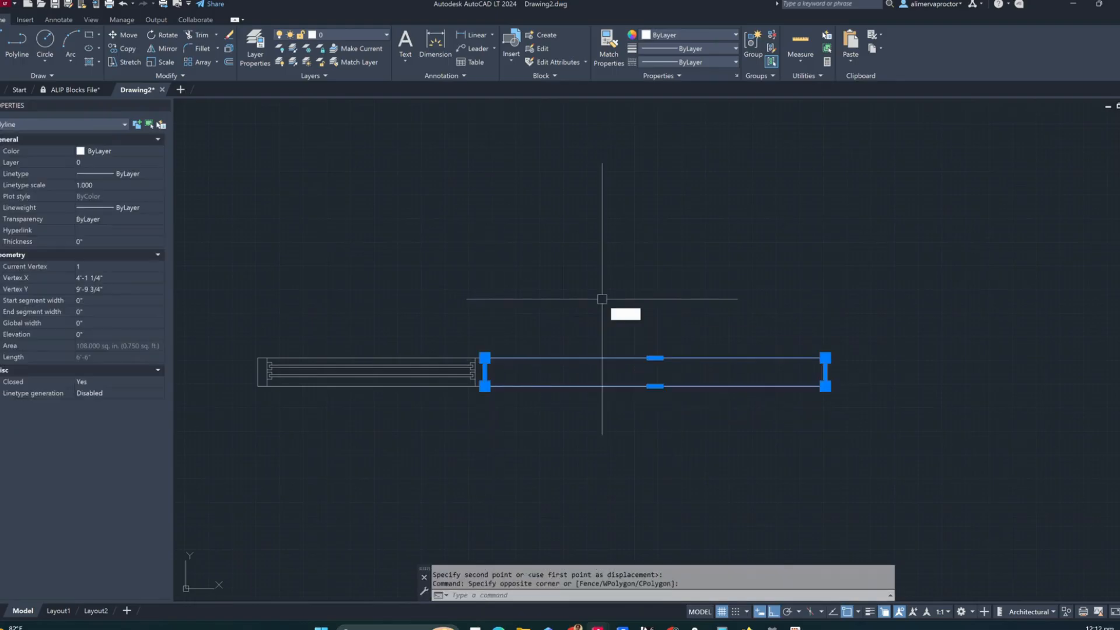
type("m")
key("Return")
left_click(619, 278)
left_click(680, 279)
key("Escape")
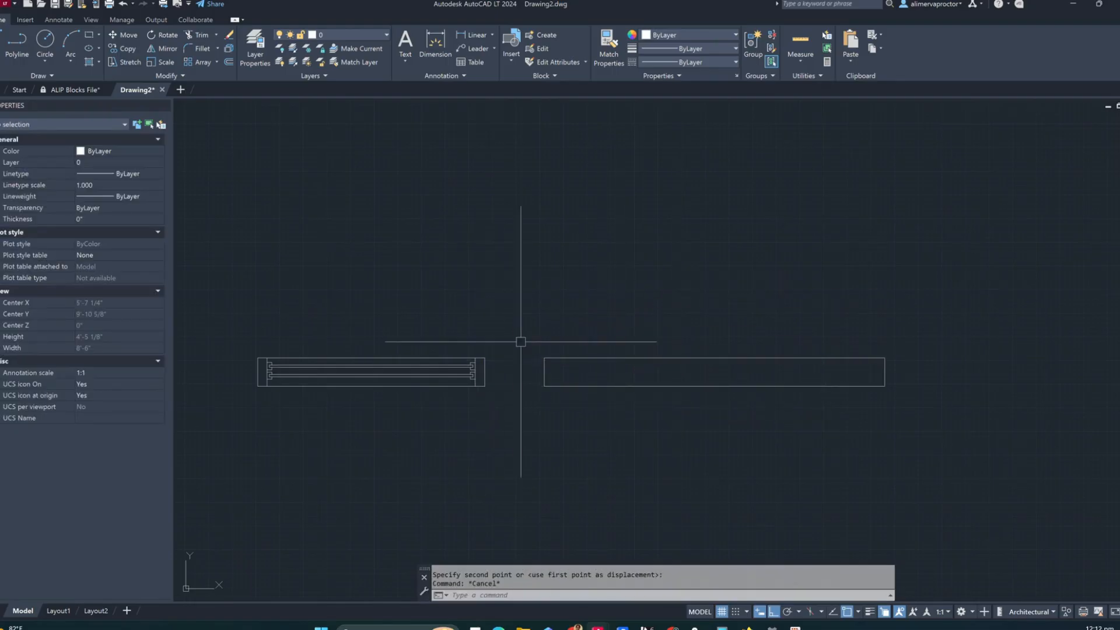
Copy the right jamb line, both right brackets and the glass lines from the 24-inch frame's upper-right corner to the 3' rectangle's upper-right corner
scroll(503, 362, "up", 2)
scroll(428, 388, "up", 2)
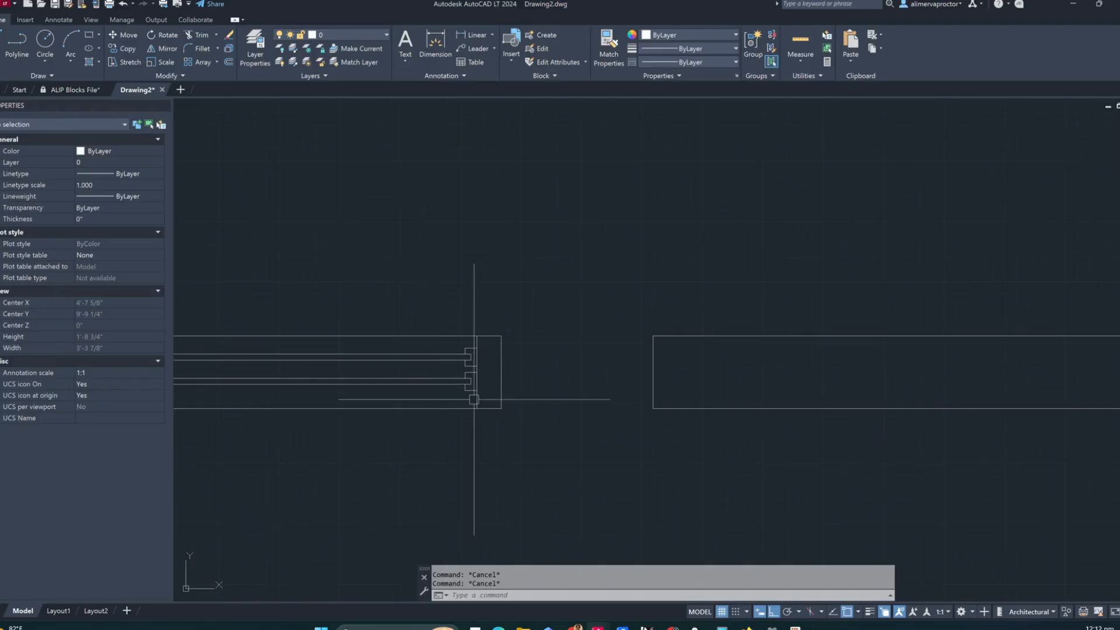
scroll(473, 400, "up", 2)
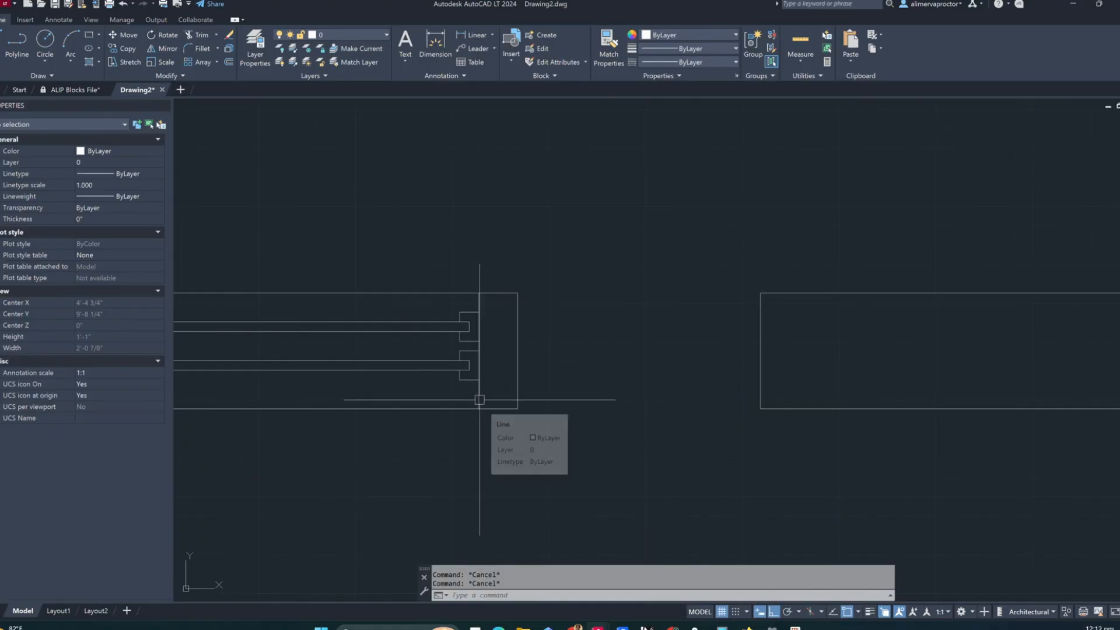
scroll(490, 384, "up", 2)
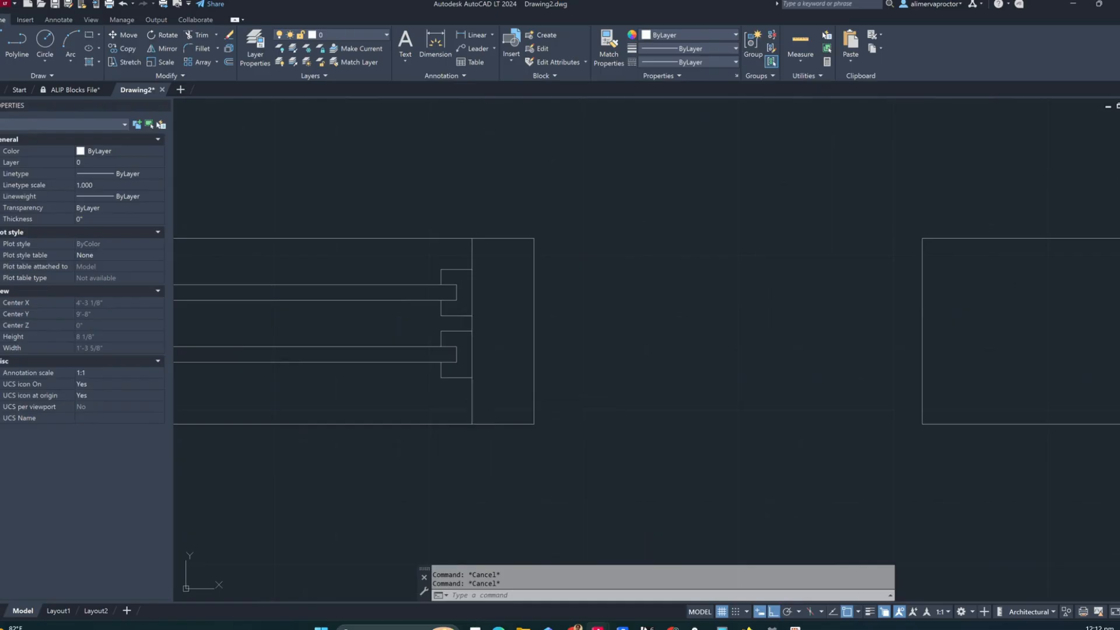
left_click(472, 404)
scroll(452, 369, "up", 2)
left_click(454, 389)
left_click(432, 373)
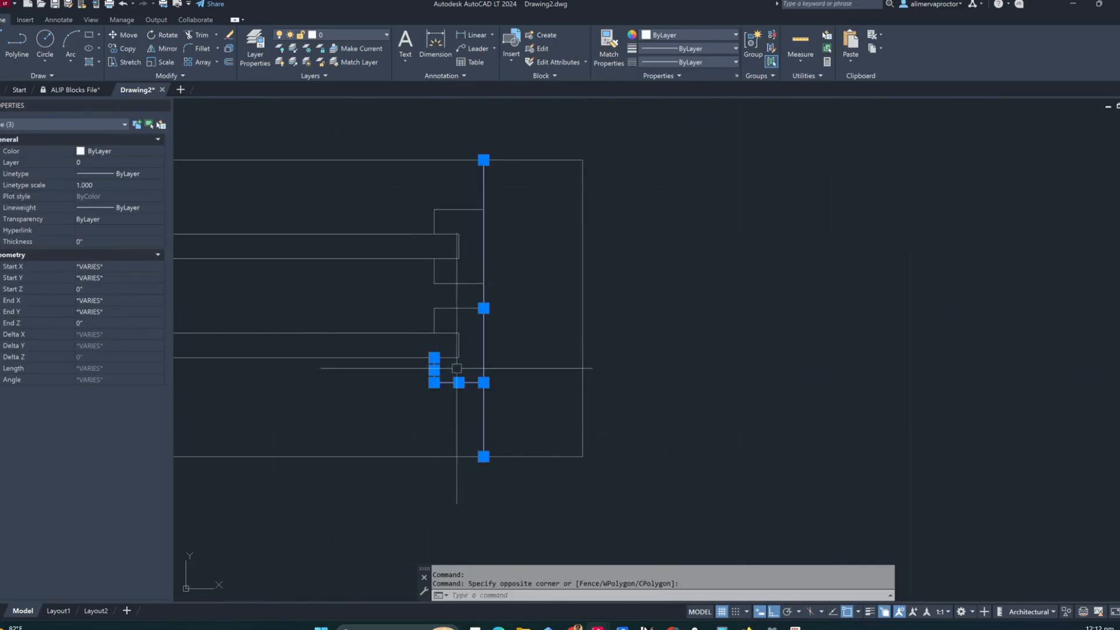
left_click(475, 362)
left_click(445, 326)
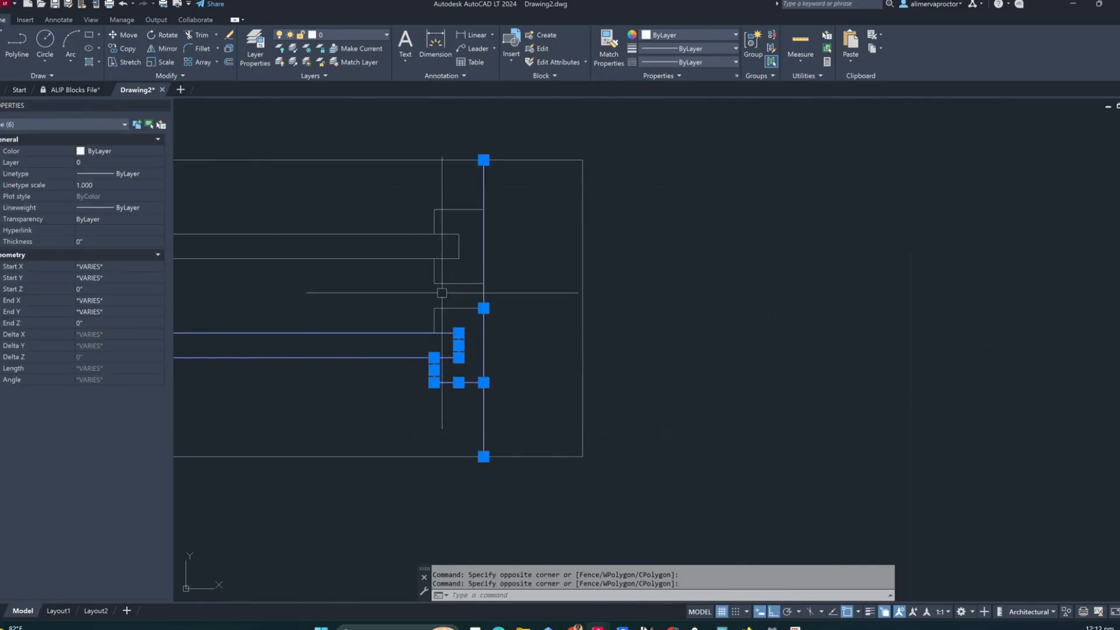
left_click(463, 263)
left_click(447, 231)
left_click(461, 289)
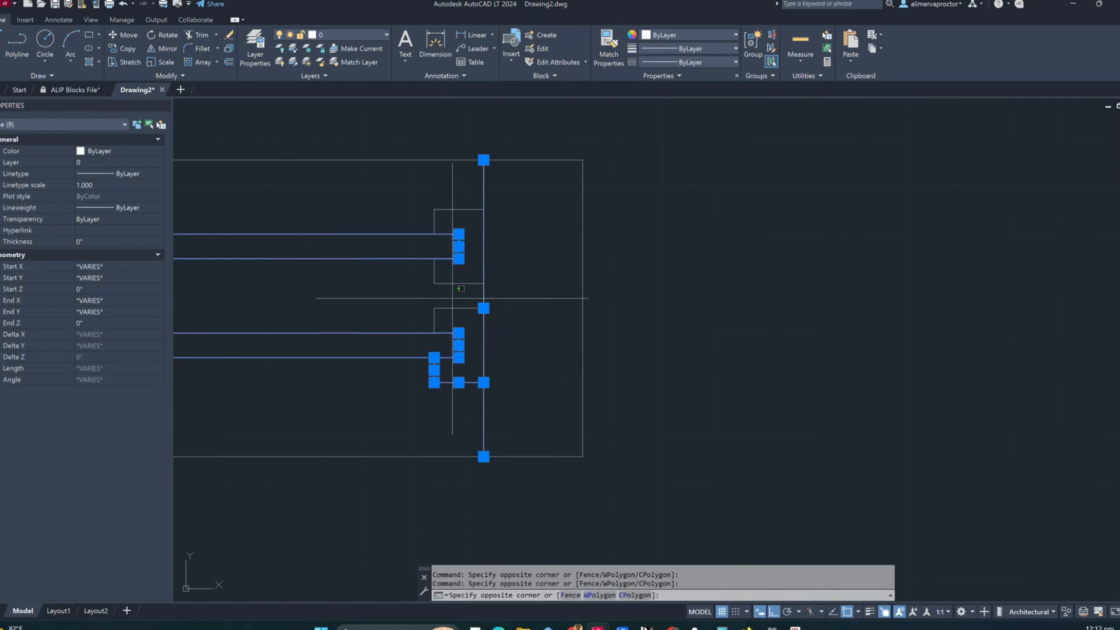
left_click(420, 273)
left_click(452, 221)
left_click(416, 193)
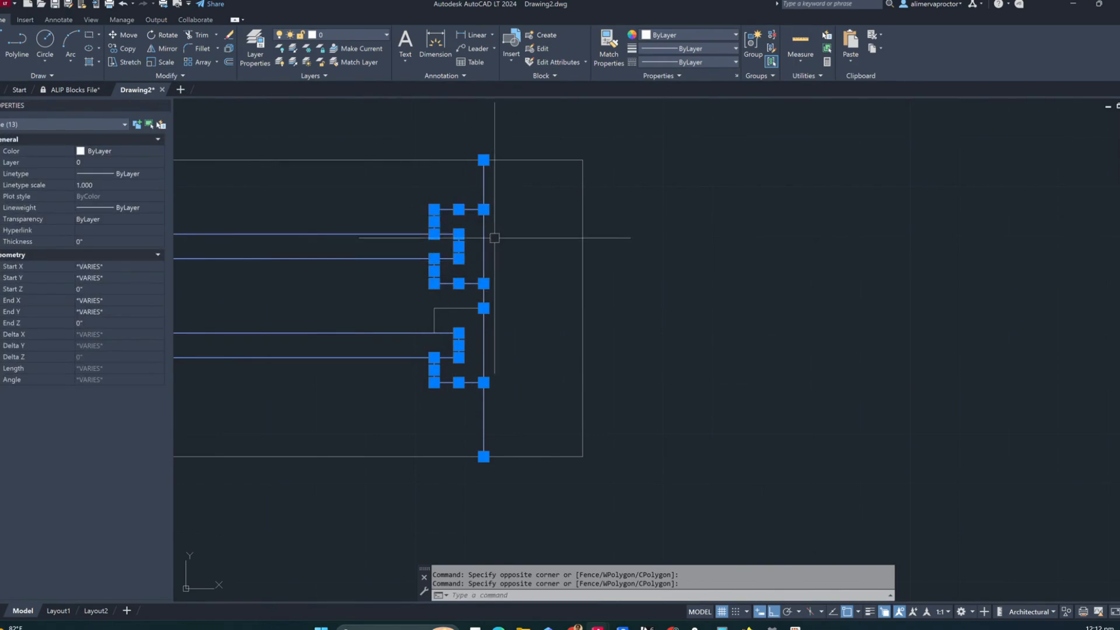
scroll(478, 240, "up", 1)
left_click(442, 370)
left_click(387, 327)
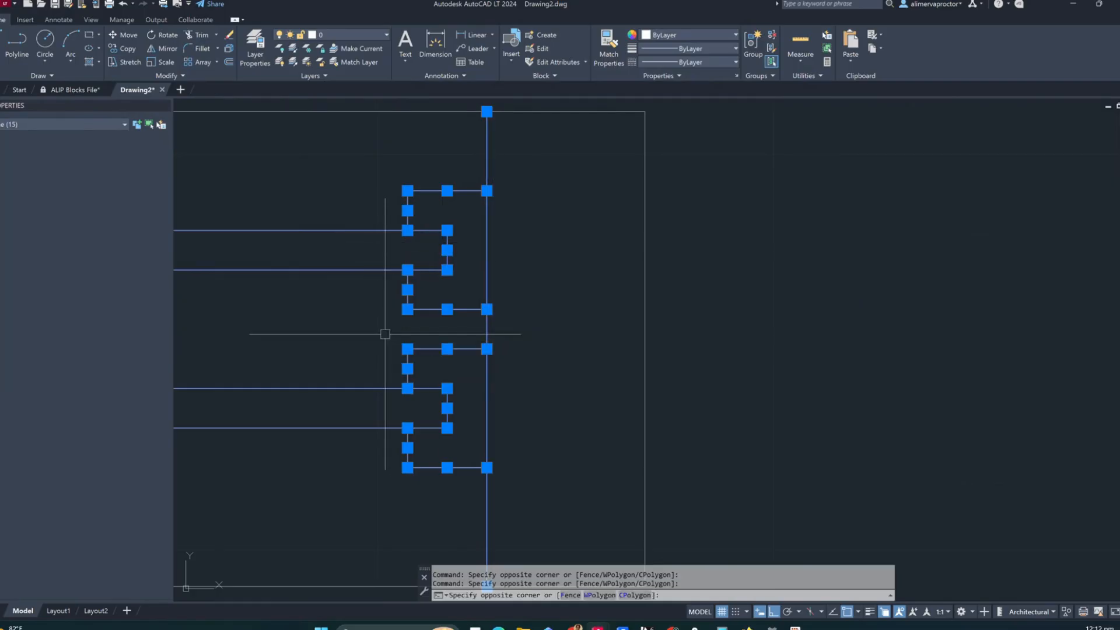
scroll(486, 309, "down", 8)
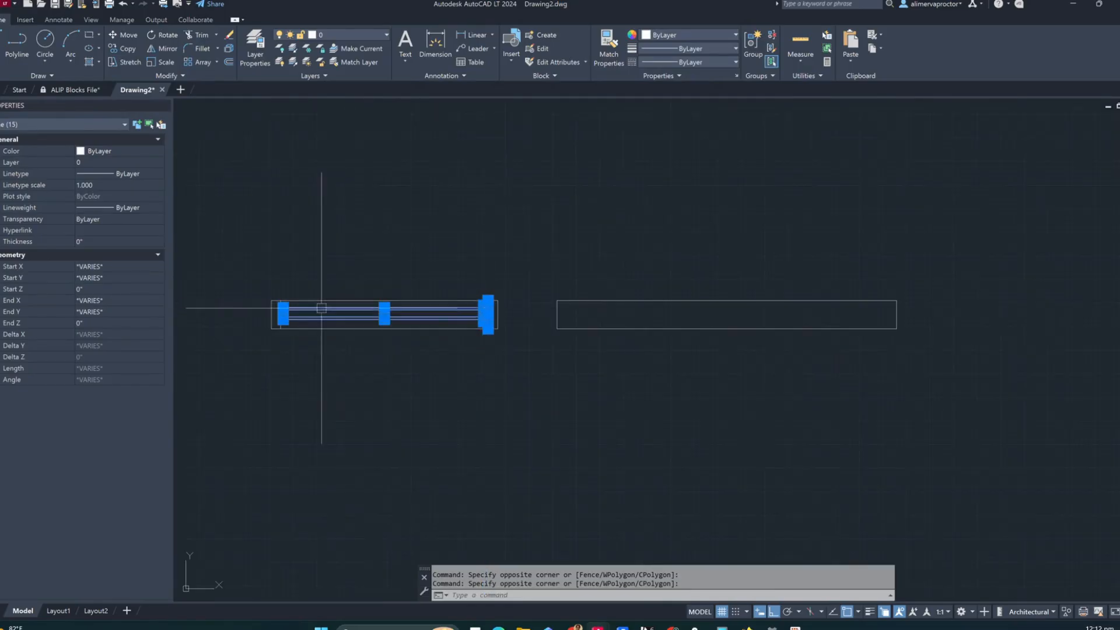
scroll(519, 301, "up", 5)
scroll(455, 316, "up", 6)
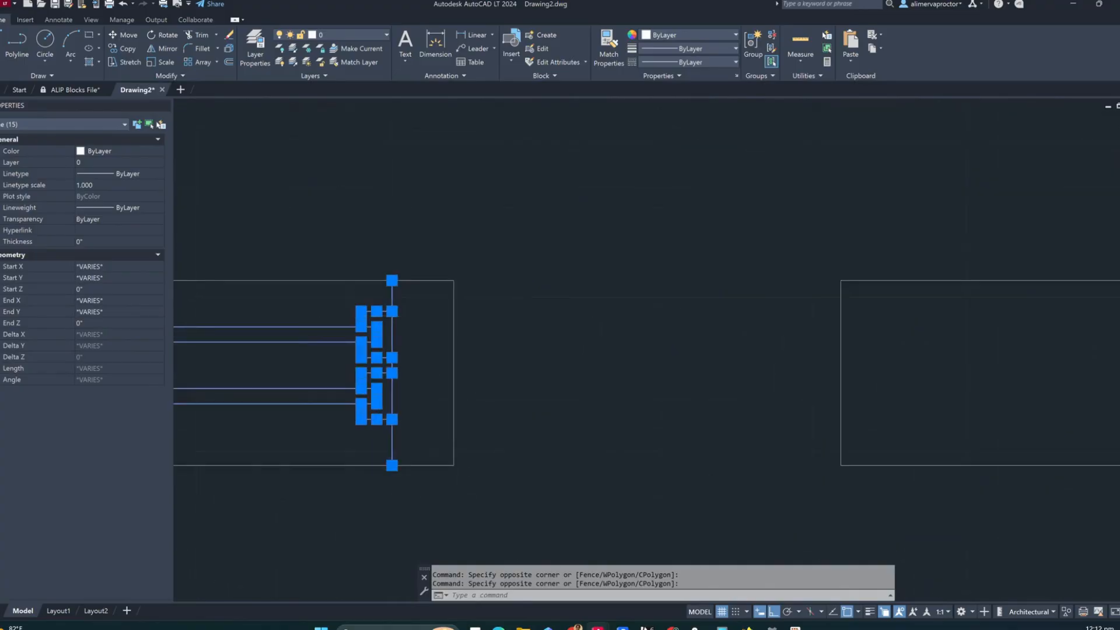
type("o")
key("Return")
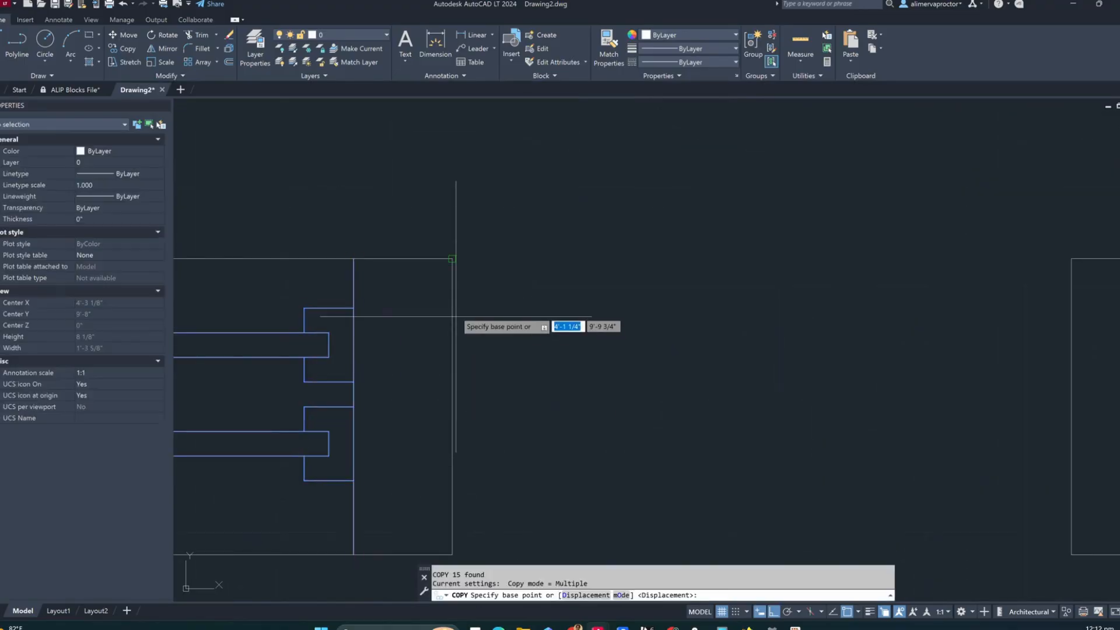
left_click(452, 258)
scroll(505, 251, "down", 6)
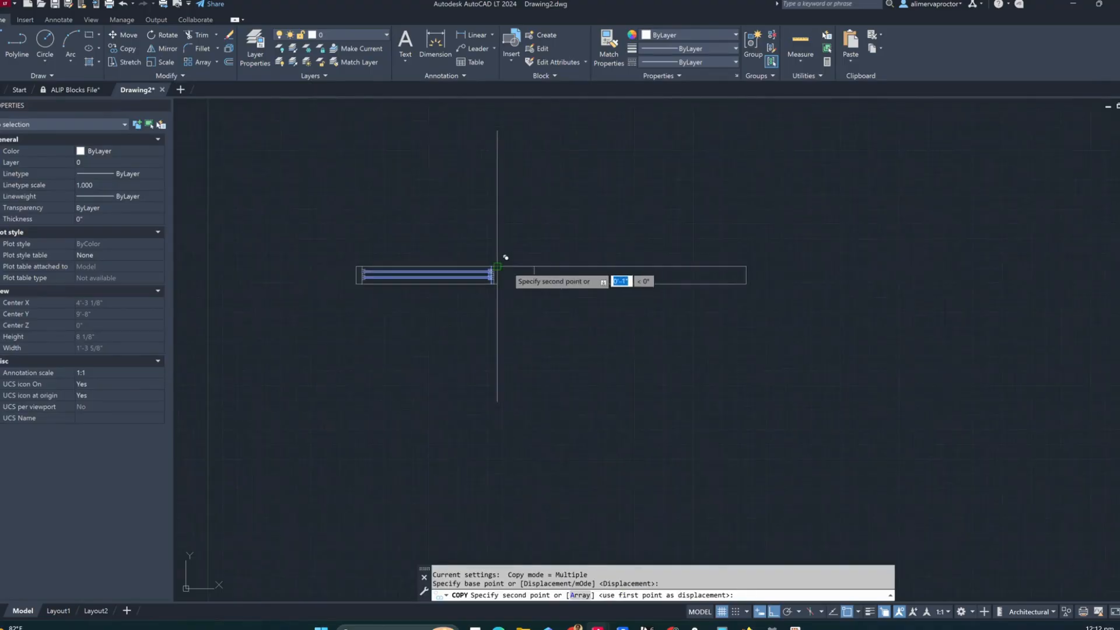
scroll(602, 247, "up", 4)
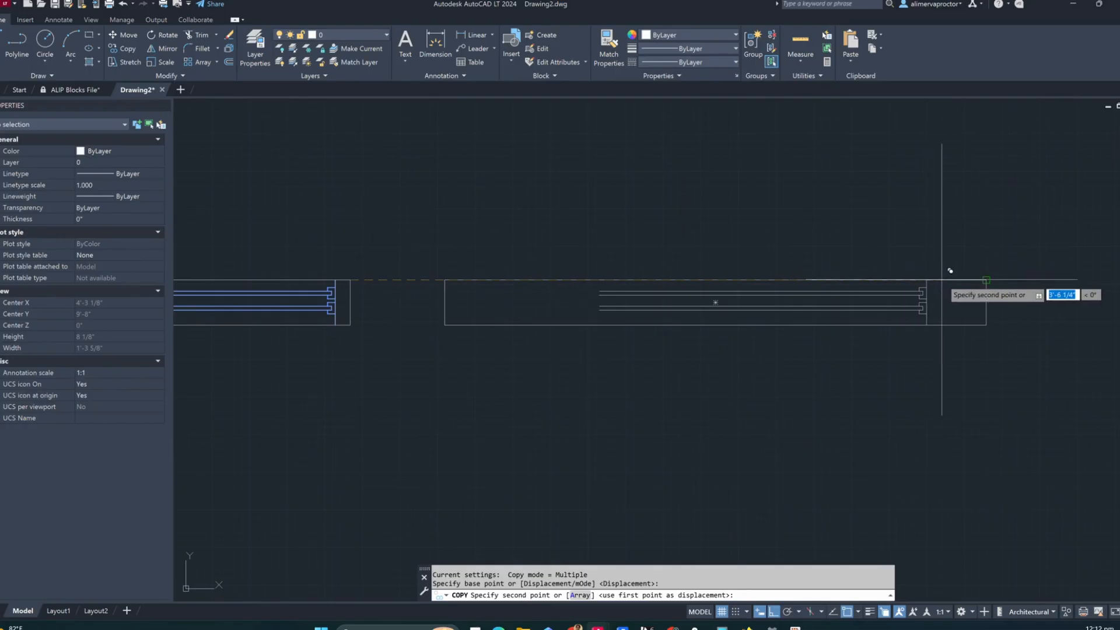
left_click(986, 280)
key("Escape")
Mirror the 3' frame's right jamb line, brackets and glass end lines about a vertical axis through the bottom edge's midpoint, keeping the originals
scroll(964, 291, "up", 2)
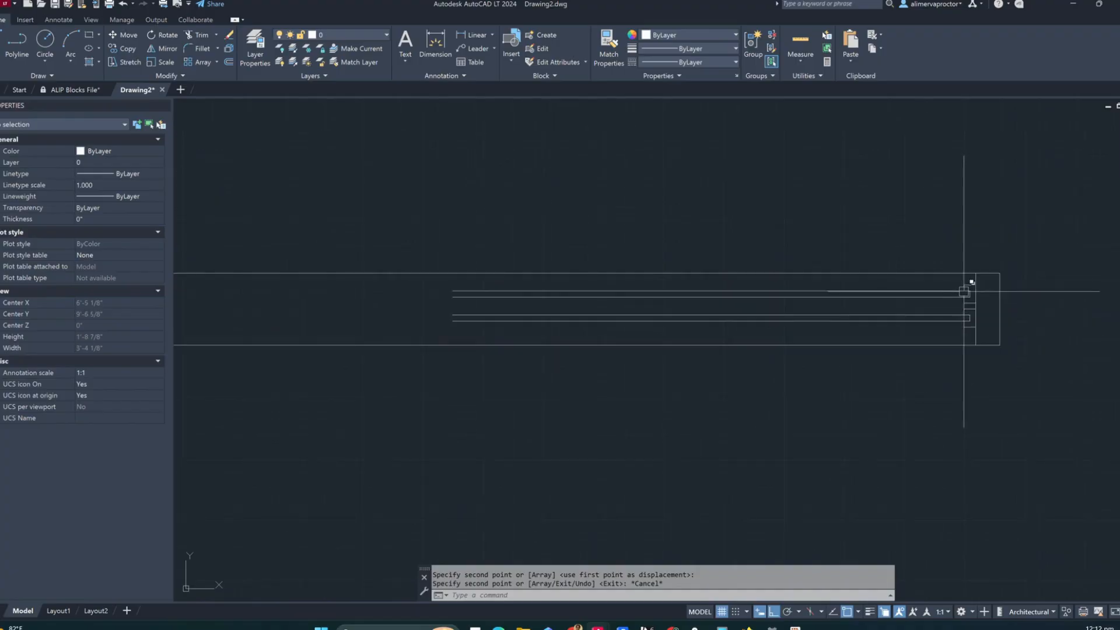
scroll(964, 291, "up", 6)
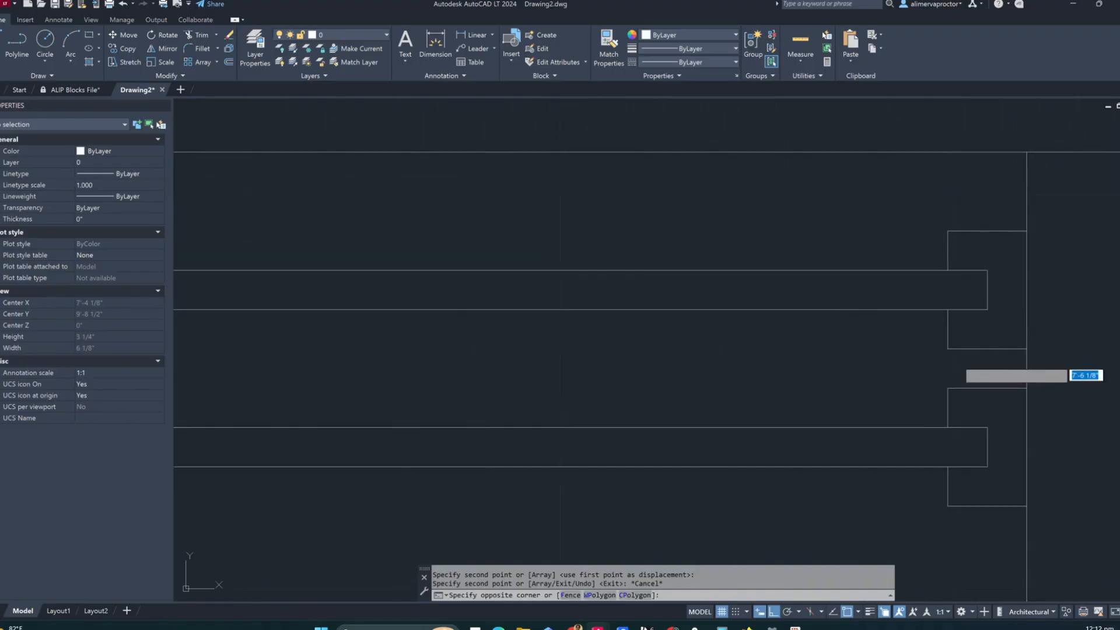
left_click(925, 332)
left_click(972, 244)
left_click(930, 202)
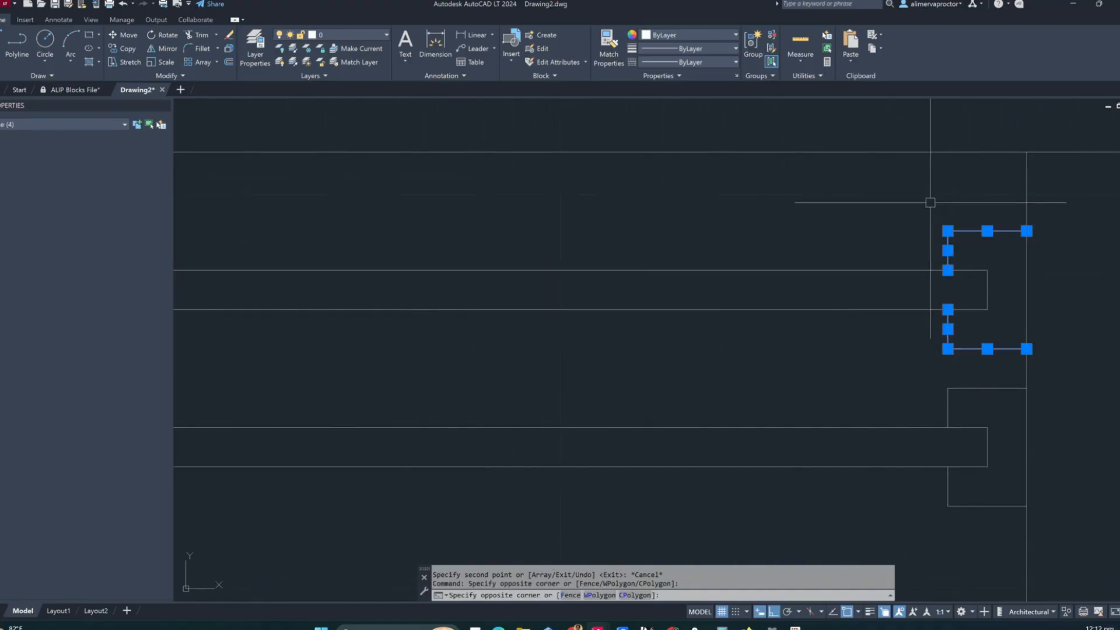
left_click(987, 289)
scroll(851, 244, "down", 2)
scroll(947, 408, "up", 2)
left_click(944, 426)
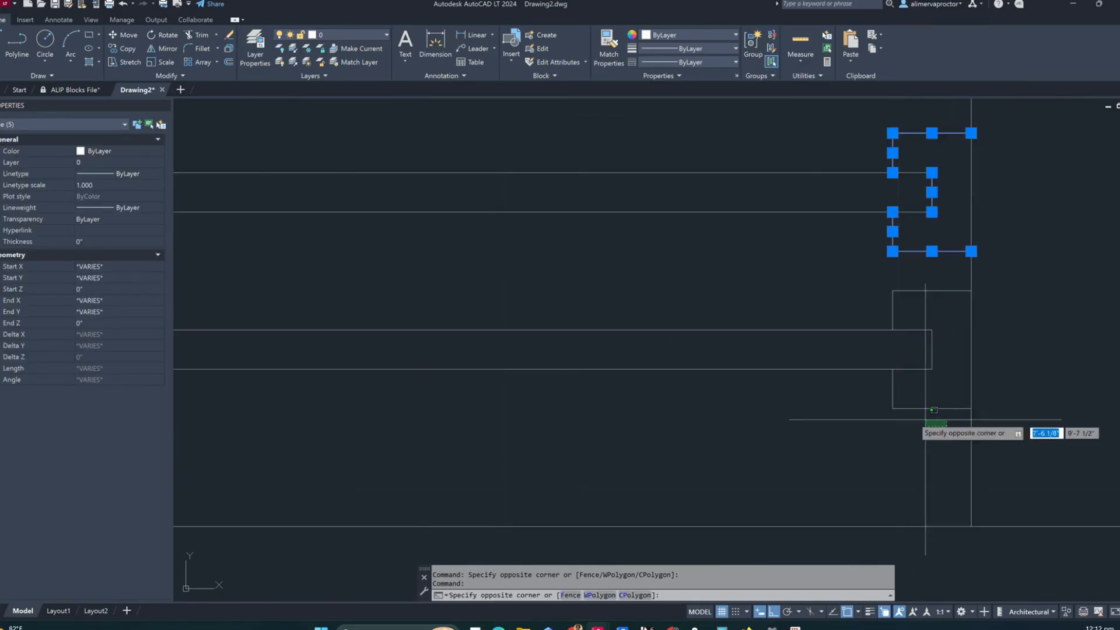
left_click(875, 400)
left_click(931, 352)
left_click(908, 302)
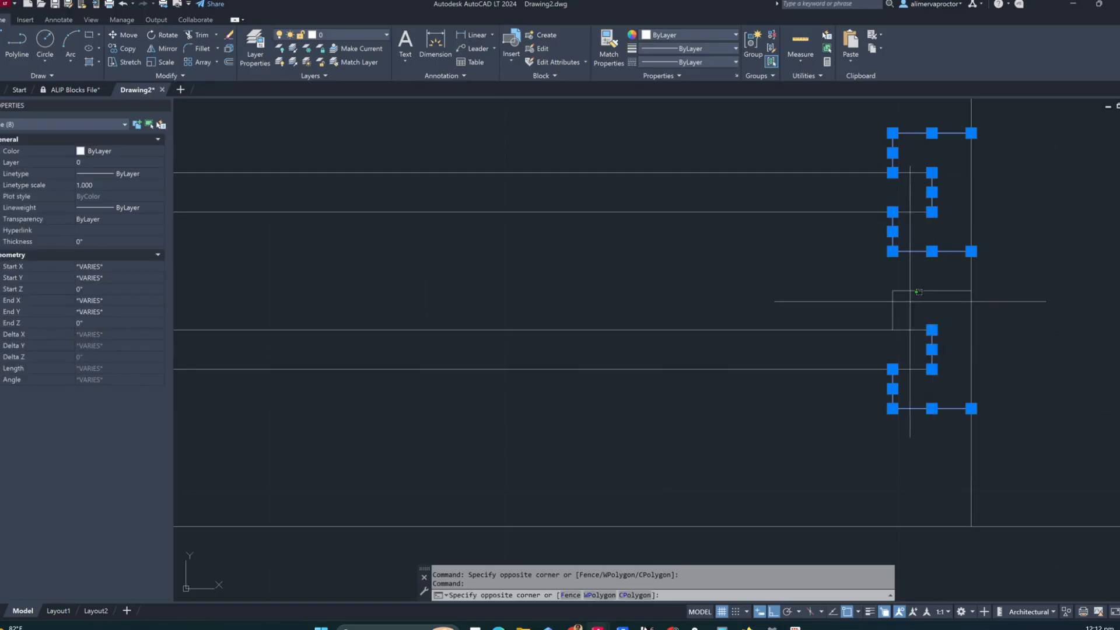
left_click(877, 272)
left_click(991, 267)
left_click(937, 268)
scroll(904, 284, "down", 4)
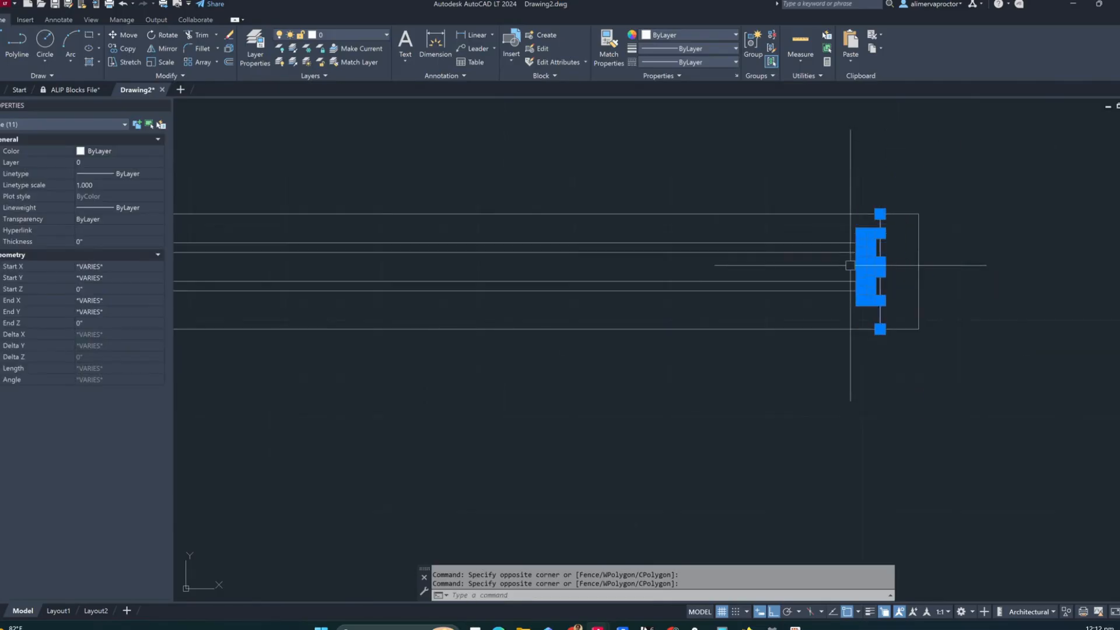
key("Return")
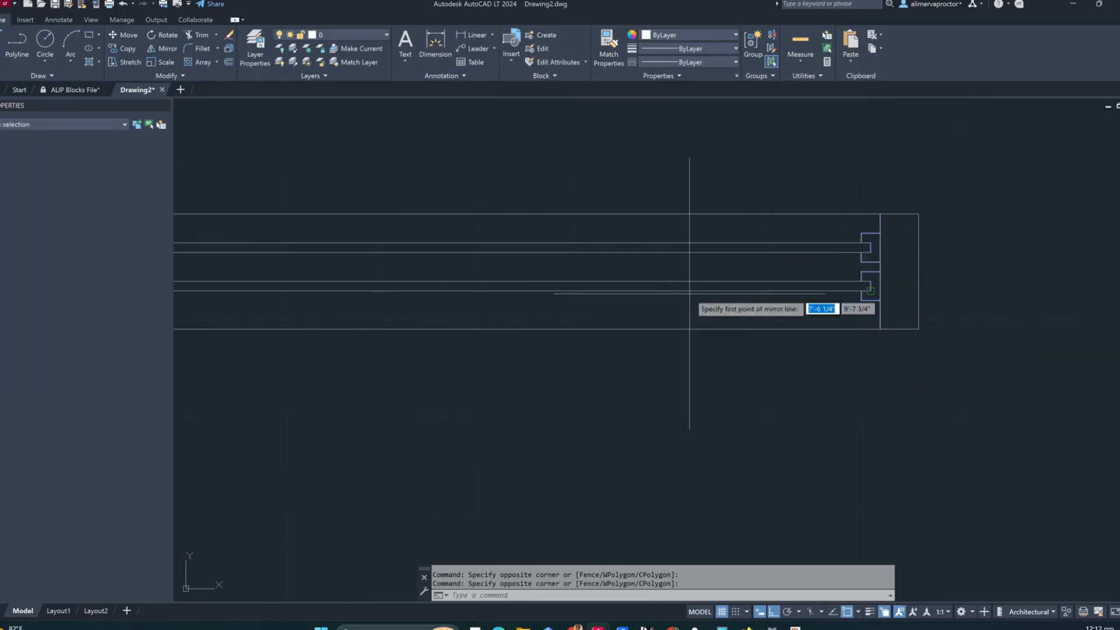
scroll(583, 345, "down", 2)
middle_click_drag(463, 336, 570, 347)
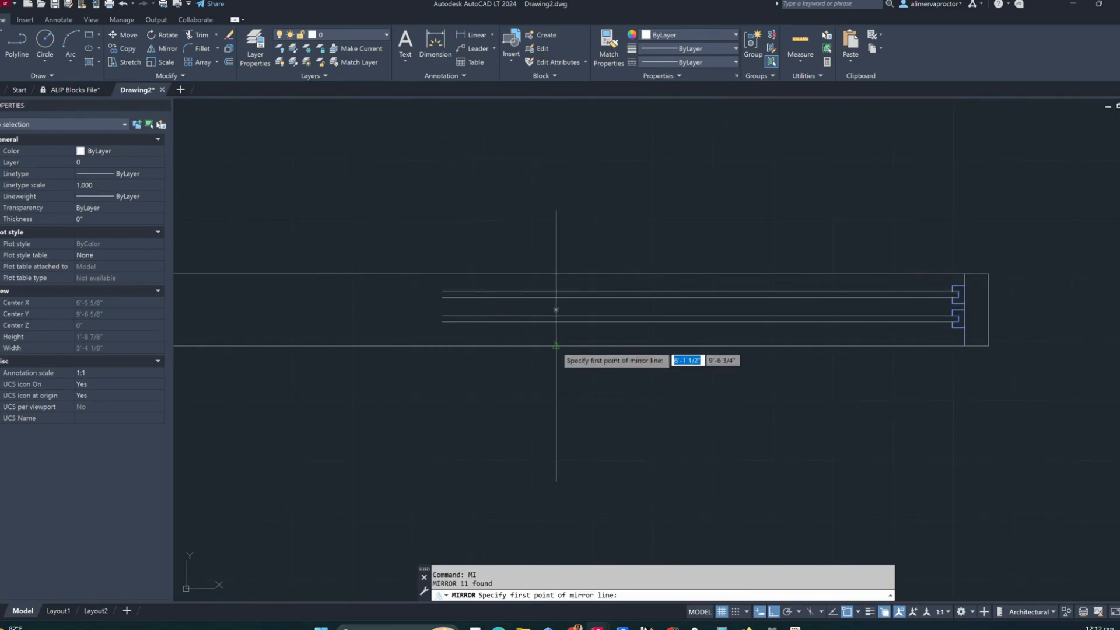
left_click(556, 346)
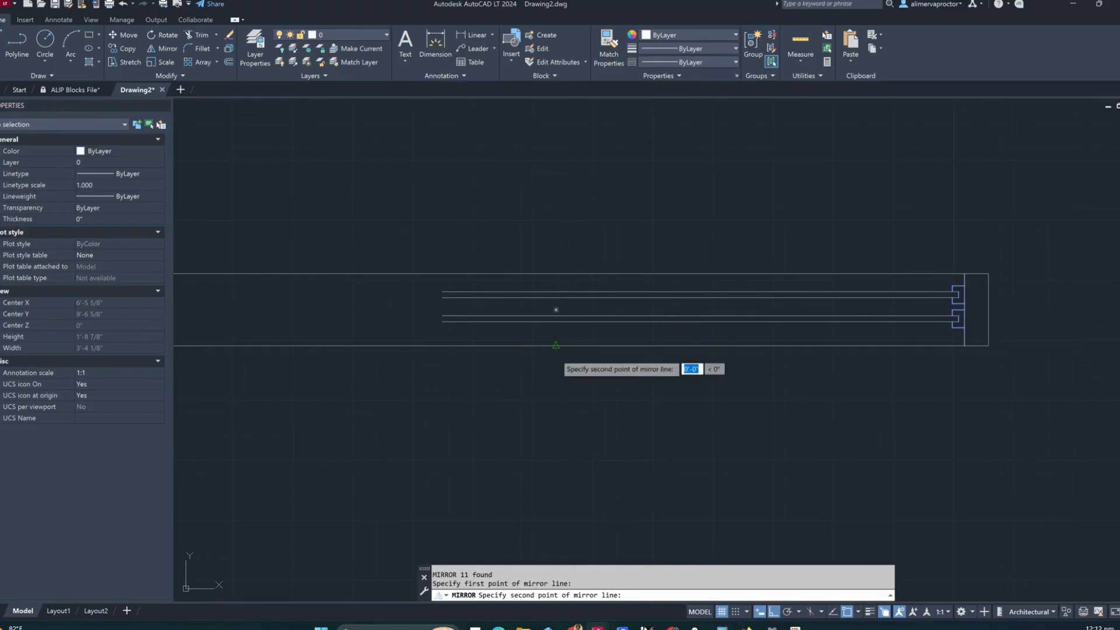
scroll(540, 436, "down", 3)
left_click(541, 445)
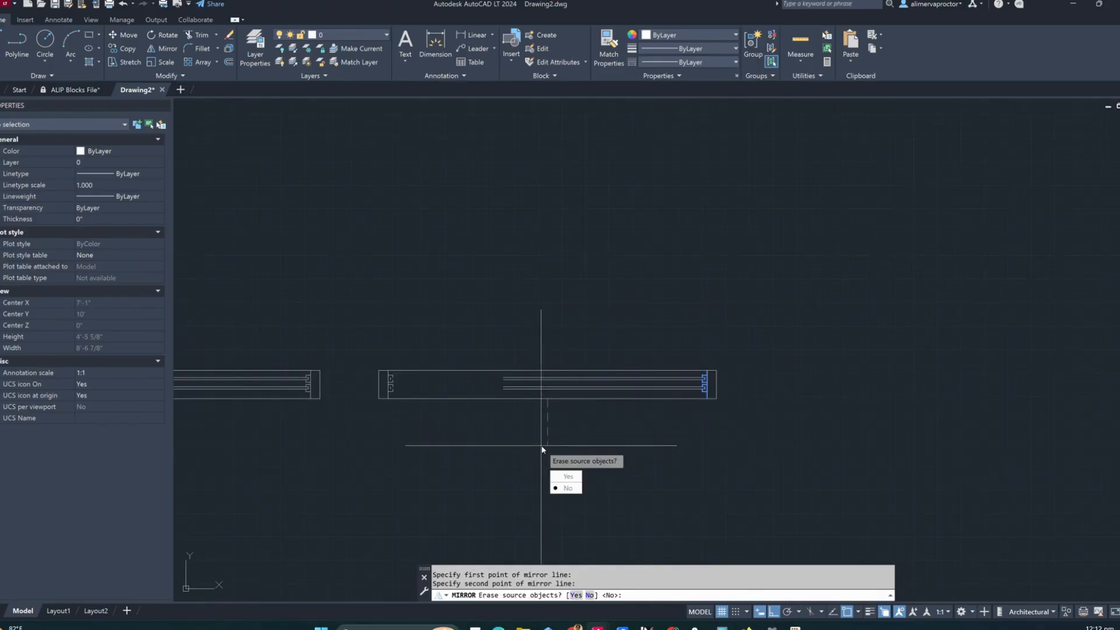
key("Return")
Extend the four glass lines of the 3' window plan to the left brackets, closing both bracket profiles
scroll(349, 373, "up", 6)
middle_click_drag(367, 362, 430, 388)
type("ex")
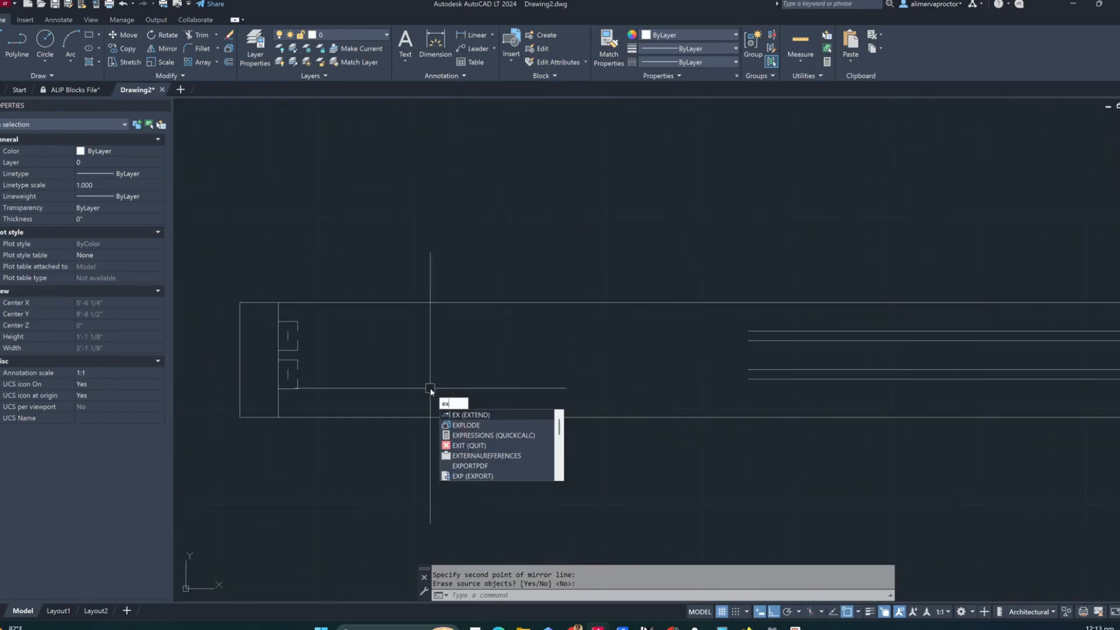
key("Return")
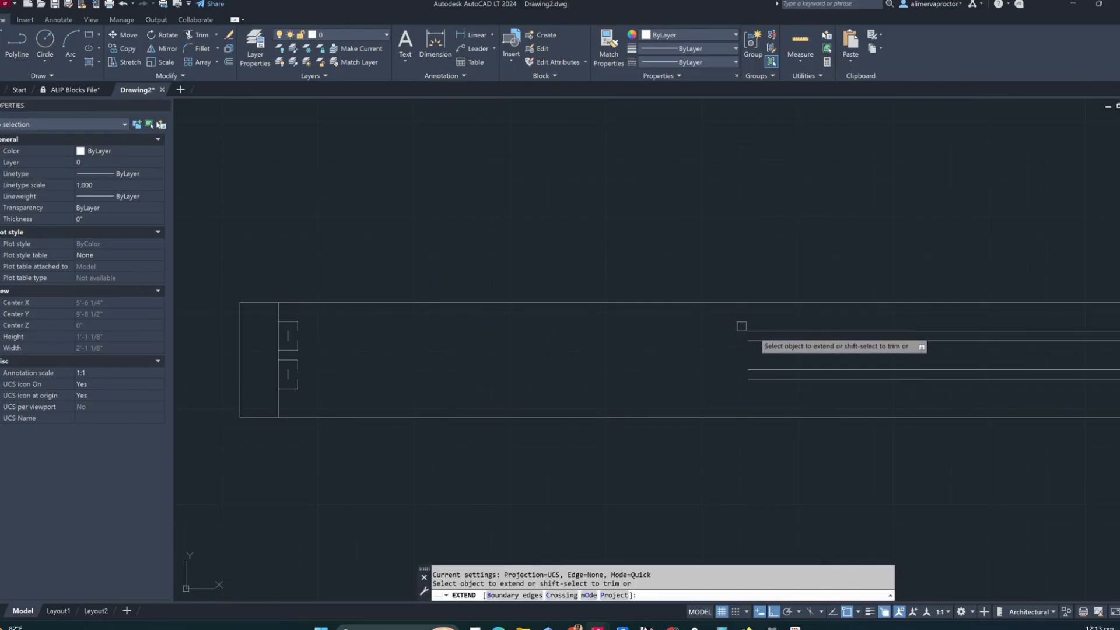
left_click(751, 342)
left_click(751, 343)
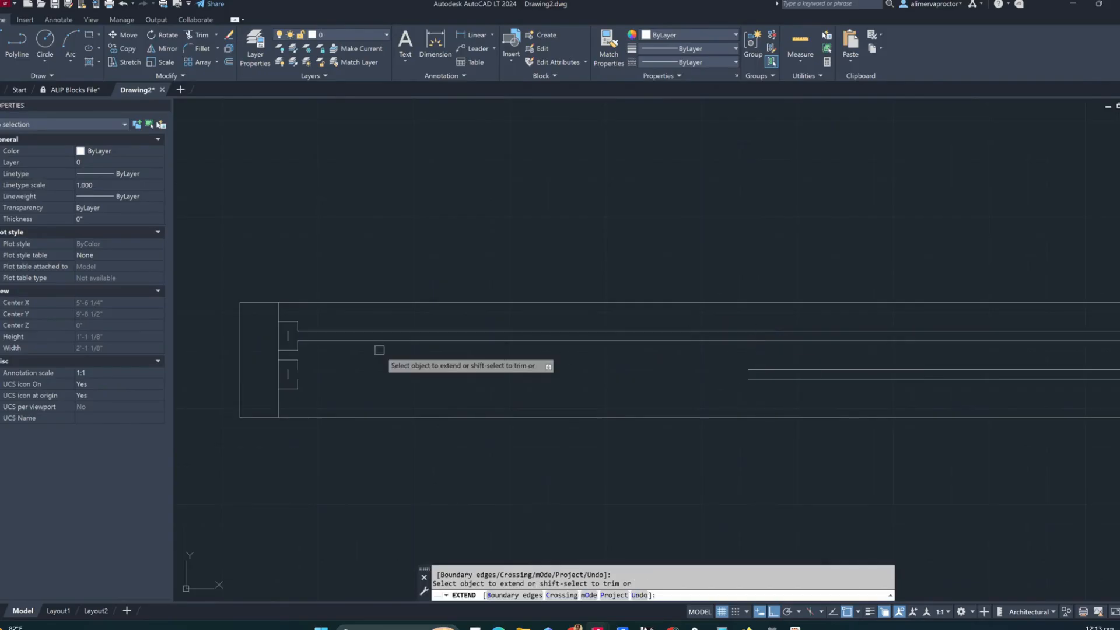
left_click(367, 338)
left_click(354, 329)
left_click(759, 370)
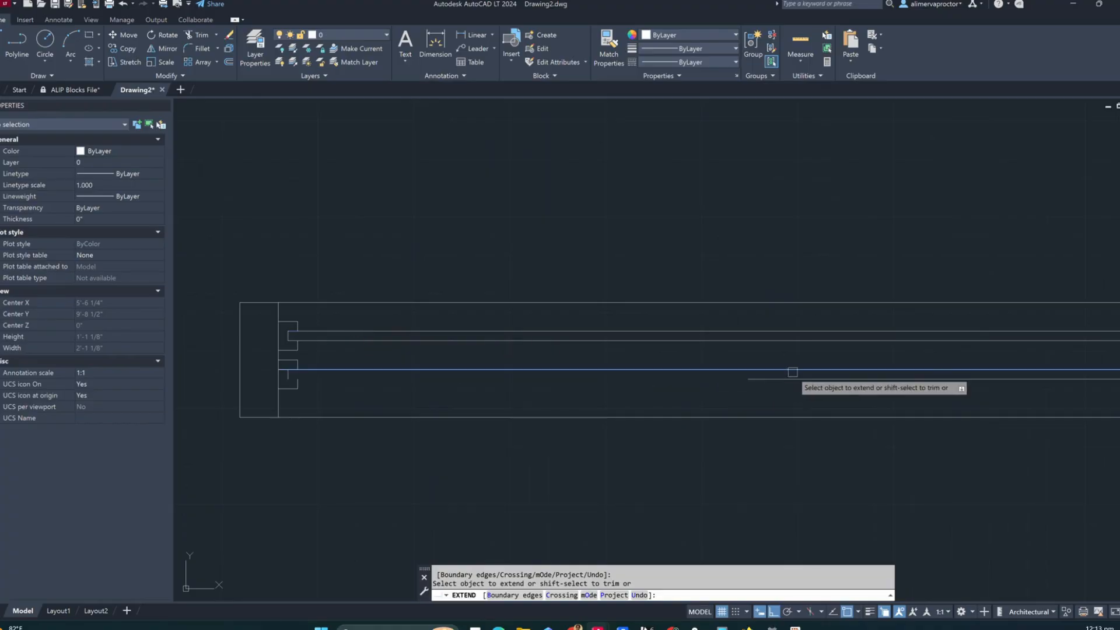
left_click(785, 378)
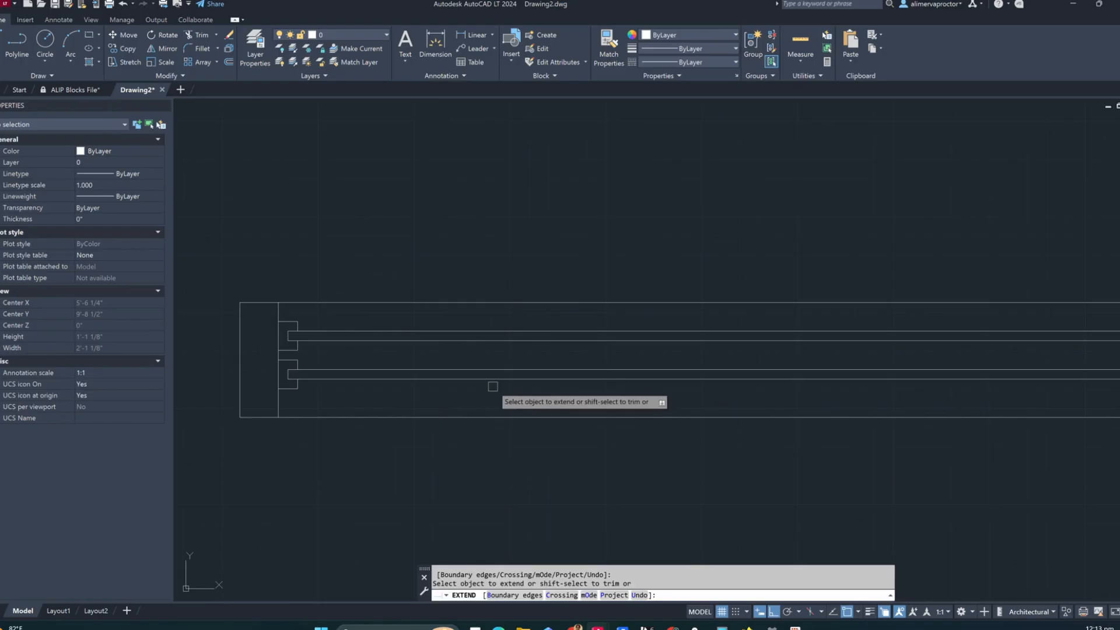
key("Return")
Define the whole 24-inch window plan as block "2ft hung window plan" with its base point at the left edge's midpoint
scroll(530, 381, "down", 8)
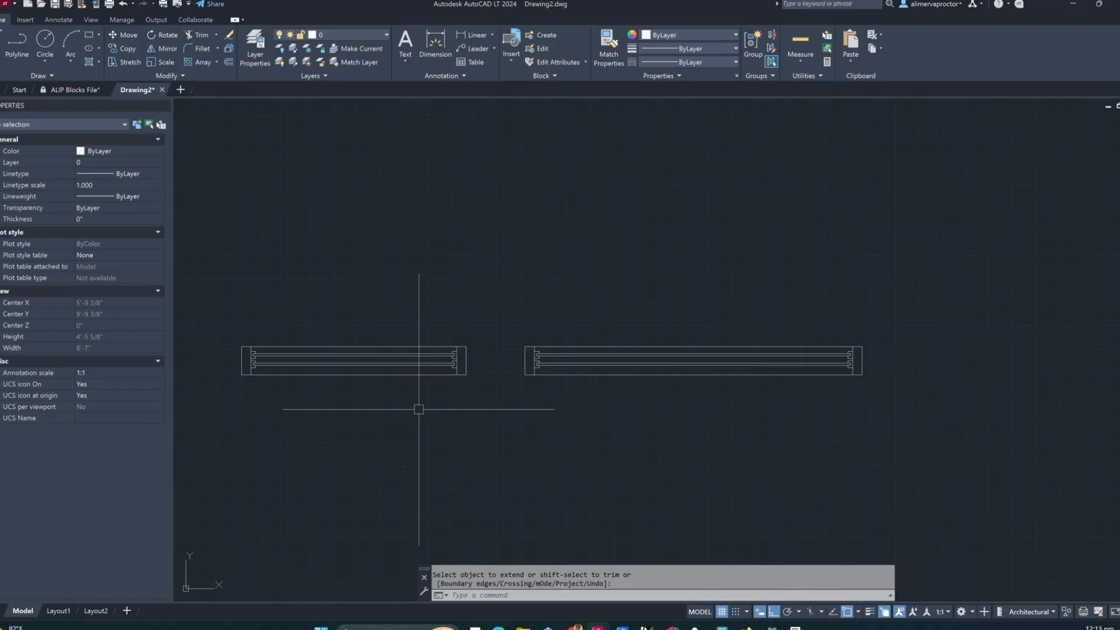
middle_click_drag(456, 402, 562, 423)
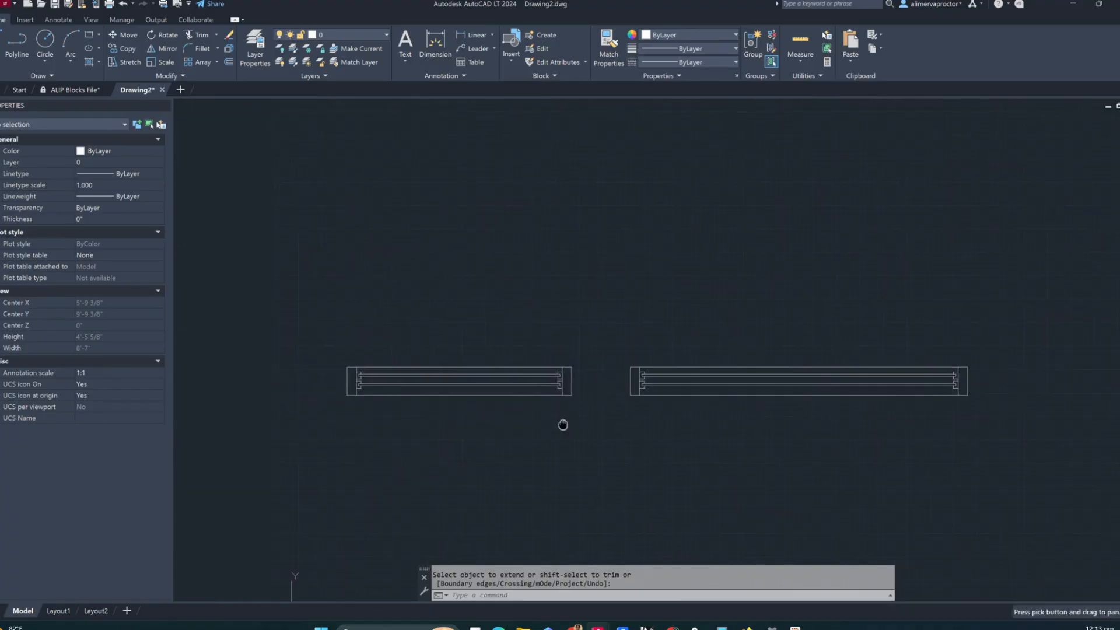
left_click_drag(573, 410, 321, 346)
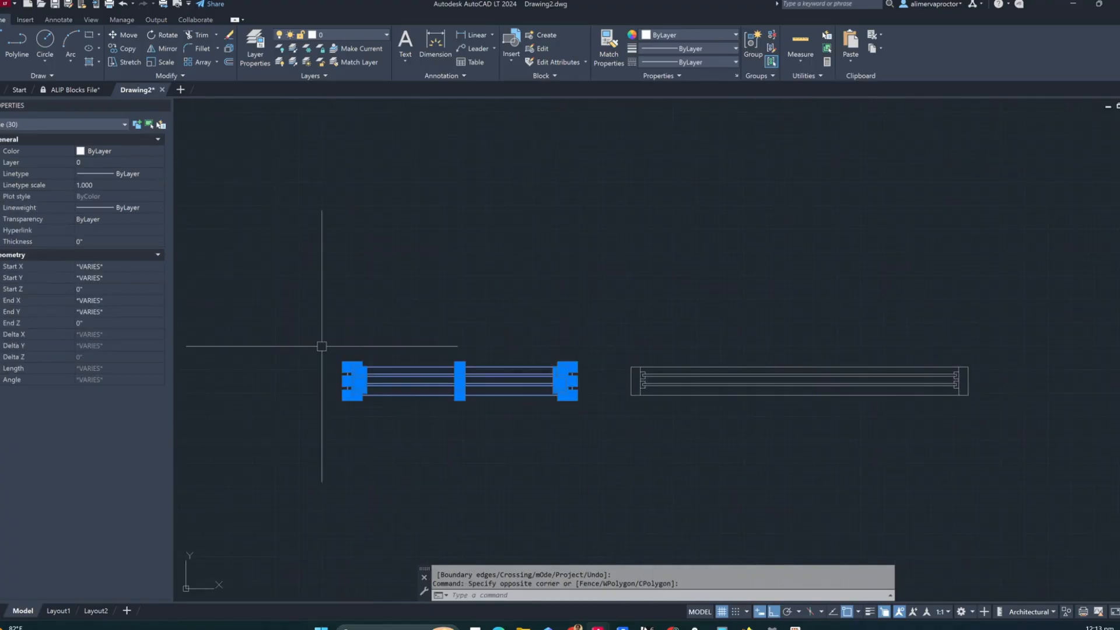
type("block")
key("Return")
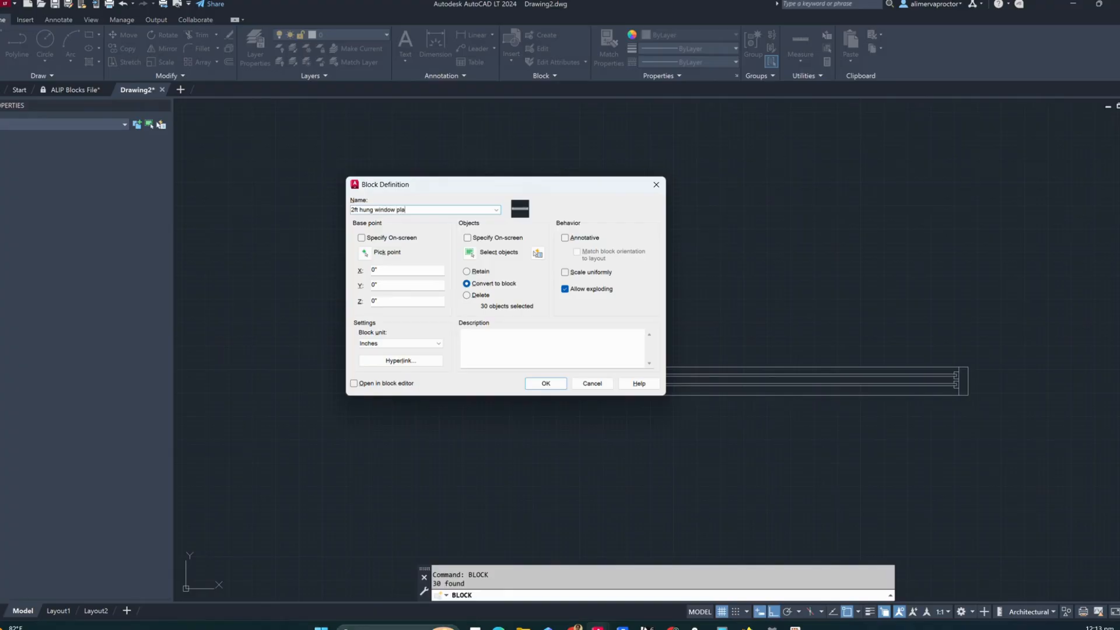
left_click(365, 252)
scroll(350, 391, "up", 2)
left_click(333, 399)
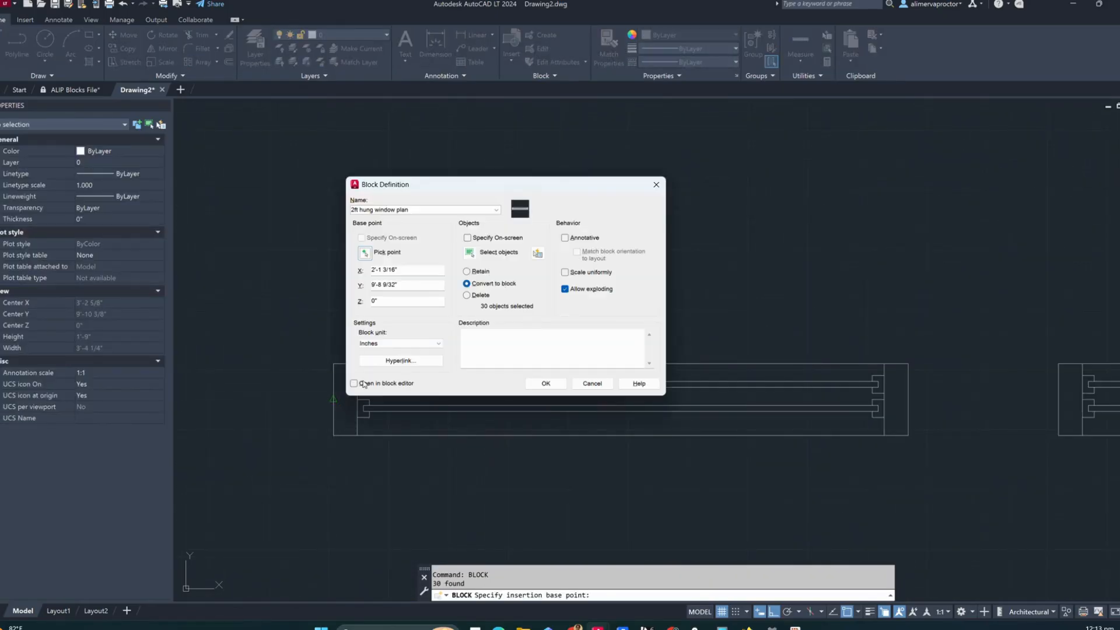
left_click(545, 383)
Define the whole 36-inch window plan as block "3ft hung window plan" with its base point at the left edge's midpoint
scroll(395, 331, "down", 3)
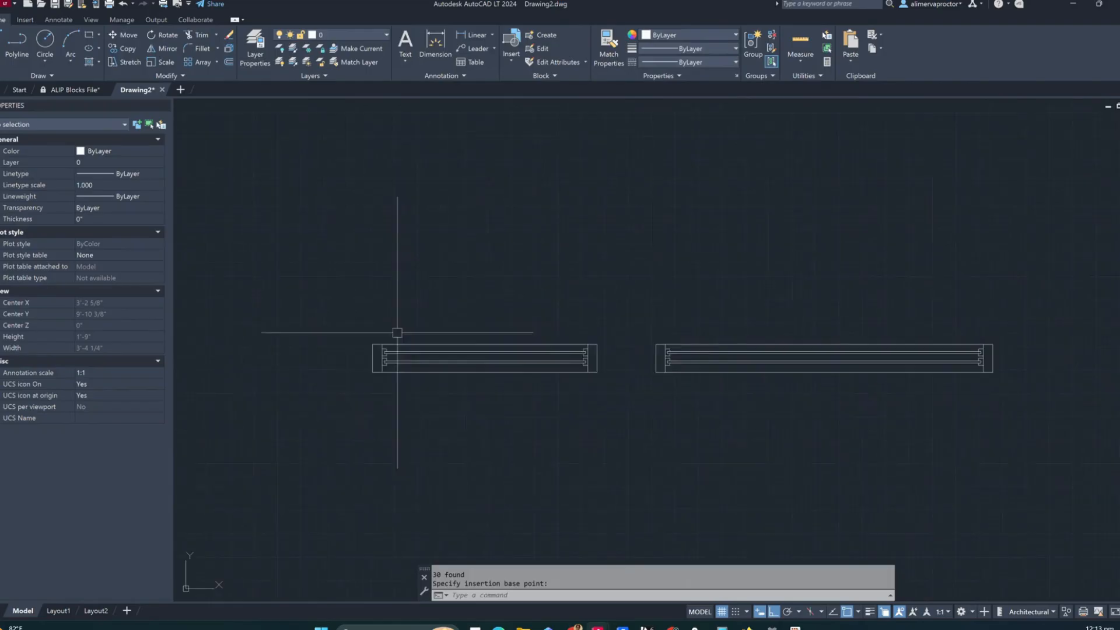
scroll(533, 348, "up", 2)
scroll(443, 338, "up", 2)
left_click(435, 320)
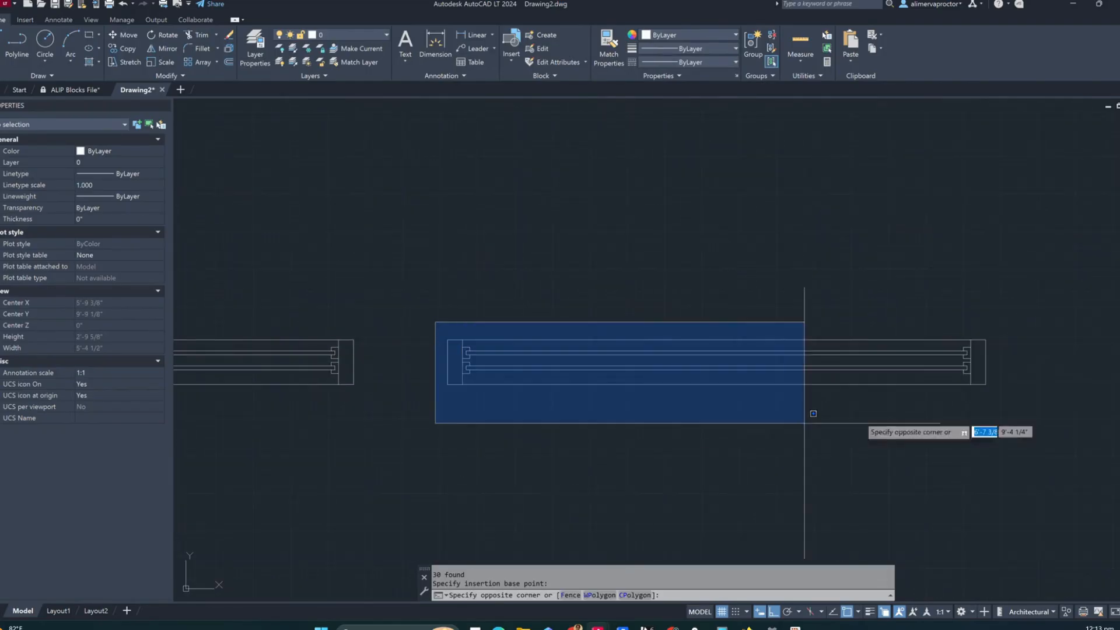
left_click(1034, 419)
type("bl")
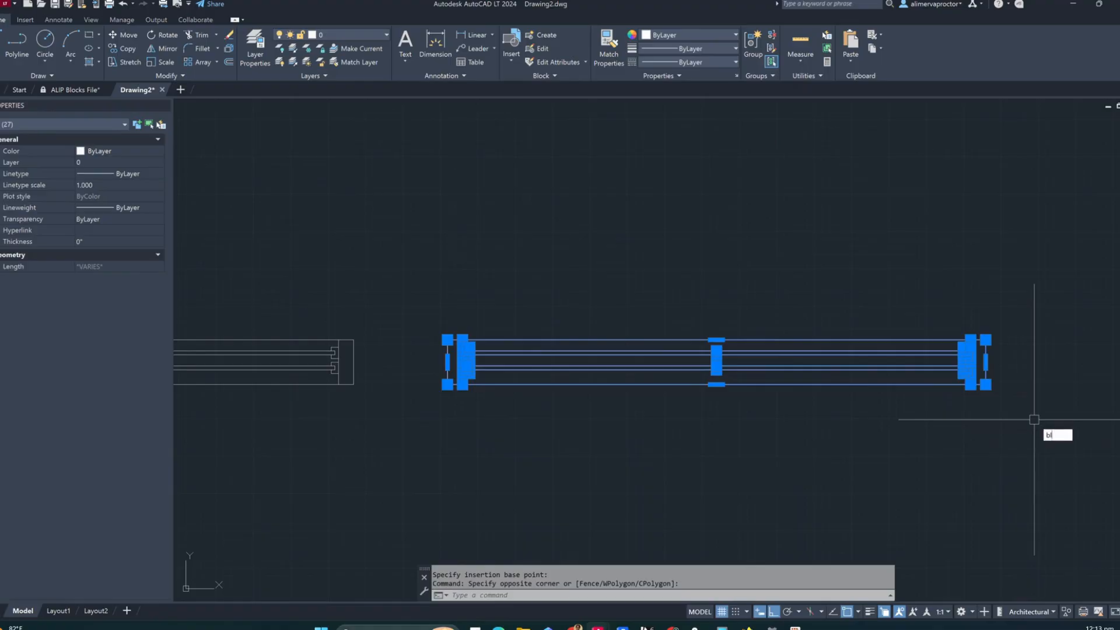
type("ock")
key("Return")
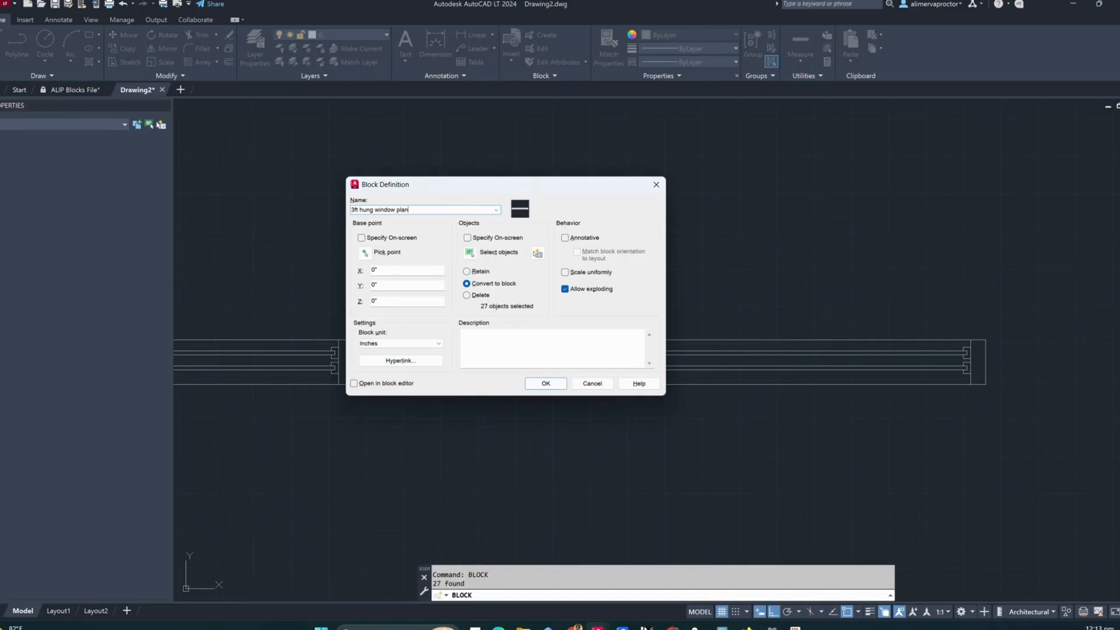
left_click(364, 254)
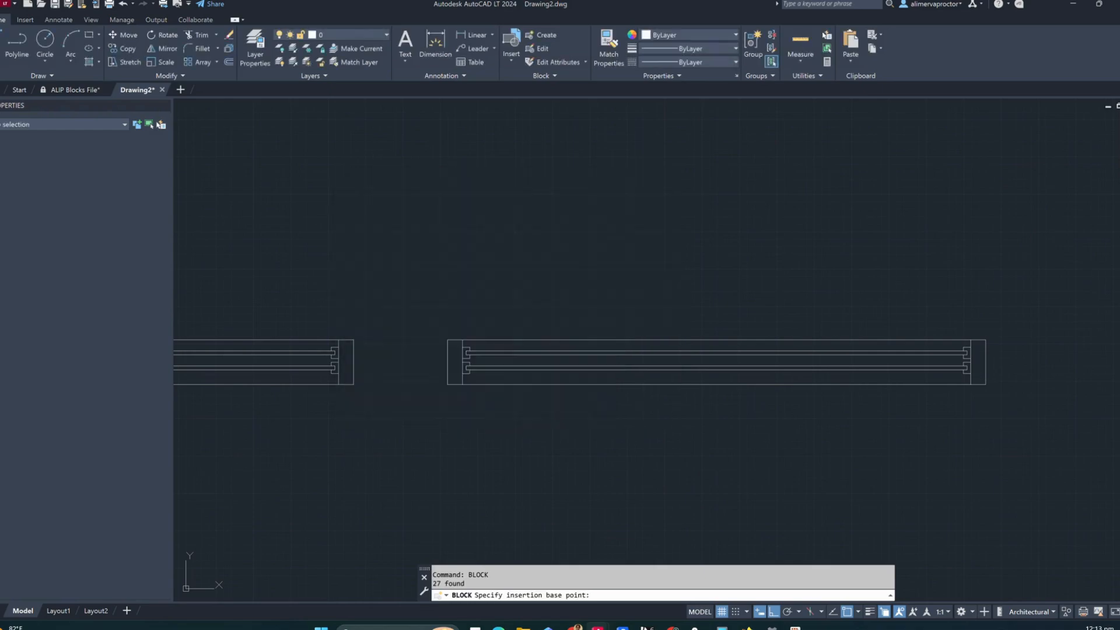
left_click(447, 362)
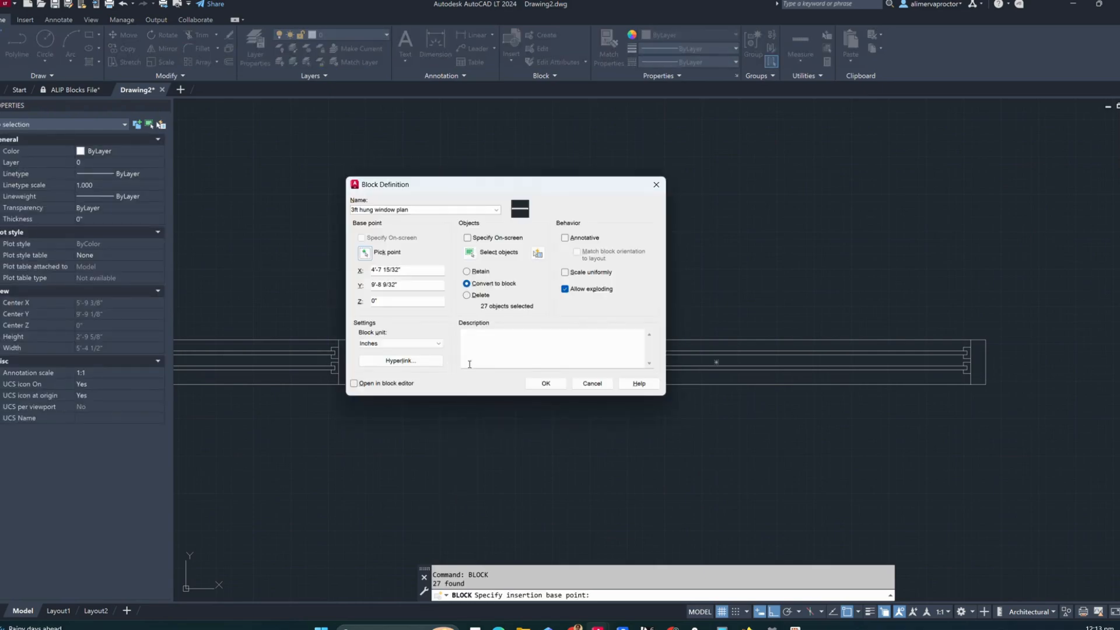
left_click(545, 384)
Check that the 2ft and 3ft hung window plans each select as a single block, and leave both deselected
left_click(576, 380)
scroll(577, 381, "down", 1)
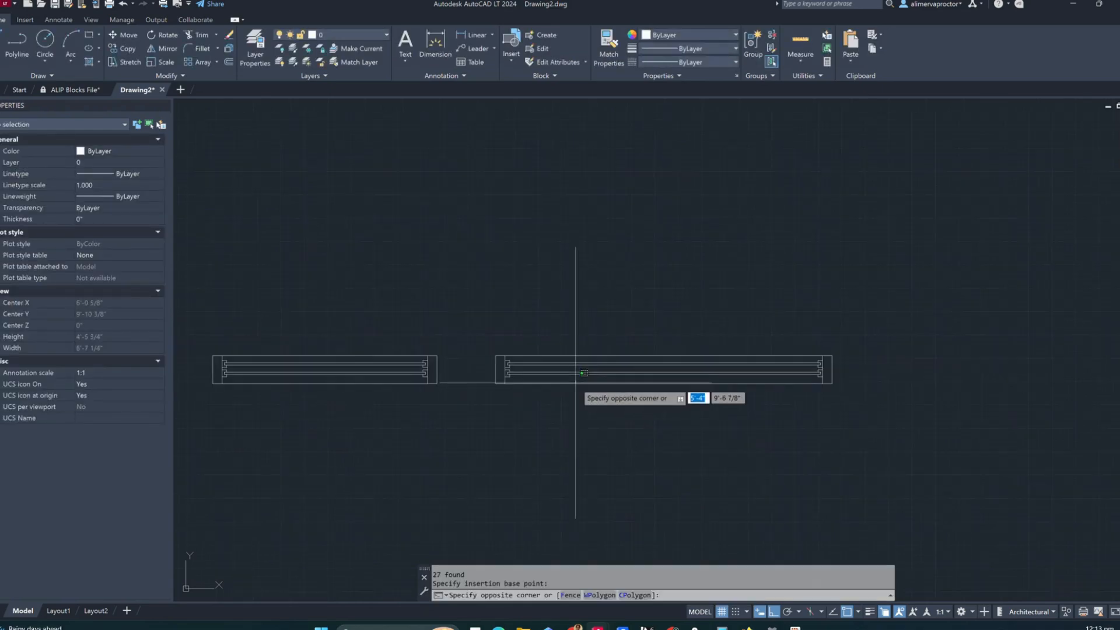
key("Escape")
left_click(568, 385)
scroll(567, 384, "down", 4)
scroll(518, 385, "up", 2)
left_click(560, 368)
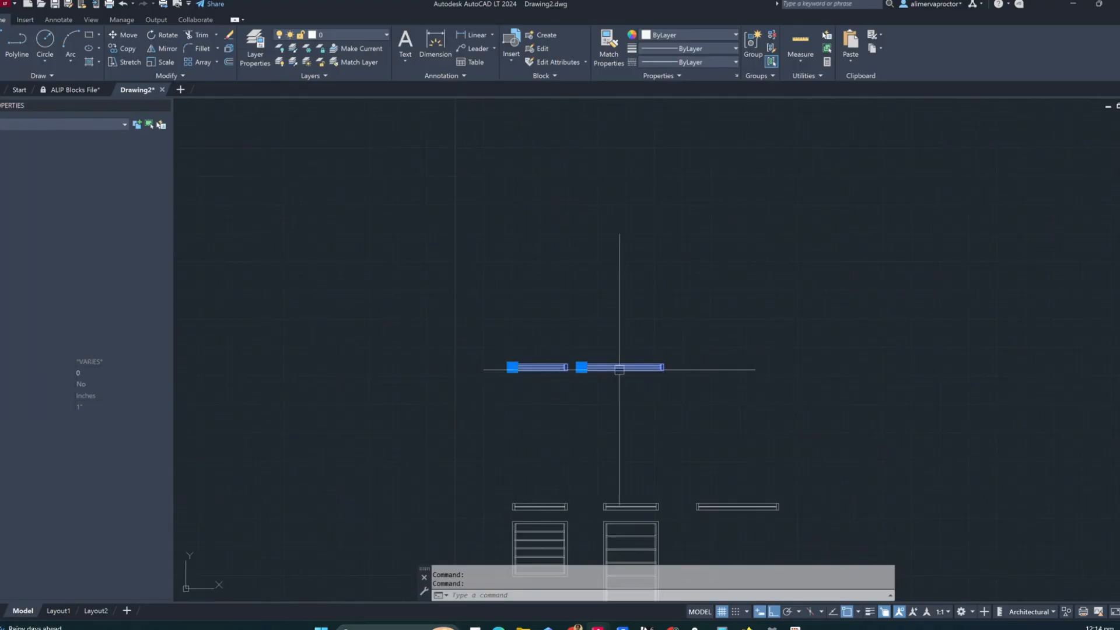
key("Escape")
left_click(618, 371)
key("Escape")
left_click(553, 368)
key("Escape")
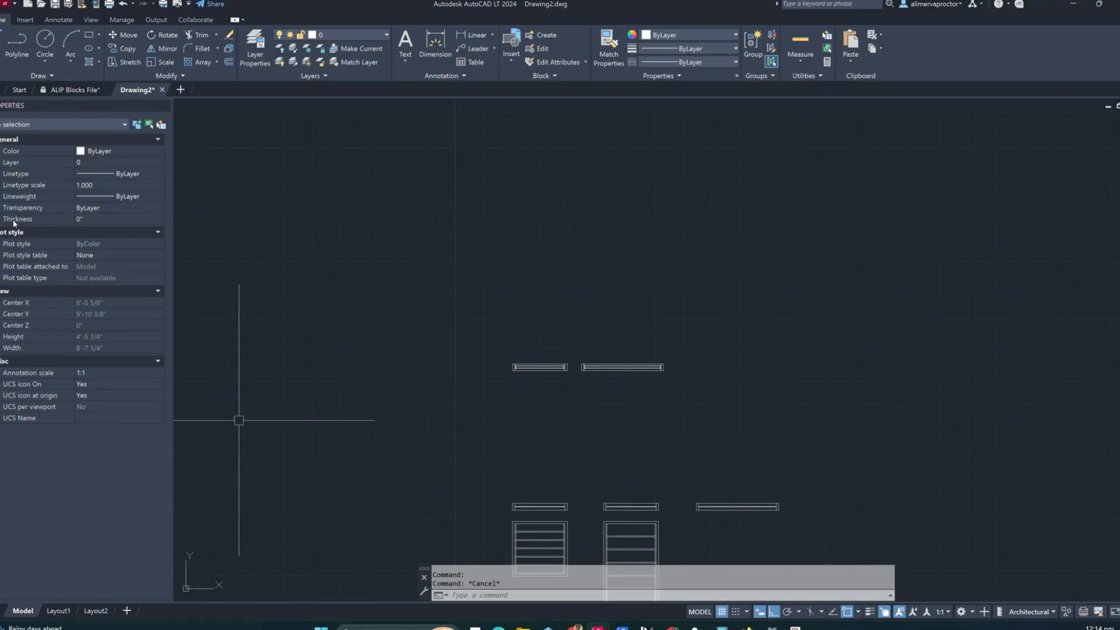
Switch to the ALIP Blocks File drawing and examine the hung window plans and elevations from 24x24 to 36x48
left_click(57, 89)
scroll(560, 395, "down", 4)
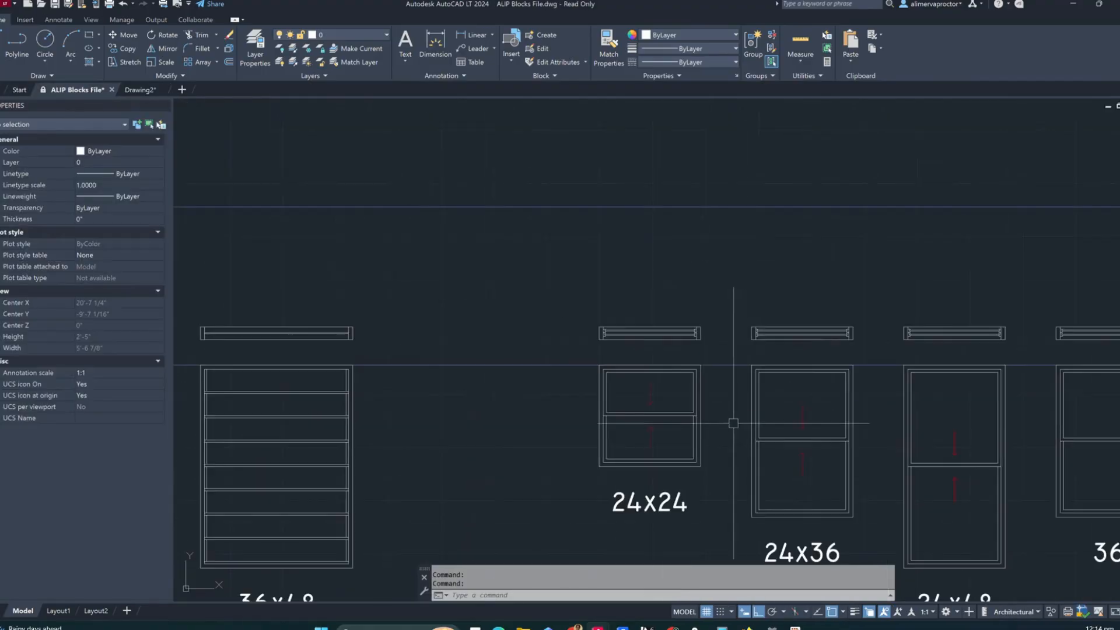
scroll(560, 396, "up", 1)
scroll(499, 395, "down", 1)
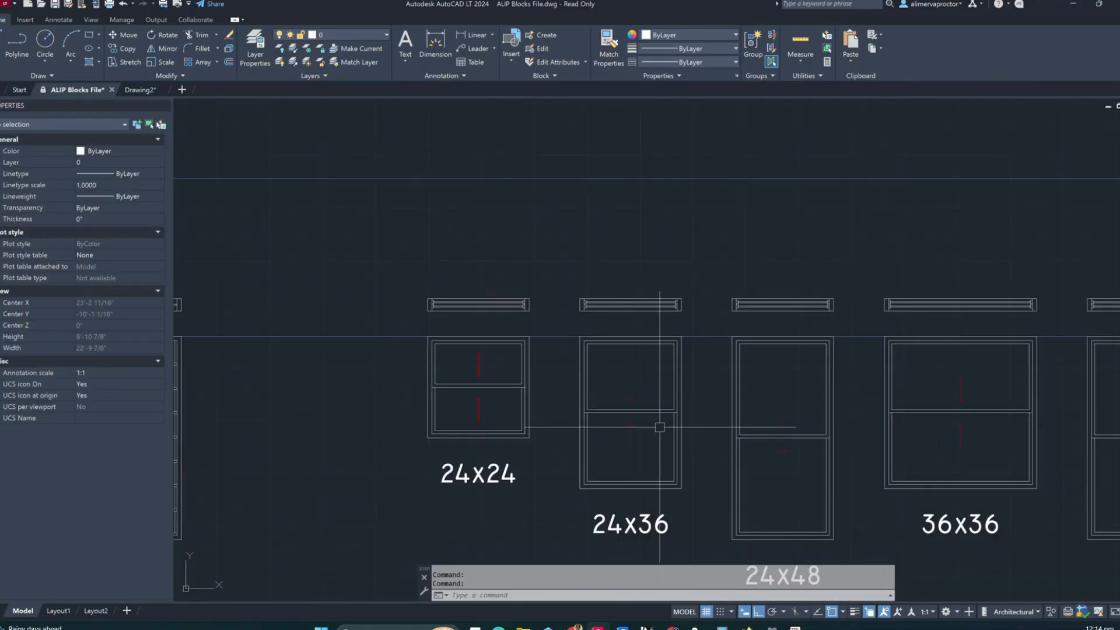
scroll(579, 405, "down", 2)
middle_click_drag(580, 407, 517, 408)
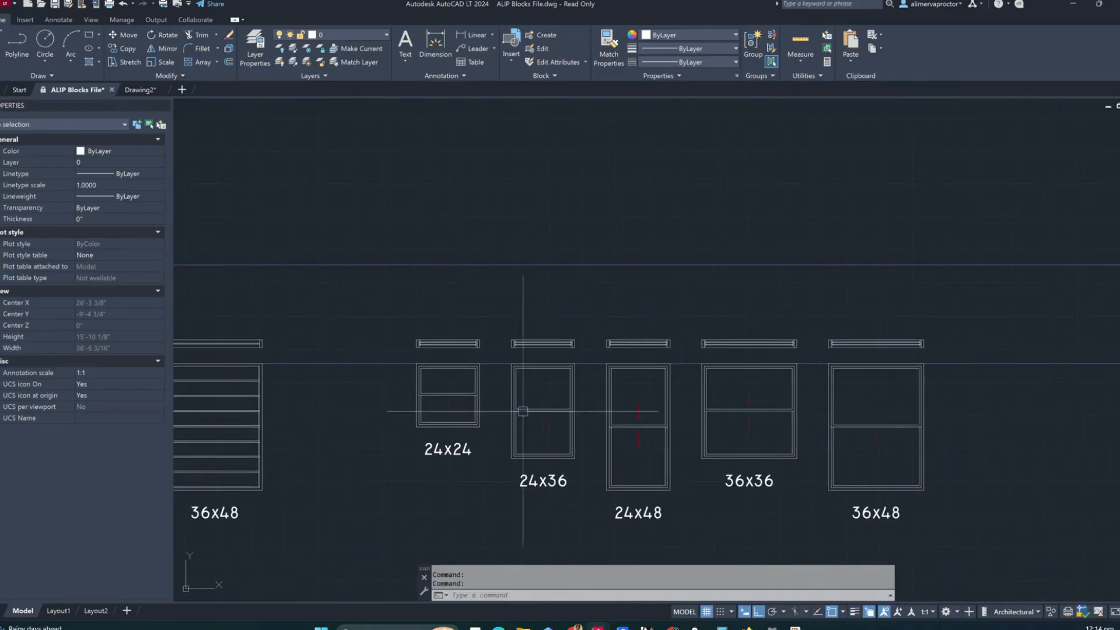
scroll(522, 410, "up", 3)
scroll(522, 407, "down", 3)
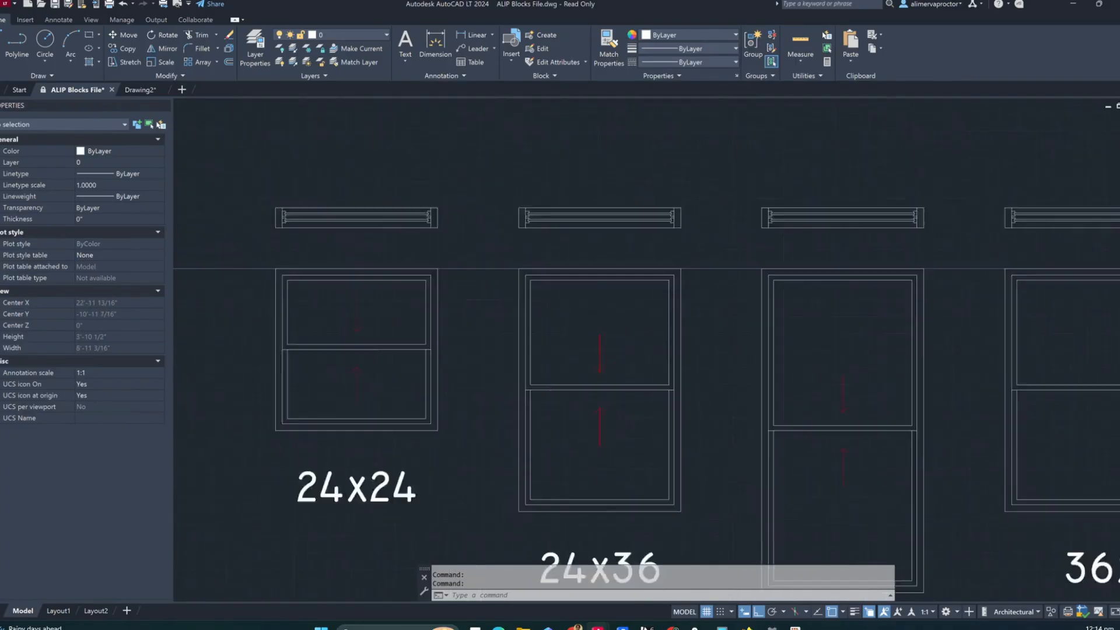
scroll(523, 404, "up", 3)
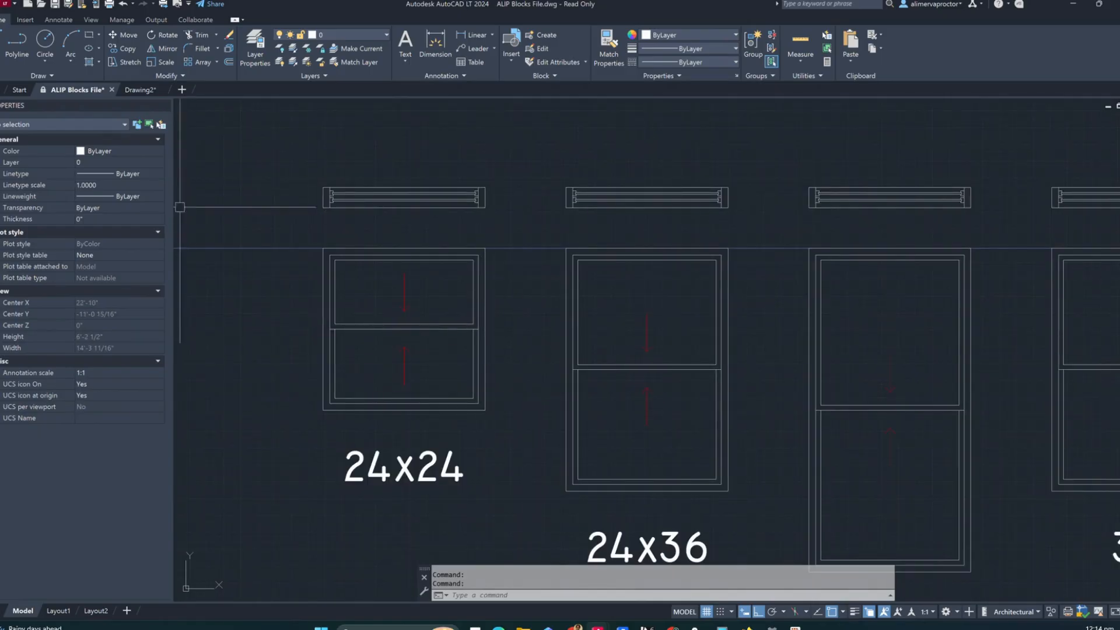
Return to Drawing2 and move the 3ft hung window plan block horizontally to the right, above the 3' plan in the lower row
left_click(137, 93)
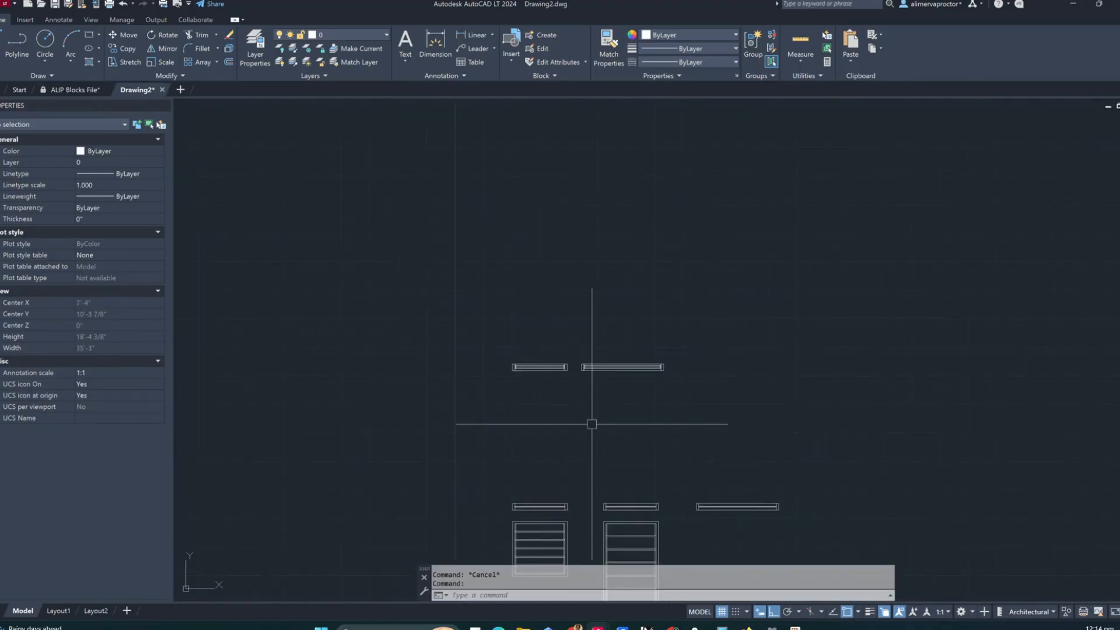
scroll(590, 430, "up", 2)
middle_click_drag(589, 430, 517, 340)
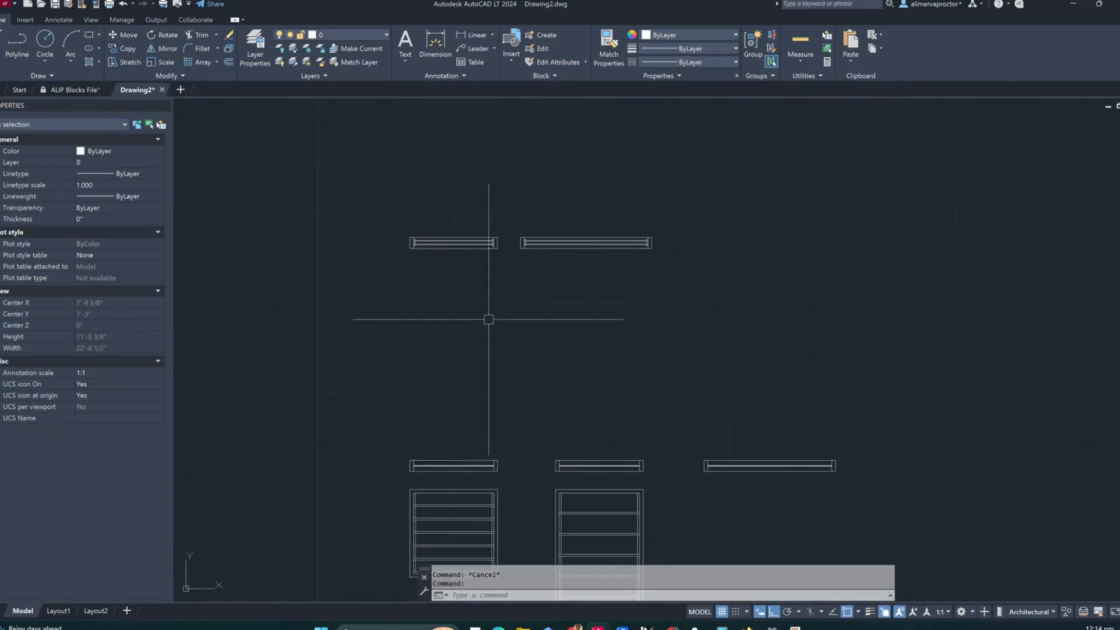
left_click(553, 235)
left_click(520, 242)
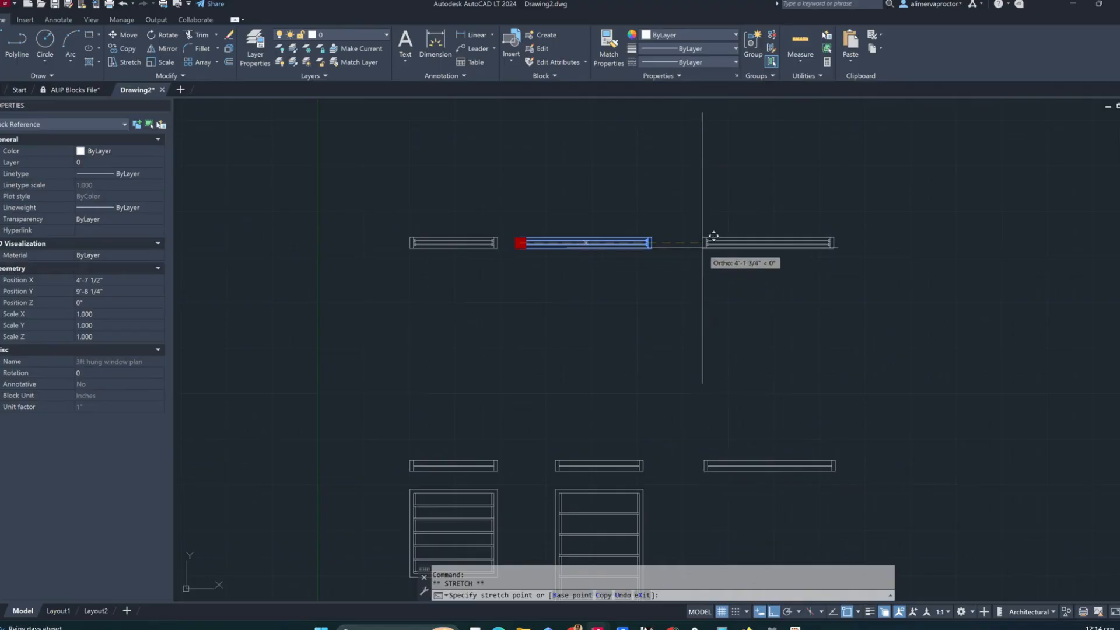
left_click(704, 243)
key("Escape")
key("Escape")
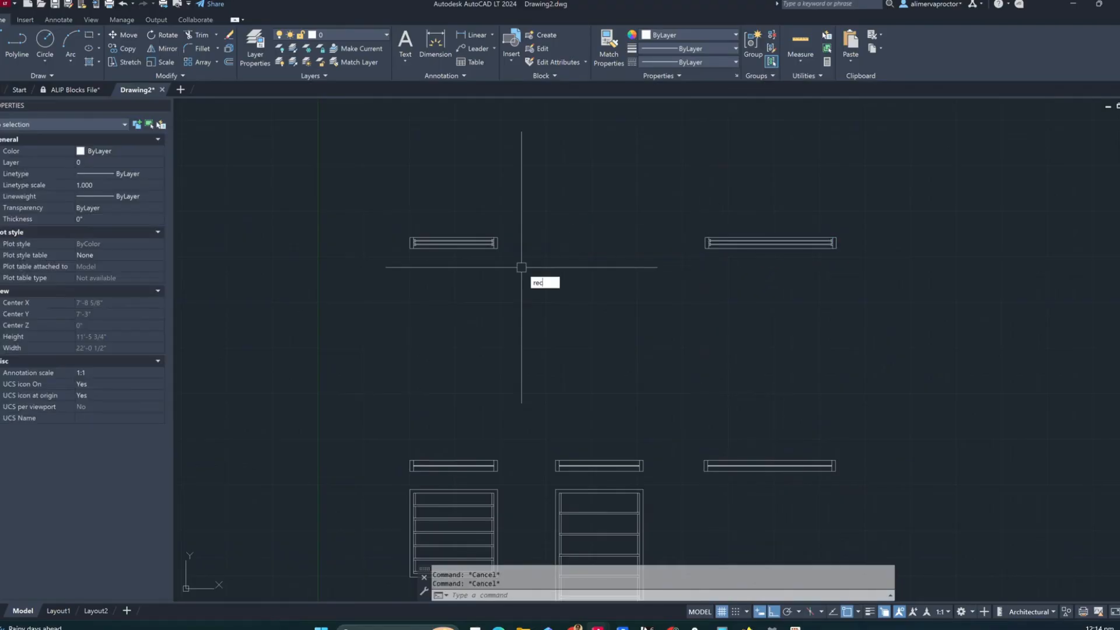
Draw a 2' by 2' rectangle below the 2ft hung window plan as the elevation outline
key("Return")
scroll(406, 268, "up", 2)
left_click(433, 258)
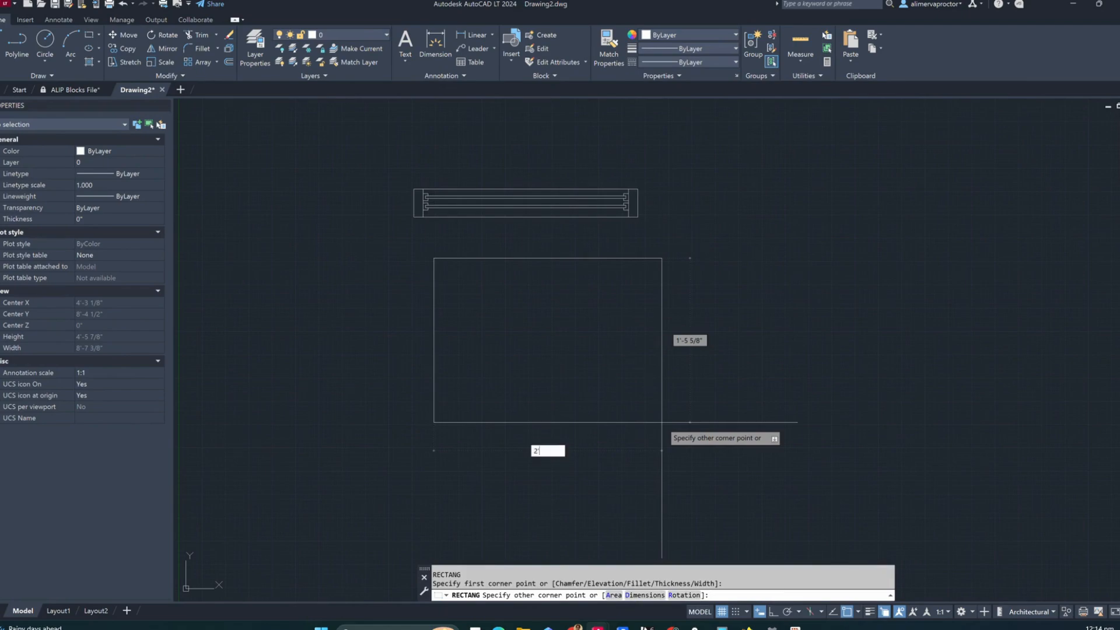
type("2'")
key("Return")
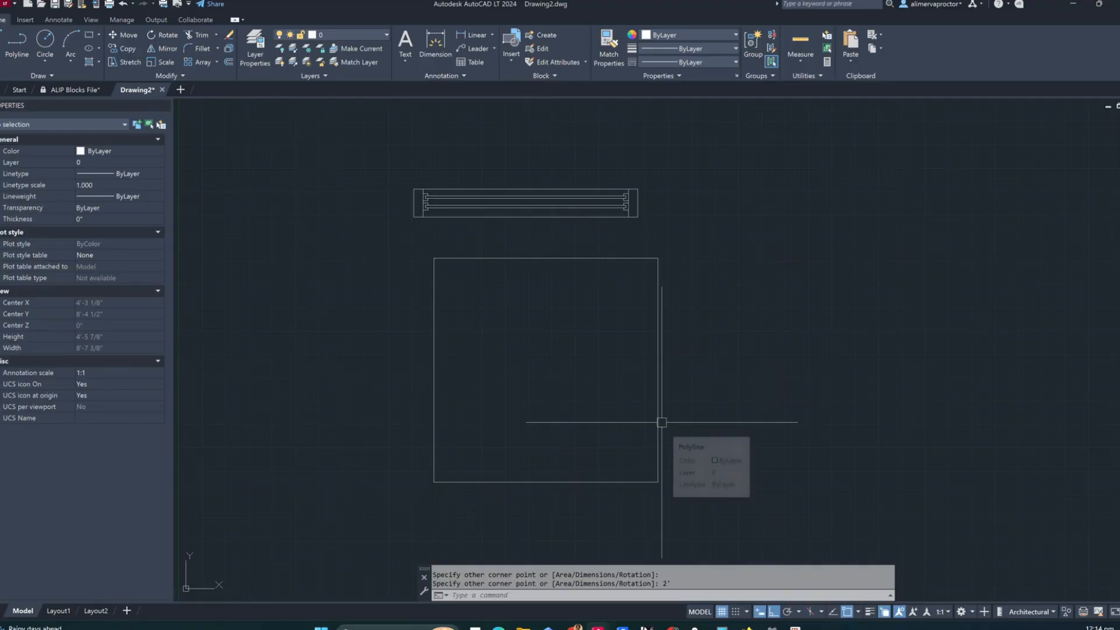
Draw a vertical construction line through the lower-left corner of the 2ft hung window plan
type("xl")
key("Return")
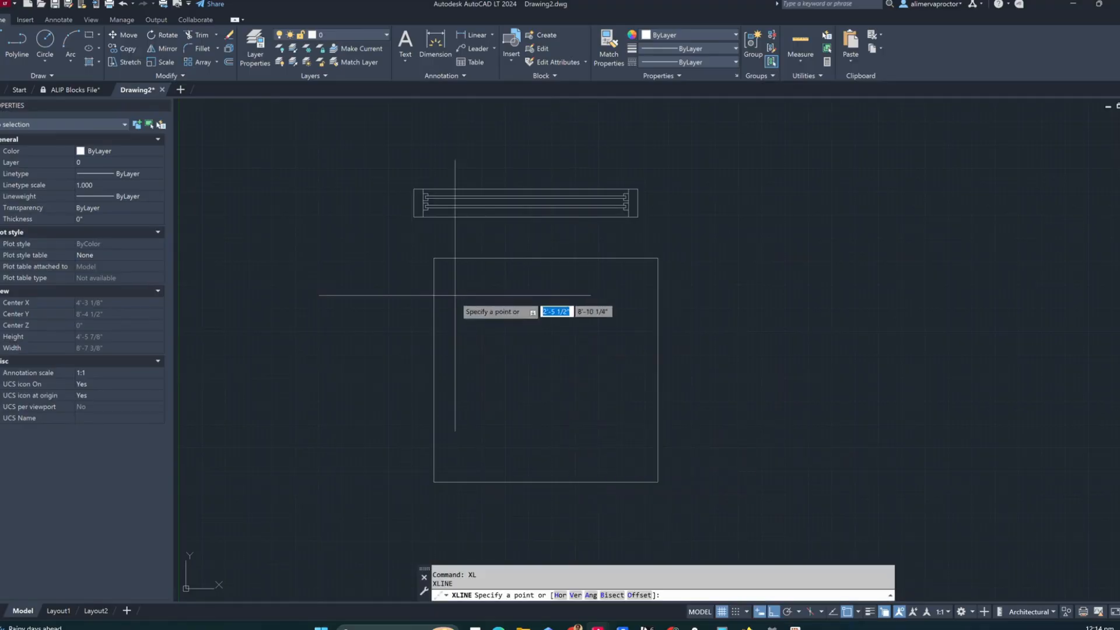
left_click(414, 218)
left_click(395, 342)
key("Return")
Move the 2' square horizontally from its upper-left corner onto the construction line, and delete that line
left_click(471, 255)
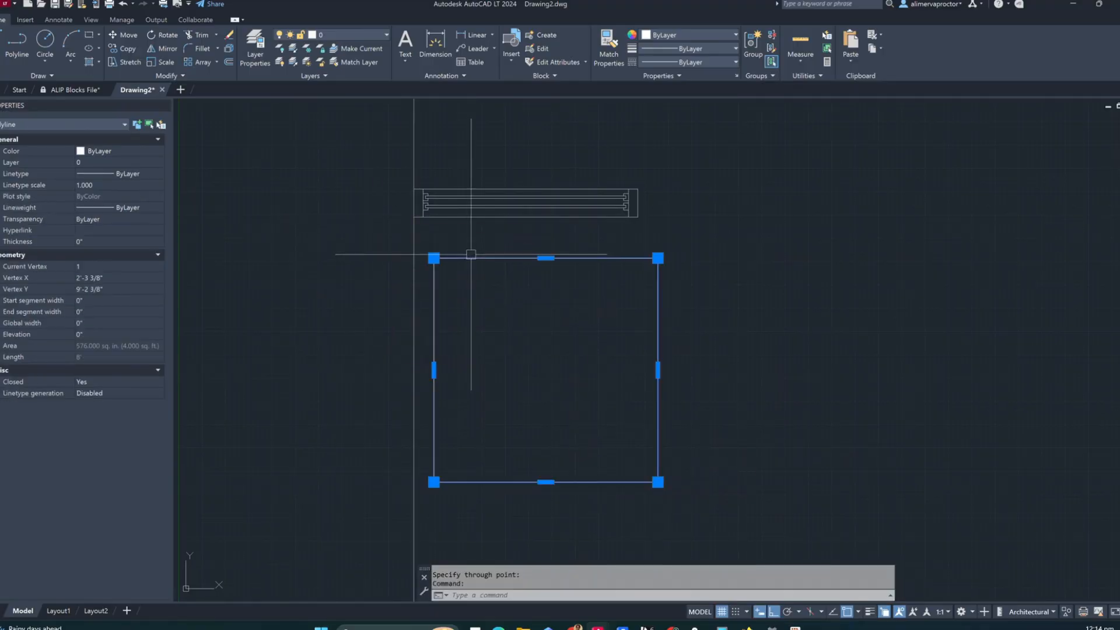
type("m")
key("Return")
left_click(434, 257)
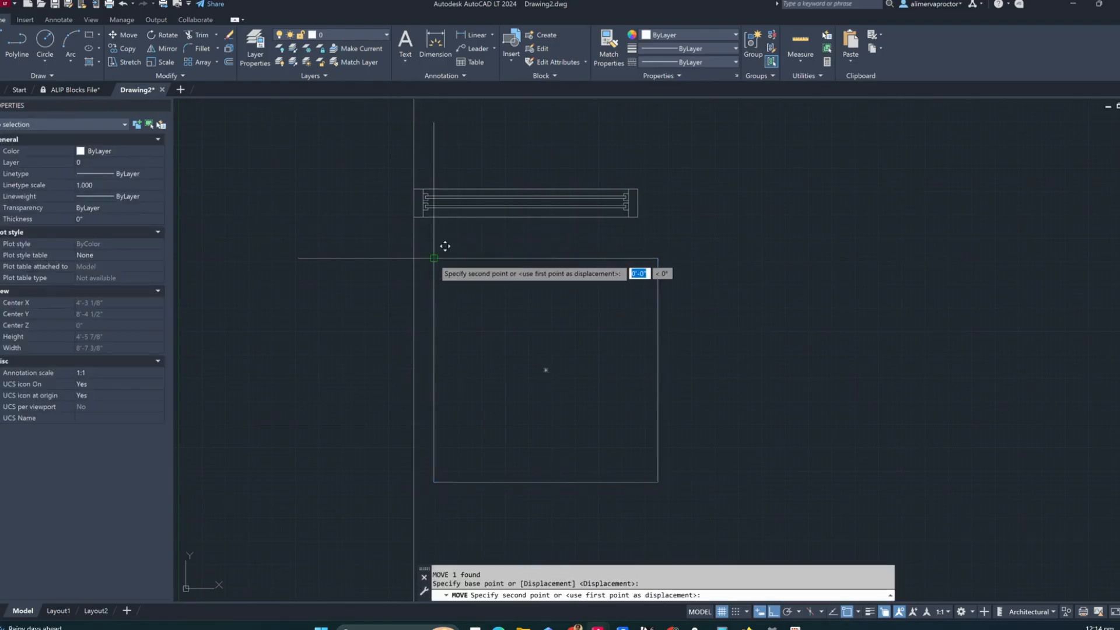
left_click(414, 258)
left_click(414, 350)
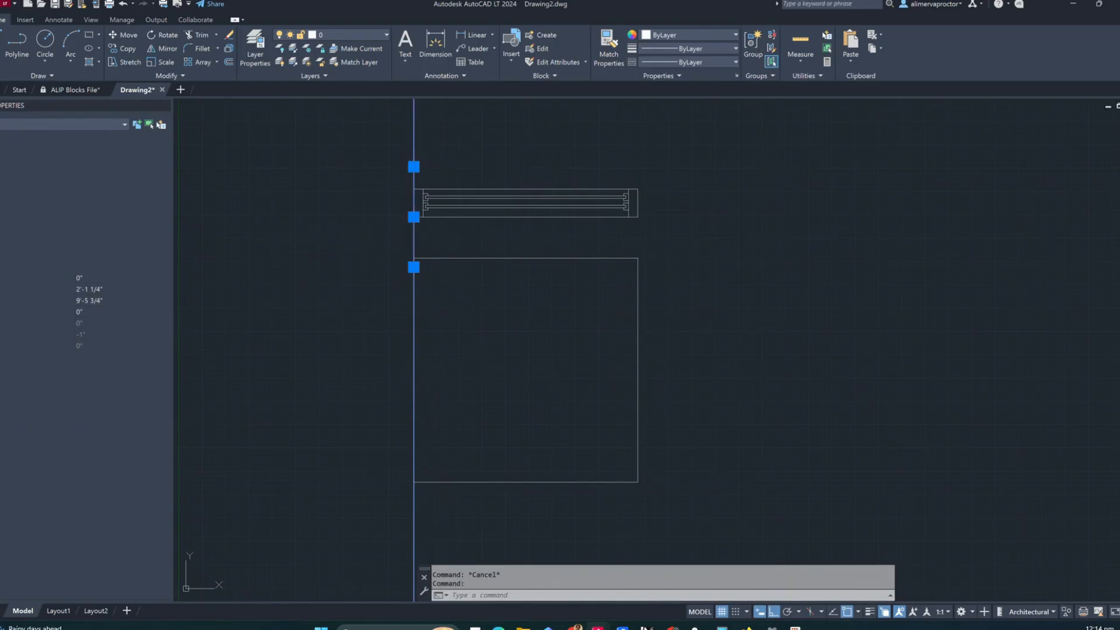
key("Delete")
Offset the 2' elevation square 1" inward
type("o")
key("Return")
type("1\"")
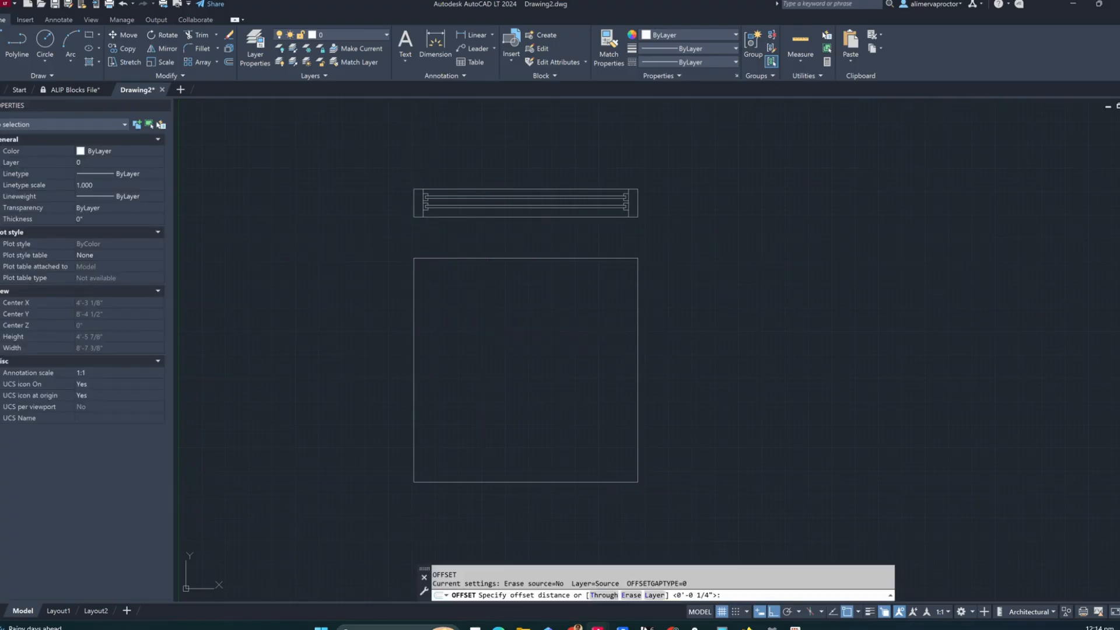
key("Return")
left_click(470, 258)
left_click(544, 335)
key("Escape")
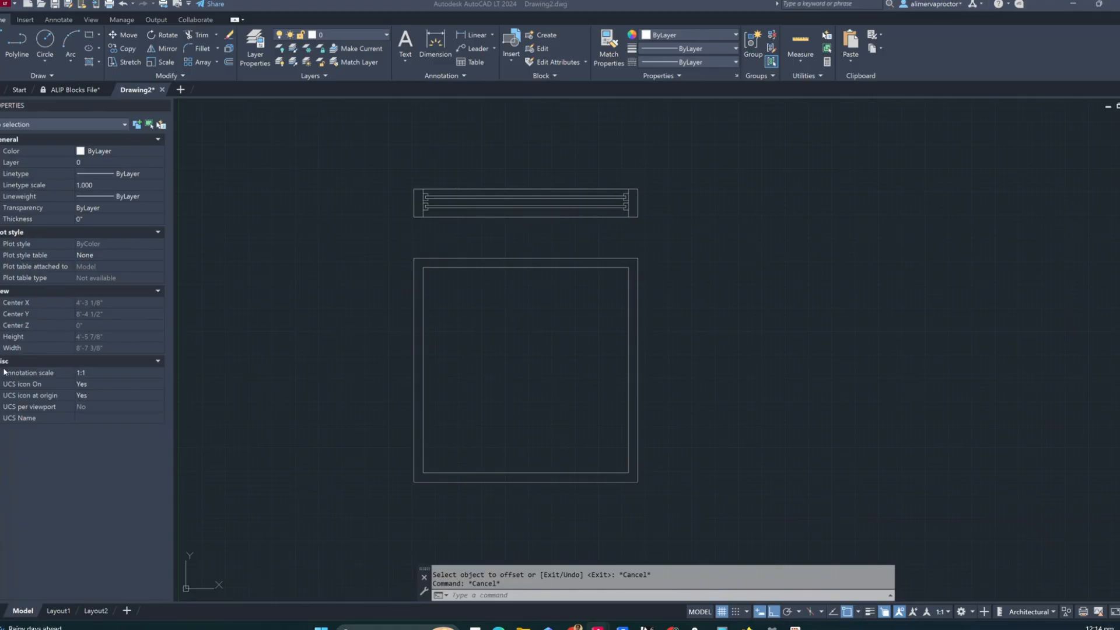
Explode the inner offset square of the elevation into separate lines
middle_click_drag(512, 340, 475, 383)
key("Escape")
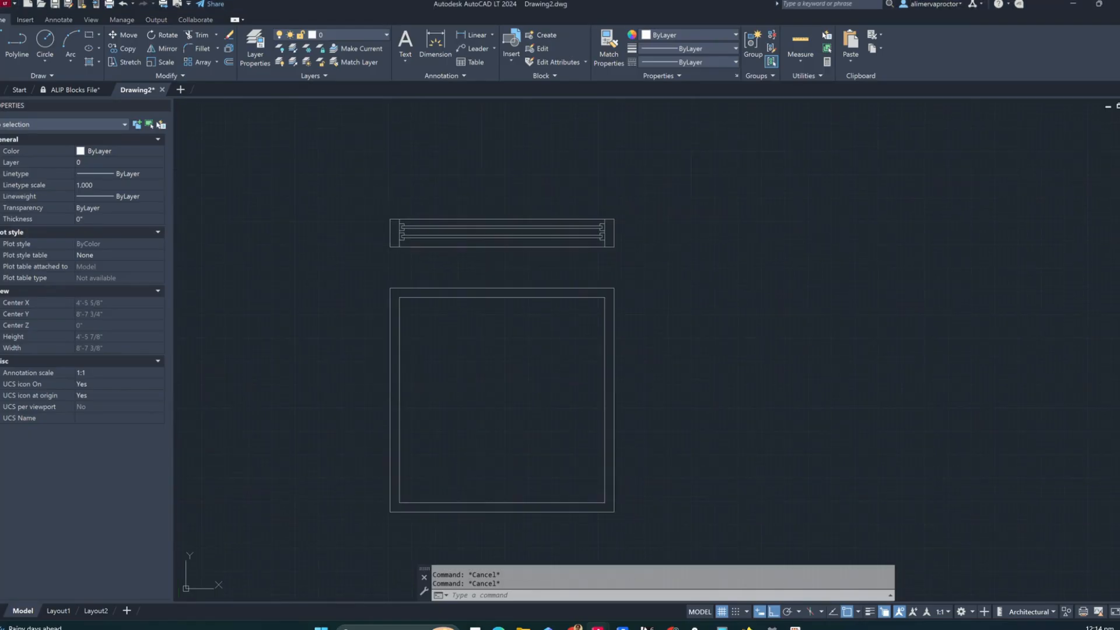
left_click(467, 298)
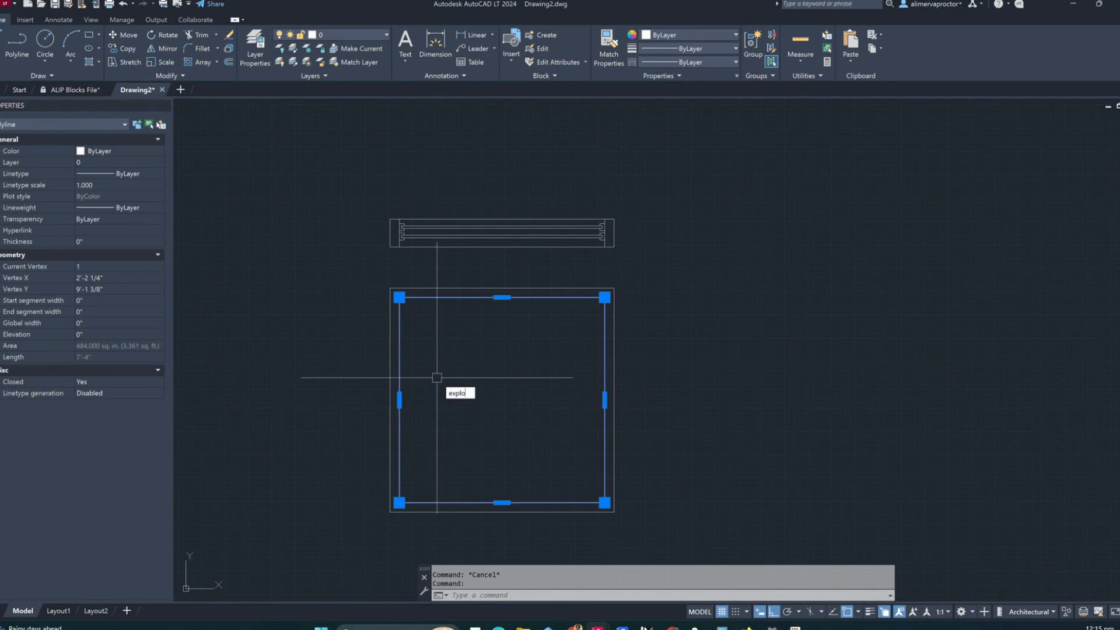
key("Return")
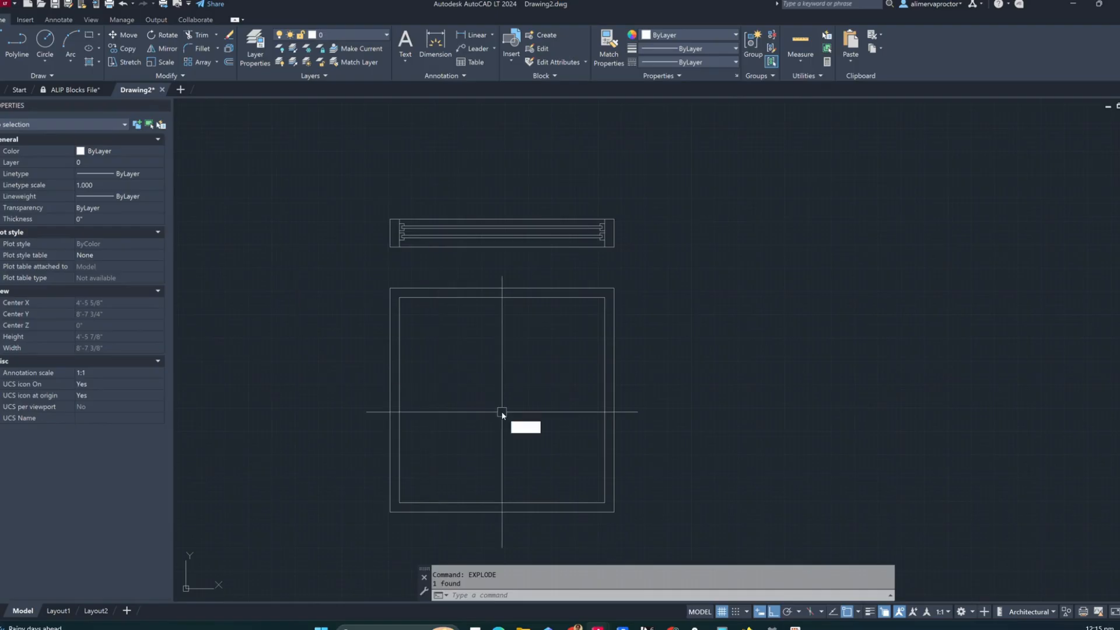
Try a horizontal line between the midpoints of the inner square's vertical sides, and delete it
type("l")
key("Return")
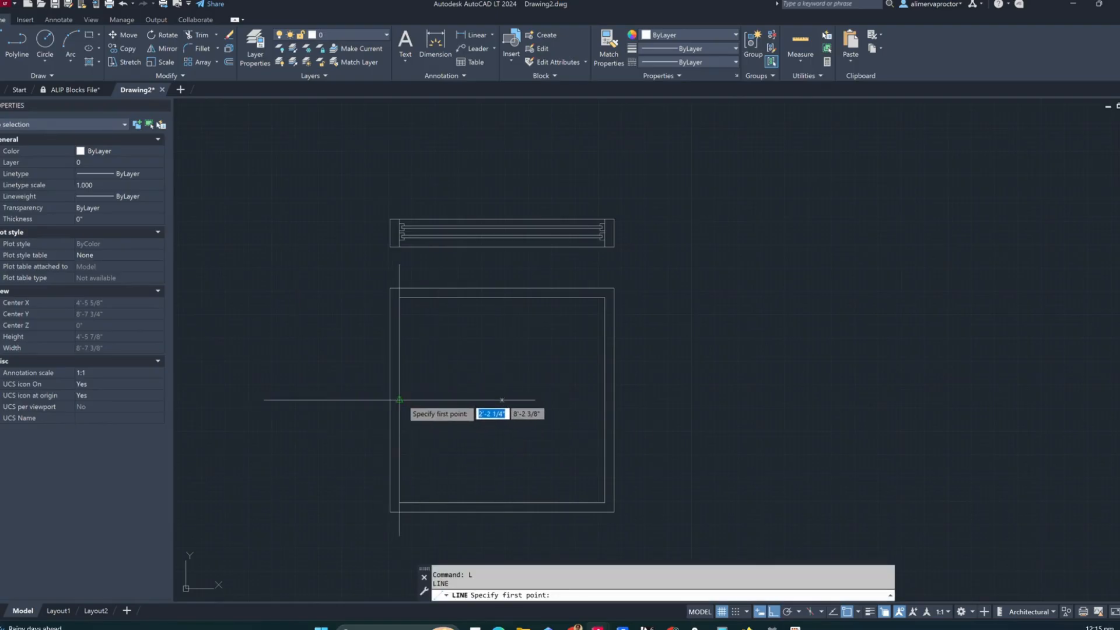
left_click(399, 400)
left_click(604, 400)
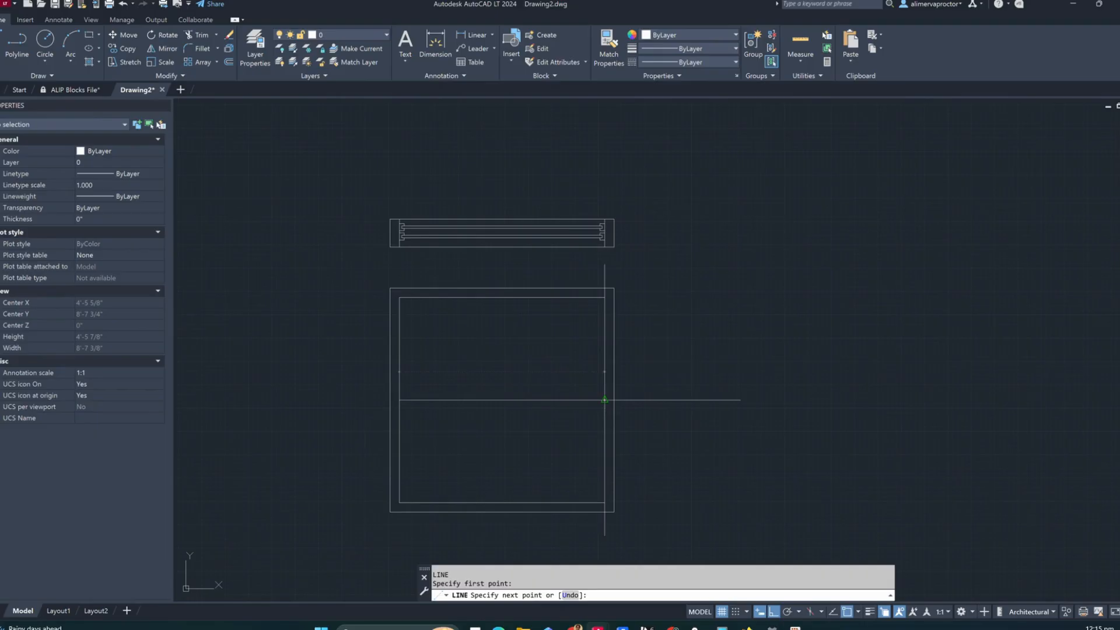
key("Return")
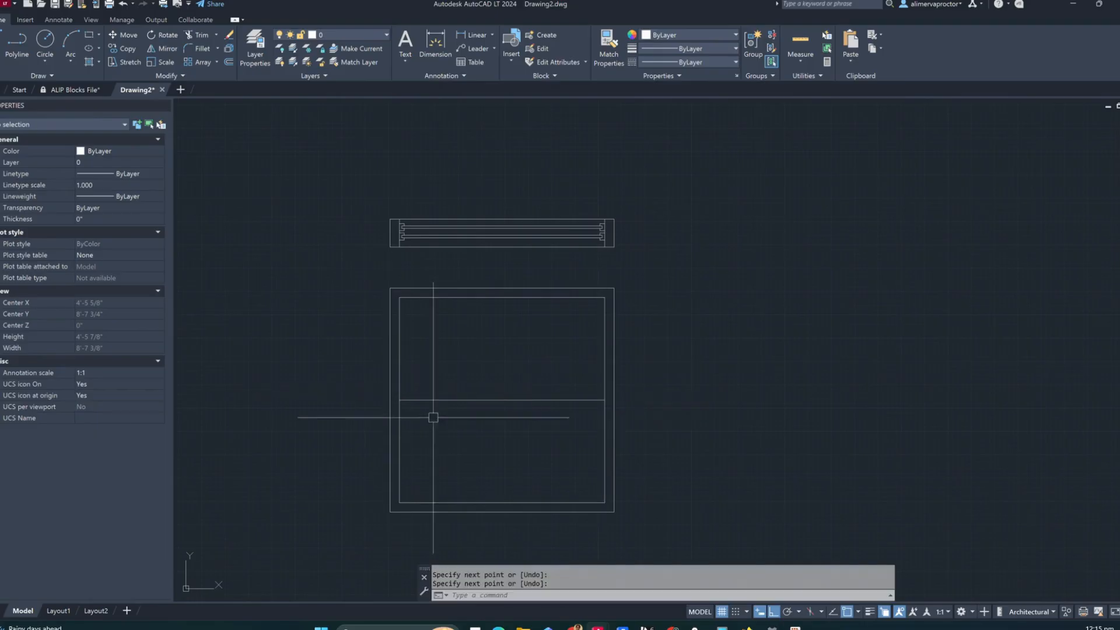
left_click(476, 399)
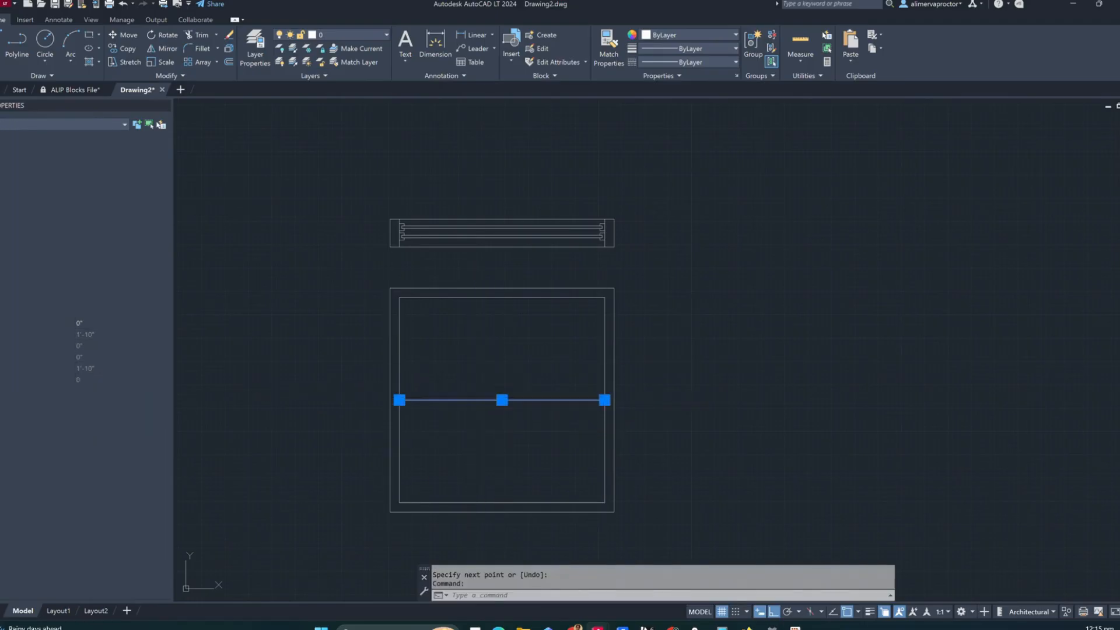
key("Delete")
Draw a horizontal line across the inner square from the midpoint of its left side to the midpoint of its right side
type("l")
key("Return")
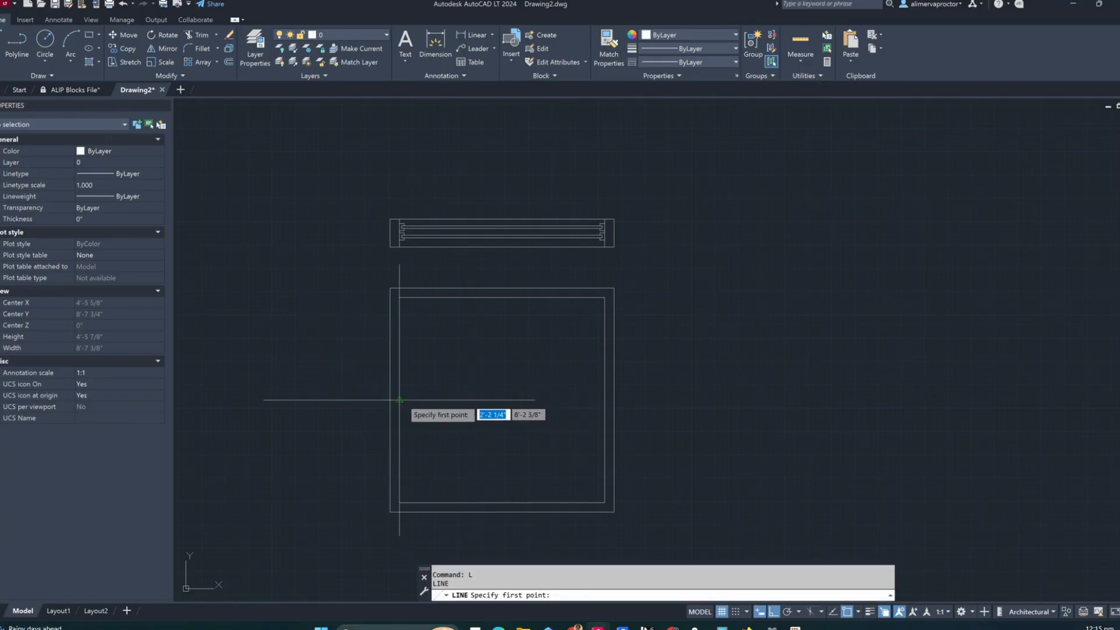
left_click(399, 401)
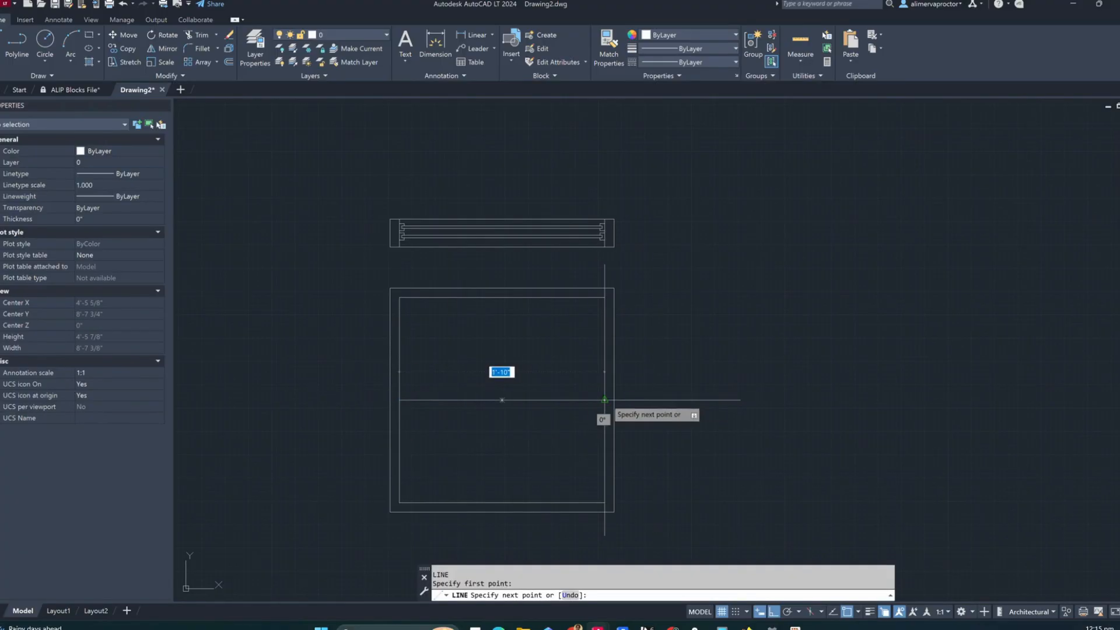
key("Escape")
key("Escape")
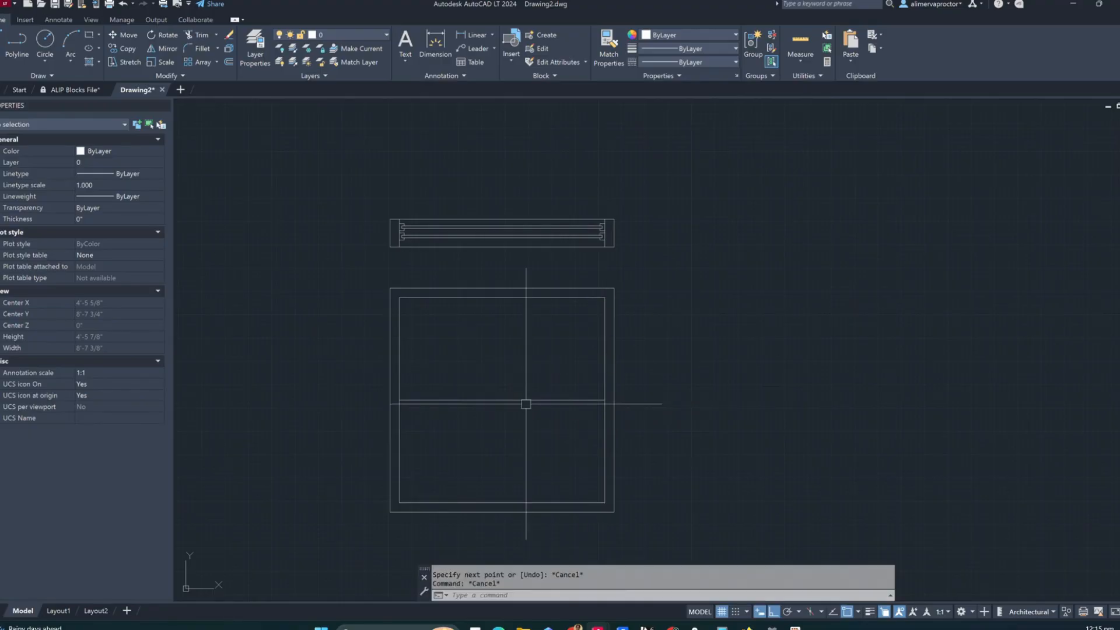
Offset the middle line upward and the inner square's right, top and left lines inward by .75"
type("of")
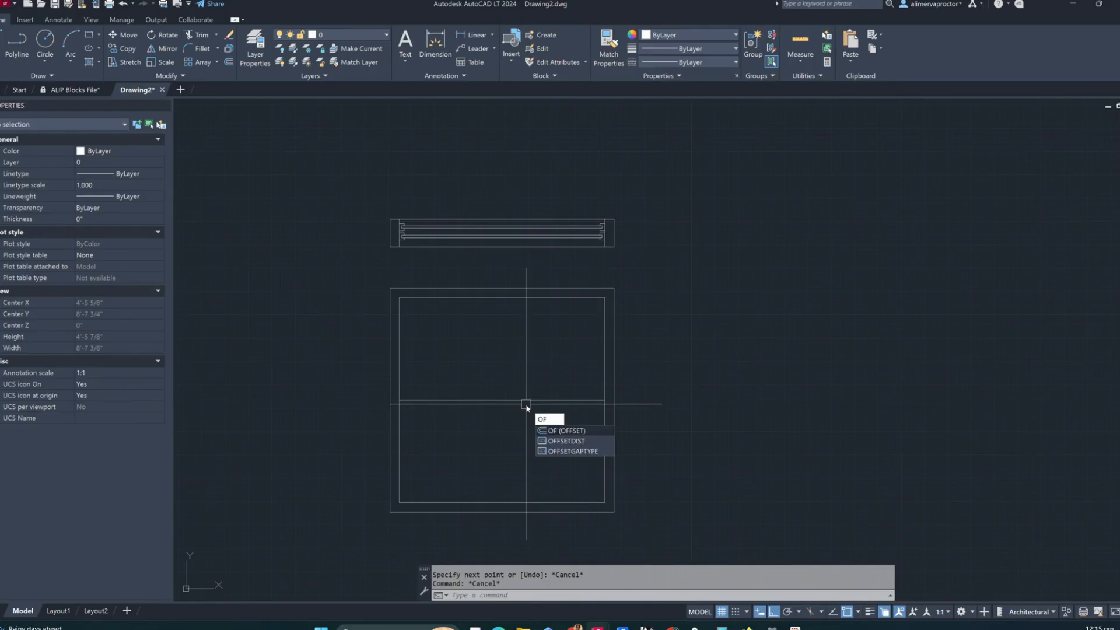
key("Return")
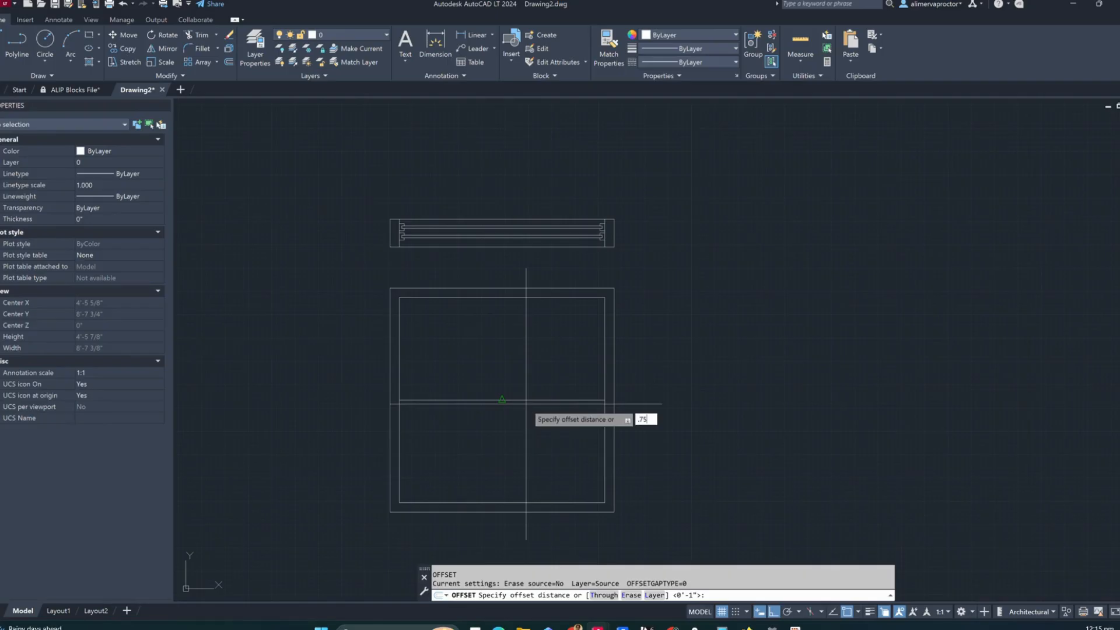
key("Return")
left_click(507, 400)
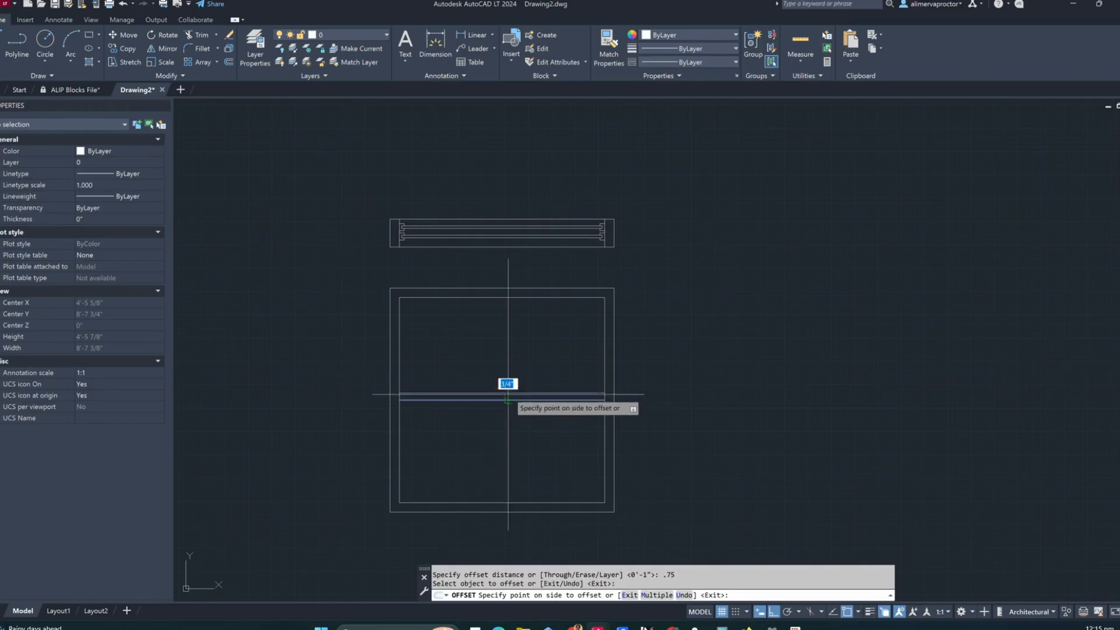
left_click(508, 355)
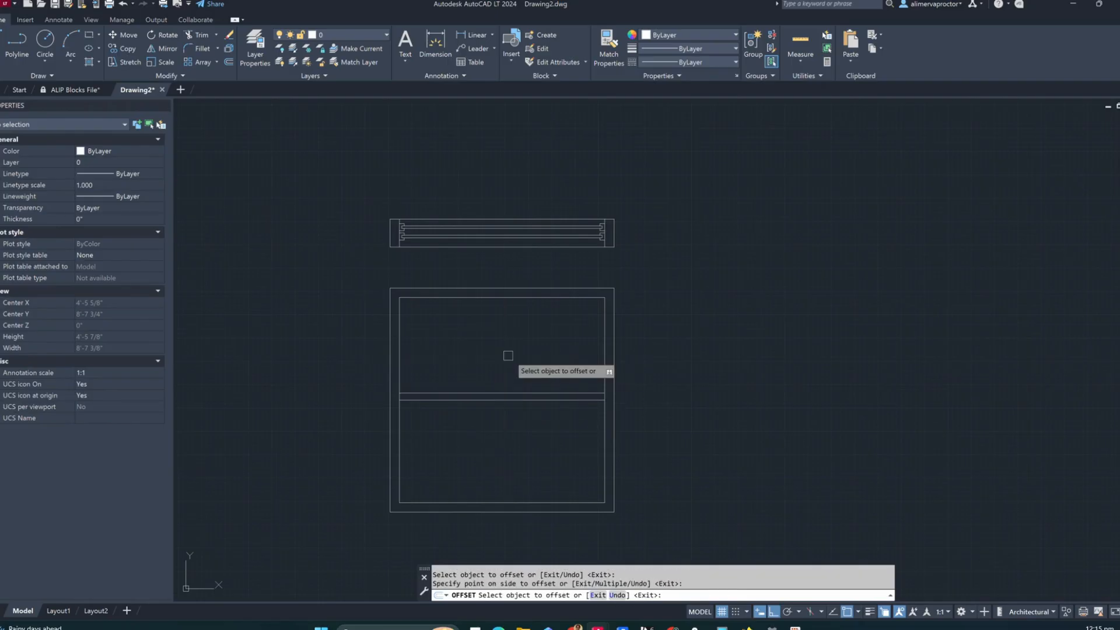
left_click(604, 326)
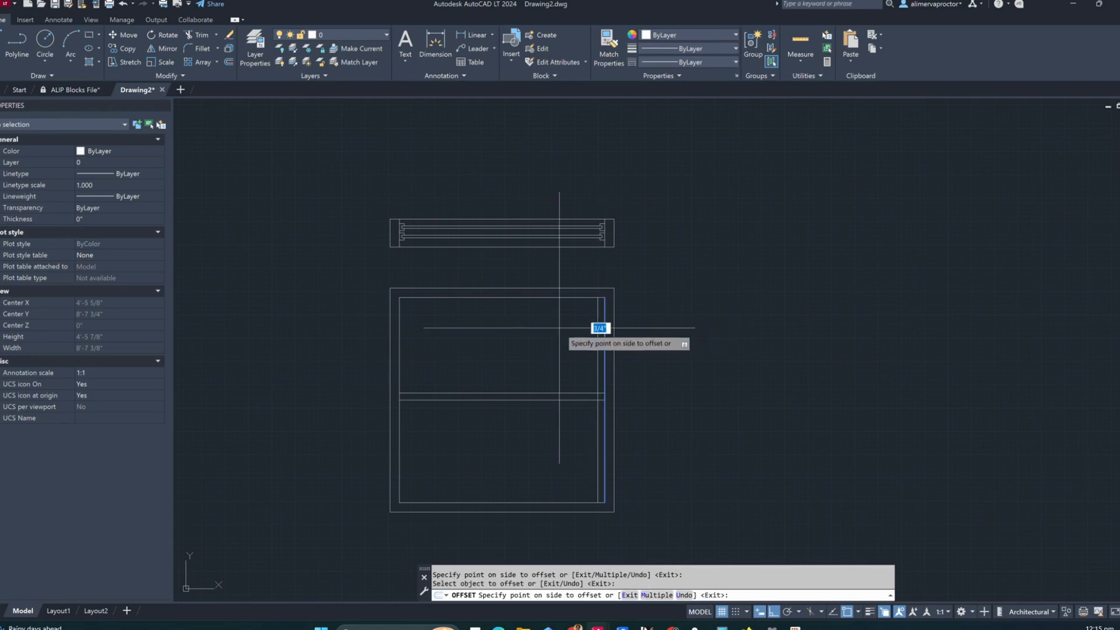
left_click(535, 321)
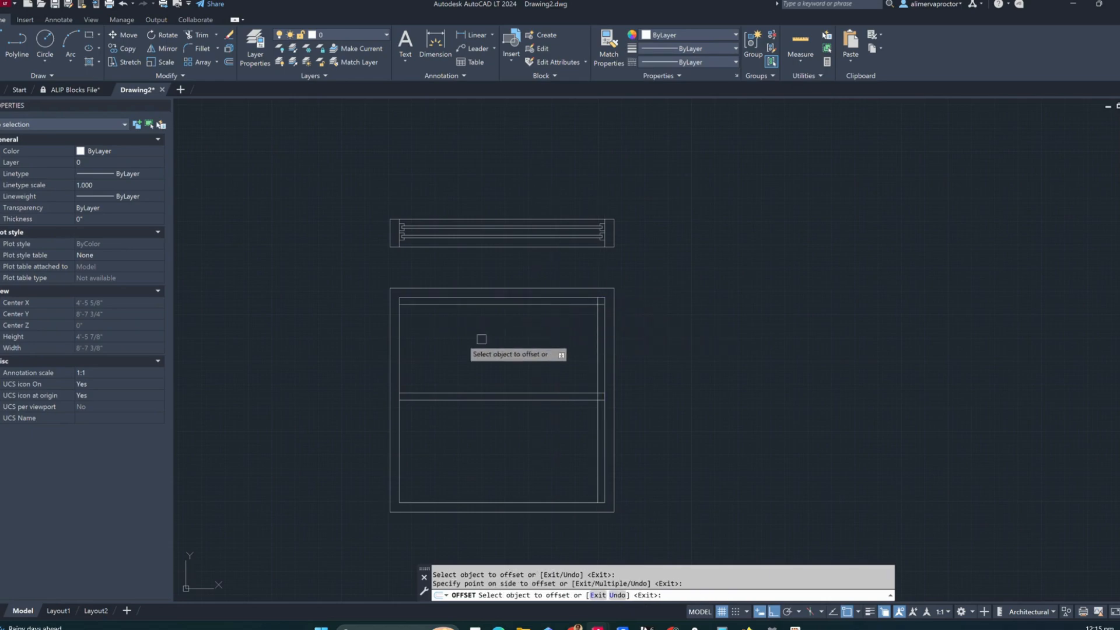
left_click(400, 355)
left_click(468, 358)
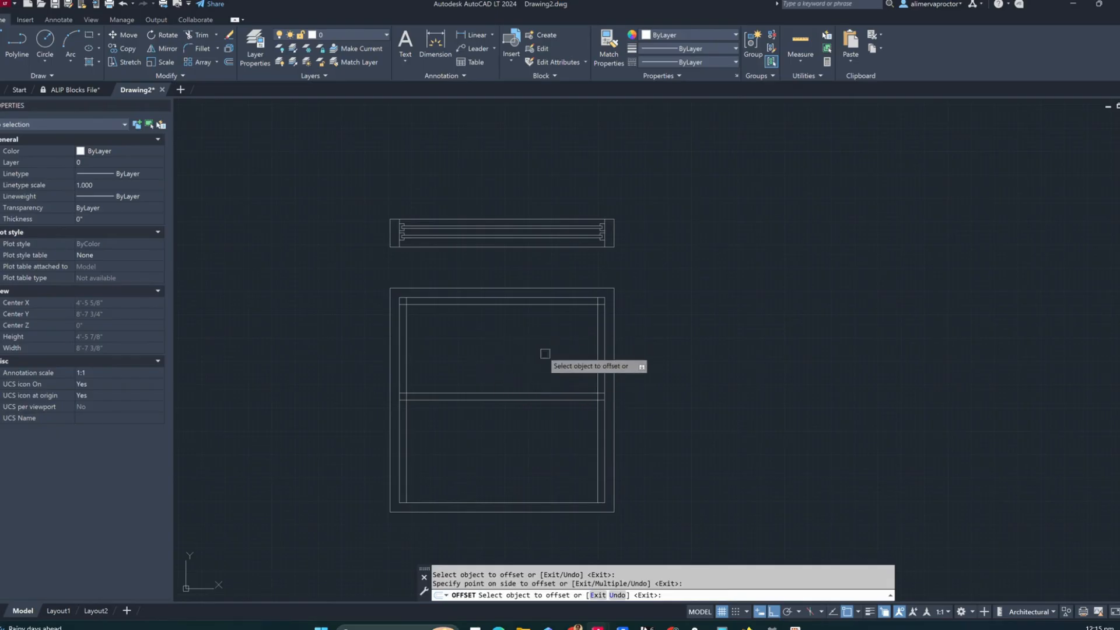
key("Escape")
key("Escape")
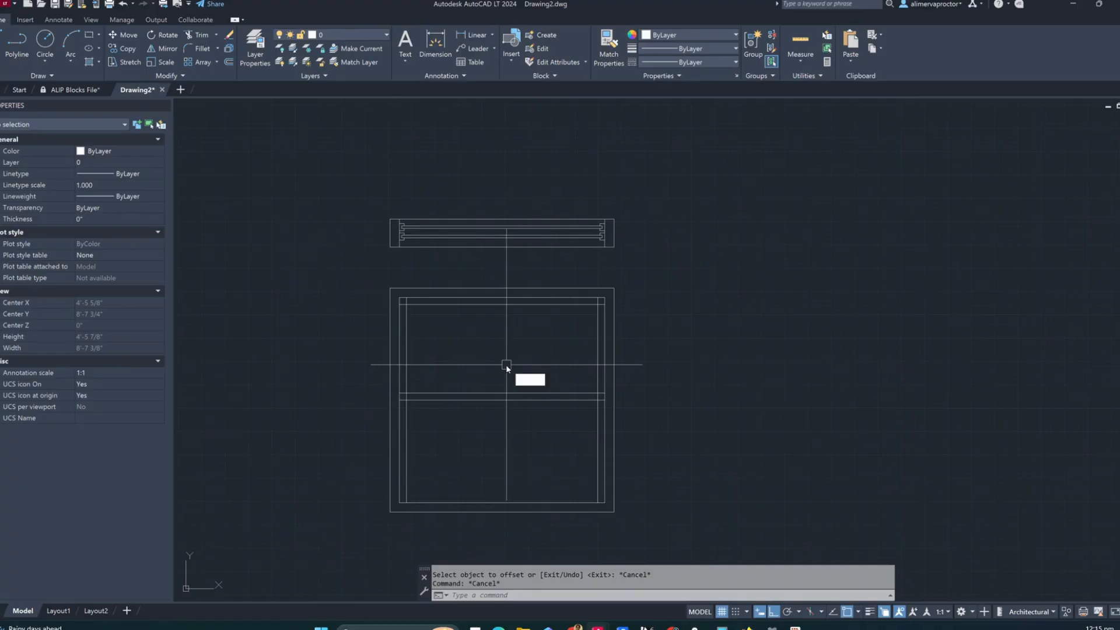
type("cha")
key("Return")
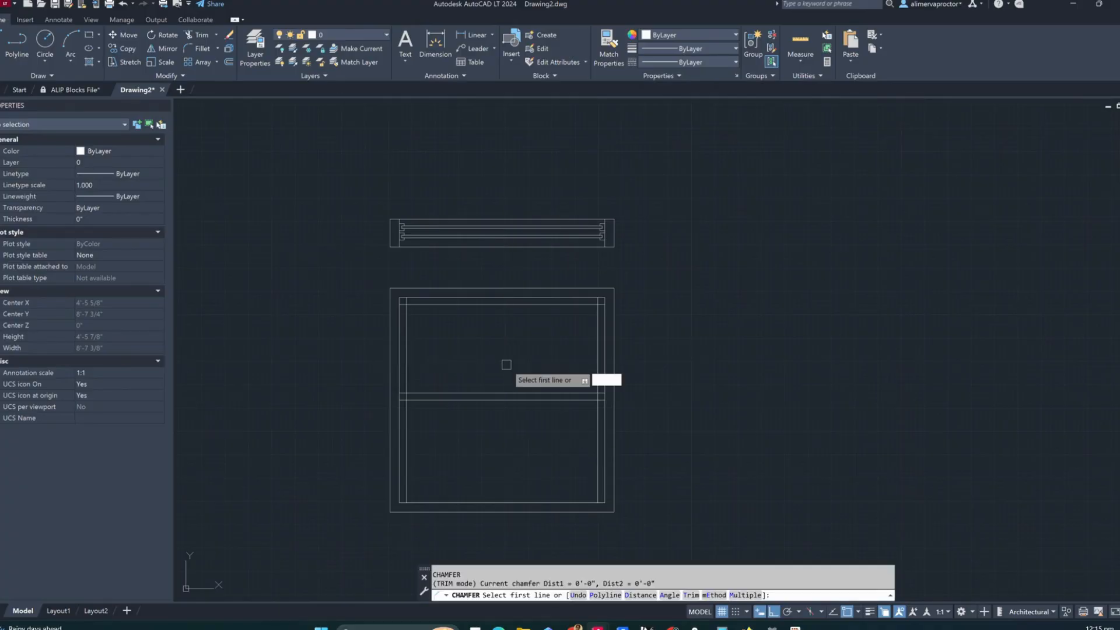
type("m")
key("Return")
key("Escape")
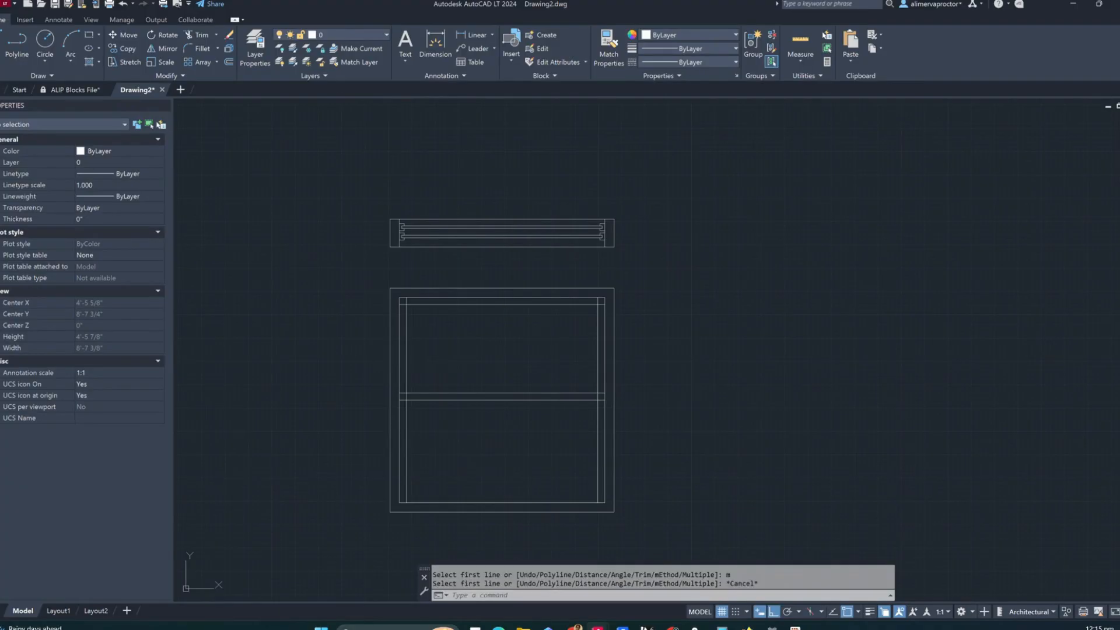
key("Escape")
Chamfer the offset lines into closed lower-left and upper-left corners of the upper sash, using the Multiple option
key("Return")
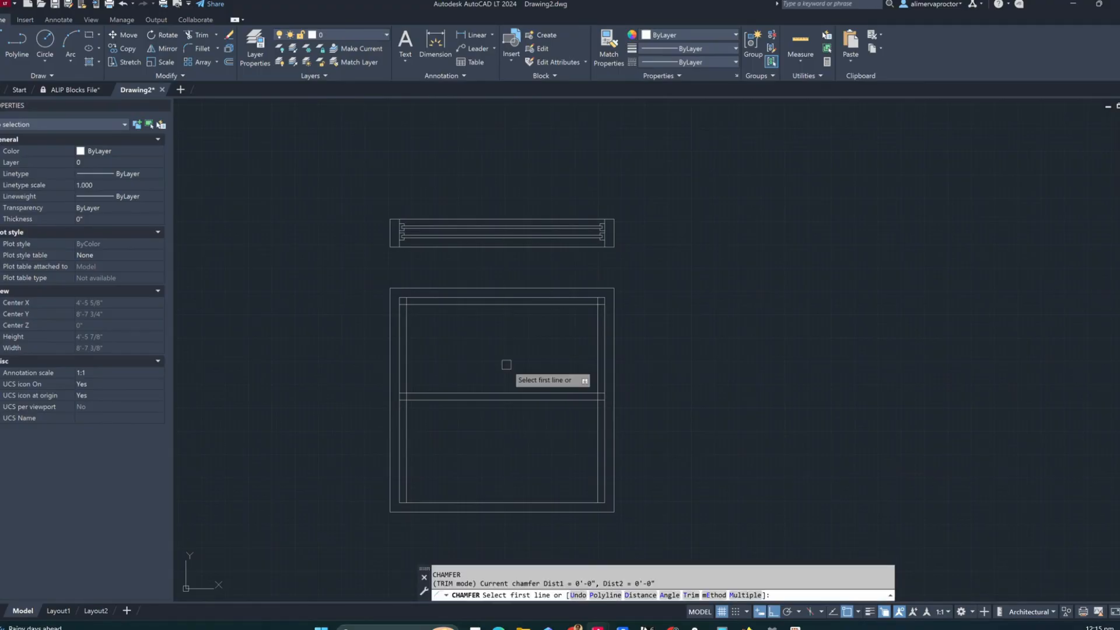
type("m")
key("Return")
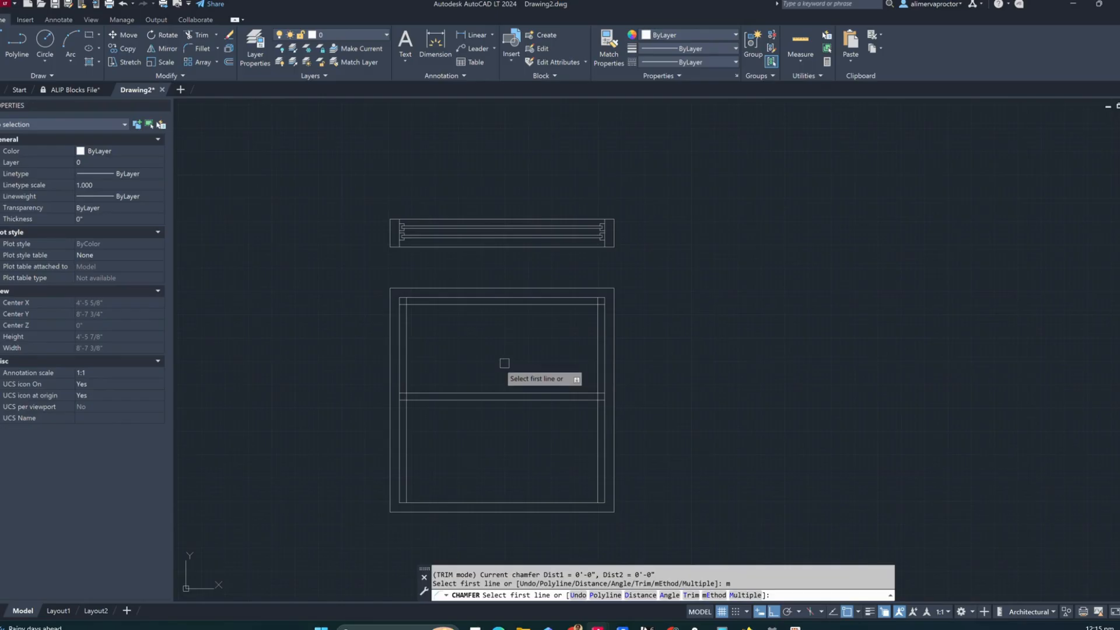
scroll(499, 365, "up", 2)
left_click(370, 410)
left_click(354, 396)
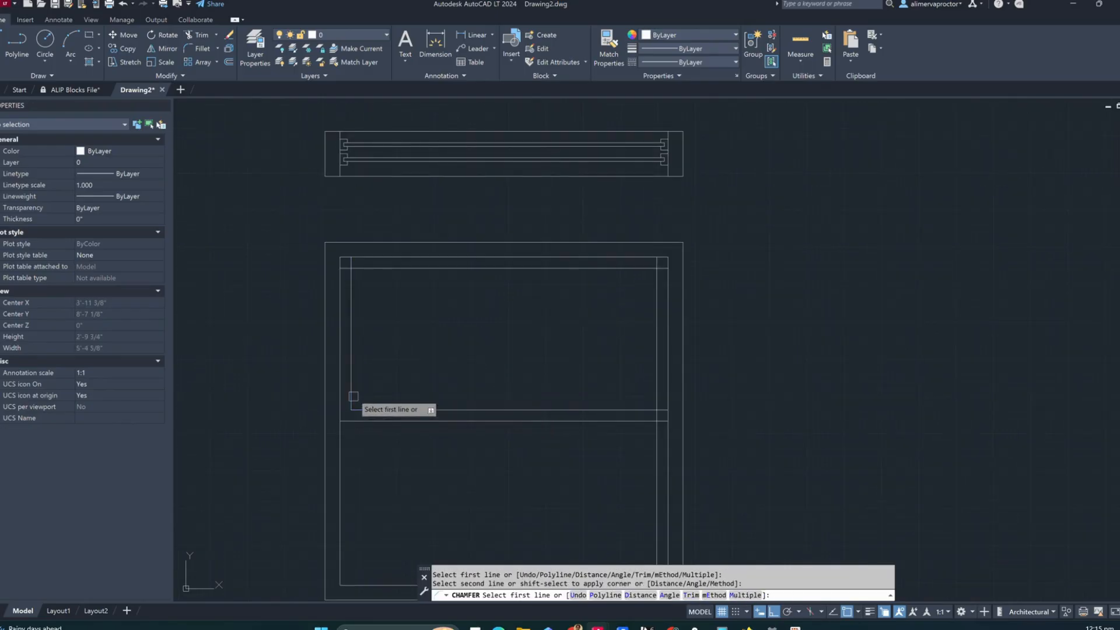
left_click(353, 301)
left_click(359, 269)
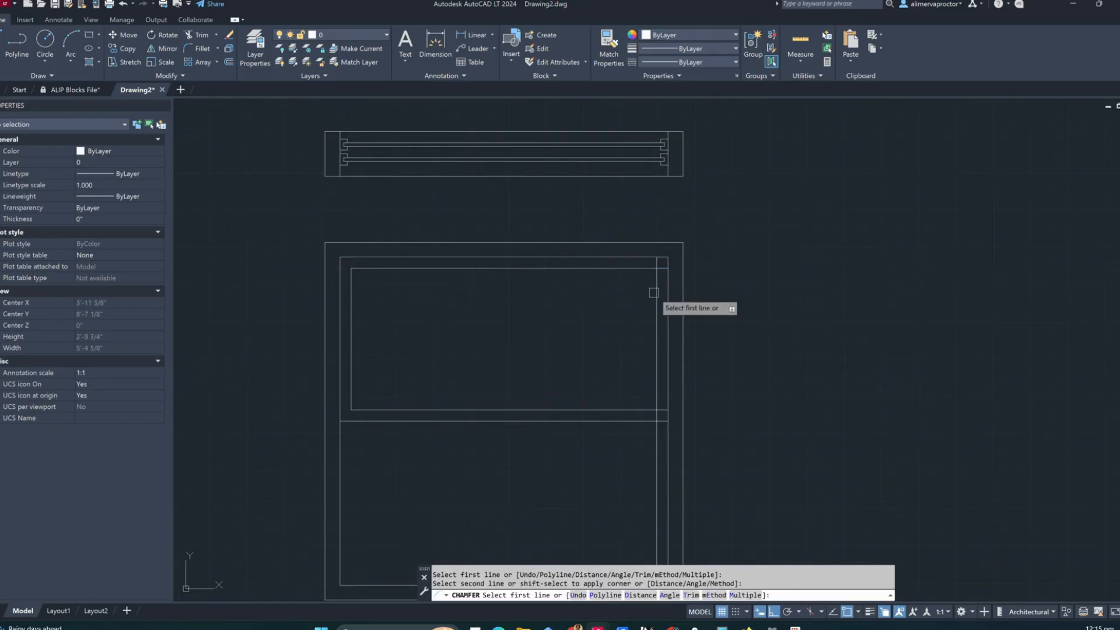
Chamfer the offset lines at the upper-right and lower-right corners to close the upper sash's inner rectangle
left_click(653, 292)
left_click(637, 269)
left_click(656, 371)
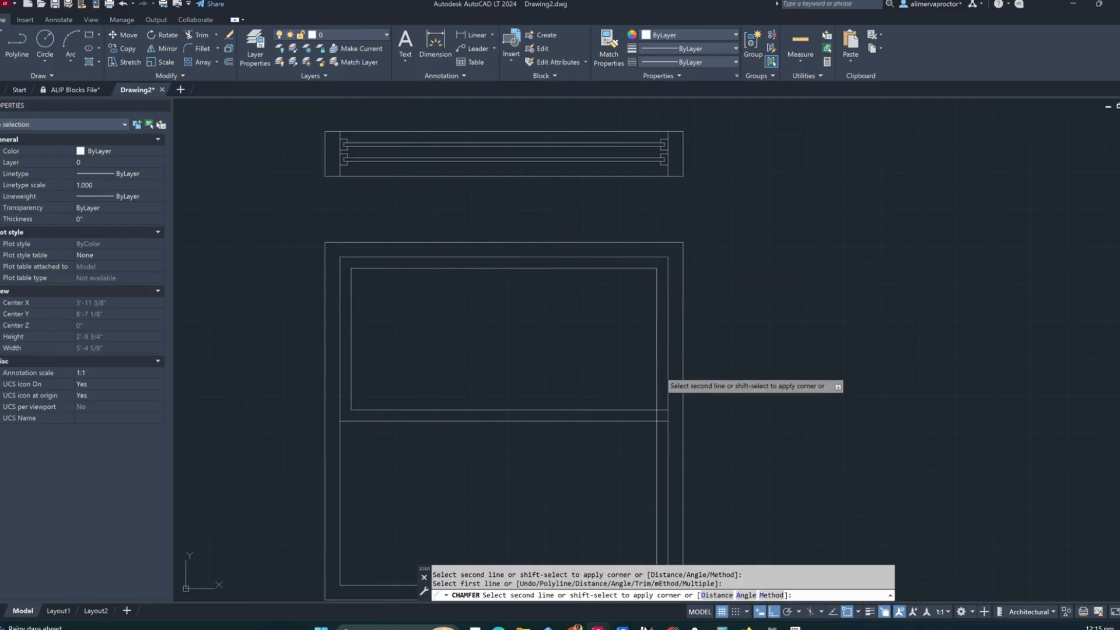
left_click(649, 411)
middle_click_drag(457, 376, 425, 338)
key("Escape")
middle_click_drag(382, 441, 383, 428)
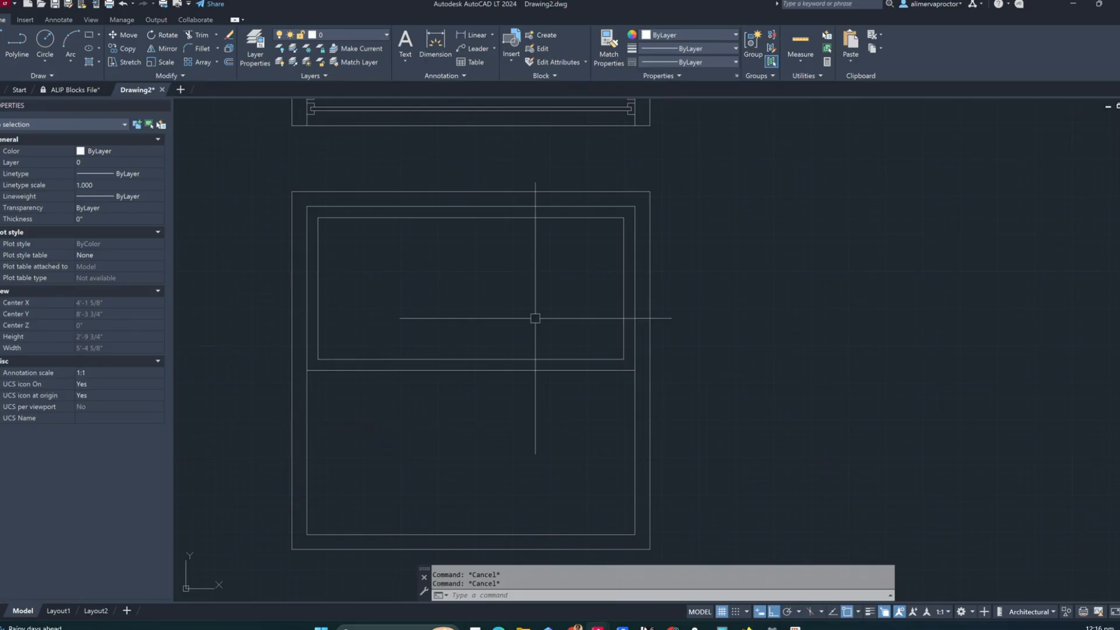
Copy the upper sash's inner rectangle into the lower half, from the middle line's right end to the inner frame's lower-right corner
scroll(603, 349, "up", 2)
left_click(646, 377)
scroll(645, 378, "down", 2)
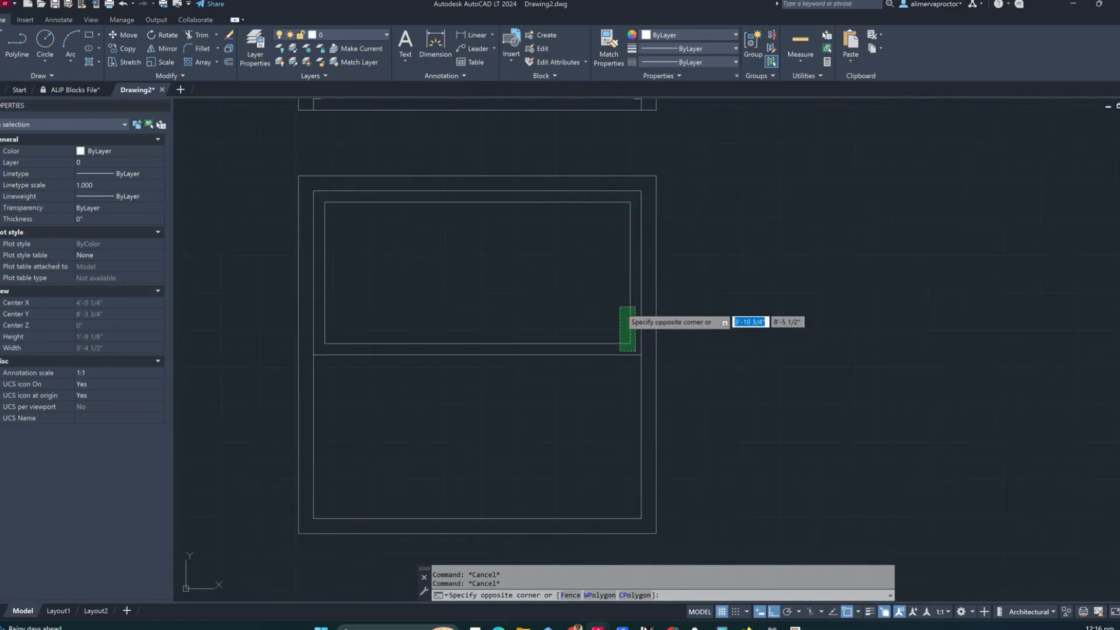
left_click(329, 187)
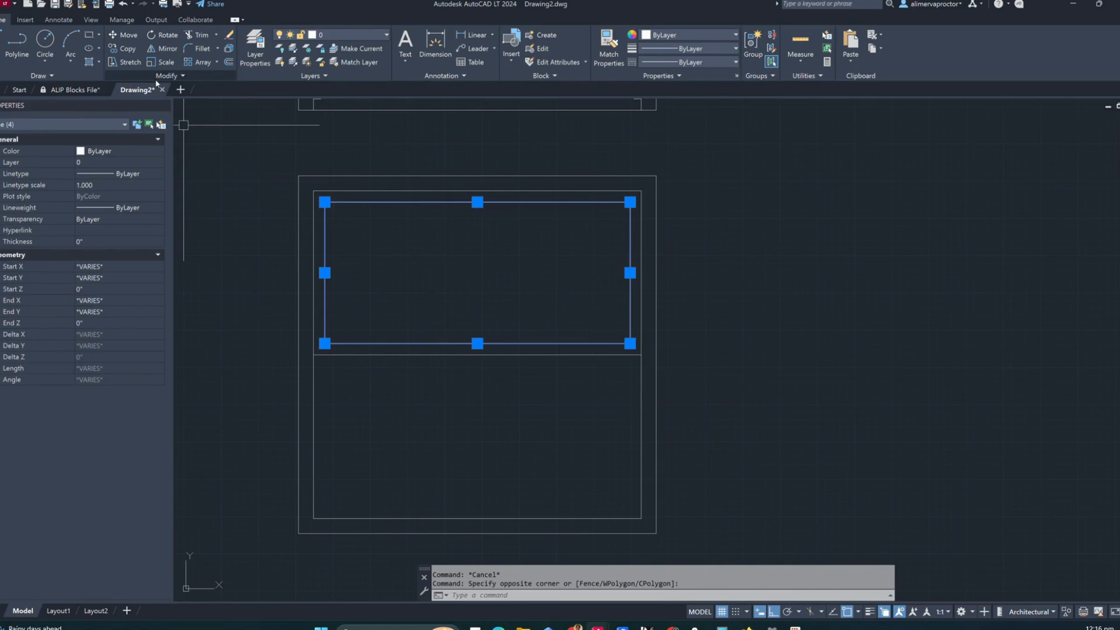
left_click(122, 48)
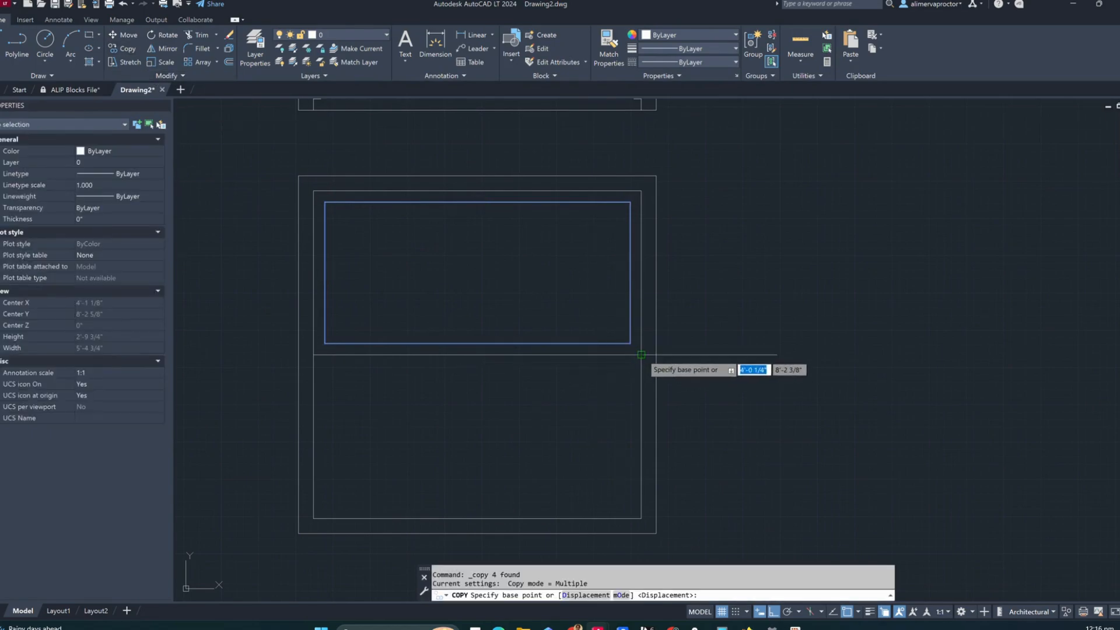
left_click(641, 355)
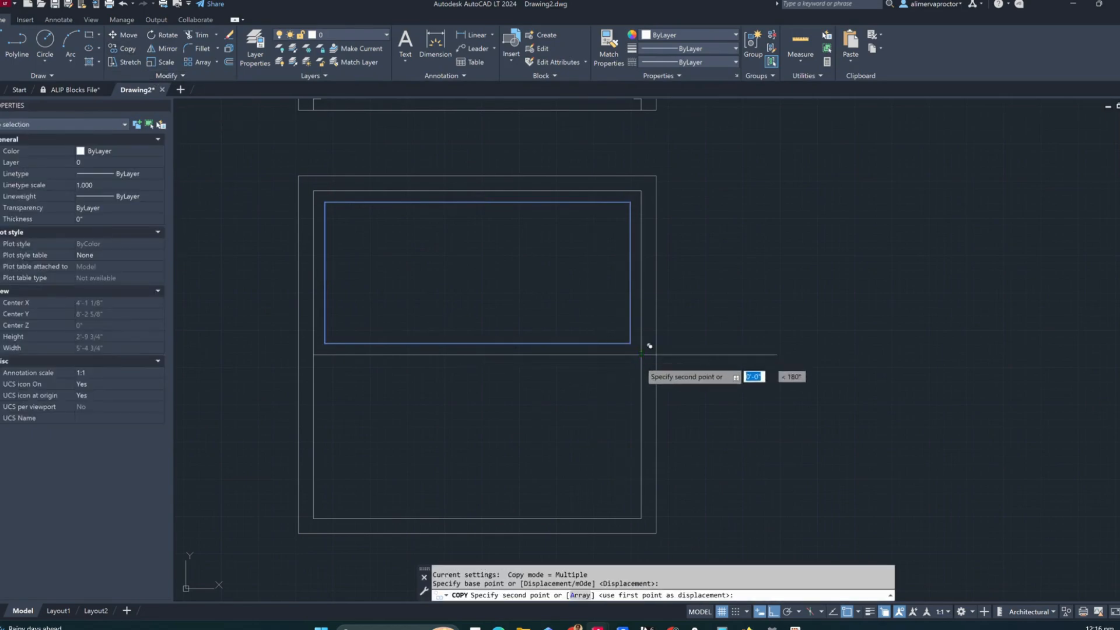
left_click(641, 518)
key("Escape")
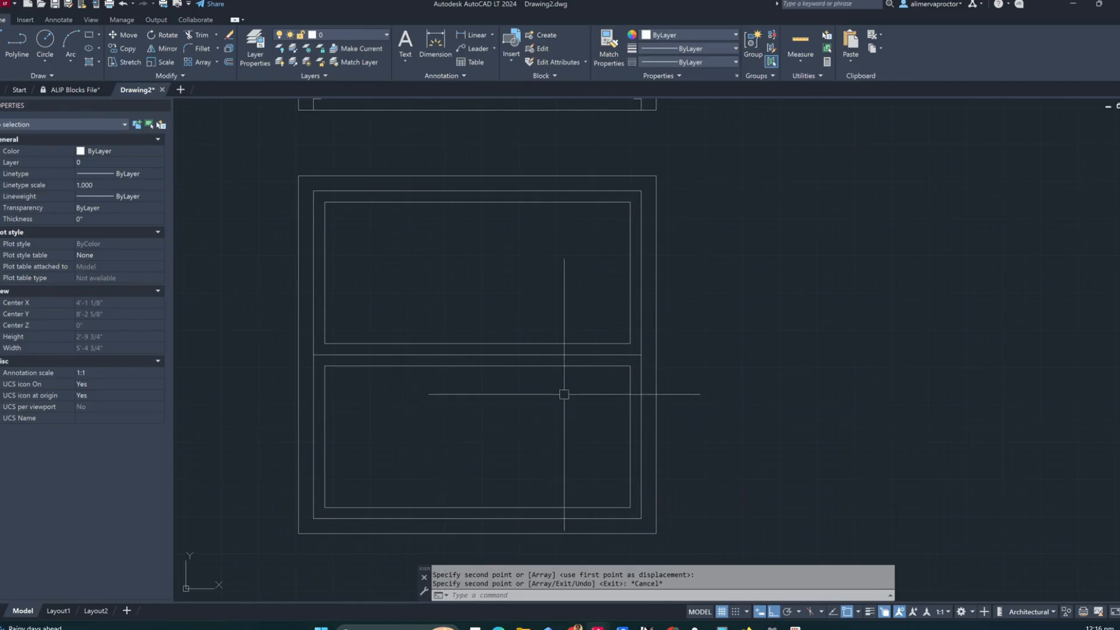
Delete the lower sash's top line and extend its two inner side lines up to the middle line
left_click(548, 368)
key("Delete")
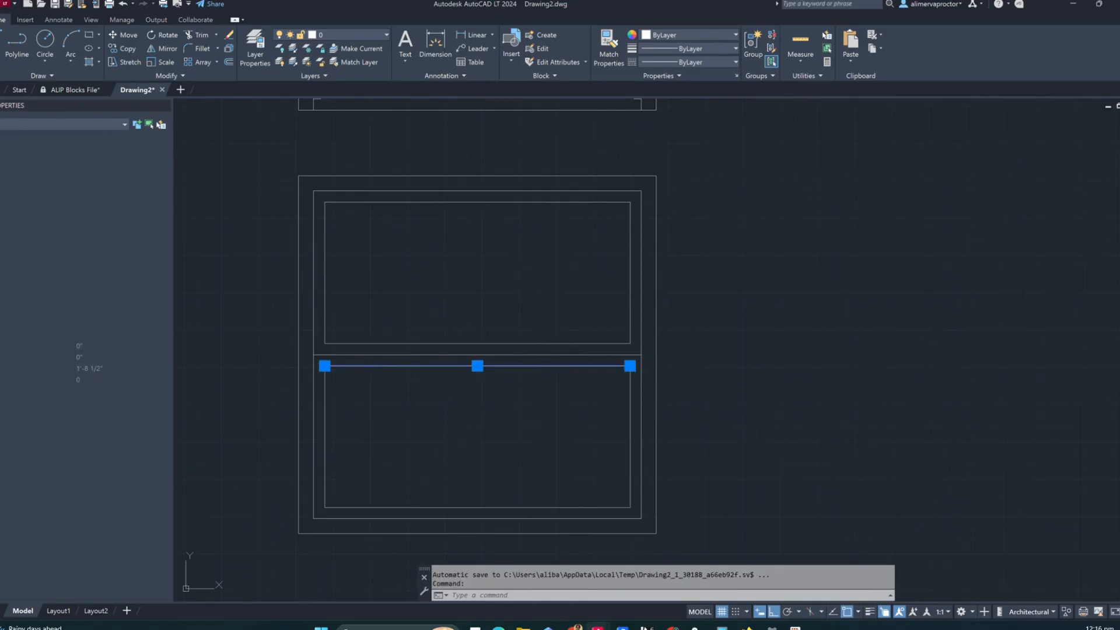
type("ex")
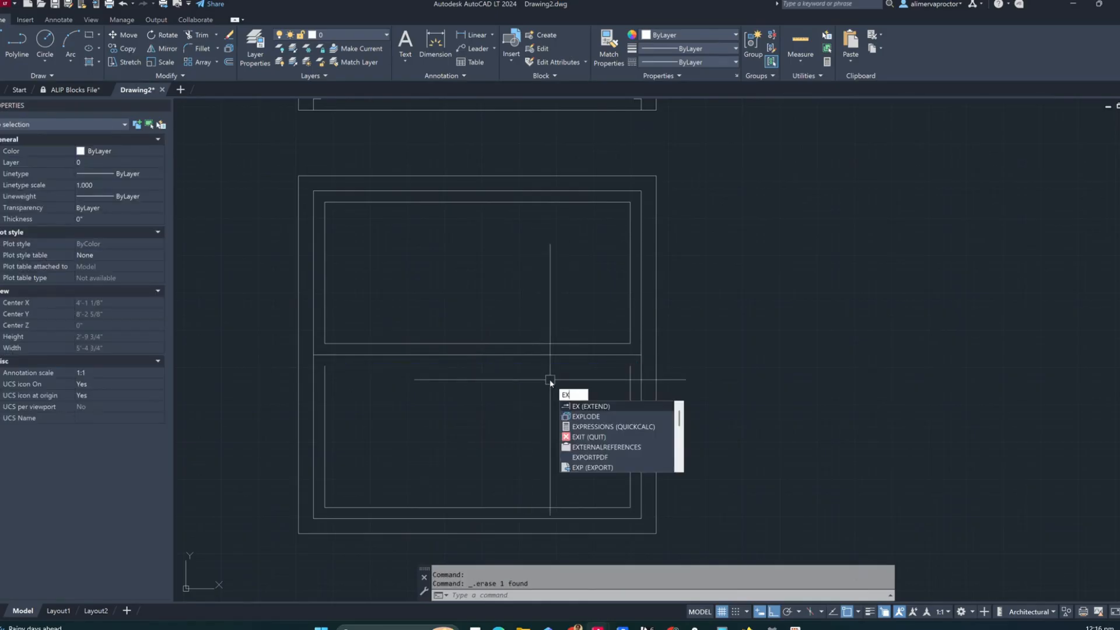
key("Return")
left_click(630, 379)
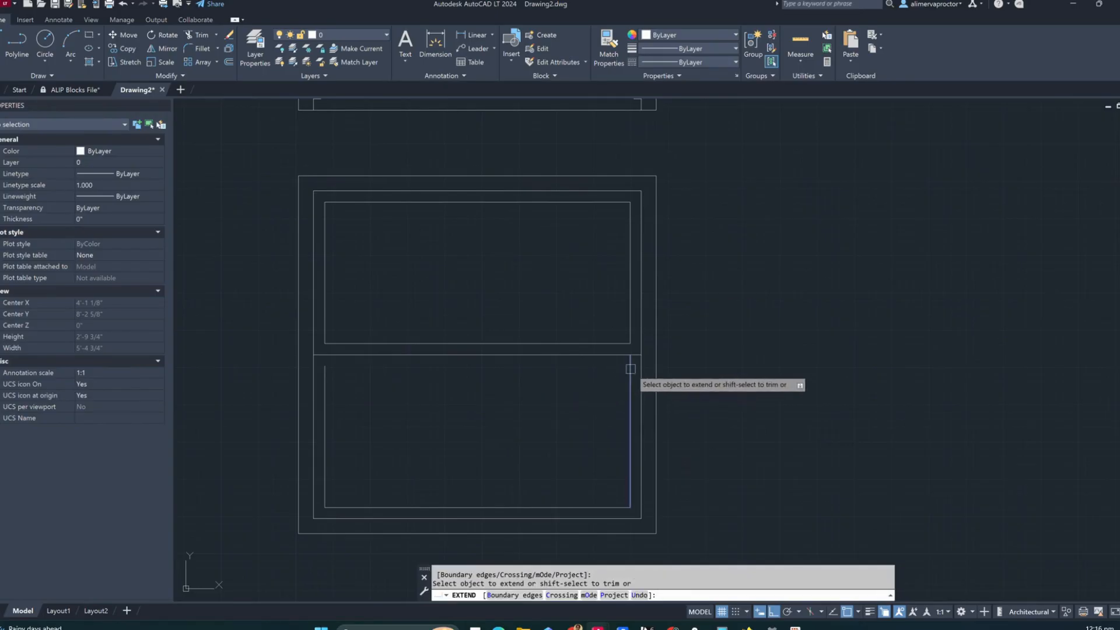
left_click(325, 376)
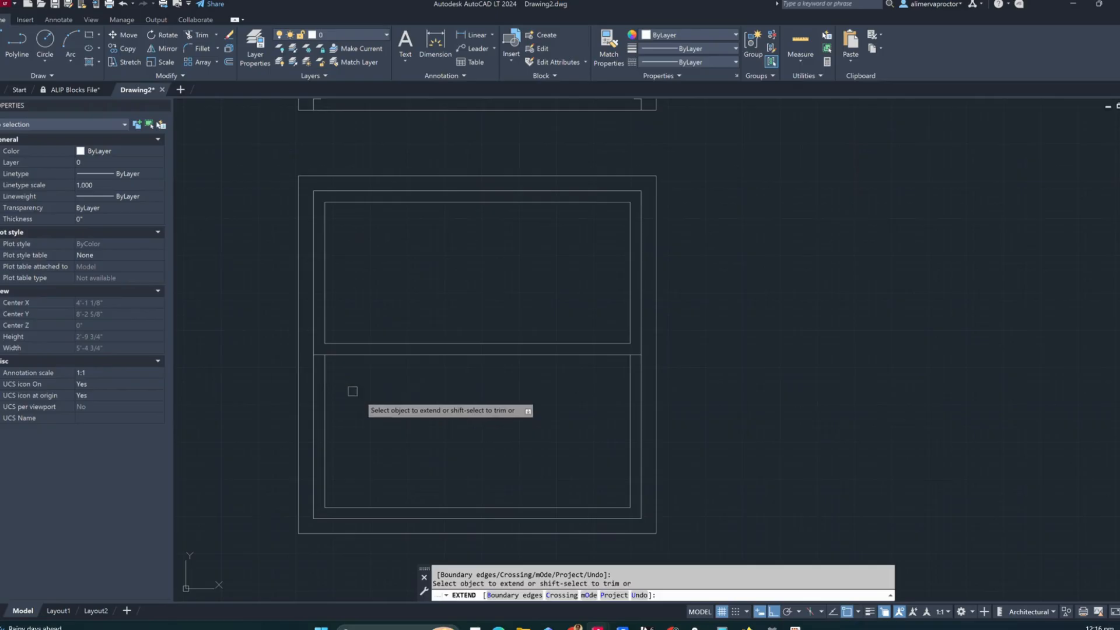
key("Return")
Define the square window elevation as block "2 x 2 hung window el" with its base point at the top edge's midpoint
scroll(400, 412, "down", 3)
middle_click_drag(444, 425, 444, 440)
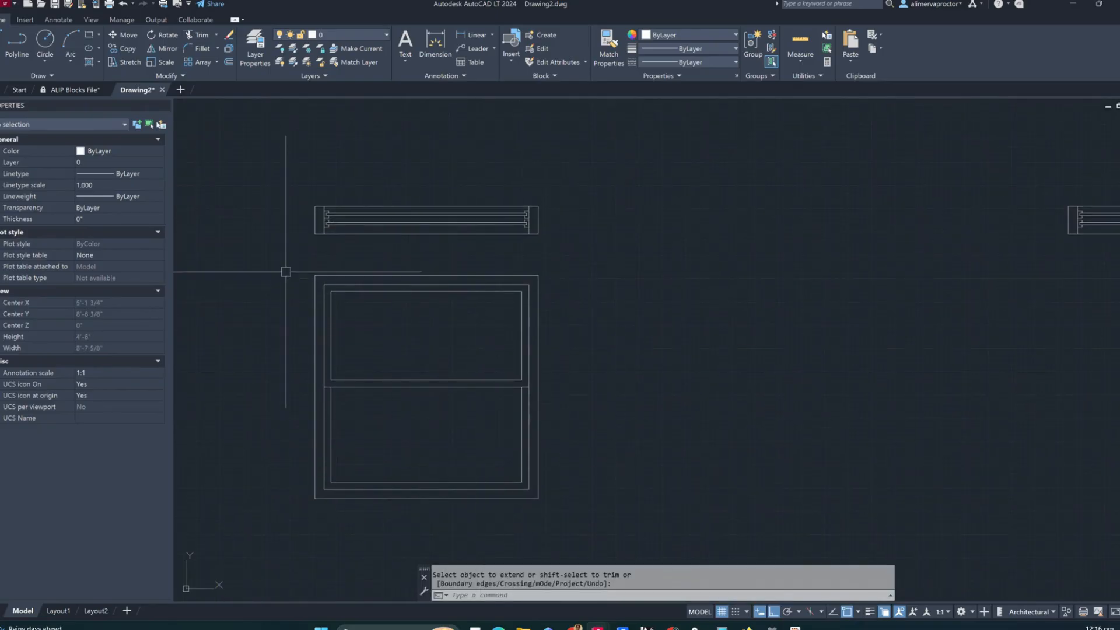
left_click(285, 263)
left_click(603, 528)
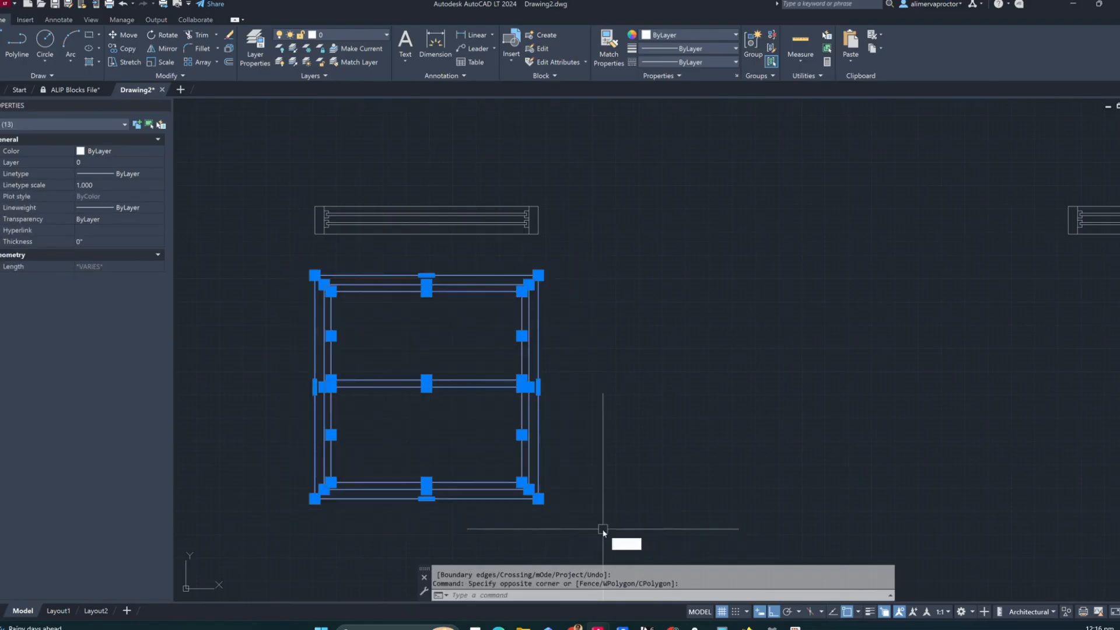
key("Return")
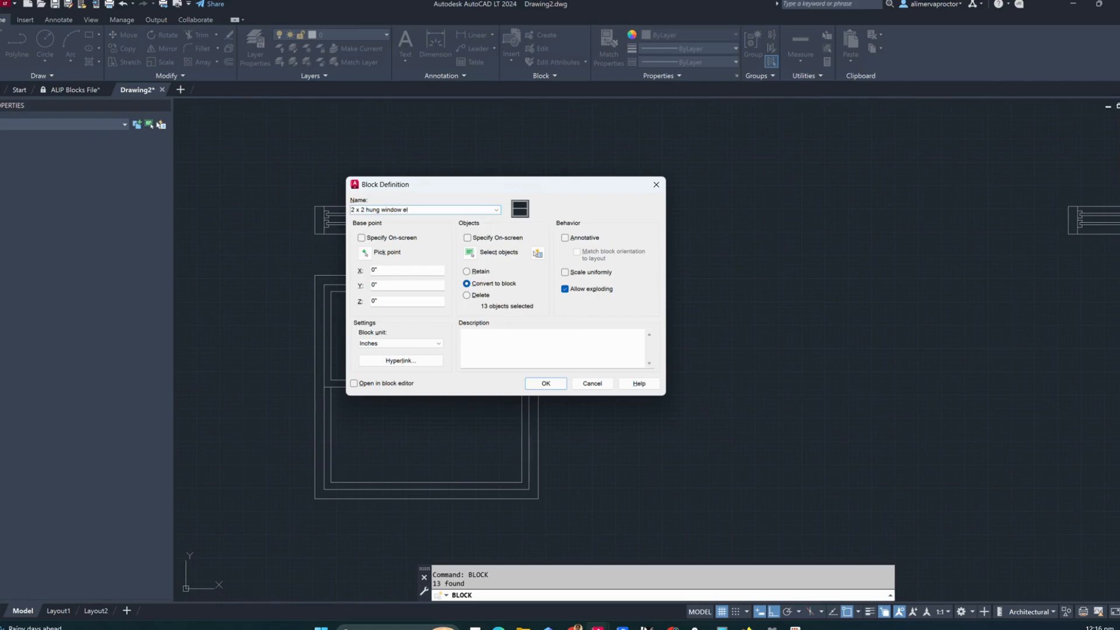
left_click(364, 253)
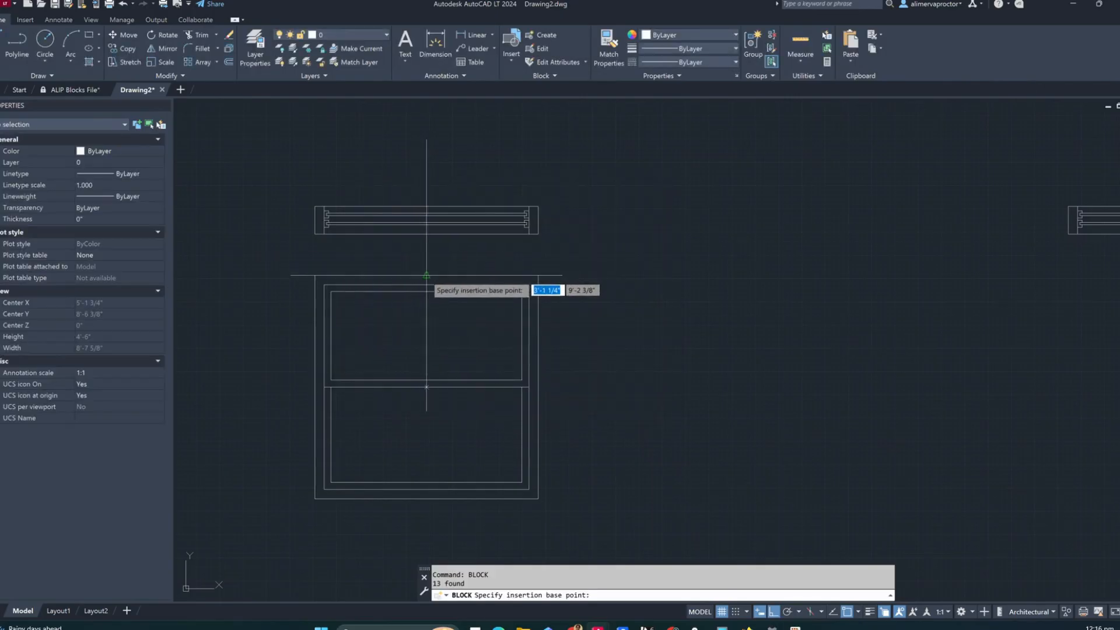
left_click(427, 274)
left_click(545, 383)
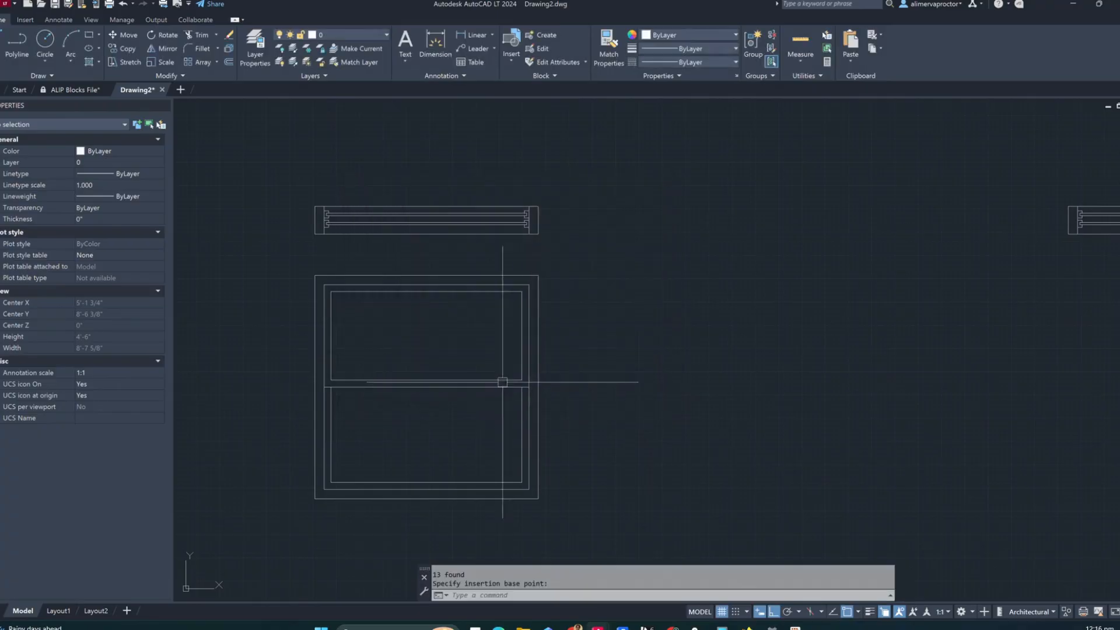
left_click(457, 377)
key("Escape")
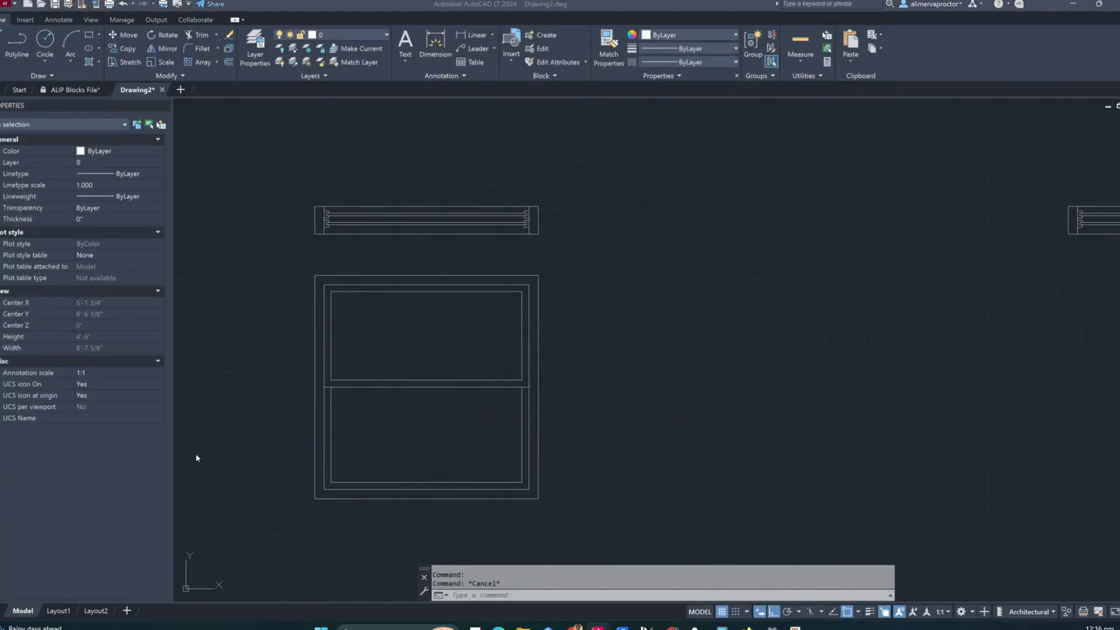
key("Escape")
left_click(445, 383)
key("Escape")
Draw a rectangle 3' wide and 4' high beside the 2 x 2 window elevation
middle_click_drag(631, 343, 492, 347)
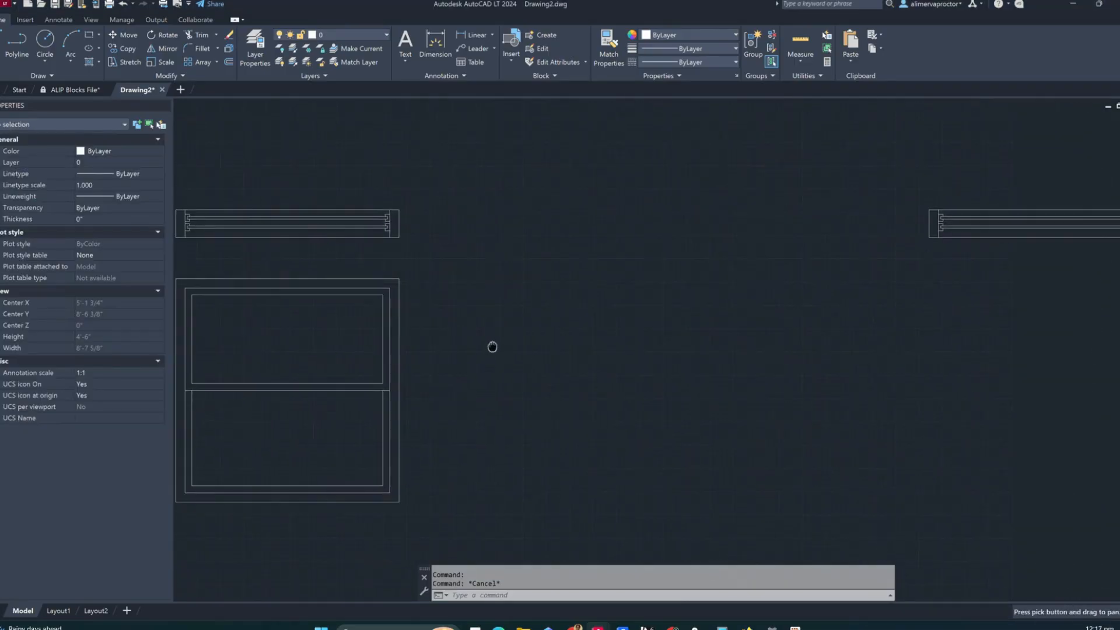
key("Escape")
scroll(510, 340, "down", 2)
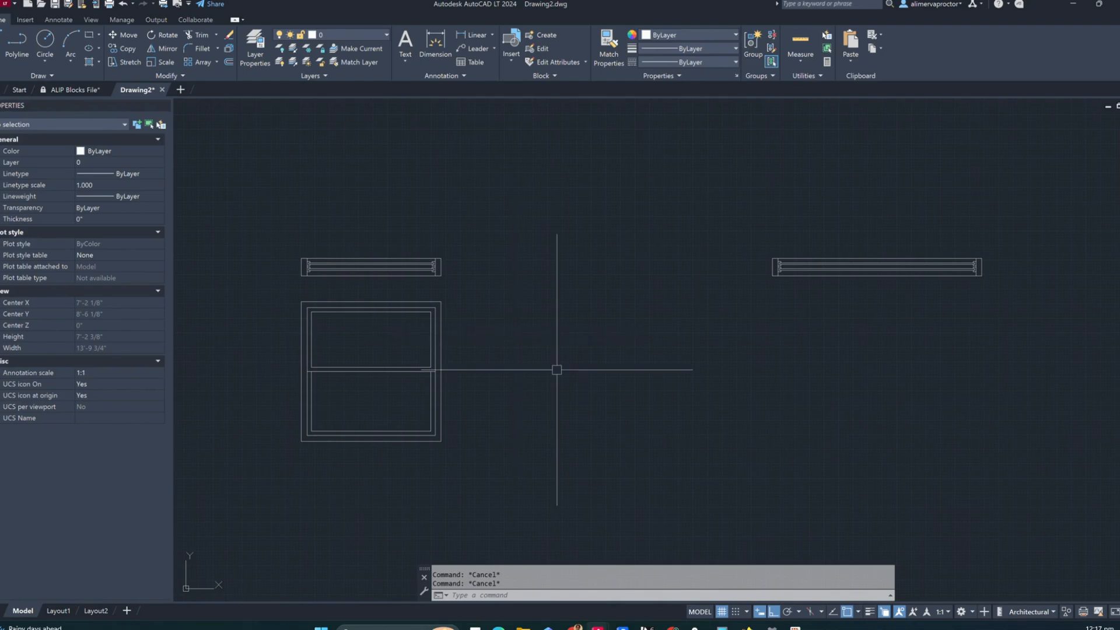
middle_click_drag(554, 370, 508, 357)
key("Return")
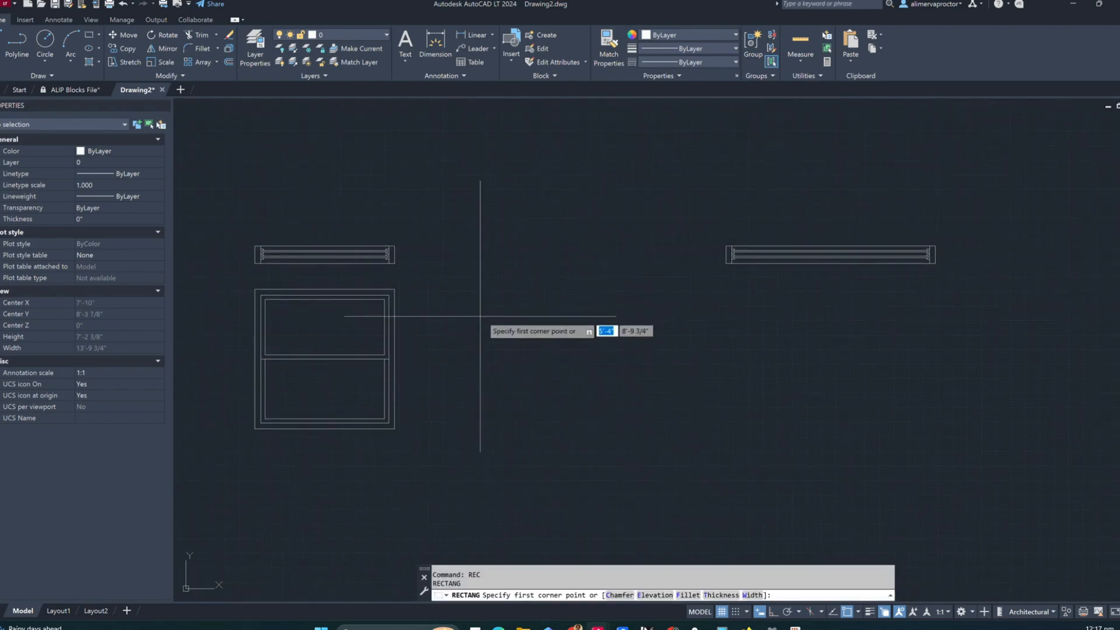
left_click(481, 315)
type("3'")
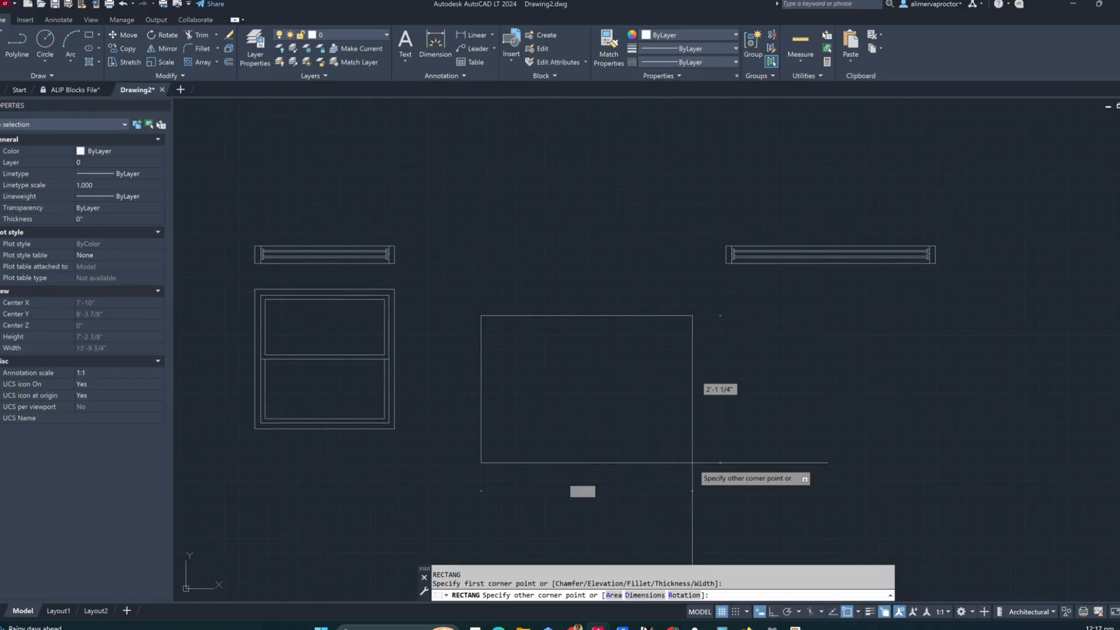
key("Tab")
type("4'")
key("Return")
Draw a horizontal construction line through the 2 x 2 elevation's upper-right corner
scroll(577, 362, "down", 2)
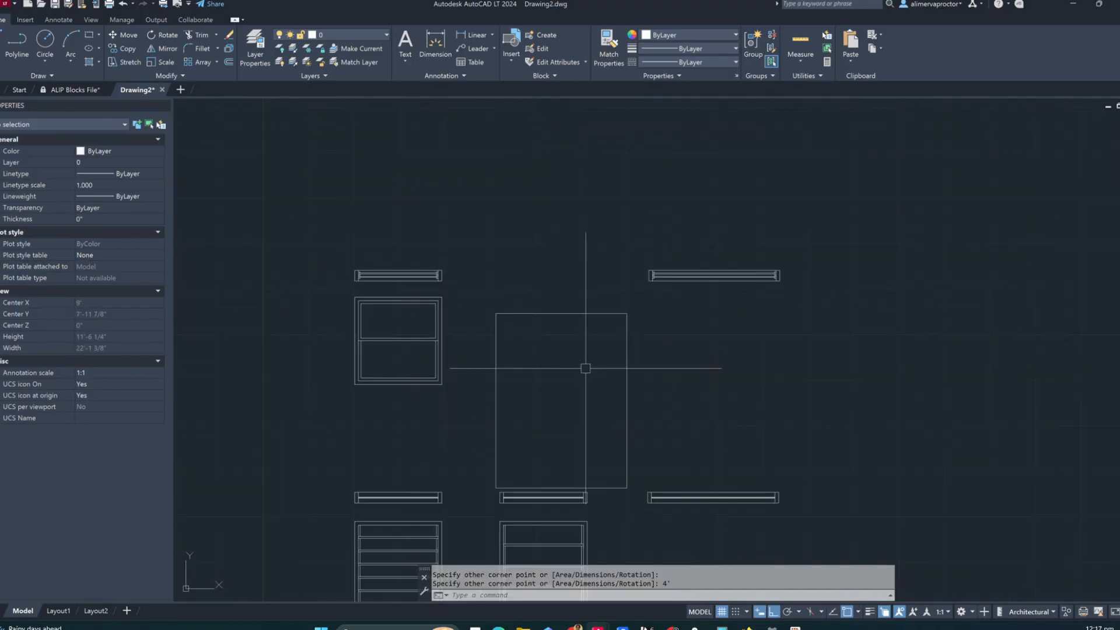
type("XL")
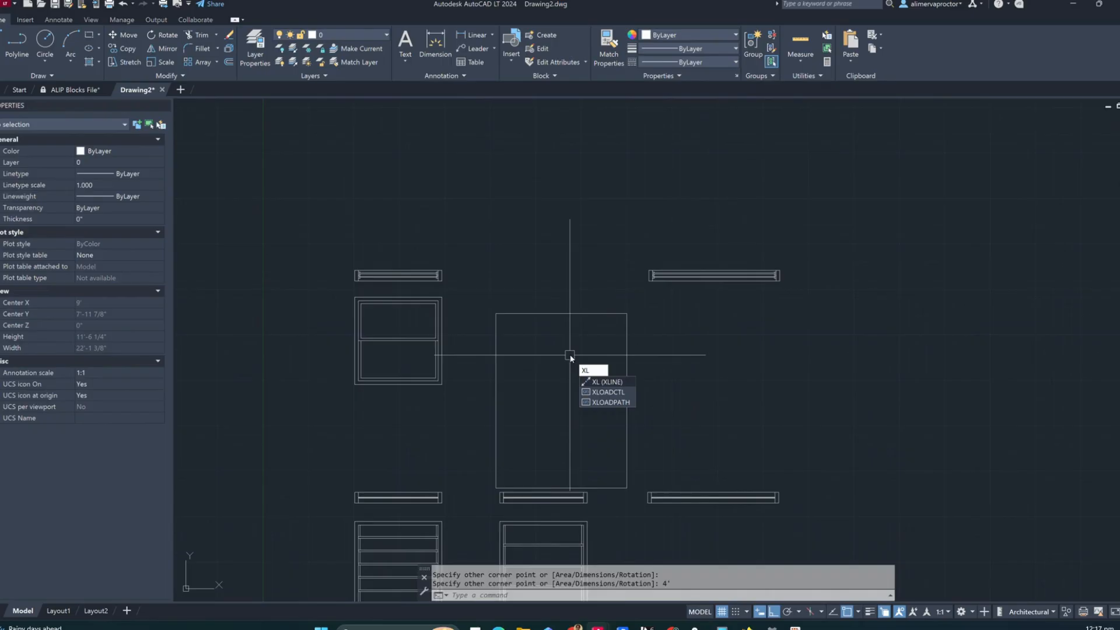
key("Return")
scroll(446, 300, "up", 7)
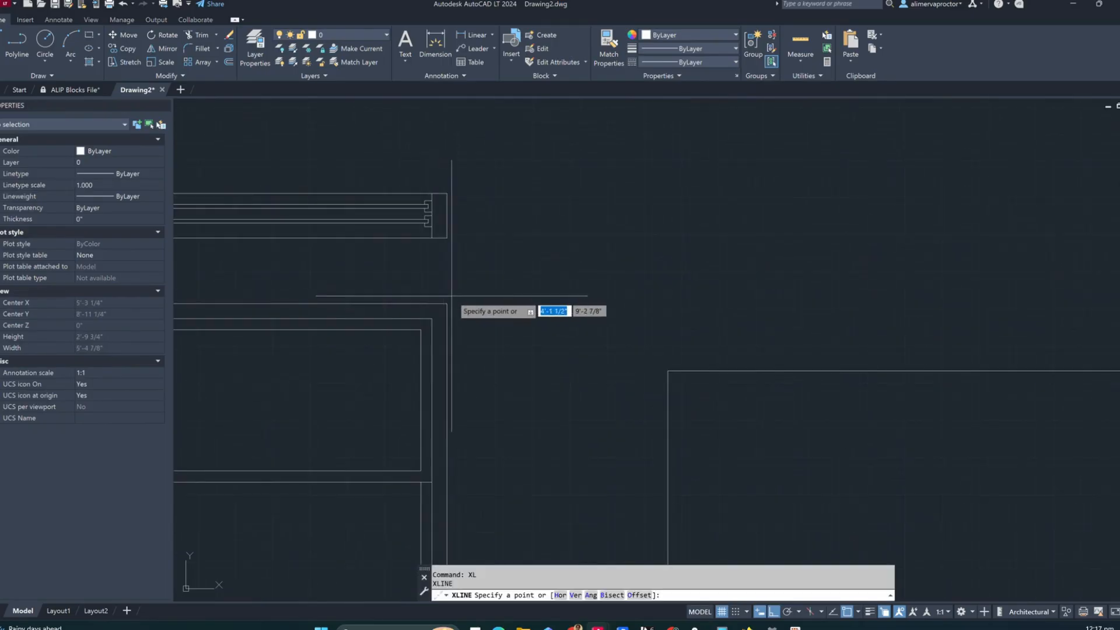
left_click(447, 303)
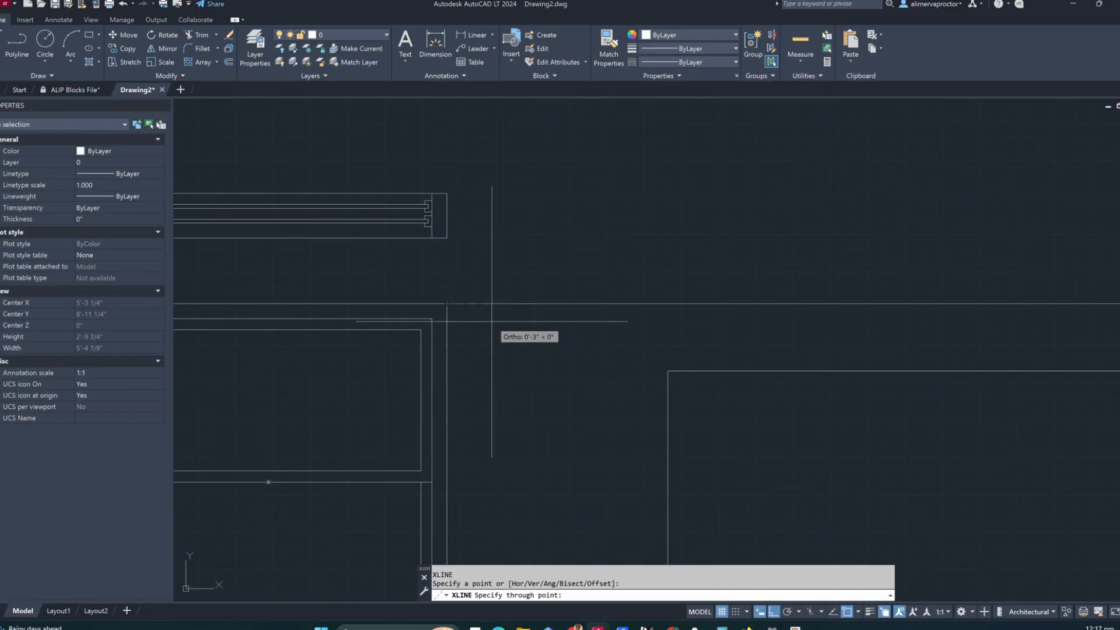
left_click(492, 304)
key("Return")
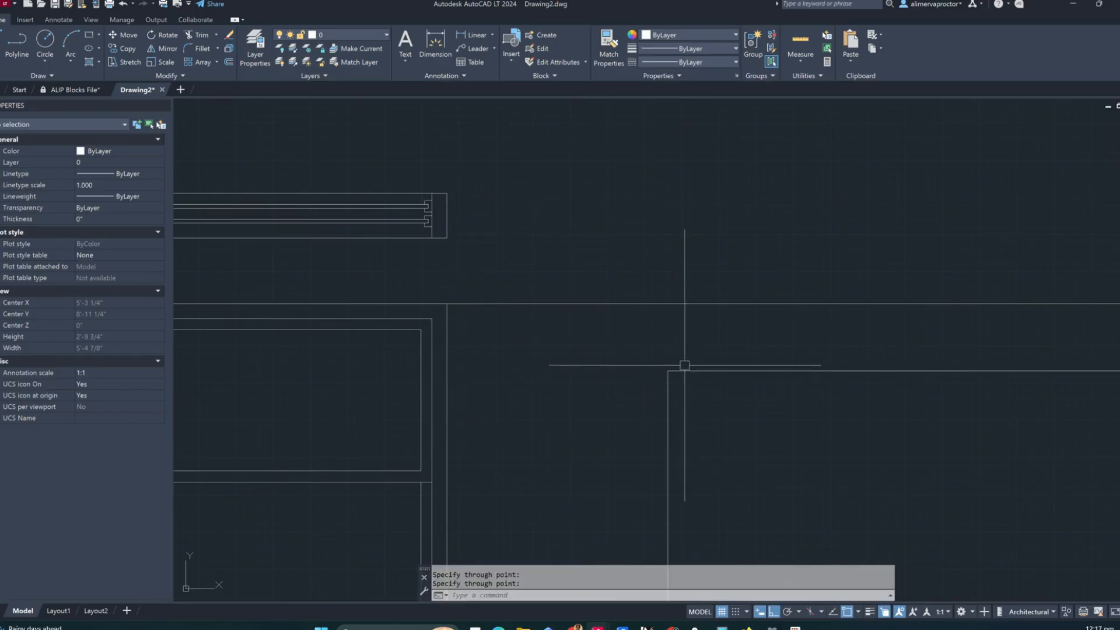
Move the 3' by 4' rectangle up so its top edge lies on the construction line, and delete that line
left_click(665, 382)
left_click(547, 373)
key("Return")
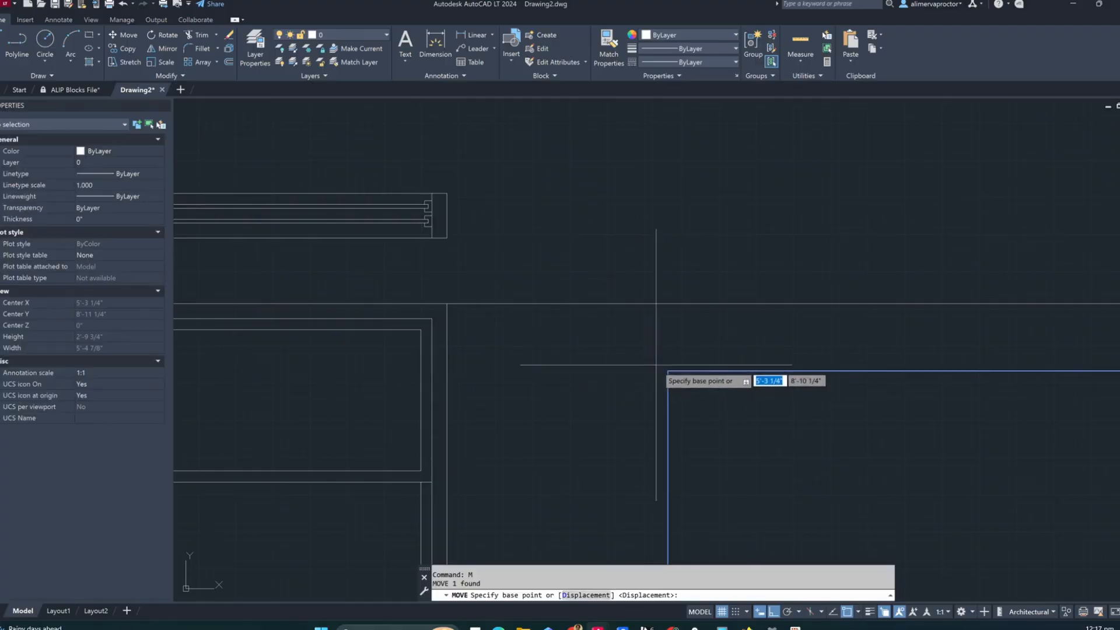
left_click(668, 371)
scroll(571, 316, "down", 4)
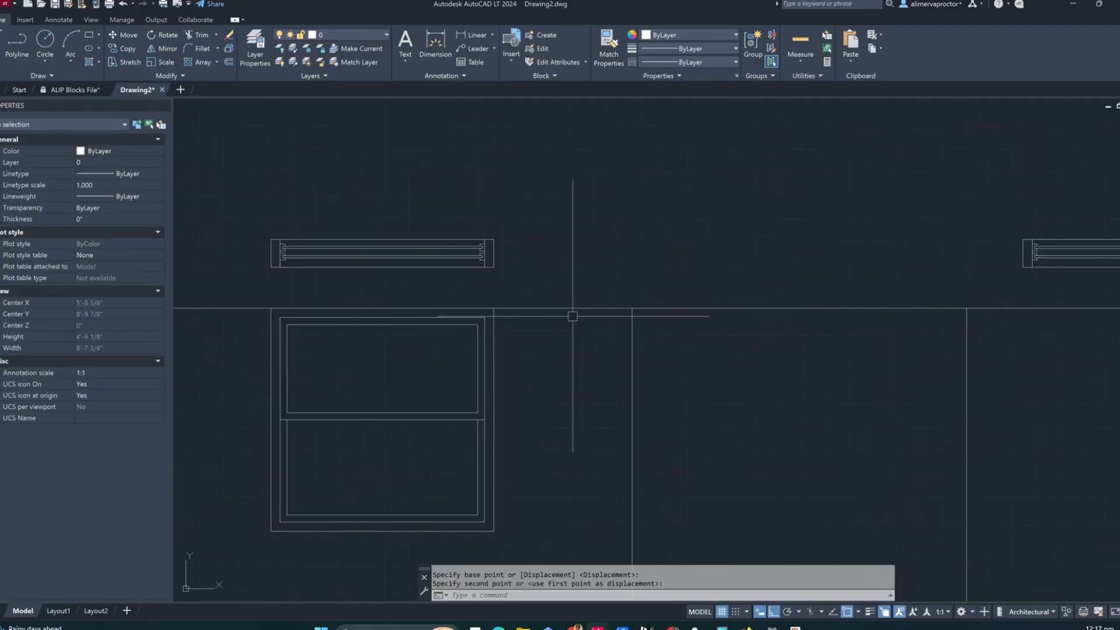
left_click(582, 311)
key("Delete")
Offset the 3' by 4' rectangle inward by 1"
scroll(578, 291, "down", 4)
middle_click_drag(634, 291, 548, 300)
scroll(552, 302, "up", 2)
scroll(454, 278, "down", 2)
scroll(453, 286, "up", 1)
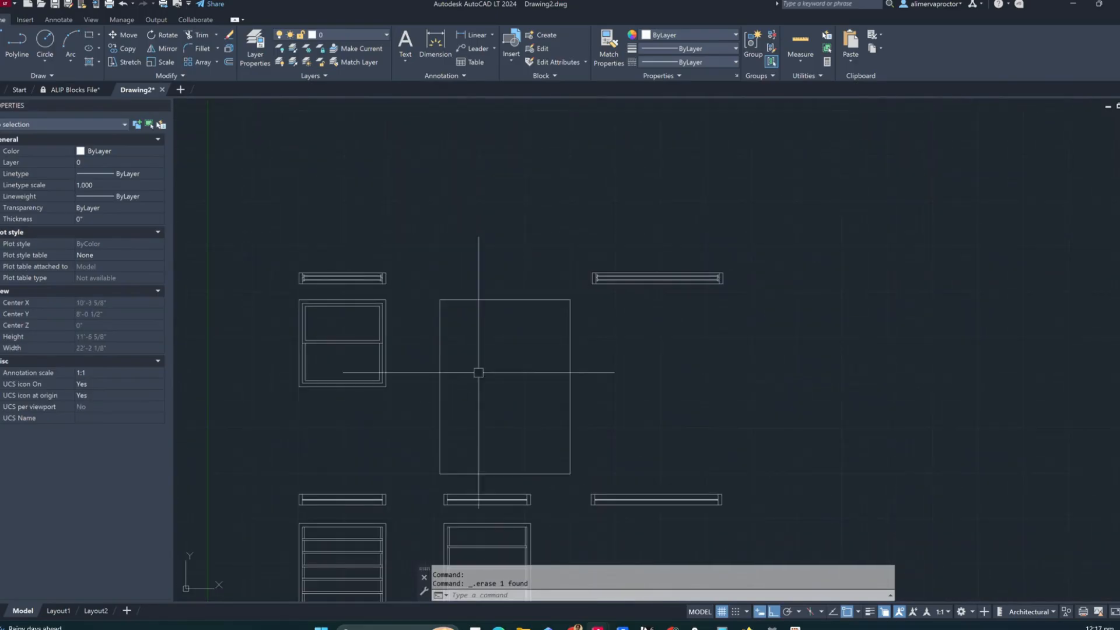
type("o")
key("Return")
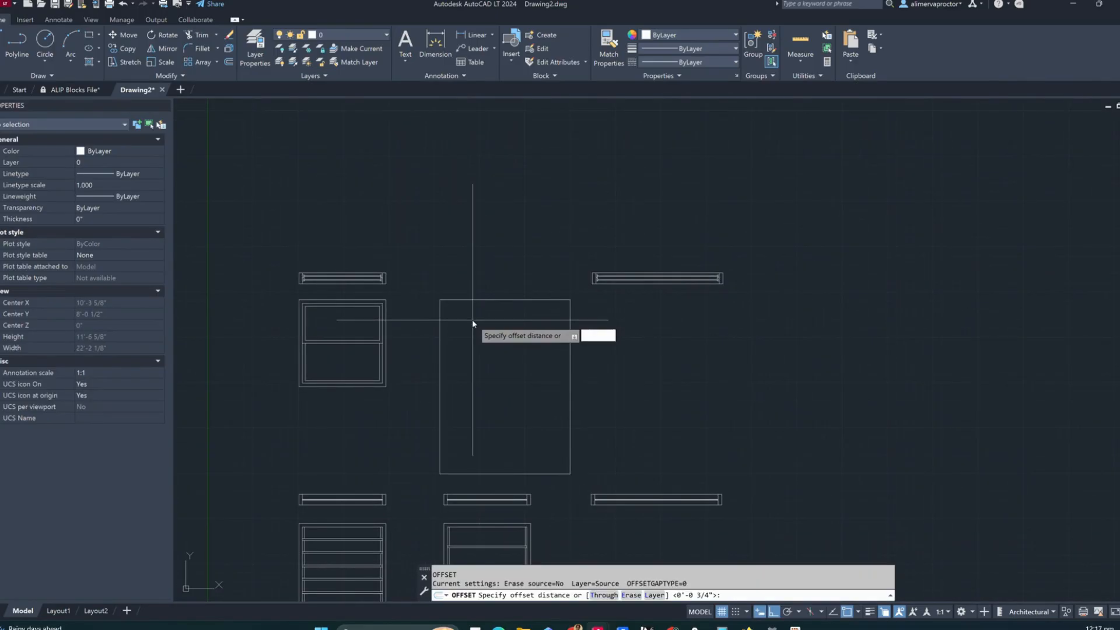
type("1")
key("Return")
left_click(486, 302)
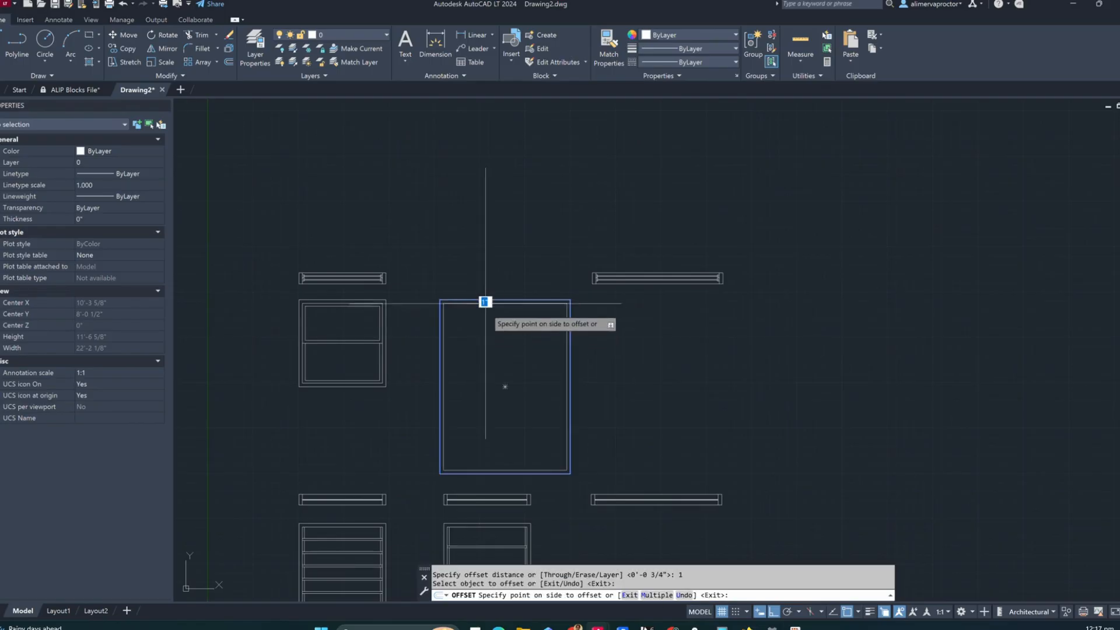
left_click(488, 315)
scroll(483, 305, "up", 2)
key("Escape")
Explode the inner rectangle and draw a horizontal line between the midpoints of its left and right sides
left_click(478, 298)
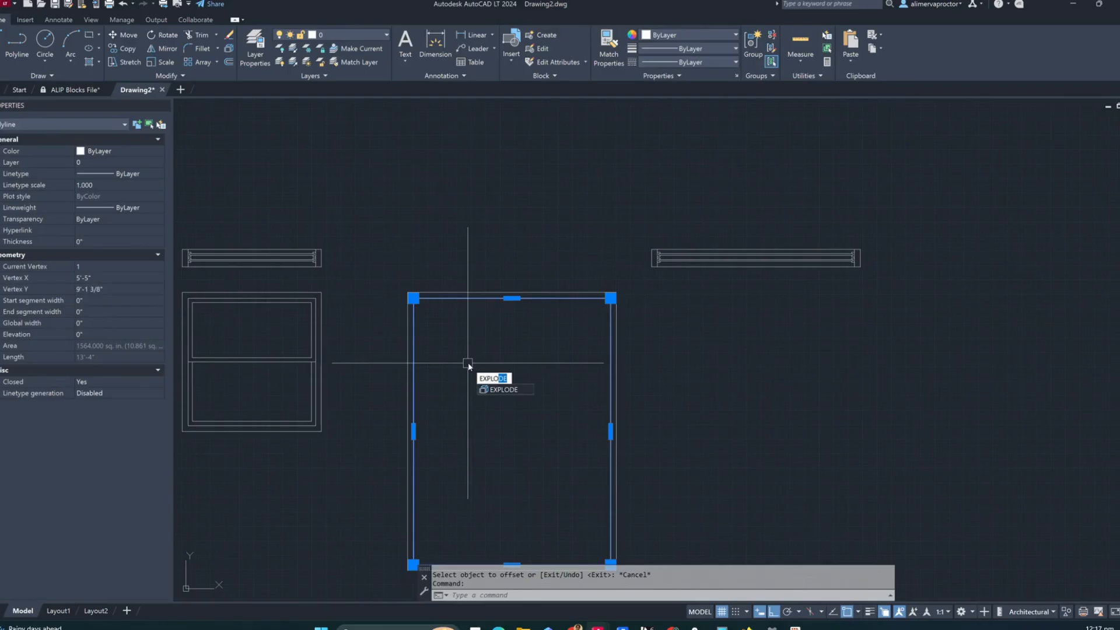
type("EXPLO")
key("Return")
type("l")
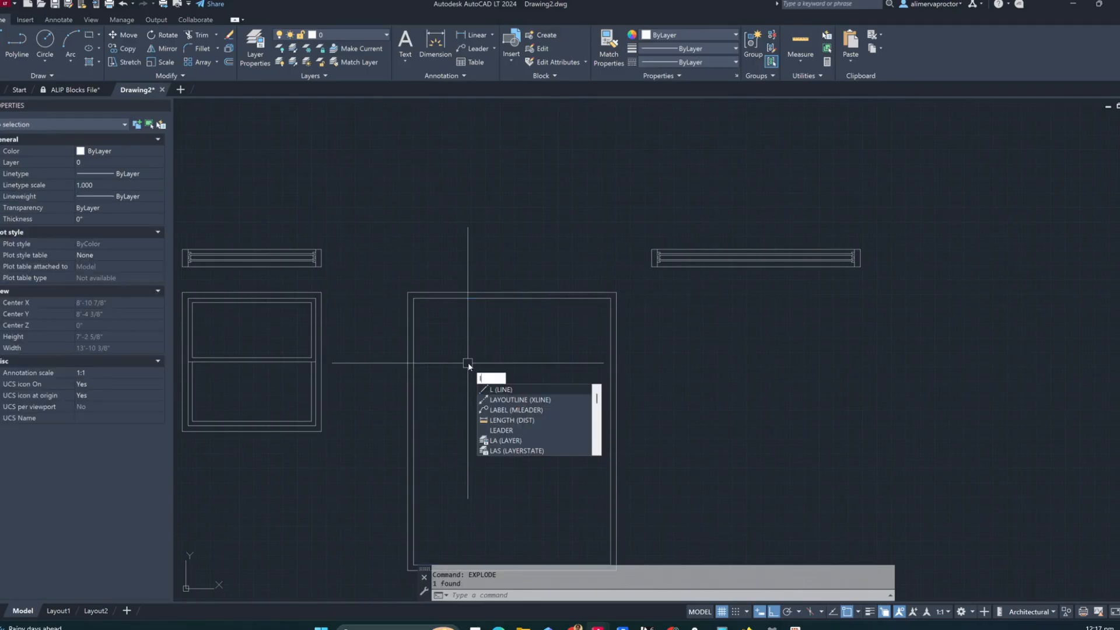
key("Return")
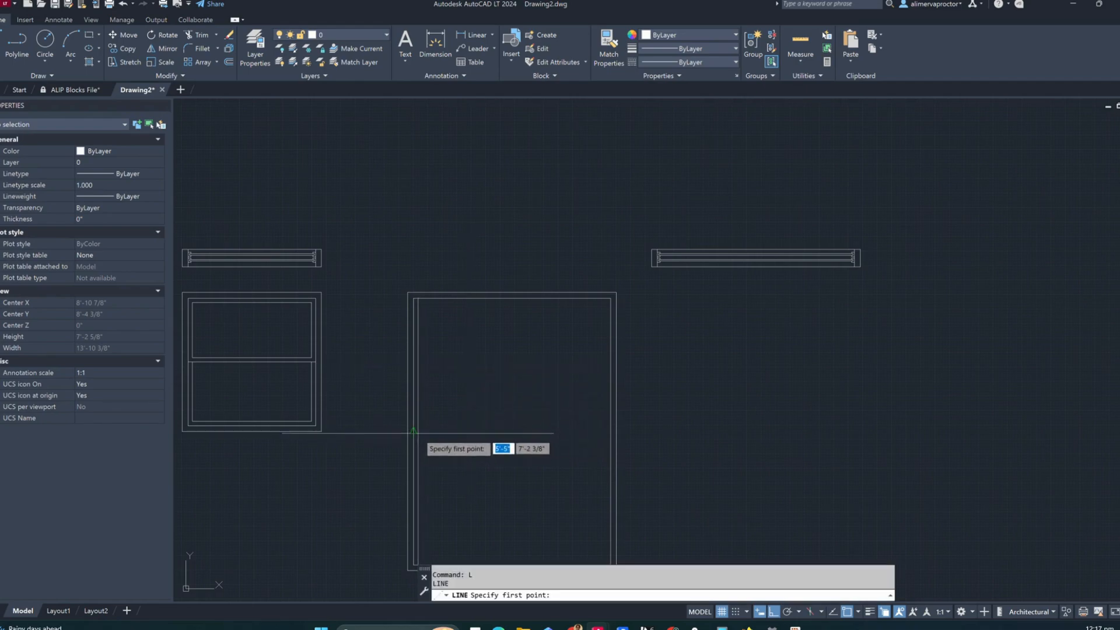
left_click(610, 432)
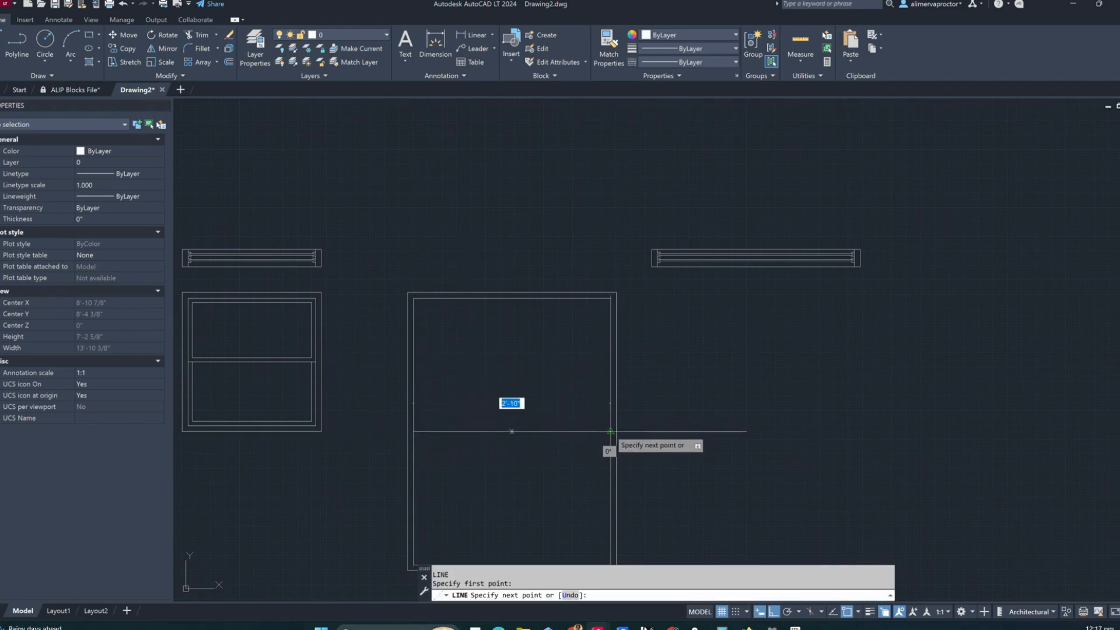
key("Escape")
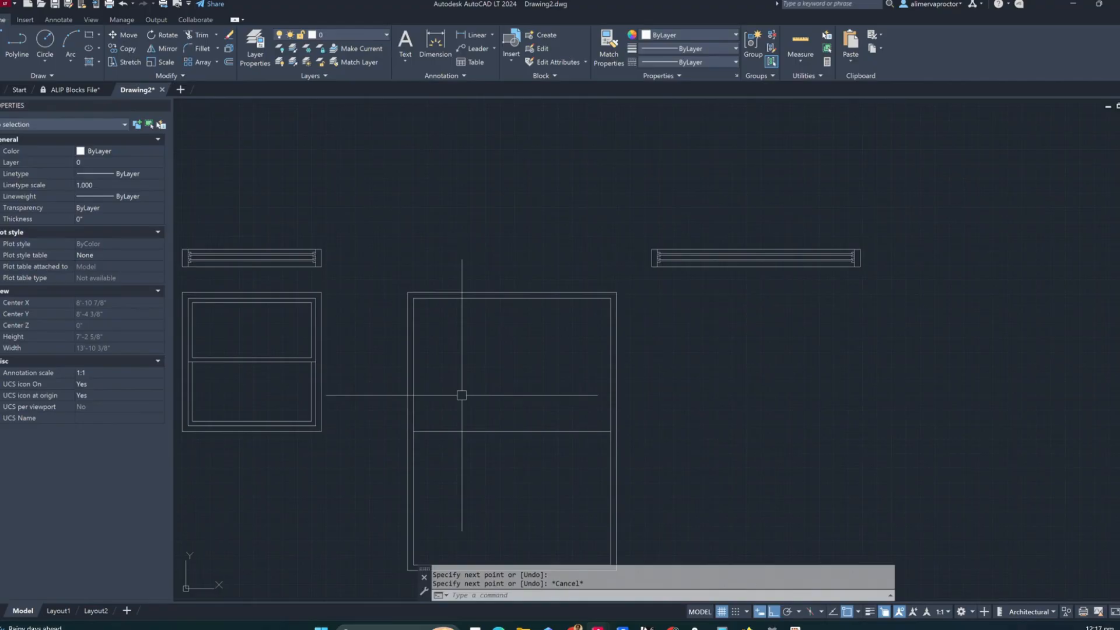
Offset the four sides of the exploded inner rectangle inward by 0.75" in the 3' by 4' elevation
type("of")
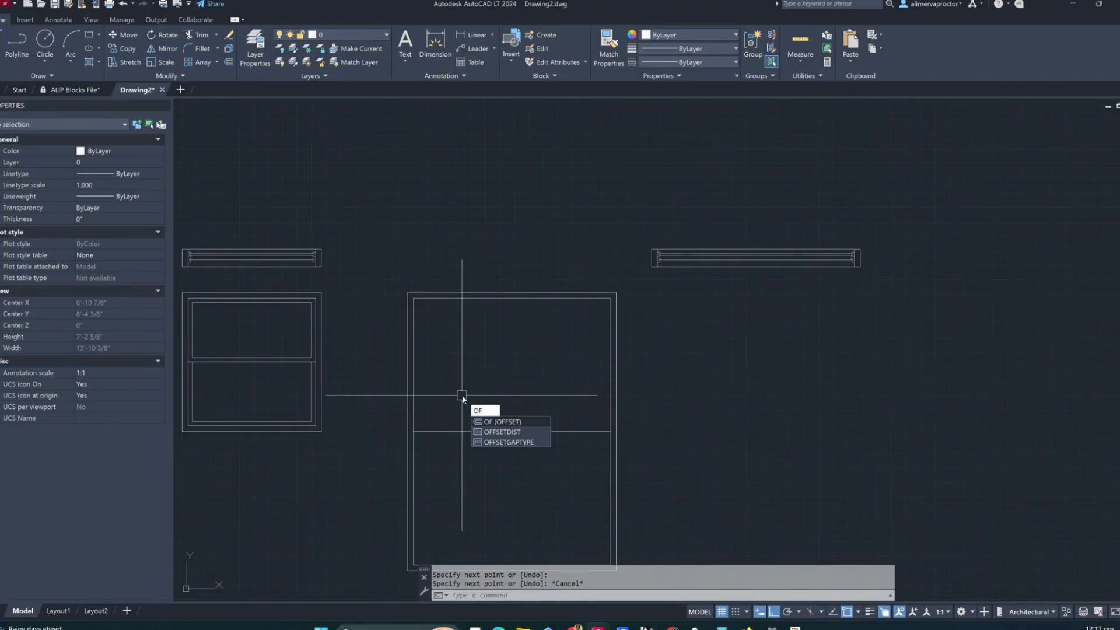
key("Return")
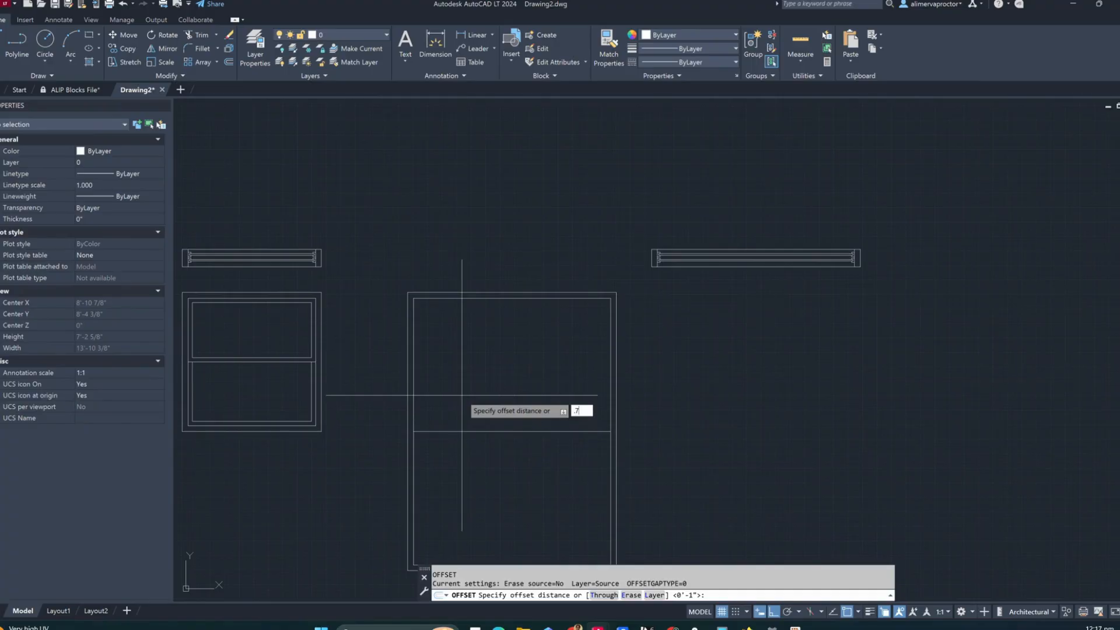
type(".75")
key("Return")
scroll(467, 412, "up", 4)
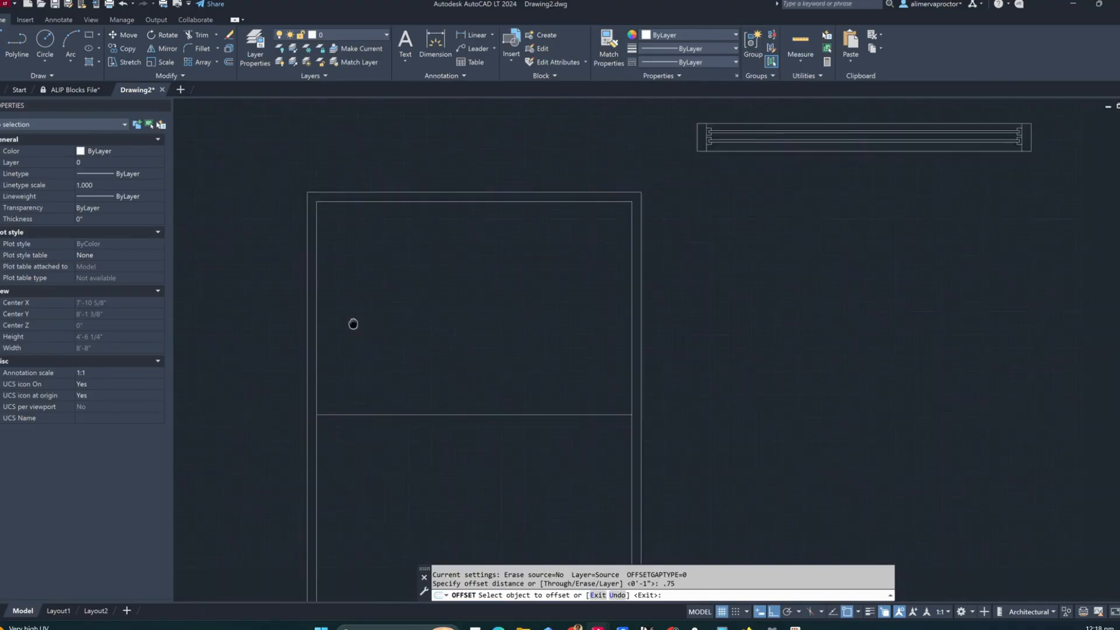
left_click(307, 316)
left_click(360, 201)
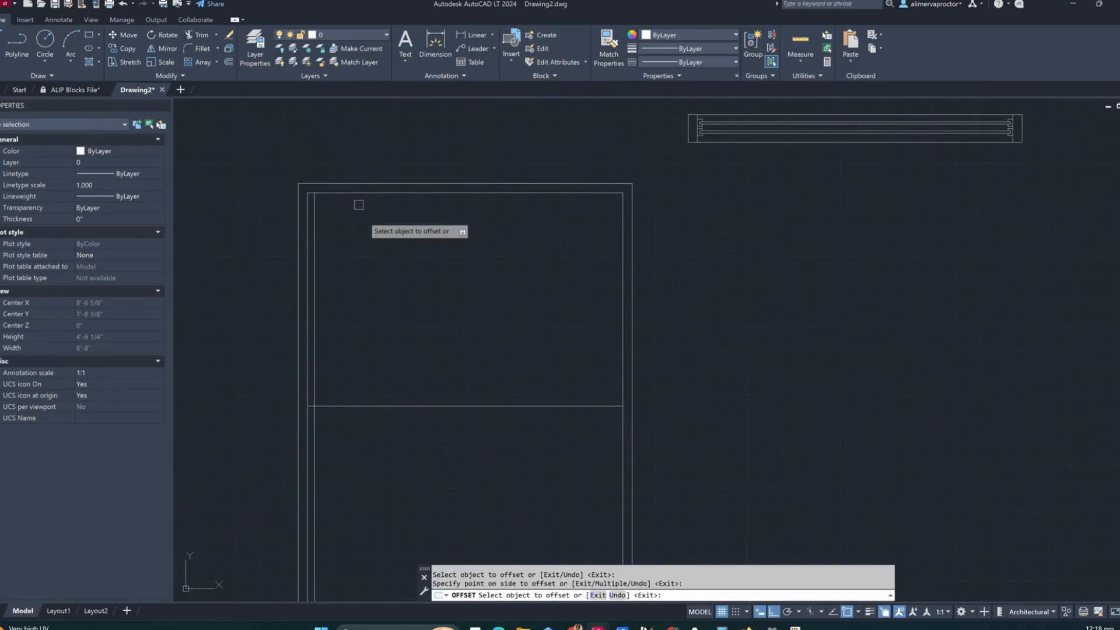
left_click(395, 193)
left_click(431, 268)
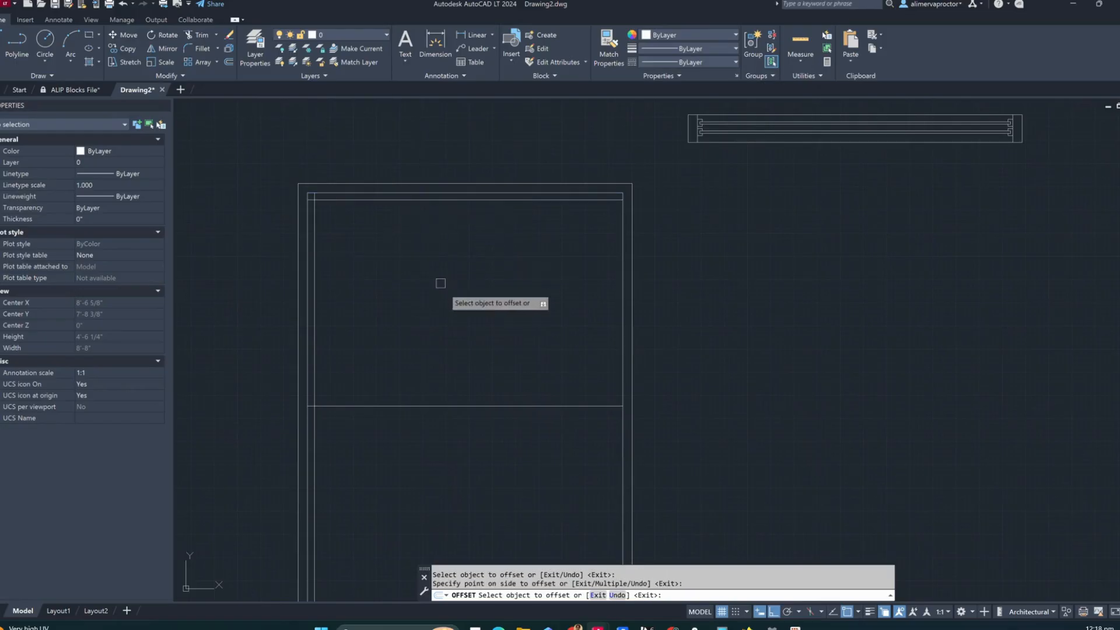
mouse_move(537, 325)
middle_mouse_down()
mouse_move(522, 320)
mouse_move(517, 296)
middle_mouse_up()
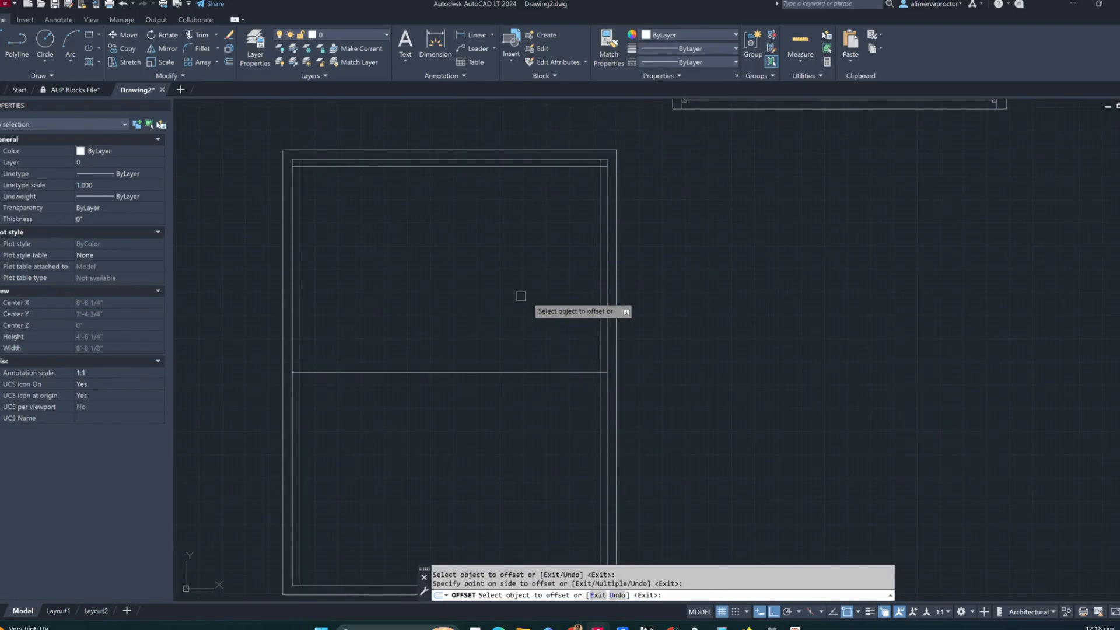
scroll(386, 294, "down", 2)
scroll(408, 455, "up", 2)
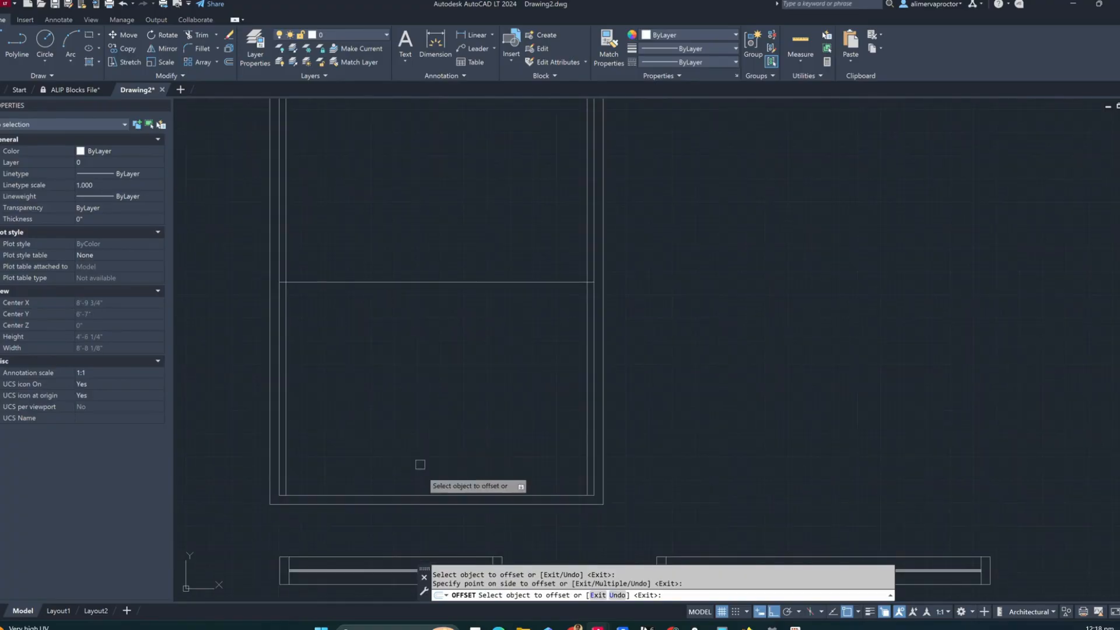
left_click(420, 495)
left_click(417, 411)
Offset the horizontal middle line upward by the same 0.75" distance and end the Offset command
middle_click_drag(407, 343, 413, 442)
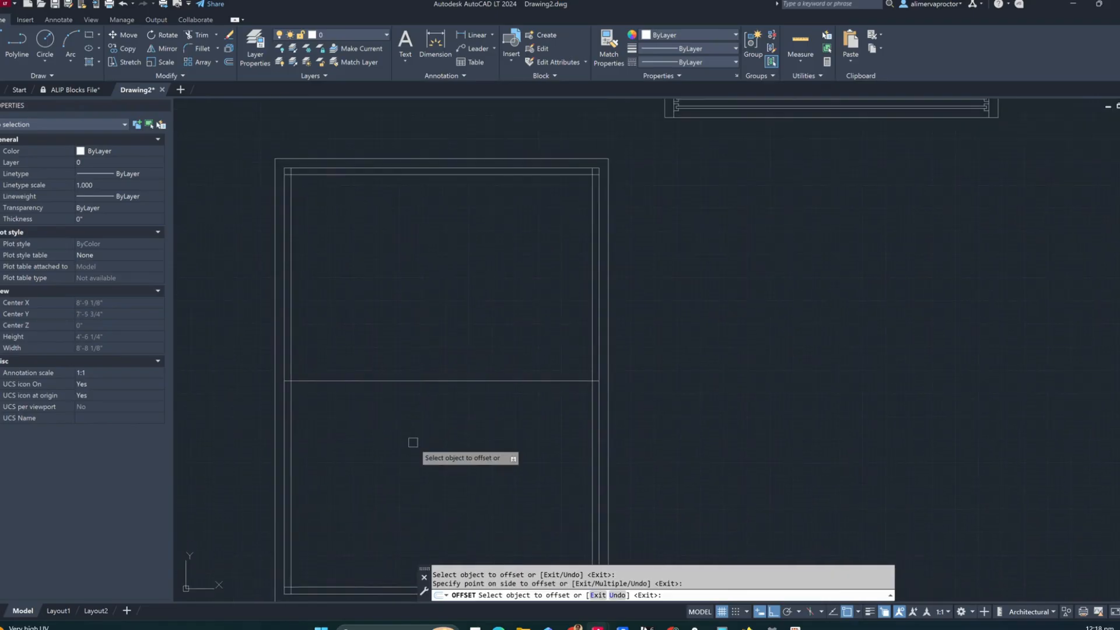
left_click(444, 381)
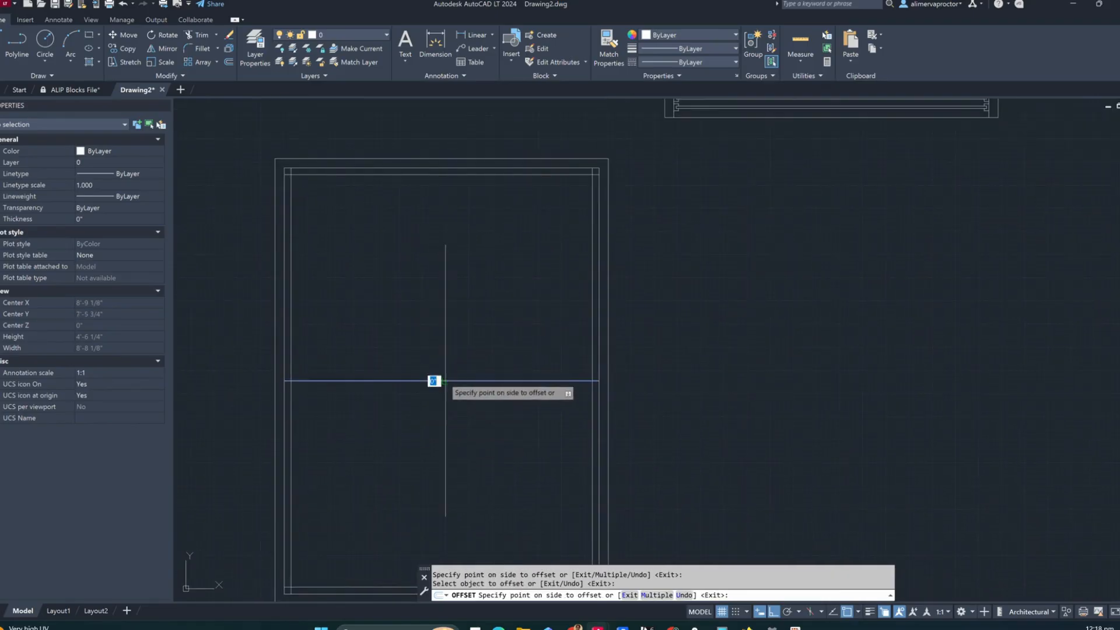
left_click(444, 326)
scroll(367, 337, "down", 2)
scroll(394, 336, "up", 2)
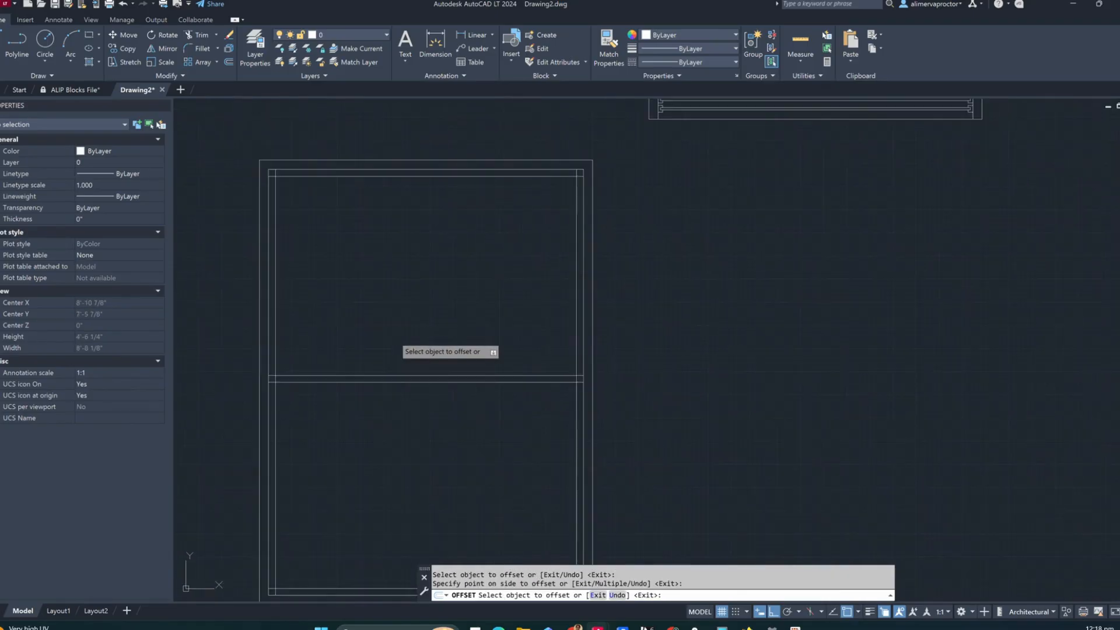
key("Escape")
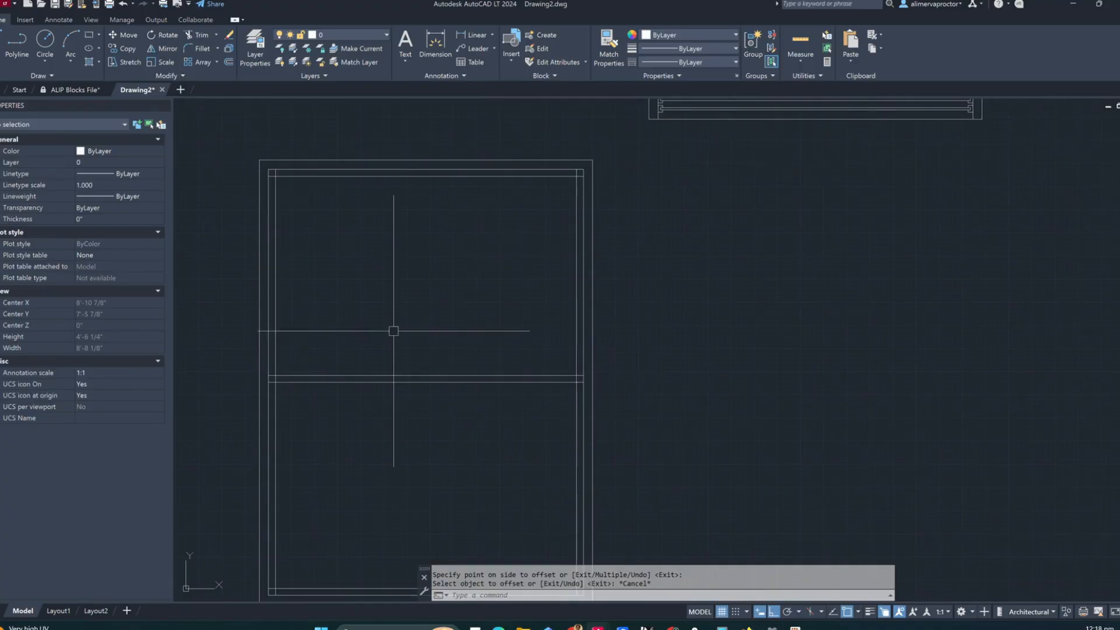
key("Escape")
key("Escape")
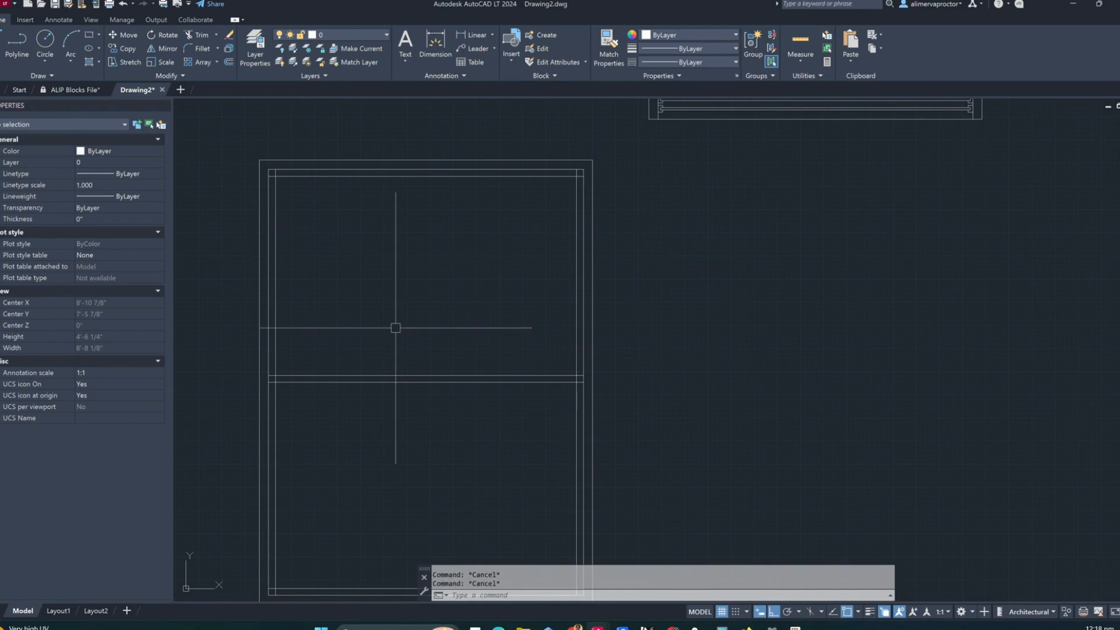
Chamfer the innermost offset lines into sharp corners at the window's upper left and upper right, using the Multiple option
type("chamfer")
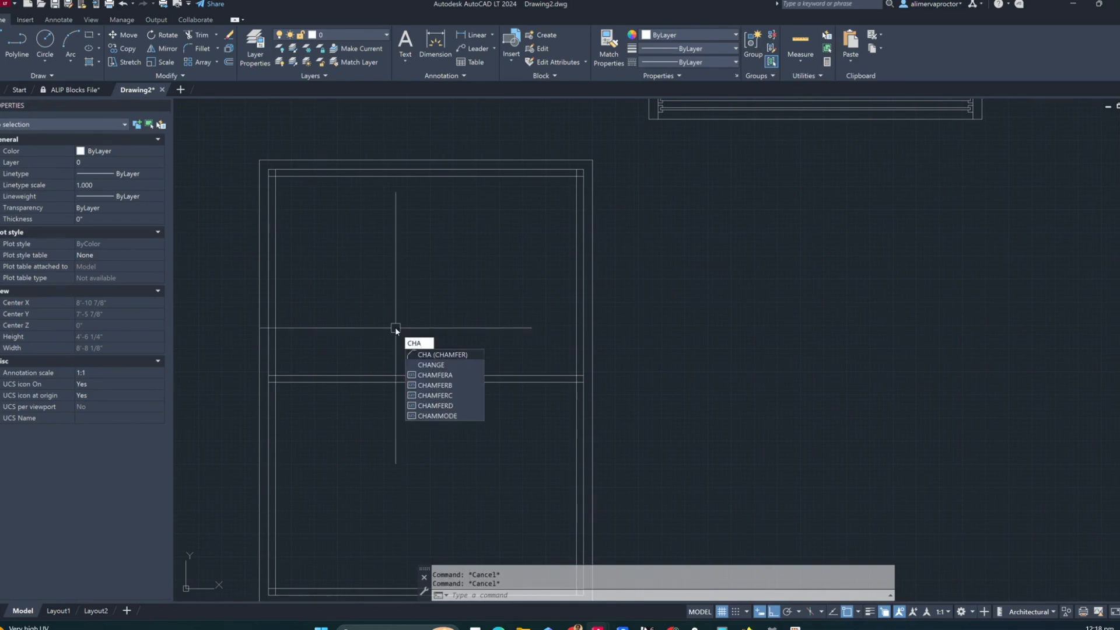
key("Return")
type("m")
key("Return")
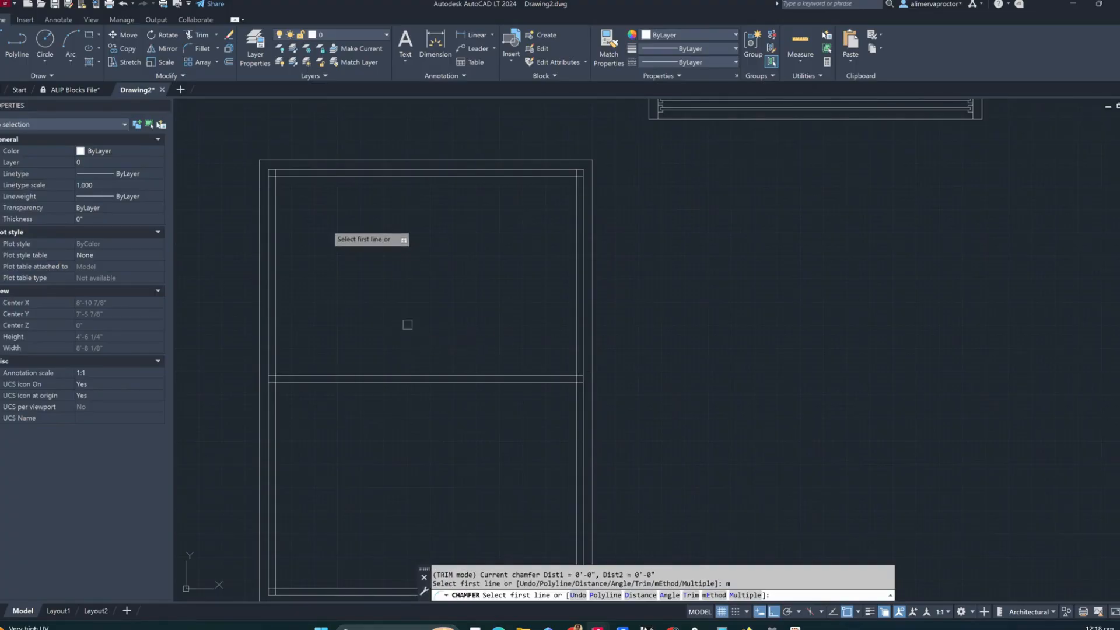
scroll(286, 181, "up", 4)
left_click(281, 167)
left_click(260, 178)
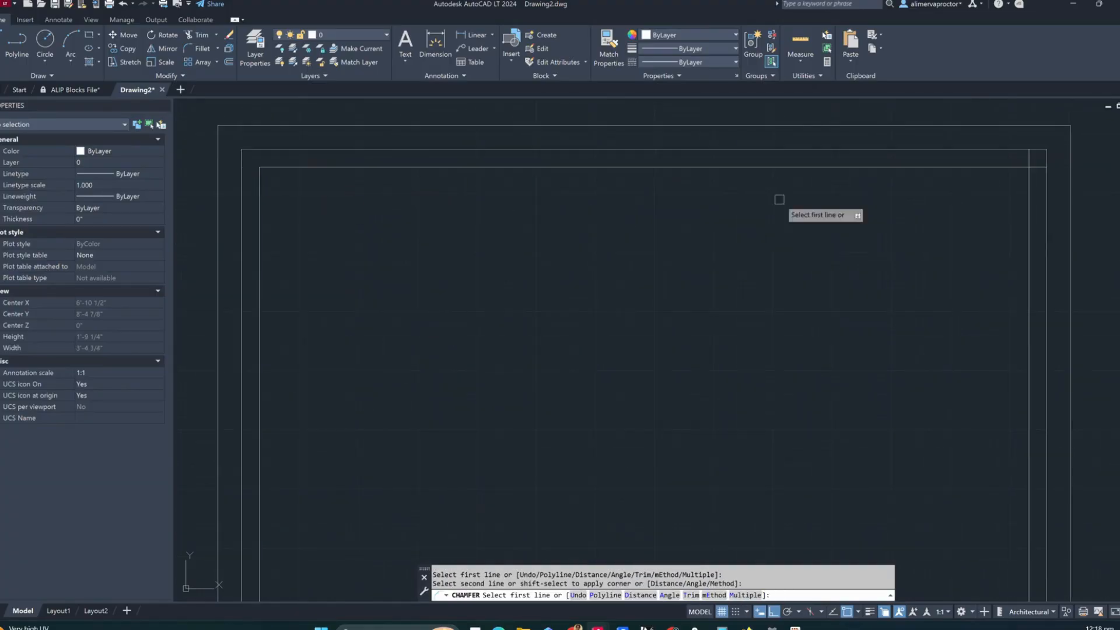
left_click(1030, 180)
left_click(1013, 167)
scroll(869, 184, "down", 5)
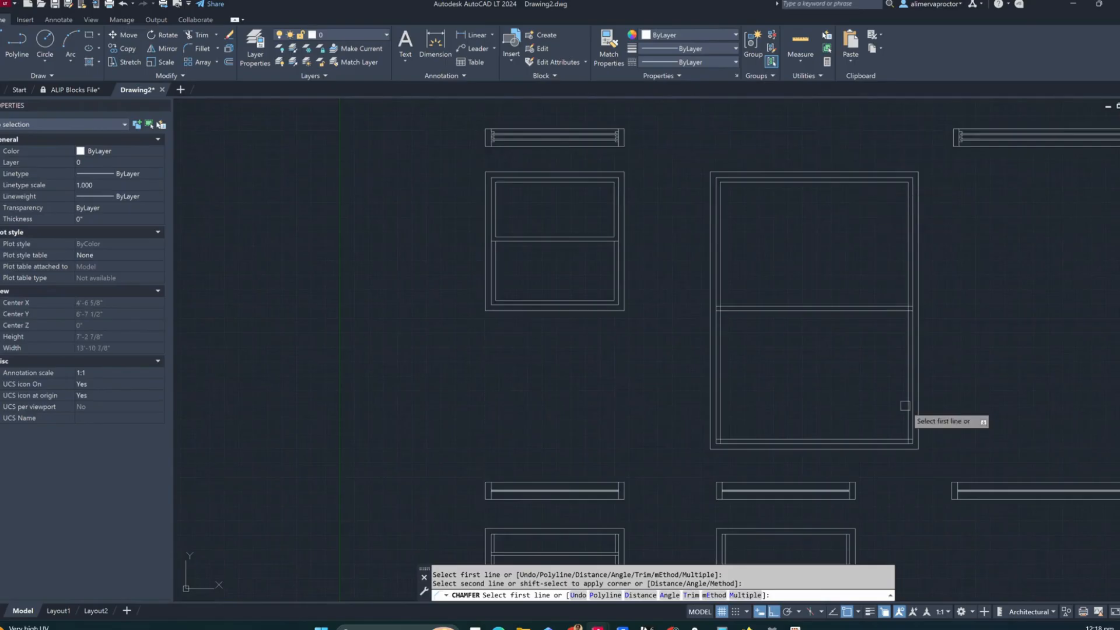
Chamfer the innermost offset lines into sharp corners at the window's lower right and lower left
scroll(906, 425, "up", 5)
scroll(919, 468, "down", 4)
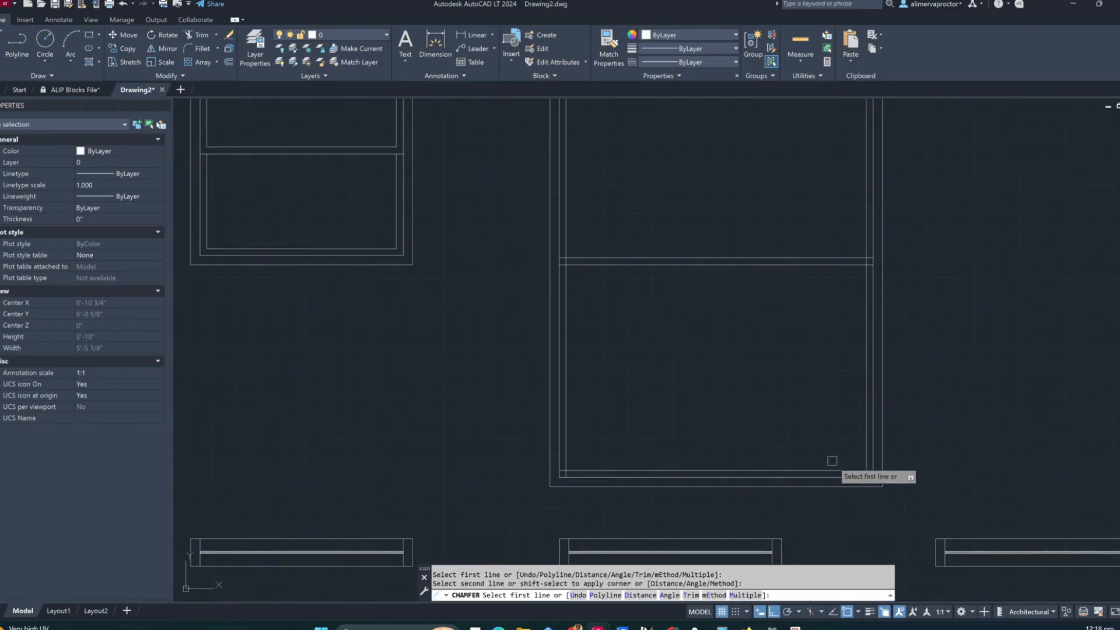
scroll(597, 468, "up", 2)
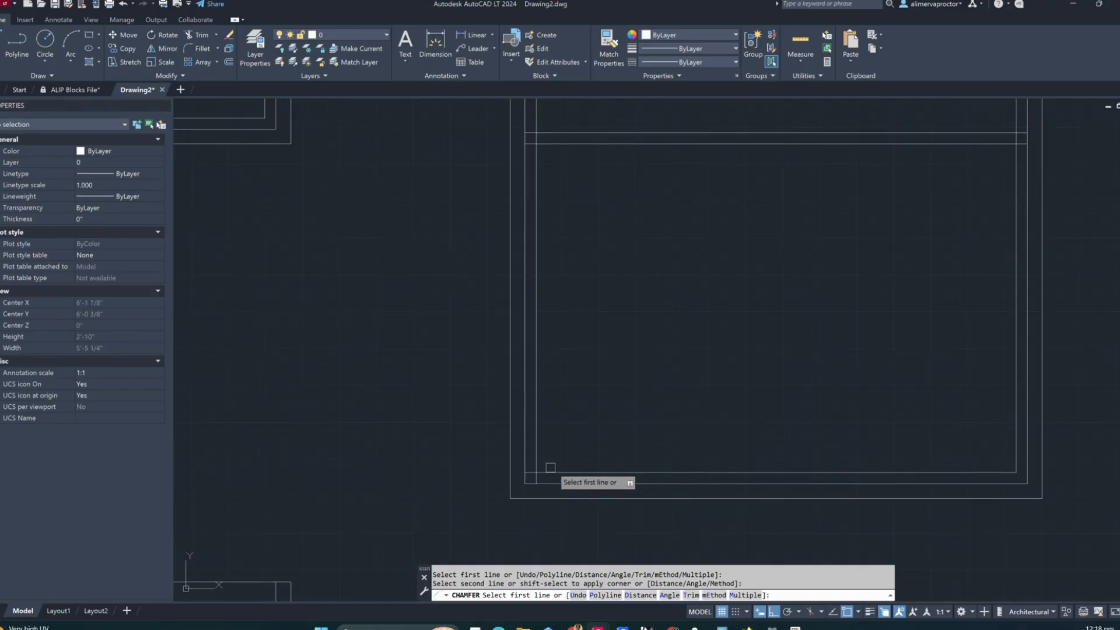
left_click(550, 470)
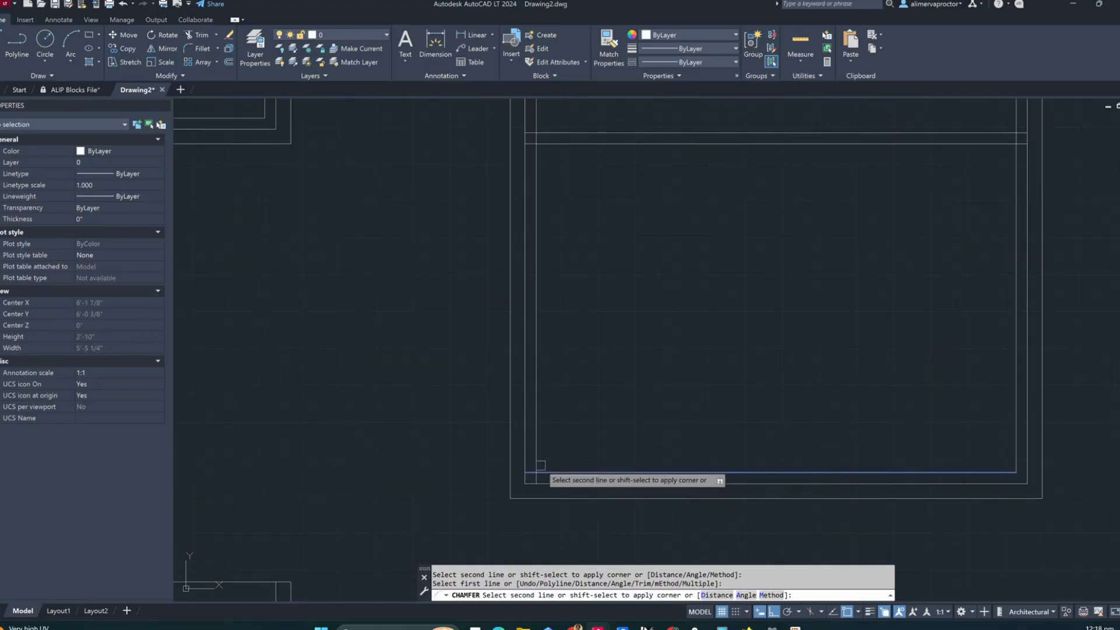
left_click(536, 465)
scroll(700, 305, "down", 4)
scroll(541, 441, "up", 3)
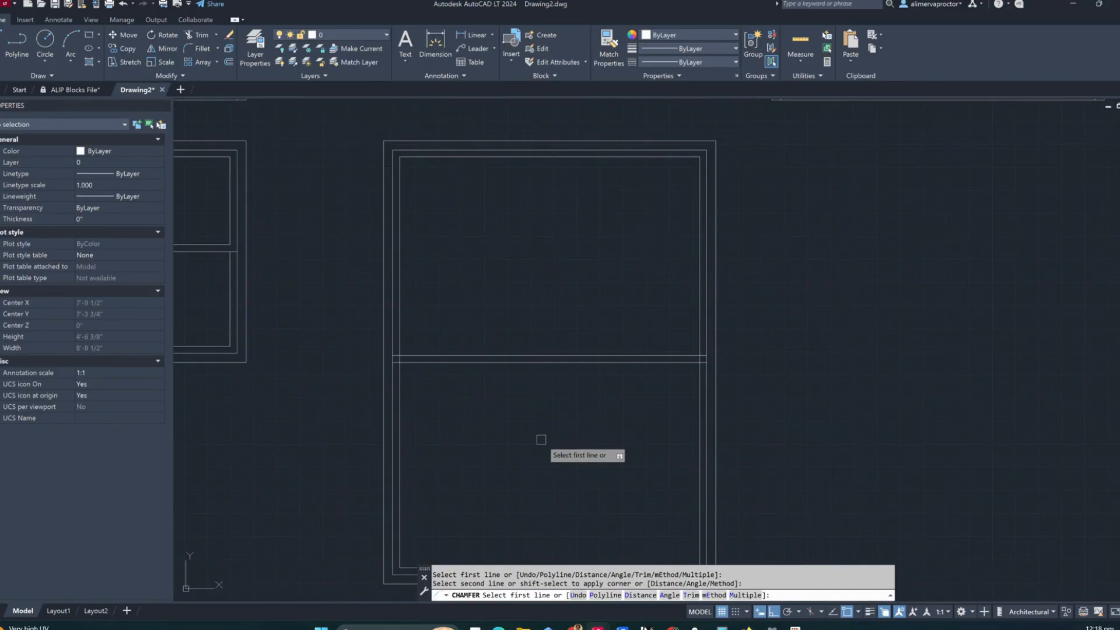
key("Escape")
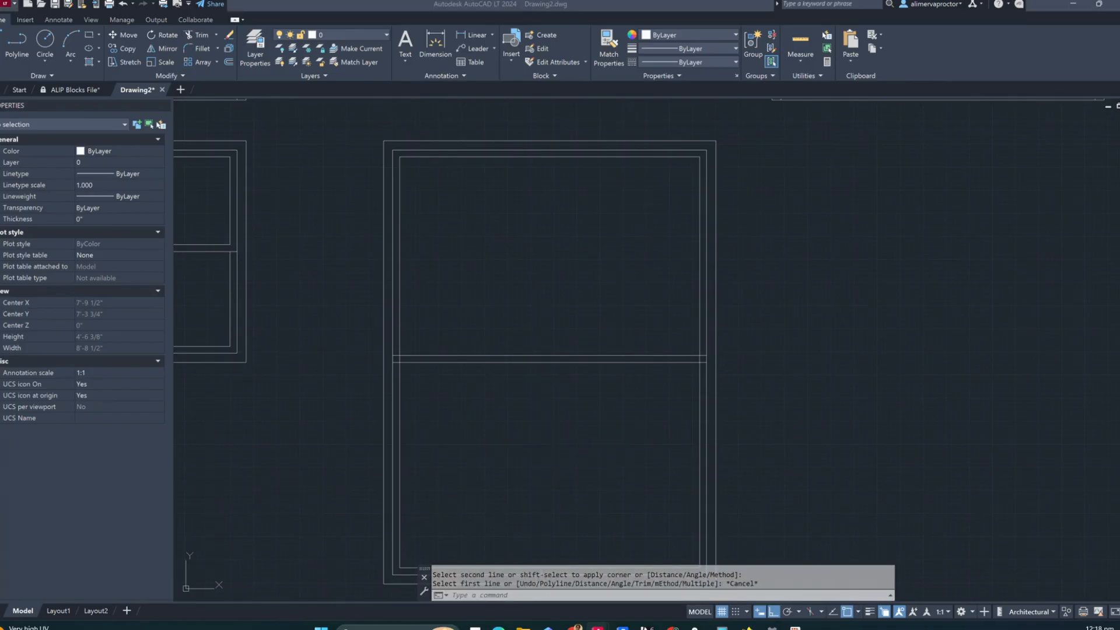
Trim both ends of the upper middle line where they extend past the innermost vertical lines
scroll(420, 382, "up", 3)
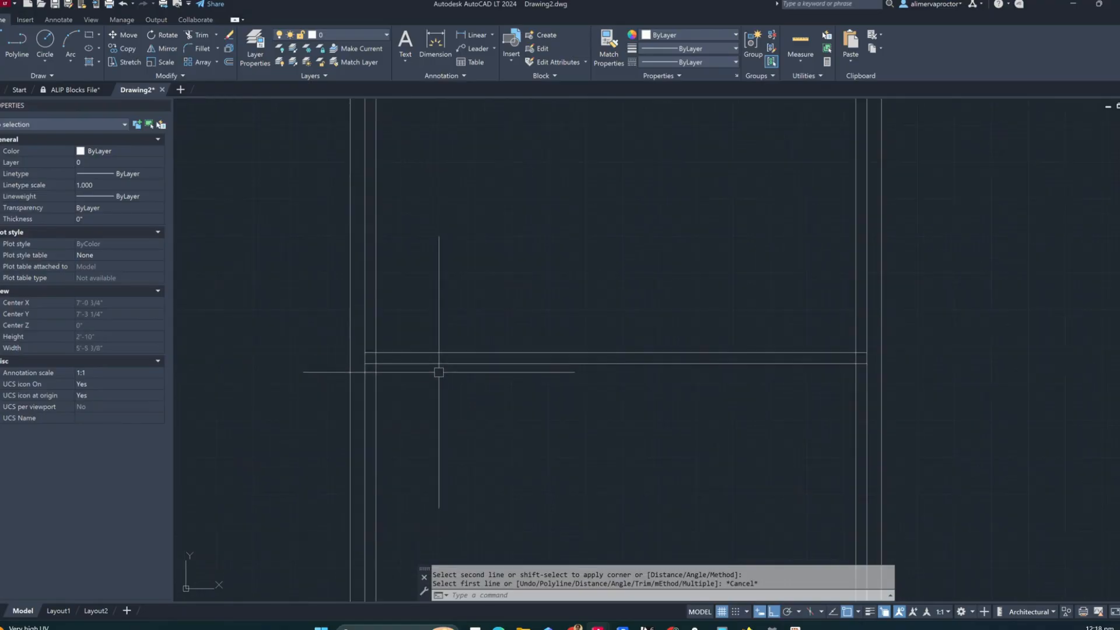
key("Escape")
key("Escape")
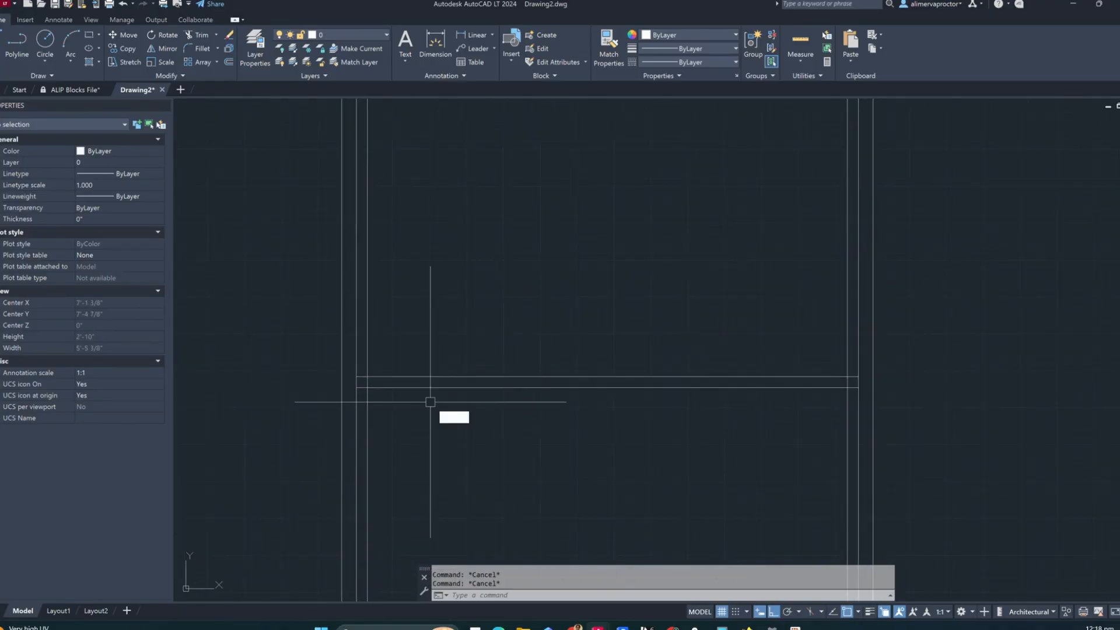
type("trim")
key("Return")
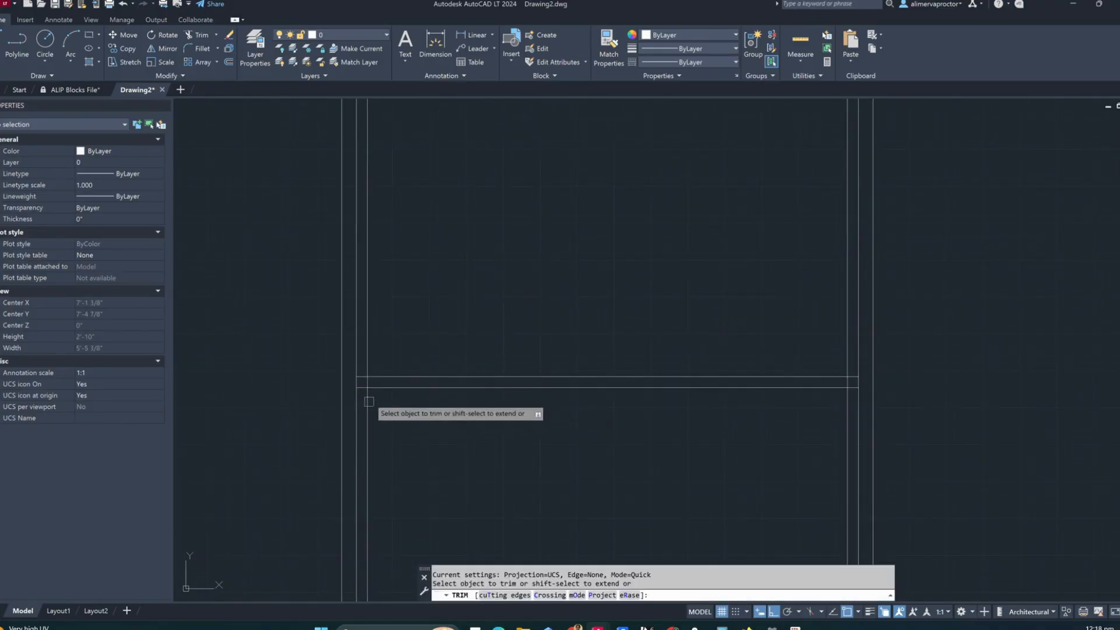
scroll(367, 403, "up", 2)
scroll(349, 344, "down", 2)
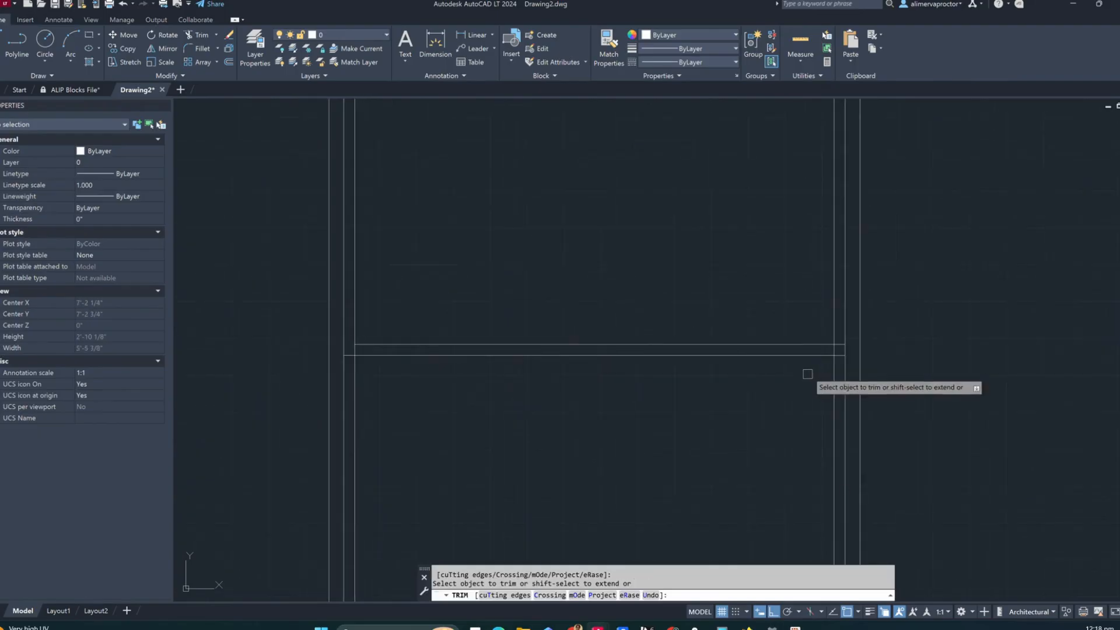
scroll(840, 350, "up", 3)
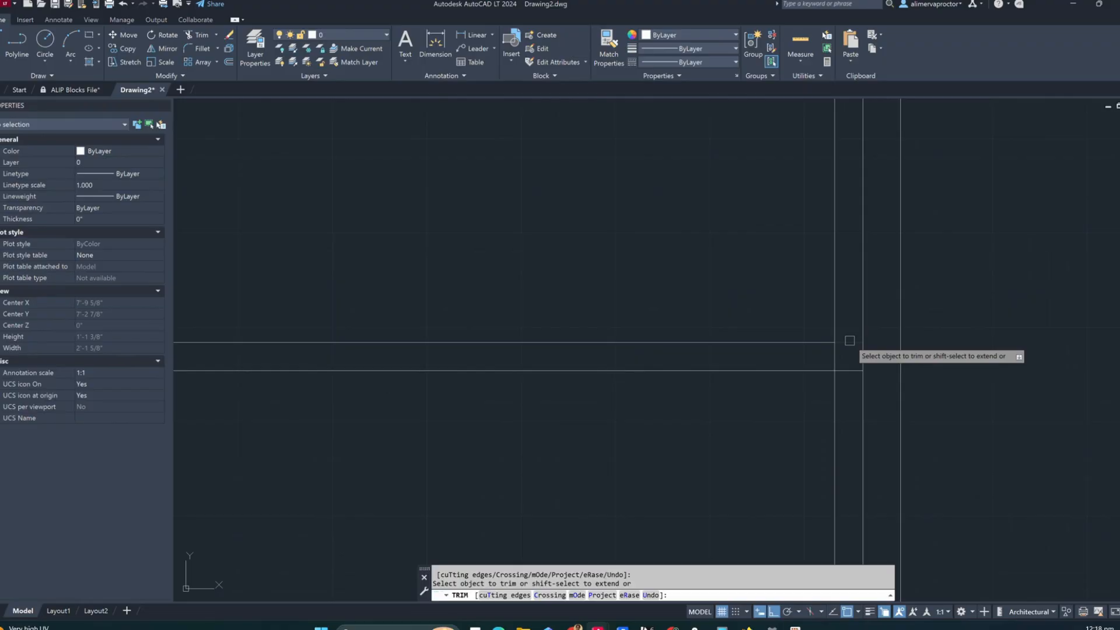
scroll(770, 430, "down", 3)
scroll(733, 422, "up", 2)
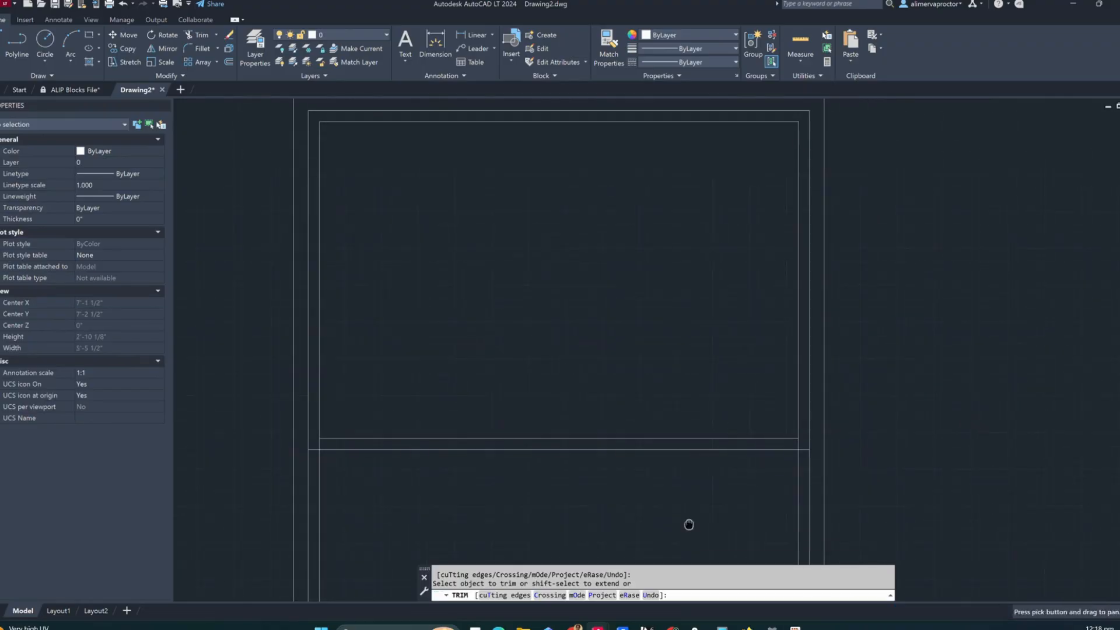
key("Escape")
key("Escape")
Break the inner rectangle's left side at the left endpoint of the lower middle line with Break at Point
scroll(550, 507, "down", 1)
scroll(545, 494, "up", 1)
type("br")
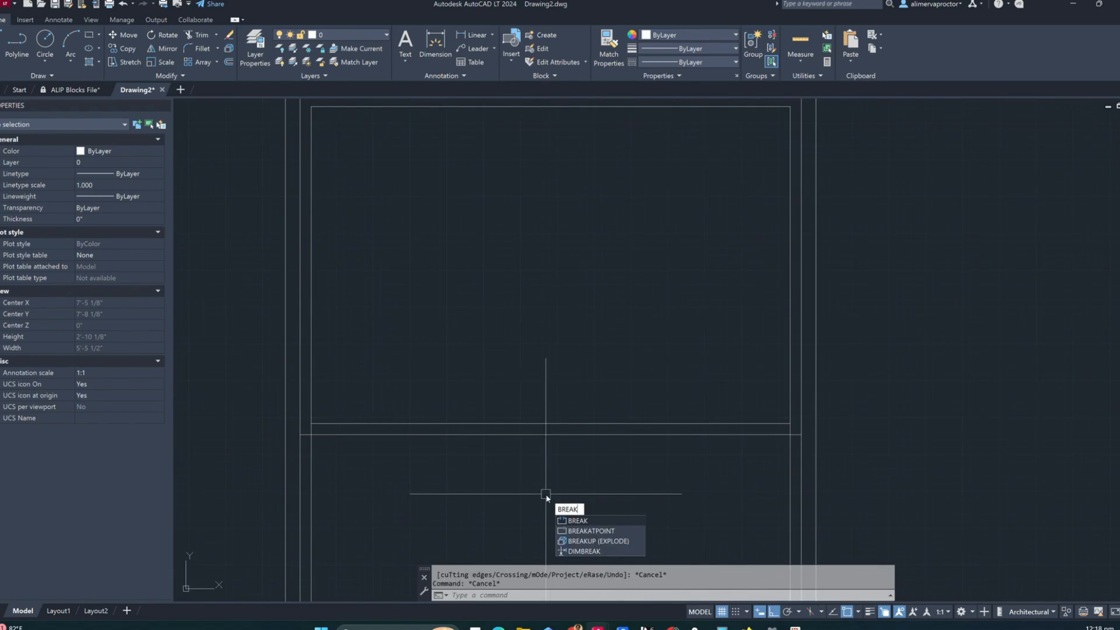
left_click(619, 531)
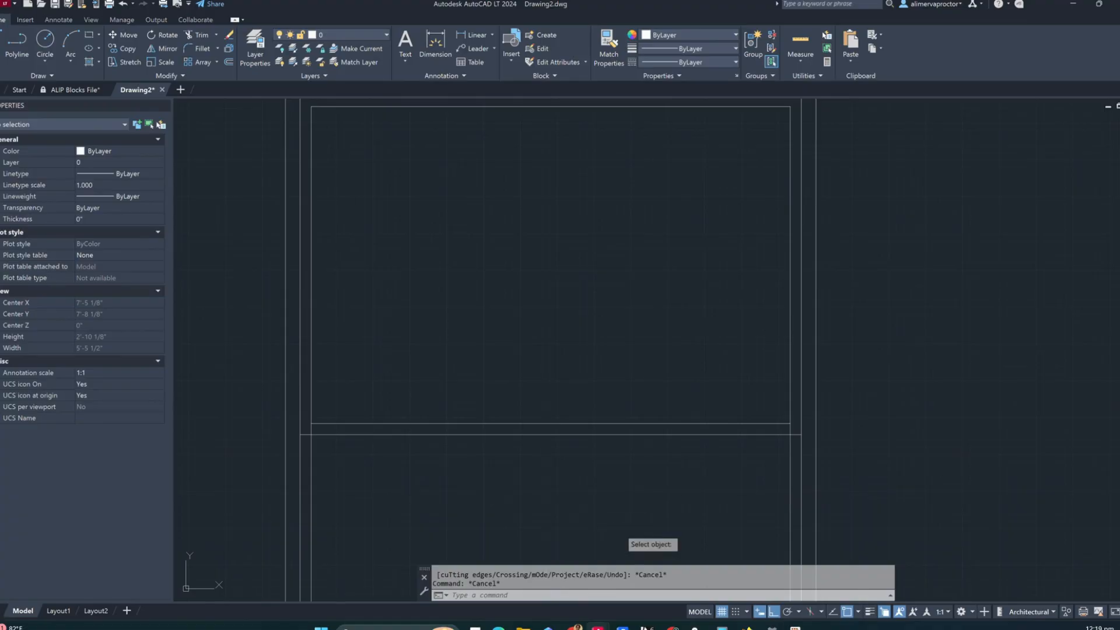
scroll(328, 458, "up", 3)
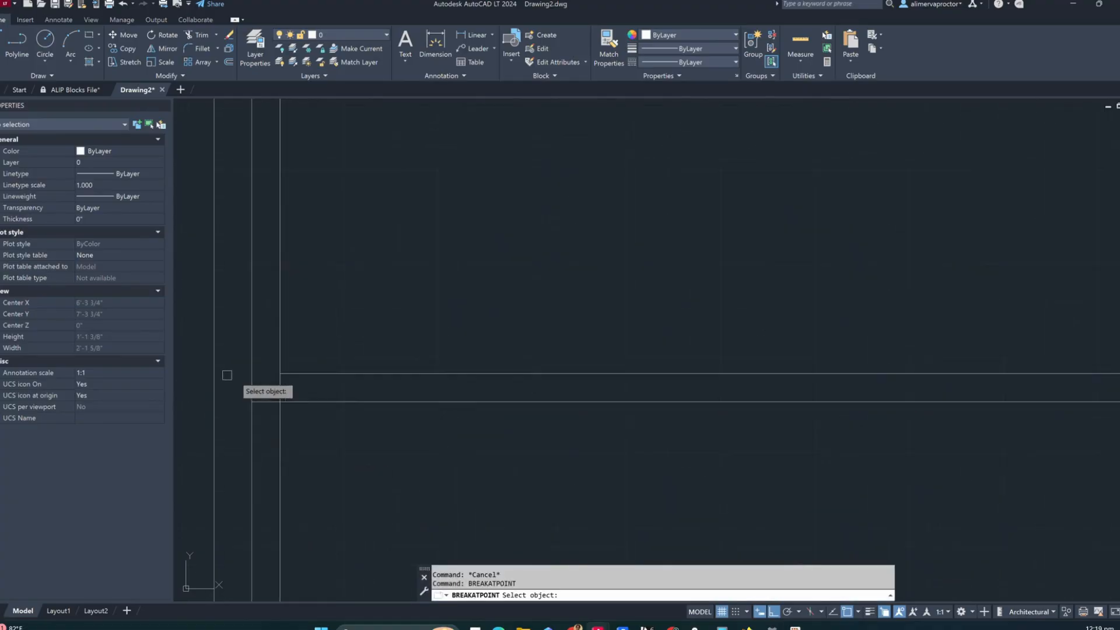
left_click(255, 371)
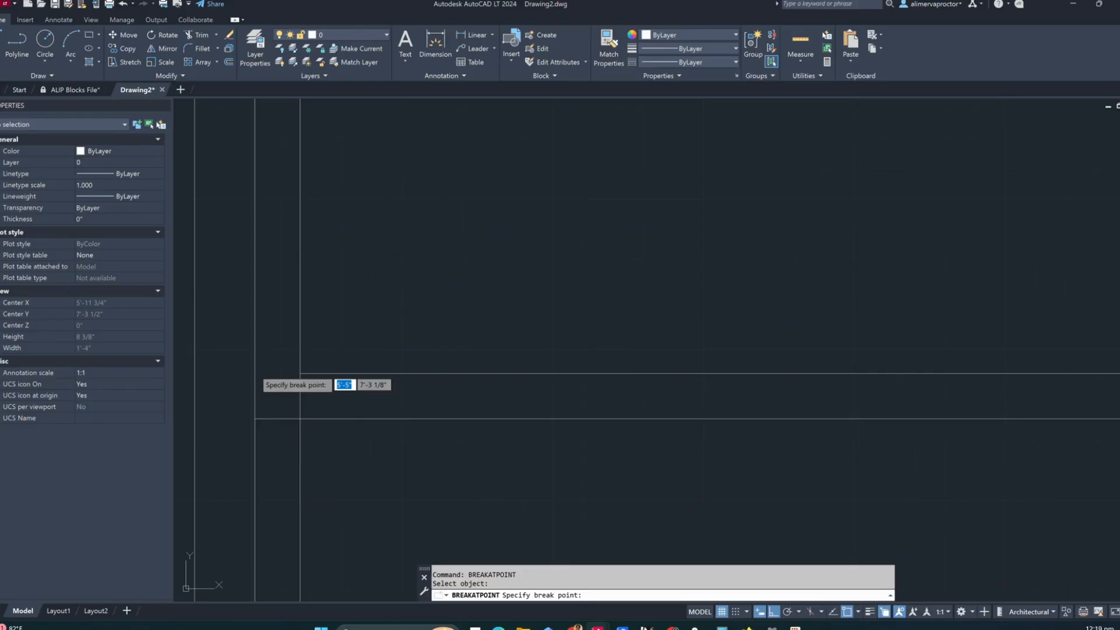
left_click(255, 417)
scroll(255, 417, "down", 3)
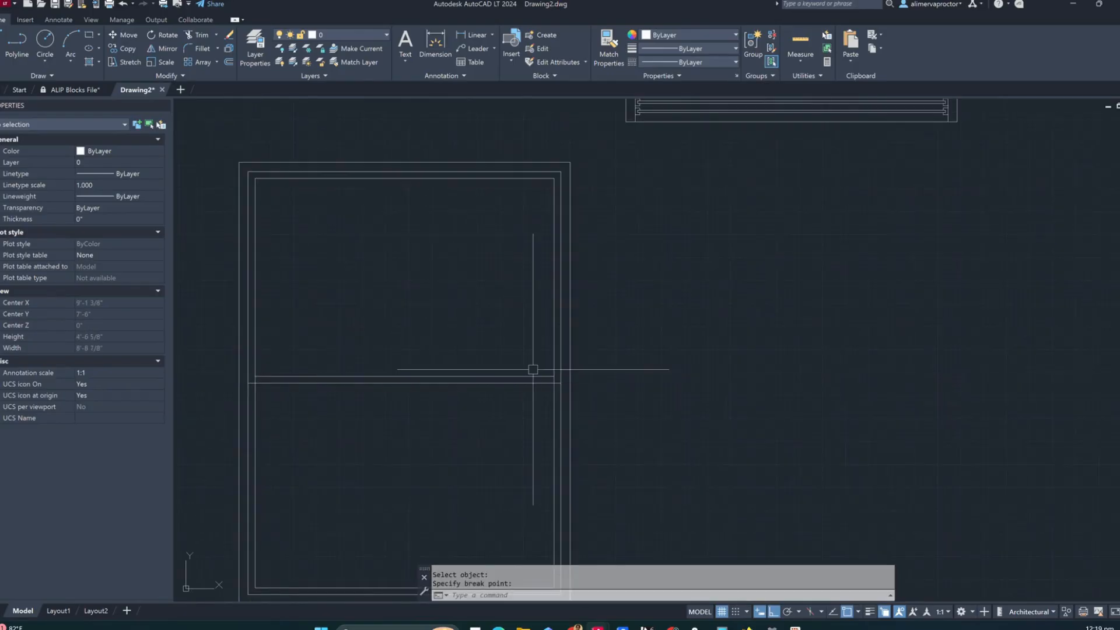
Break the inner rectangle's right side at the right endpoint of the lower middle line
scroll(533, 370, "up", 3)
key("Return")
scroll(592, 392, "up", 2)
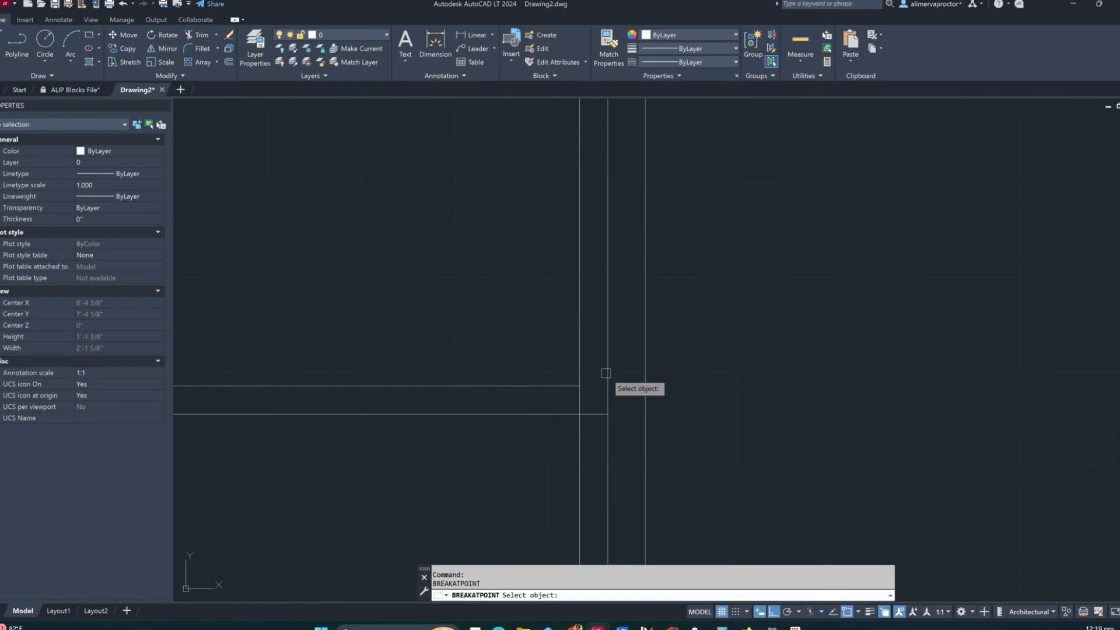
left_click(607, 371)
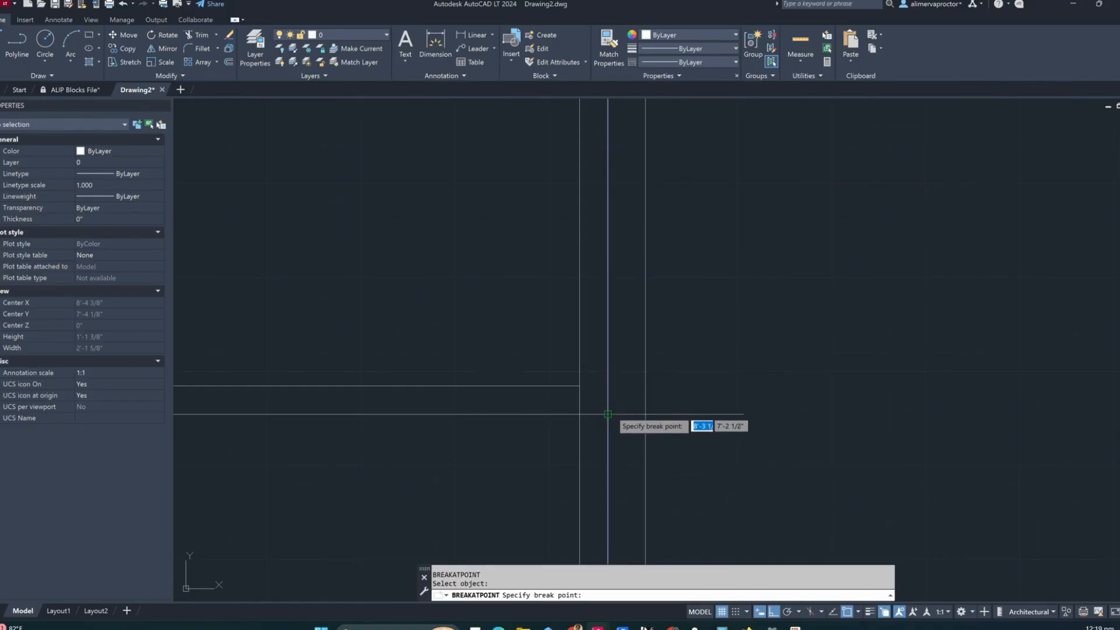
left_click(607, 414)
key("Escape")
scroll(609, 411, "down", 3)
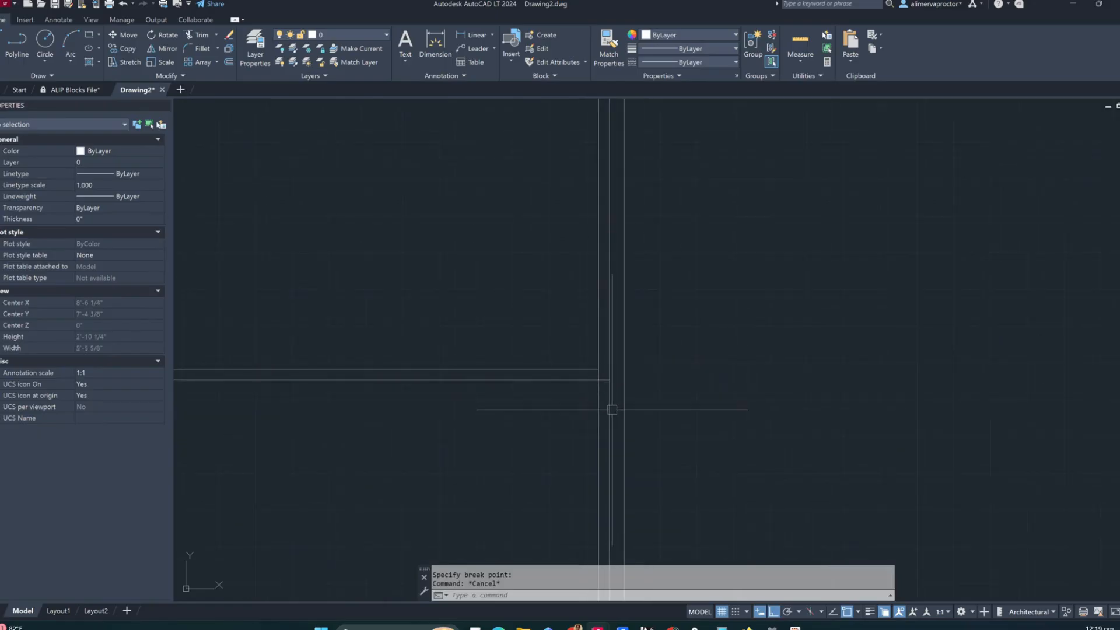
Check the split vertical lines at both ends of the lower middle line and undo the last Break at Point
left_click(611, 409)
scroll(608, 403, "down", 3)
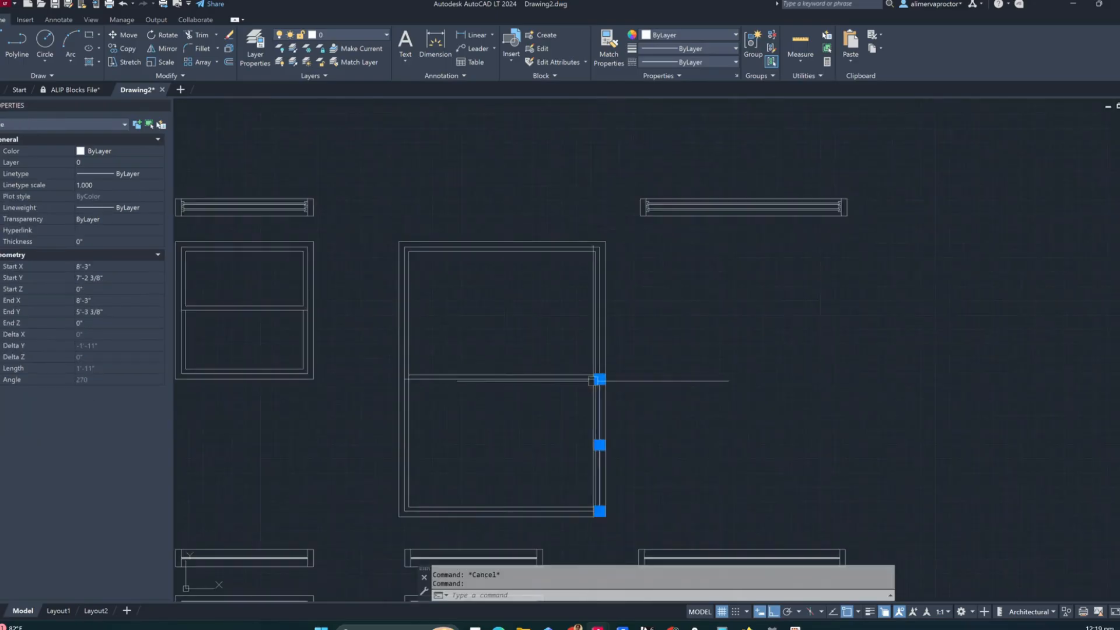
scroll(593, 388, "up", 4)
key("Escape")
left_click(599, 376)
key("Escape")
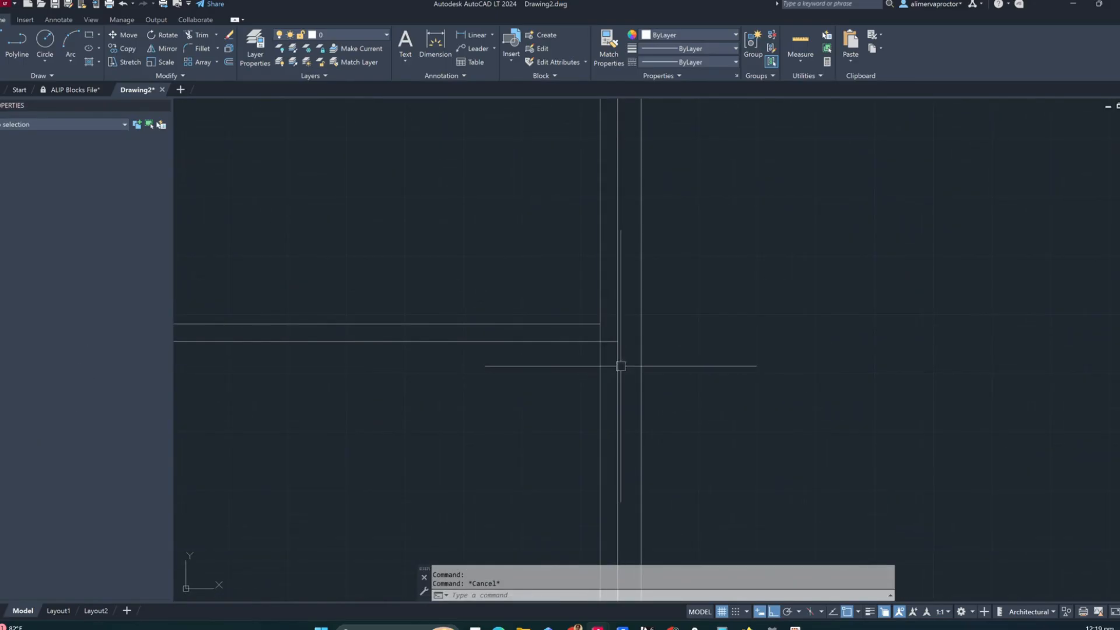
scroll(612, 348, "down", 2)
scroll(325, 348, "down", 2)
scroll(340, 357, "up", 3)
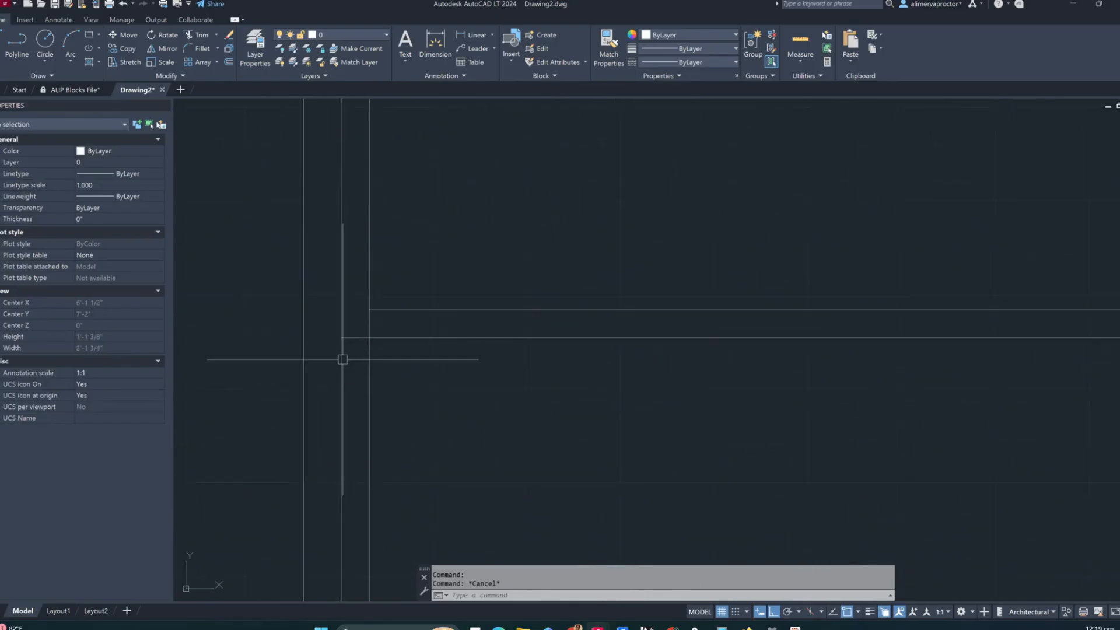
left_click(341, 356)
key("Escape")
key("ctrl+z")
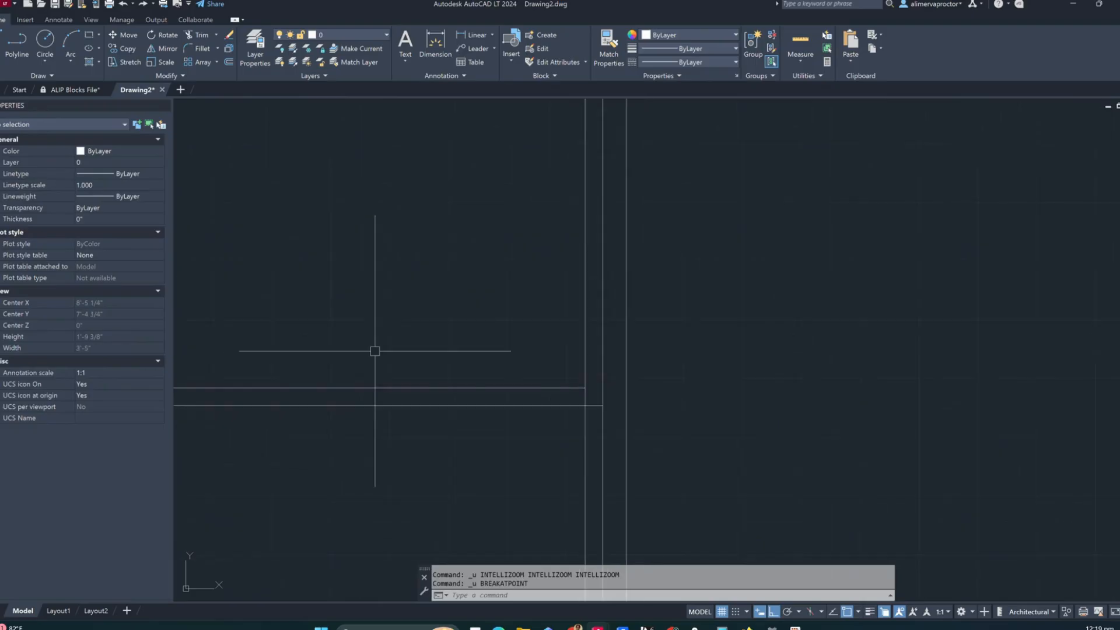
Break the innermost left vertical line where it meets the lower middle line, using Break at Point
scroll(514, 383, "down", 4)
scroll(382, 413, "up", 4)
scroll(569, 340, "up", 2)
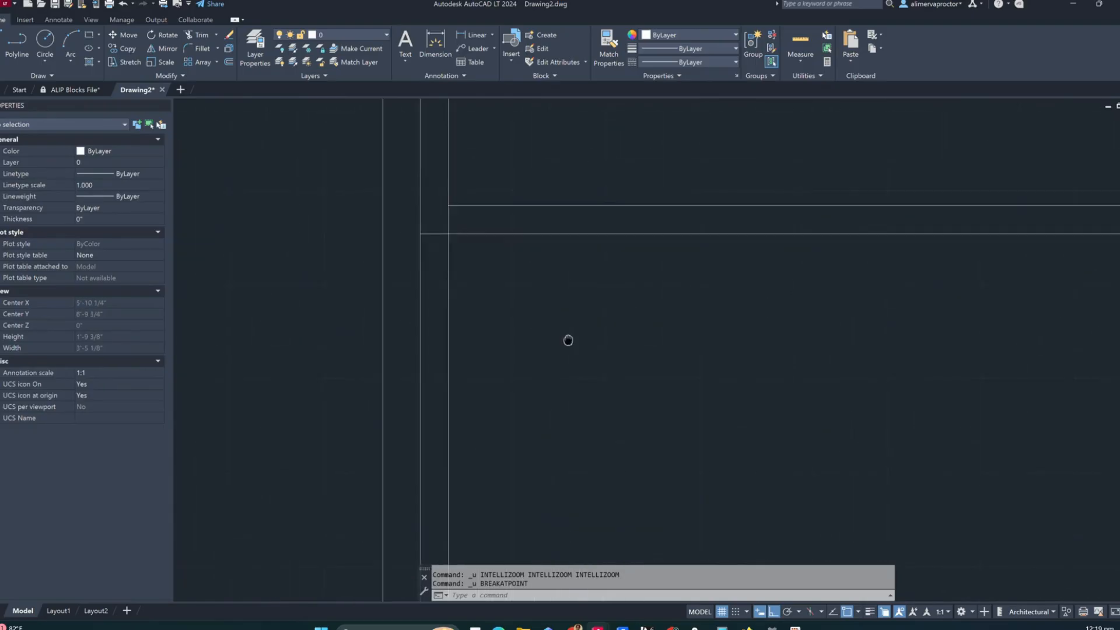
type("breaw")
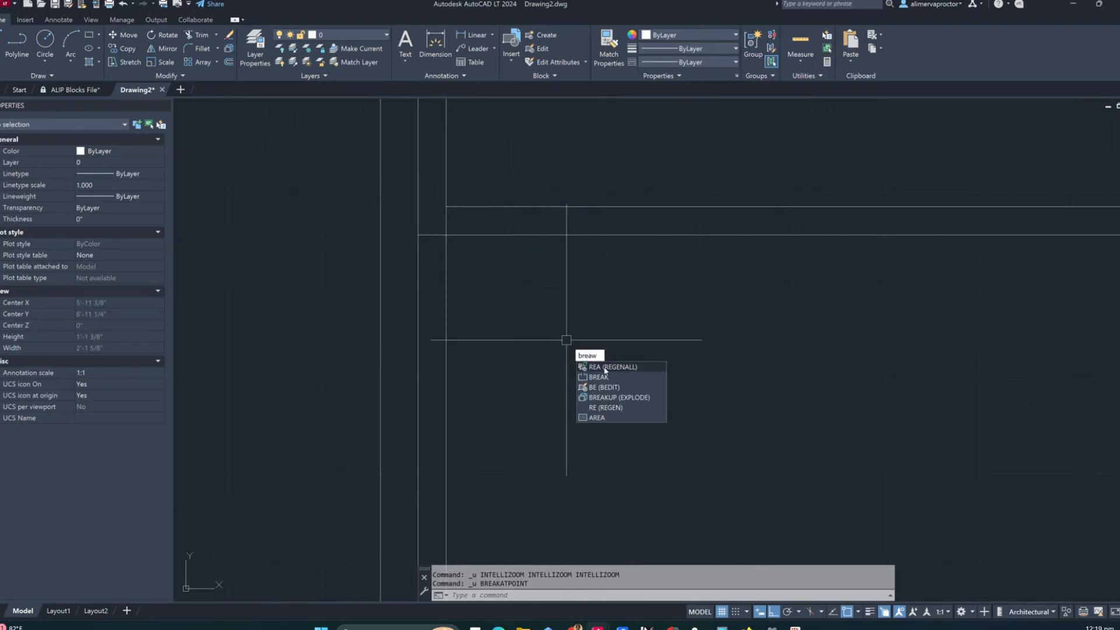
key("Escape")
key("Escape")
type("break")
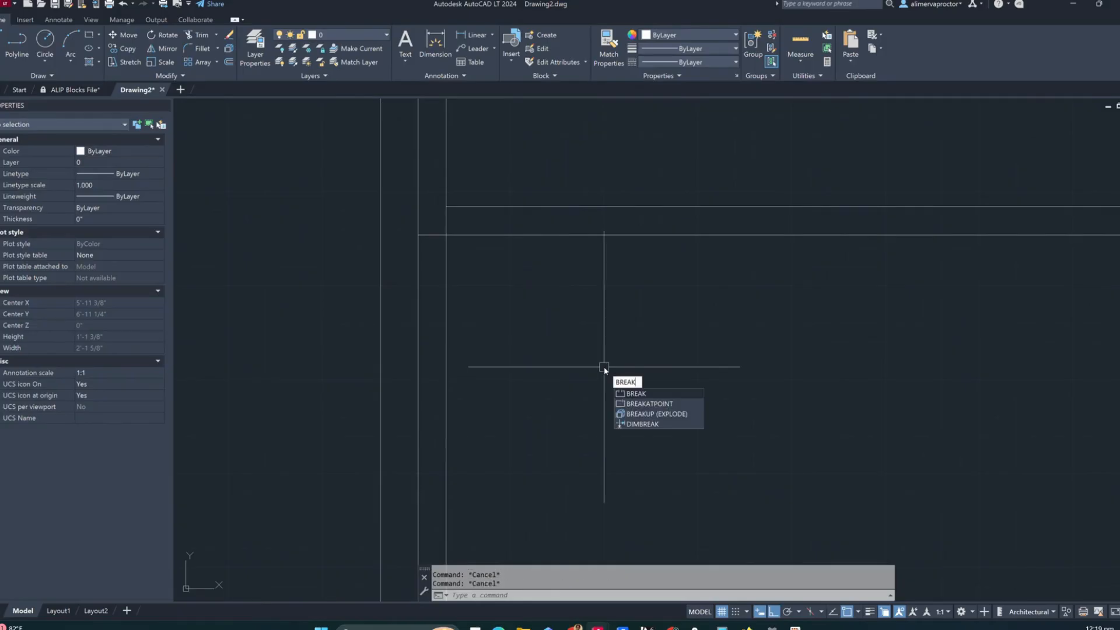
left_click(647, 404)
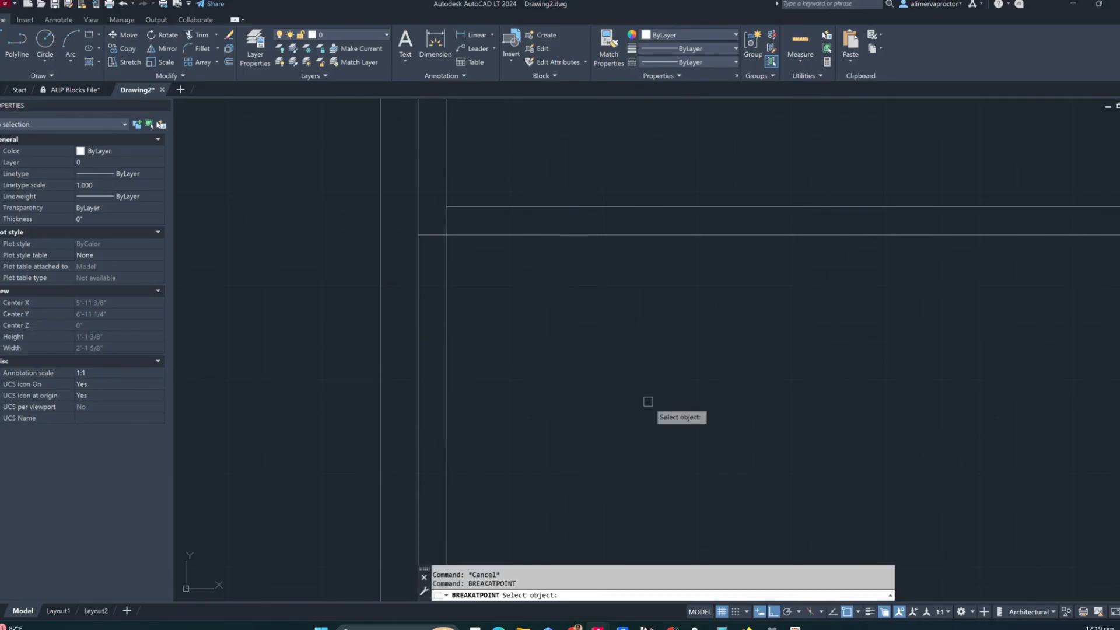
left_click(447, 218)
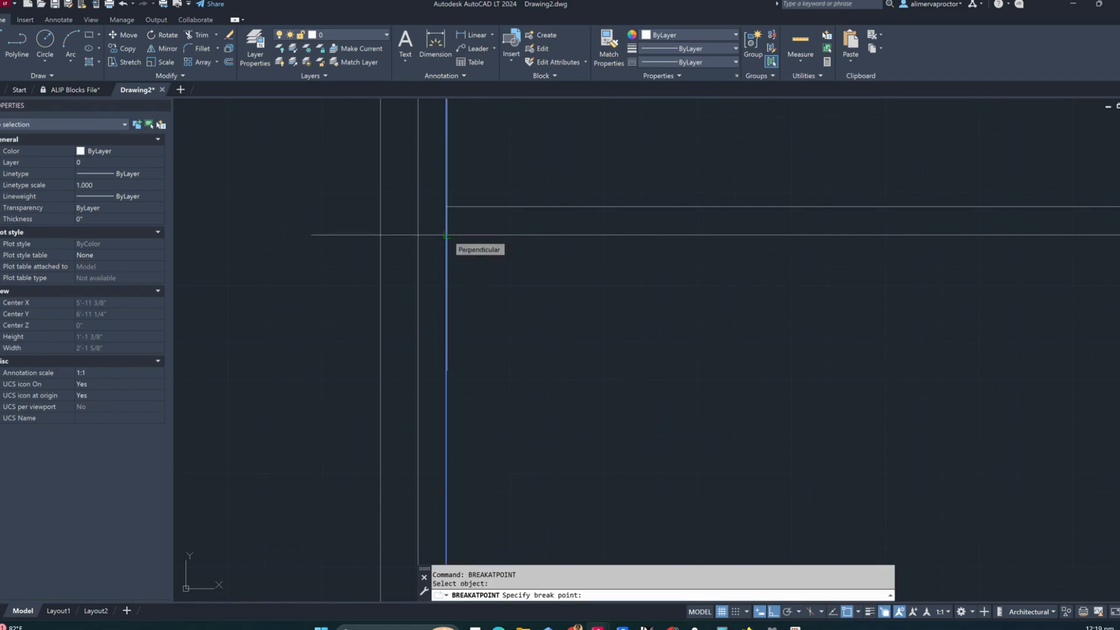
left_click(446, 235)
scroll(606, 346, "down", 4)
Break the innermost right vertical line where it meets the lower middle line
middle_click_drag(1073, 294, 760, 315)
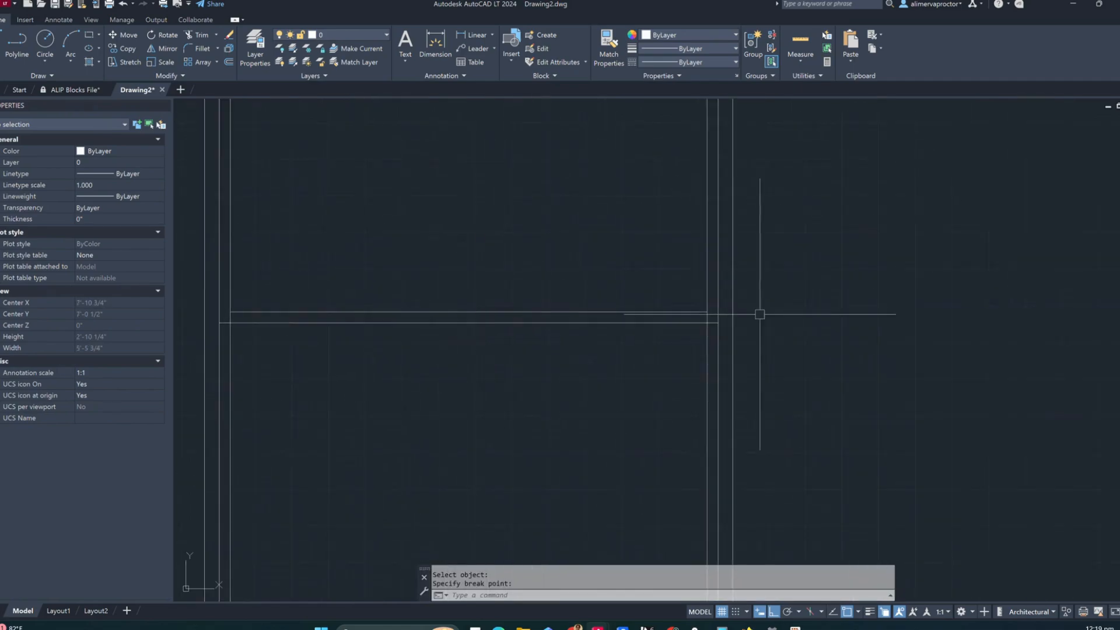
scroll(778, 309, "up", 4)
key("Return")
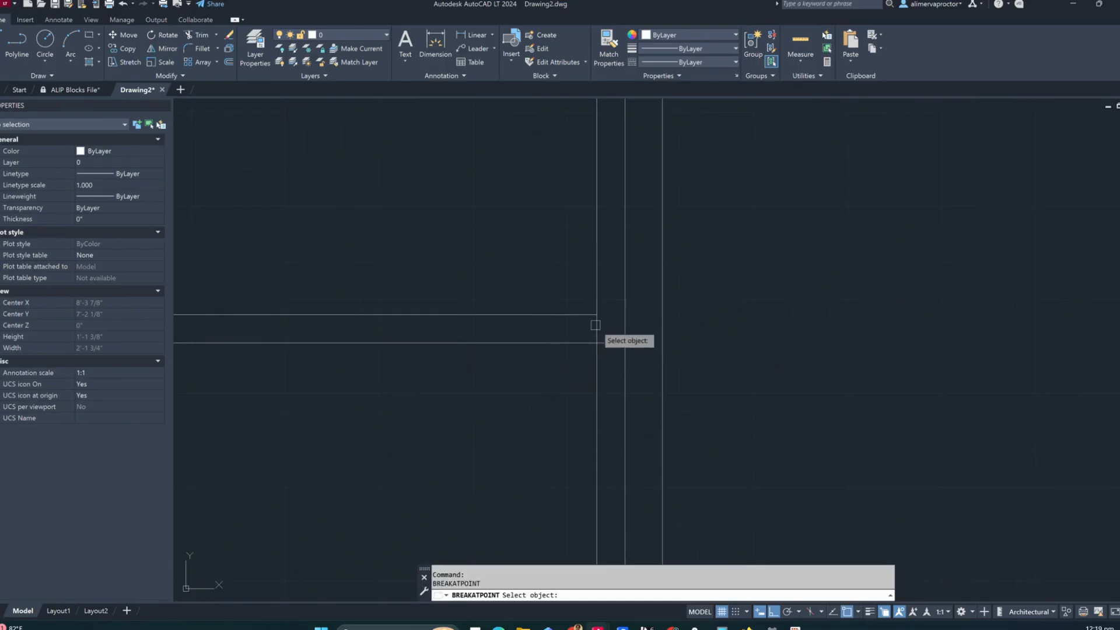
left_click(595, 328)
key("Escape")
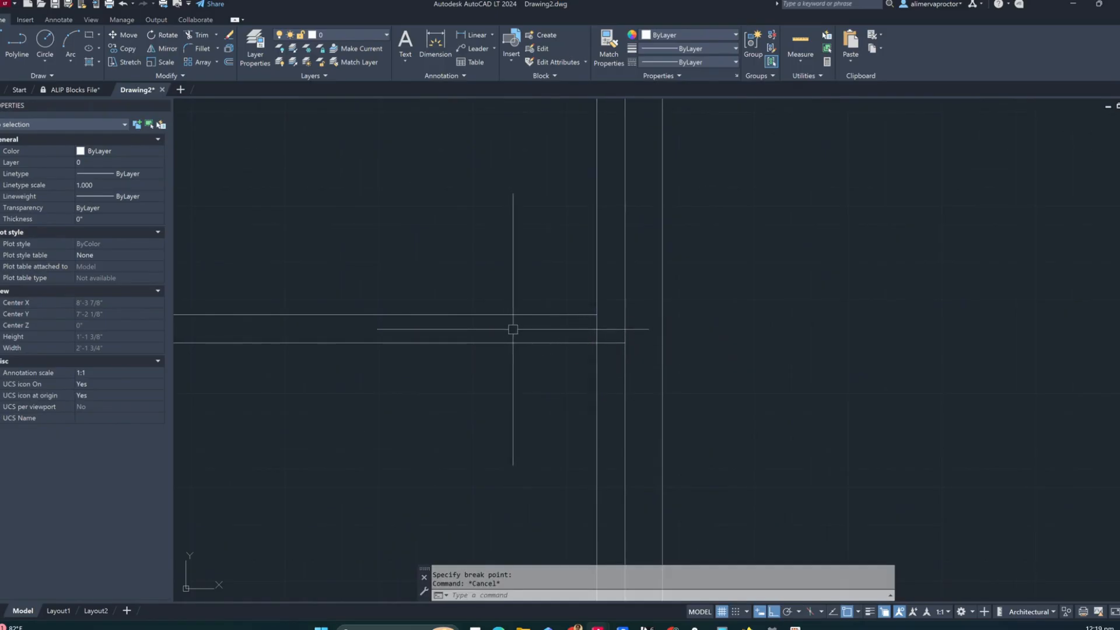
Chamfer the upper middle line with the innermost right and left vertical lines into sharp corners, using the Multiple option
type("cha")
key("Return")
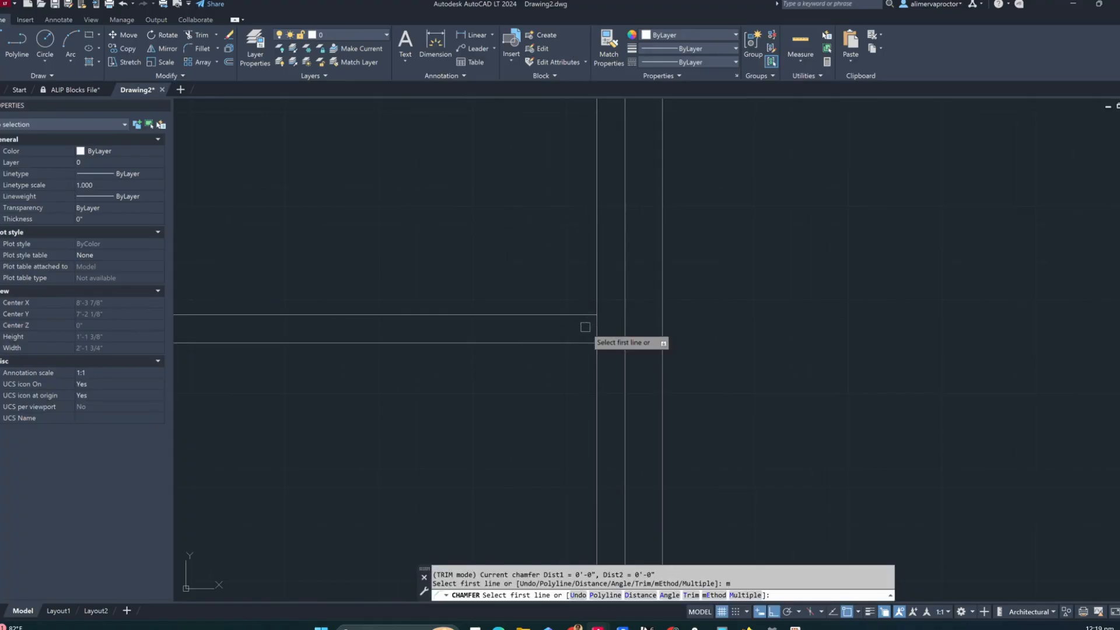
type("m")
key("Return")
left_click(596, 303)
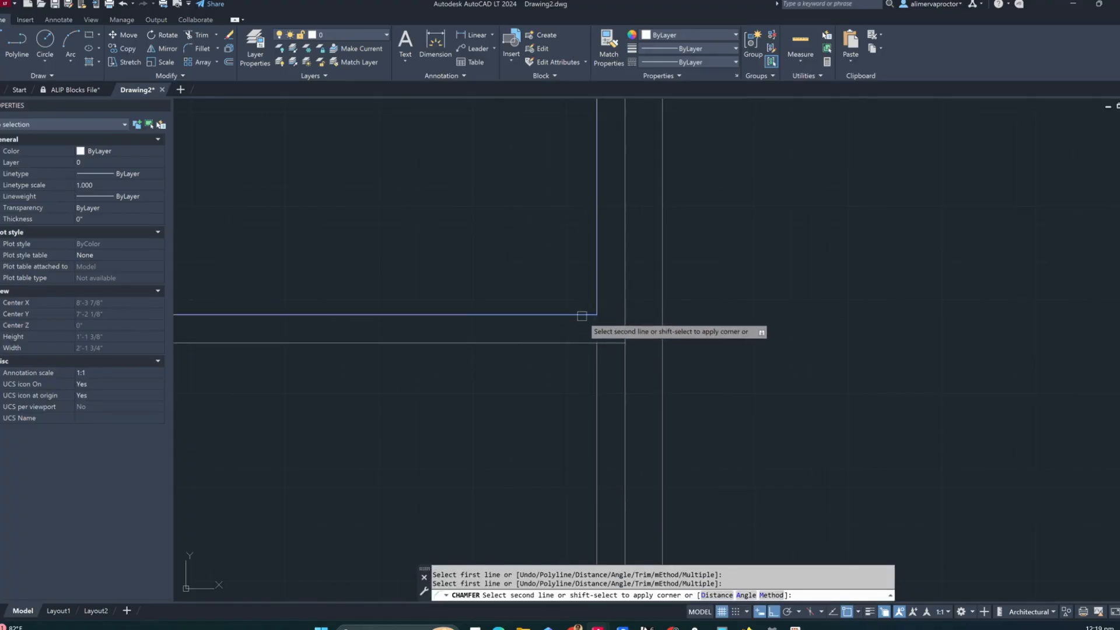
left_click(580, 315)
scroll(607, 311, "down", 2)
scroll(603, 311, "down", 2)
scroll(374, 294, "up", 3)
left_click(292, 318)
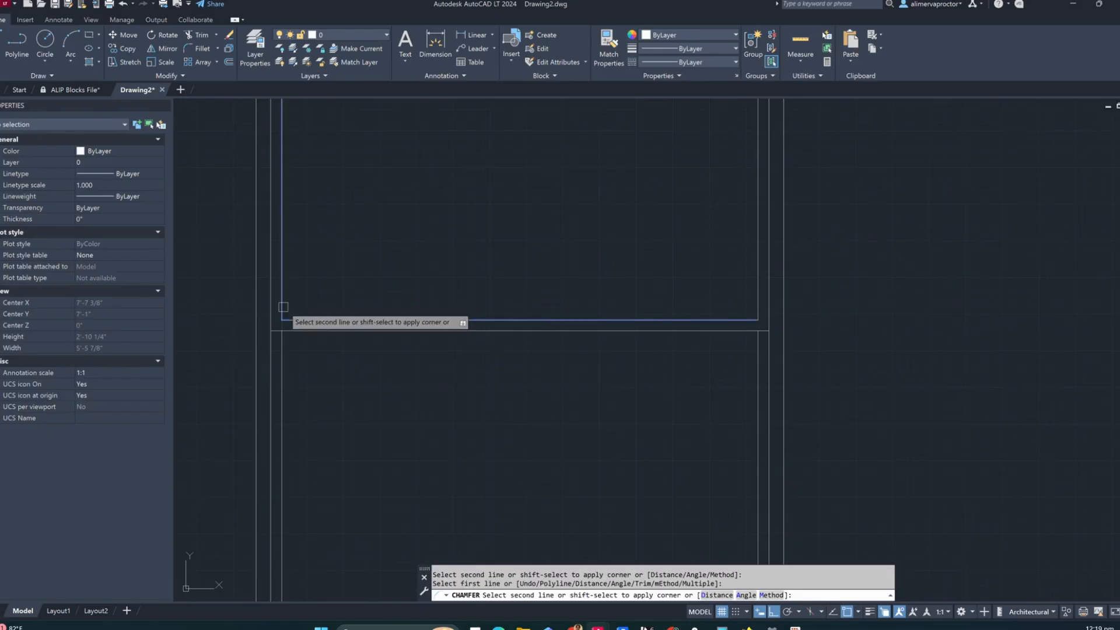
left_click(282, 305)
key("Escape")
Start a block definition from all lines of the large hung window elevation and name it "3 x 4 ft hun window el"
scroll(495, 282, "down", 4)
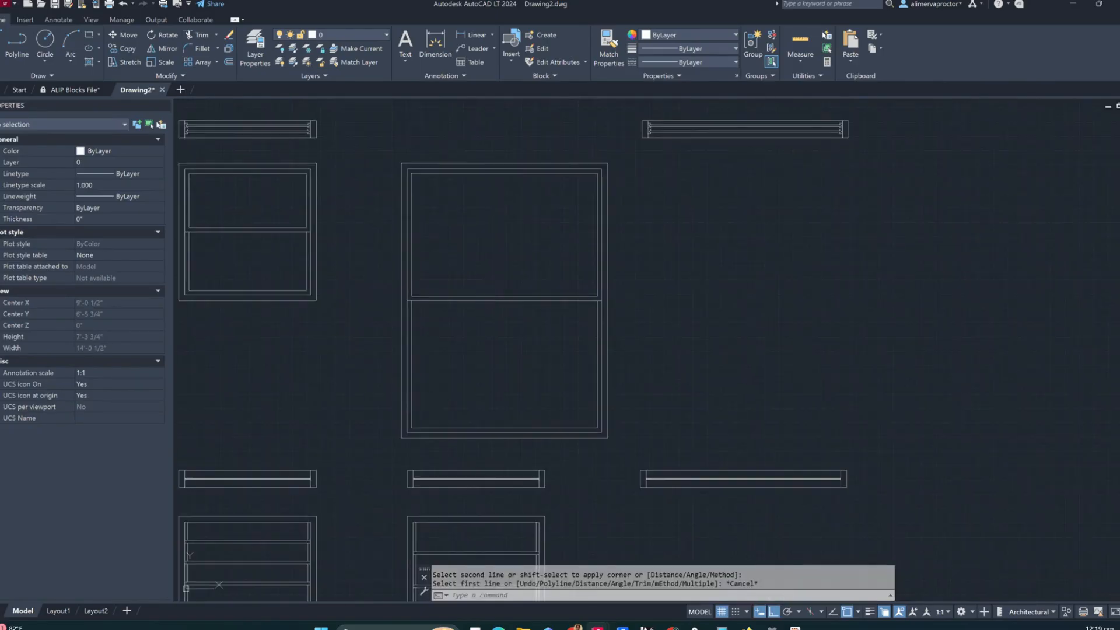
middle_click_drag(495, 282, 504, 304)
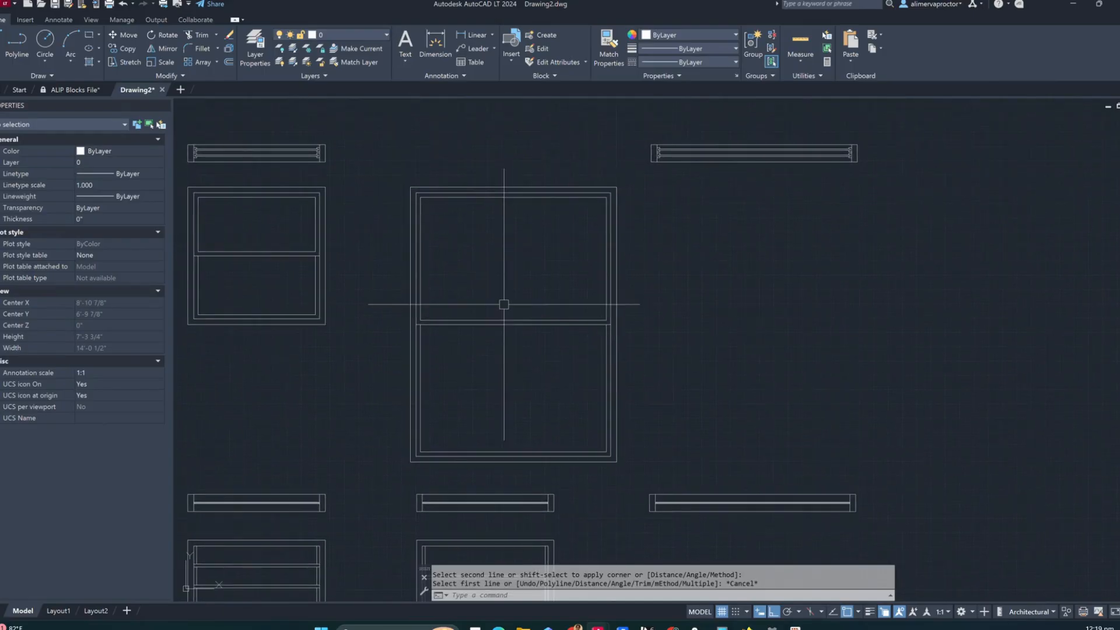
left_click(403, 172)
left_click(643, 477)
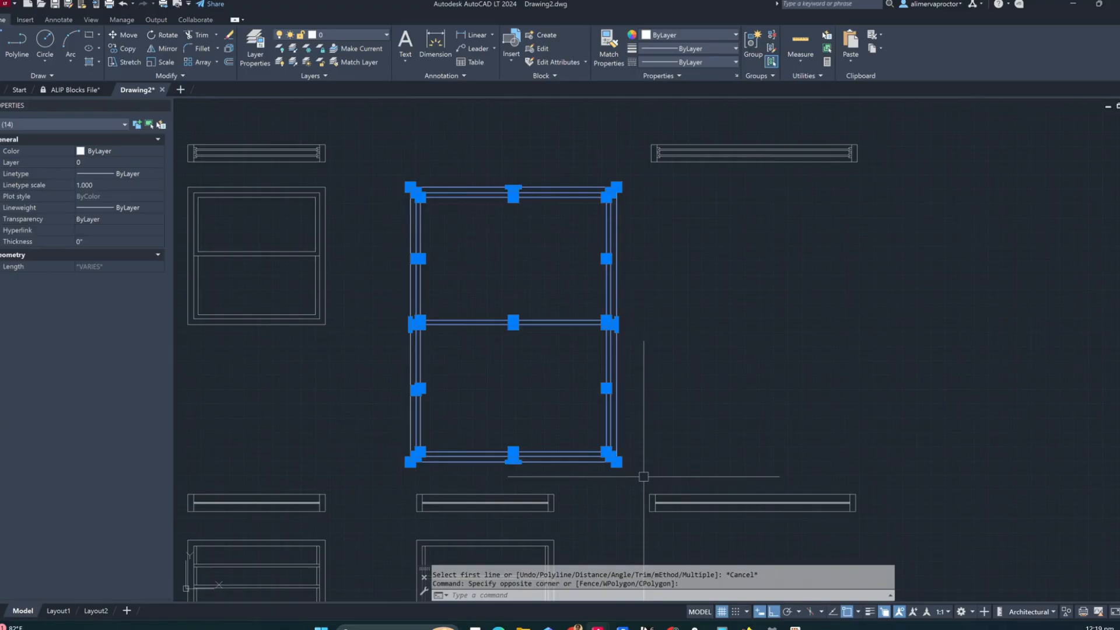
type("blo")
key("Return")
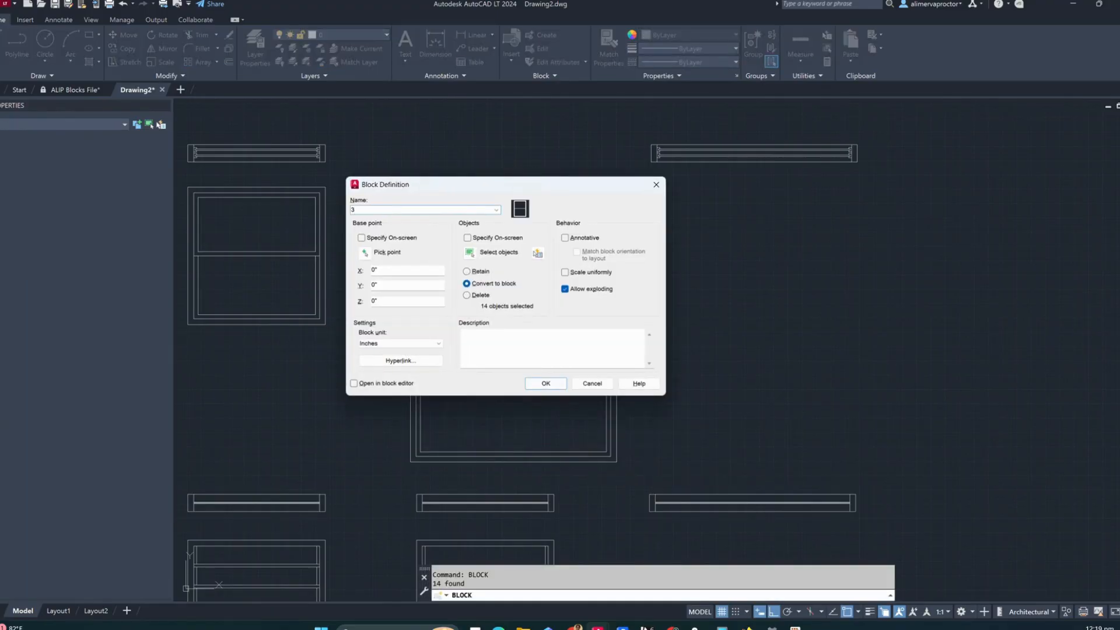
type("3 x 4 ft hun window el")
Set the block's base point at the midpoint of the window's top edge and create the block
left_click(365, 252)
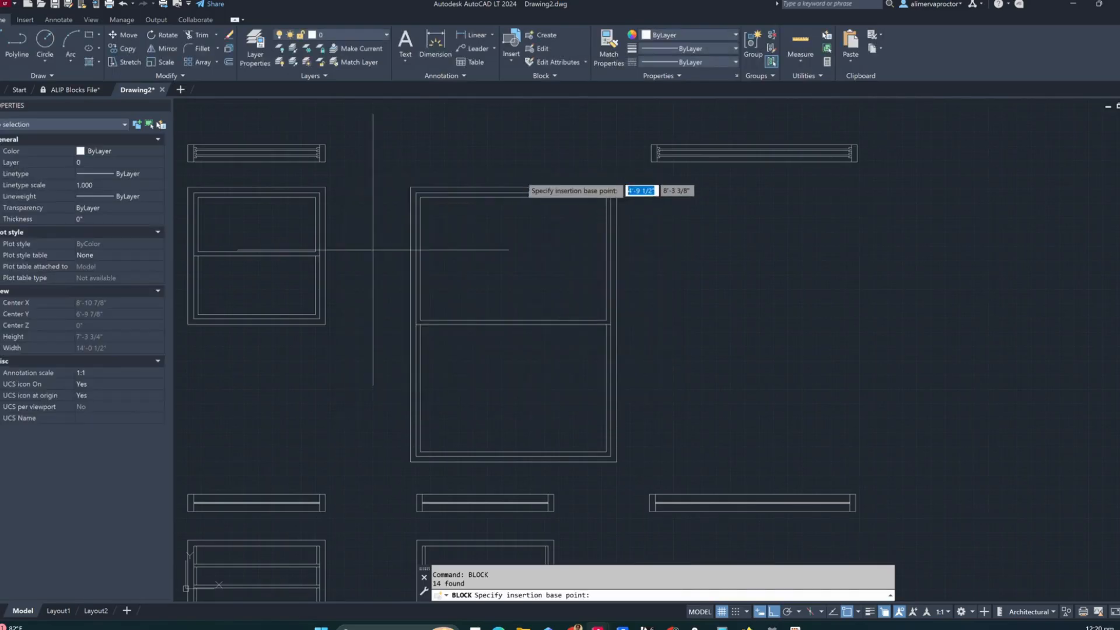
left_click(513, 187)
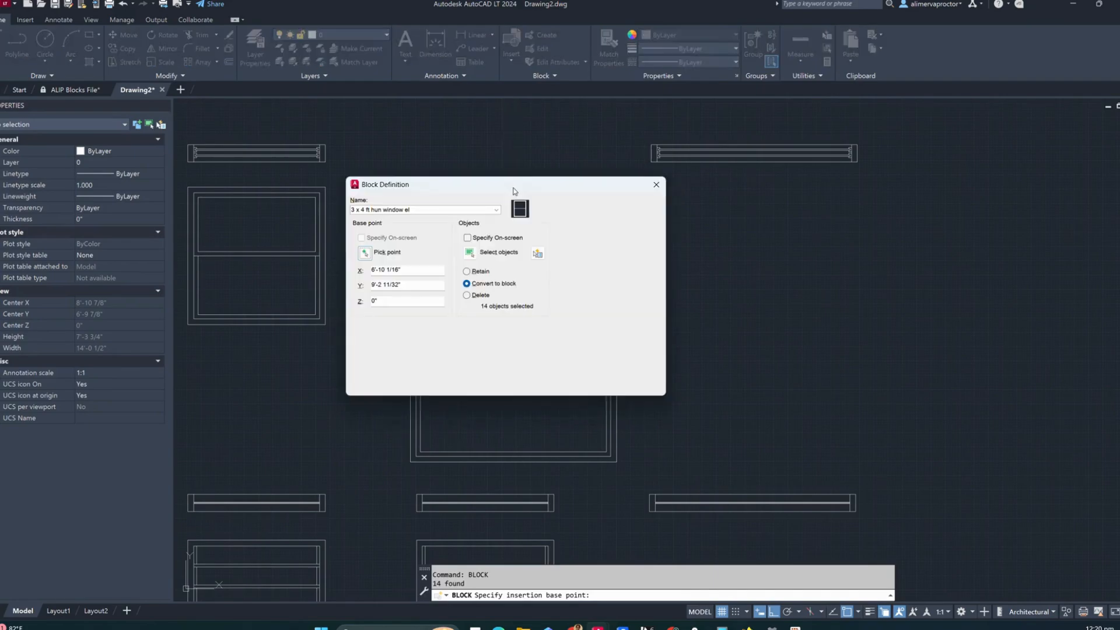
key("Return")
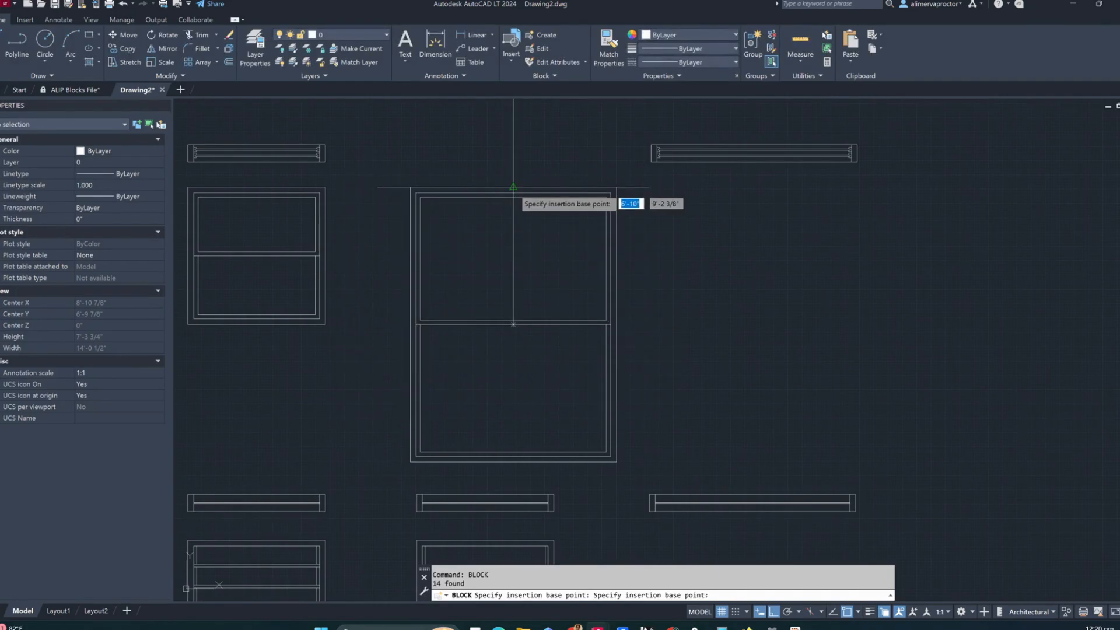
left_click(513, 187)
left_click(513, 187)
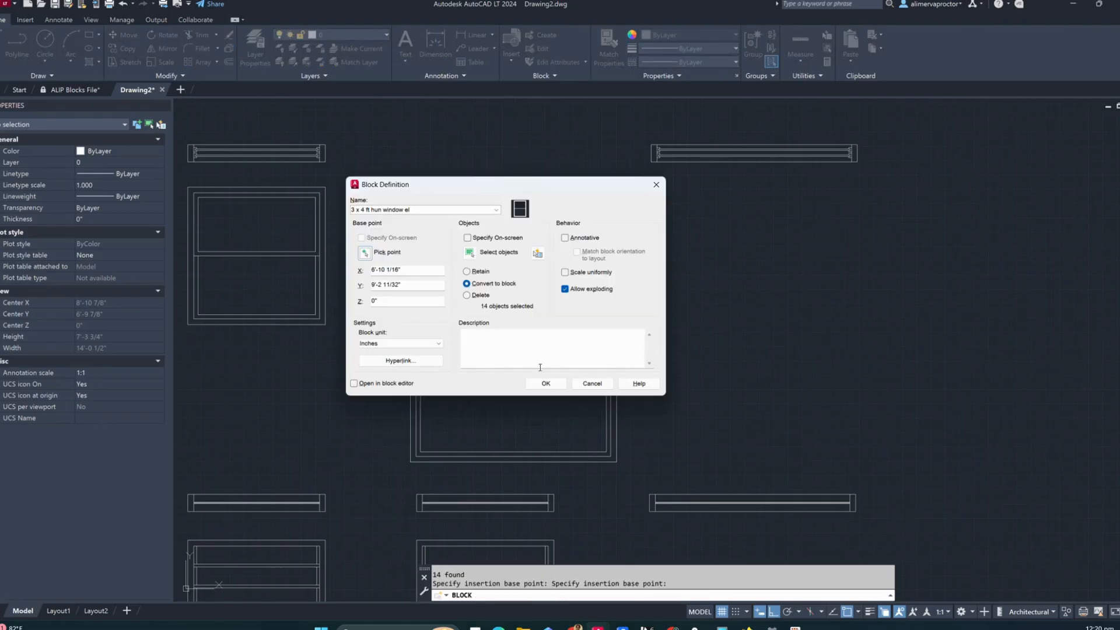
left_click(545, 384)
scroll(493, 295, "down", 3)
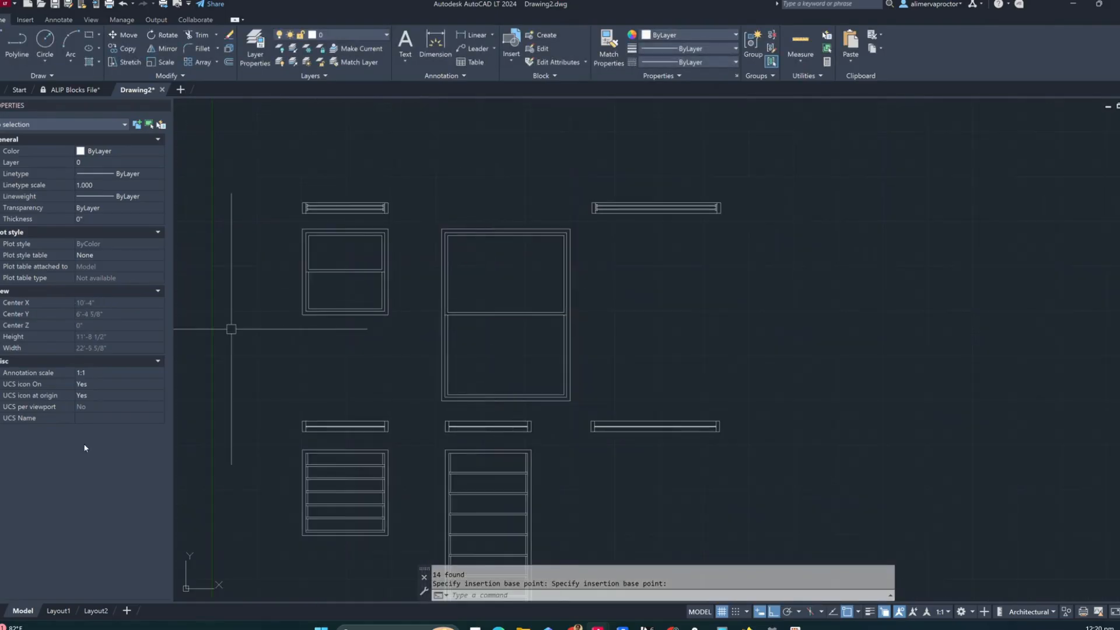
middle_click_drag(414, 353, 405, 383)
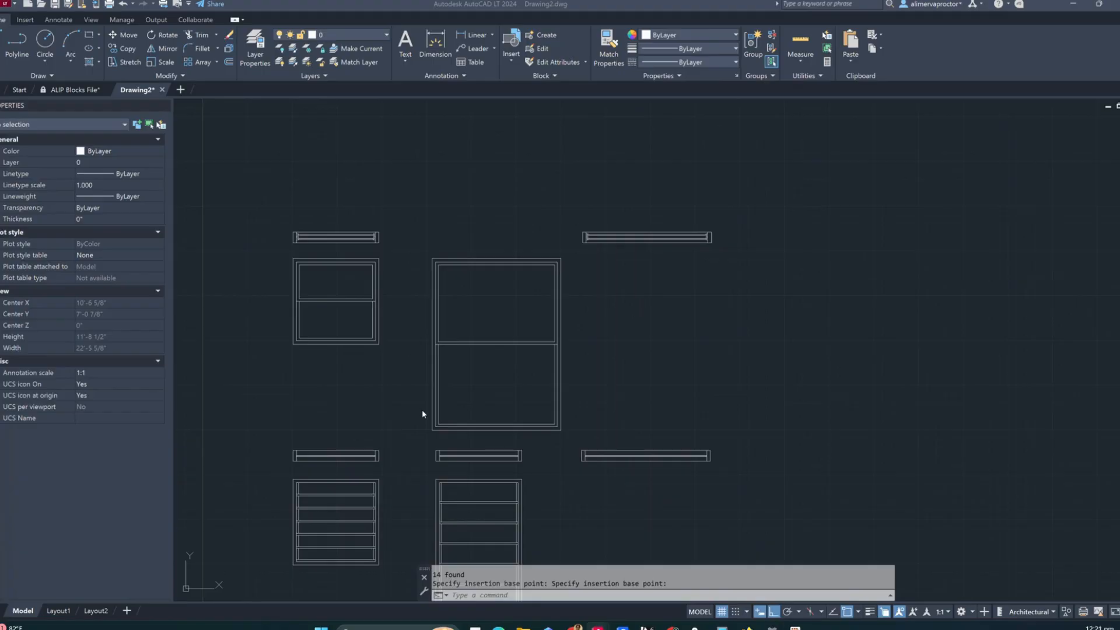
scroll(542, 340, "down", 2)
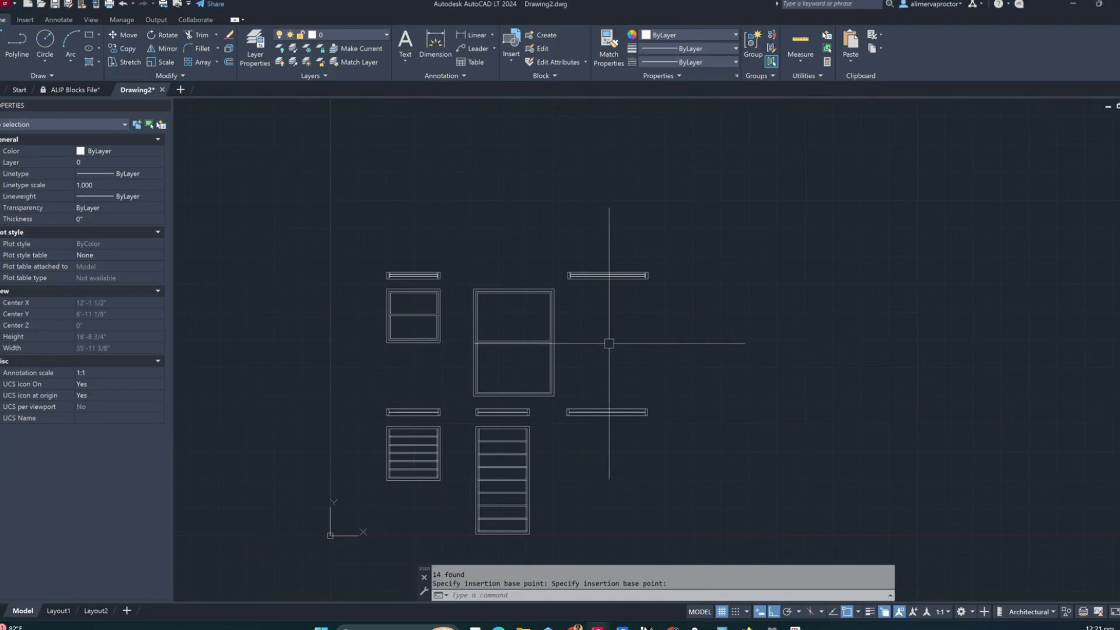
middle_click_drag(609, 344, 596, 328)
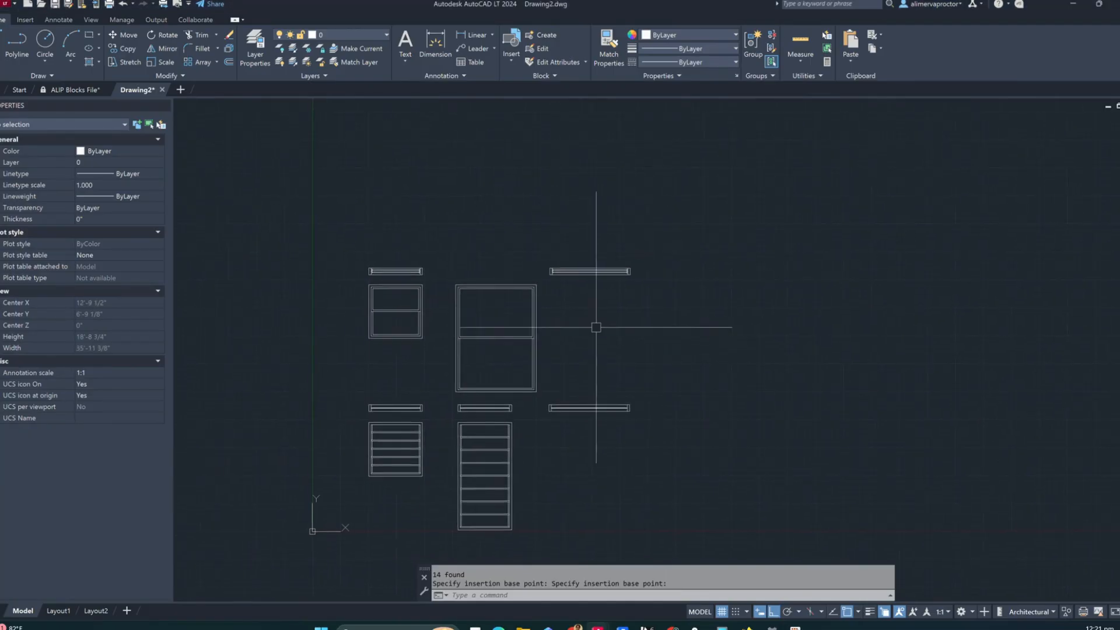